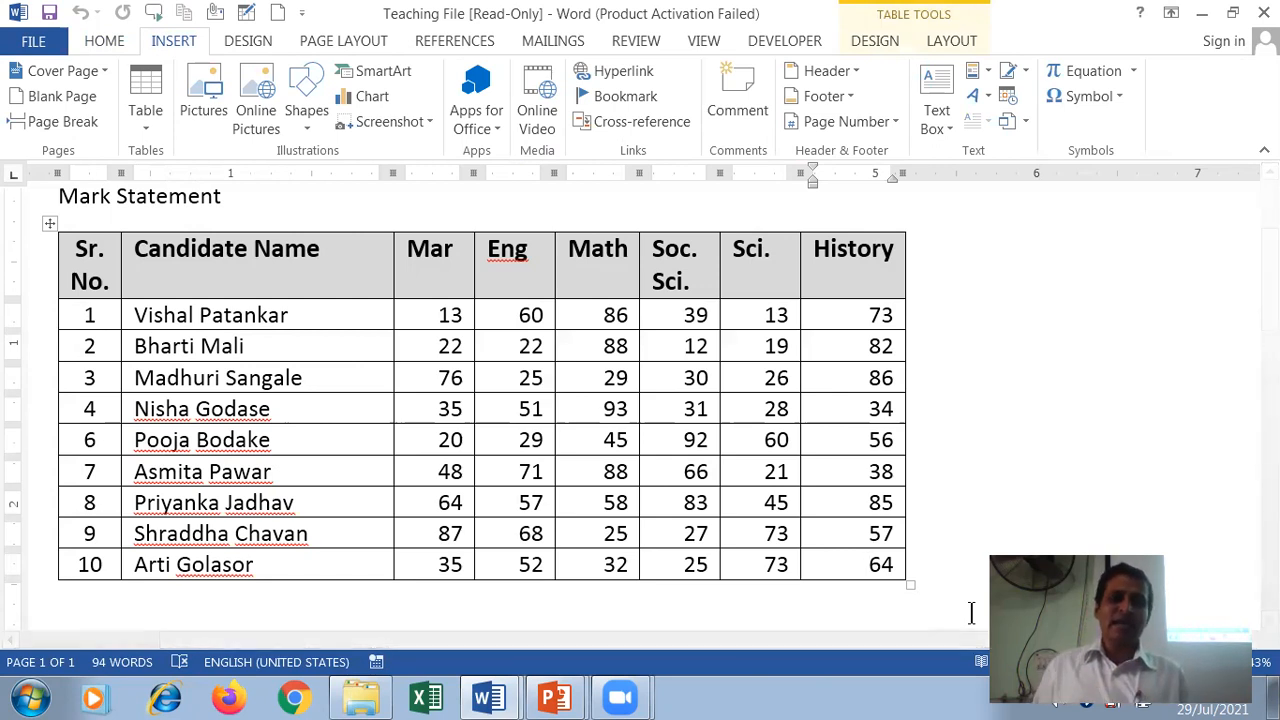
pyautogui.click(868, 407)
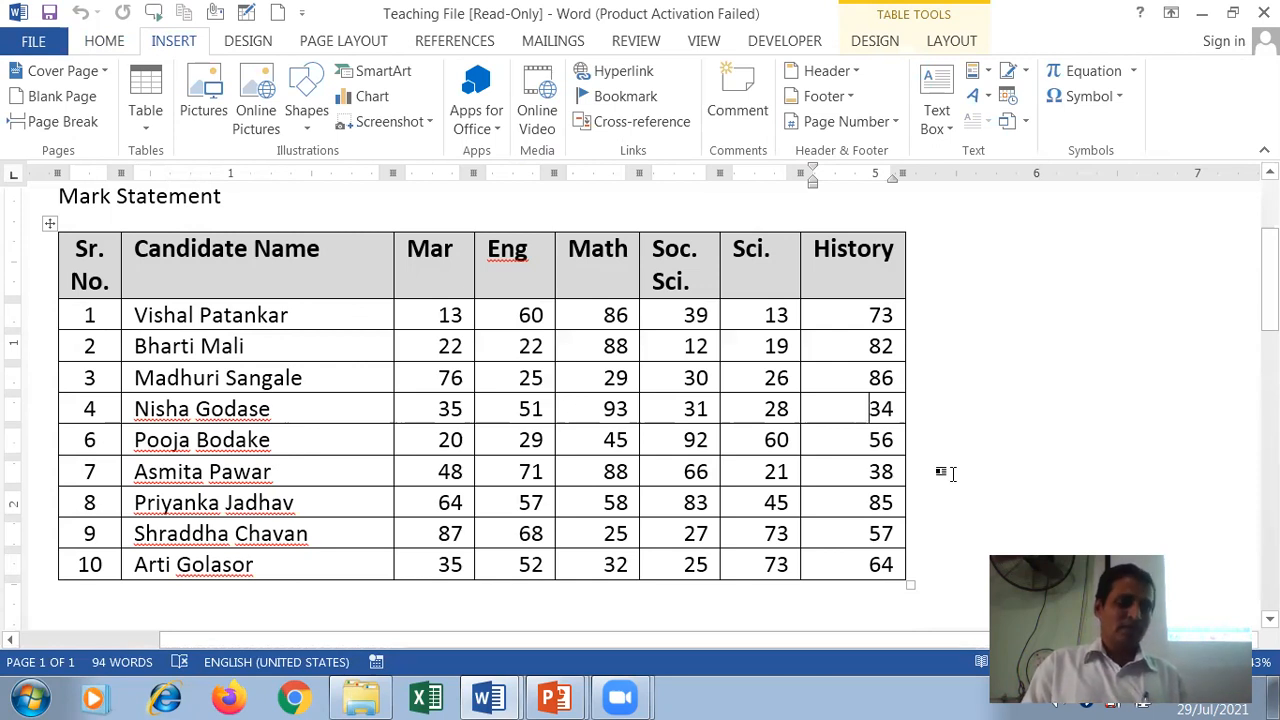
pyautogui.press('Tab')
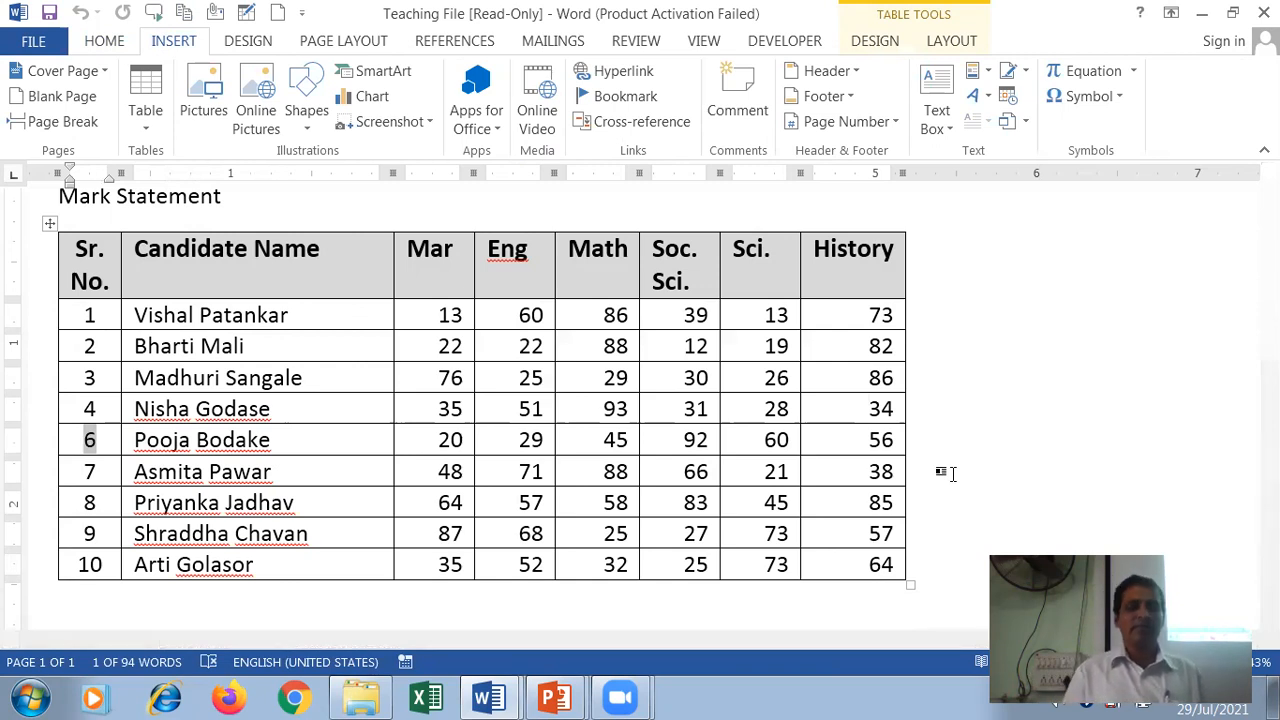
pyautogui.click(220, 441)
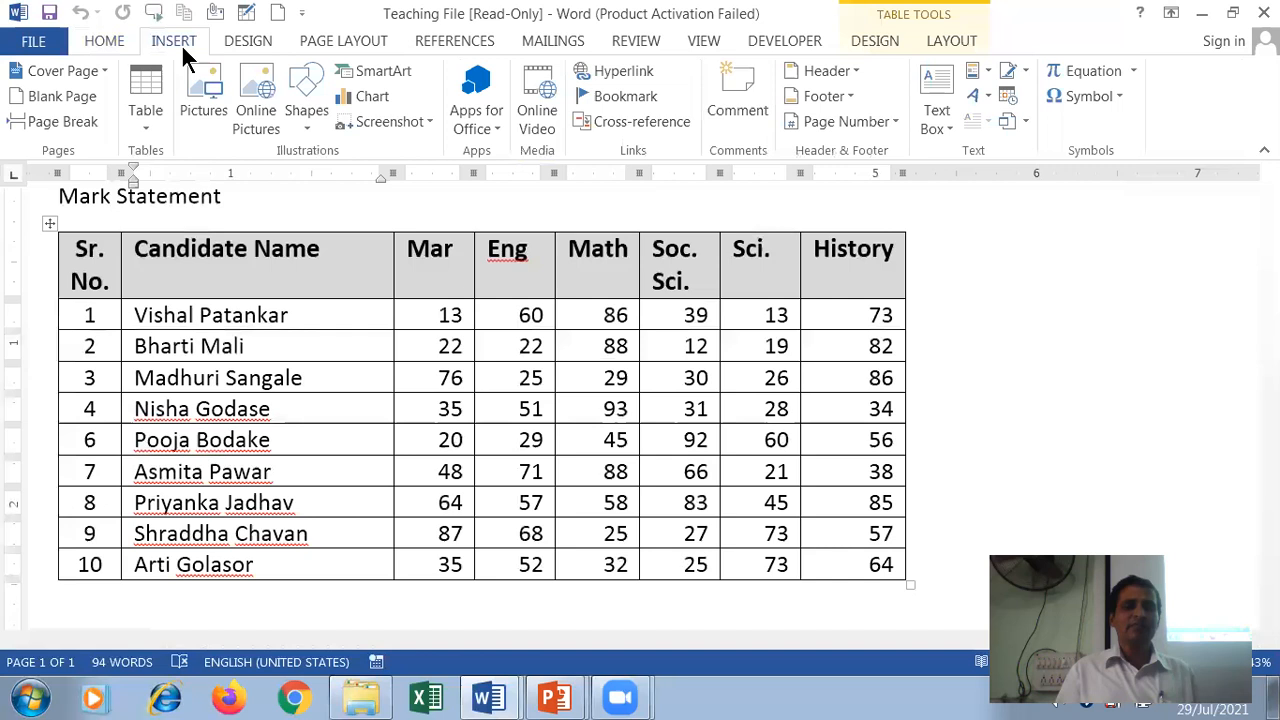
pyautogui.click(38, 440)
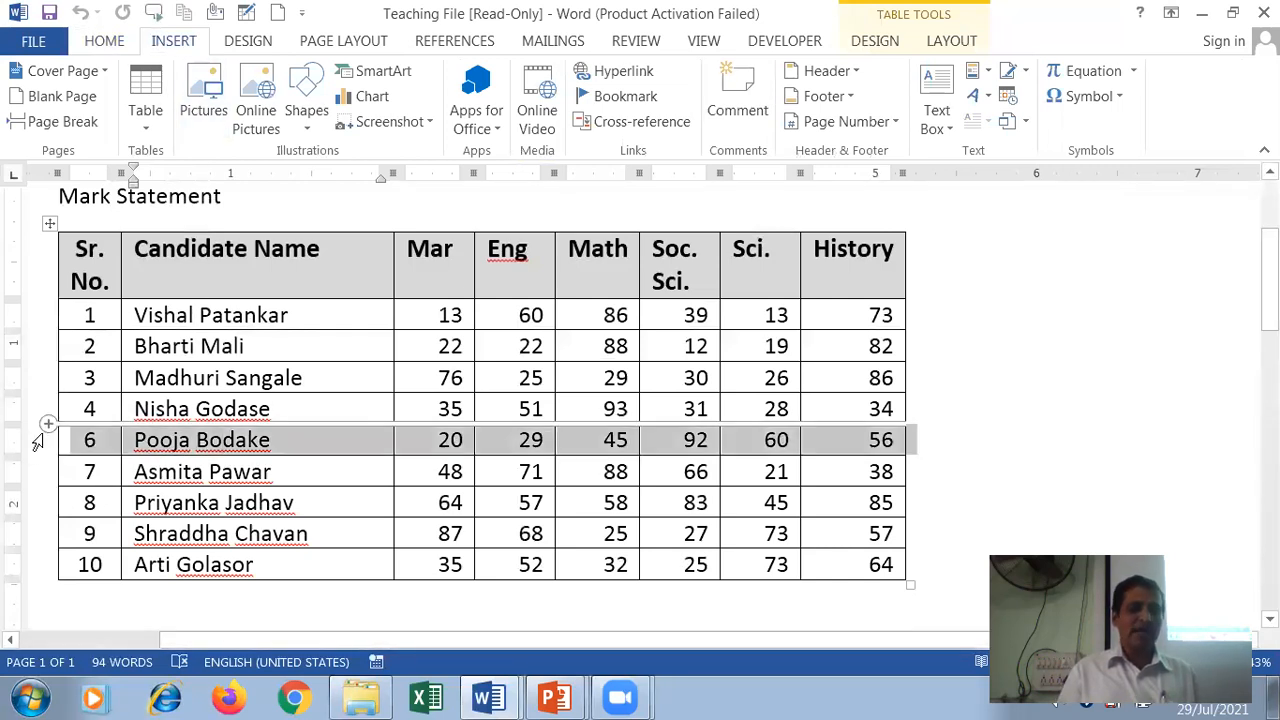
pyautogui.click(26, 409)
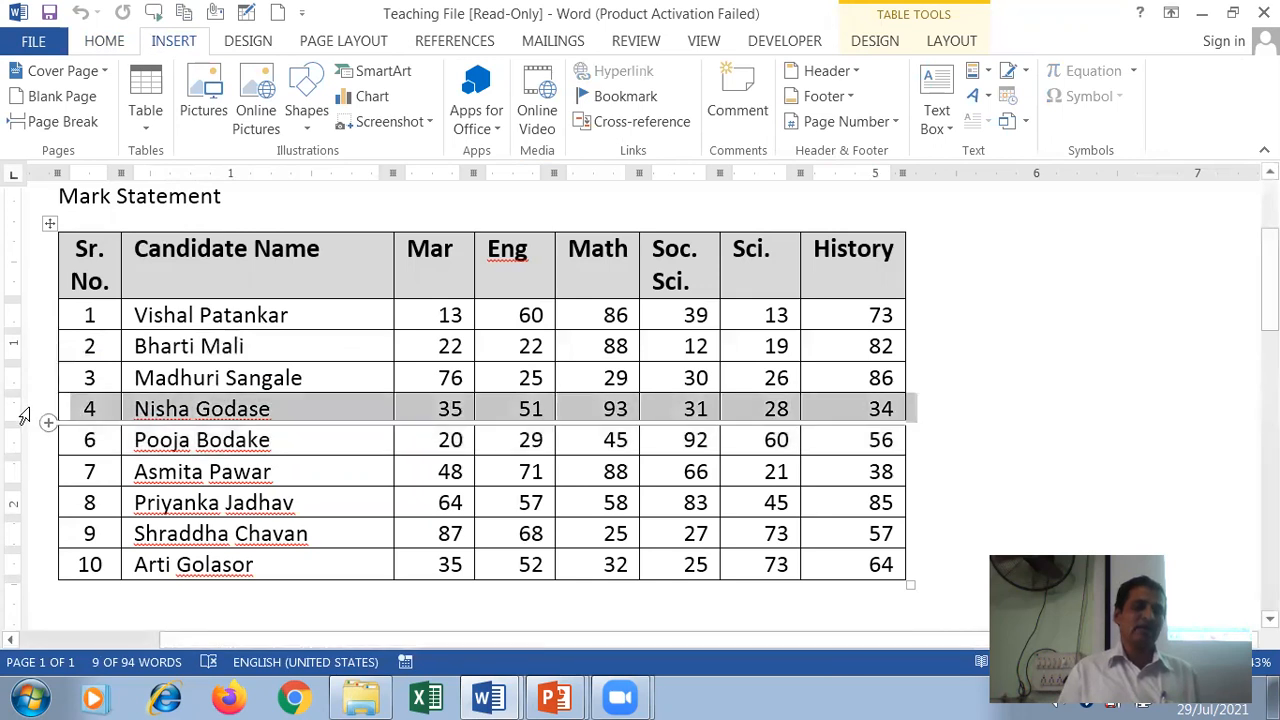
pyautogui.click(28, 442)
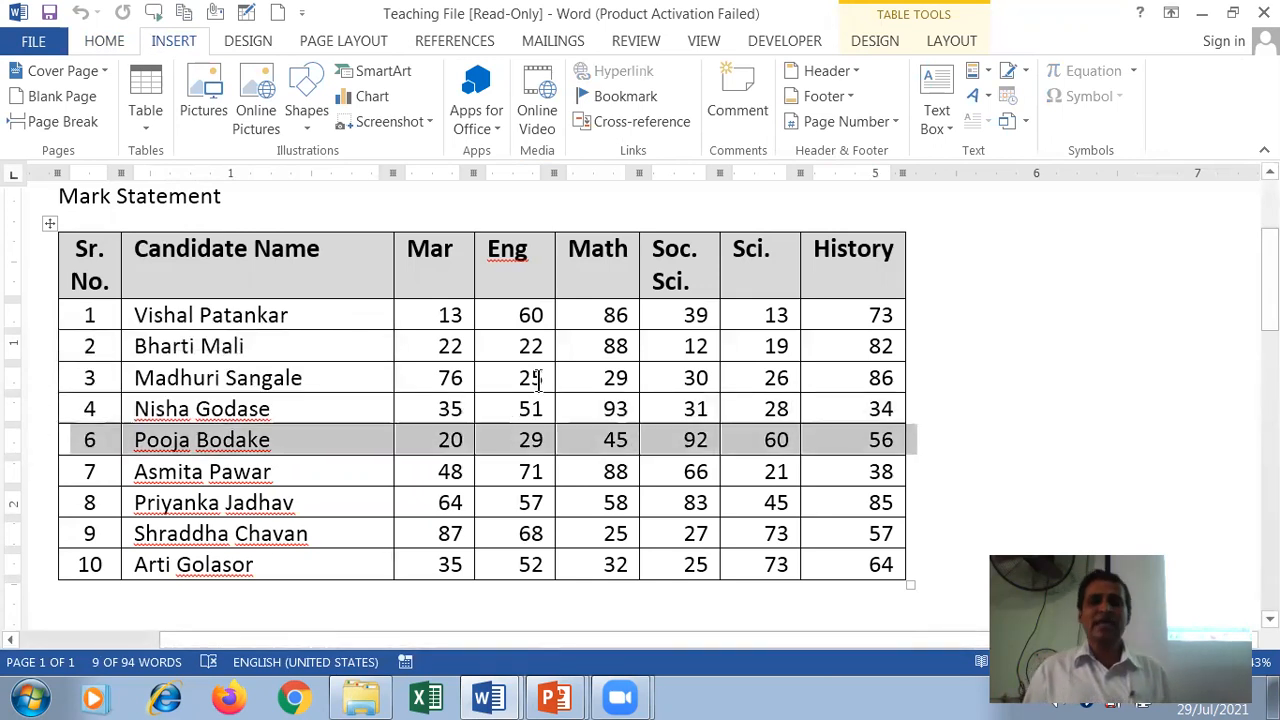
pyautogui.click(414, 373)
pyautogui.click(414, 373)
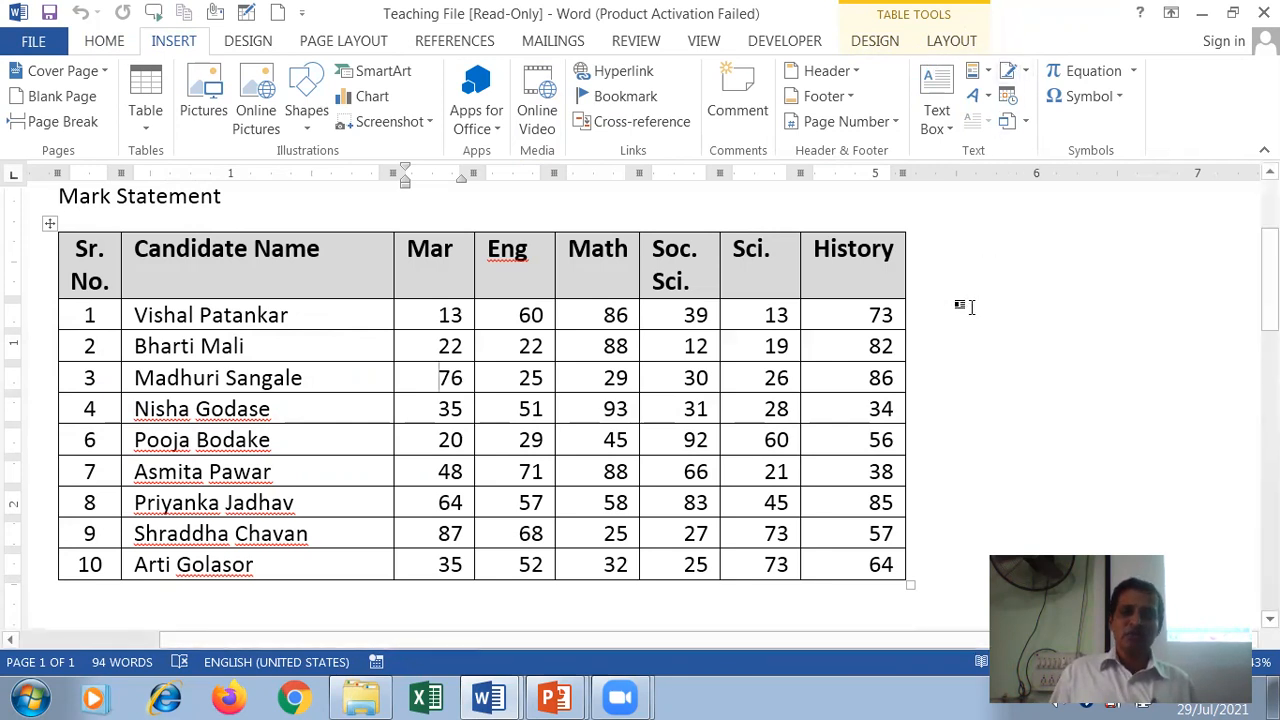
pyautogui.click(196, 196)
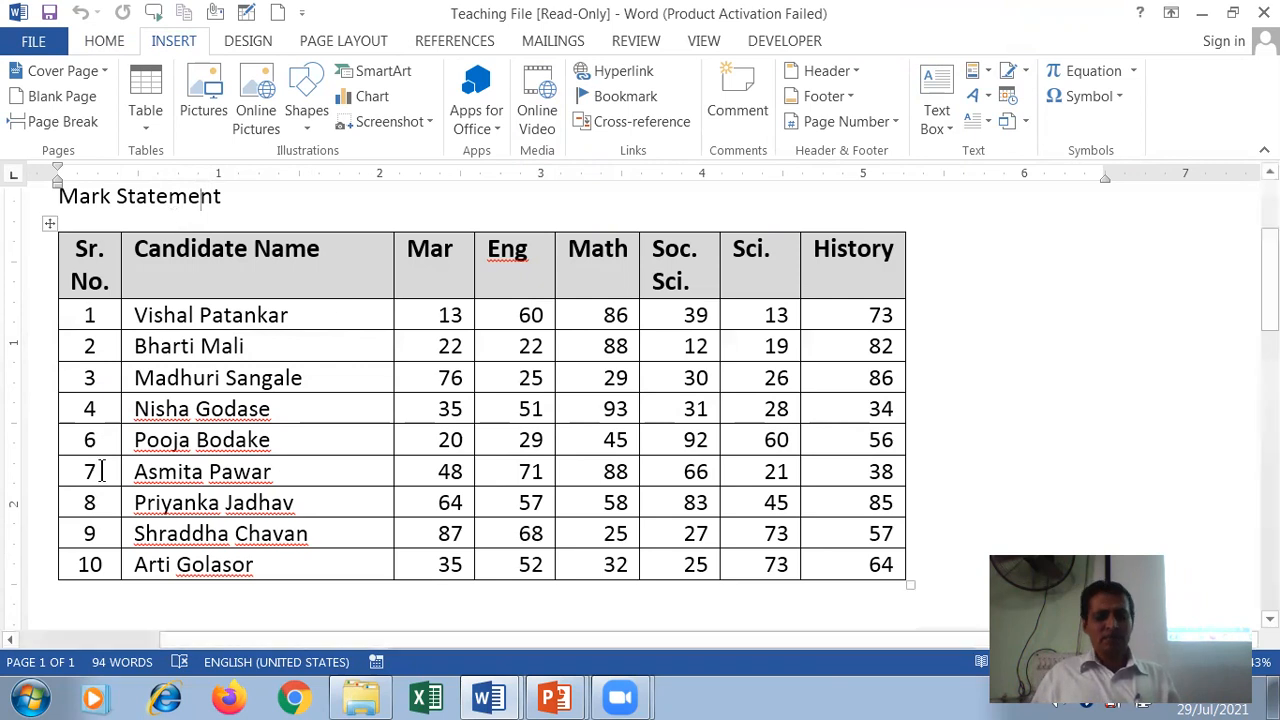
pyautogui.click(41, 447)
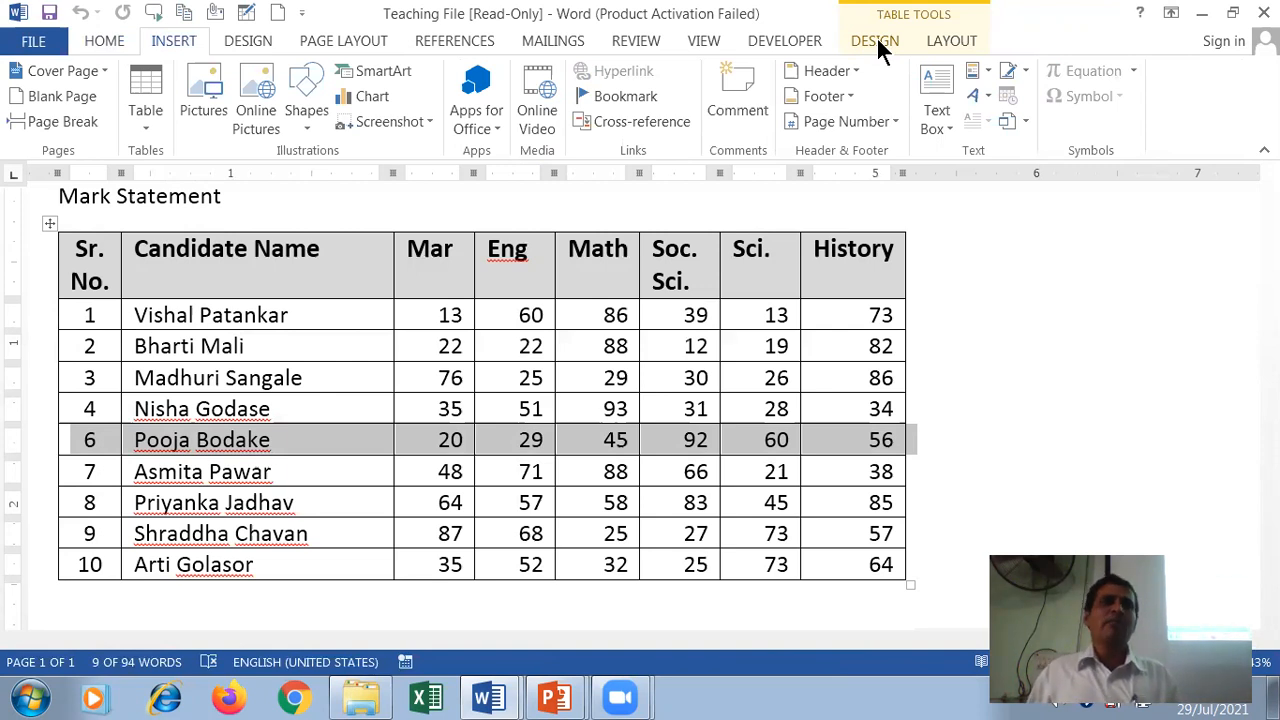
# Show the Delete dropdown under Table Tools Layout
pyautogui.click(951, 41)
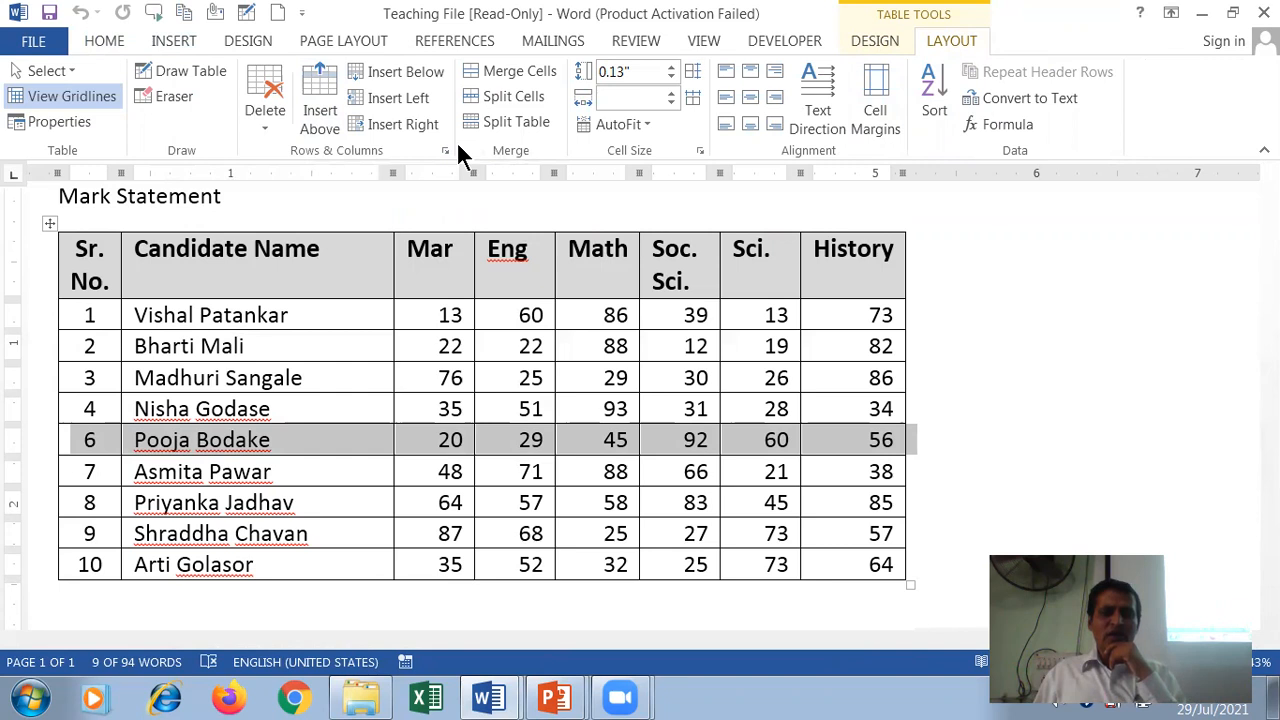
pyautogui.click(265, 124)
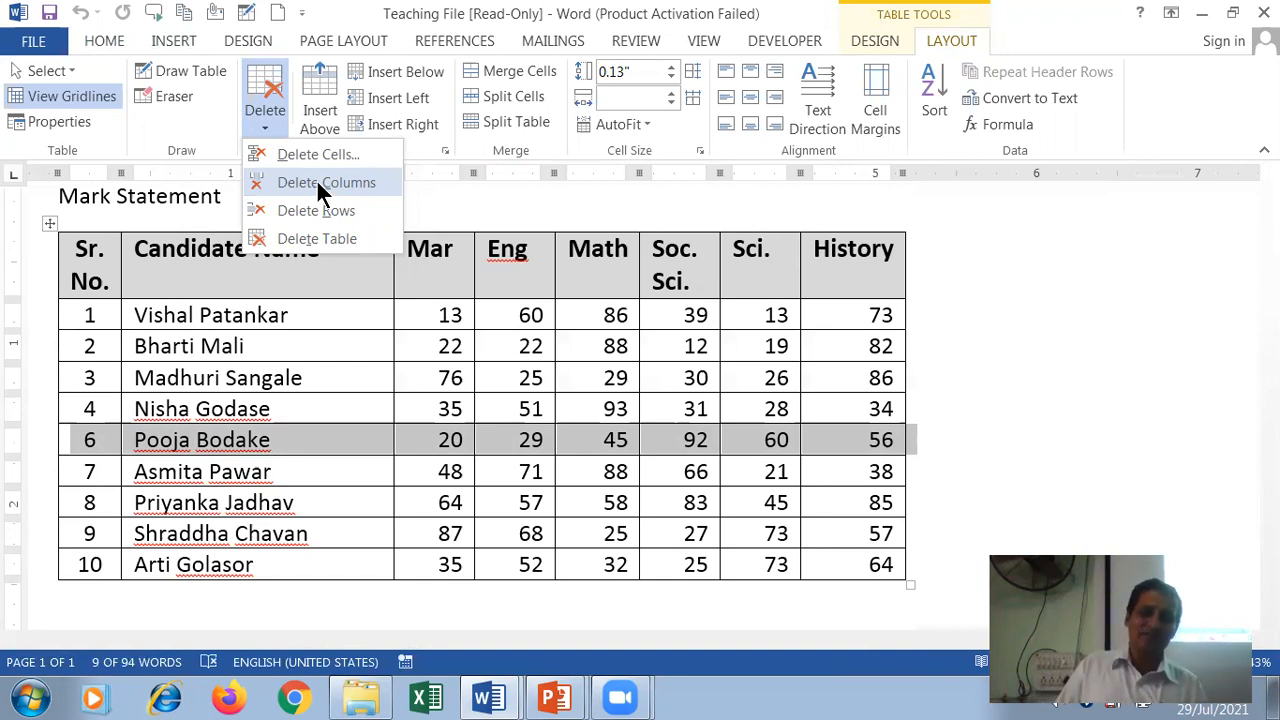
pyautogui.click(316, 182)
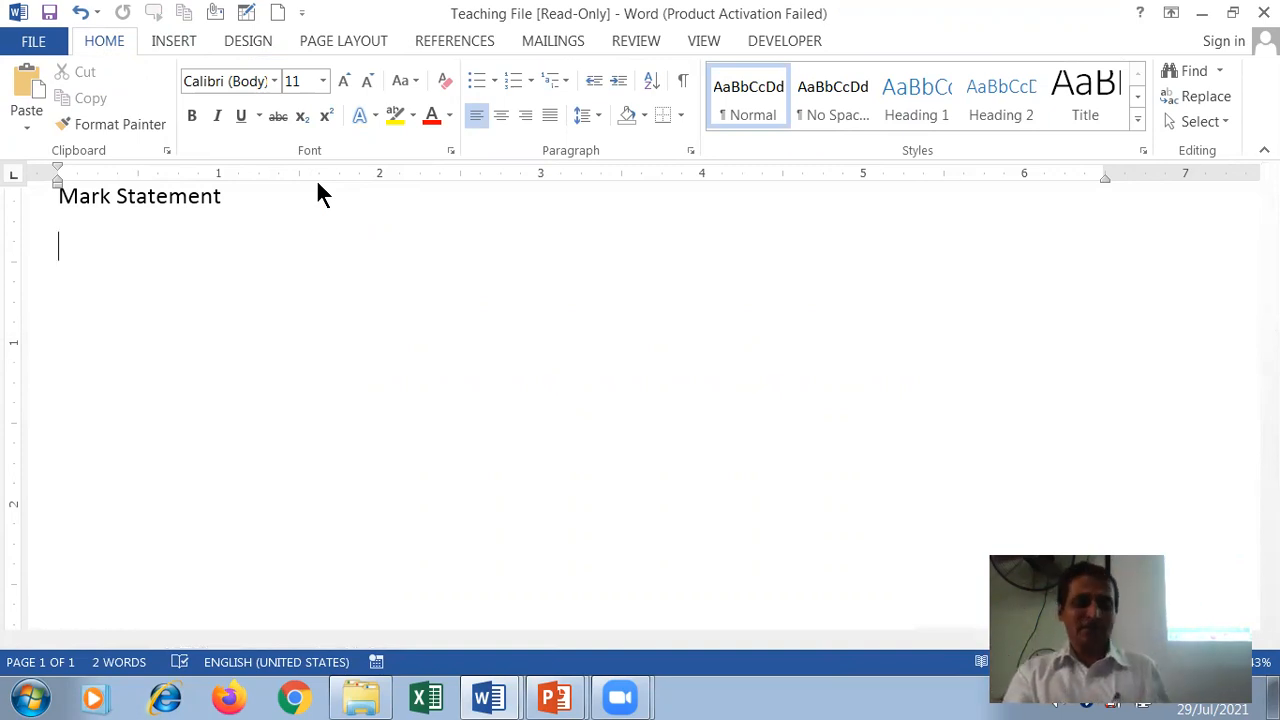
pyautogui.hotkey('ctrl', 'z')
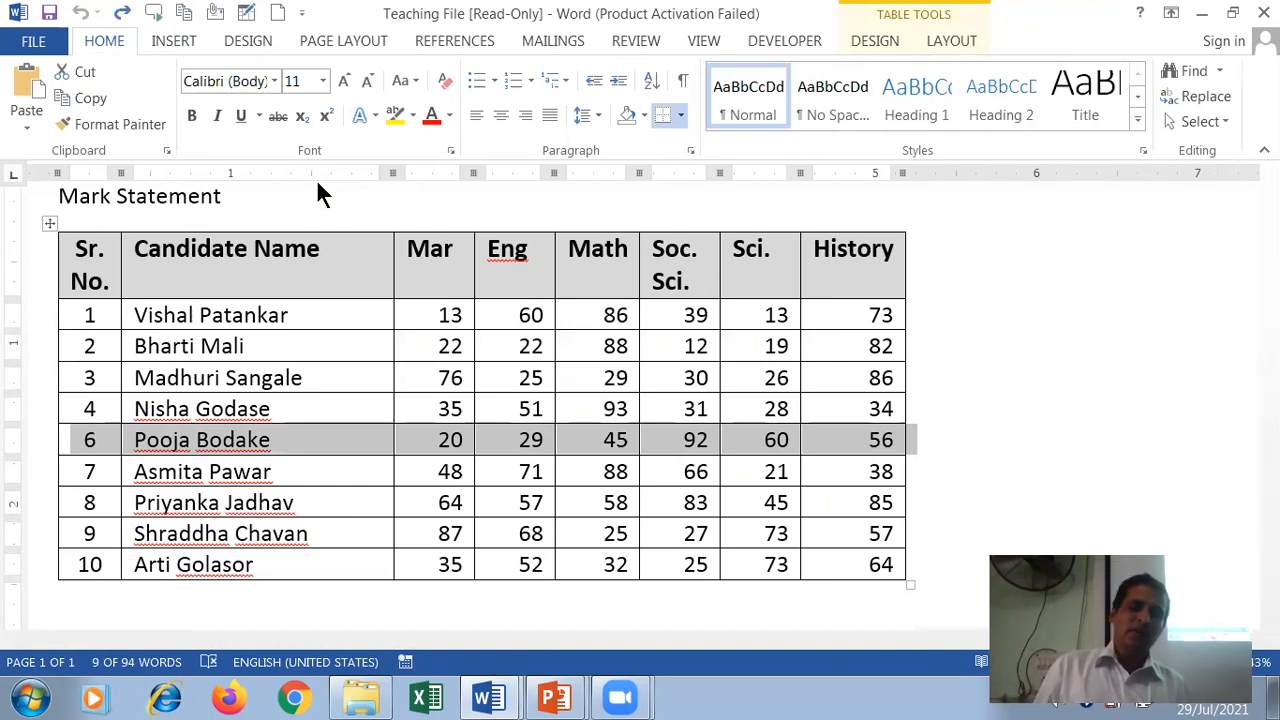
pyautogui.click(315, 447)
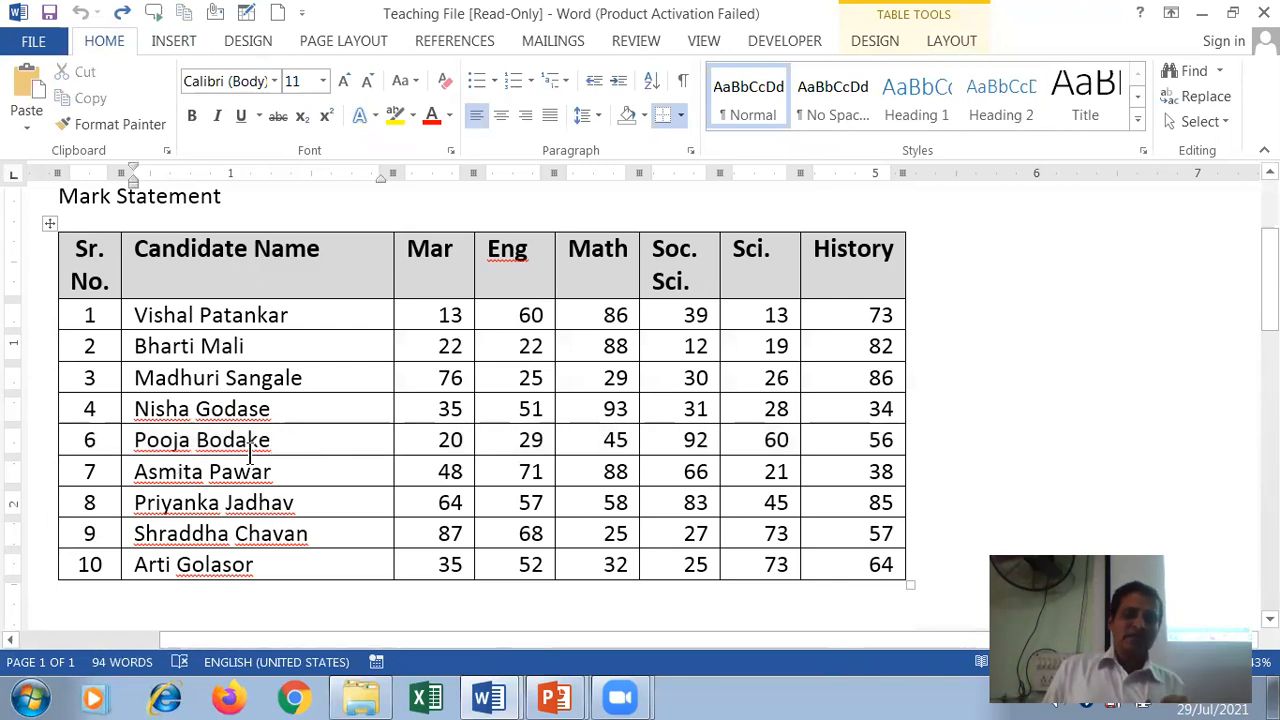
pyautogui.click(20, 440)
pyautogui.click(318, 441)
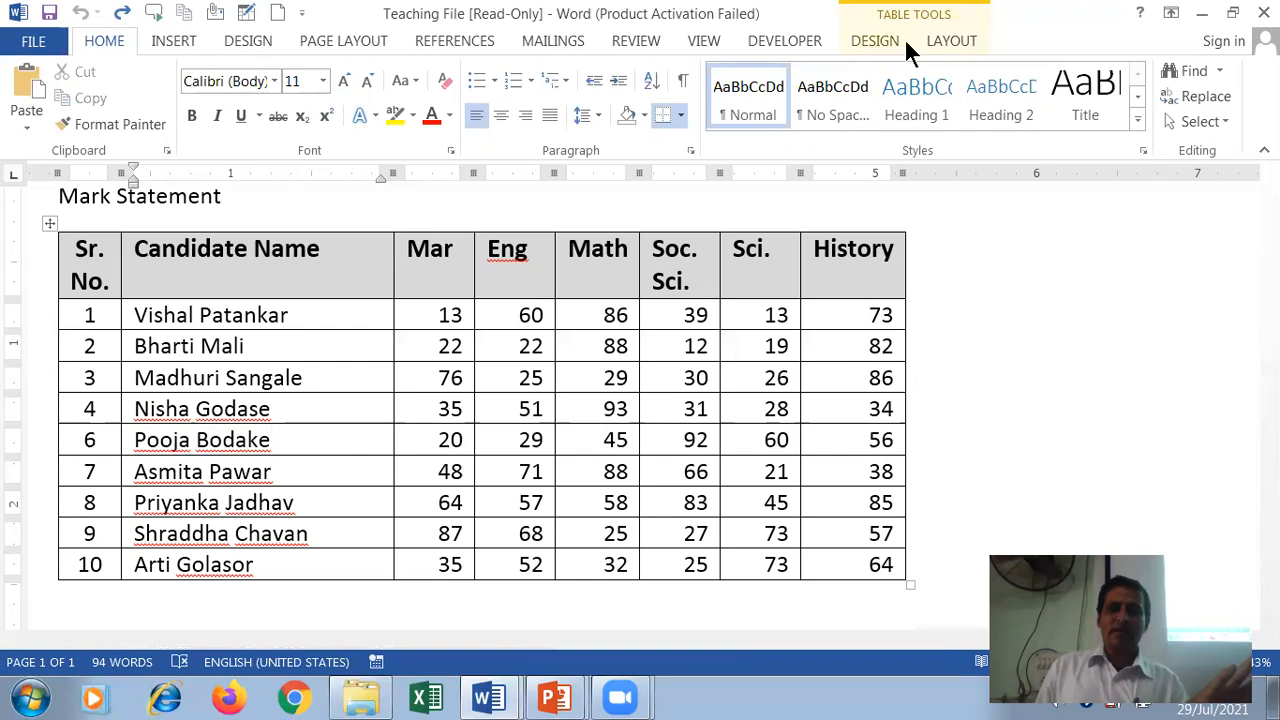
pyautogui.click(948, 46)
pyautogui.click(275, 124)
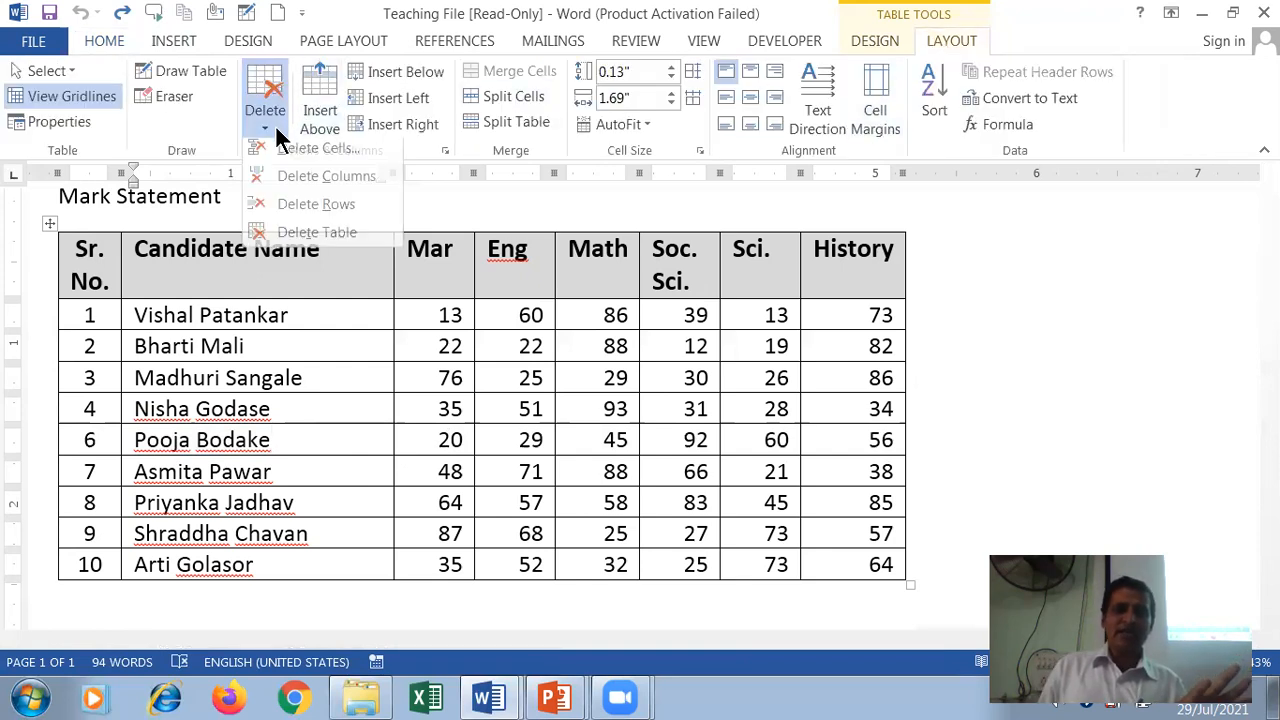
pyautogui.click(295, 210)
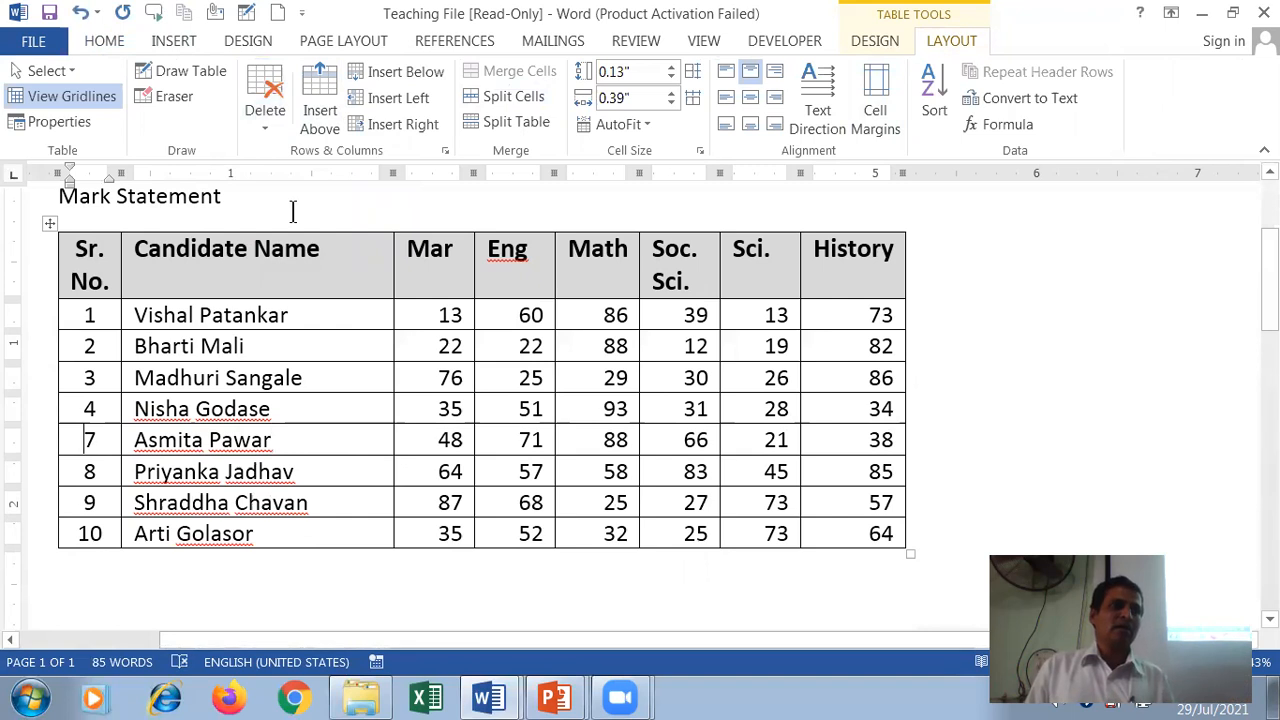
pyautogui.hotkey('ctrl', 'z')
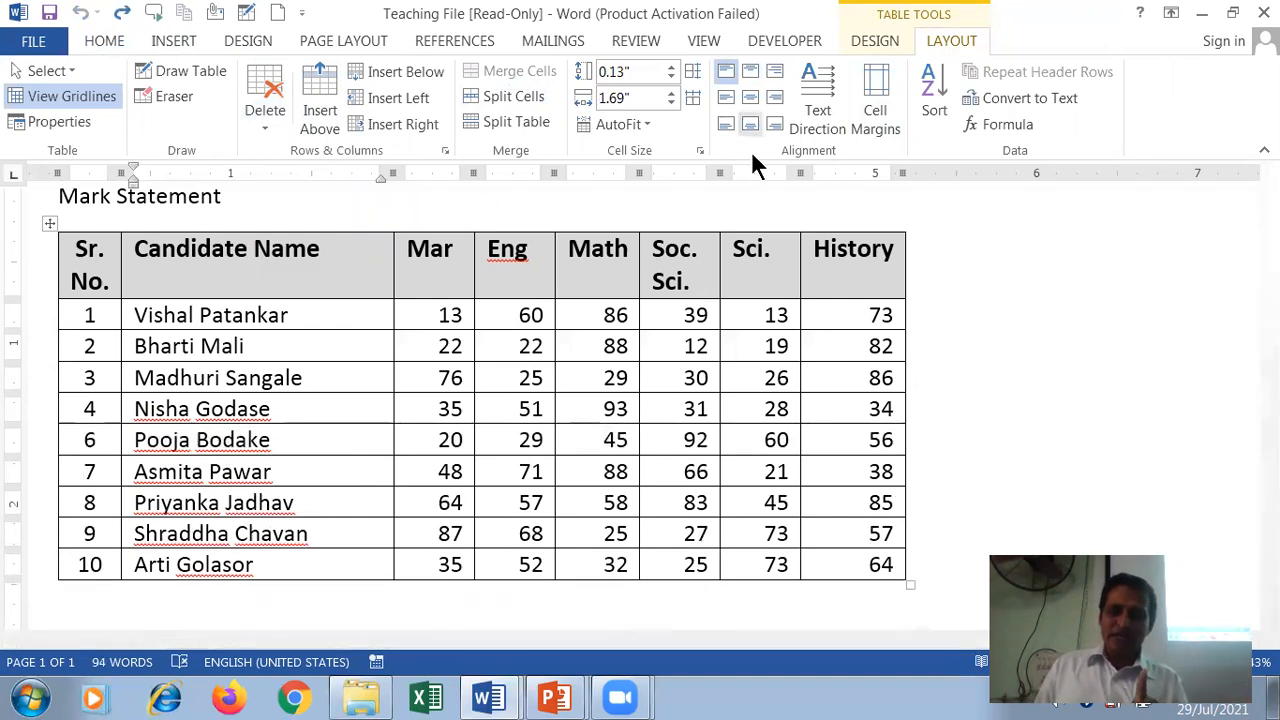
pyautogui.click(257, 126)
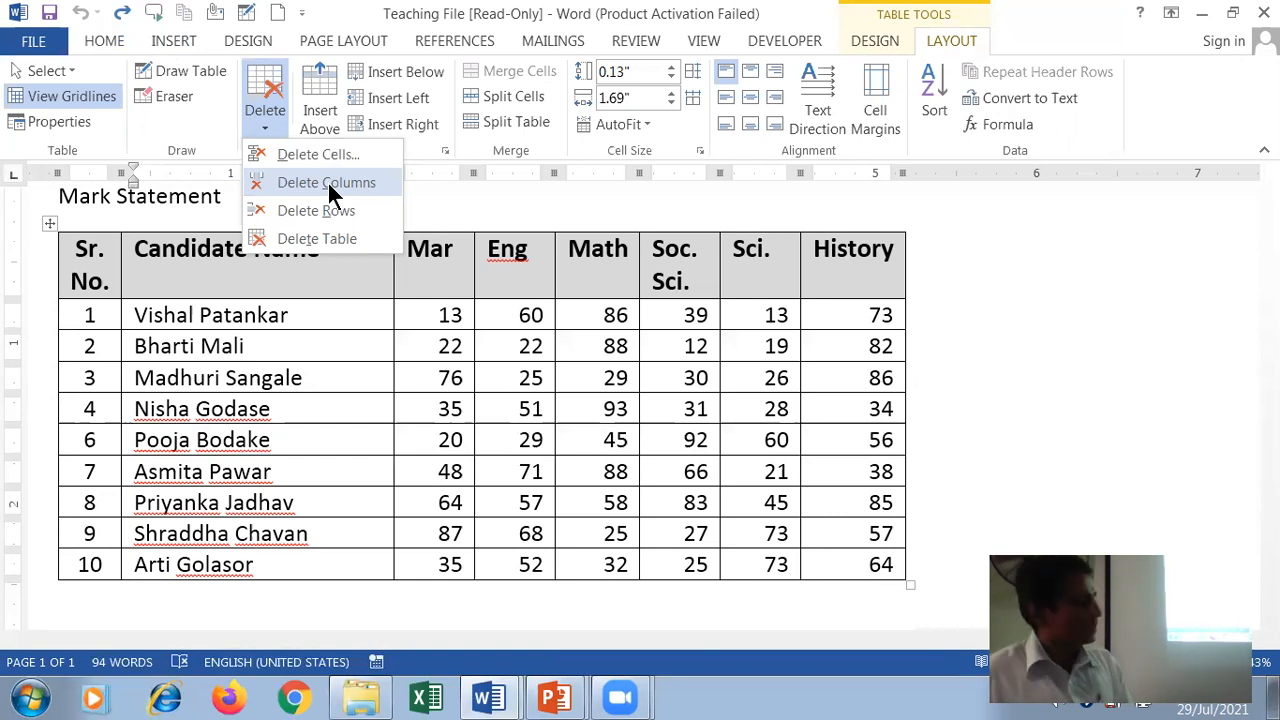
# Delete the Candidate Name column with Delete Columns, undo it, and reopen the Delete choices
pyautogui.click(1194, 397)
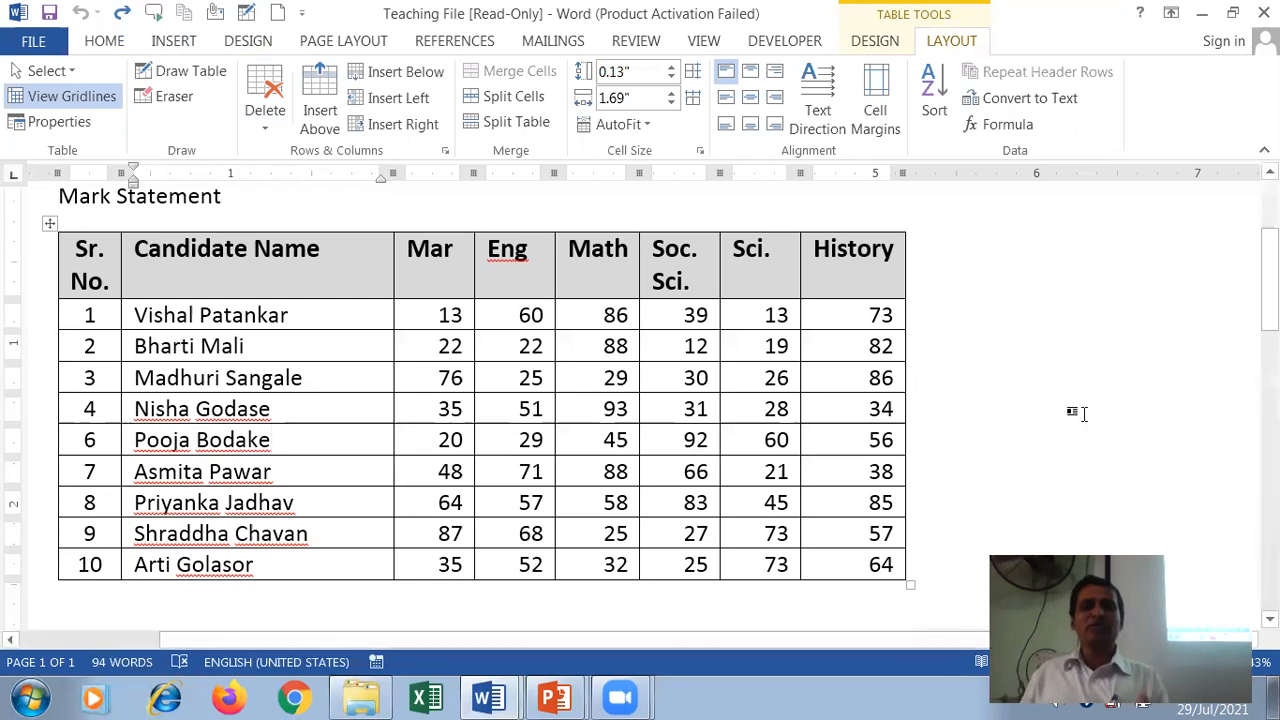
pyautogui.click(263, 118)
pyautogui.click(325, 181)
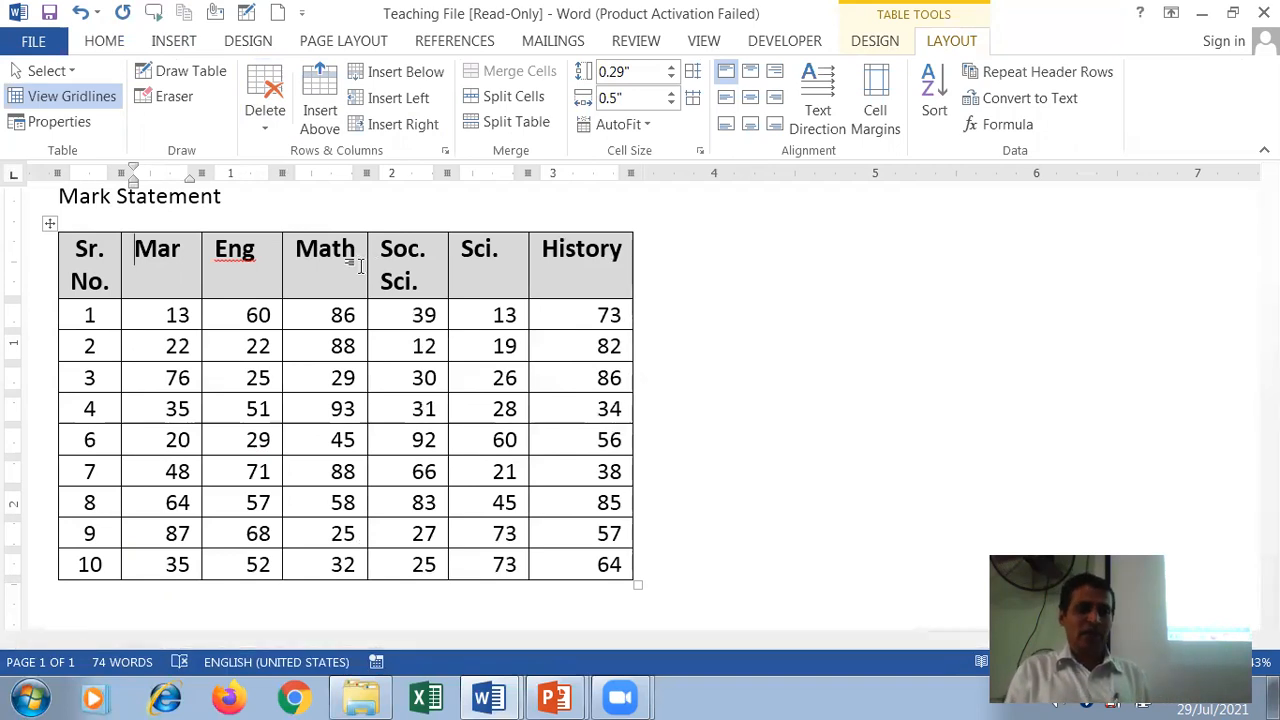
pyautogui.hotkey('ctrl', 'z')
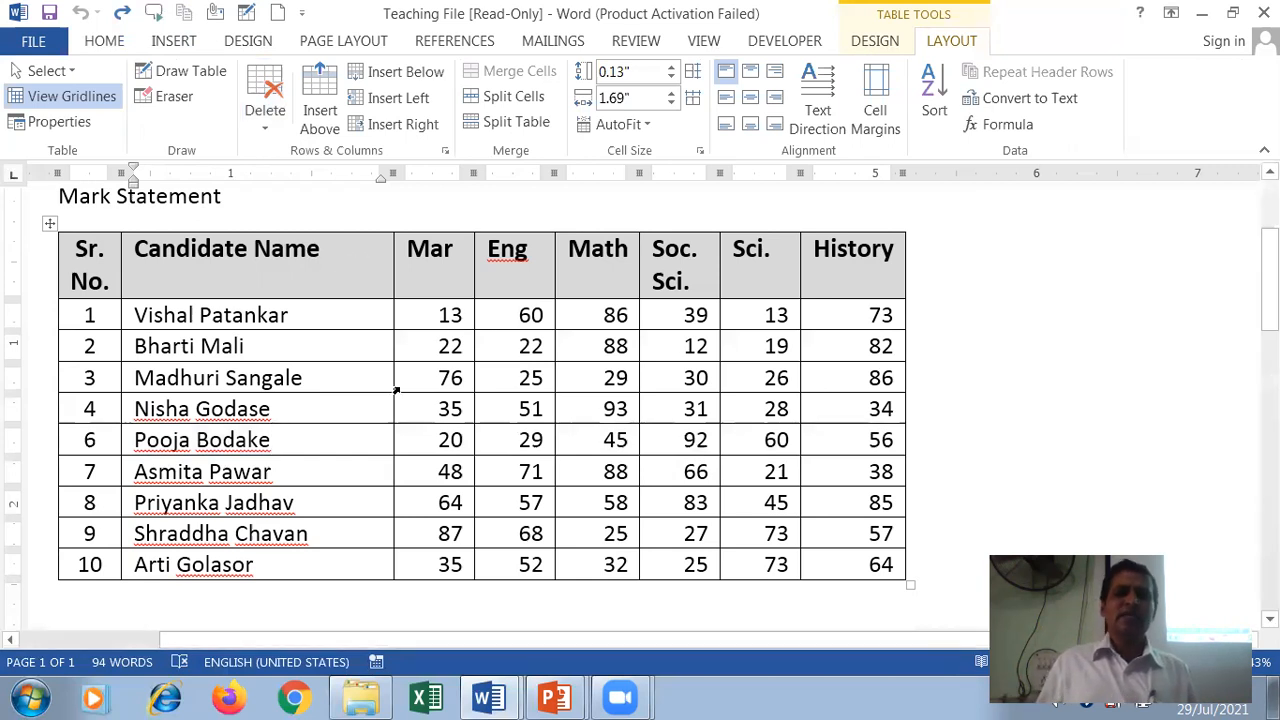
pyautogui.click(265, 120)
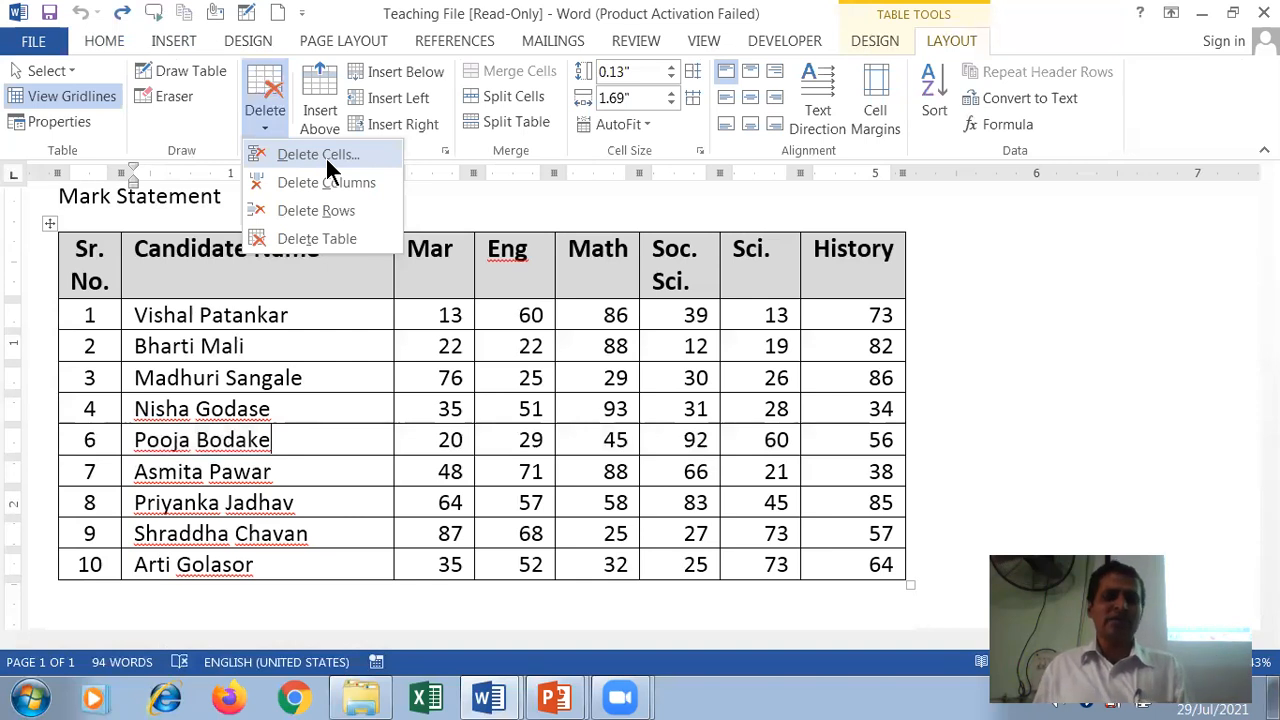
pyautogui.click(318, 155)
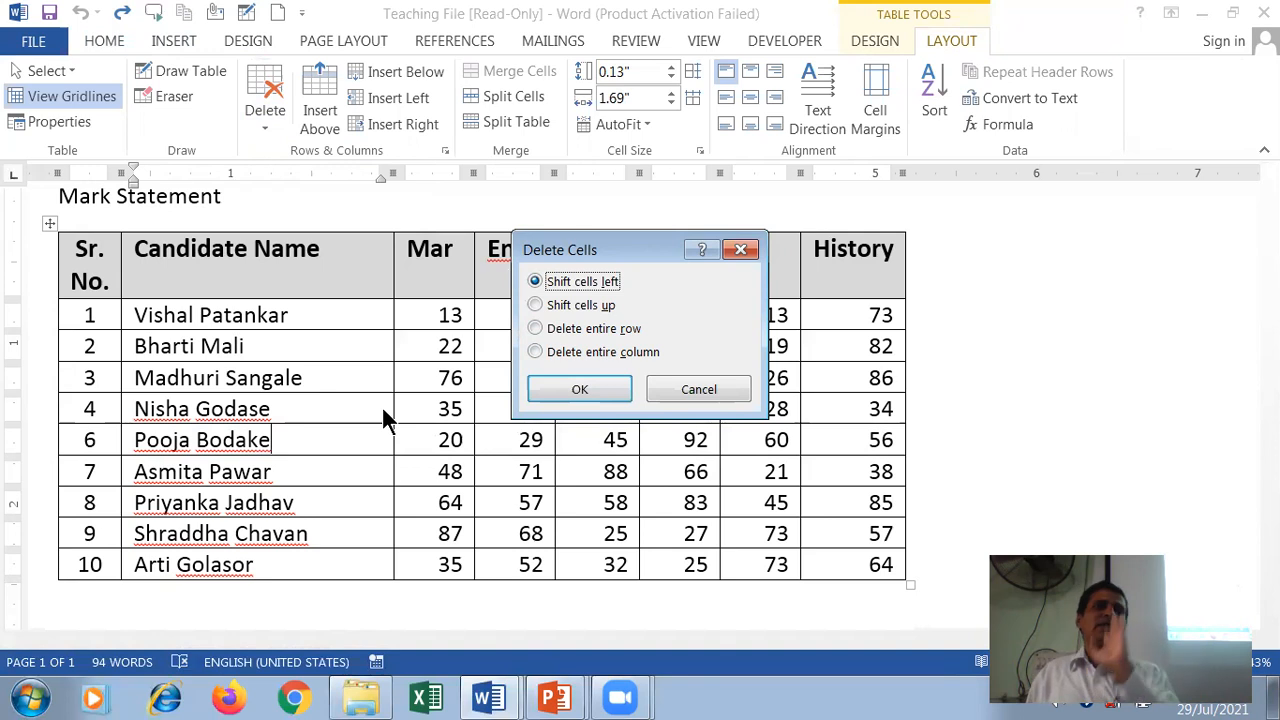
pyautogui.click(603, 308)
pyautogui.click(596, 388)
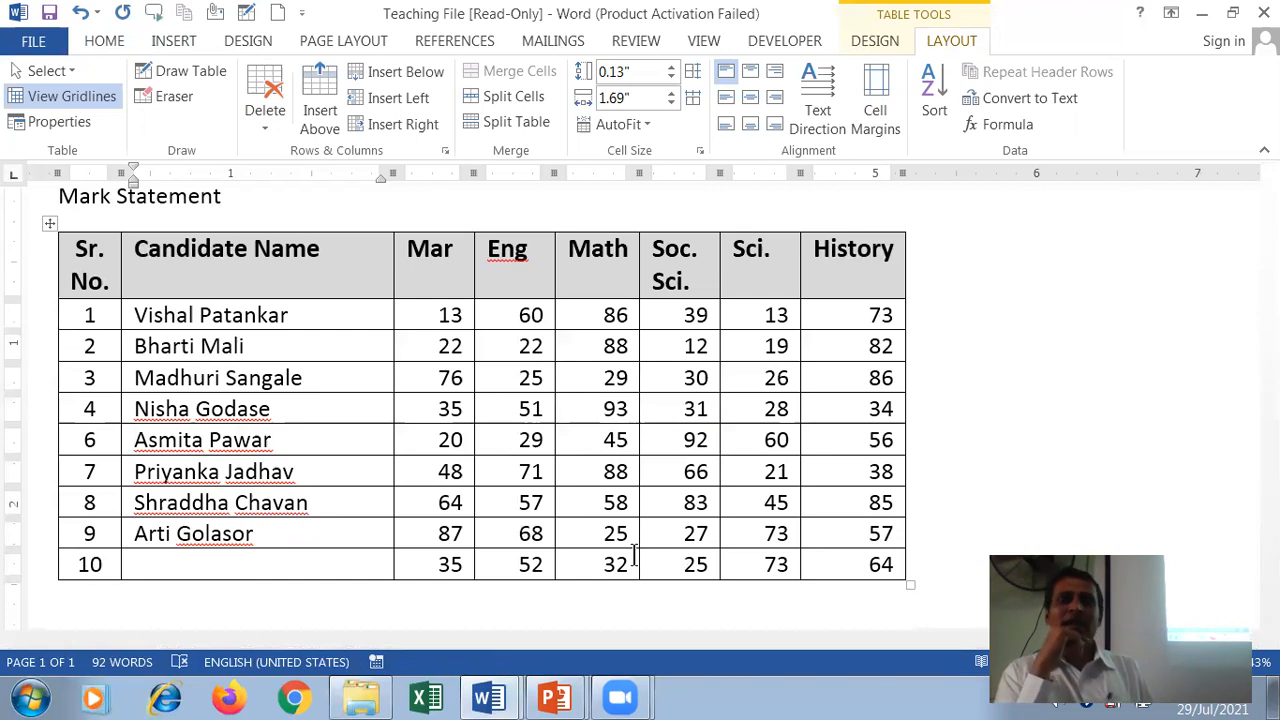
pyautogui.hotkey('ctrl', 'z')
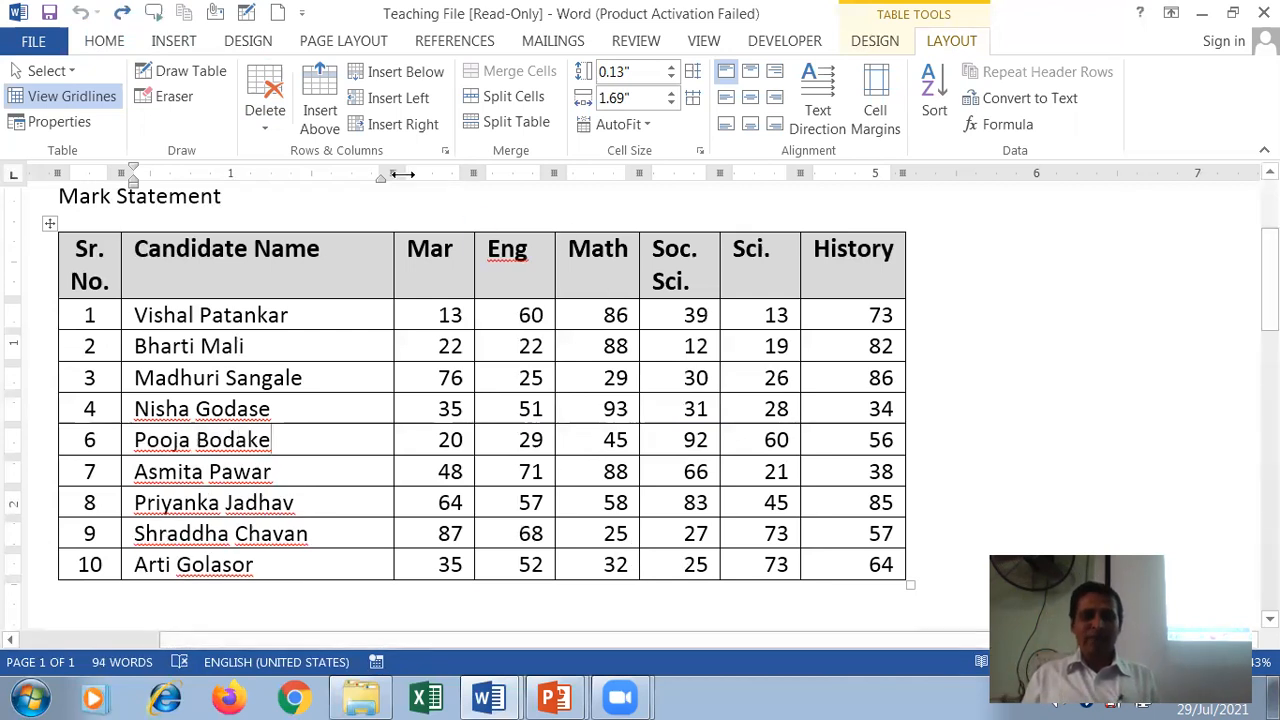
pyautogui.click(265, 130)
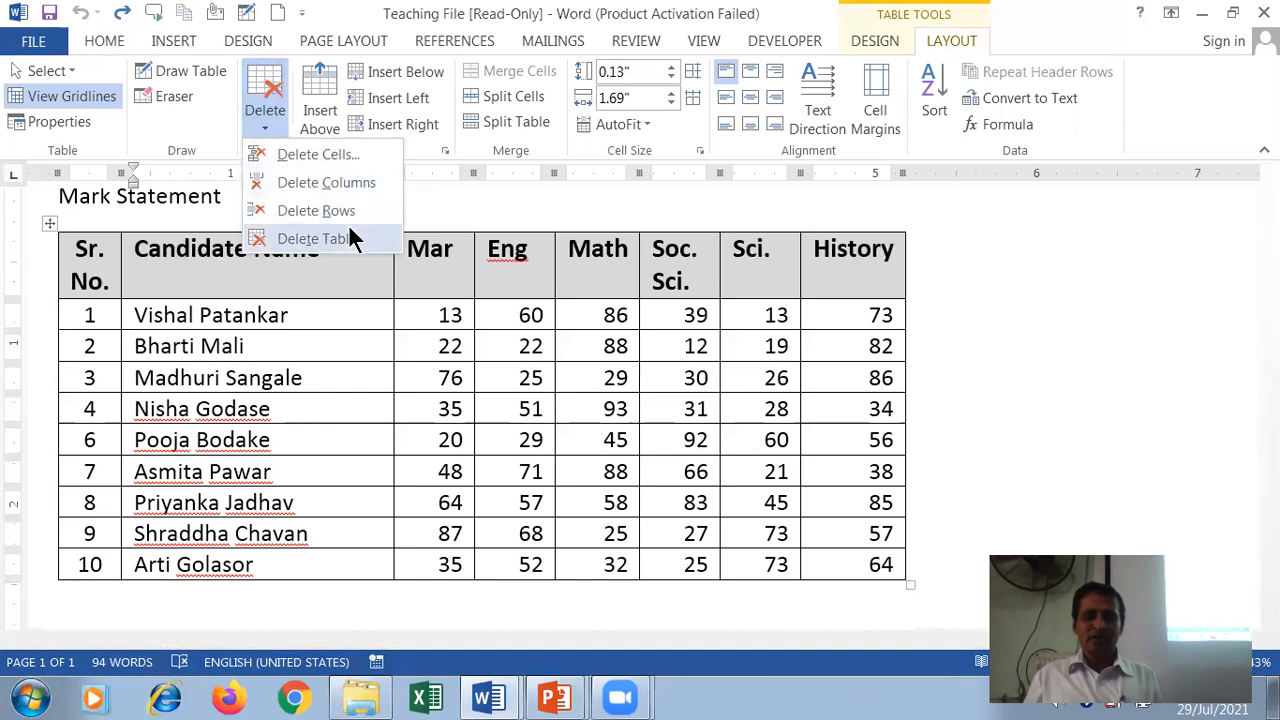
pyautogui.click(337, 157)
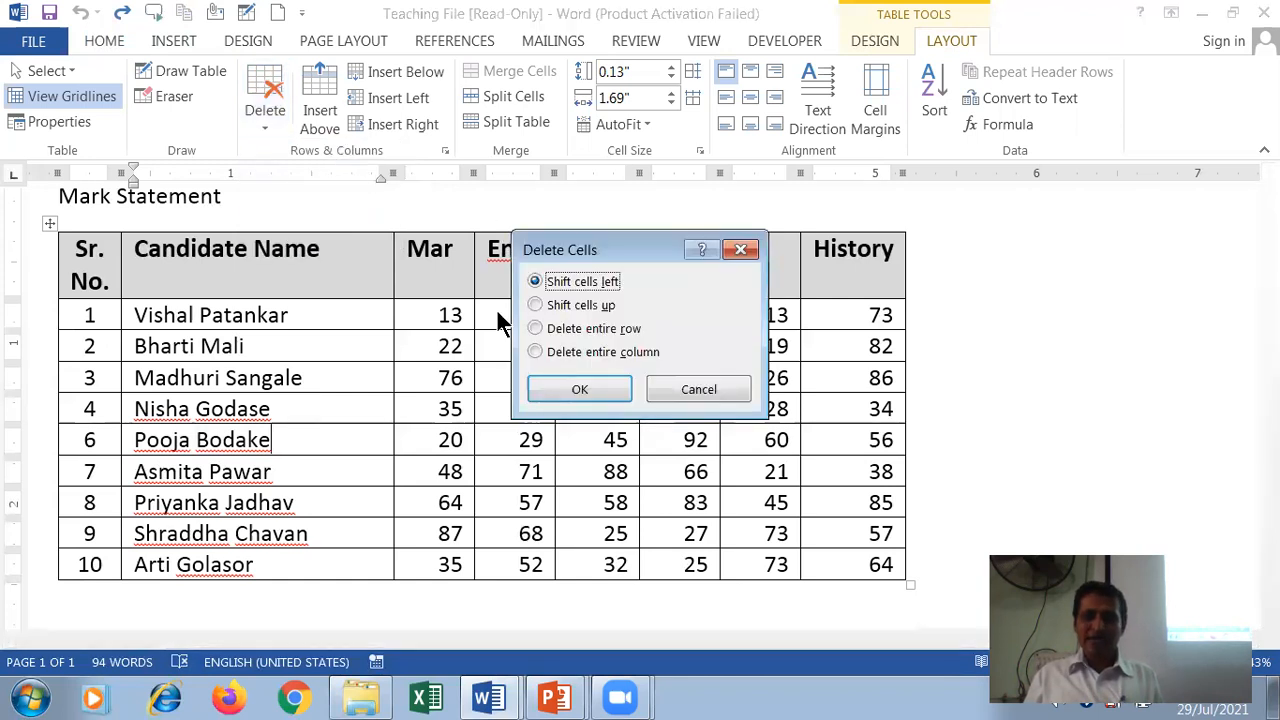
pyautogui.click(586, 306)
pyautogui.click(593, 281)
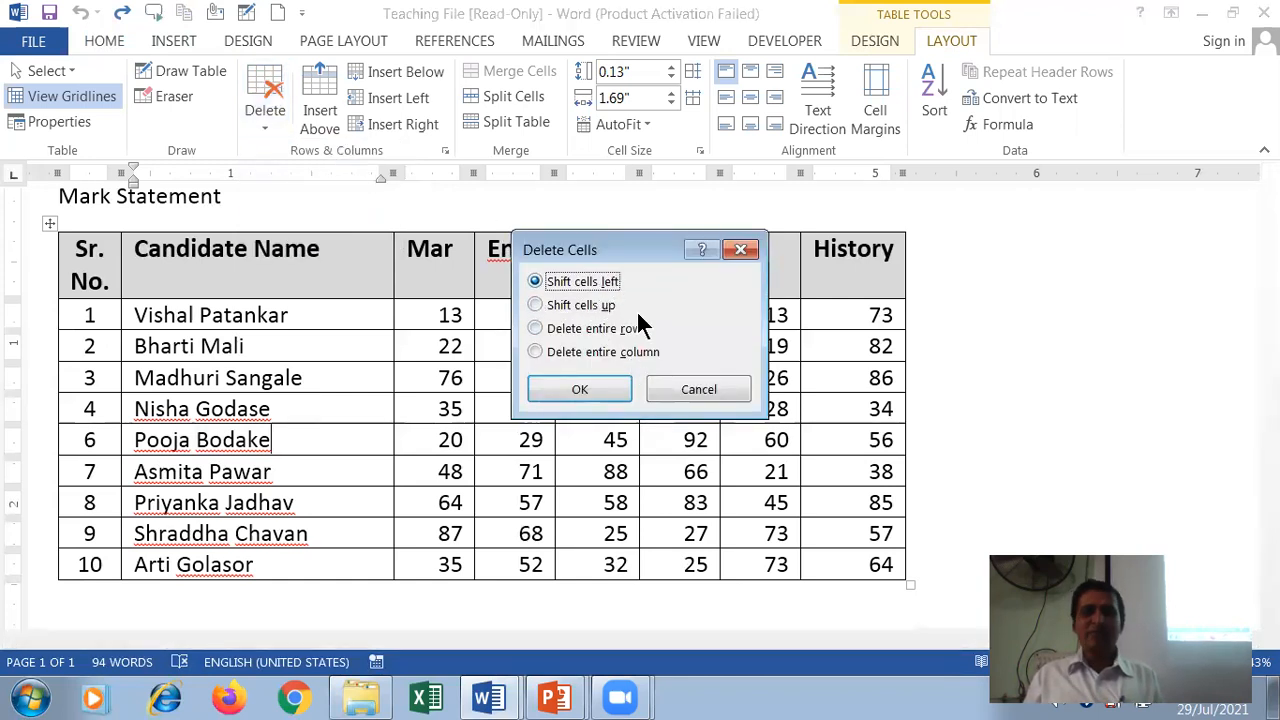
pyautogui.click(606, 390)
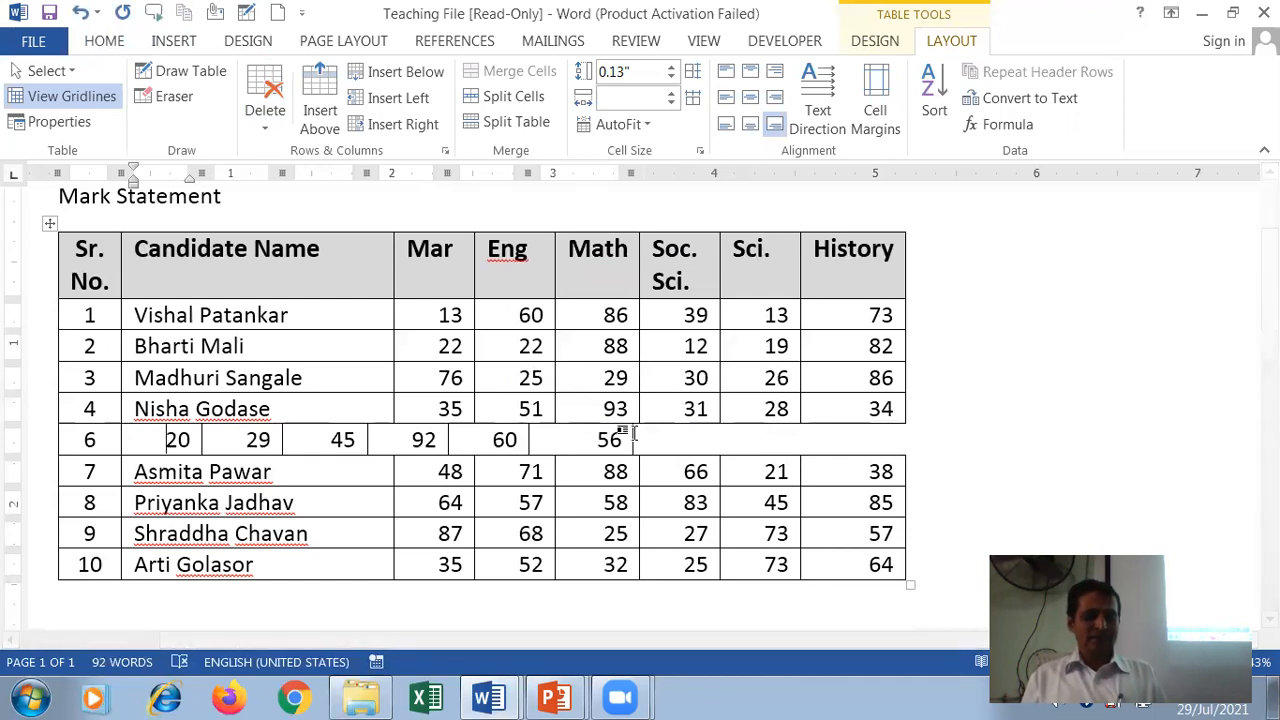
pyautogui.hotkey('ctrl', 'z')
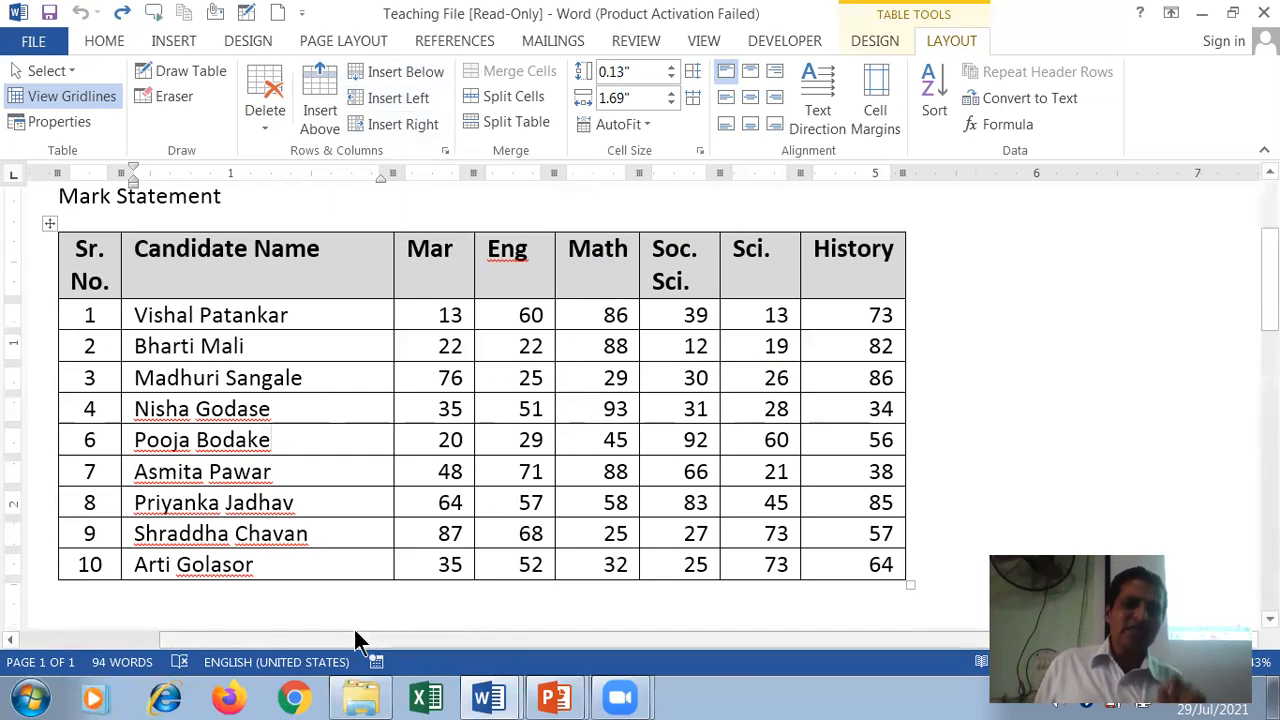
pyautogui.click(320, 122)
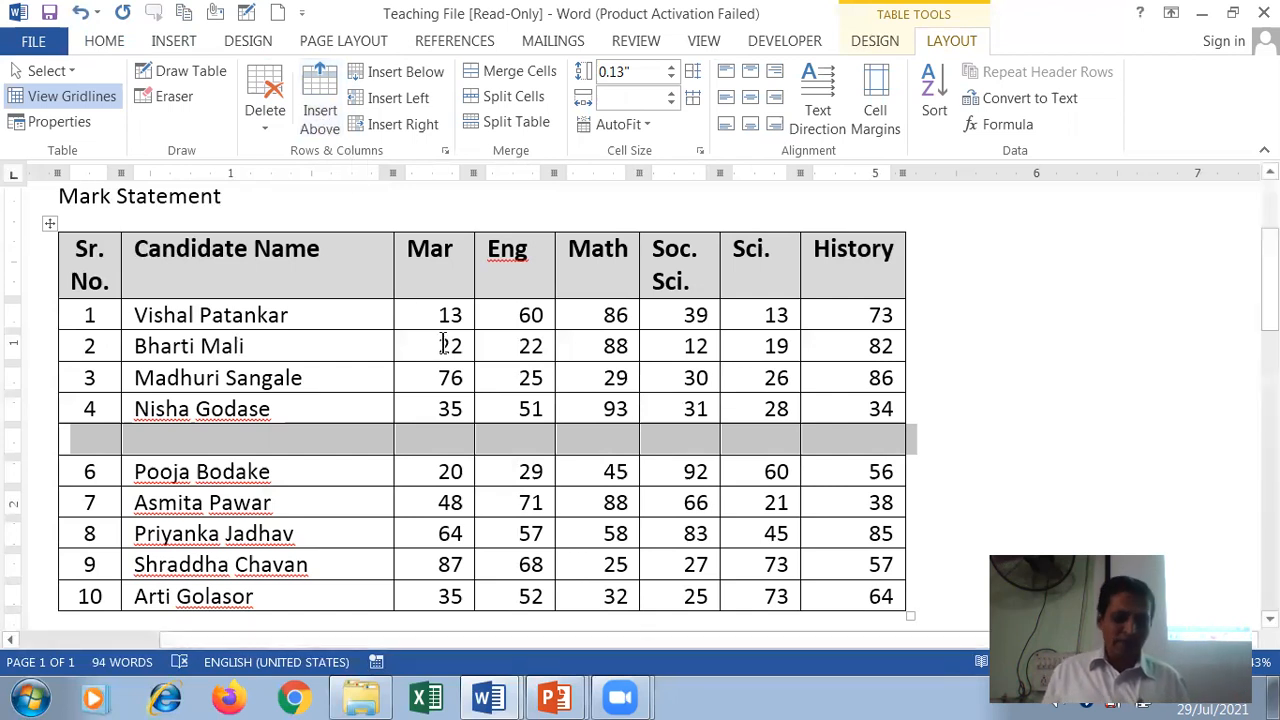
pyautogui.hotkey('ctrl', 'z')
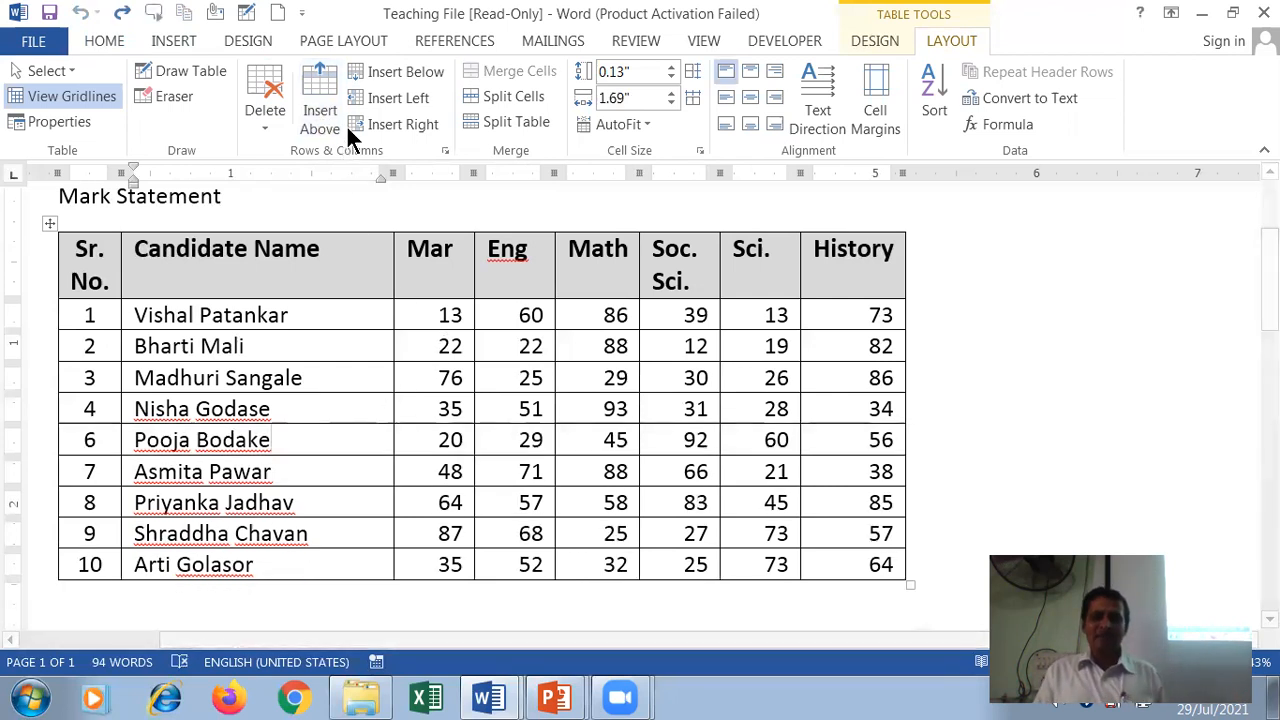
pyautogui.click(398, 70)
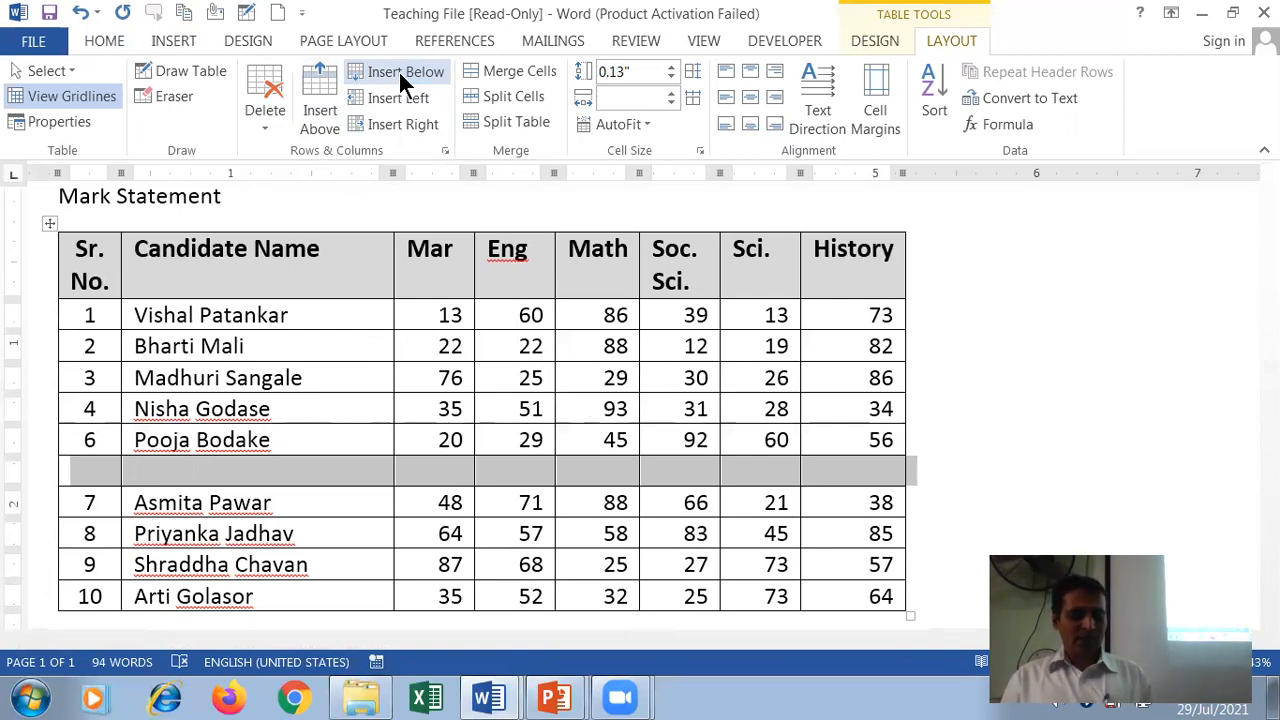
pyautogui.hotkey('ctrl', 'z')
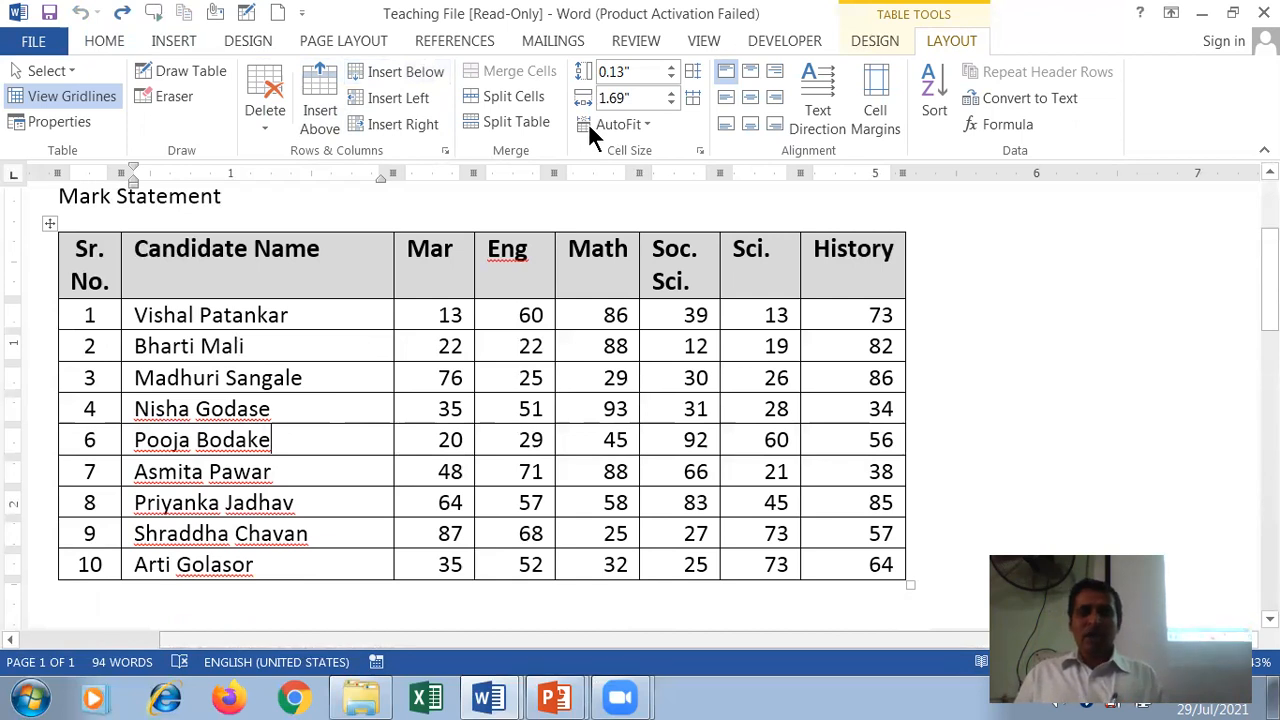
# Insert a column right of Candidate Name and type the header 'Address'
pyautogui.click(400, 98)
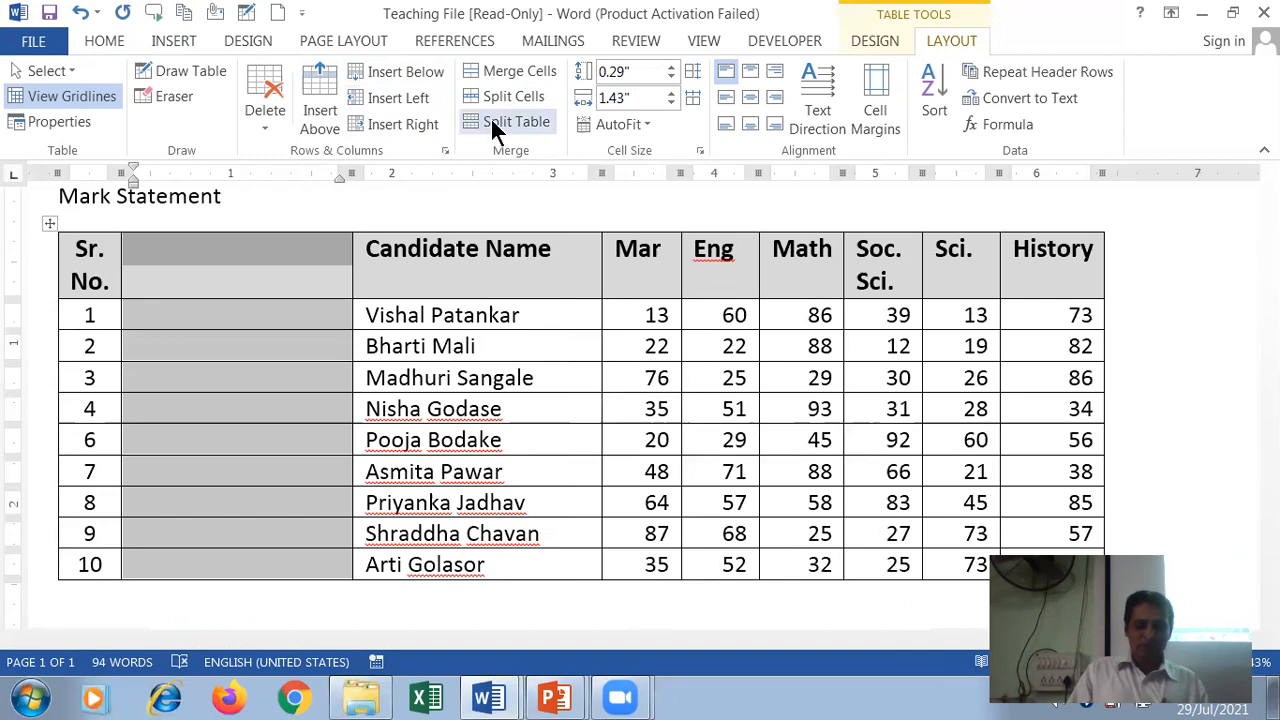
pyautogui.hotkey('ctrl', 'z')
pyautogui.click(357, 432)
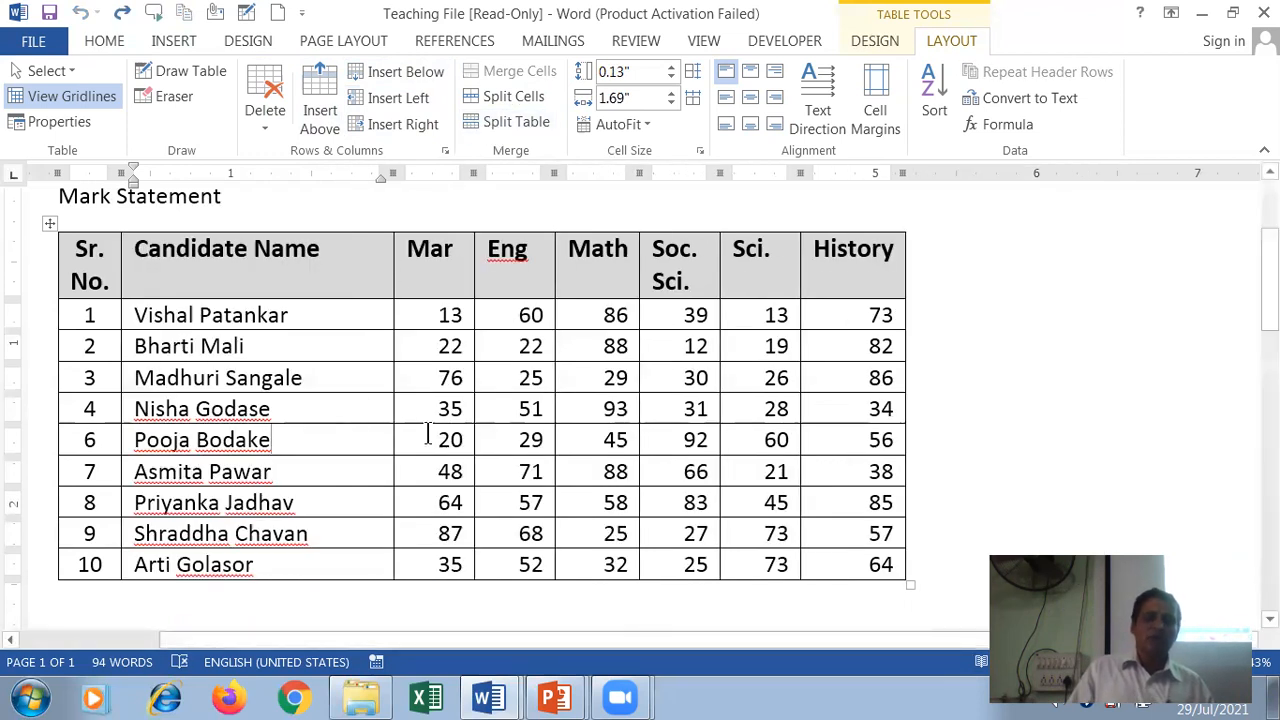
pyautogui.click(429, 125)
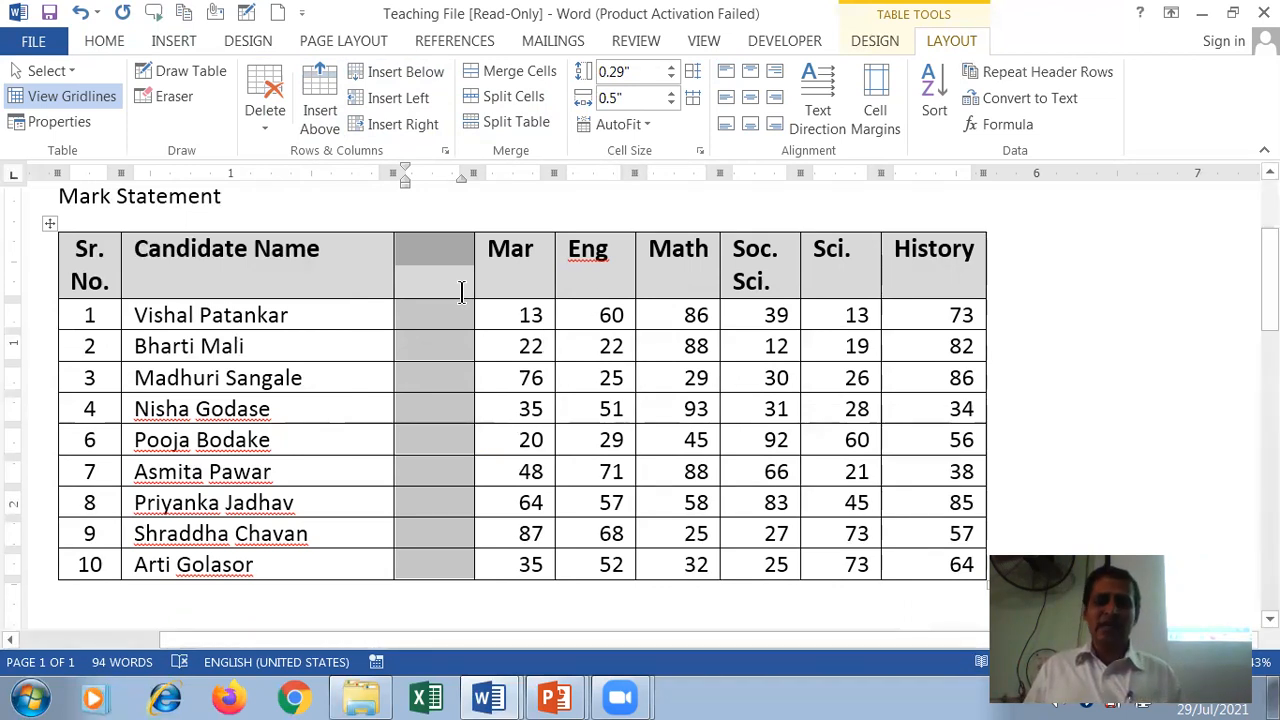
pyautogui.click(437, 260)
pyautogui.write('Ad')
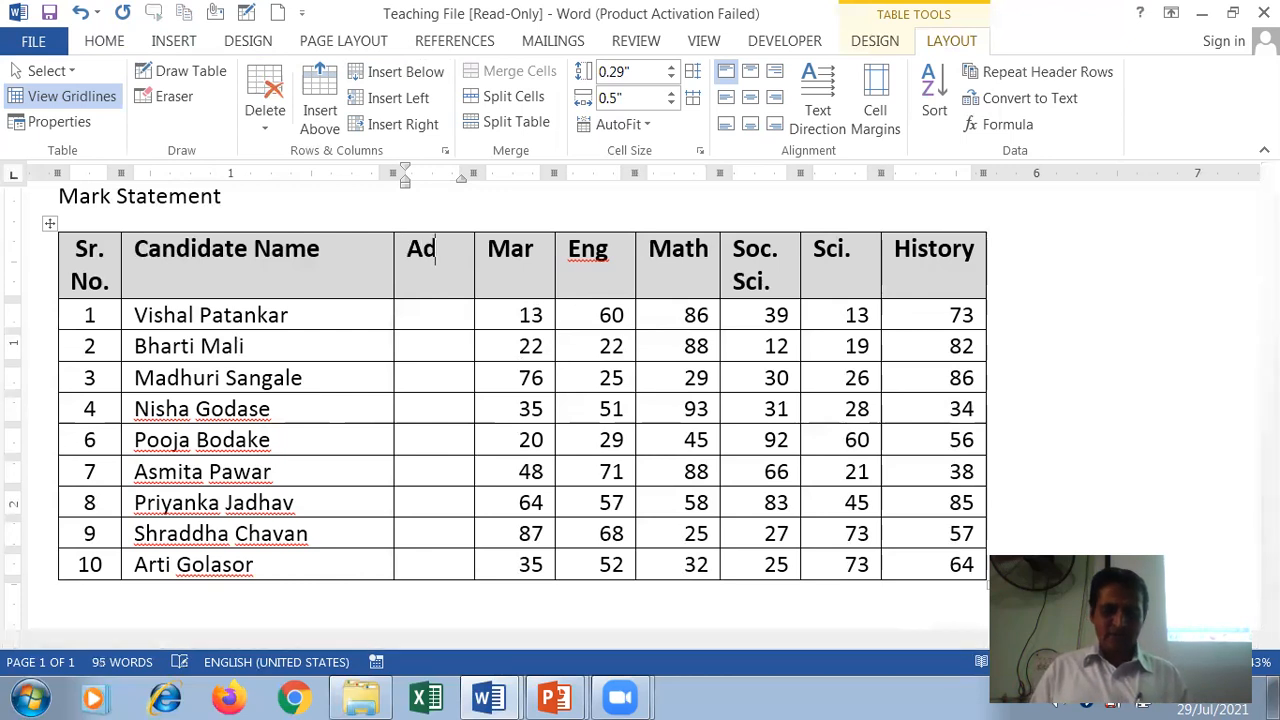
pyautogui.write('dress')
pyautogui.press('Down')
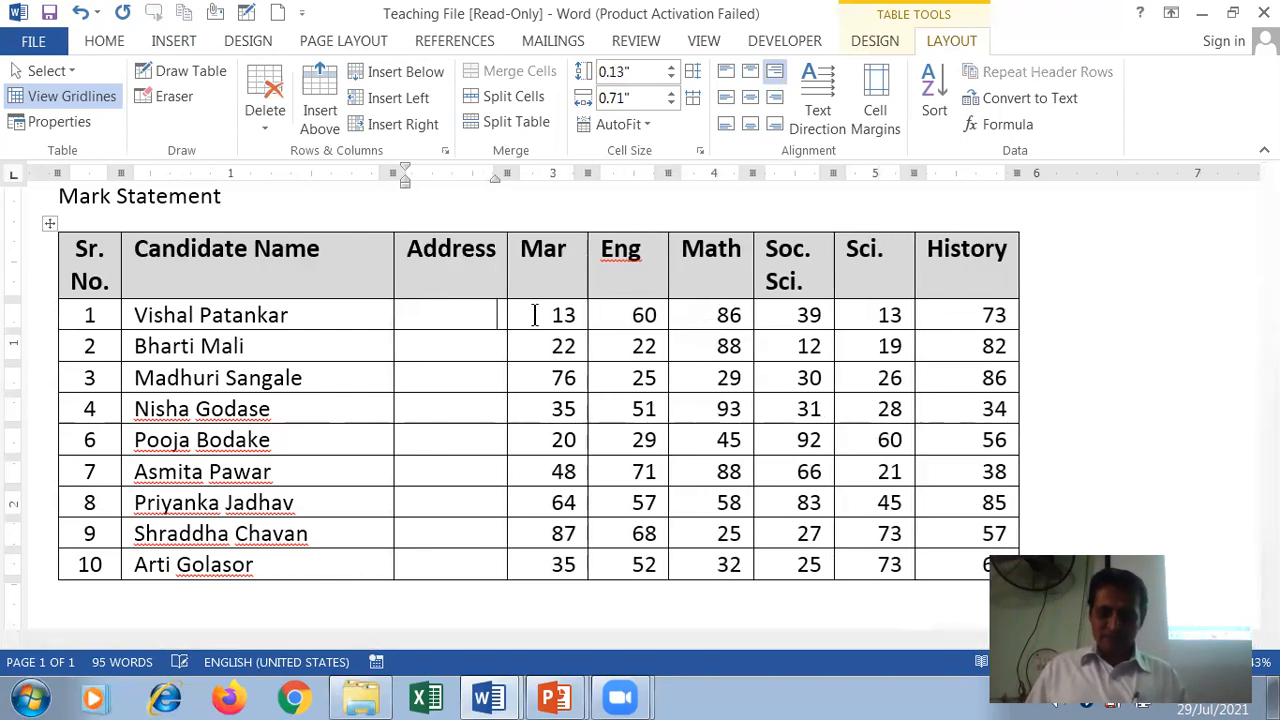
# Enter Mumbai, Pune, Aurangabad and Nashik as the first four candidates' addresses
pyautogui.write('Mumbai')
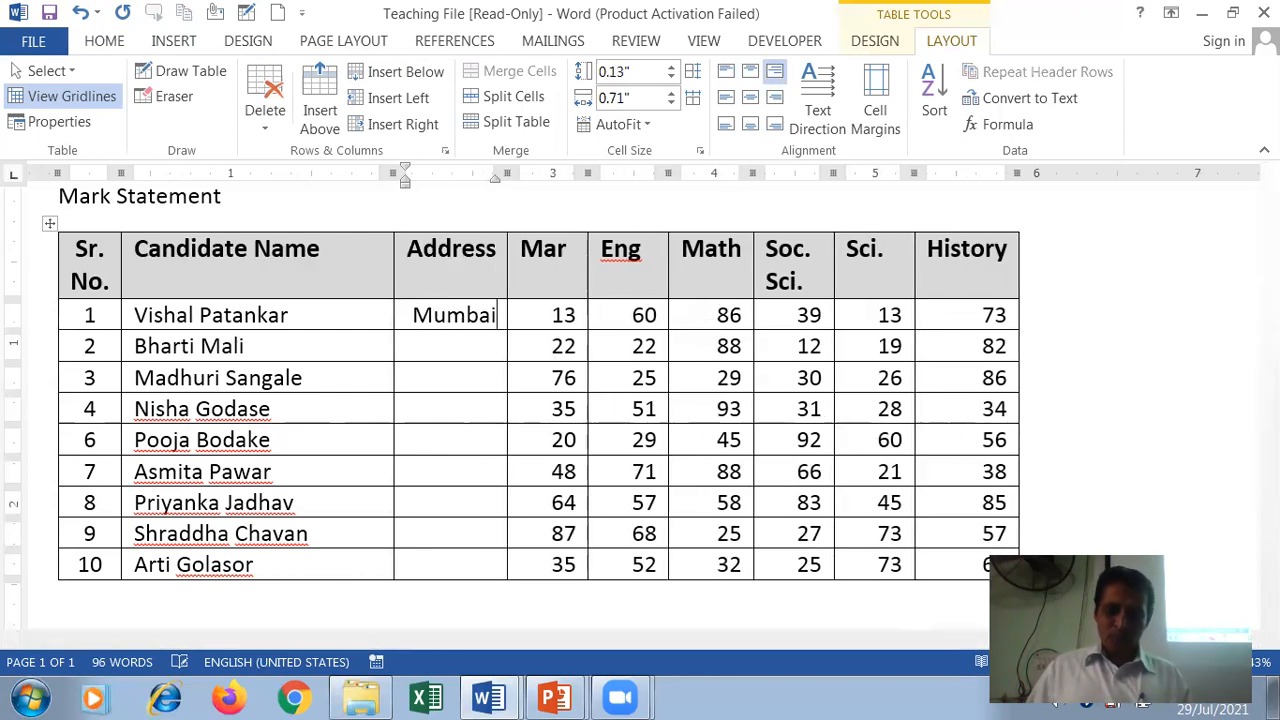
pyautogui.press('Down')
pyautogui.write('Pu')
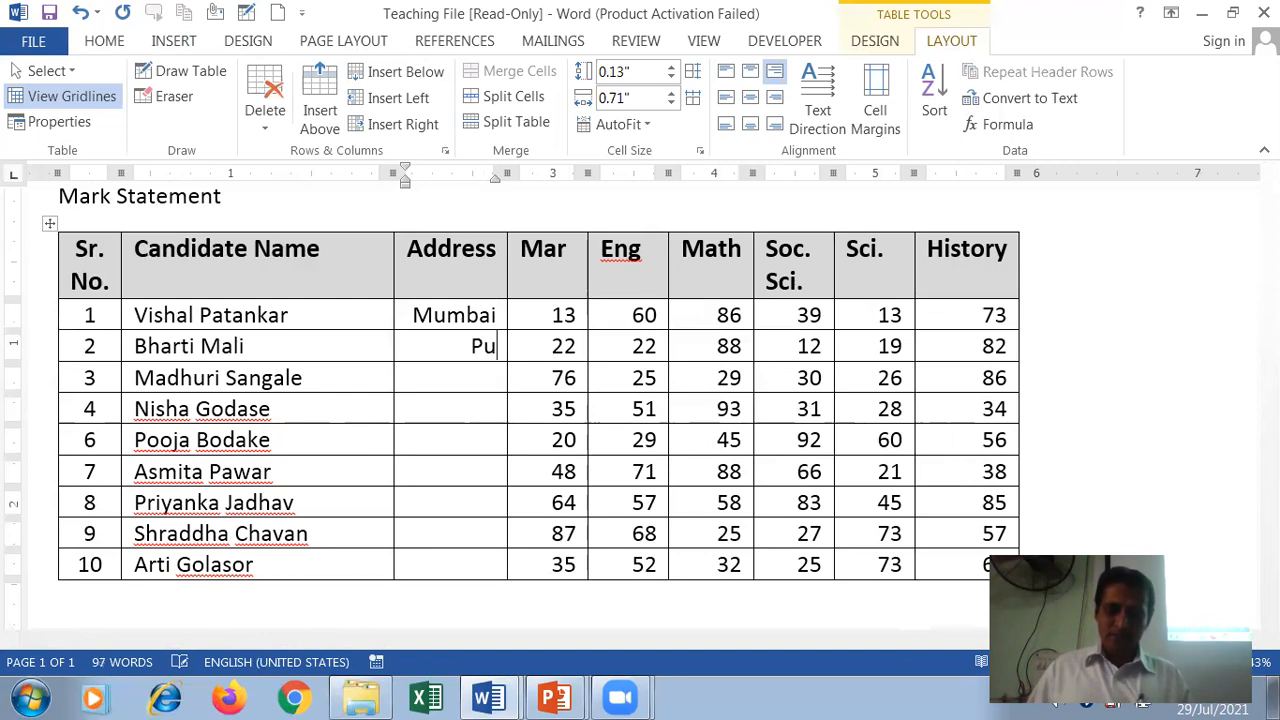
pyautogui.write('ne')
pyautogui.press('Down')
pyautogui.write('Aurangabad')
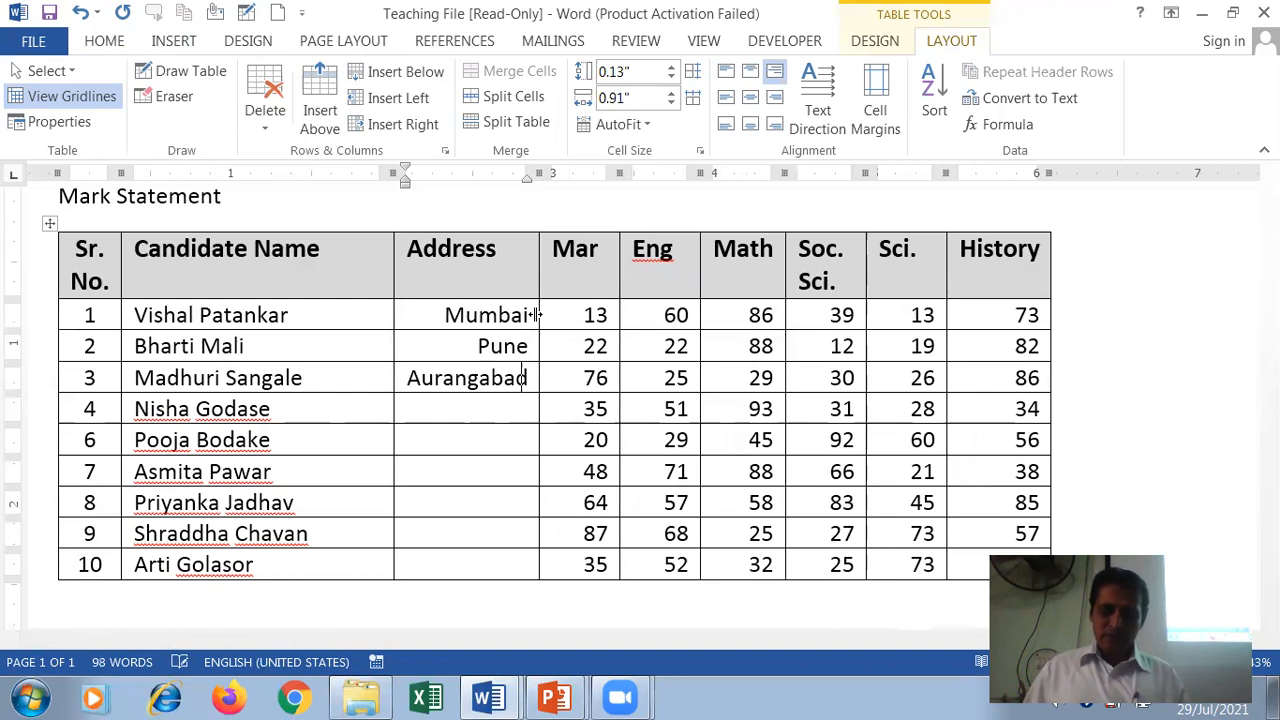
pyautogui.press('Down')
pyautogui.write('Nash')
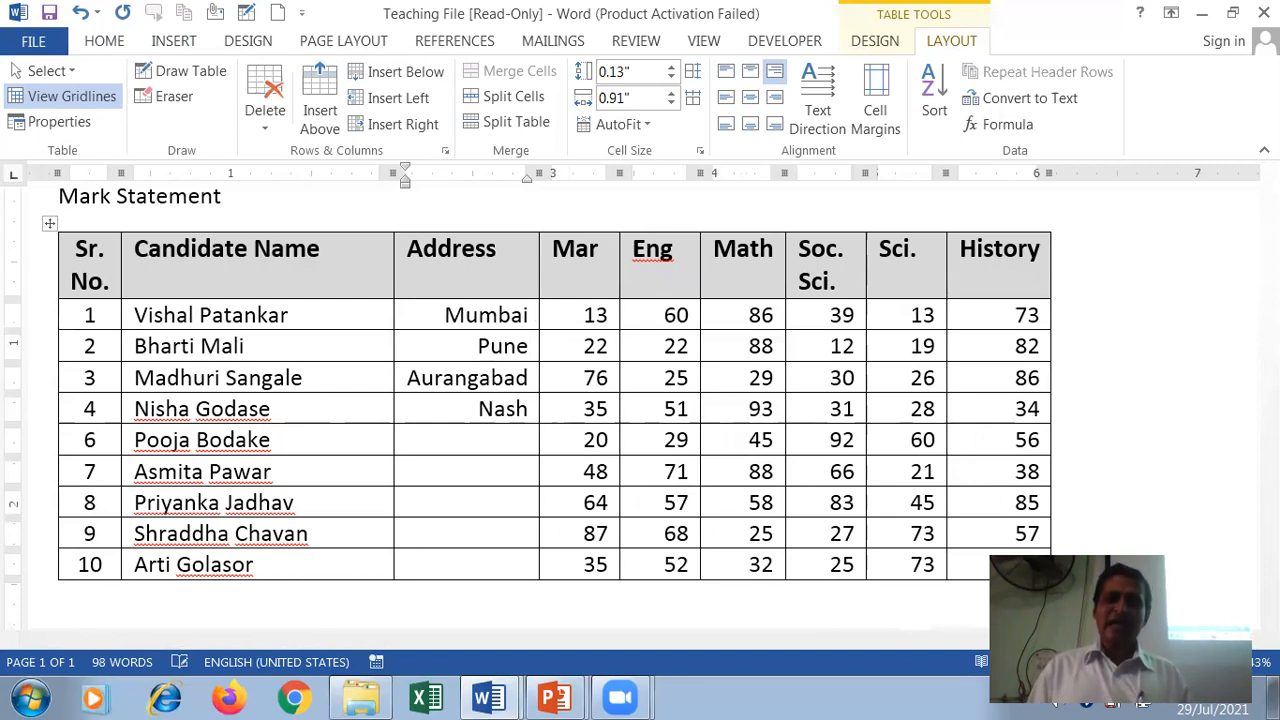
pyautogui.write('il')
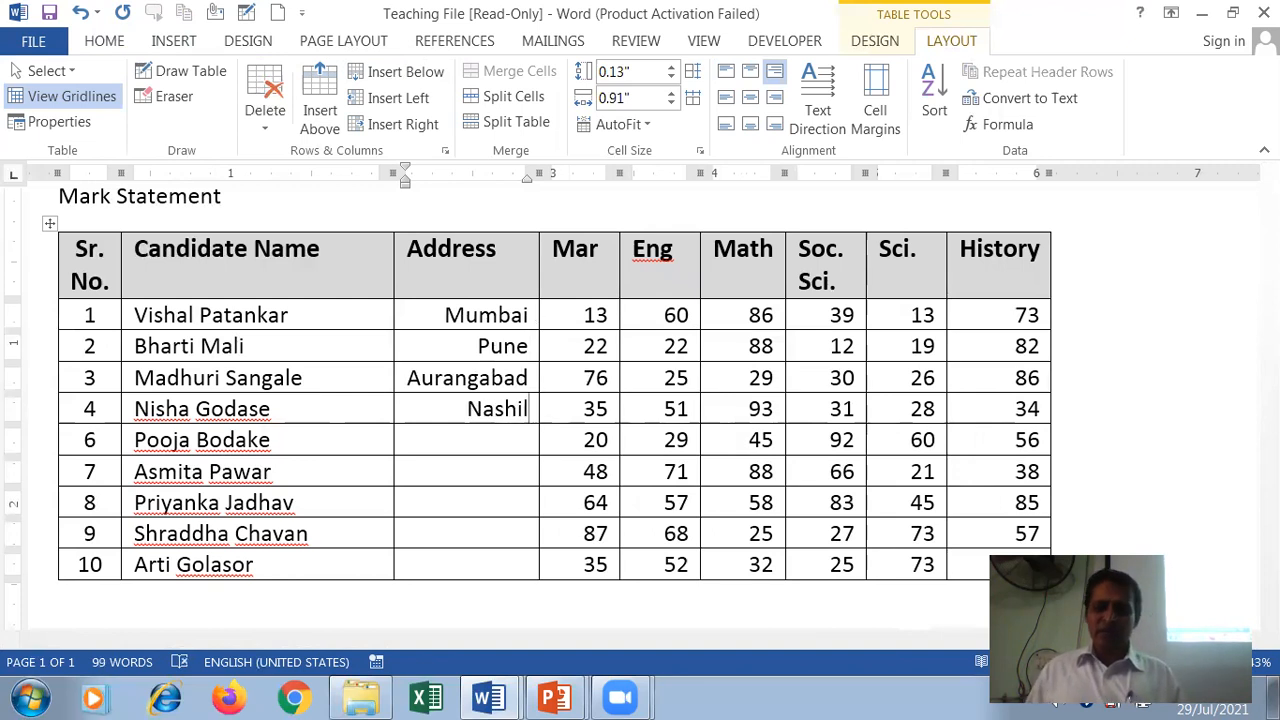
pyautogui.press('BackSpace')
pyautogui.write('k')
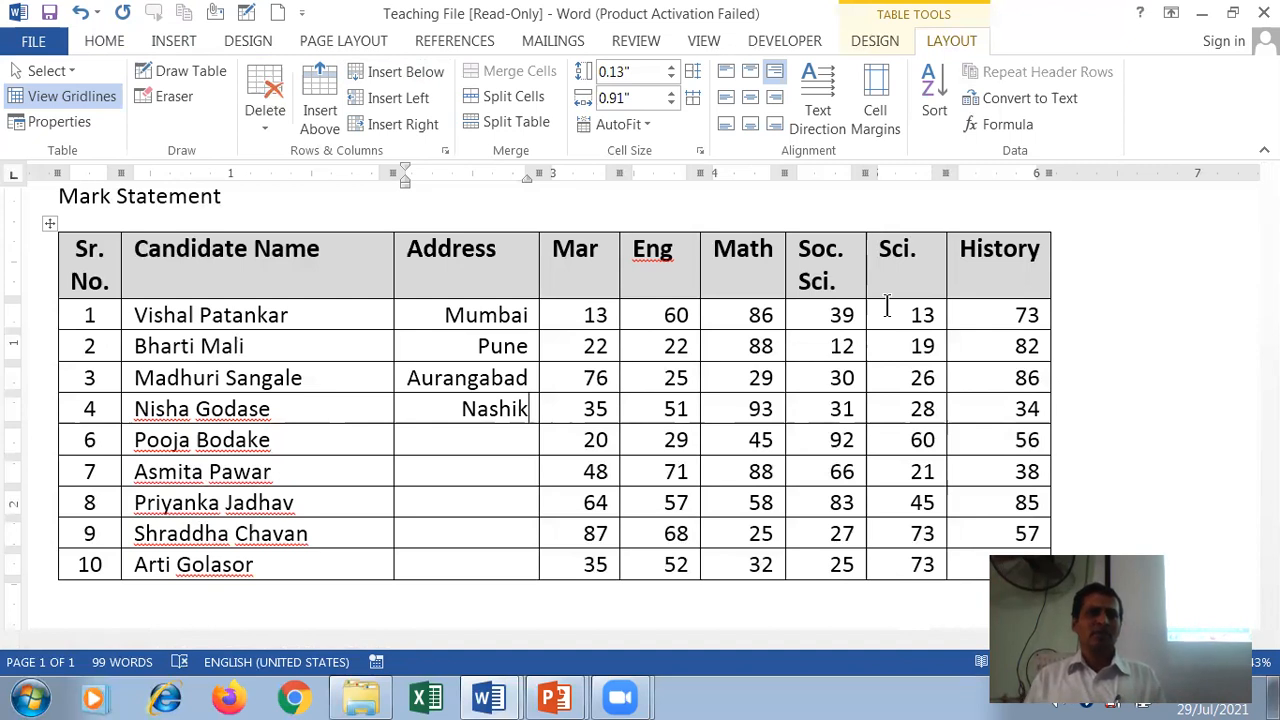
# Fill the remaining Address cells with Nashik, Pune, Latur, Mumbai and Nashik
pyautogui.press('Down')
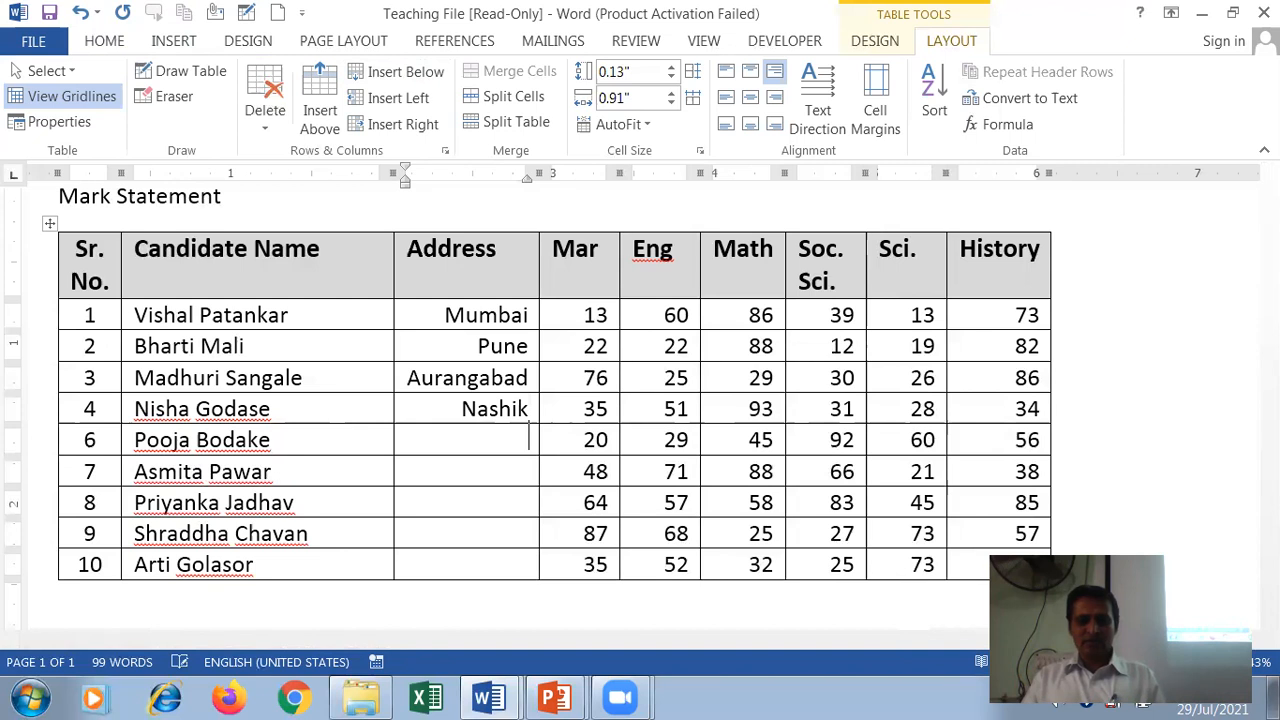
pyautogui.write('Nashik')
pyautogui.press('Down')
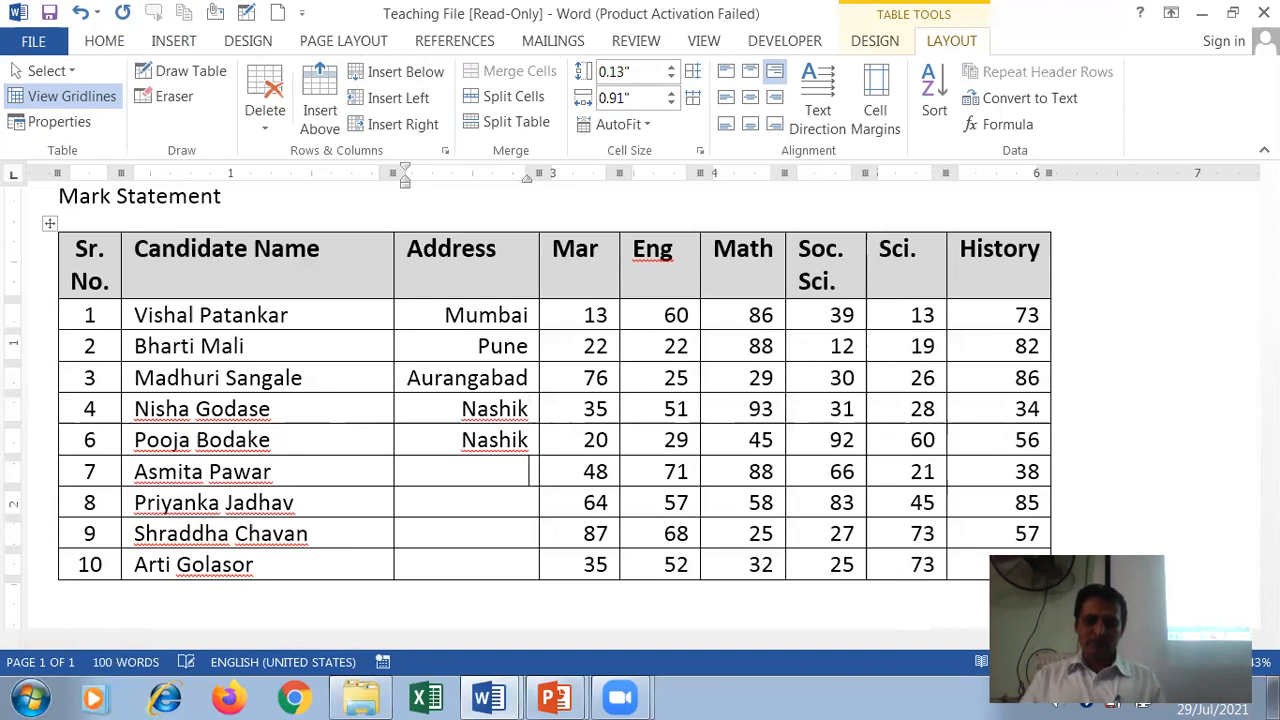
pyautogui.write('Pune')
pyautogui.press('Down')
pyautogui.write('Latur')
pyautogui.press('Down')
pyautogui.write('Mumbai')
pyautogui.press('Down')
pyautogui.write('Nashik')
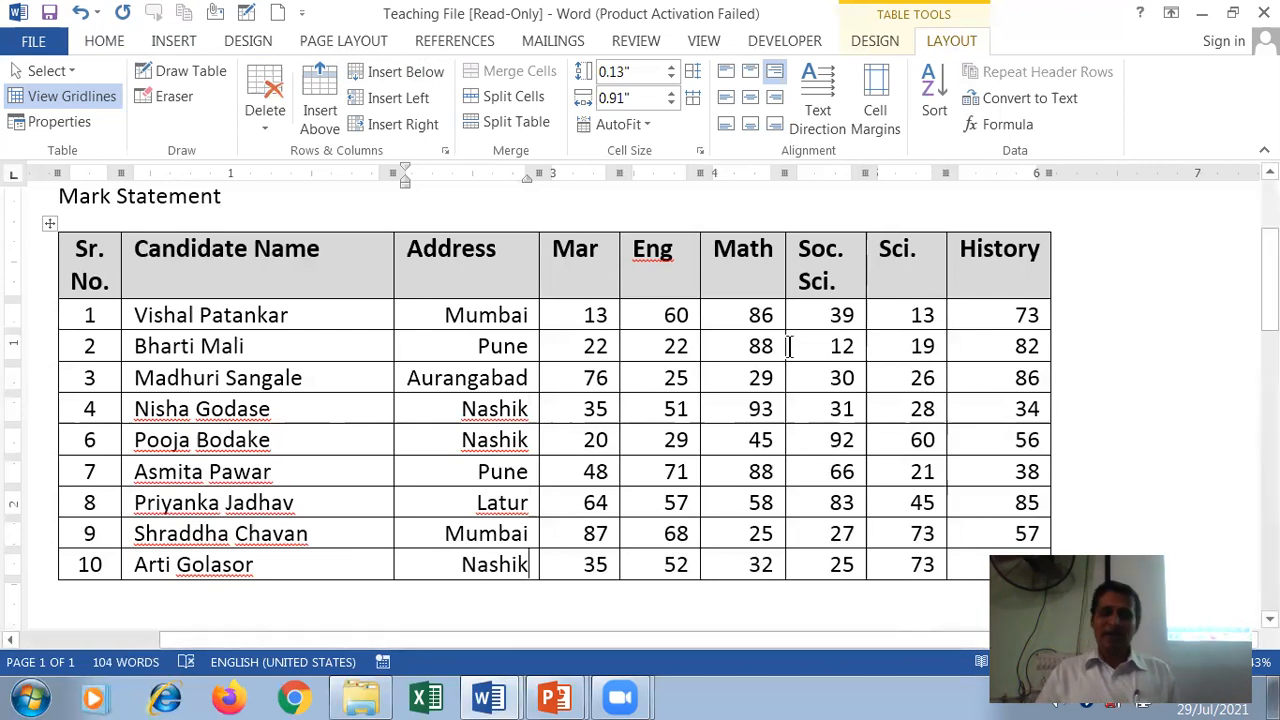
# Select the Address column and left-align its city names from the Home tab
pyautogui.click(472, 228)
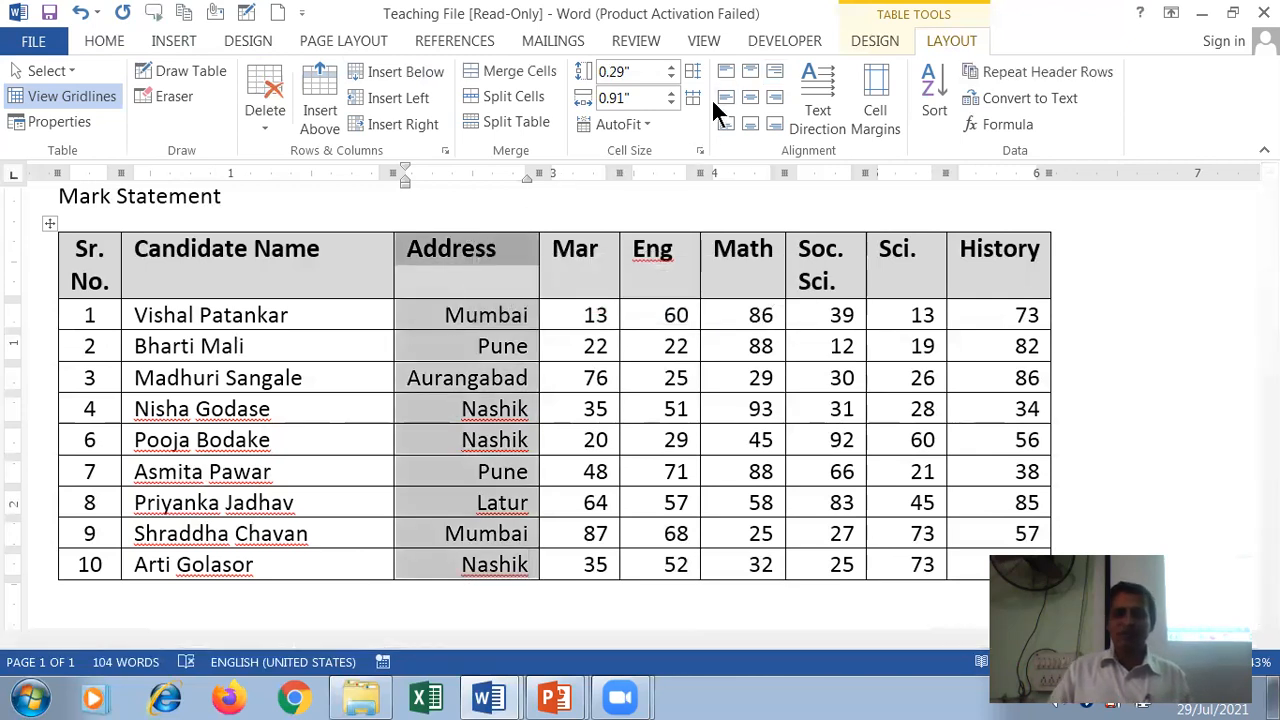
pyautogui.click(110, 40)
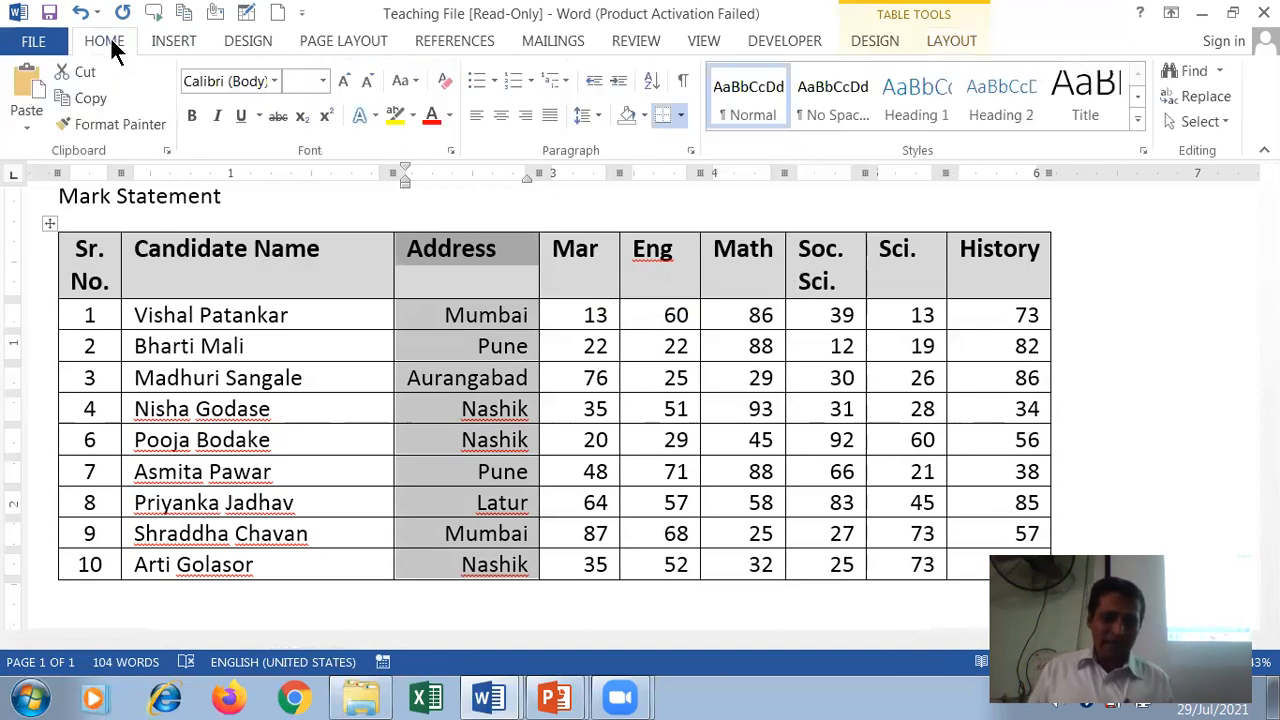
pyautogui.click(478, 118)
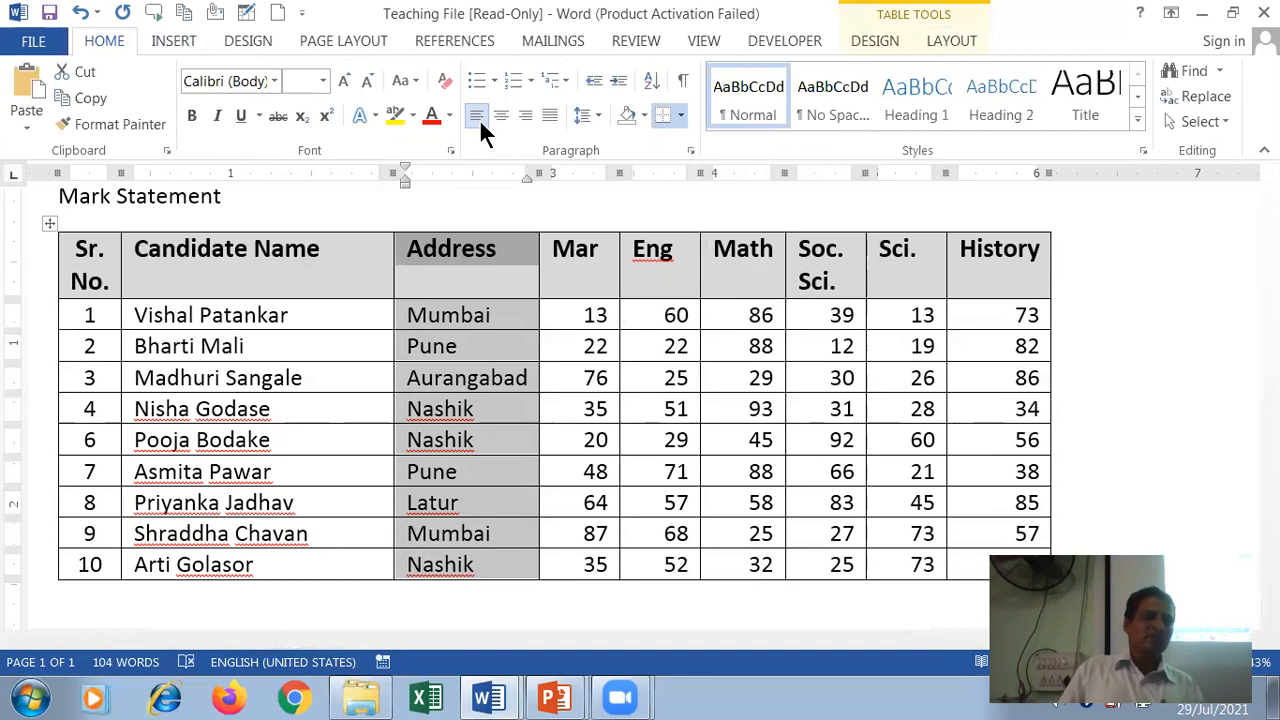
pyautogui.click(955, 42)
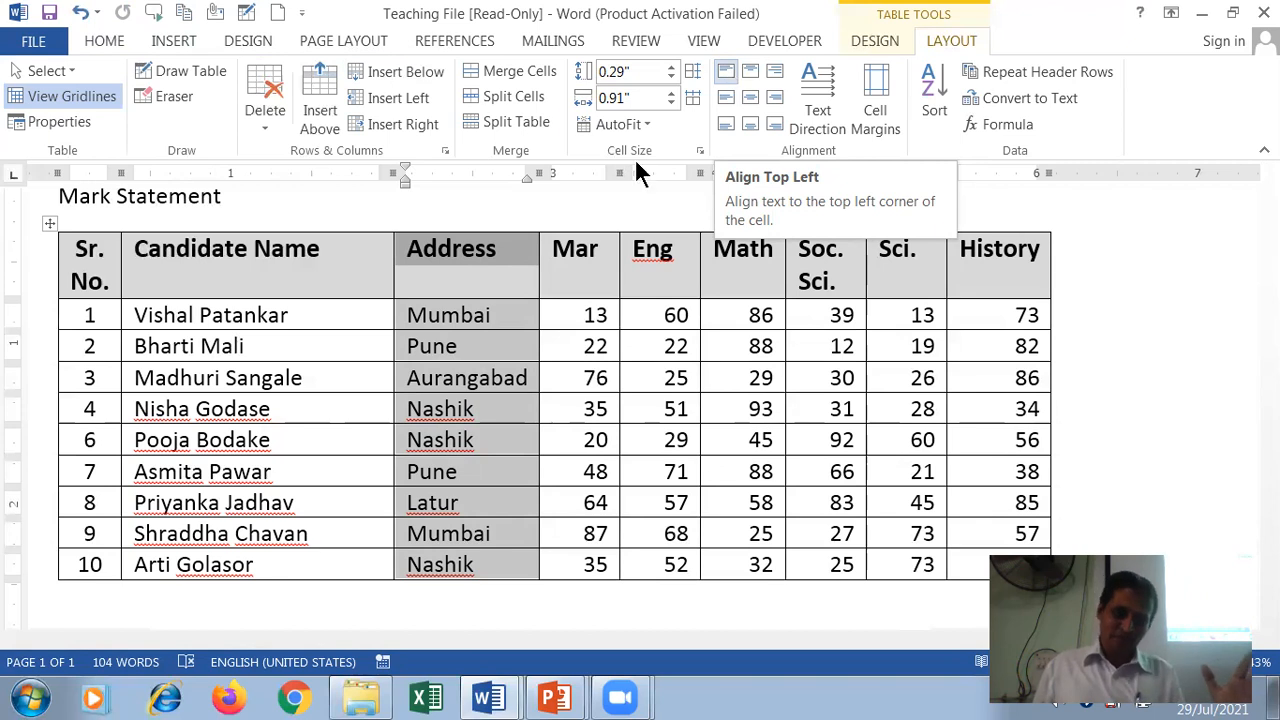
# Cycle the Candidate Name header through all nine cell alignments, then select the header row
pyautogui.click(246, 250)
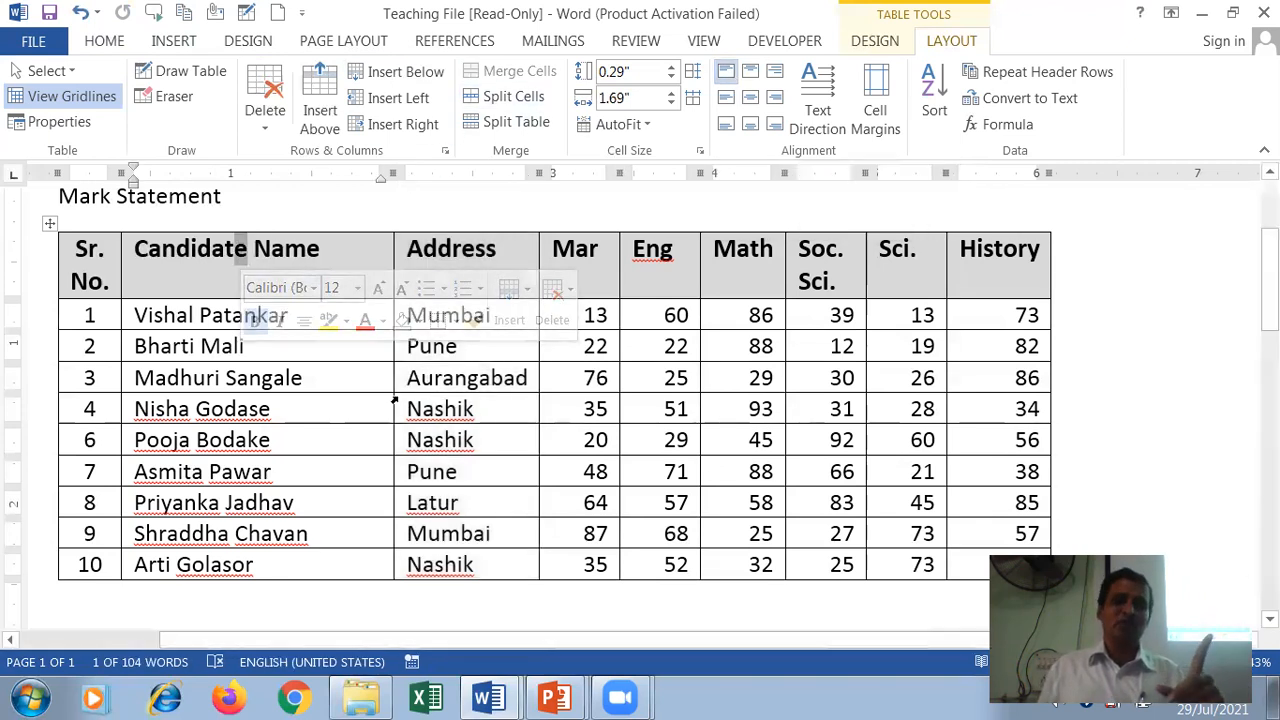
pyautogui.click(232, 252)
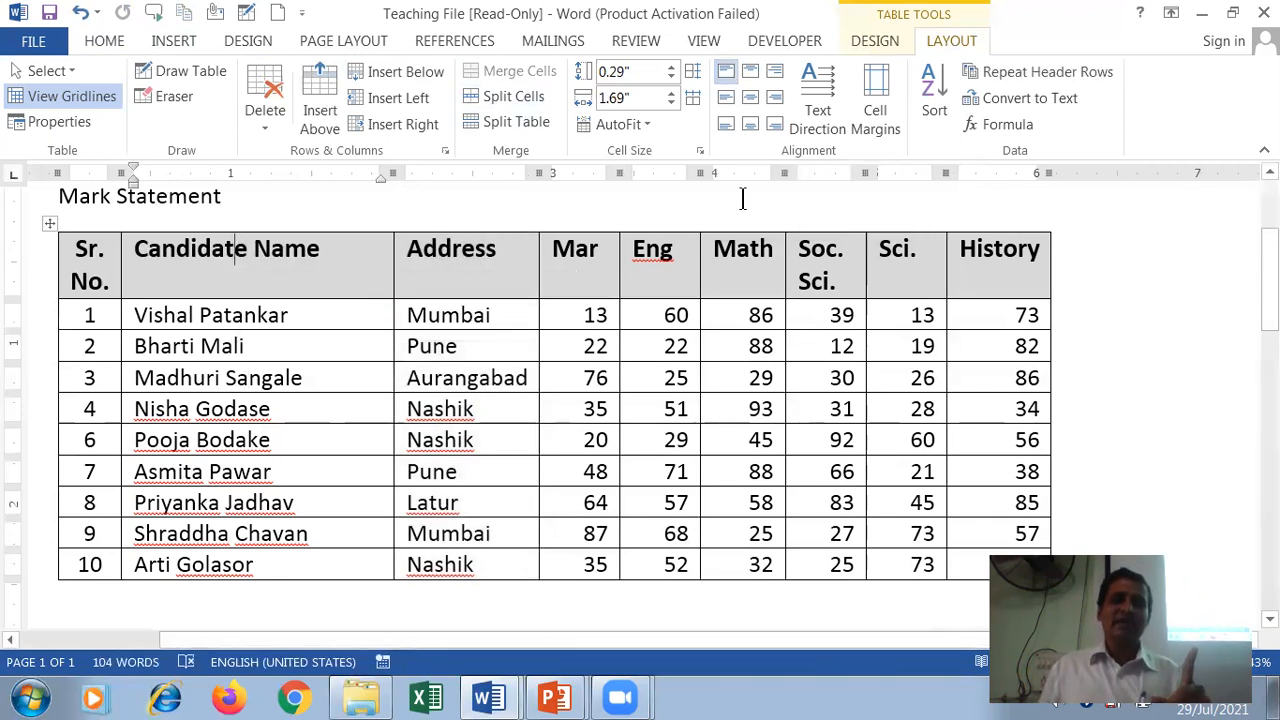
pyautogui.click(727, 85)
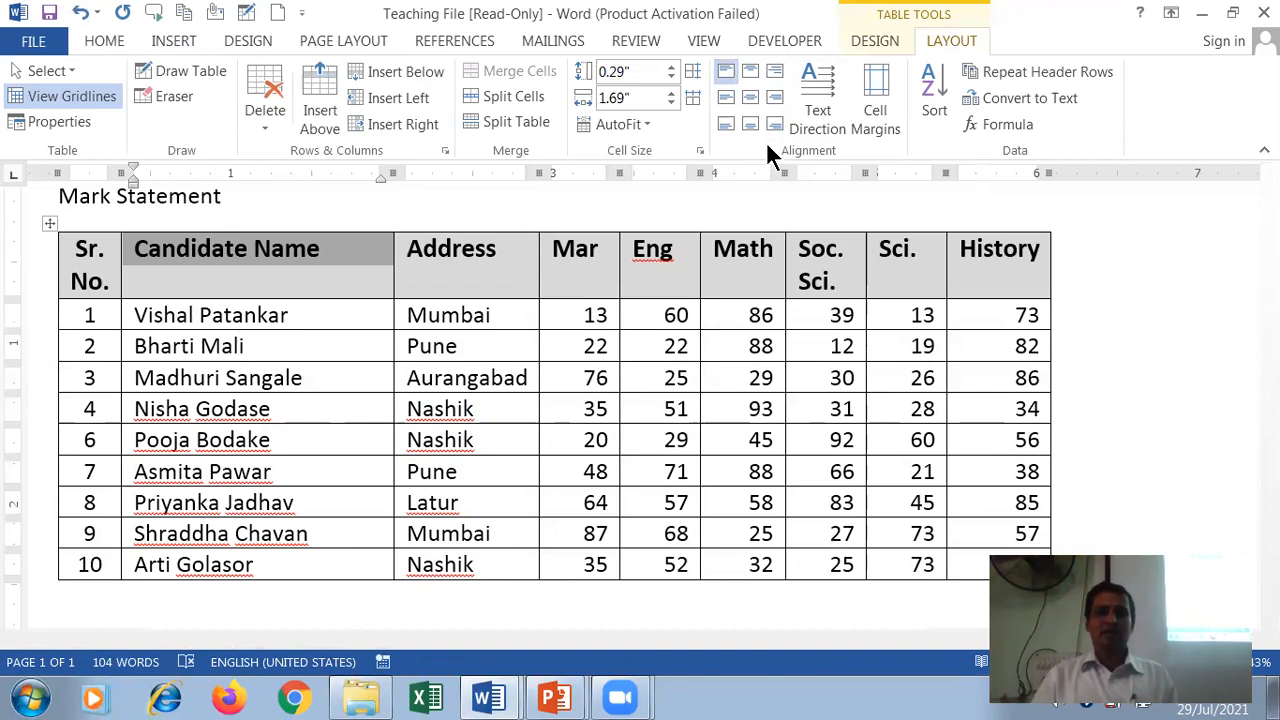
pyautogui.click(751, 70)
pyautogui.click(775, 70)
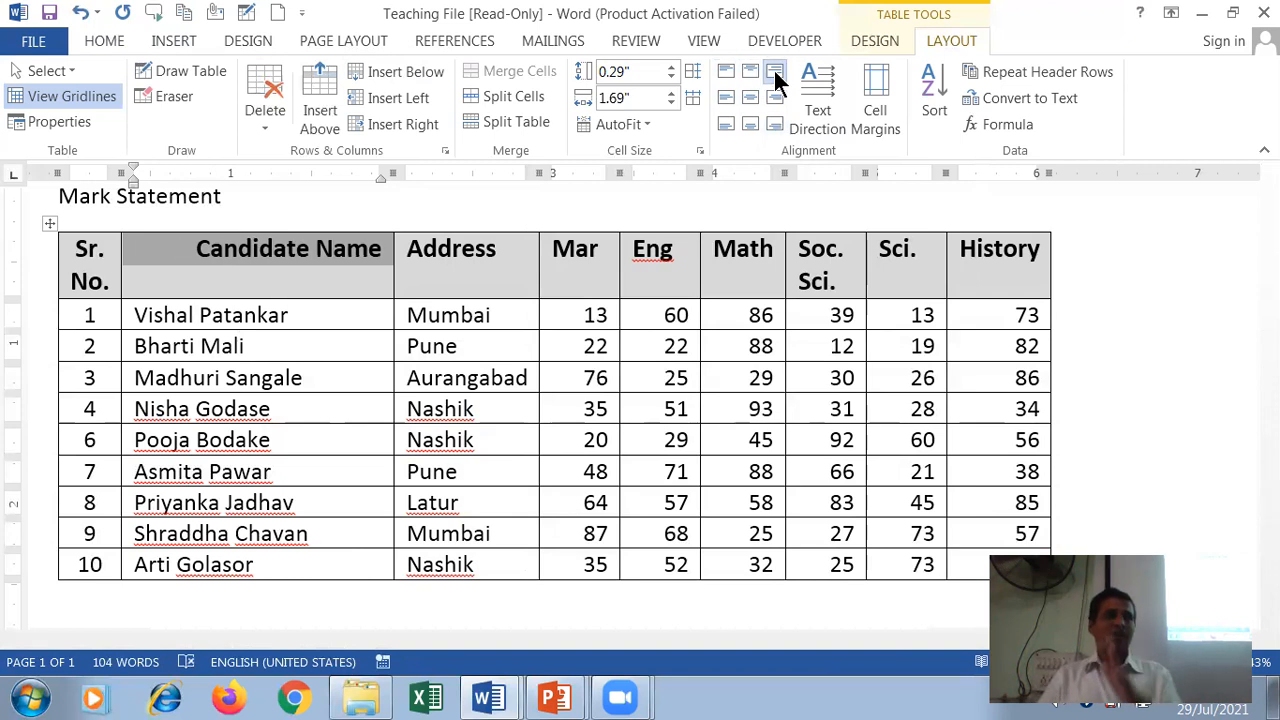
pyautogui.click(727, 96)
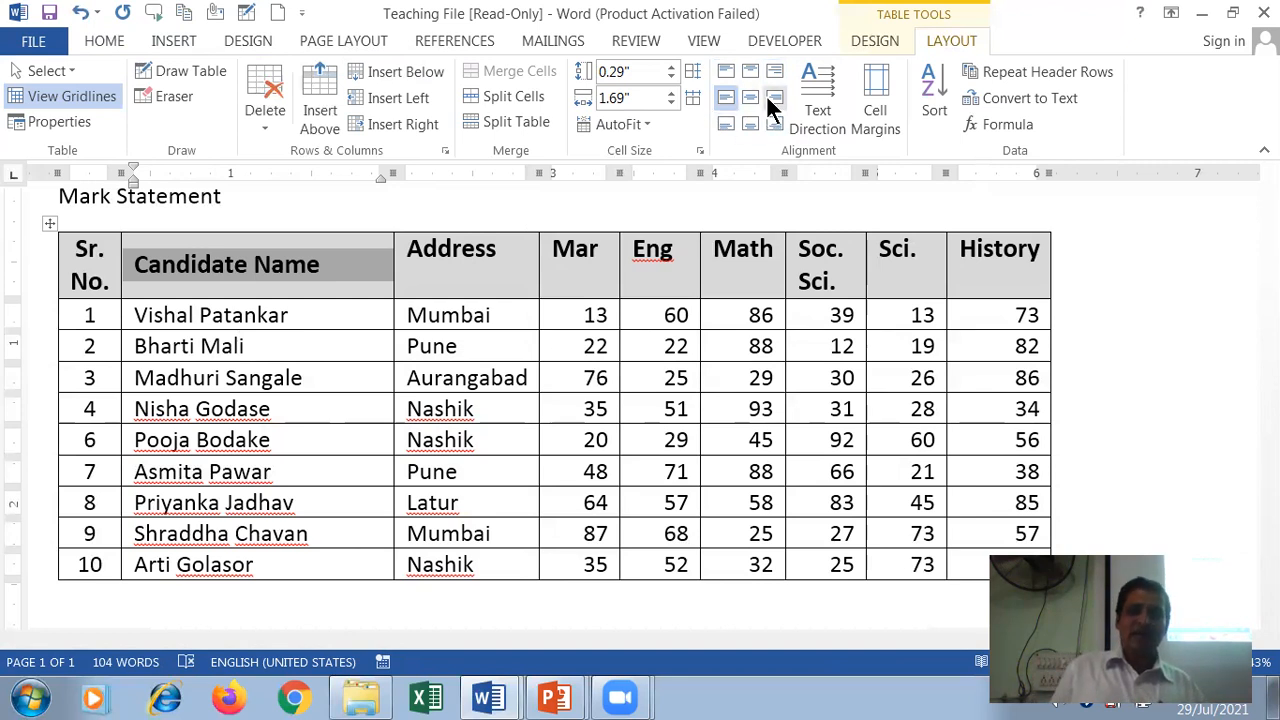
pyautogui.click(750, 98)
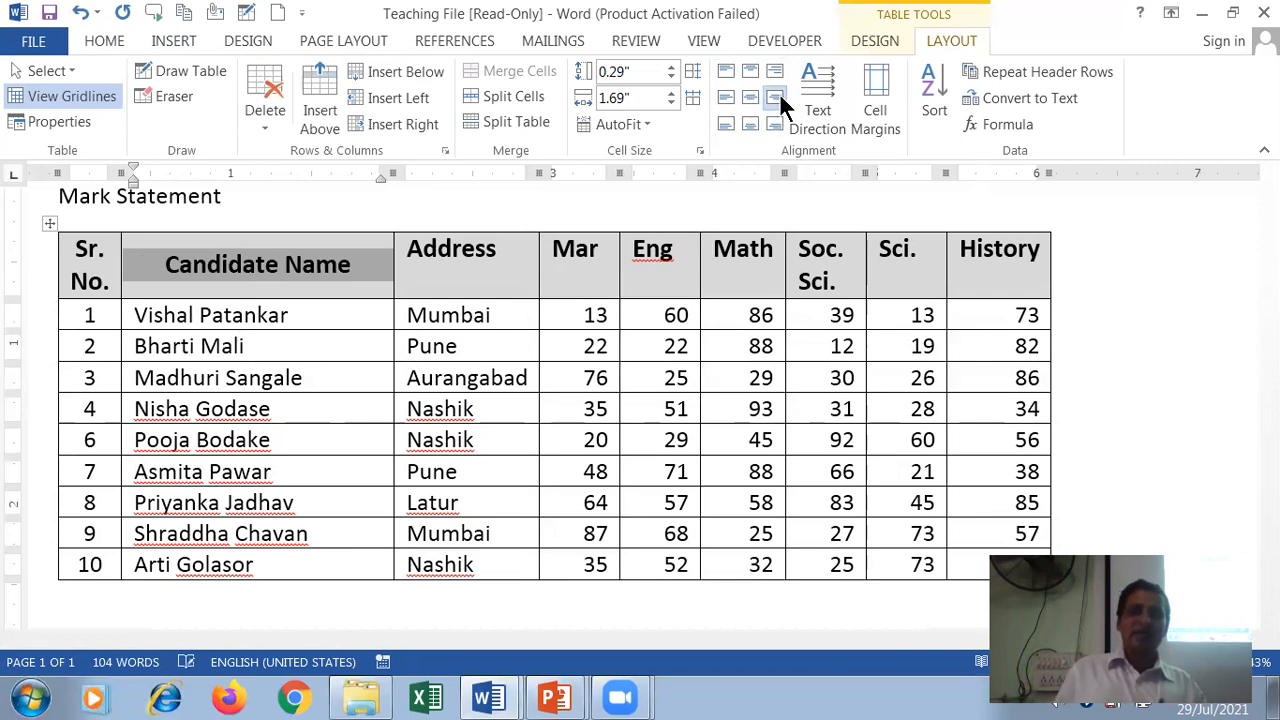
pyautogui.click(776, 98)
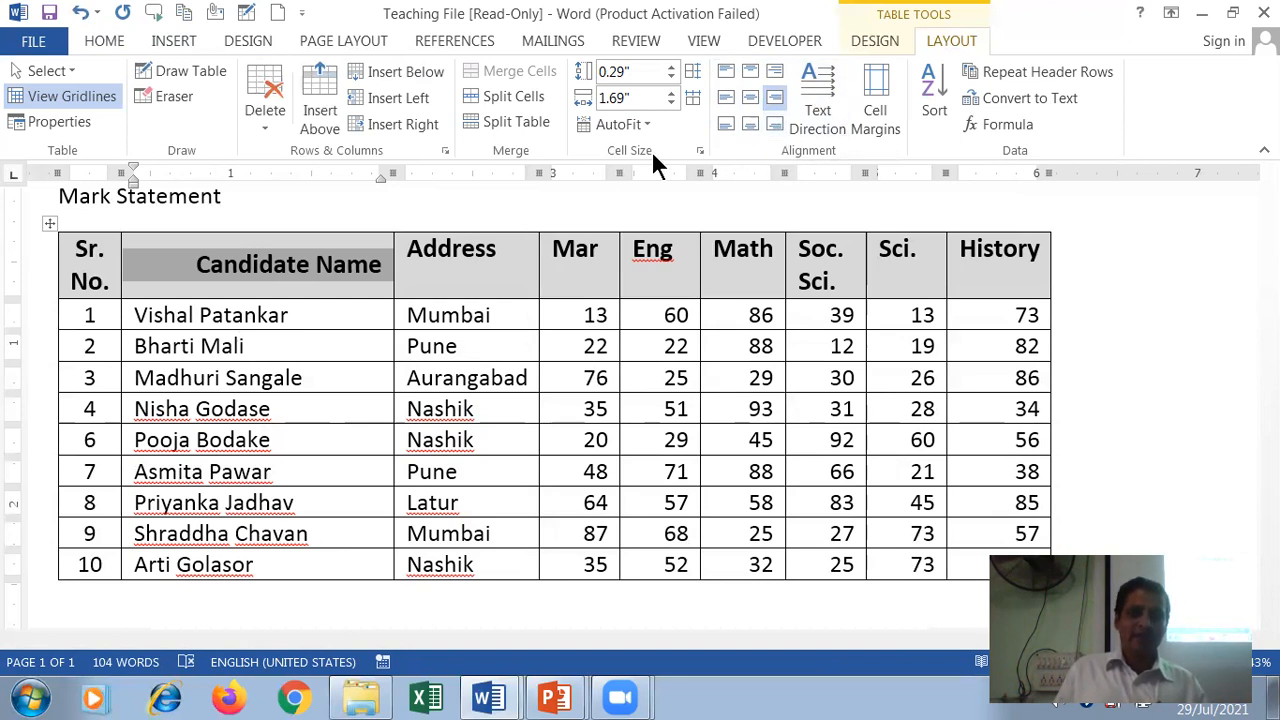
pyautogui.click(726, 125)
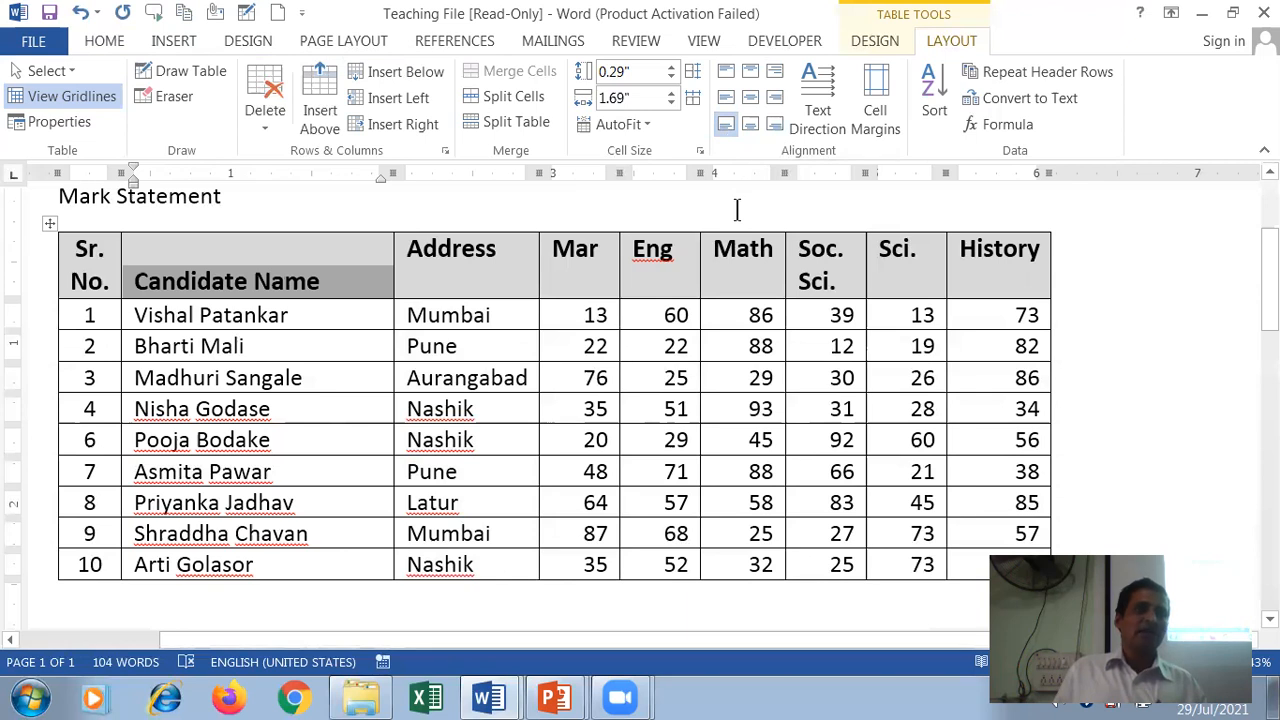
pyautogui.click(751, 124)
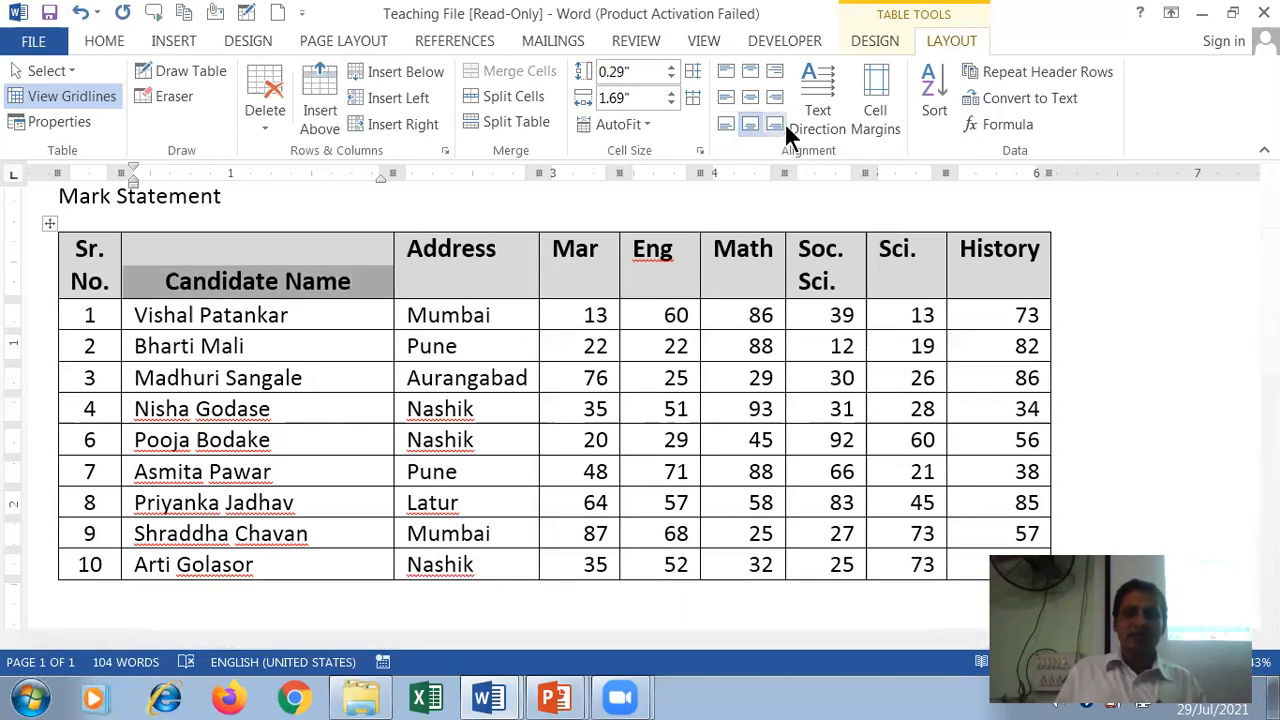
pyautogui.click(775, 125)
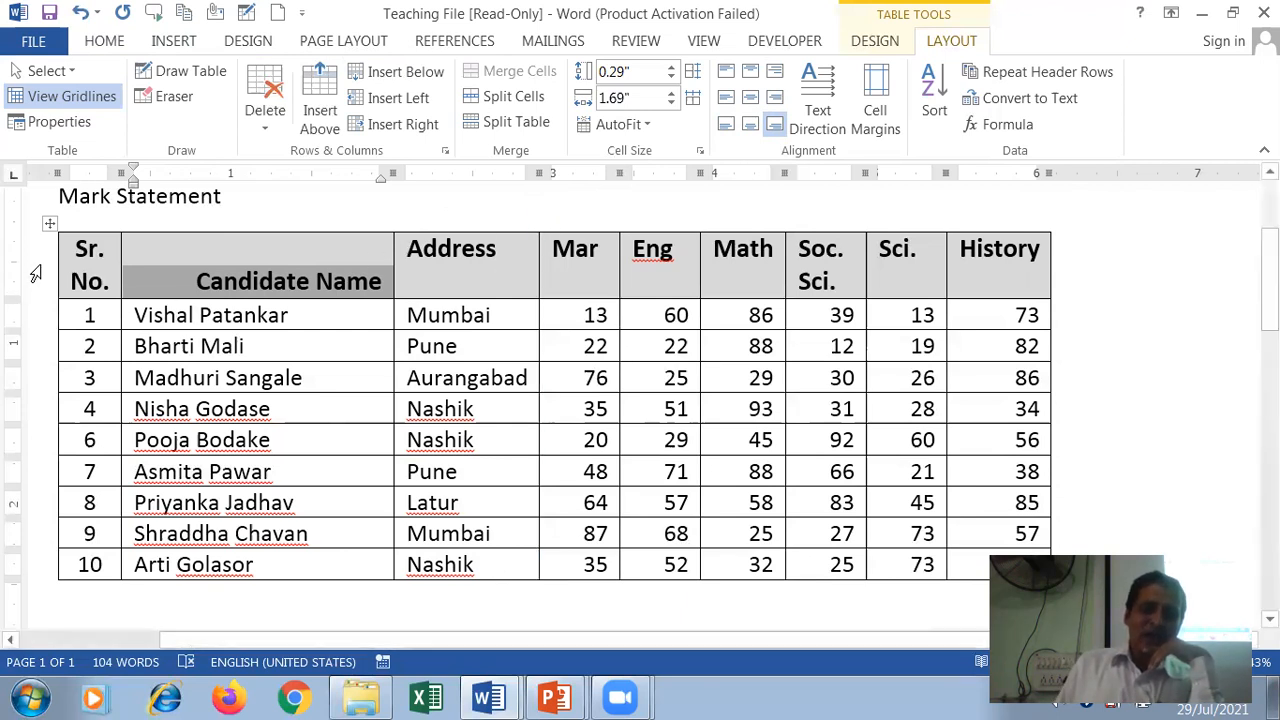
pyautogui.click(35, 274)
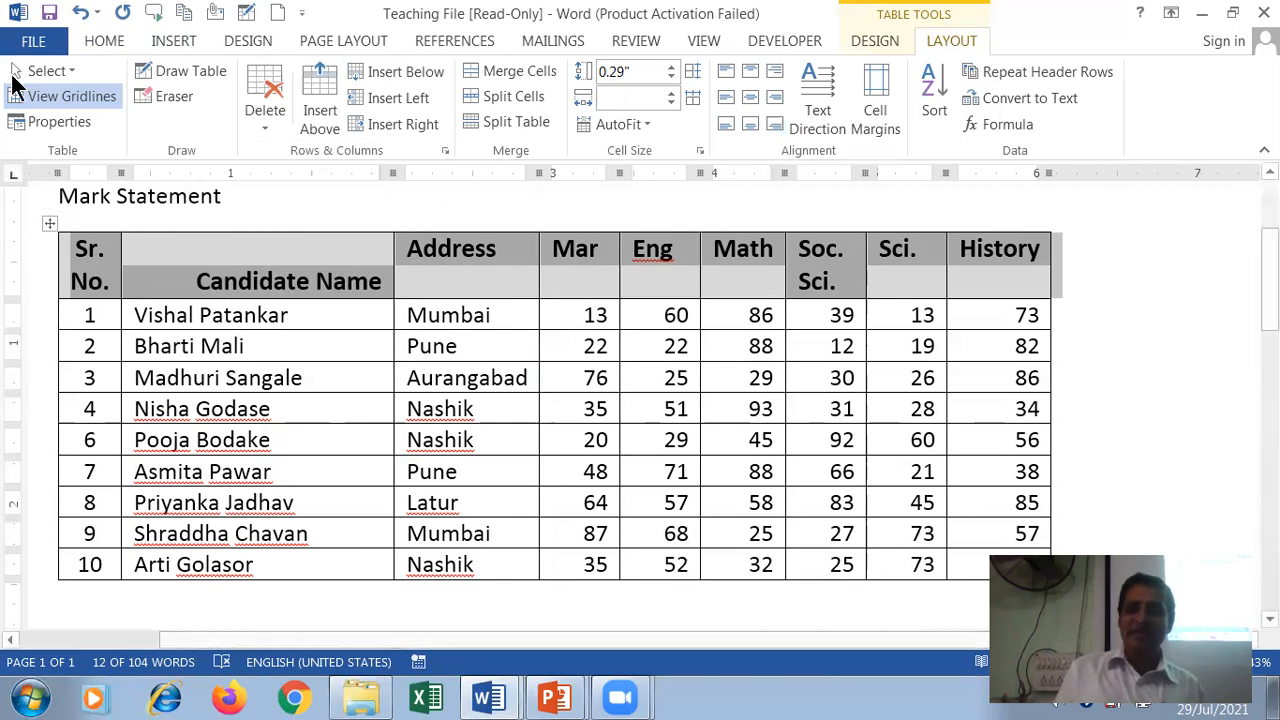
# Apply Align Center to the header row, then switch it to Align Center Left
pyautogui.click(754, 94)
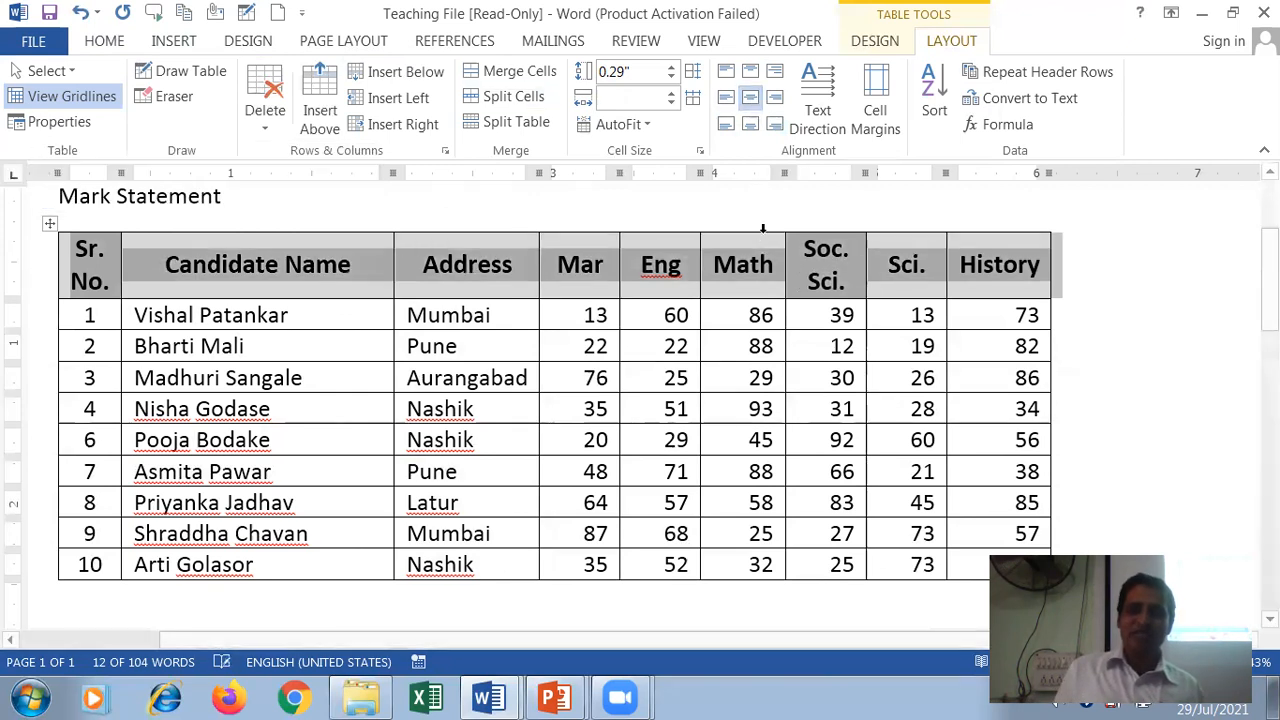
pyautogui.click(352, 357)
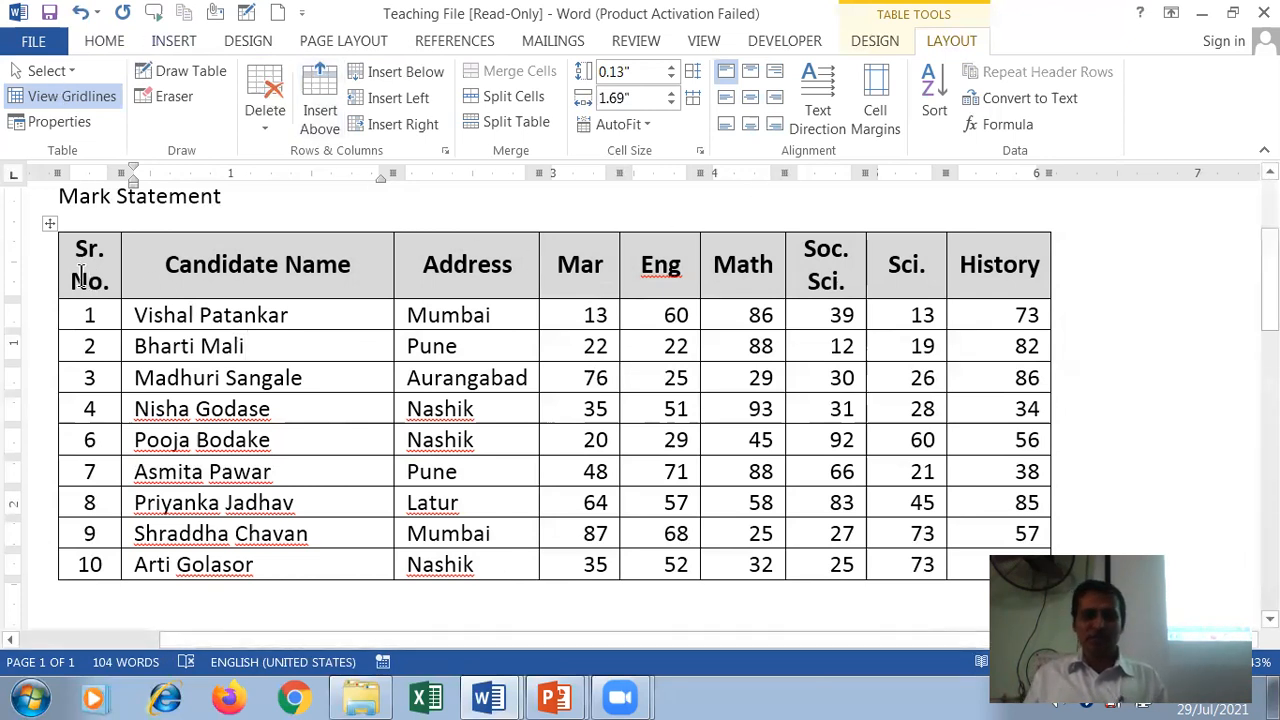
pyautogui.click(30, 278)
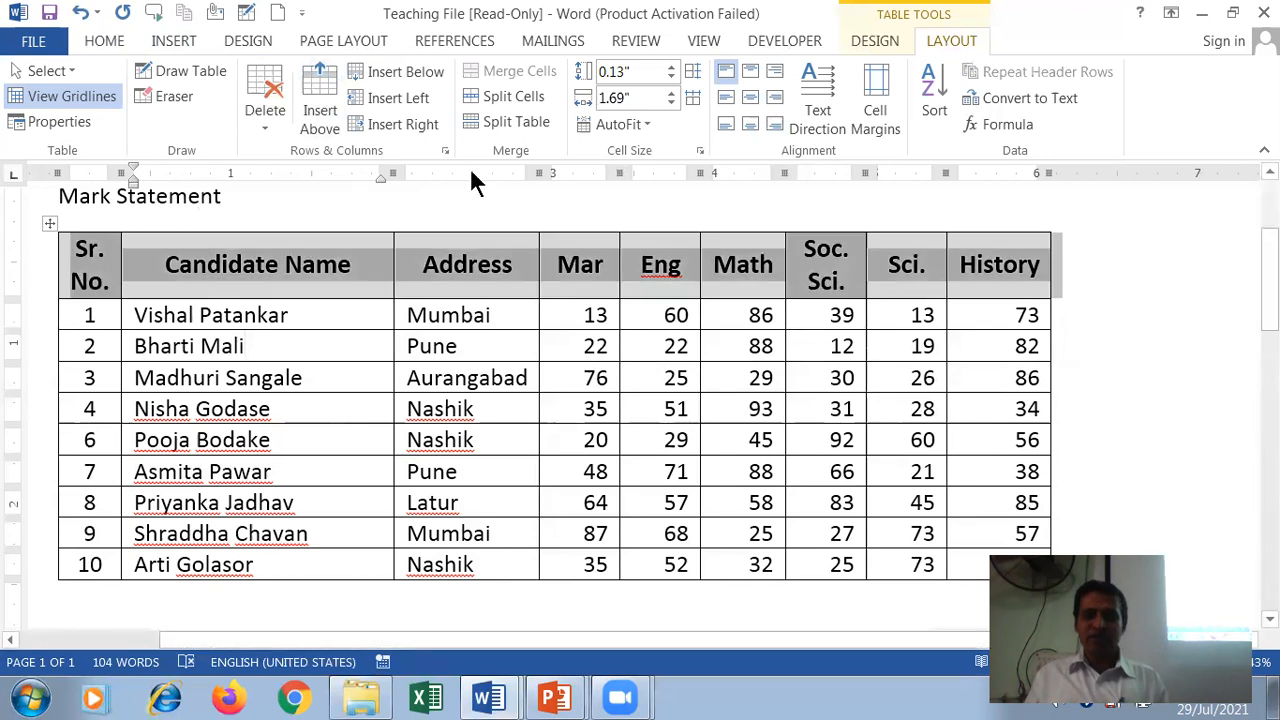
pyautogui.click(727, 105)
pyautogui.click(310, 408)
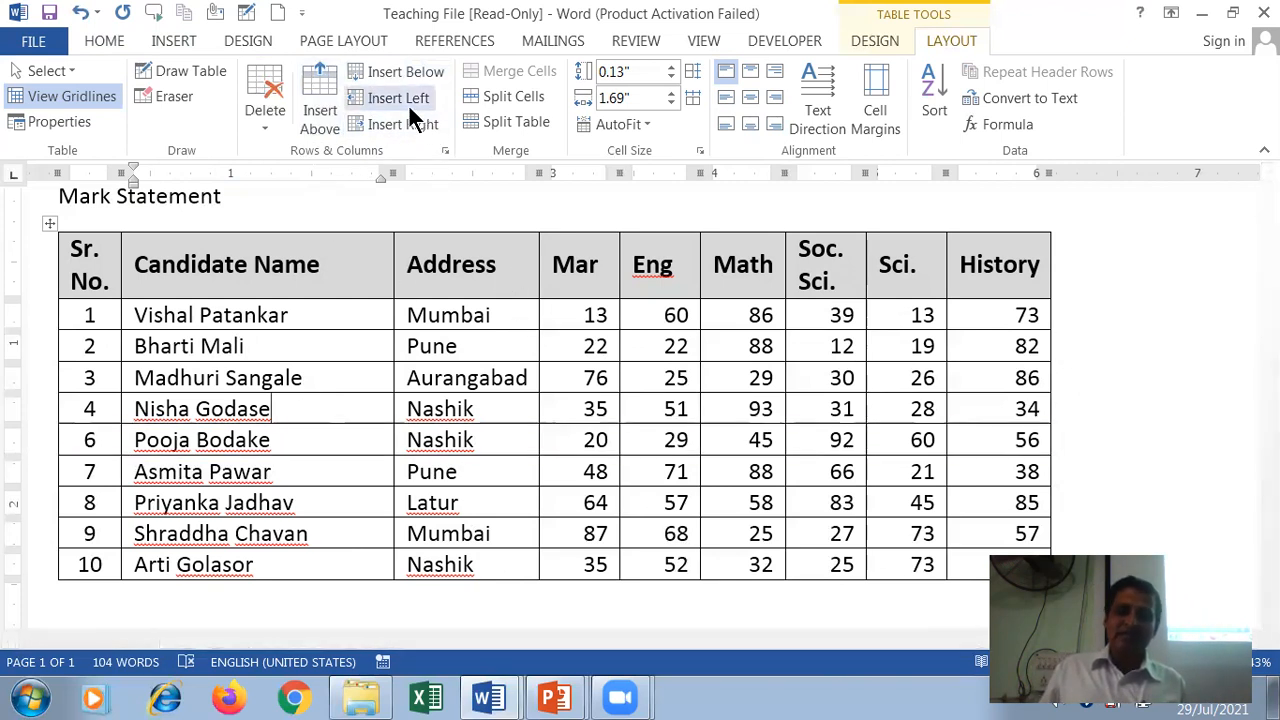
# Insert a row below row 4 with Sr. No. 5, the candidate's name and Sinnar
pyautogui.click(173, 438)
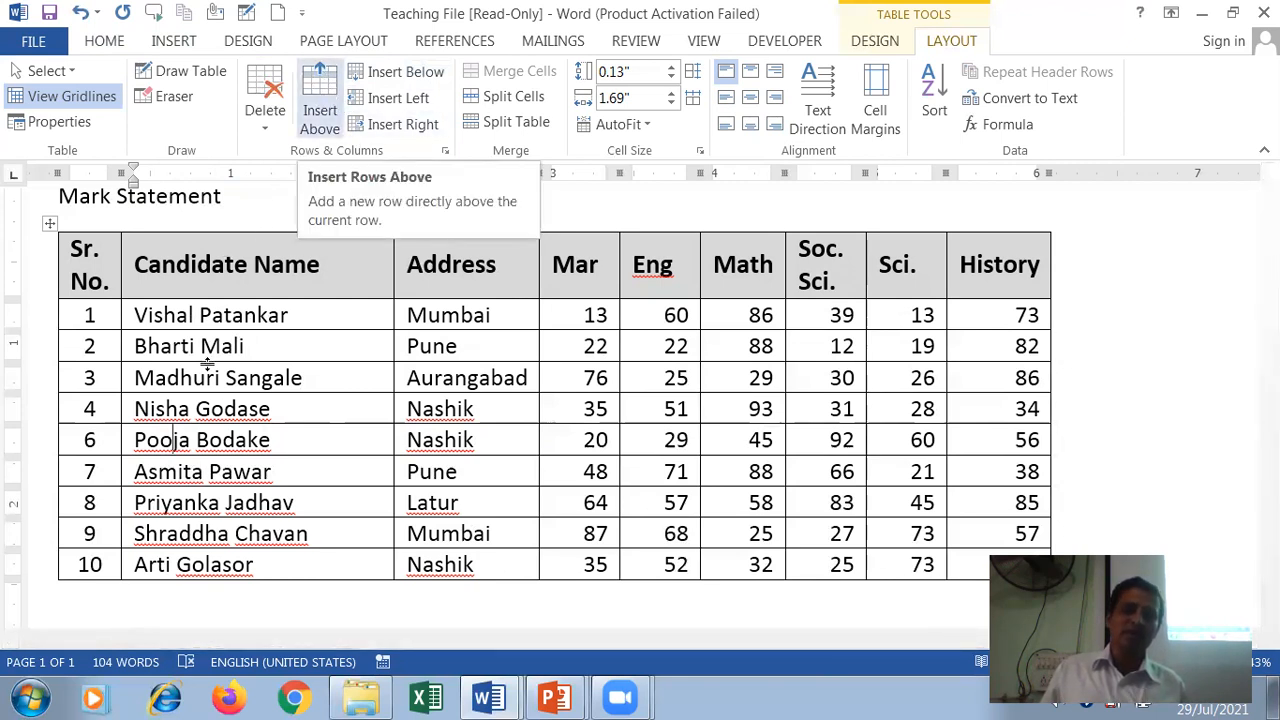
pyautogui.click(196, 408)
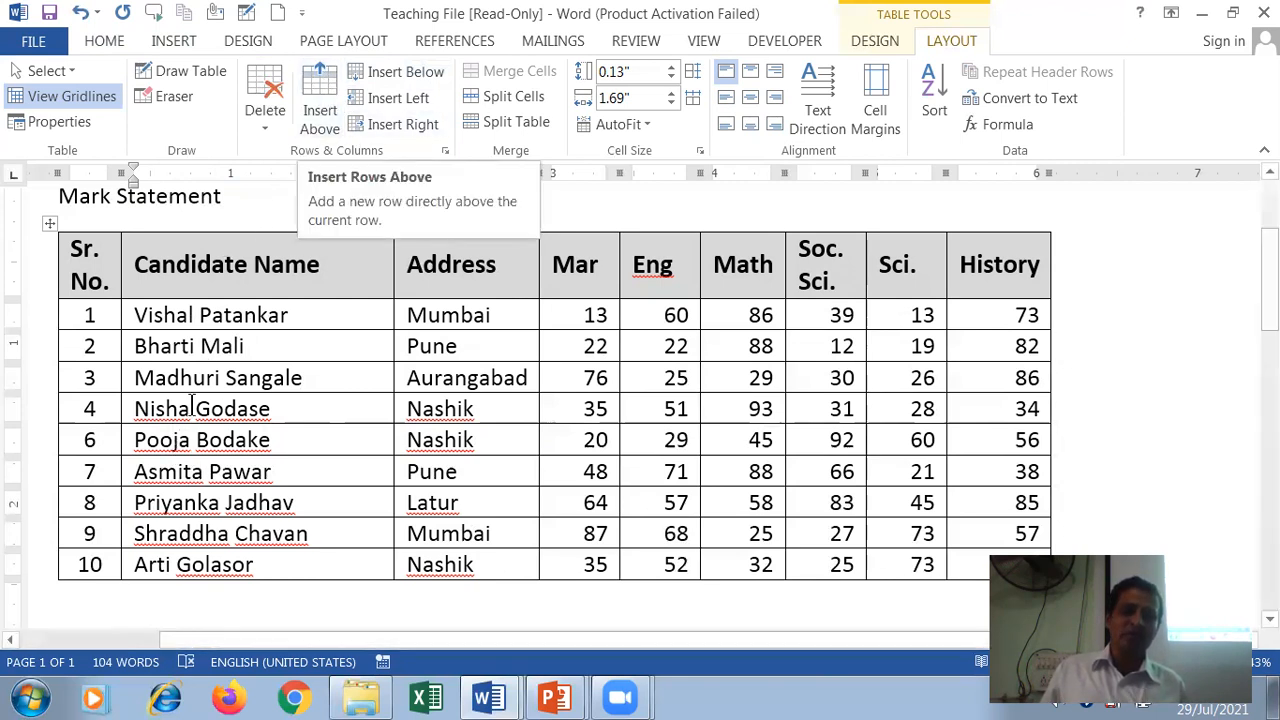
pyautogui.click(395, 74)
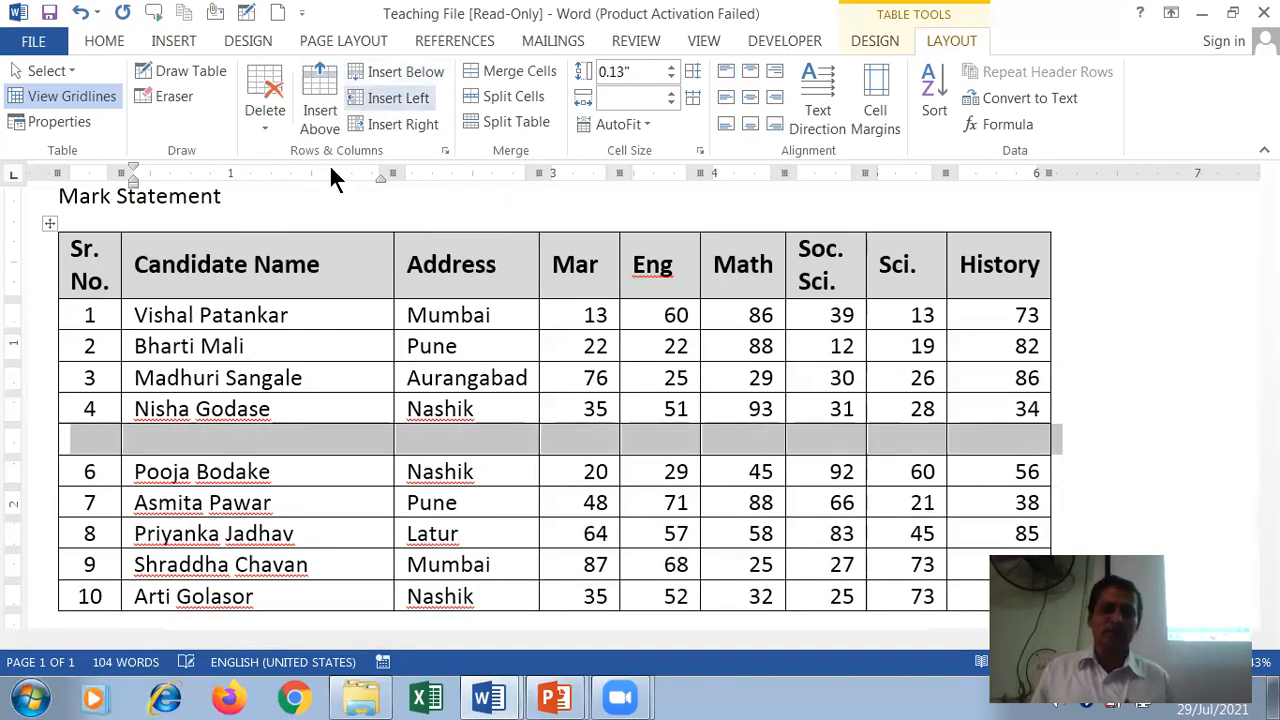
pyautogui.click(95, 440)
pyautogui.write('5')
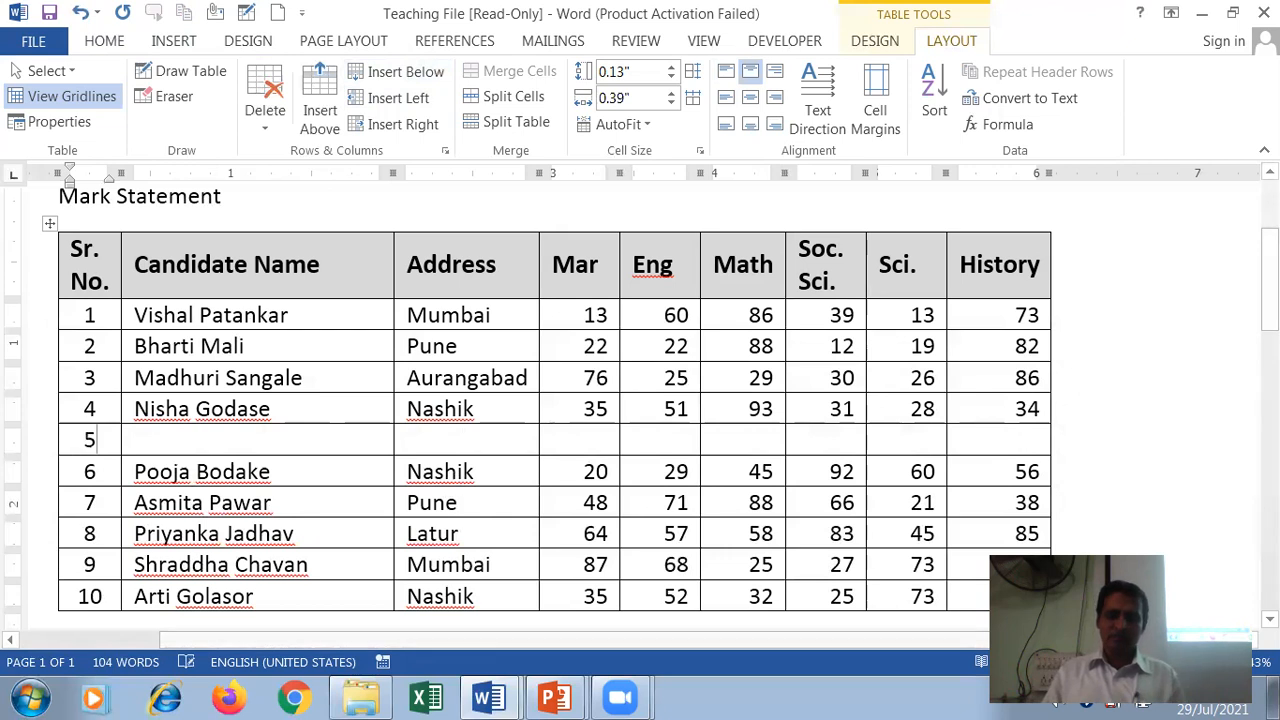
pyautogui.press('Tab')
pyautogui.write('Shub')
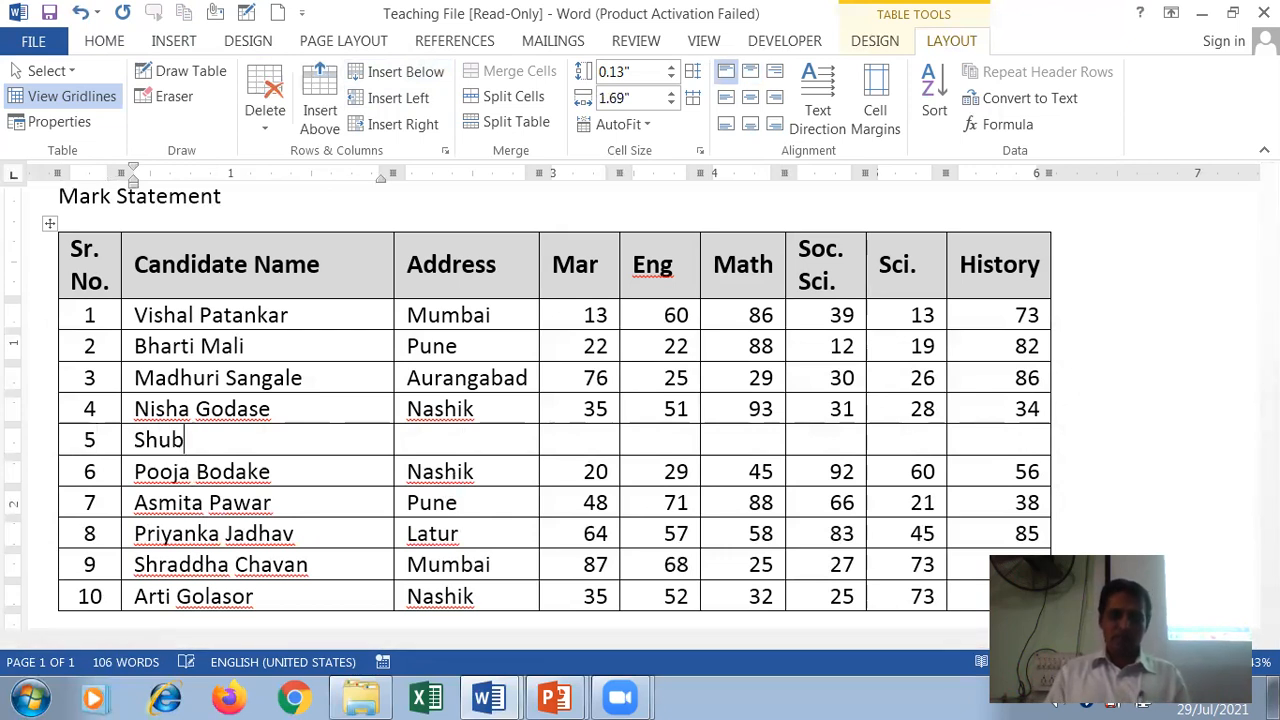
pyautogui.write('ham Mane')
pyautogui.press('Tab')
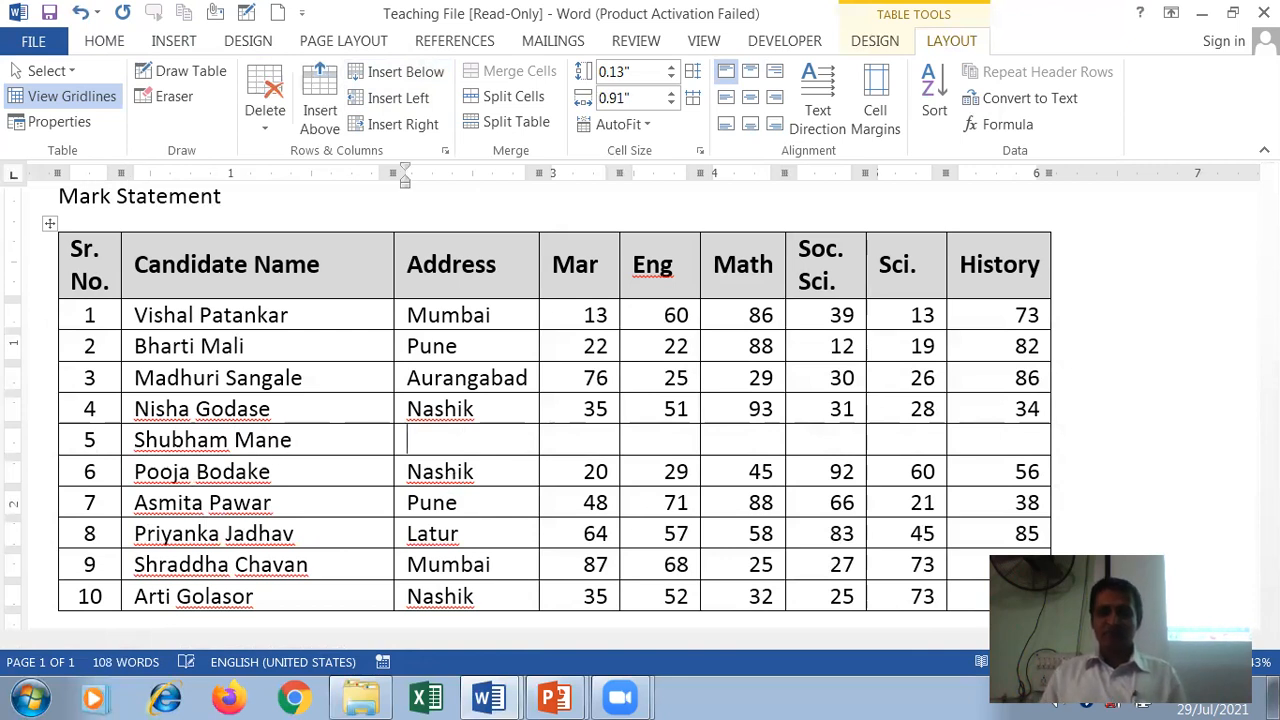
pyautogui.write('Sinnar')
# Enter the new row's marks 80, 75, 98, 67, 80 and 72, correcting a mistyped 10
pyautogui.press('Tab')
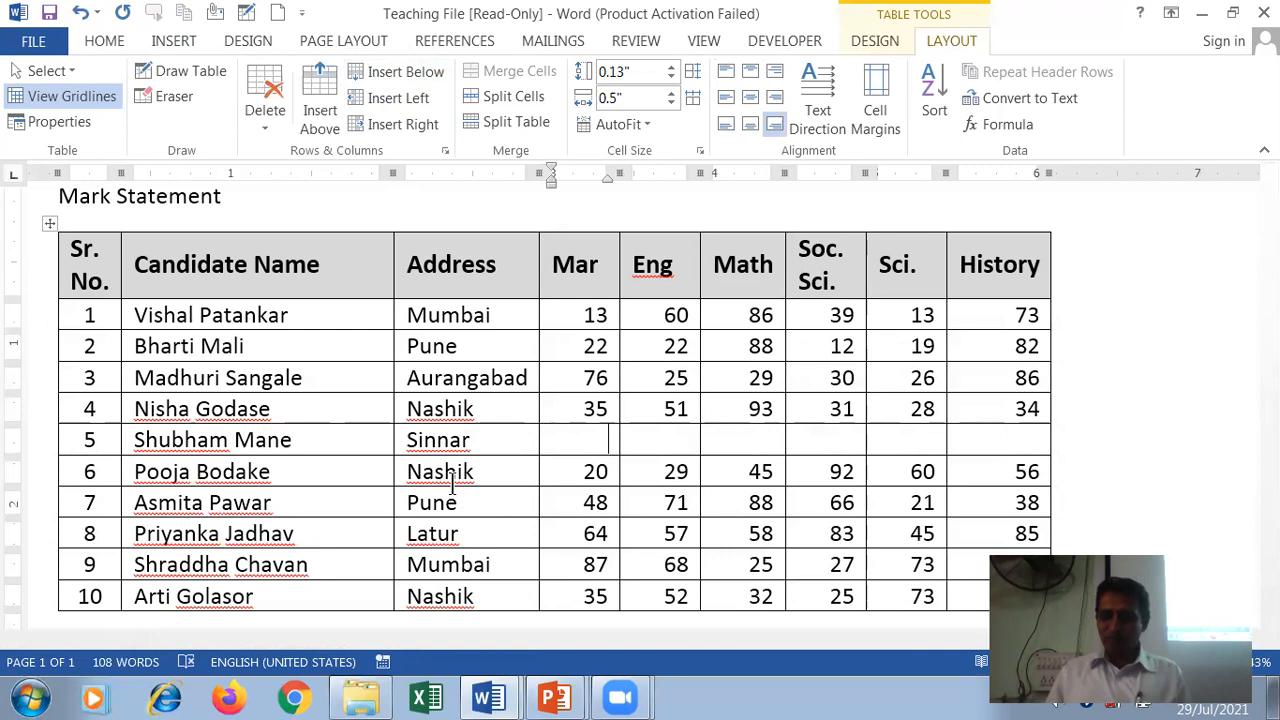
pyautogui.write('1')
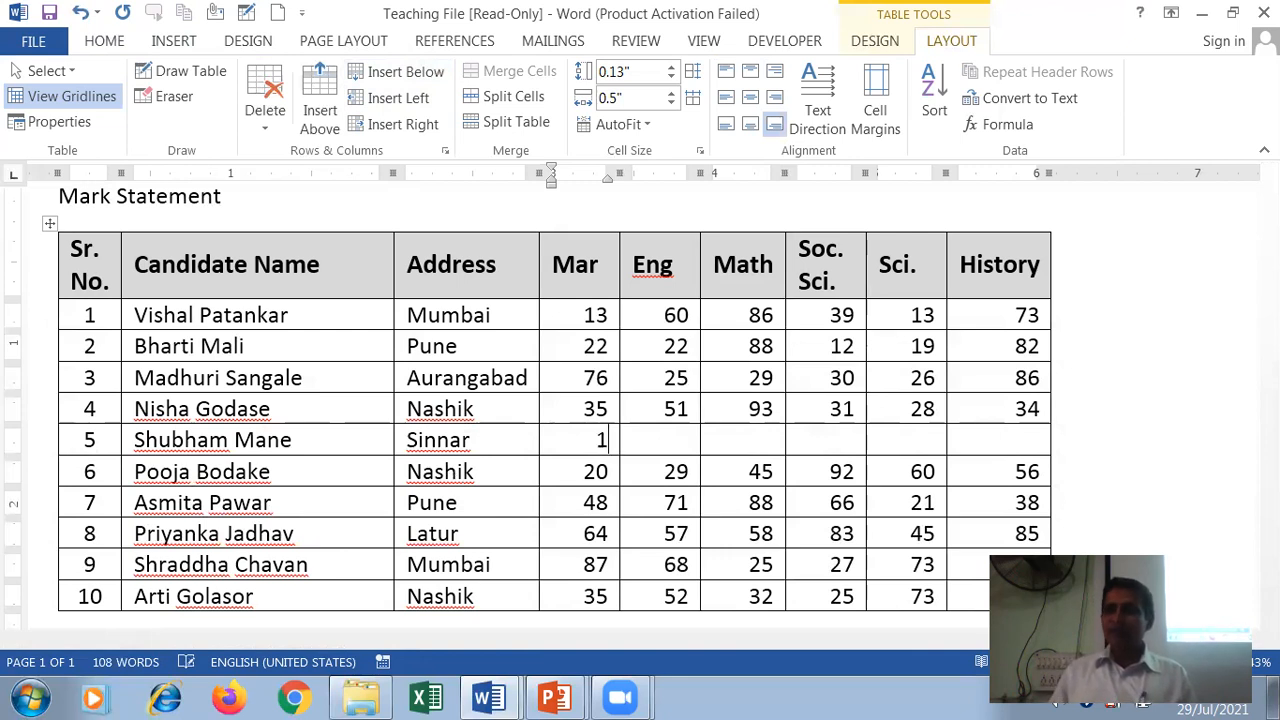
pyautogui.write('0')
pyautogui.press('Tab')
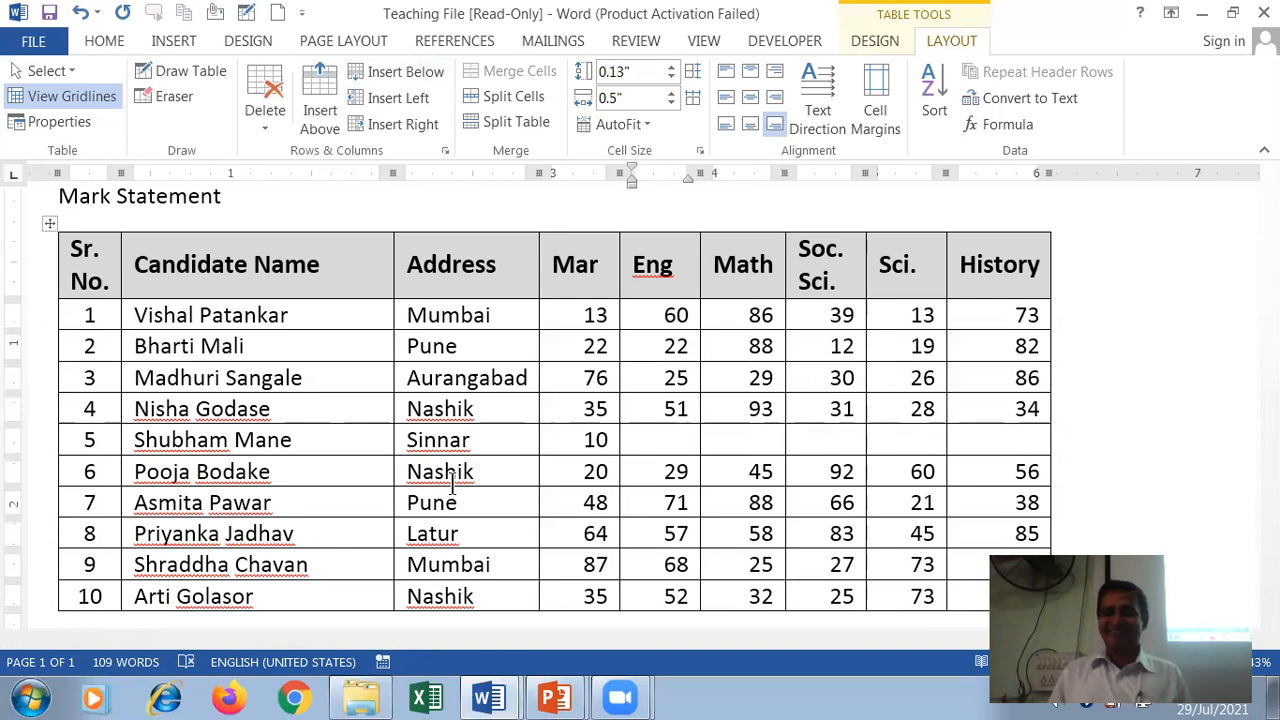
pyautogui.hotkey('shift', 'Tab')
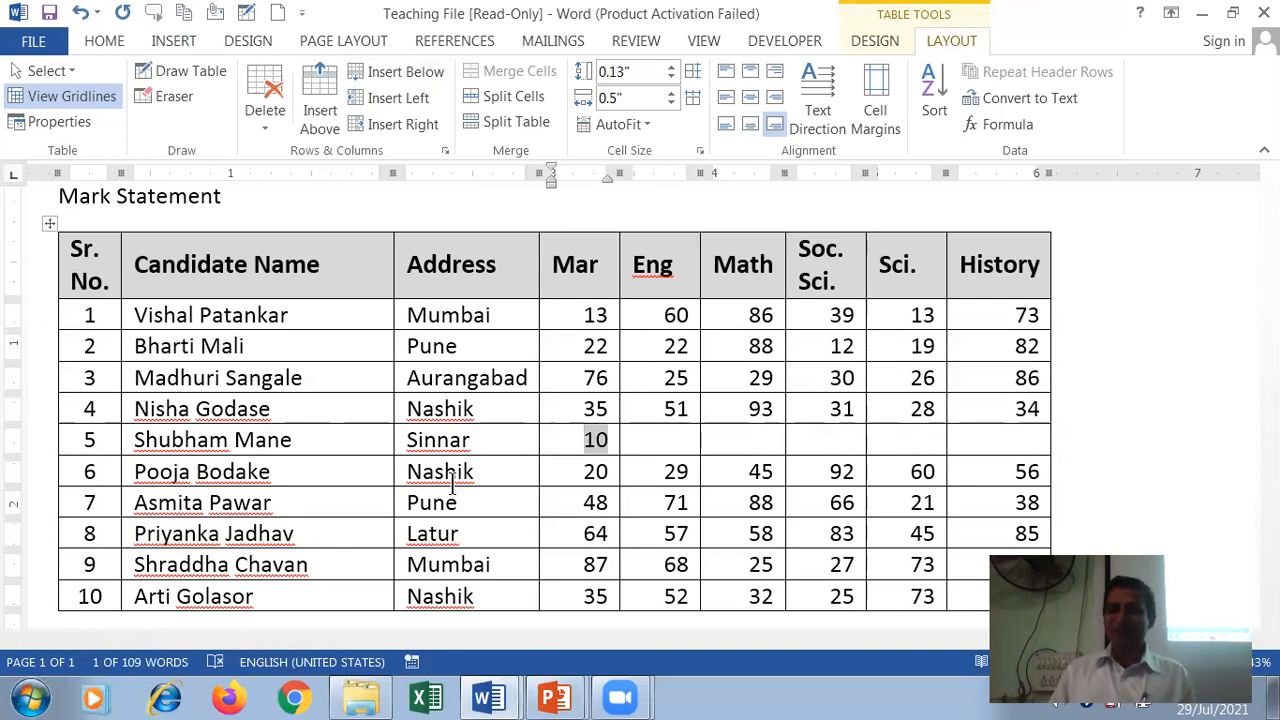
pyautogui.write('80')
pyautogui.press('Tab')
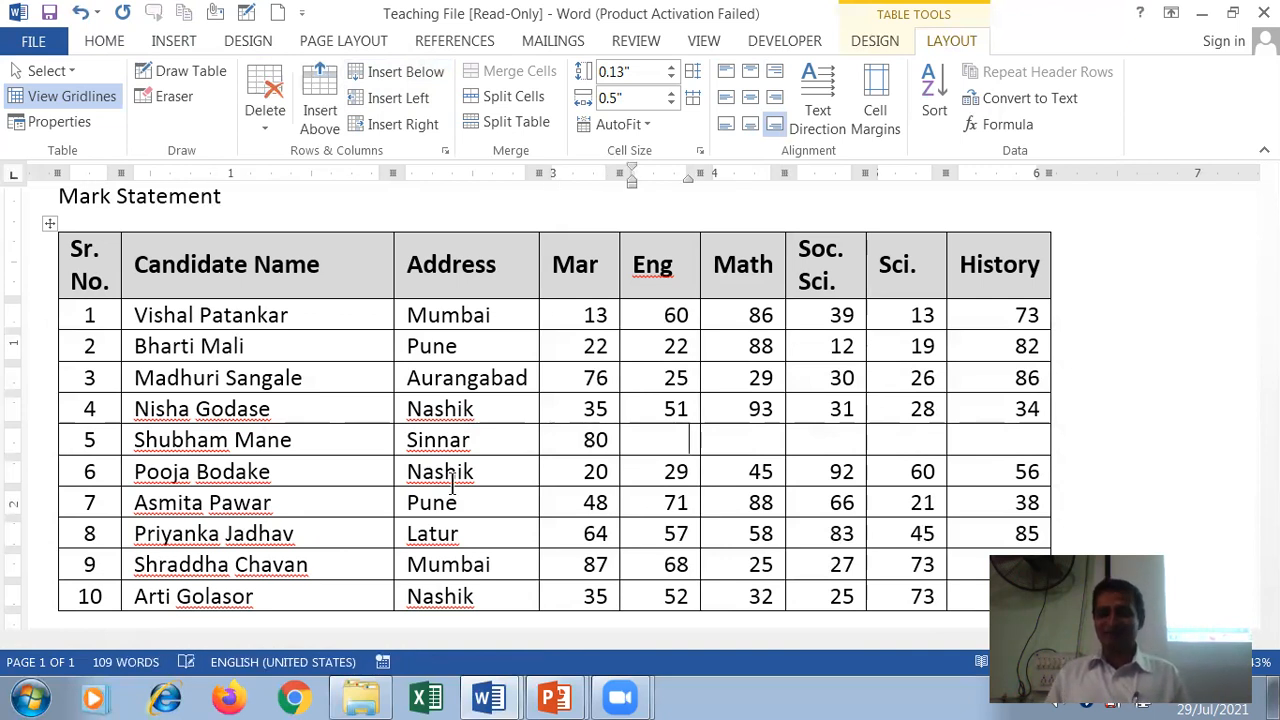
pyautogui.write('75')
pyautogui.press('Tab')
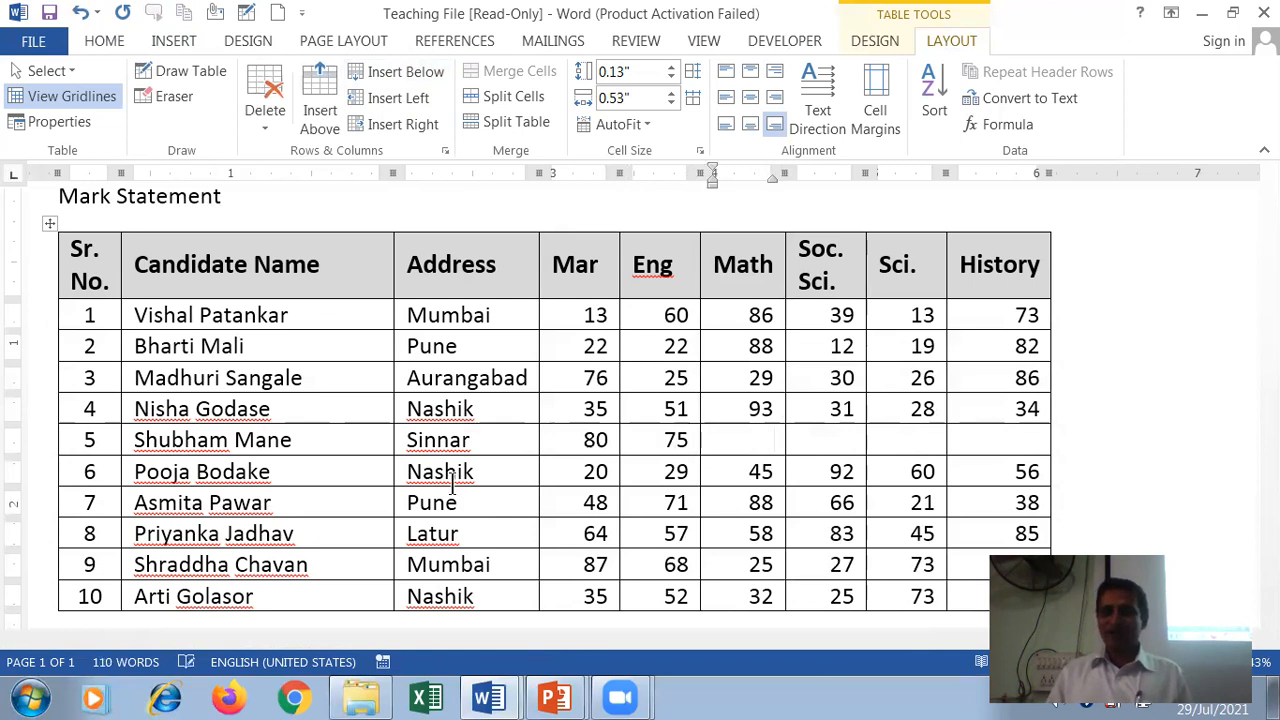
pyautogui.write('98')
pyautogui.press('Tab')
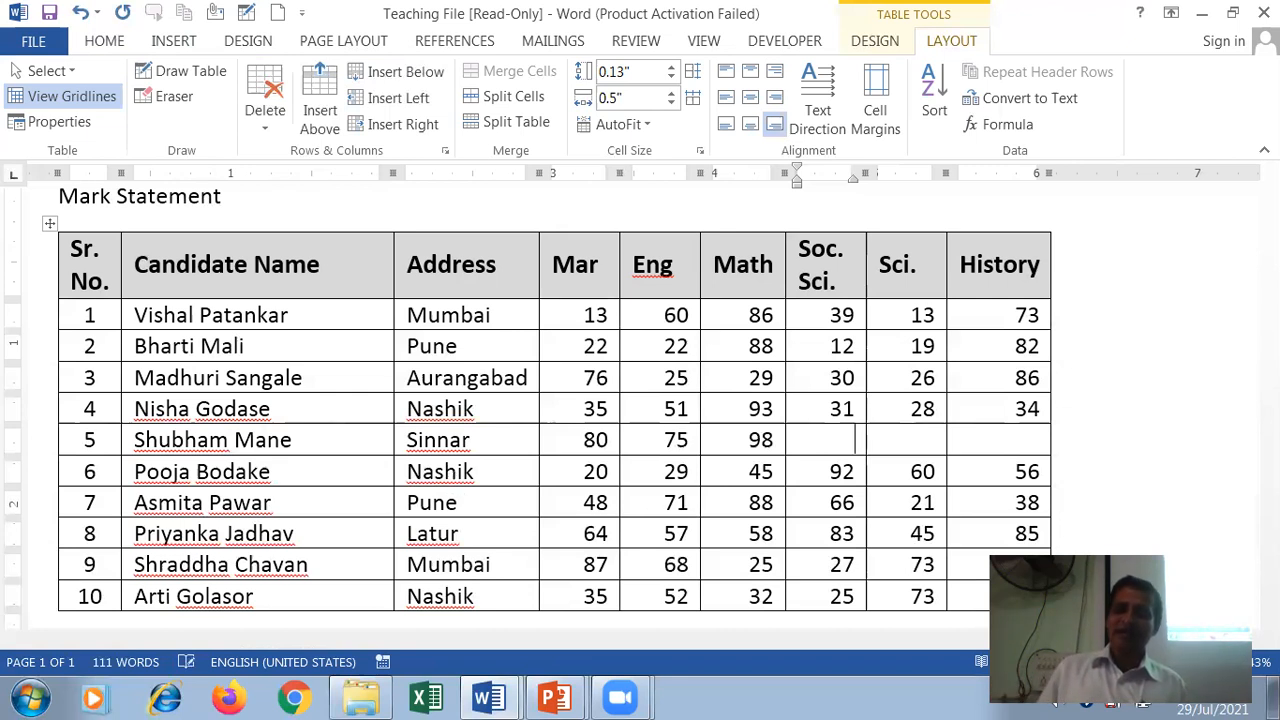
pyautogui.write('67')
pyautogui.press('Tab')
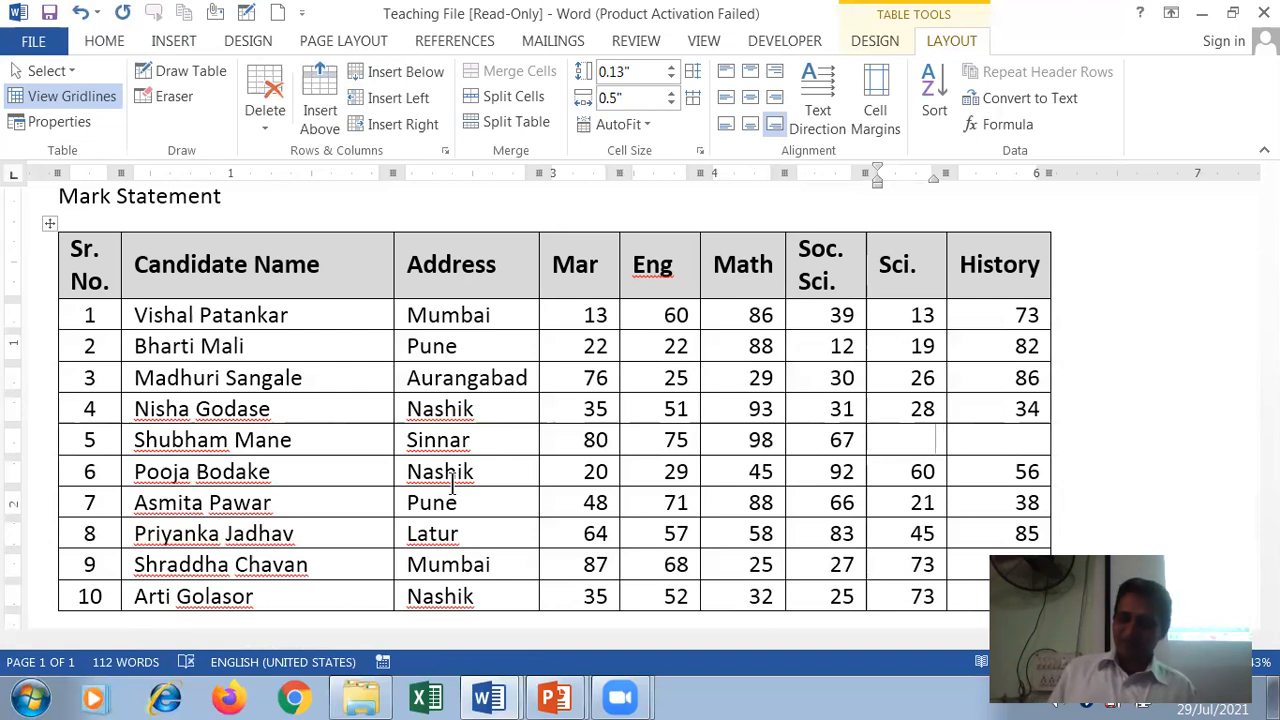
pyautogui.write('80')
pyautogui.press('Tab')
pyautogui.write('72')
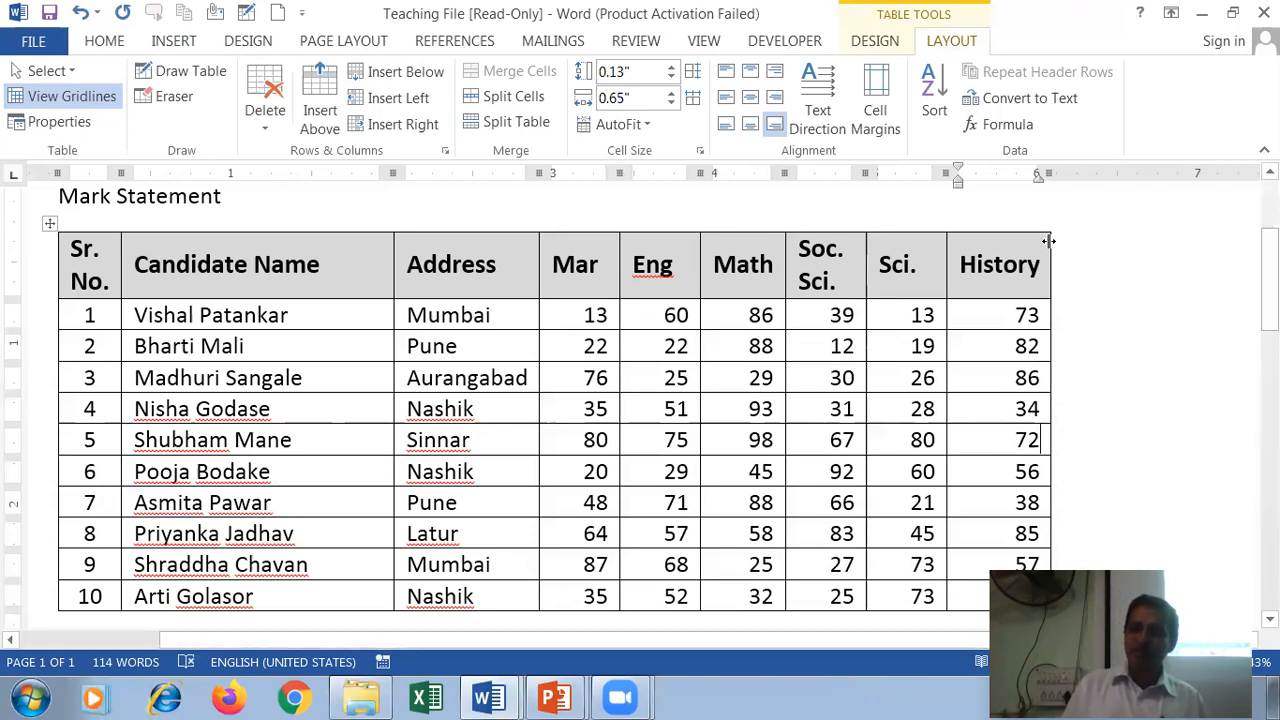
# Insert two columns right of History headed Total Mark and Per
pyautogui.click(1013, 346)
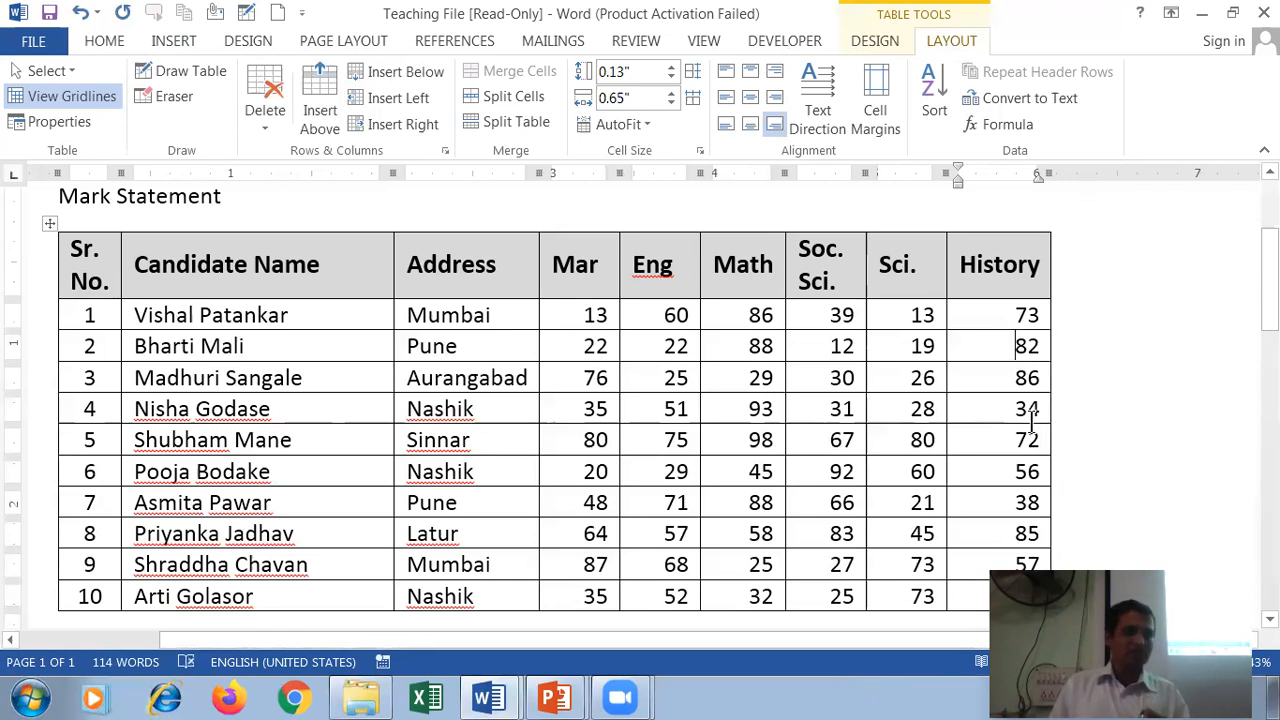
pyautogui.click(421, 124)
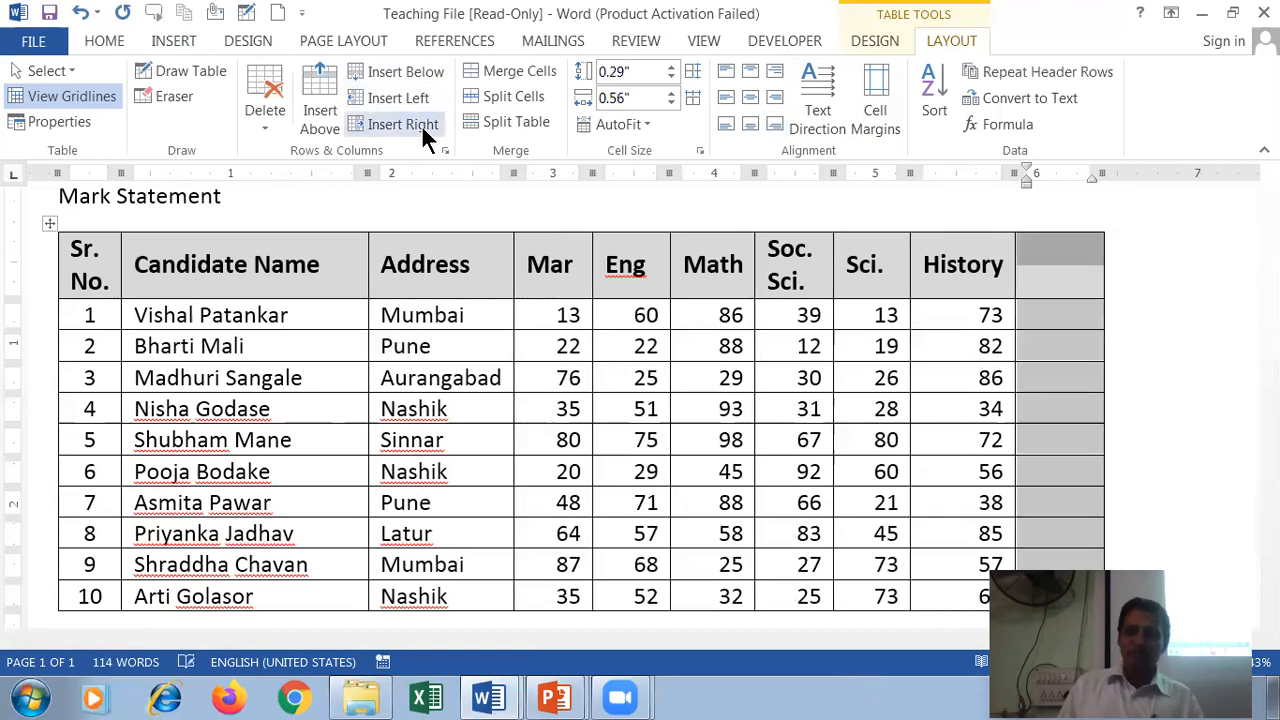
pyautogui.click(421, 124)
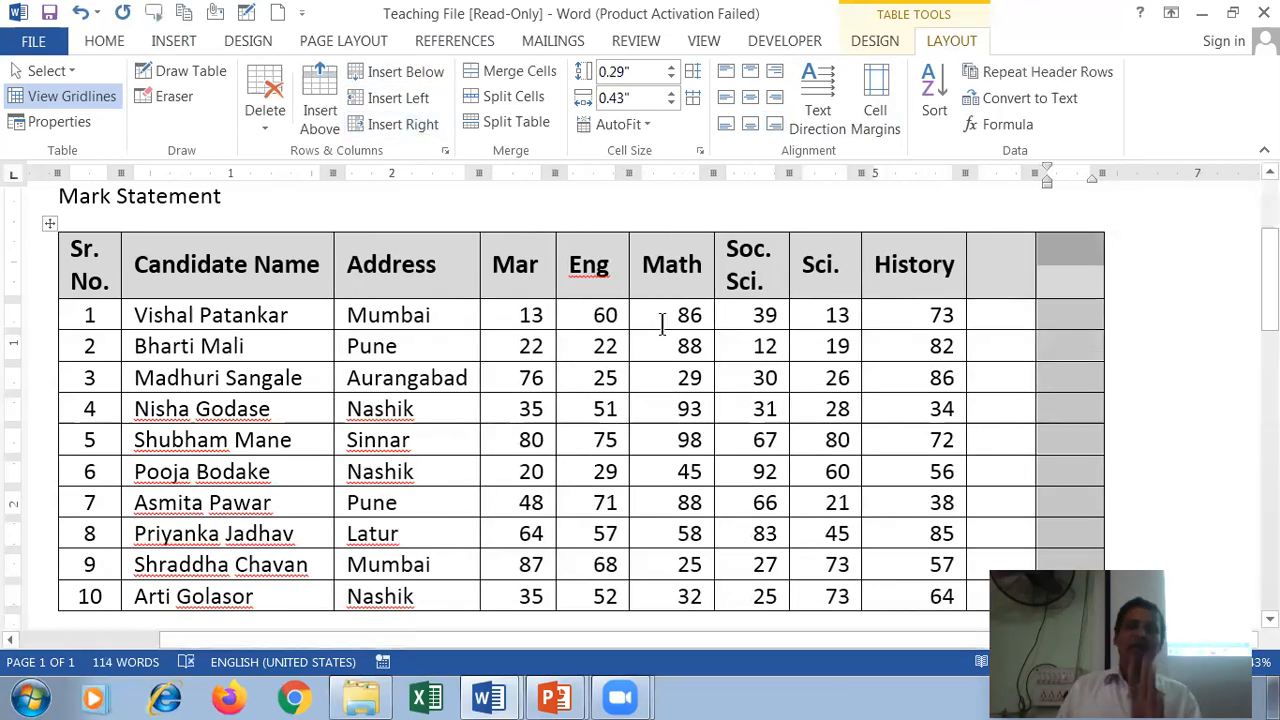
pyautogui.click(1027, 272)
pyautogui.write('T')
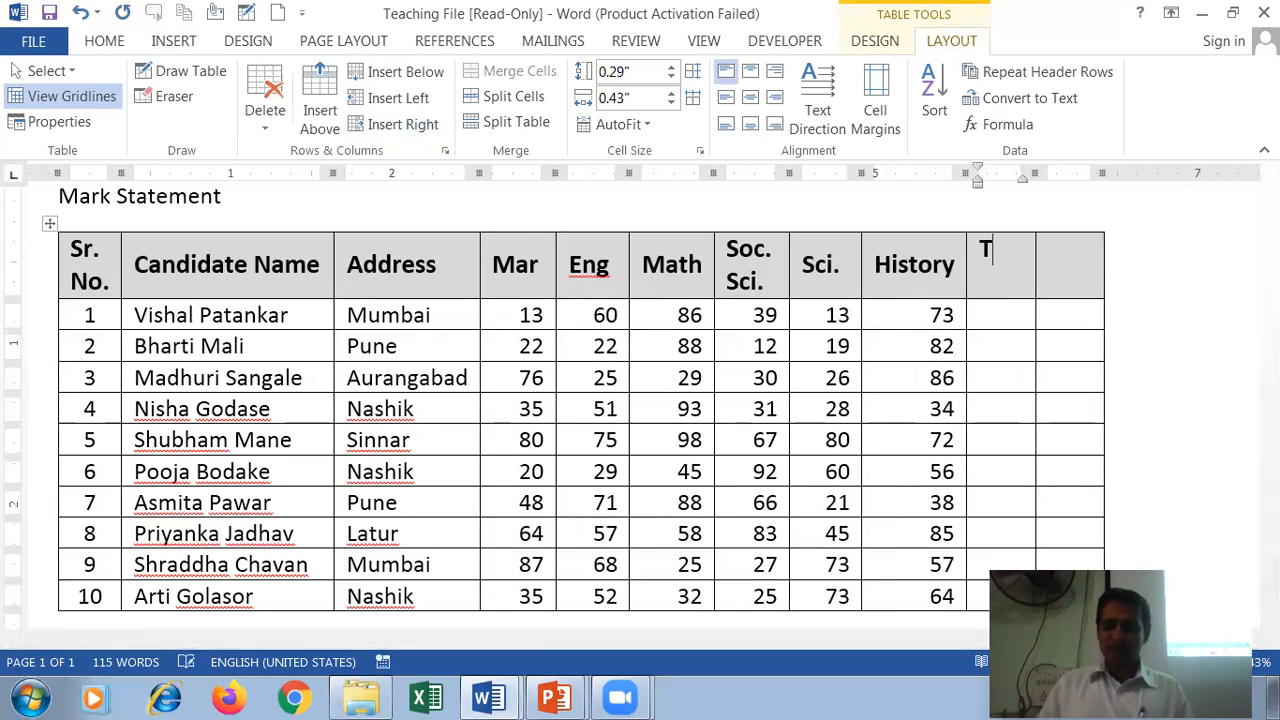
pyautogui.write('otal Mark')
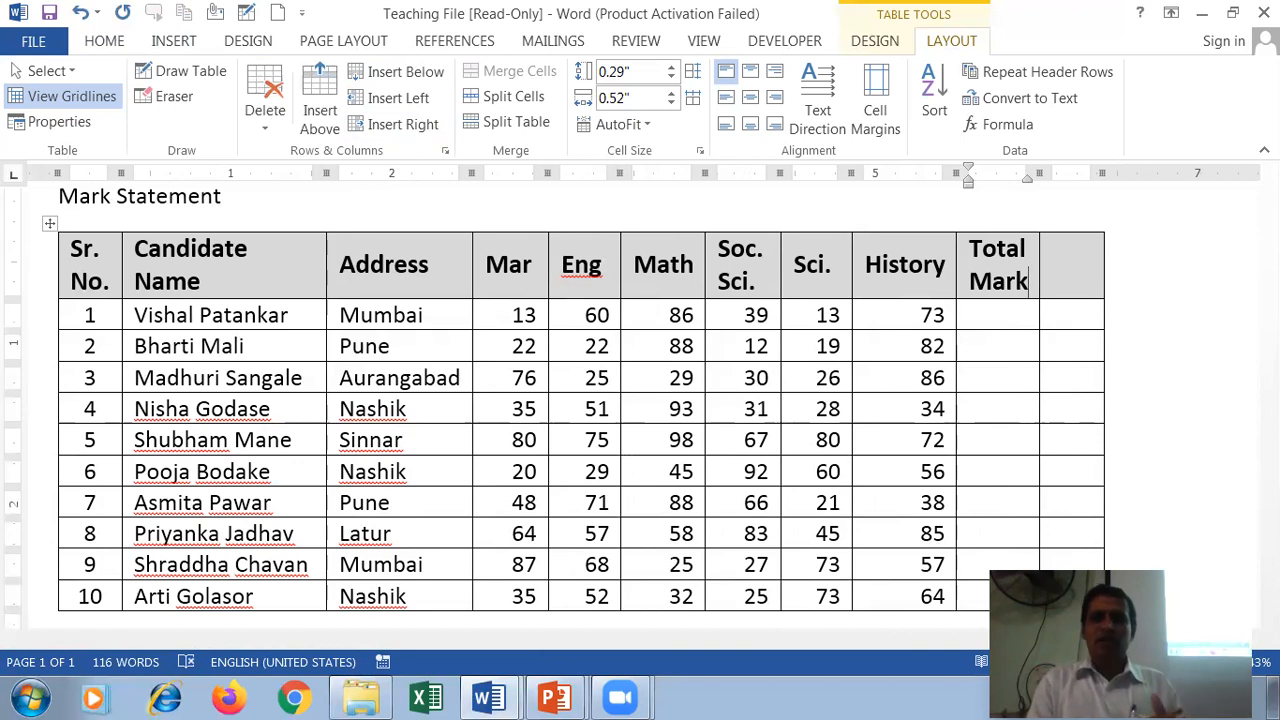
pyautogui.press('Tab')
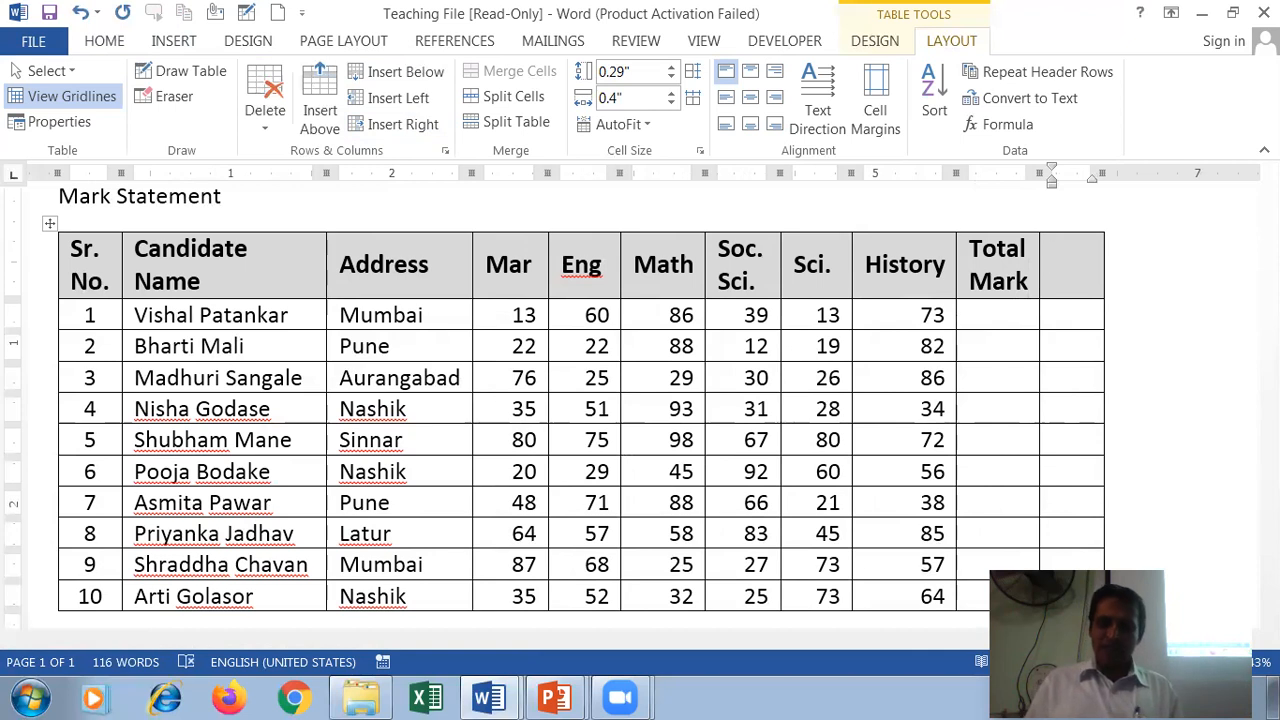
pyautogui.write('Per')
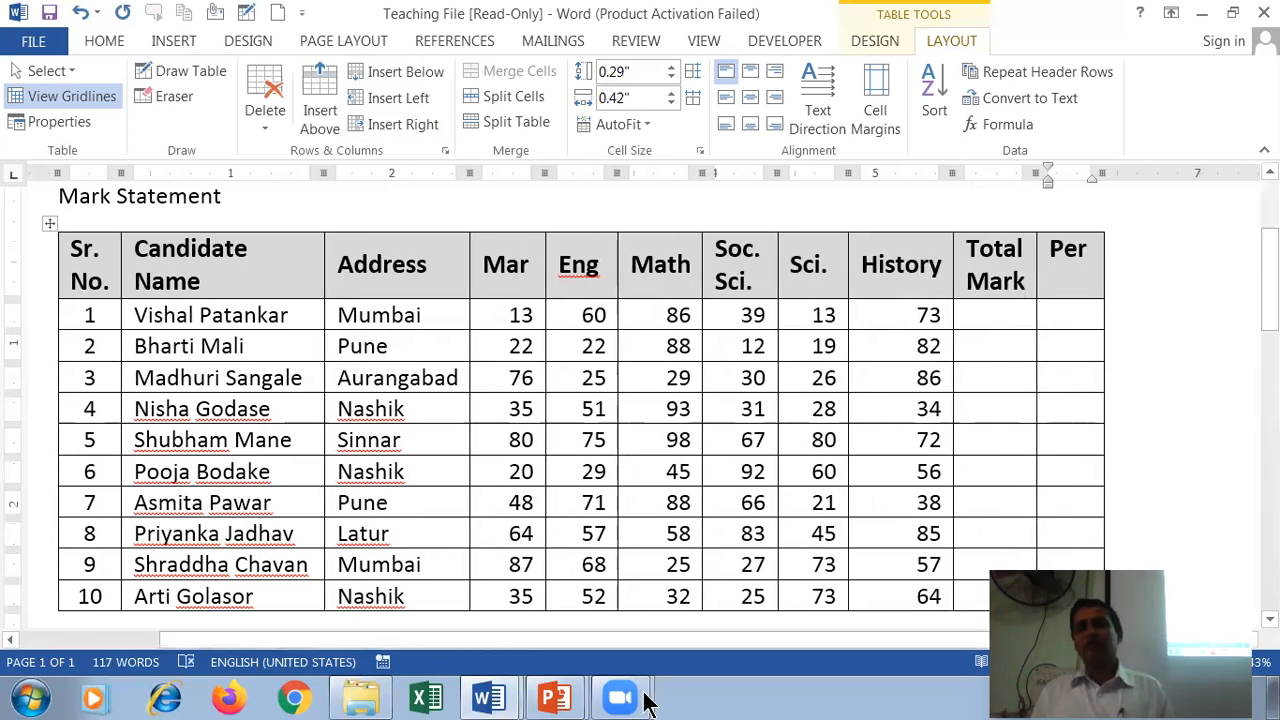
# Set the whole header row to Align Center Left
pyautogui.click(32, 265)
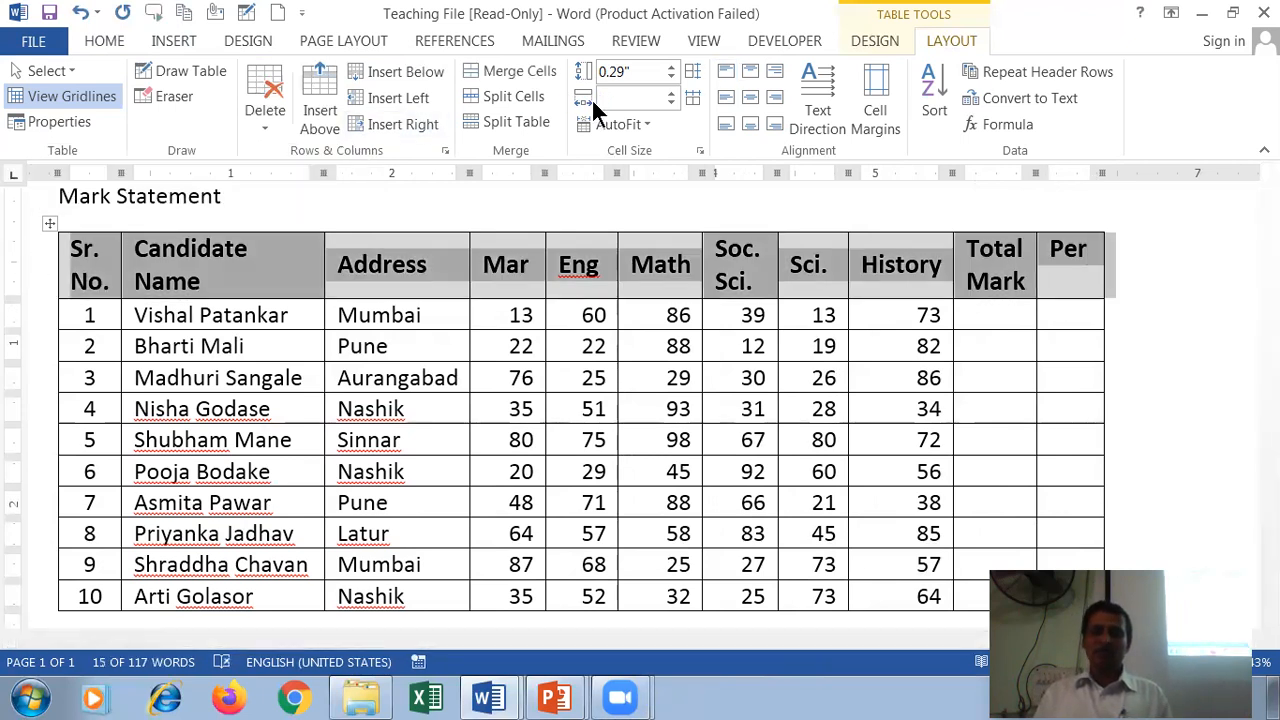
pyautogui.click(727, 99)
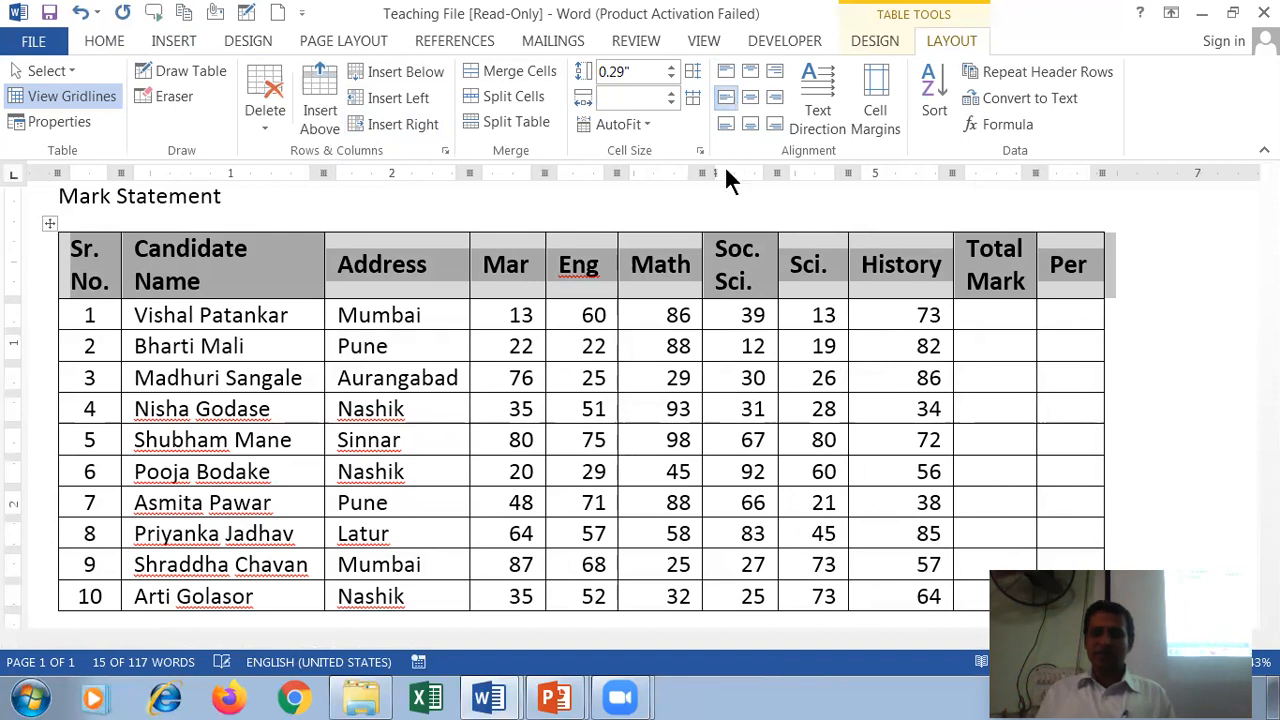
pyautogui.click(926, 316)
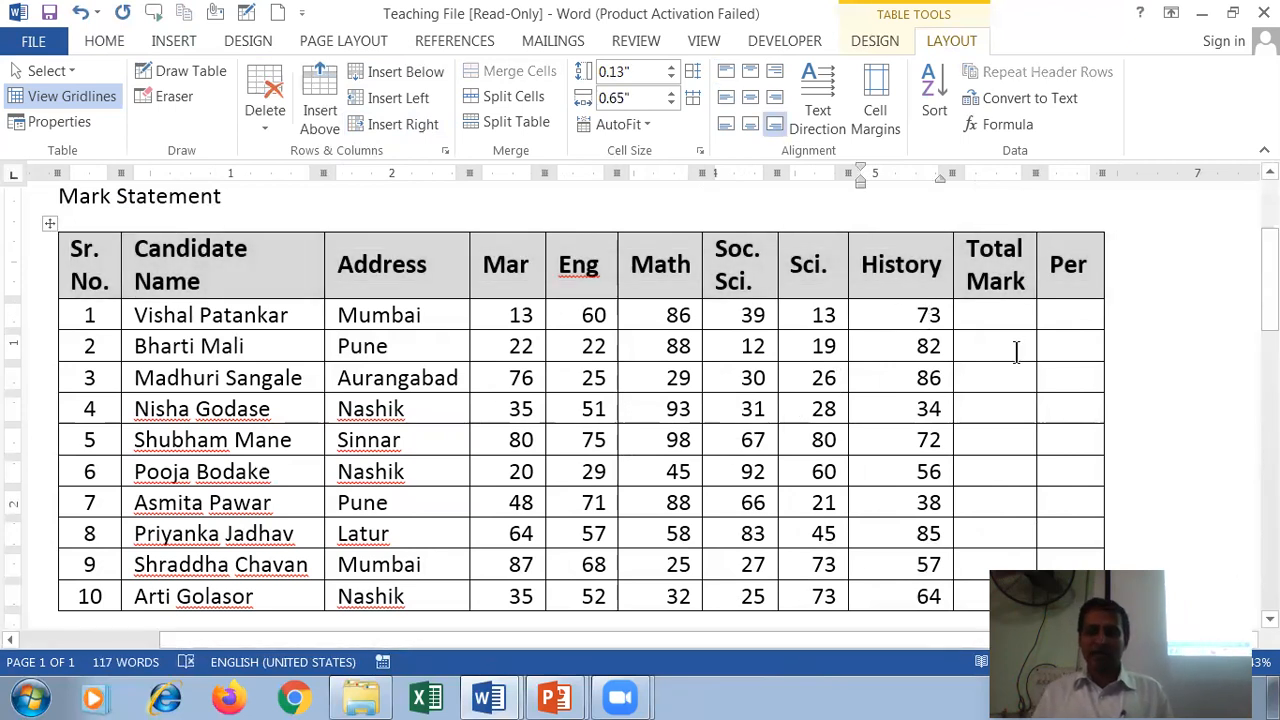
# Sum the first row's marks into Total Mark (284), then start a formula for the second row
pyautogui.click(966, 391)
pyautogui.press('Up')
pyautogui.press('Up')
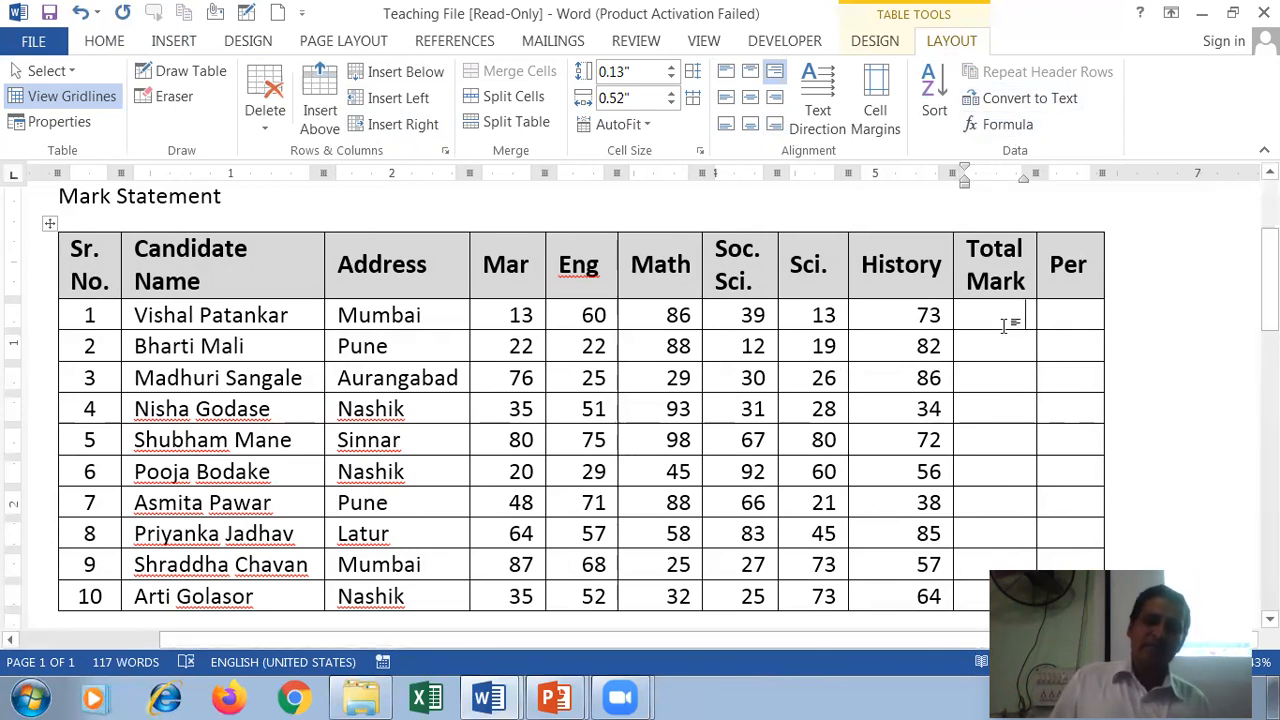
pyautogui.click(1003, 125)
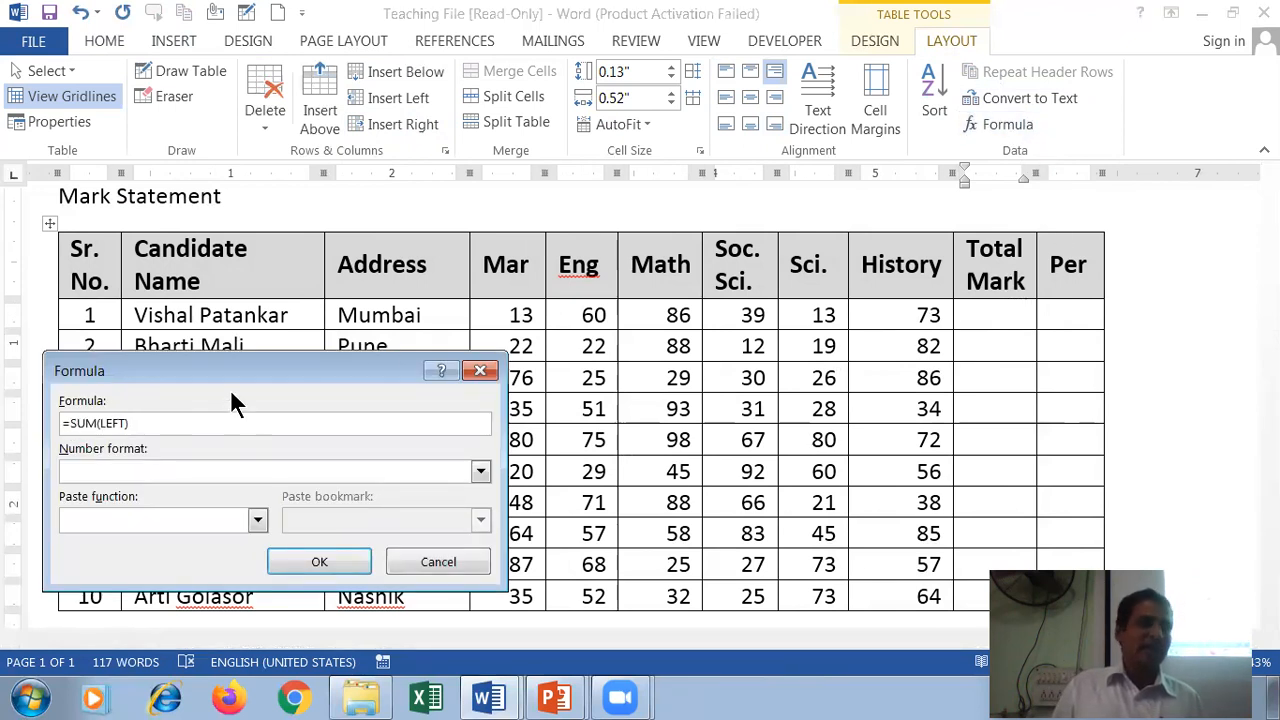
pyautogui.click(330, 564)
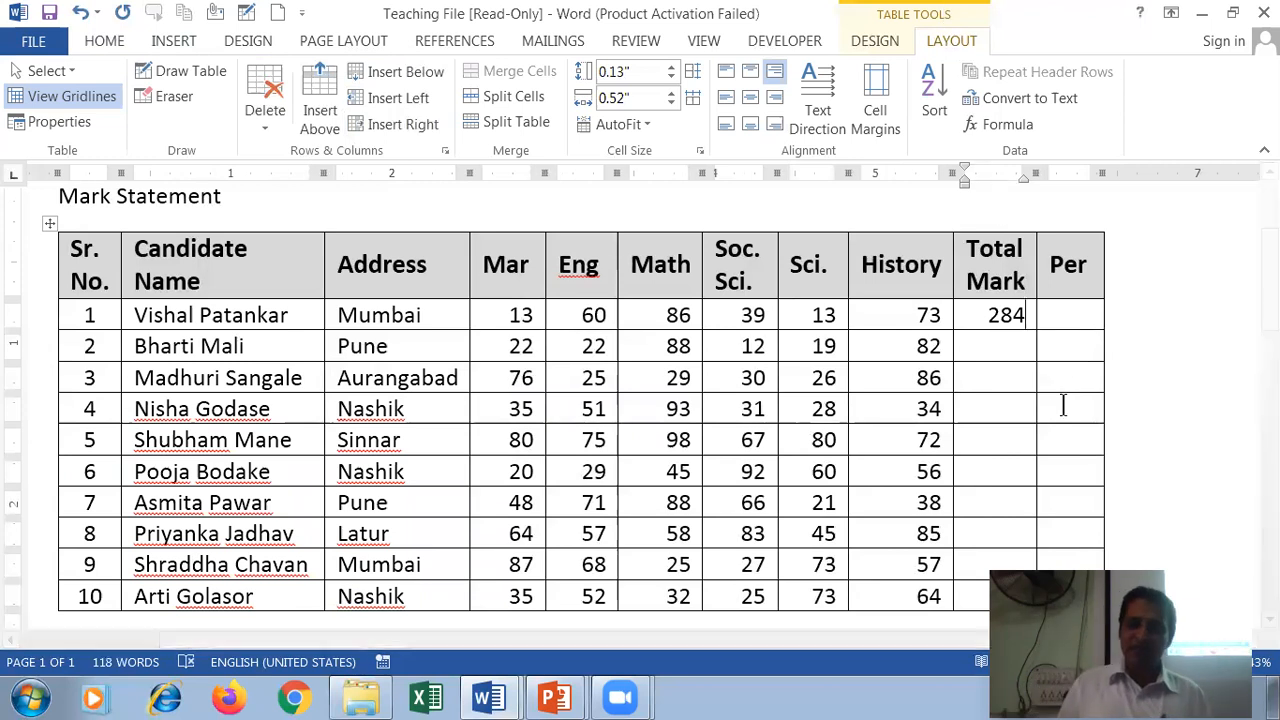
pyautogui.click(1015, 345)
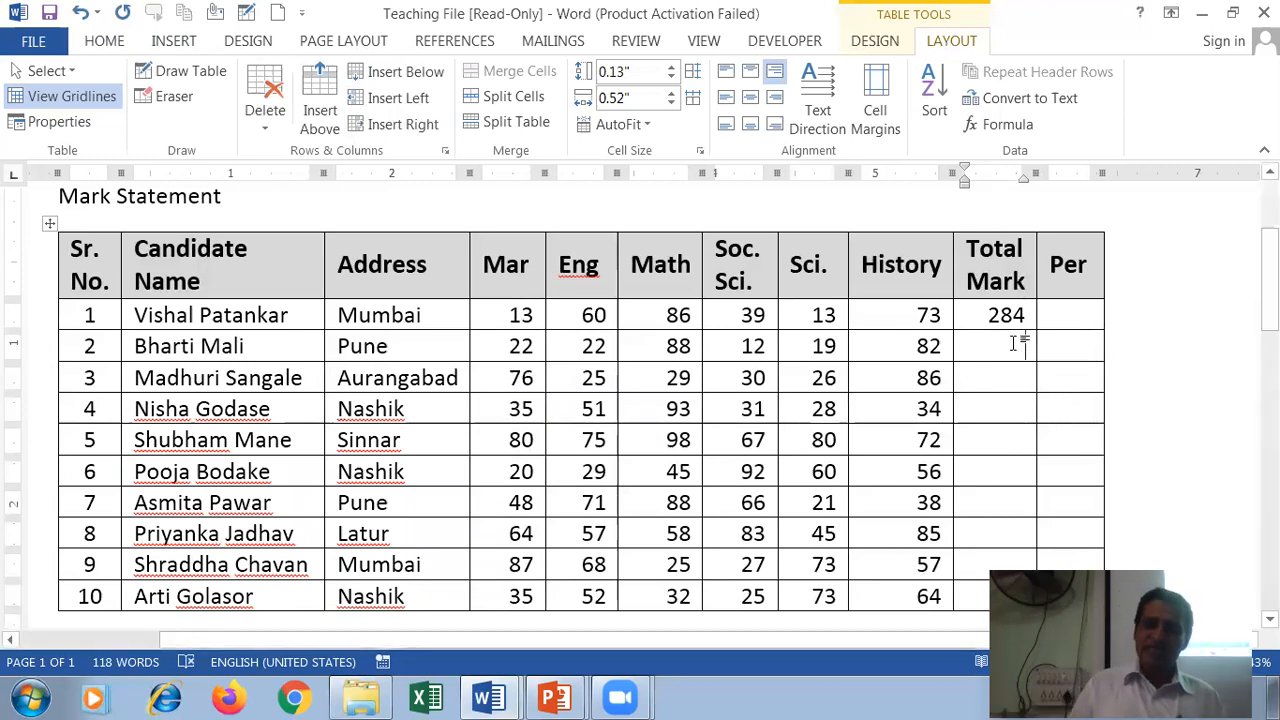
pyautogui.click(1004, 126)
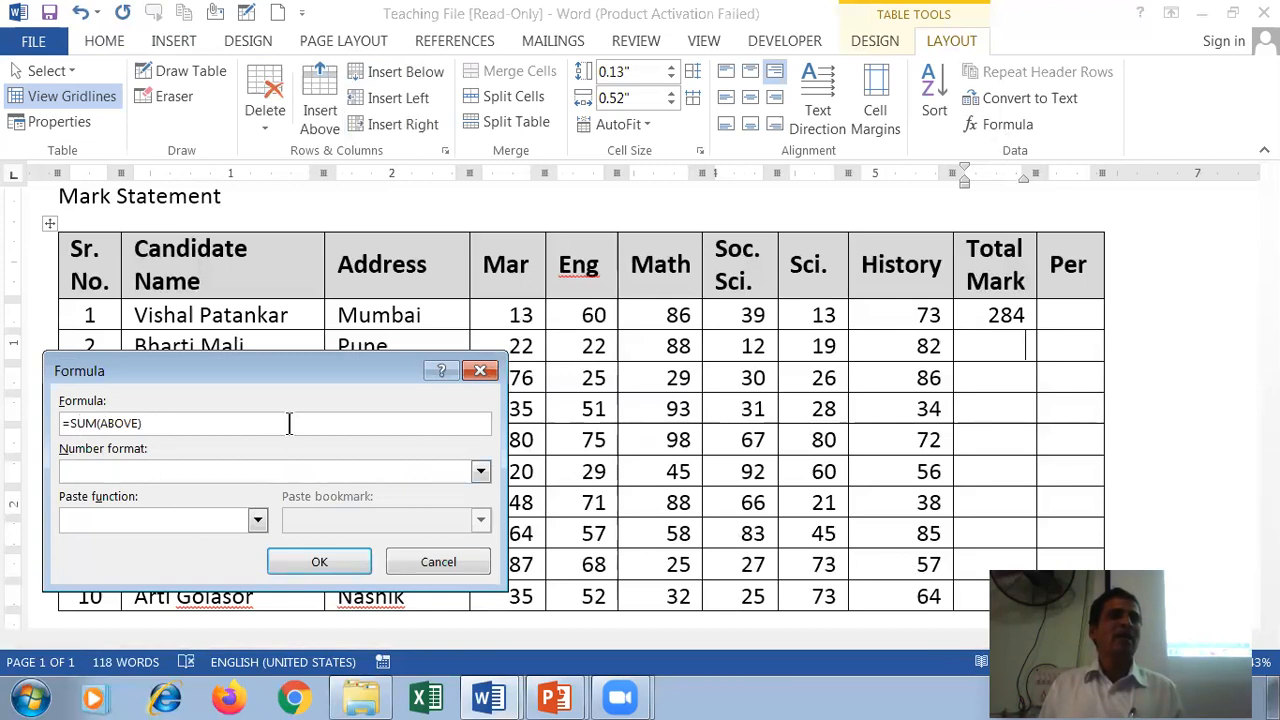
# Replace the wrong 284 with a =SUM(LEFT) formula, giving a total of 245
pyautogui.click(306, 560)
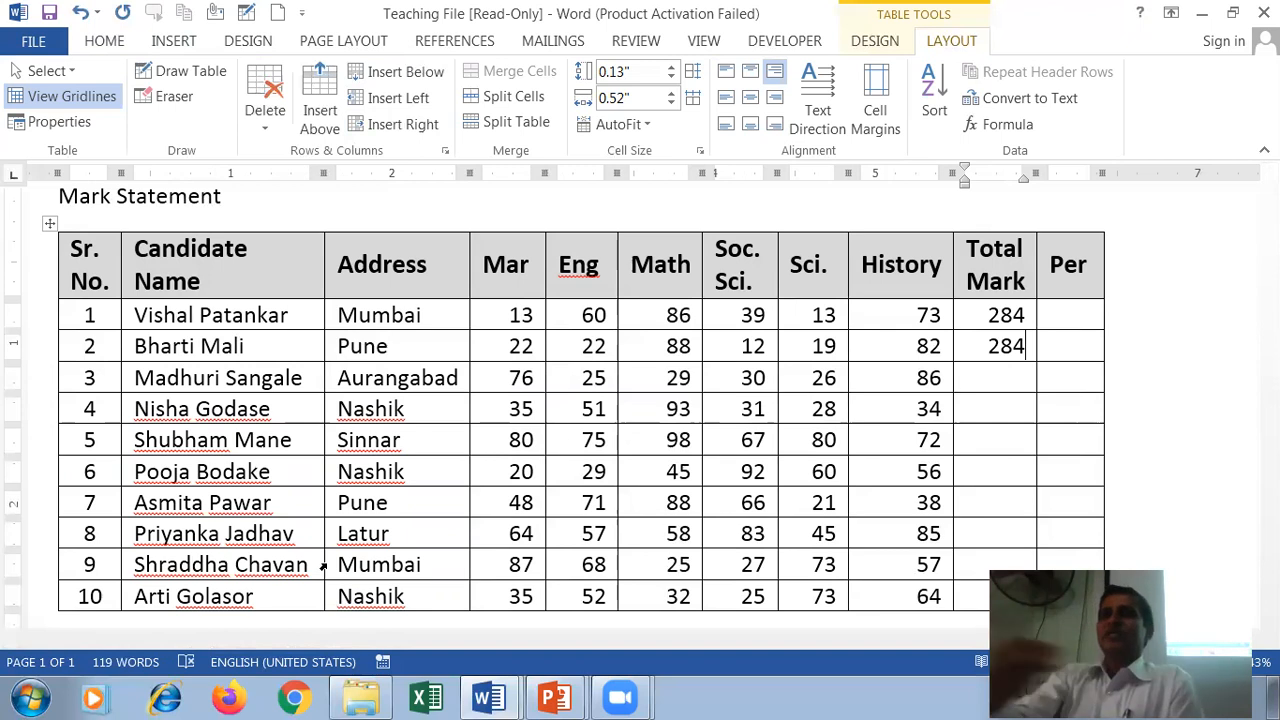
pyautogui.hotkey('shift', 'Home')
pyautogui.press('BackSpace')
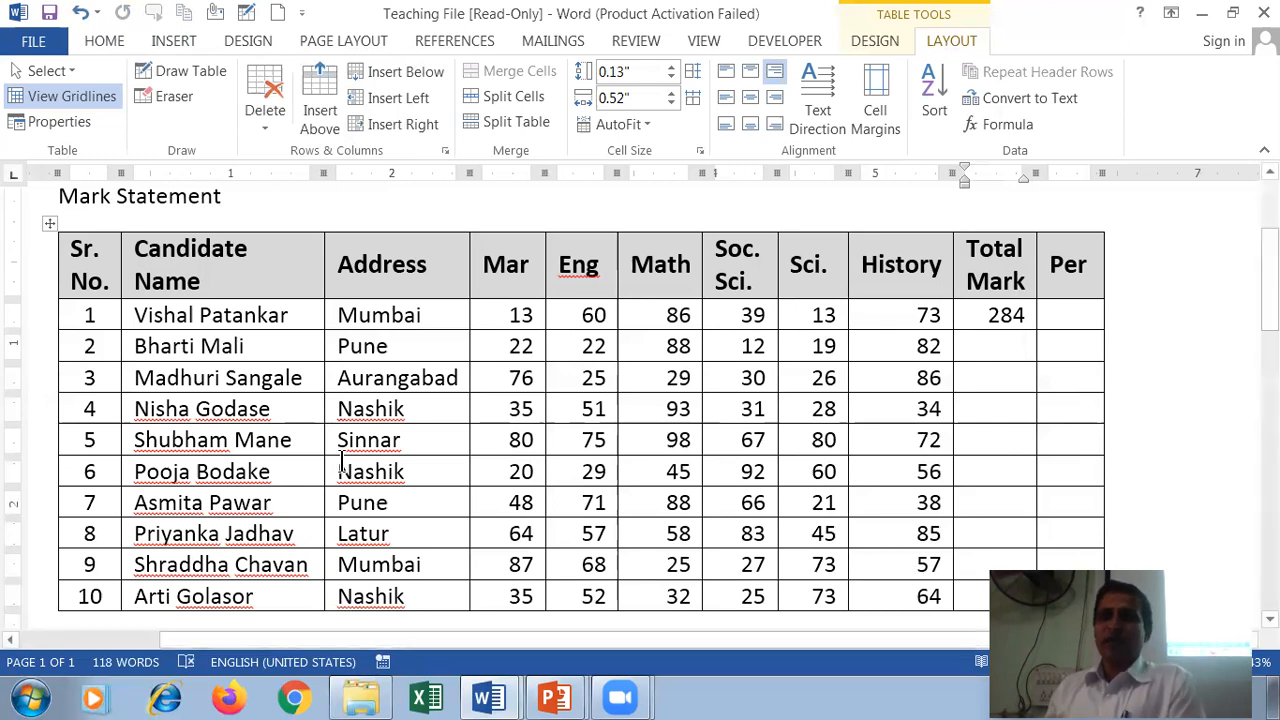
pyautogui.click(1025, 126)
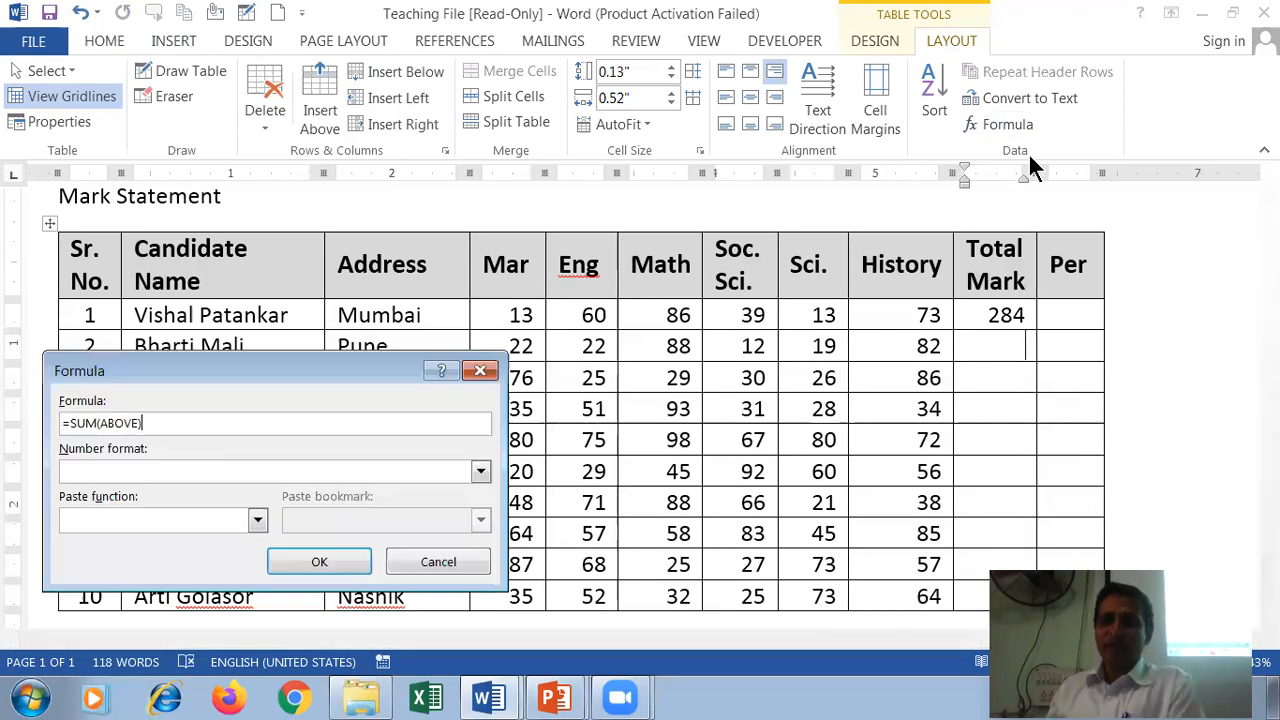
pyautogui.click(139, 423)
pyautogui.press('BackSpace')
pyautogui.press('BackSpace')
pyautogui.press('BackSpace')
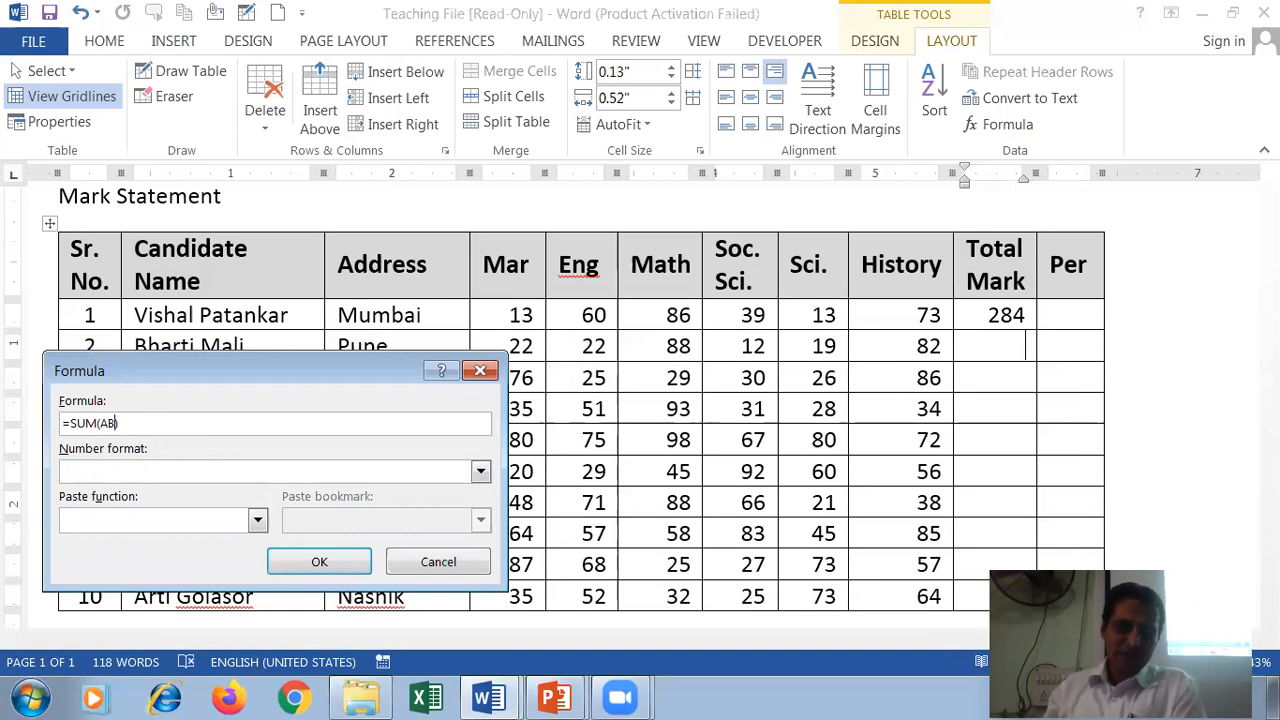
pyautogui.write('left')
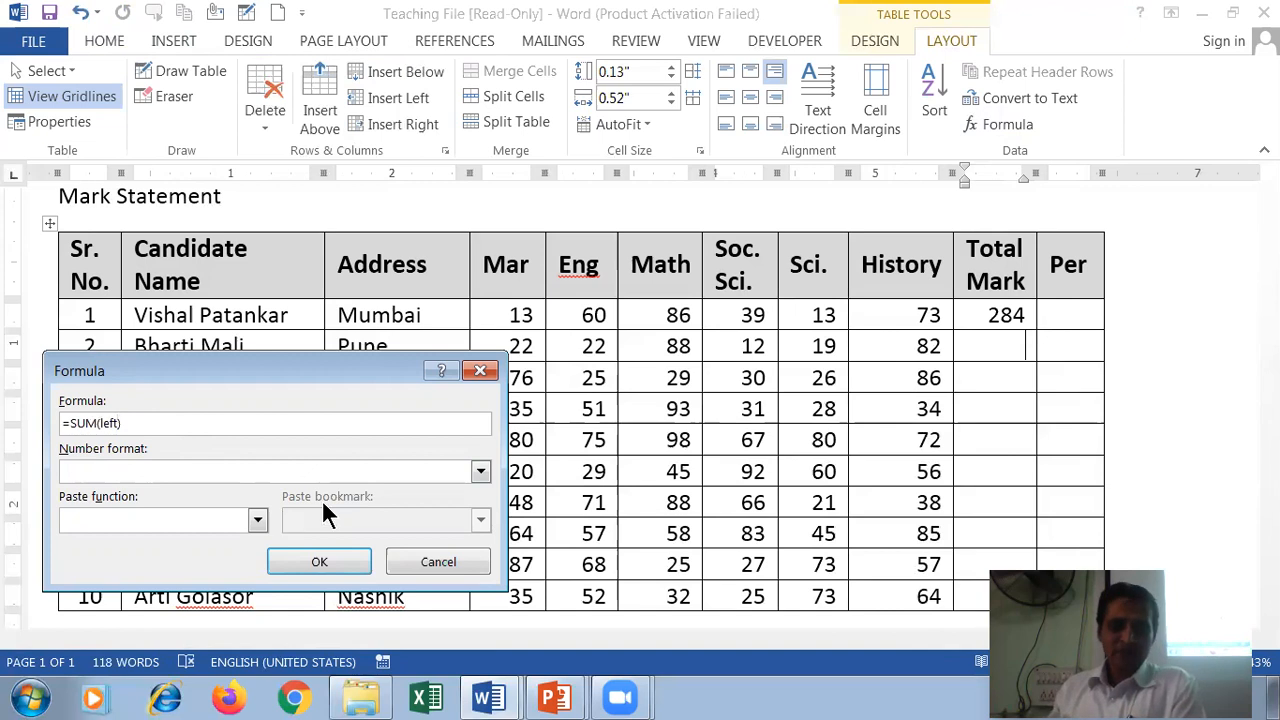
pyautogui.click(340, 566)
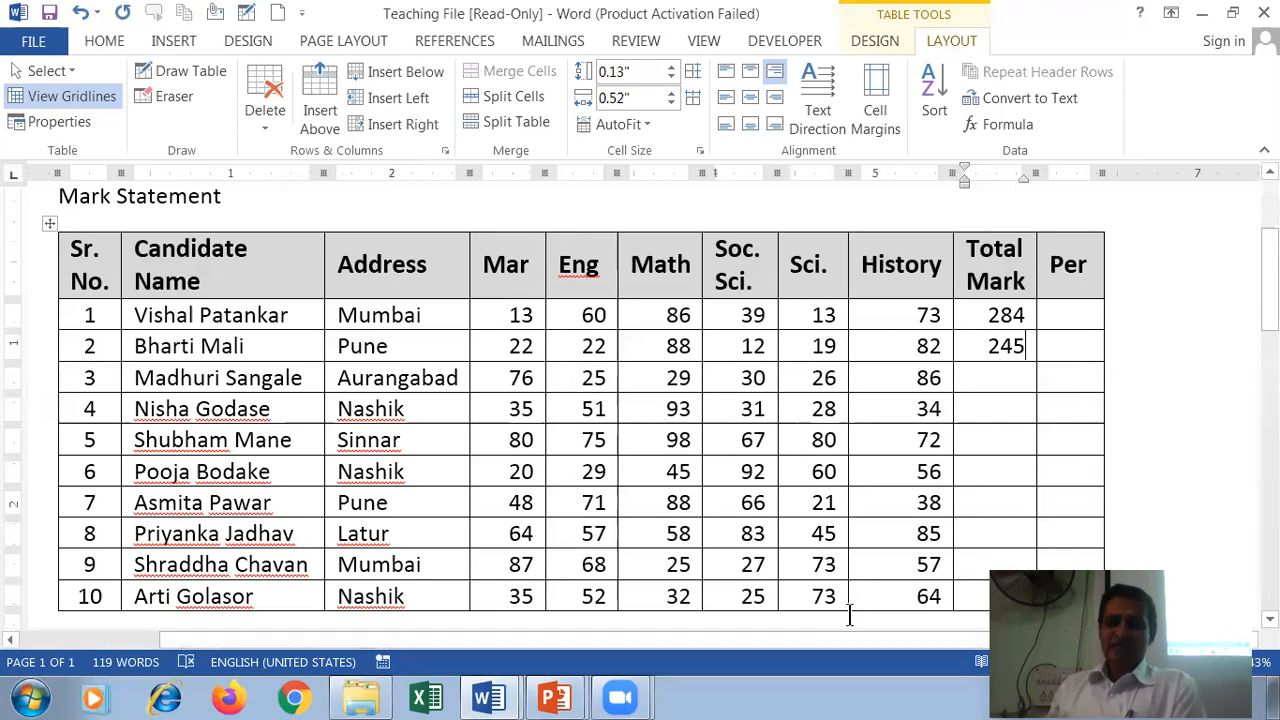
# Insert row-sum formulas for the bottom rows, giving totals 337, 392, 332 and 302
pyautogui.click(1025, 128)
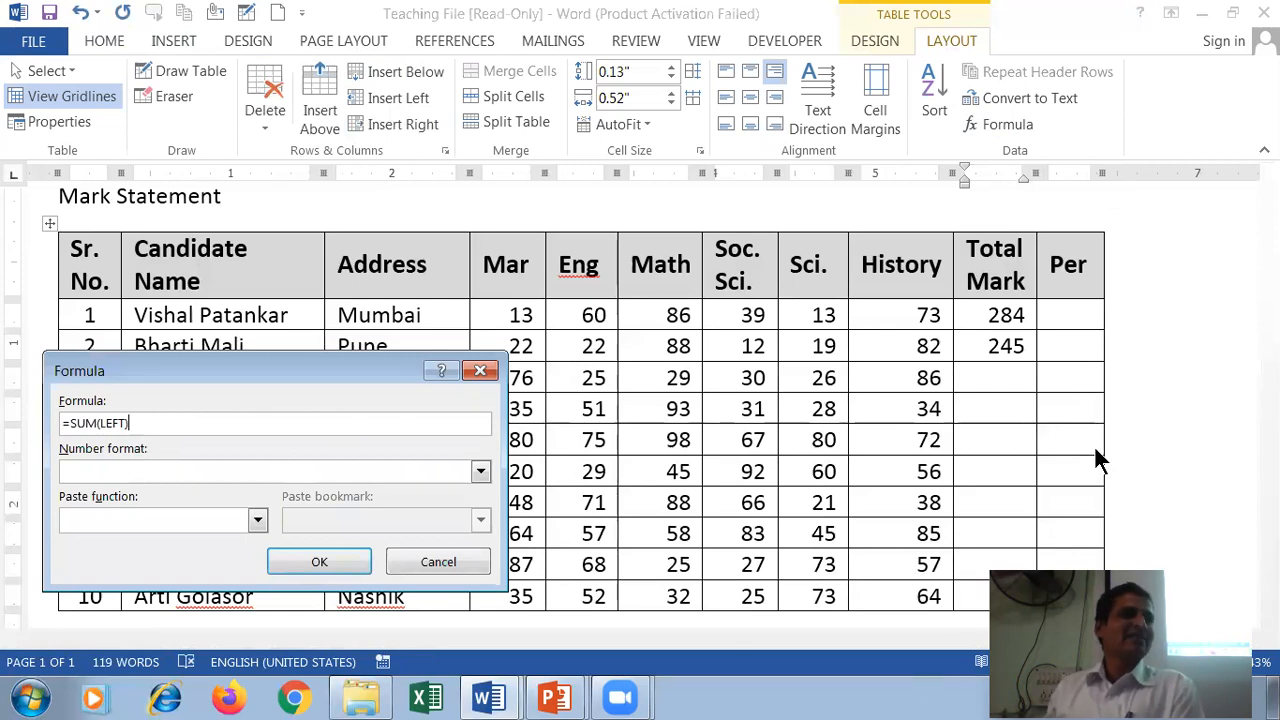
pyautogui.click(338, 565)
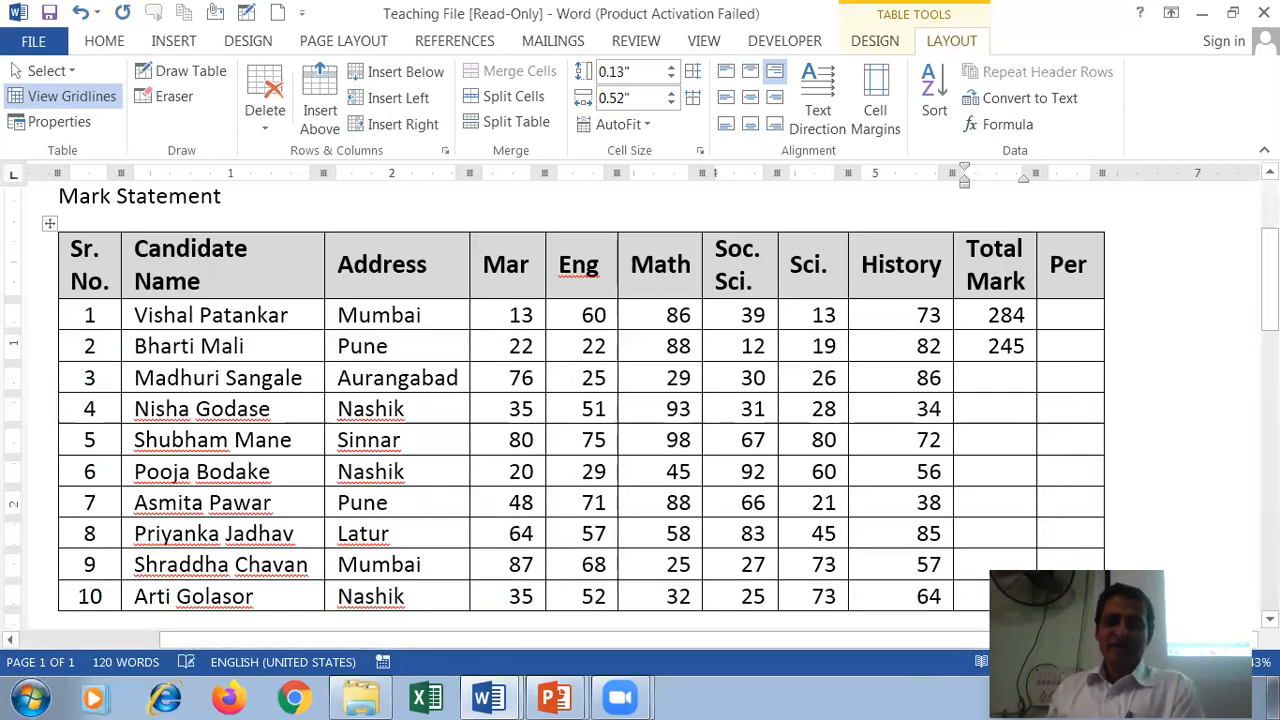
pyautogui.click(1007, 124)
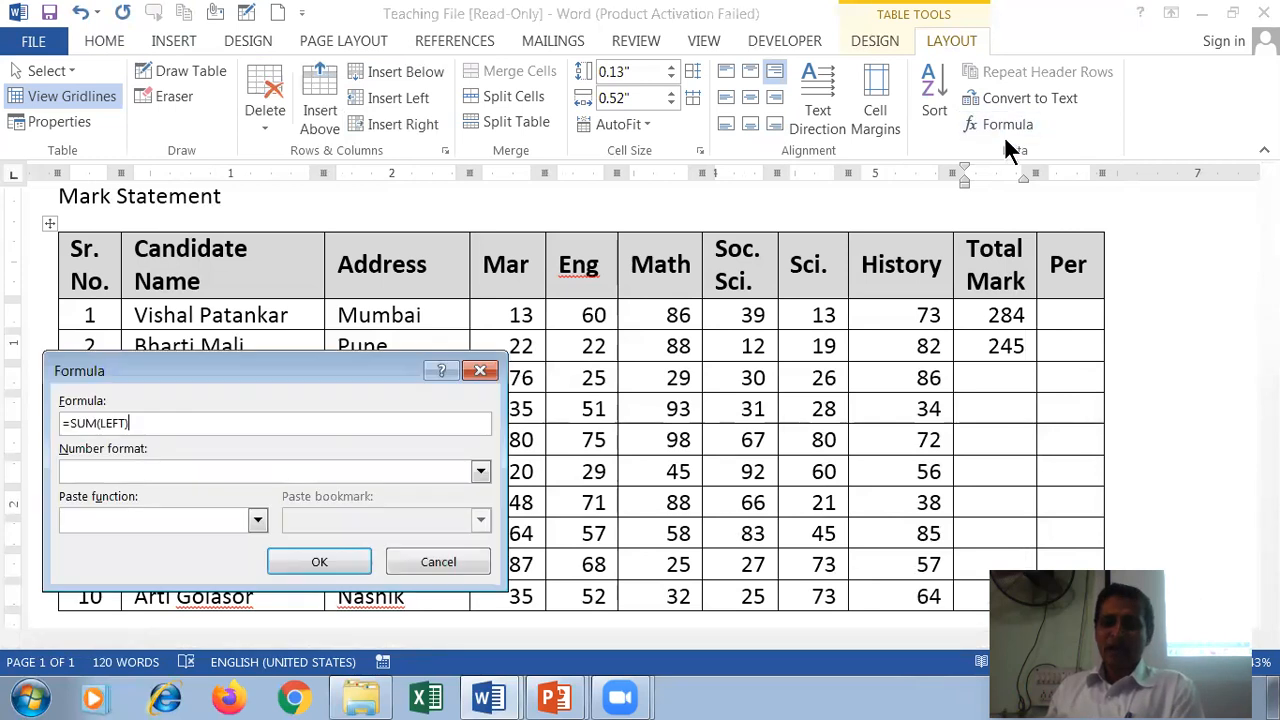
pyautogui.click(321, 566)
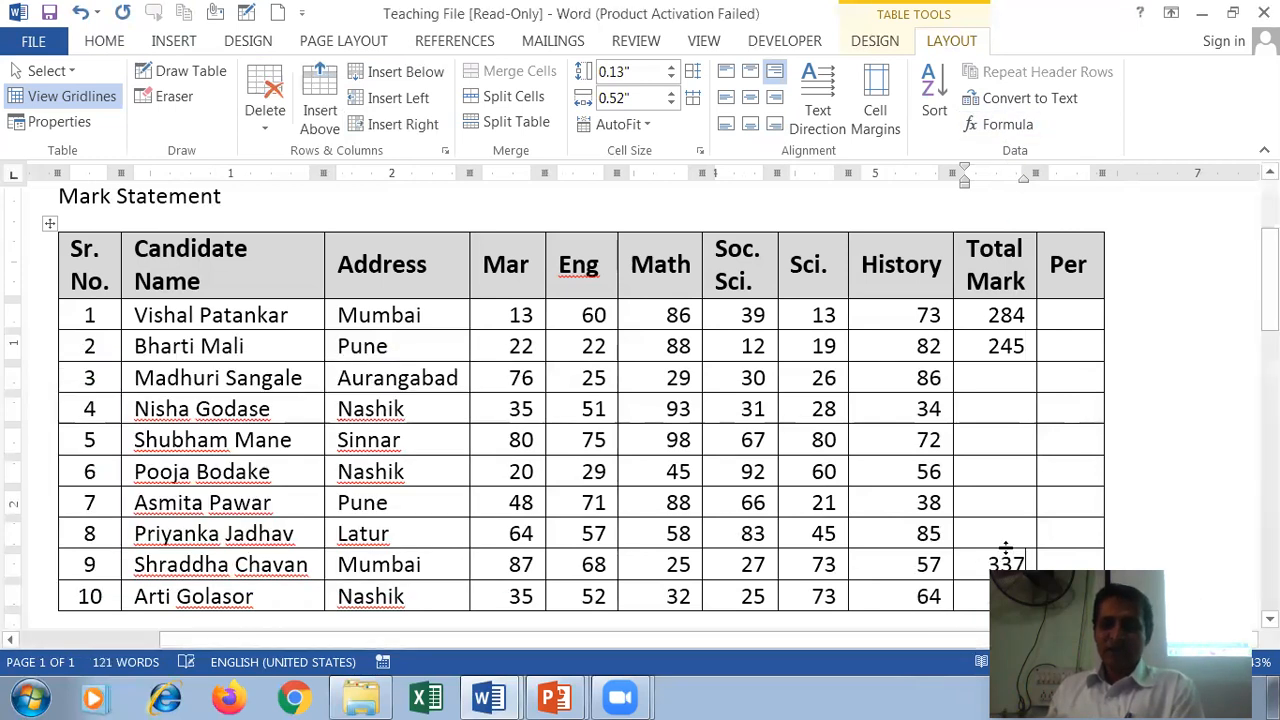
pyautogui.click(1008, 125)
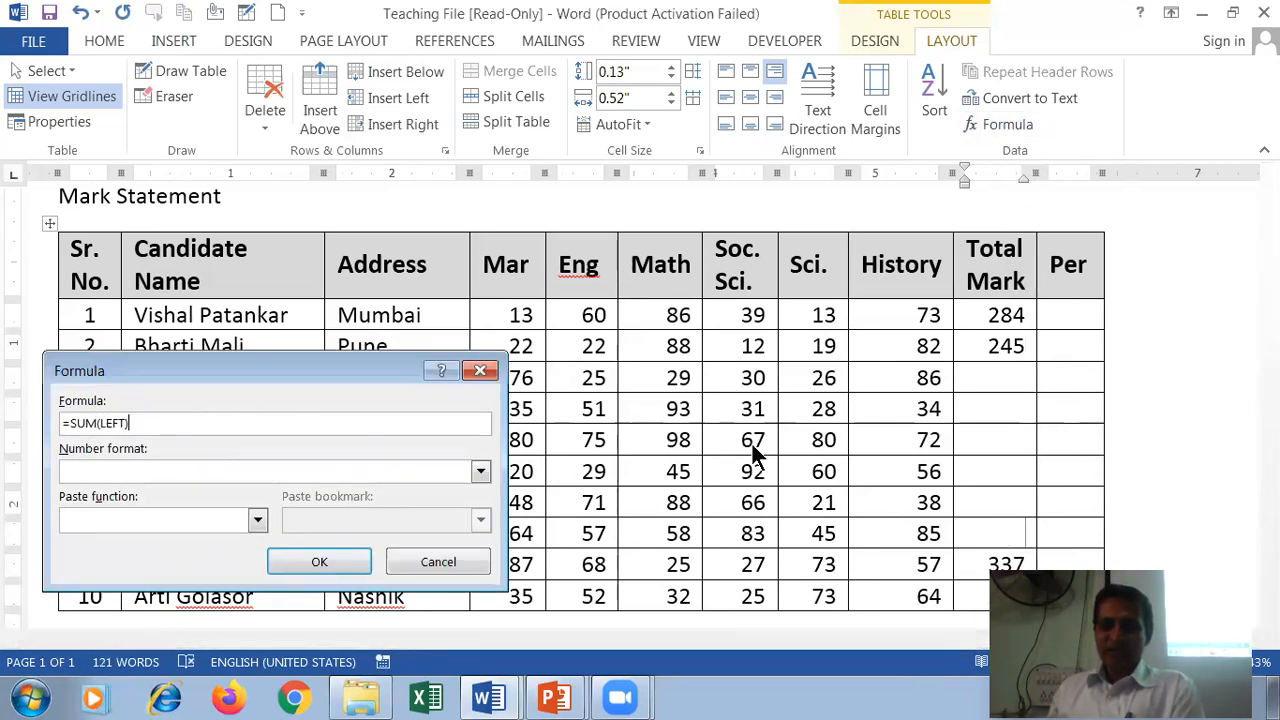
pyautogui.click(317, 562)
pyautogui.click(1003, 500)
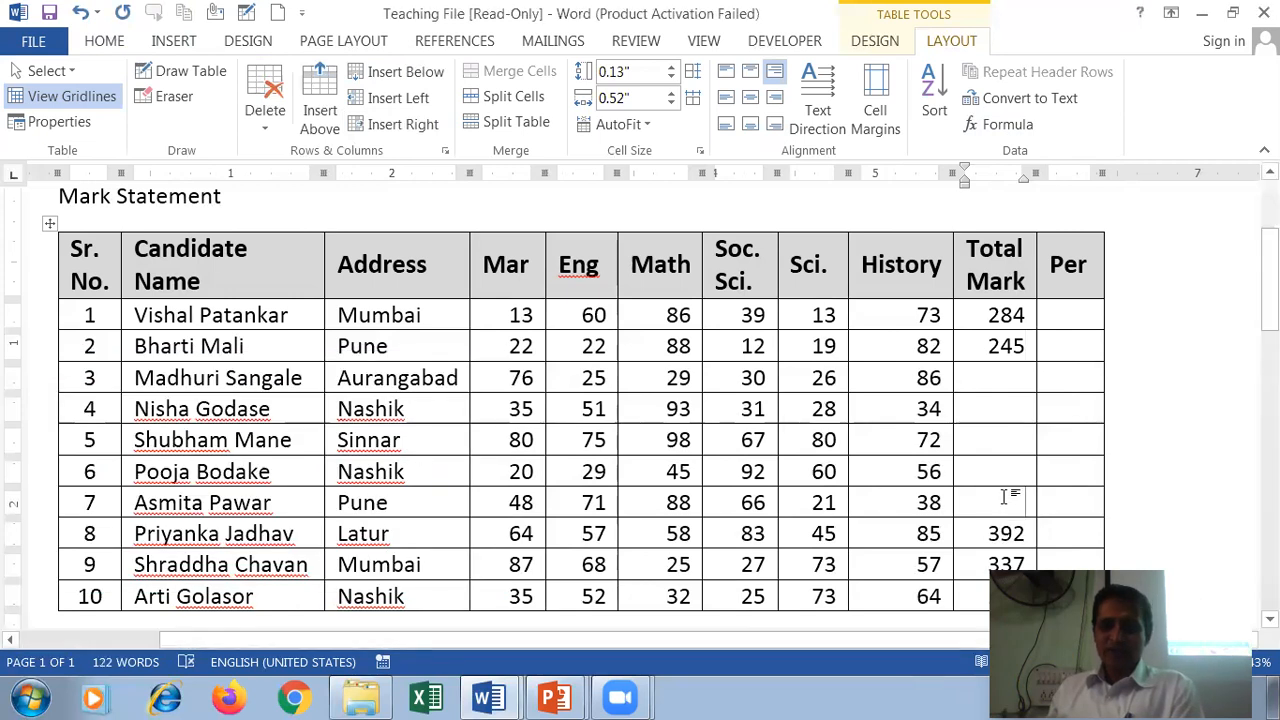
pyautogui.click(1031, 129)
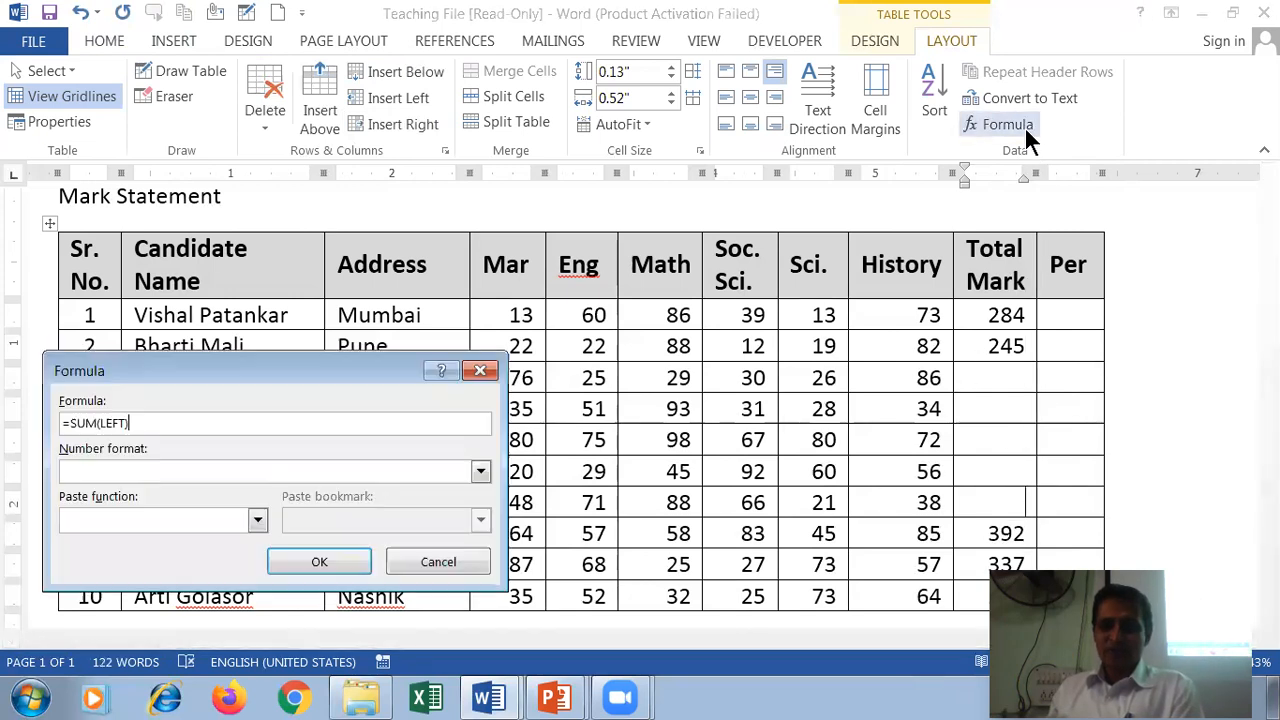
pyautogui.click(343, 568)
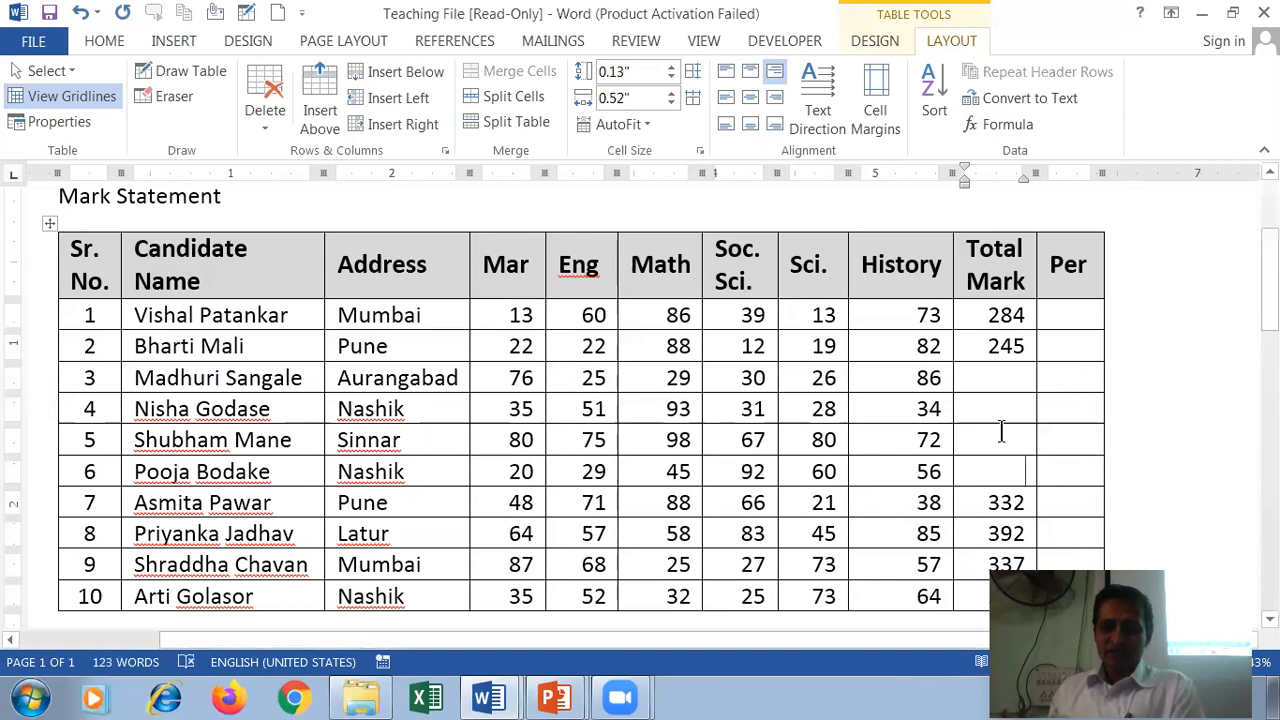
pyautogui.click(1015, 125)
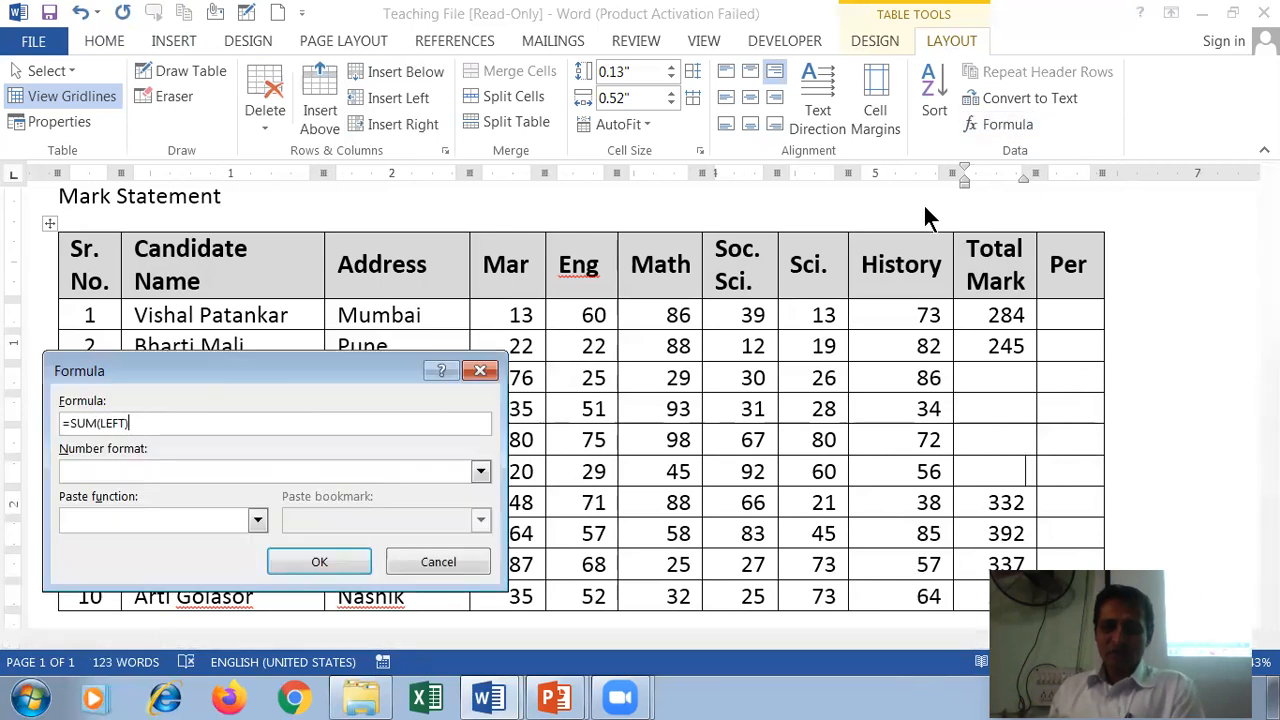
pyautogui.click(319, 561)
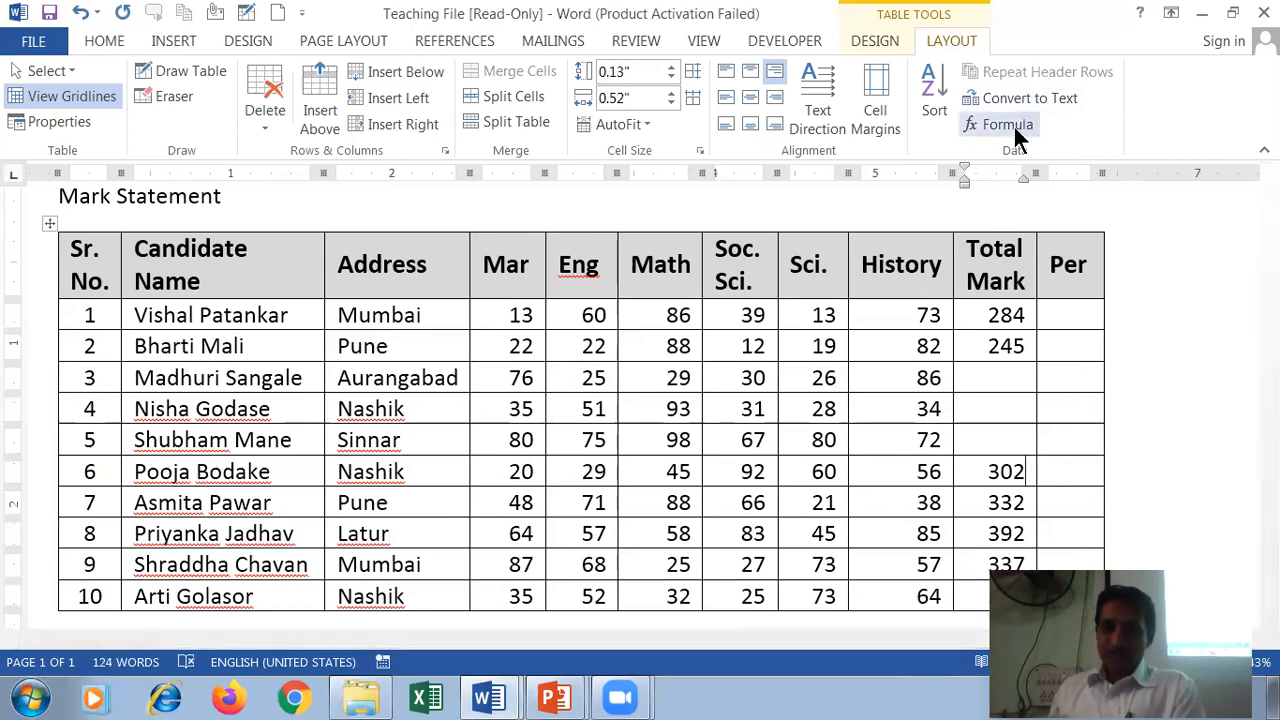
# Add sum formulas for rows 5 and 4, giving totals 472 and 272
pyautogui.click(996, 439)
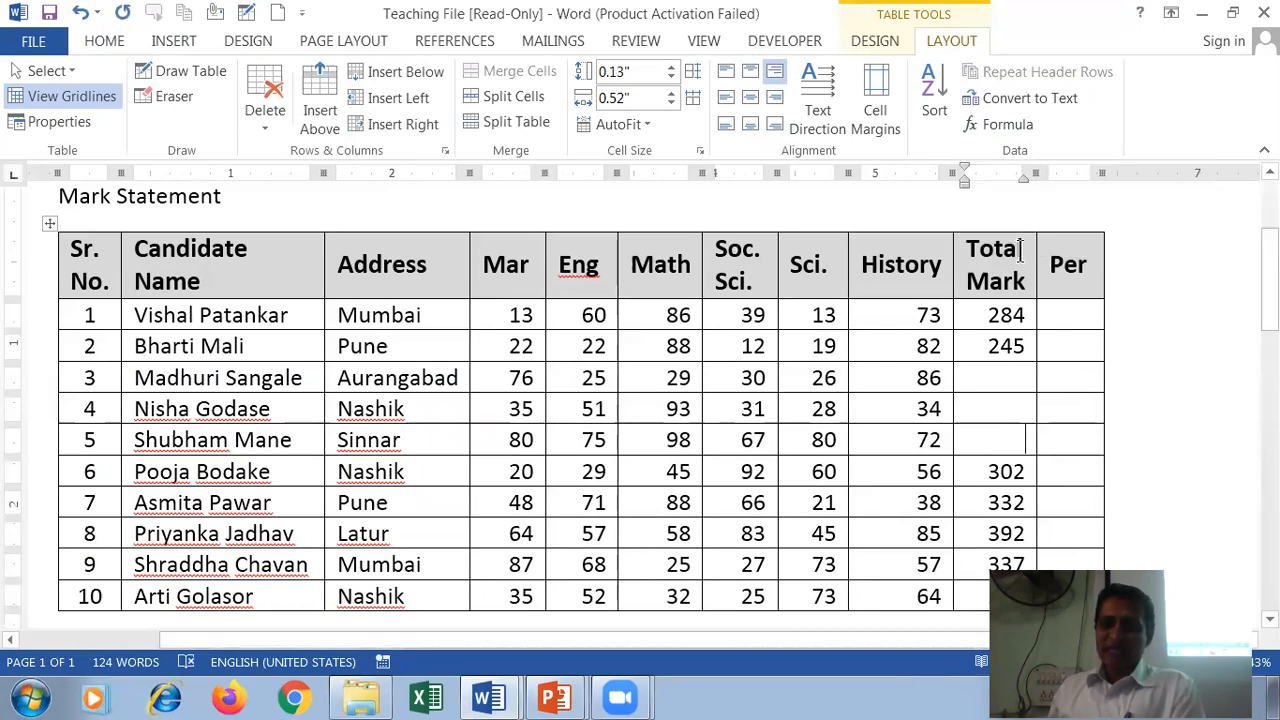
pyautogui.click(995, 125)
pyautogui.click(349, 563)
pyautogui.click(1020, 407)
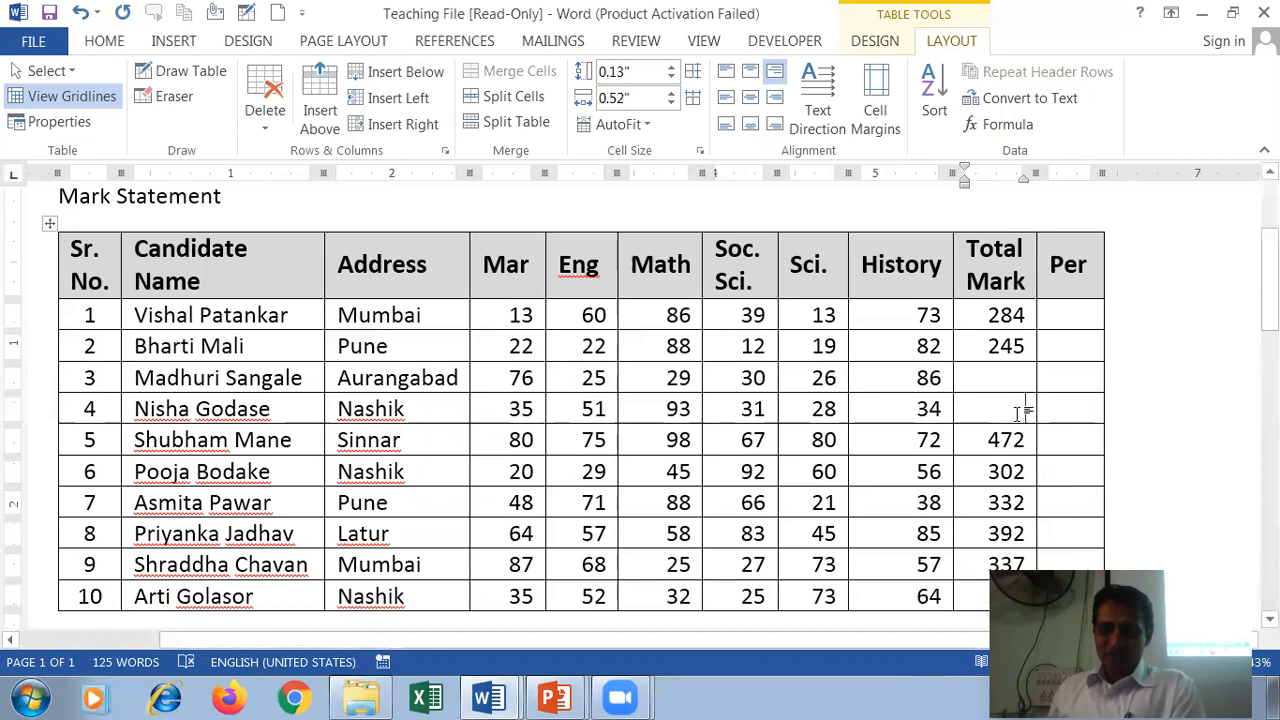
pyautogui.click(991, 125)
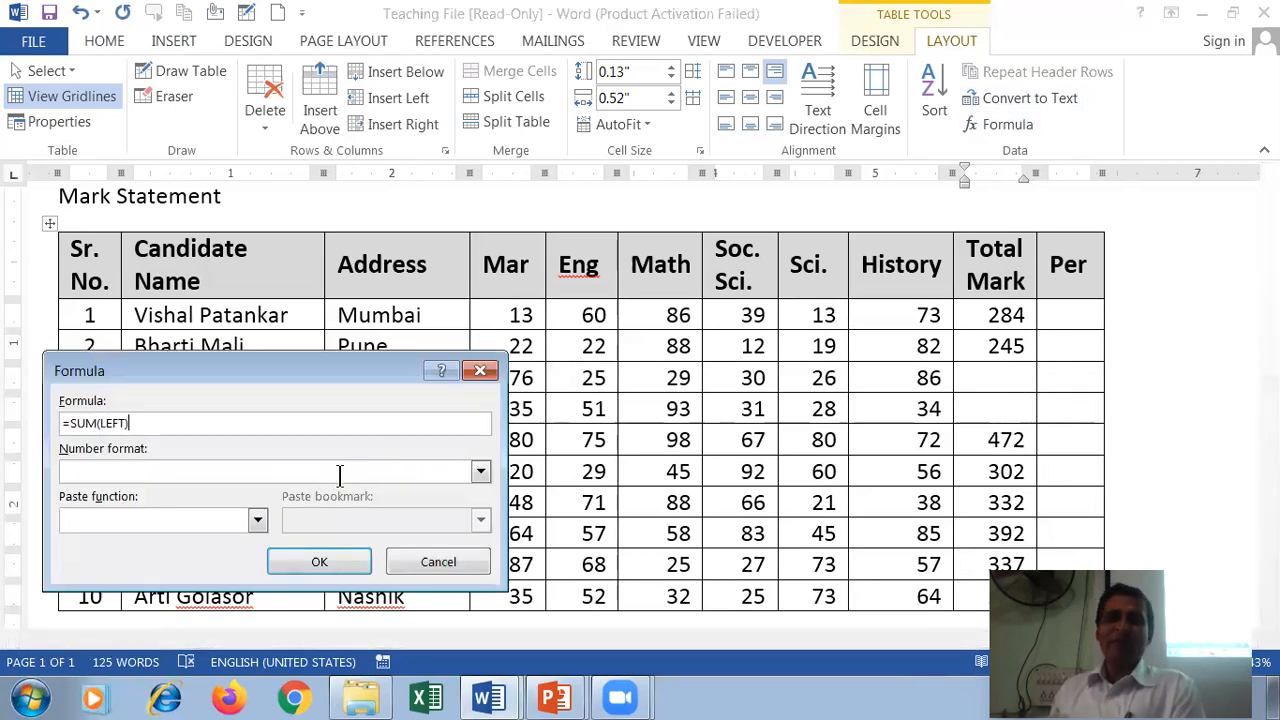
pyautogui.click(320, 562)
# Fix row 3's total, replacing the wrong 529 with =SUM(LEFT) to get 272
pyautogui.click(1022, 380)
pyautogui.click(1024, 130)
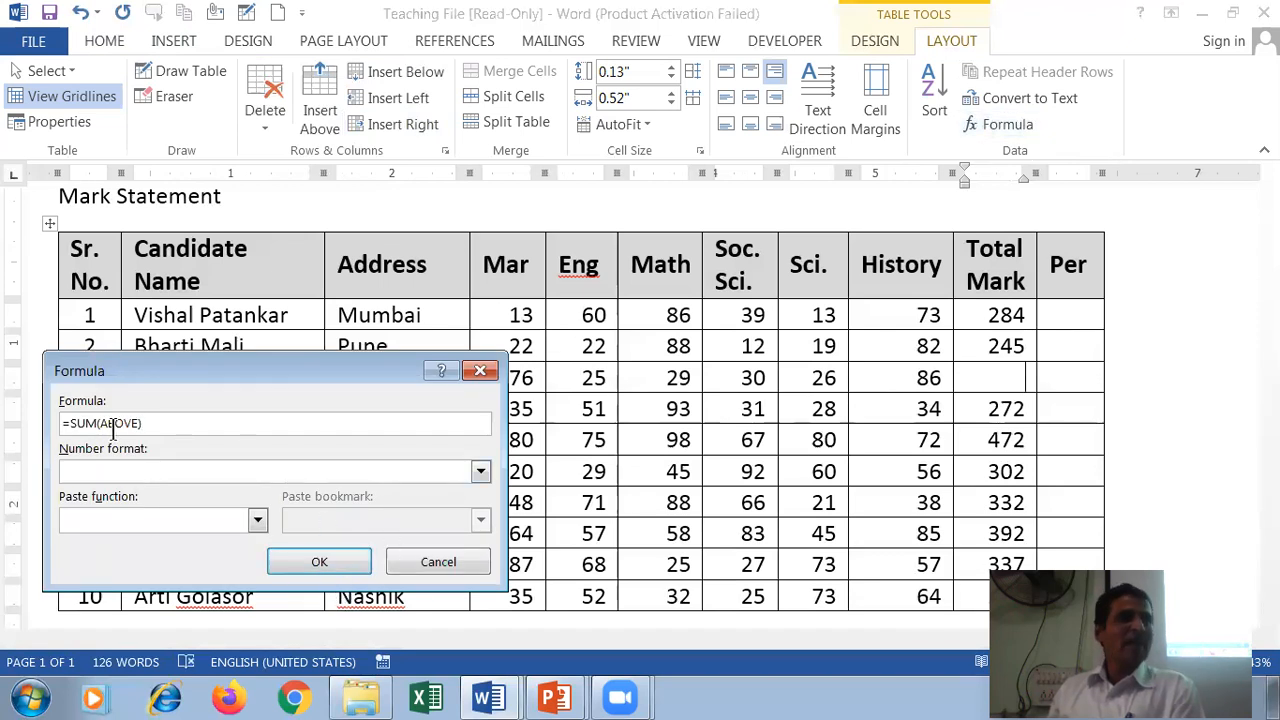
pyautogui.click(345, 570)
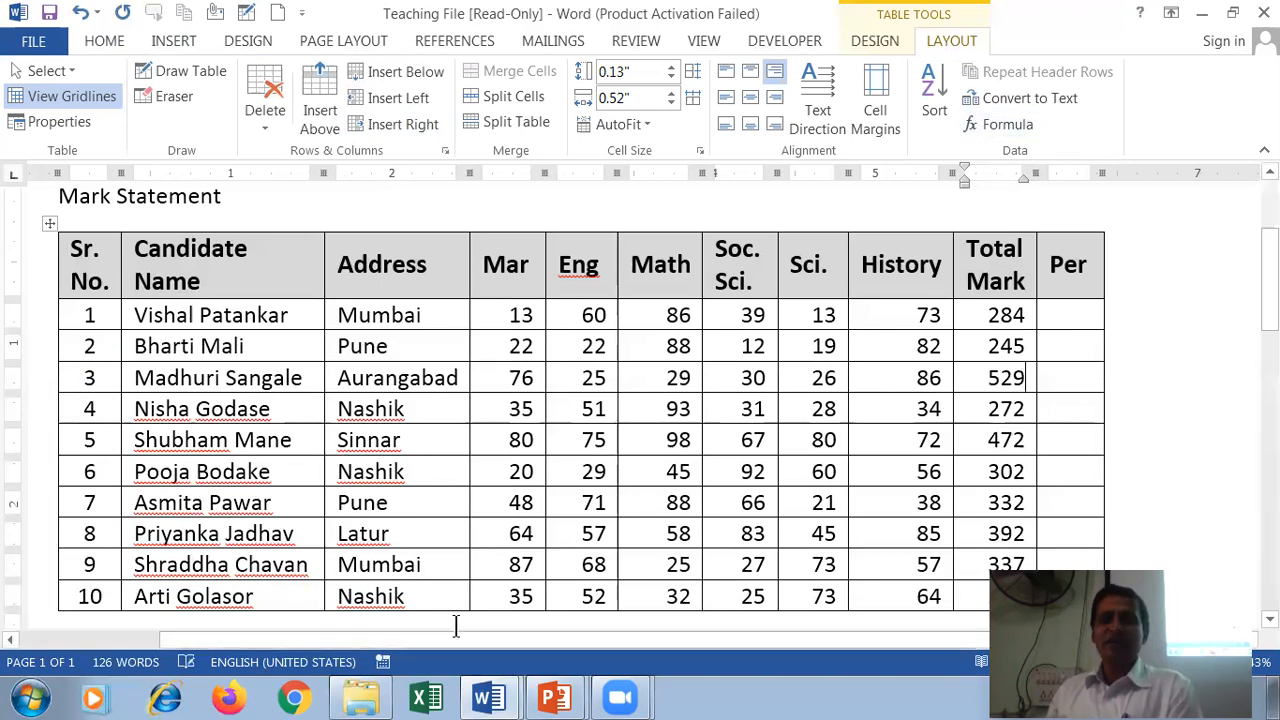
pyautogui.moveTo(553, 700)
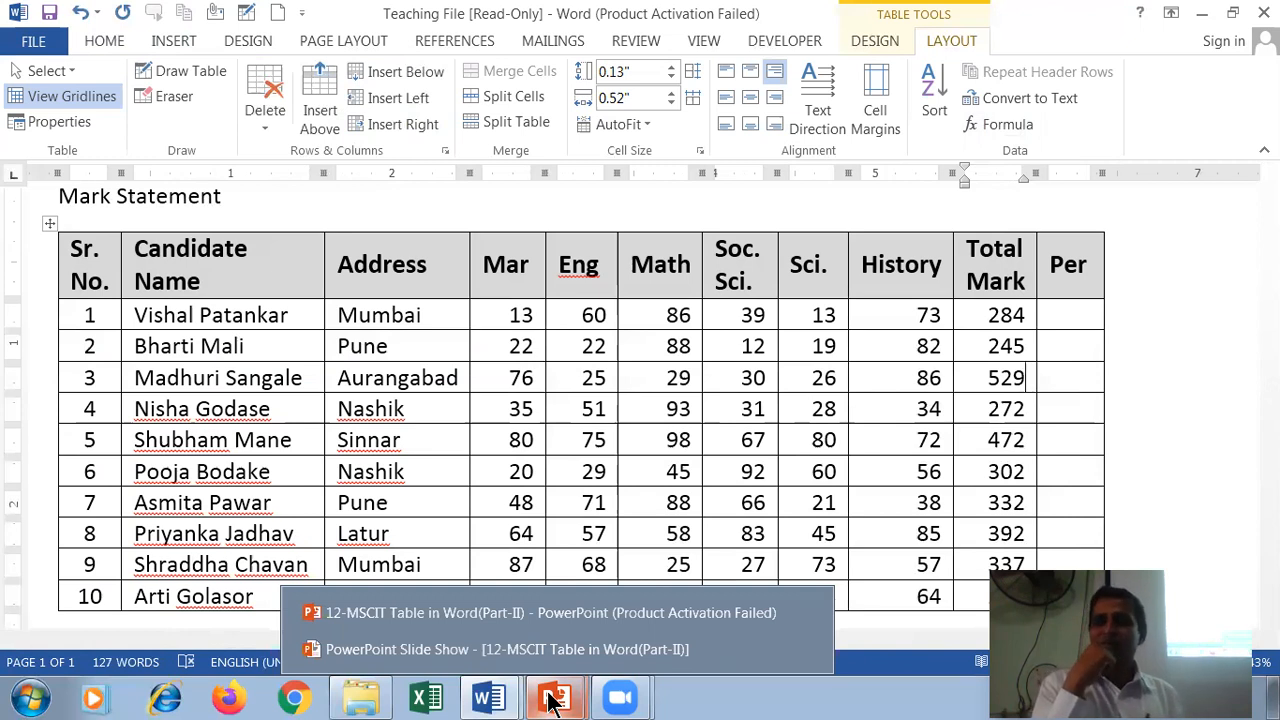
pyautogui.hotkey('shift', 'Home')
pyautogui.press('BackSpace')
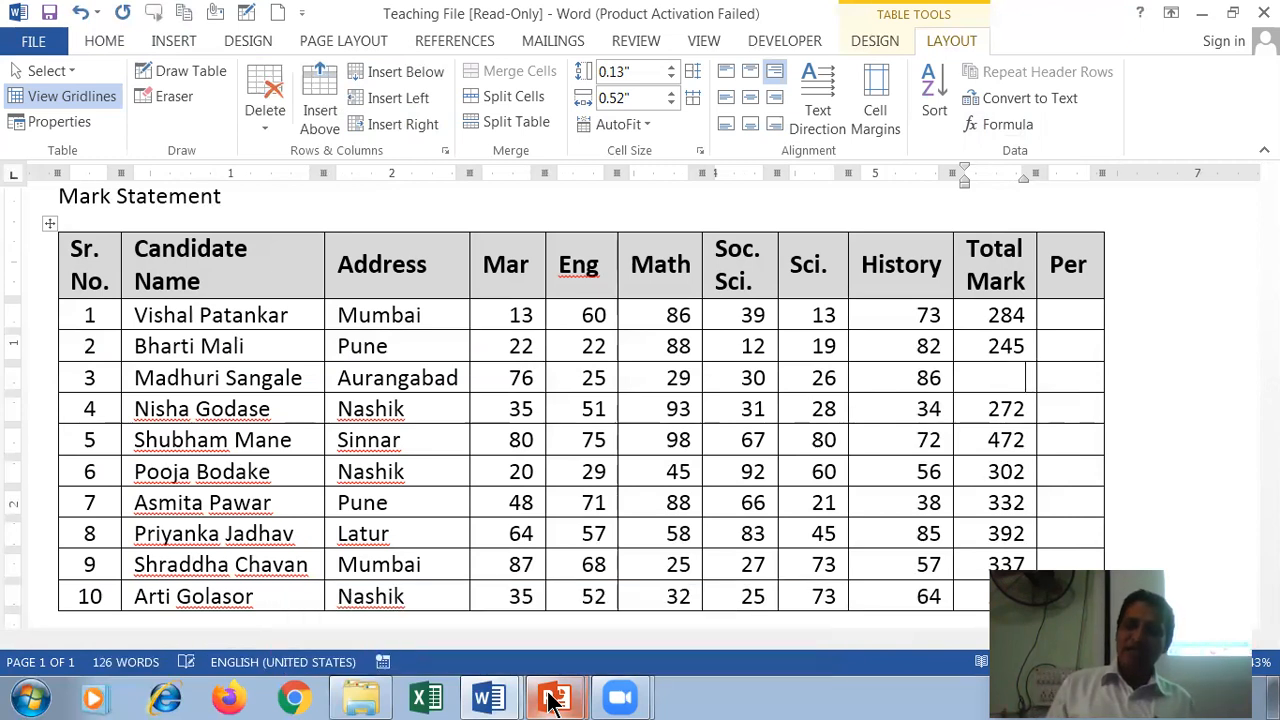
pyautogui.click(1000, 126)
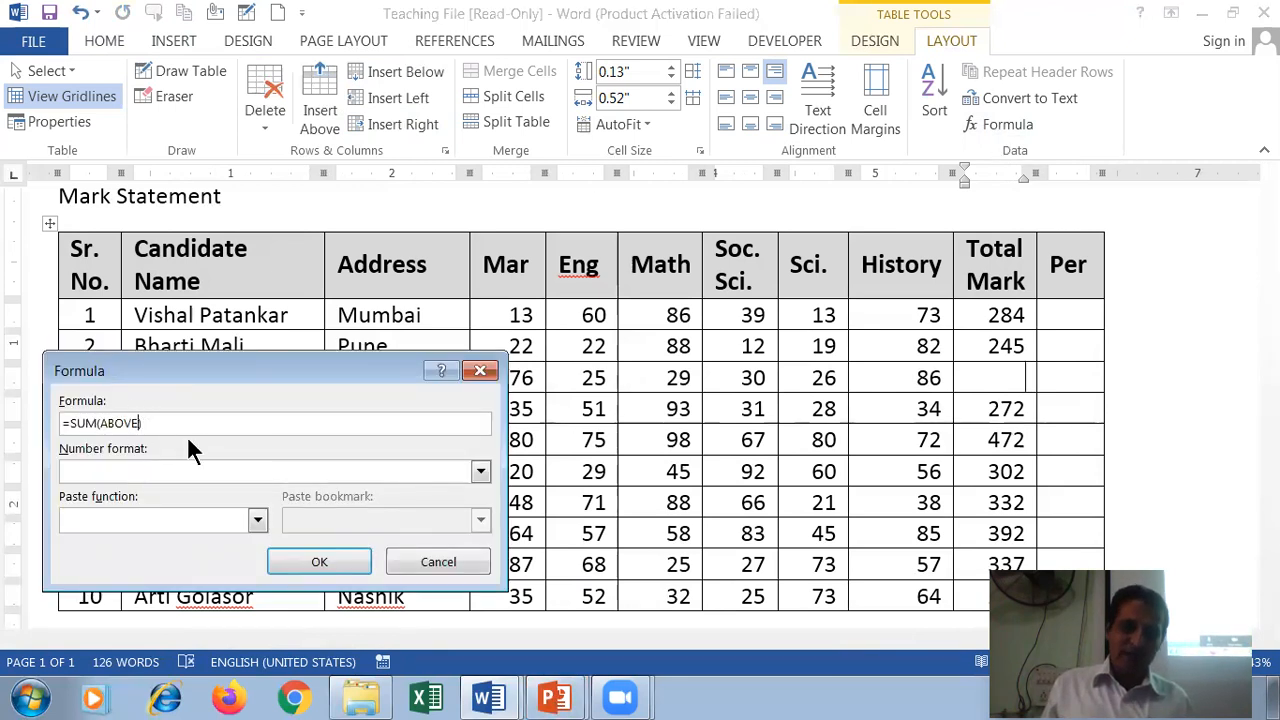
pyautogui.press('BackSpace')
pyautogui.press('BackSpace')
pyautogui.press('BackSpace')
pyautogui.press('BackSpace')
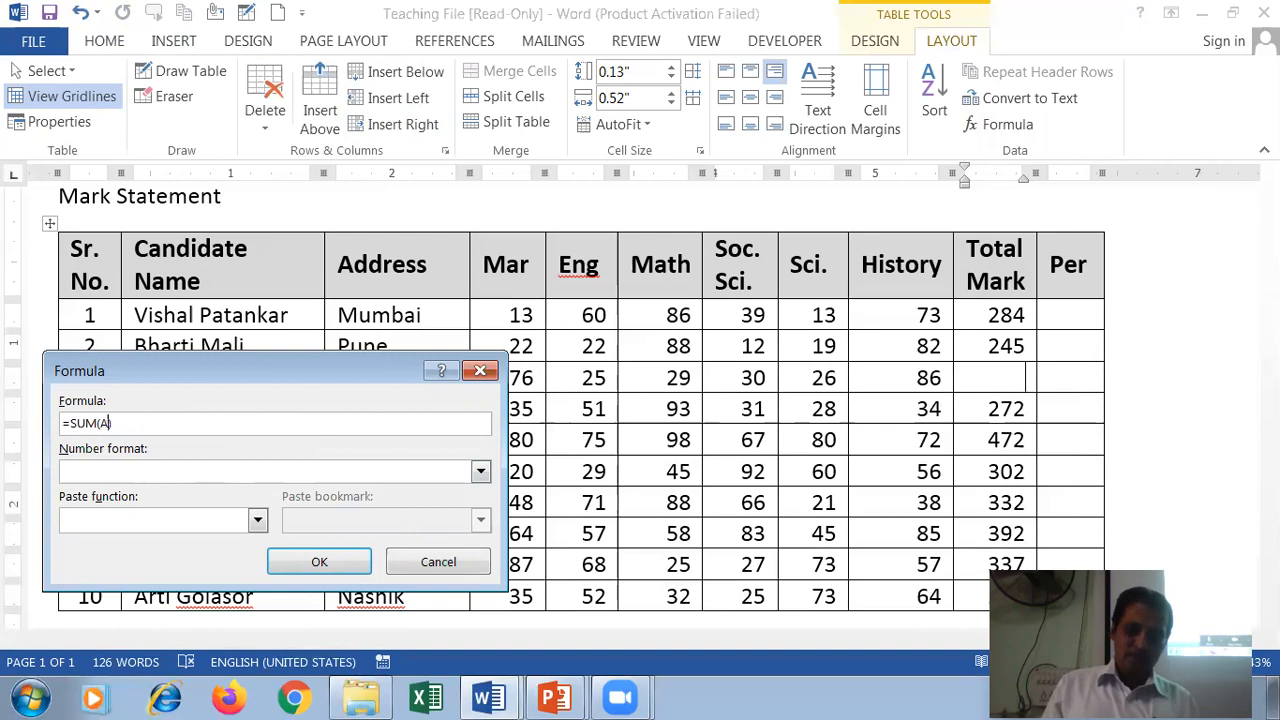
pyautogui.write('left')
pyautogui.click(319, 562)
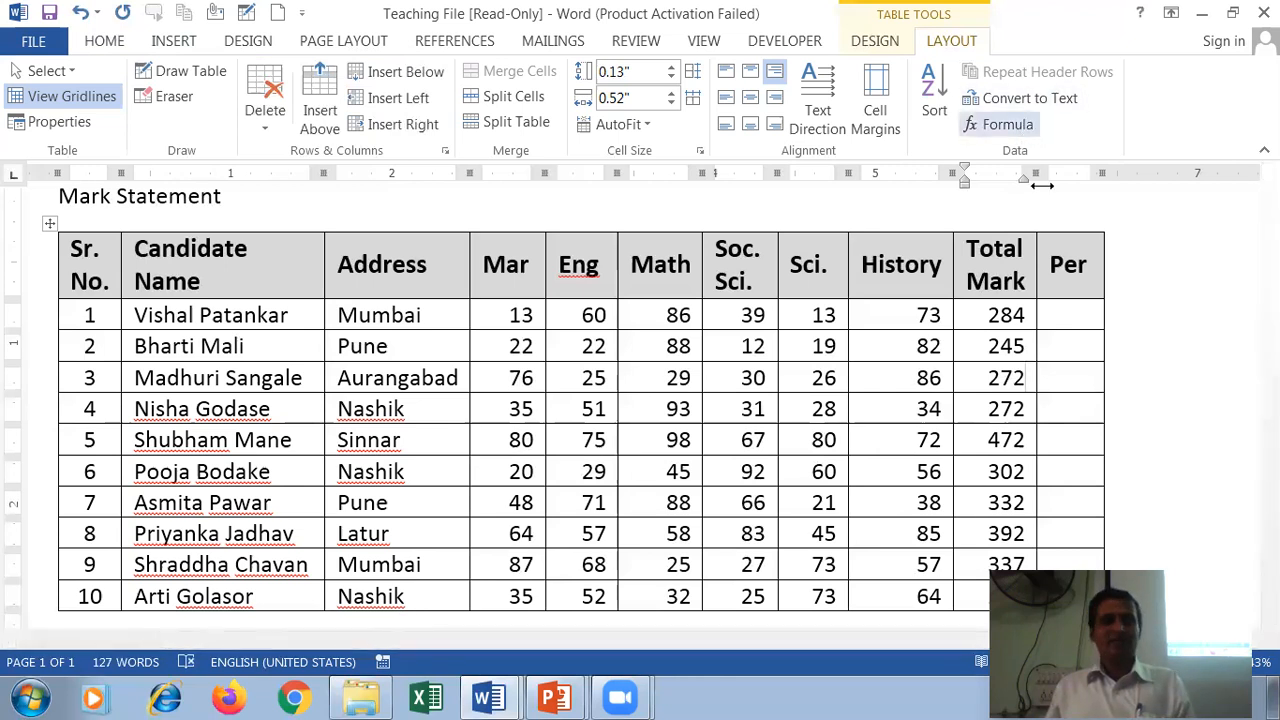
pyautogui.click(1094, 312)
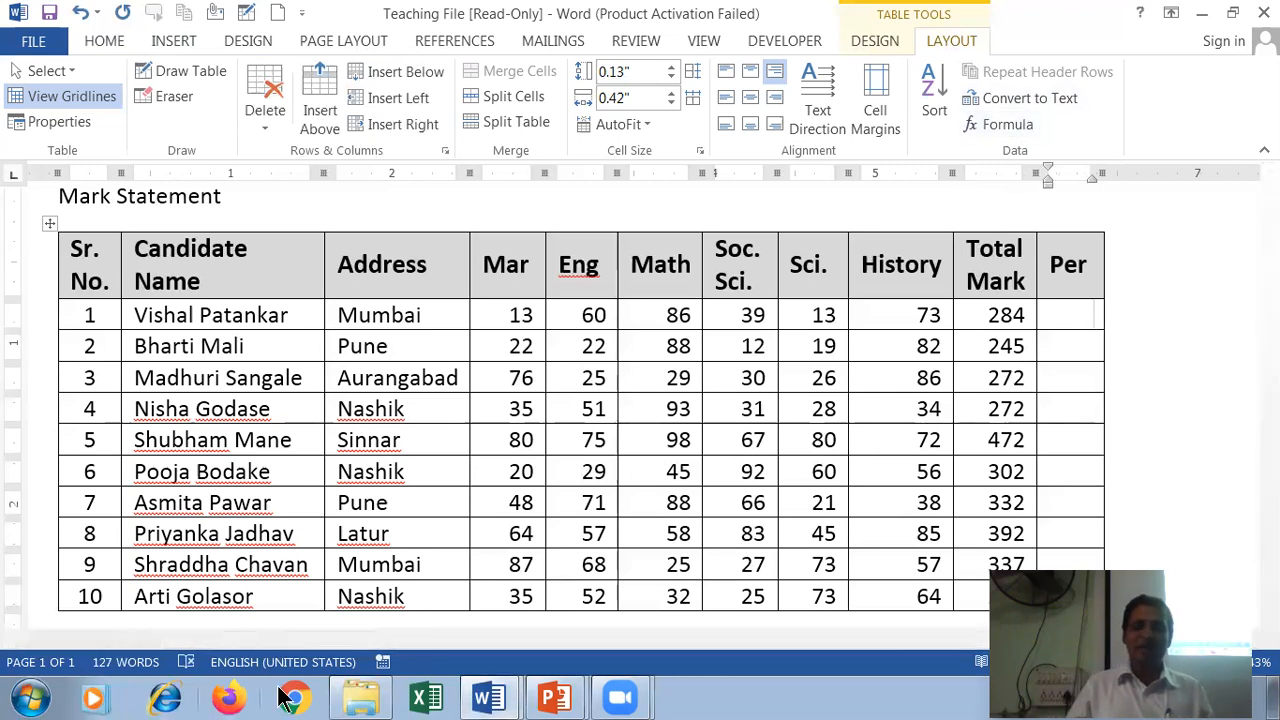
# Launch Calculator, compute 284/6 and enter 47.33 in row 1's Per cell
pyautogui.click(30, 698)
pyautogui.click(114, 366)
pyautogui.write('284 ')
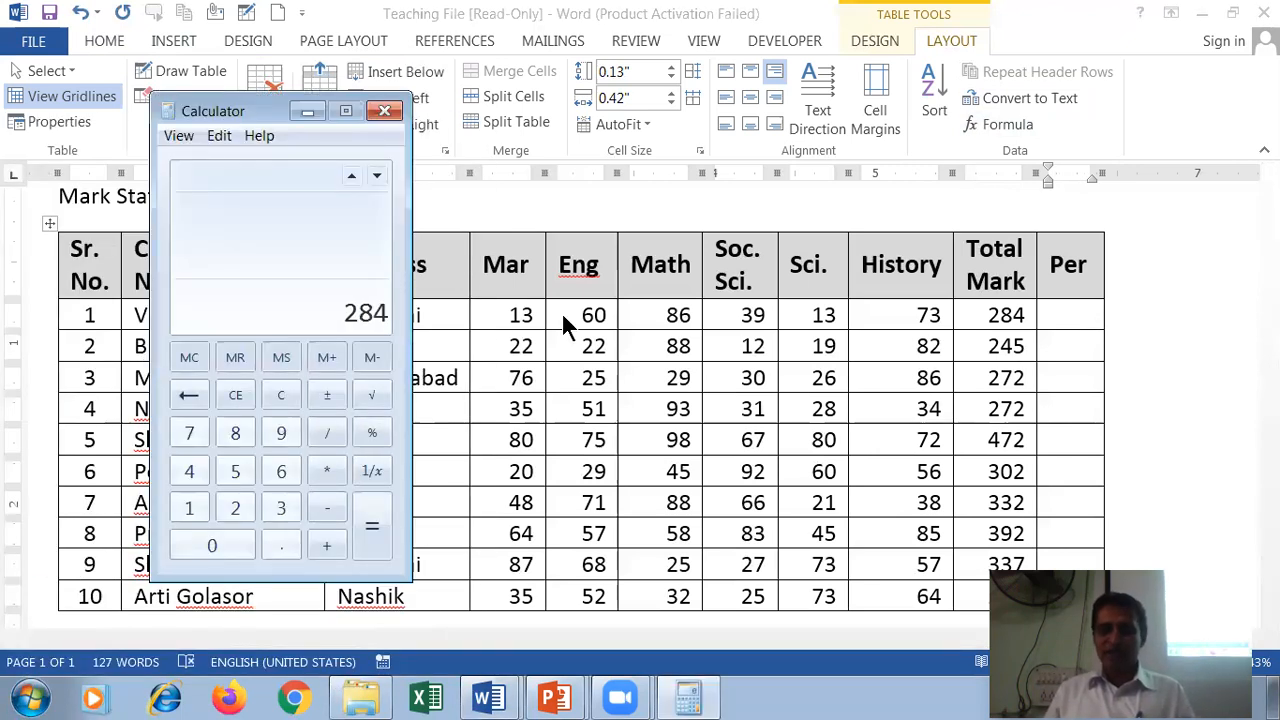
pyautogui.write('/ 6')
pyautogui.press('Return')
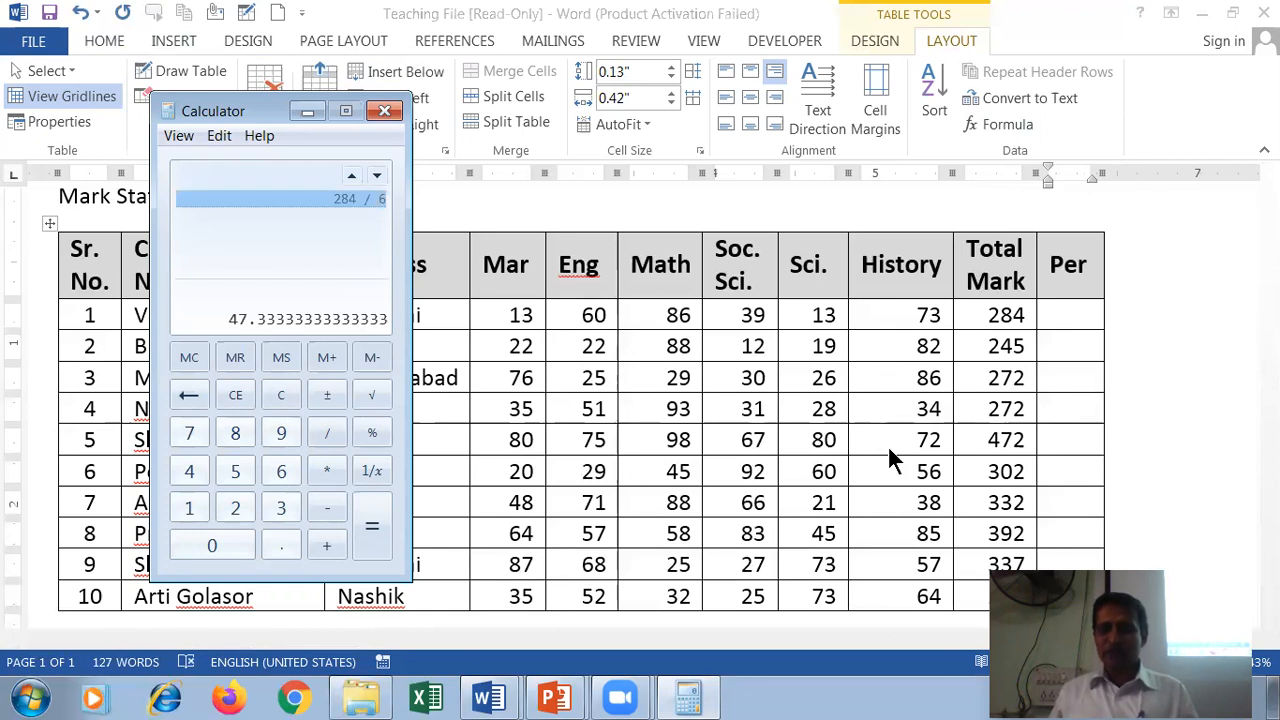
pyautogui.click(1047, 314)
pyautogui.write('47.33')
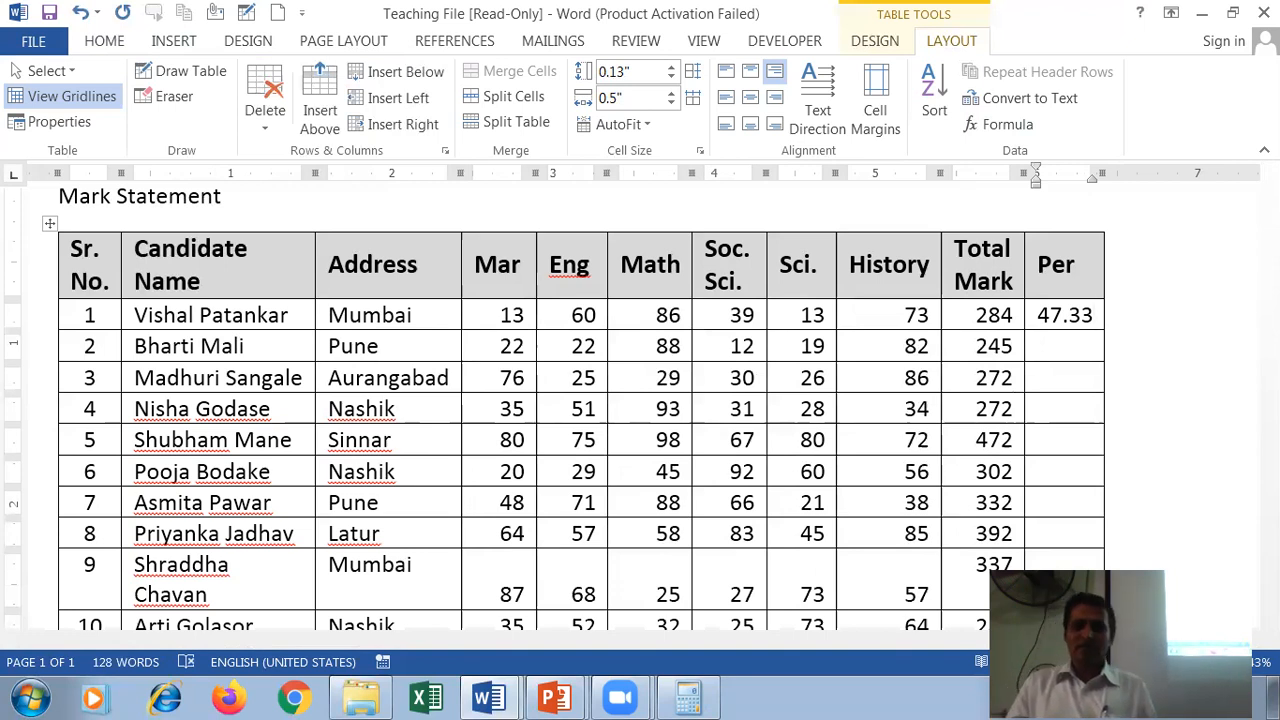
pyautogui.press('Down')
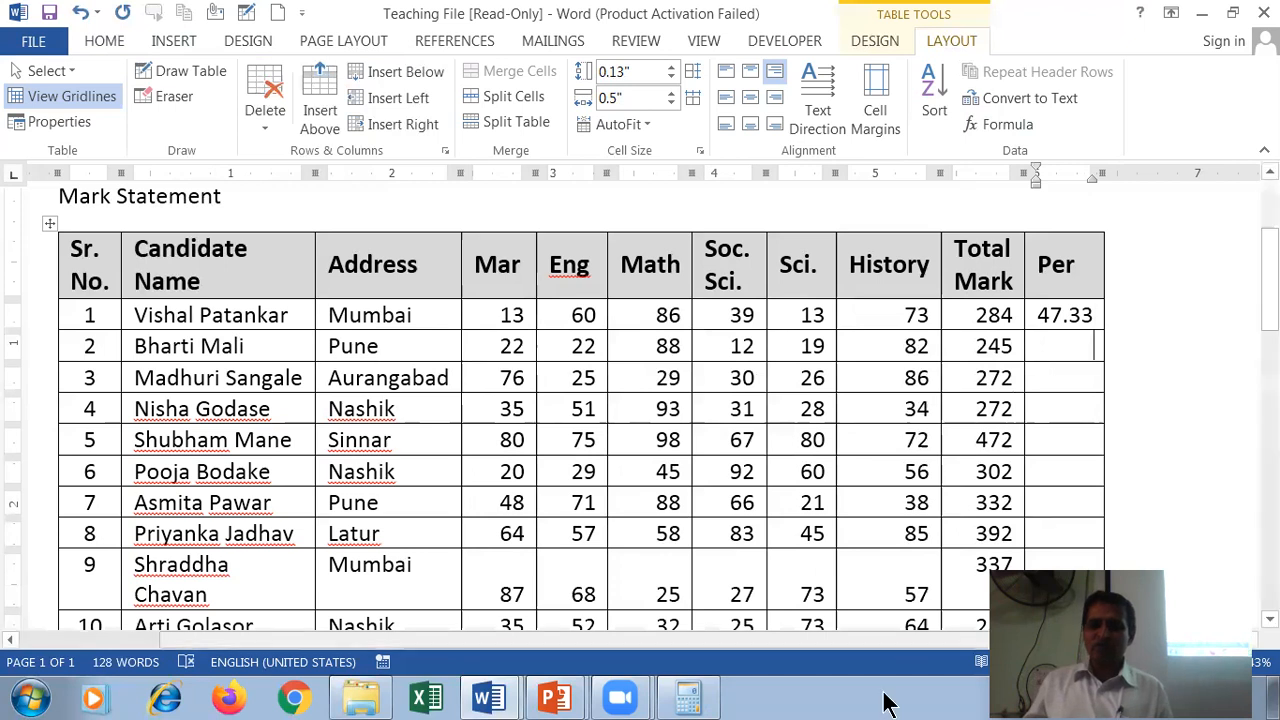
# Compute 245/6 in Calculator and enter 40.83 in row 2's Per cell
pyautogui.click(688, 700)
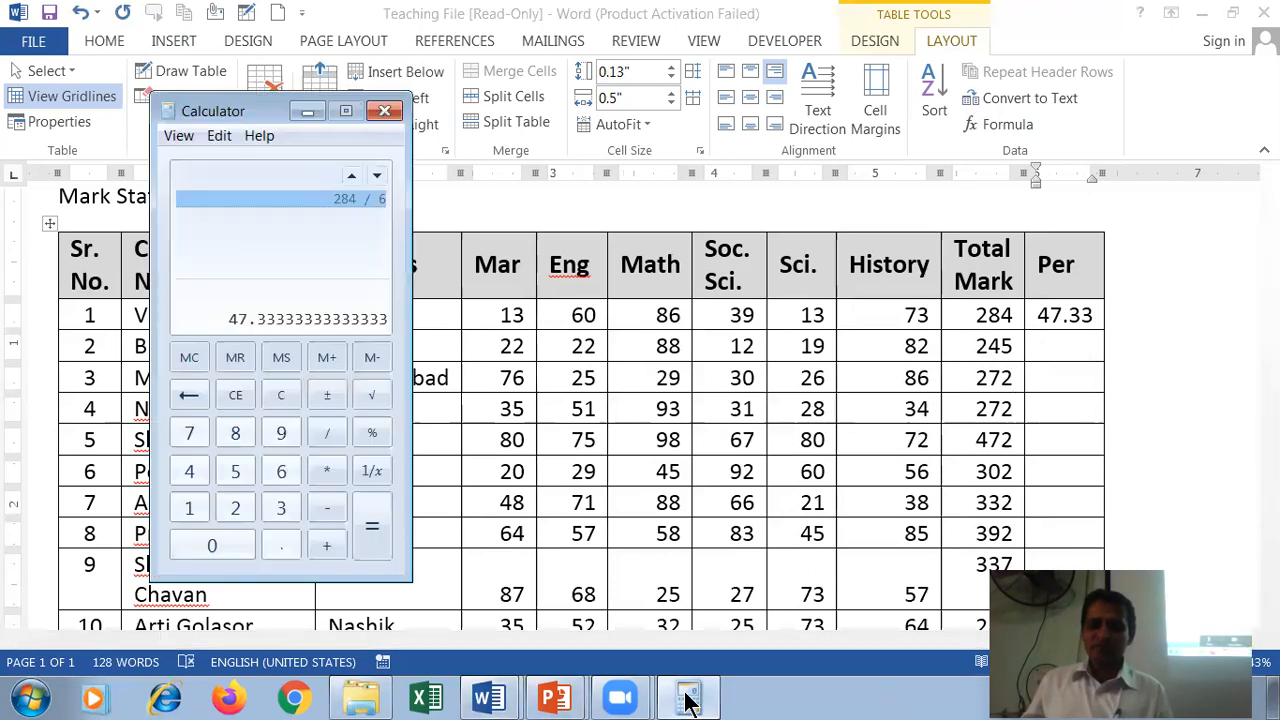
pyautogui.write('4')
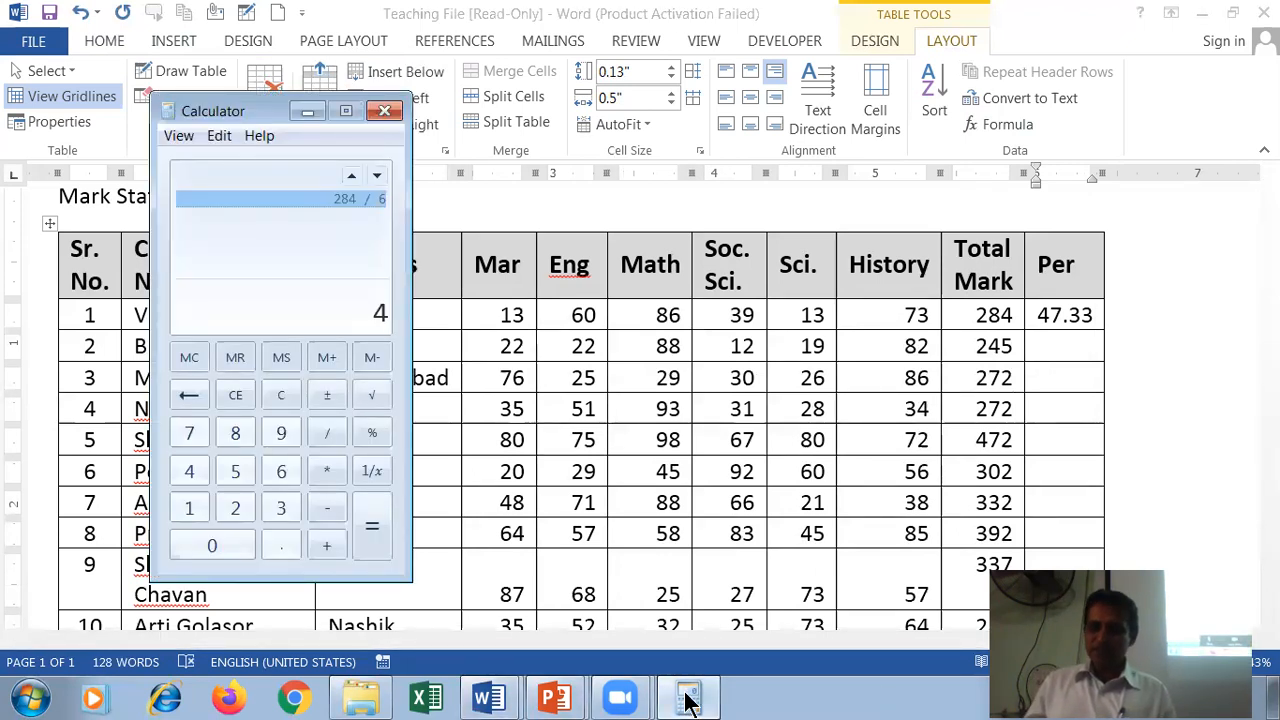
pyautogui.press('BackSpace')
pyautogui.write('245 / 3')
pyautogui.press('BackSpace')
pyautogui.write('6')
pyautogui.press('Return')
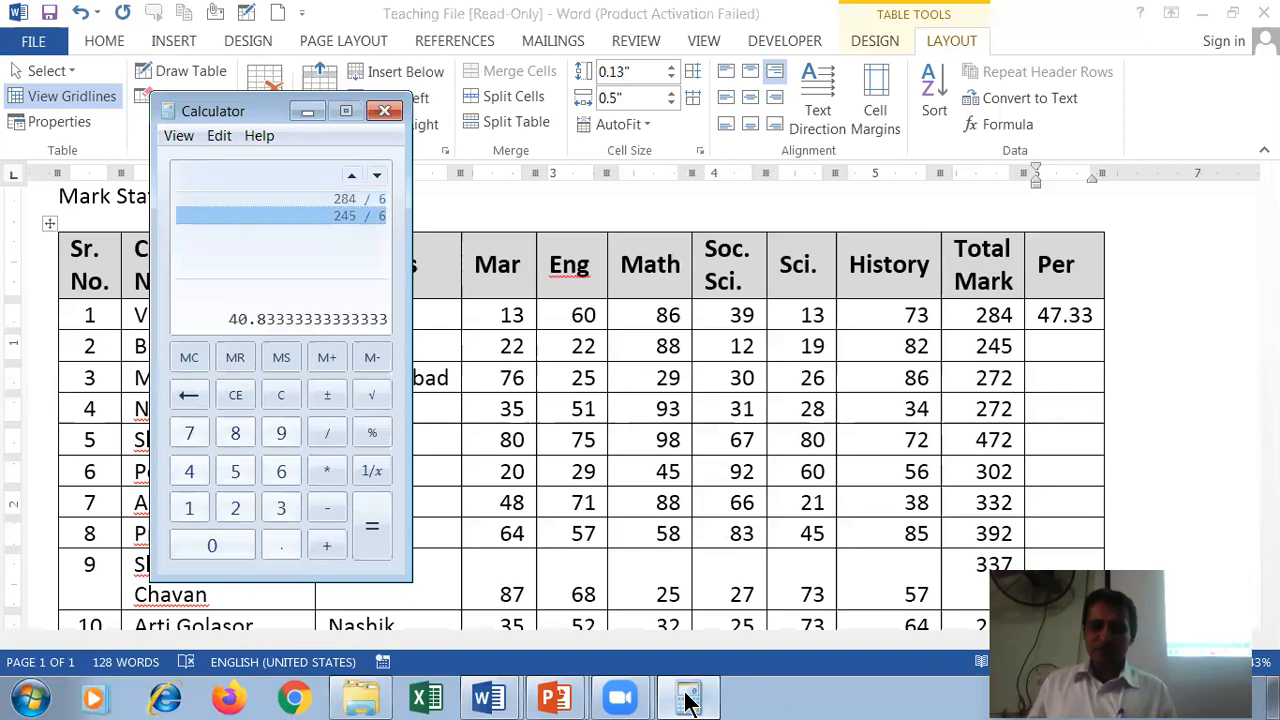
pyautogui.click(1047, 344)
pyautogui.write('40.83')
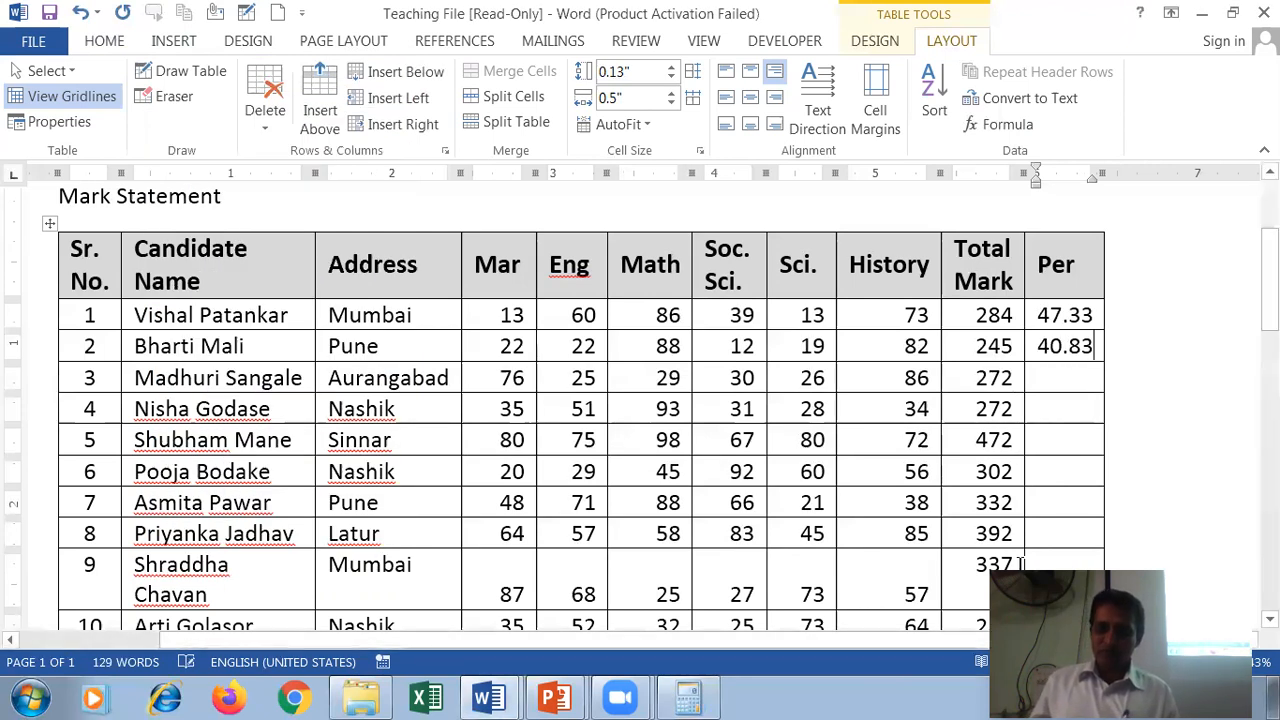
# Compute 272/6 and enter 45.33 in the Per cells of rows 3 and 4
pyautogui.hotkey('alt', 'Tab')
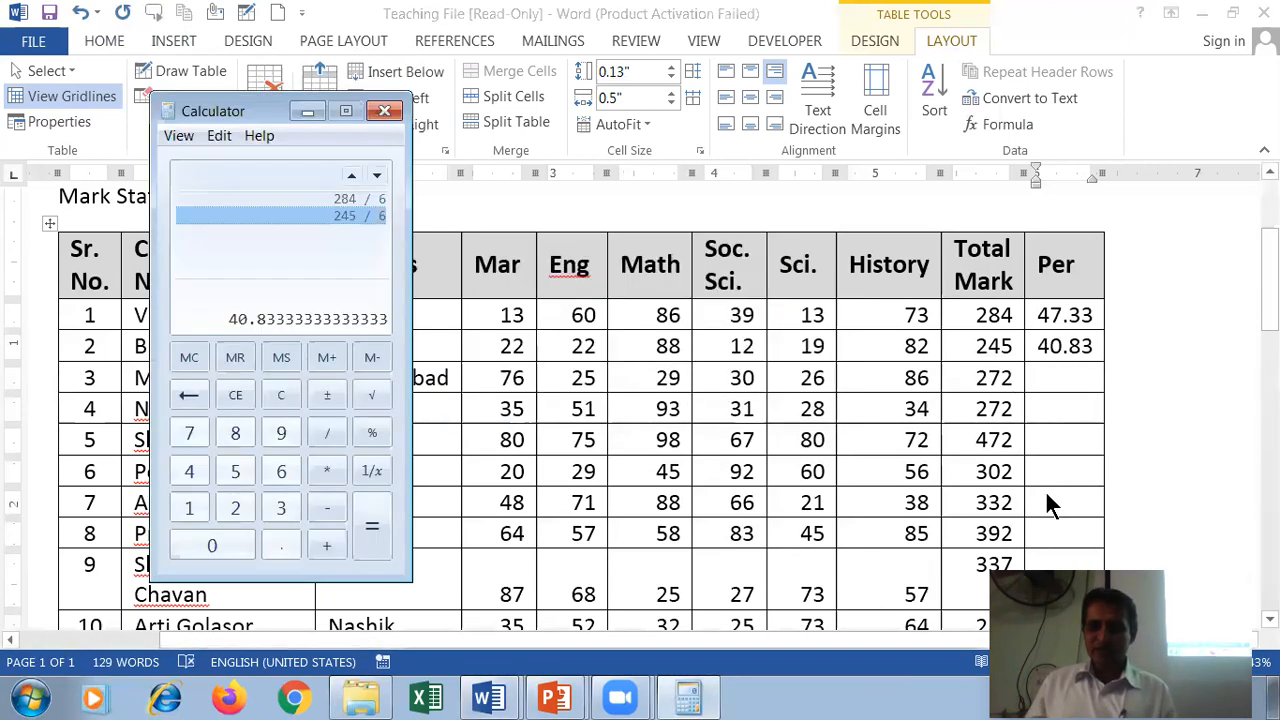
pyautogui.write('272 / ')
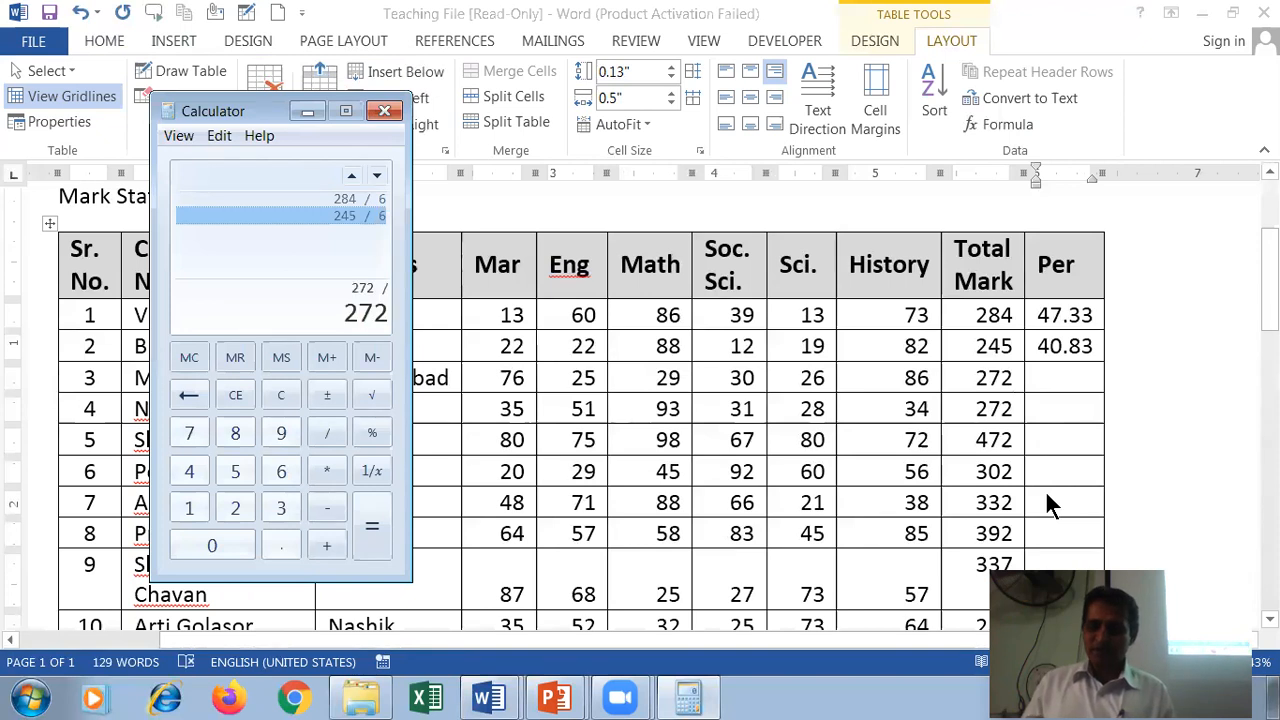
pyautogui.write('6')
pyautogui.press('Return')
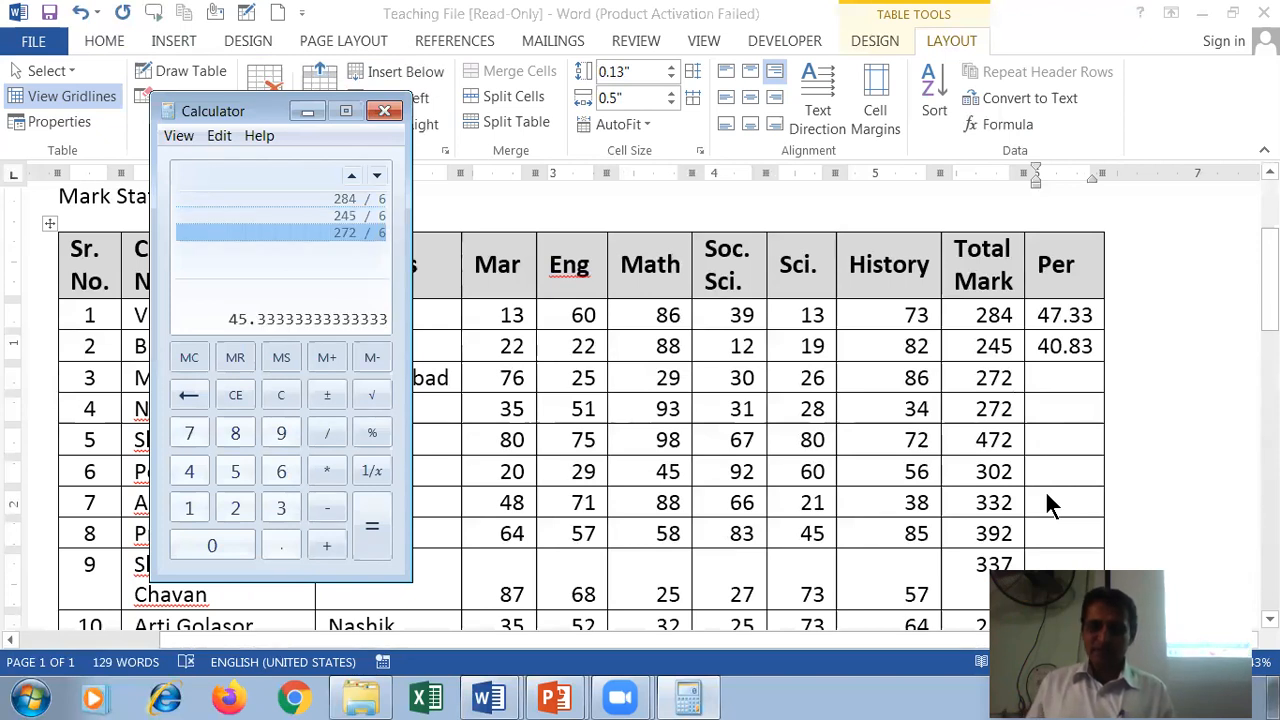
pyautogui.hotkey('alt', 'Tab')
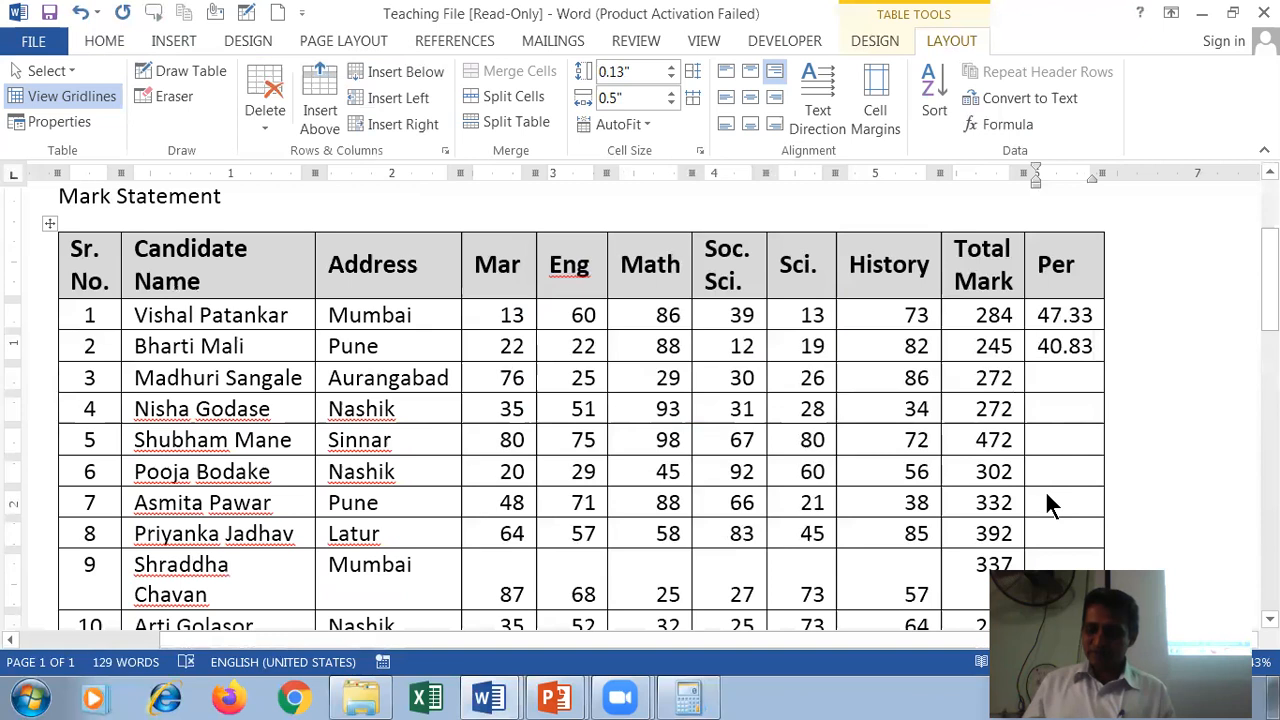
pyautogui.write('45.33')
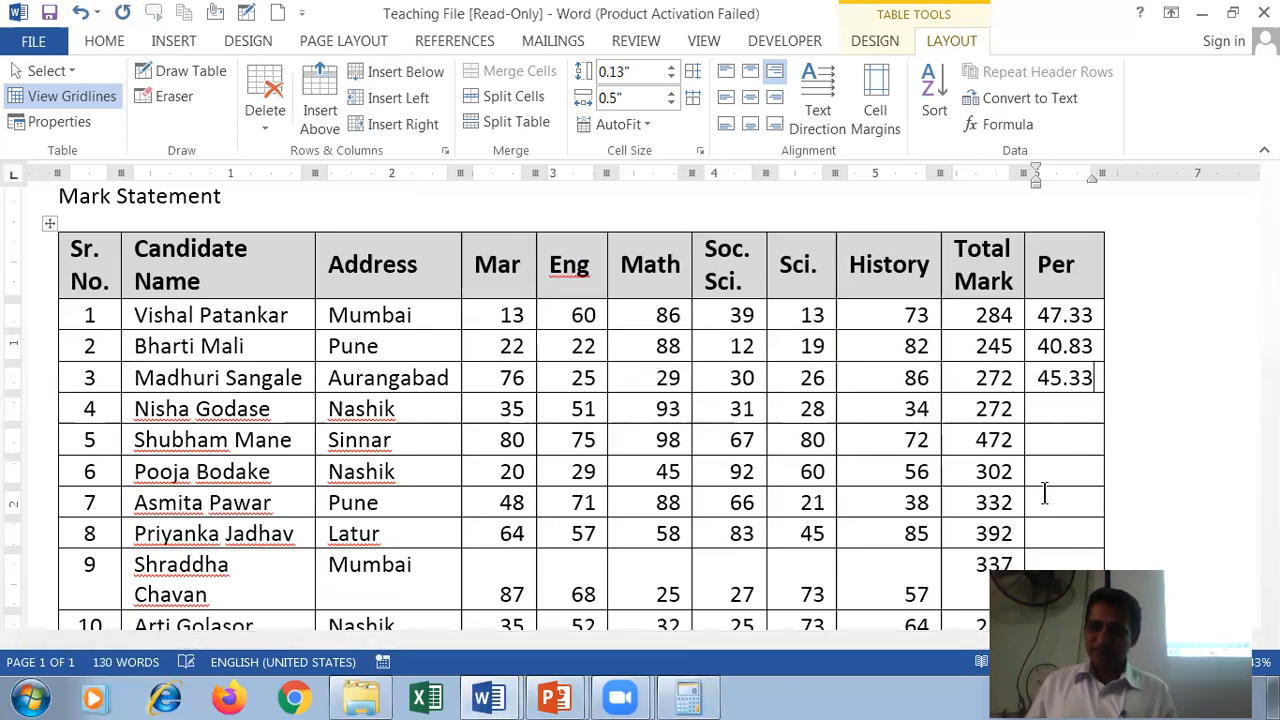
pyautogui.hotkey('alt', 'Tab')
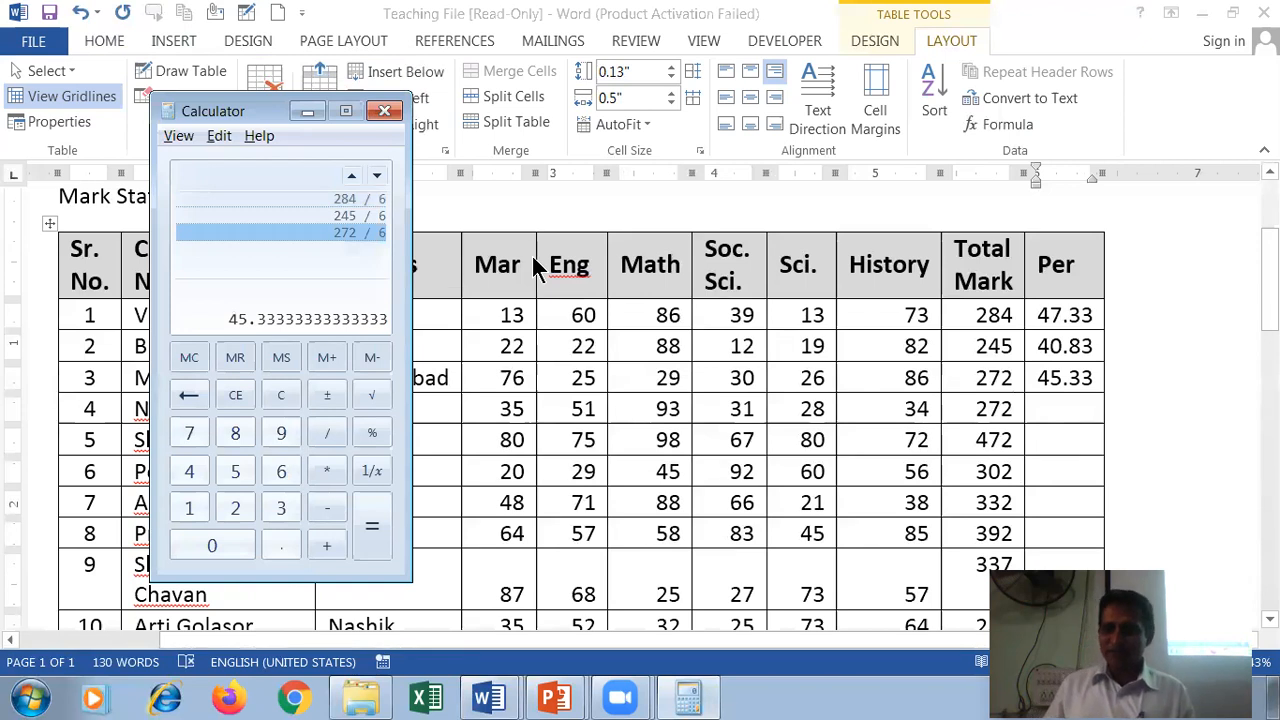
pyautogui.hotkey('alt', 'Tab')
pyautogui.write('45.33')
pyautogui.press('Right')
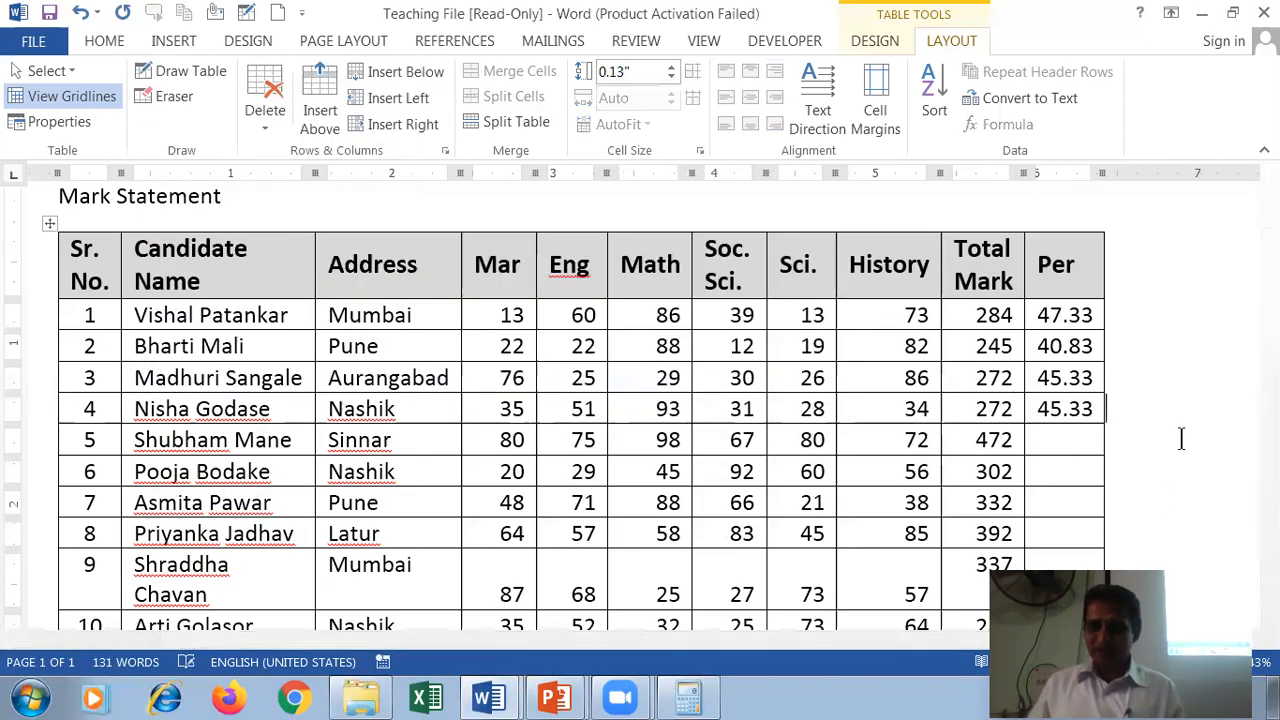
pyautogui.press('Down')
pyautogui.write('45.33')
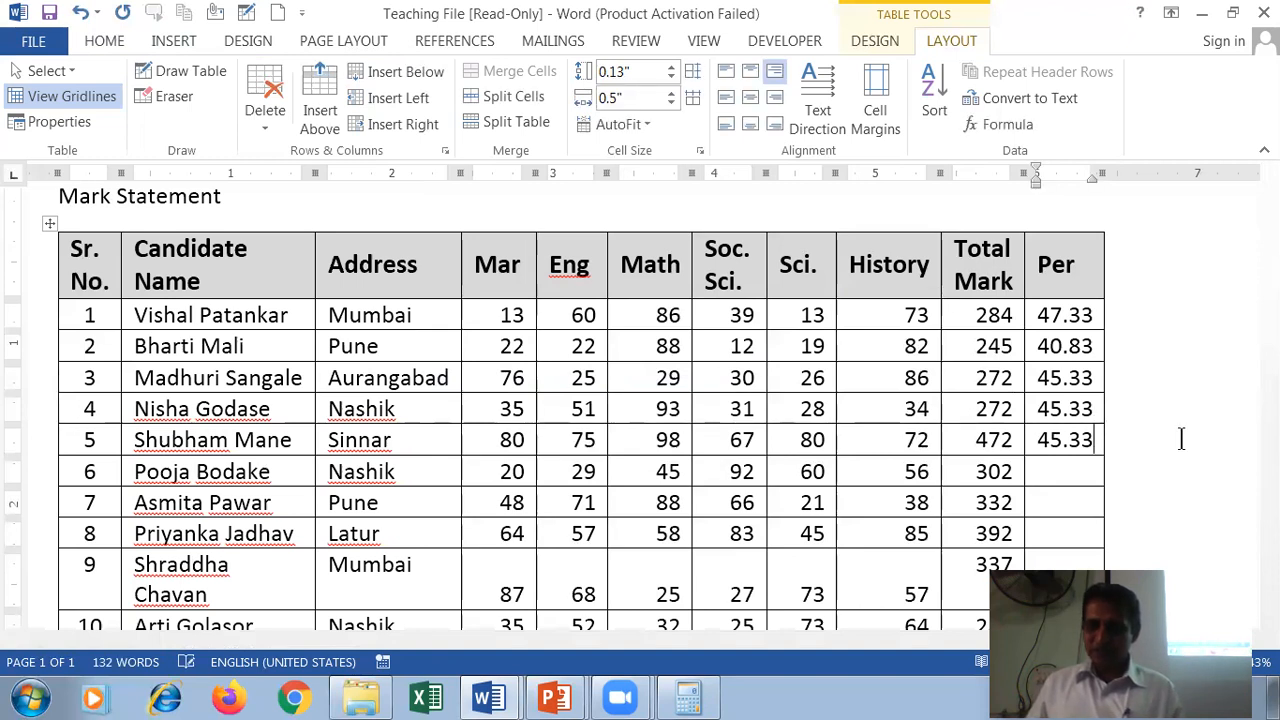
# Compute 472/6 in Calculator and enter 78.67 as row 5's percentage
pyautogui.press('Down')
pyautogui.hotkey('alt', 'Tab')
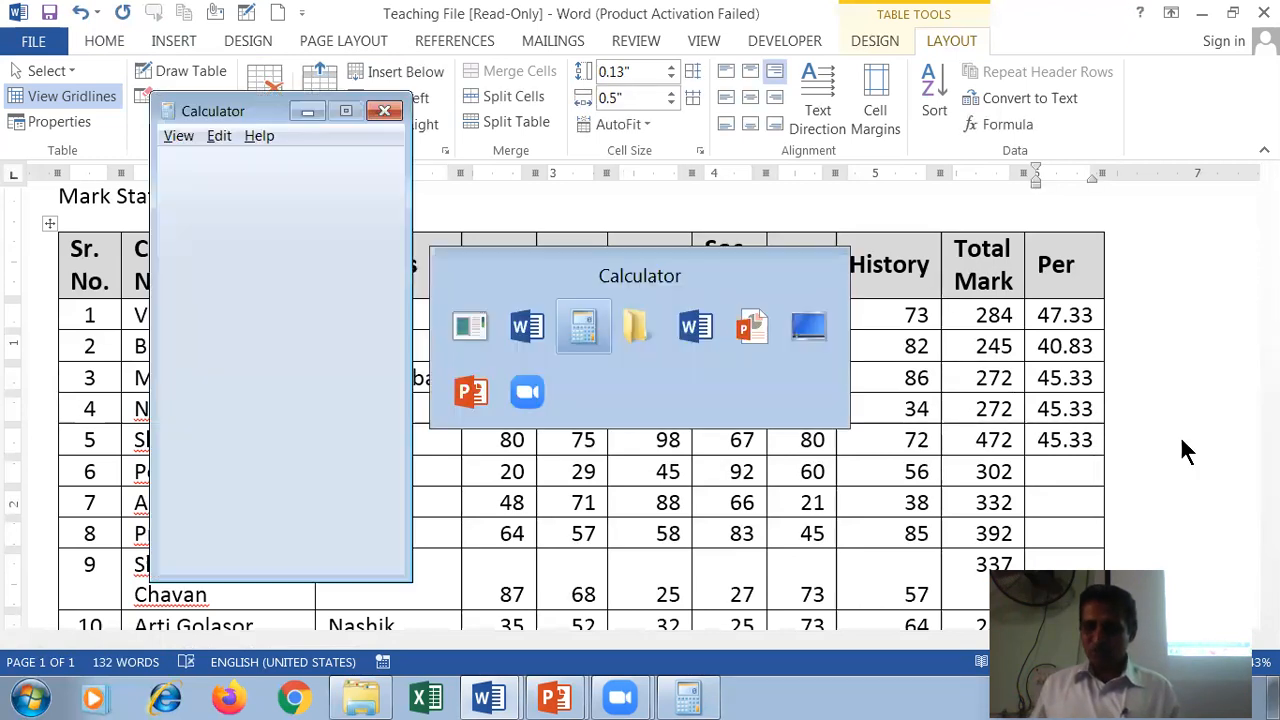
pyautogui.hotkey('alt', 'Tab')
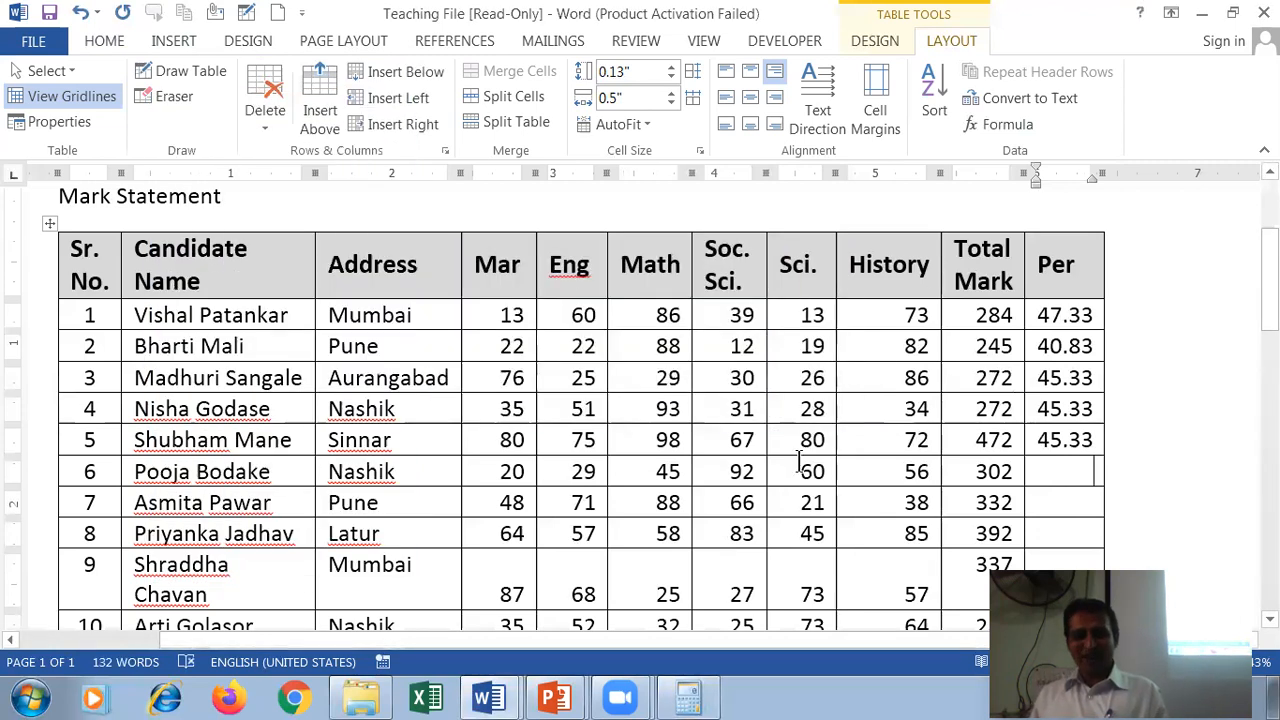
pyautogui.hotkey('alt', 'Tab')
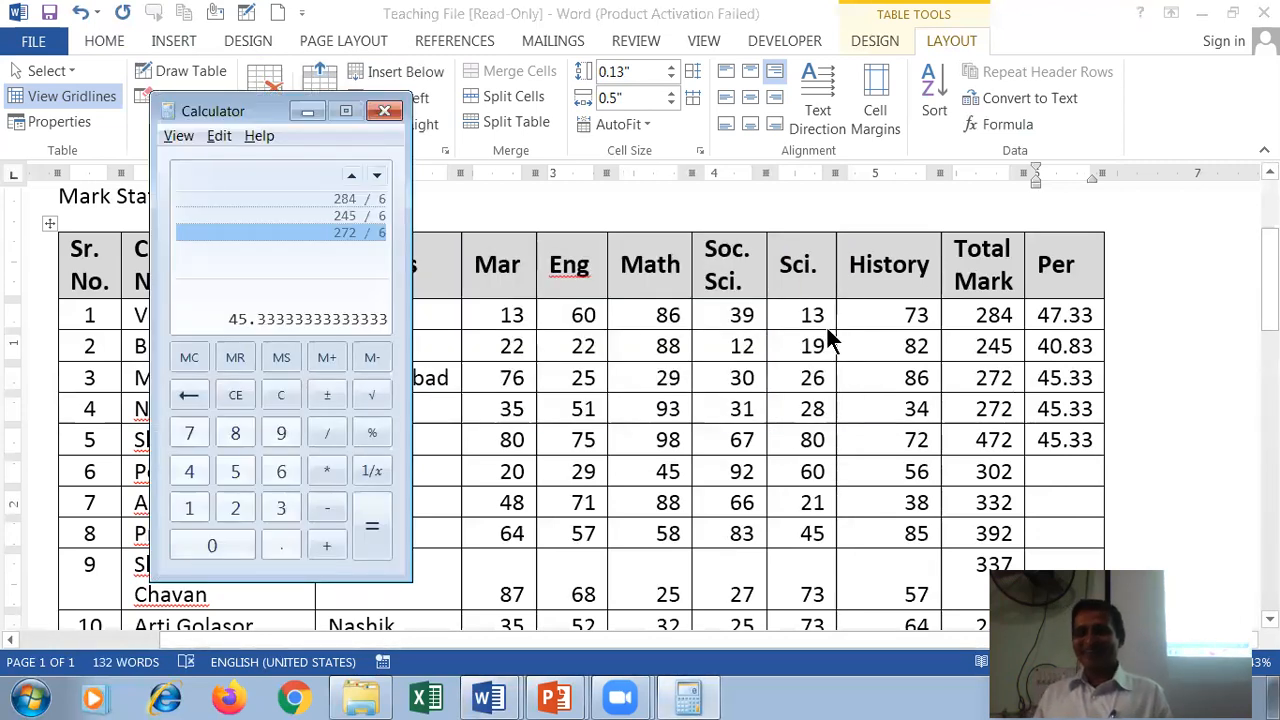
pyautogui.write('47')
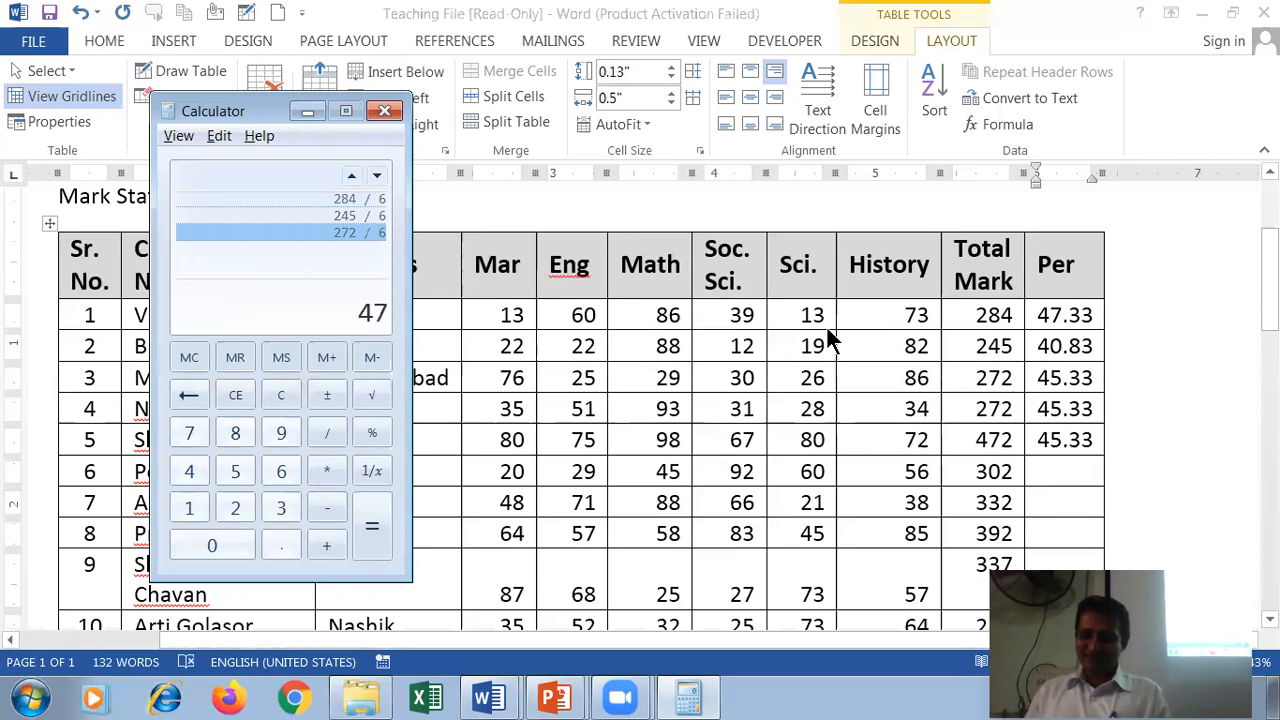
pyautogui.write('2 / 6')
pyautogui.press('Return')
pyautogui.hotkey('alt', 'Tab')
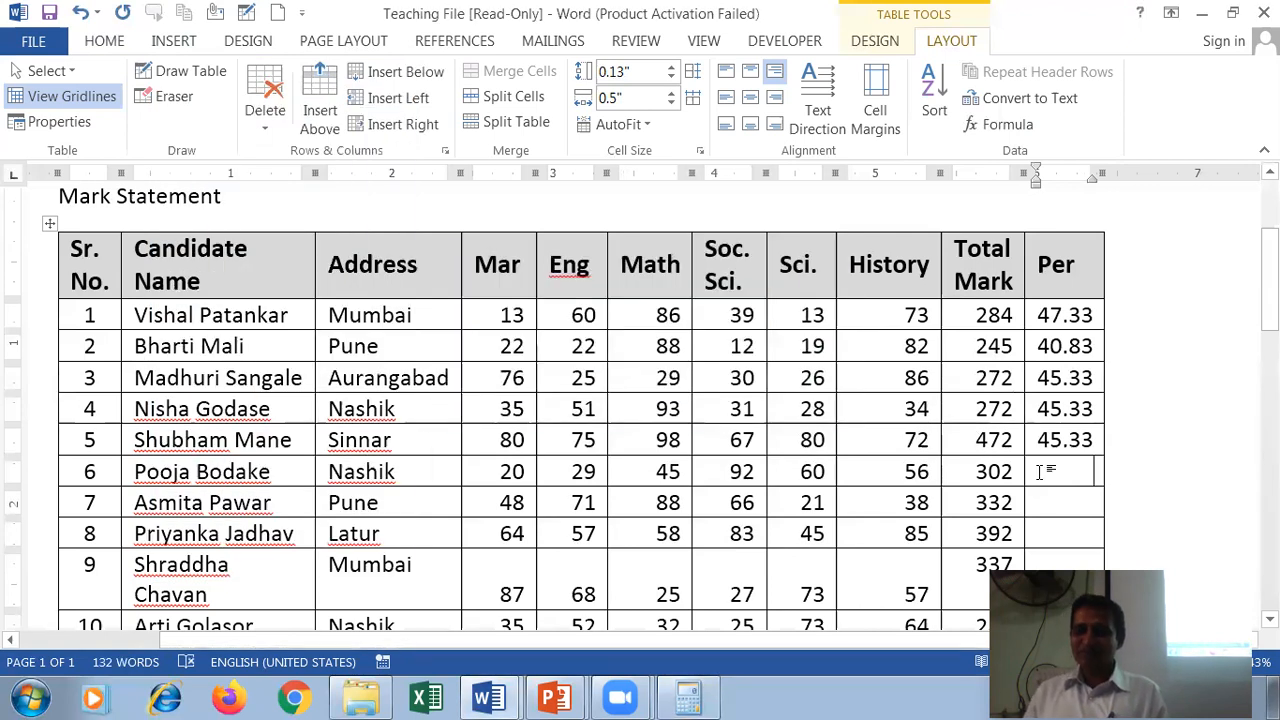
pyautogui.hotkey('alt', 'Tab')
pyautogui.hotkey('alt', 'Tab')
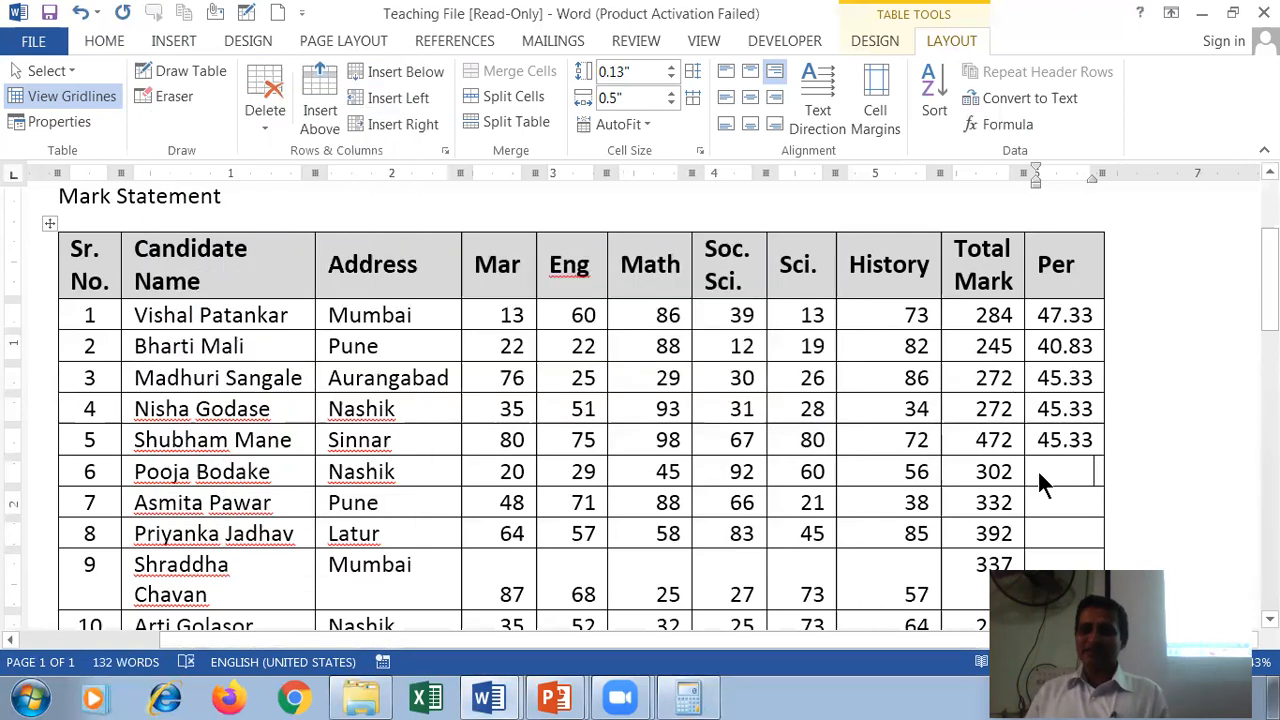
pyautogui.write('78.67')
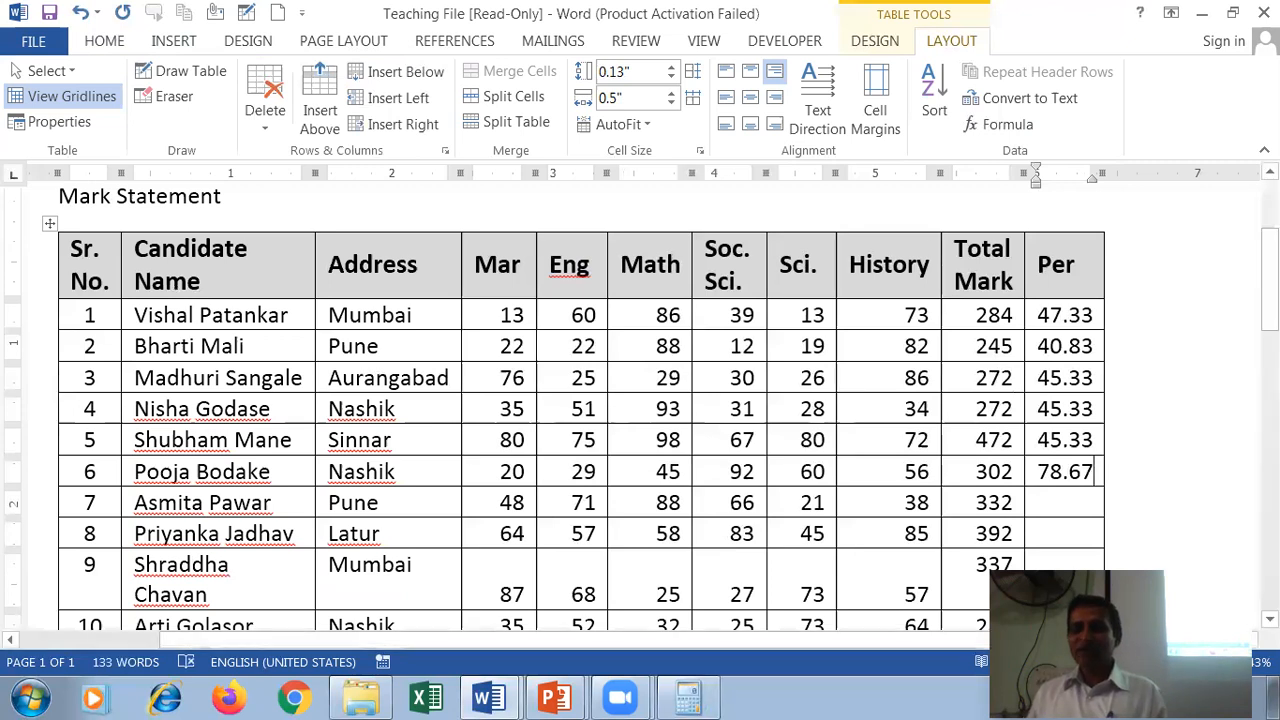
pyautogui.click(1032, 448)
pyautogui.write('78.67')
# Compute 302/6 and replace row 6's Per value with 50.33
pyautogui.click(1029, 475)
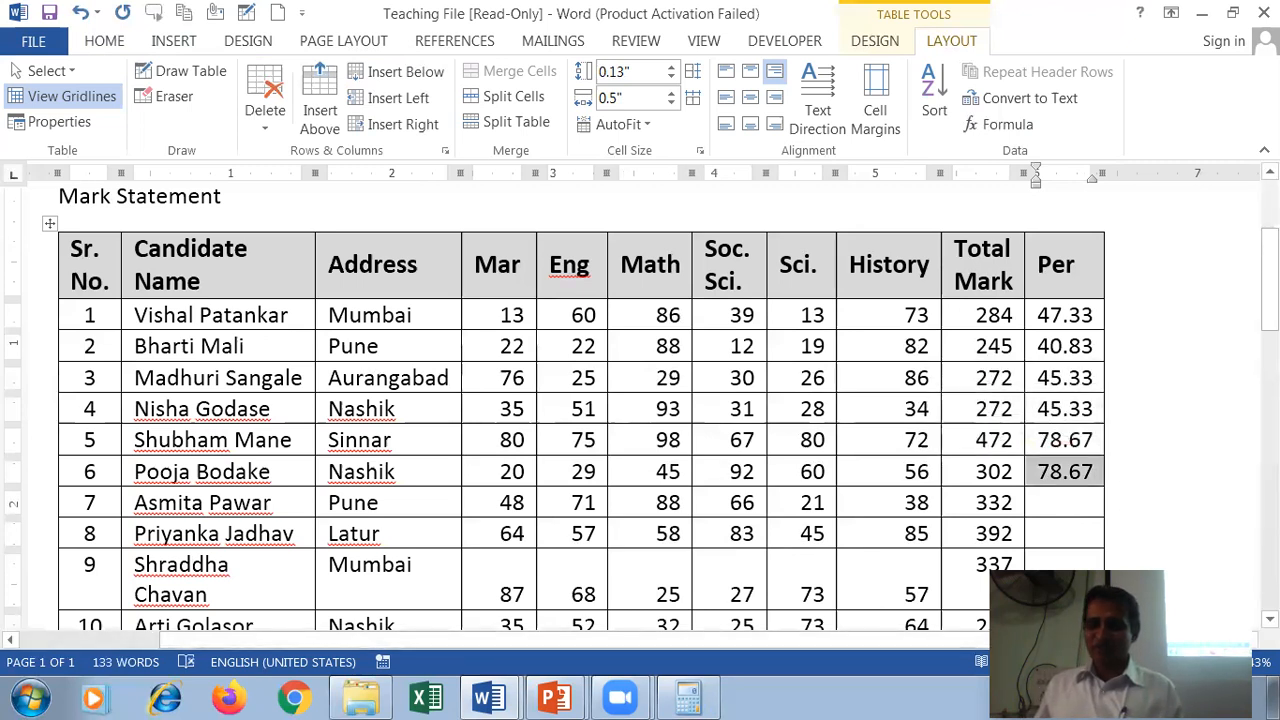
pyautogui.hotkey('alt', 'Tab')
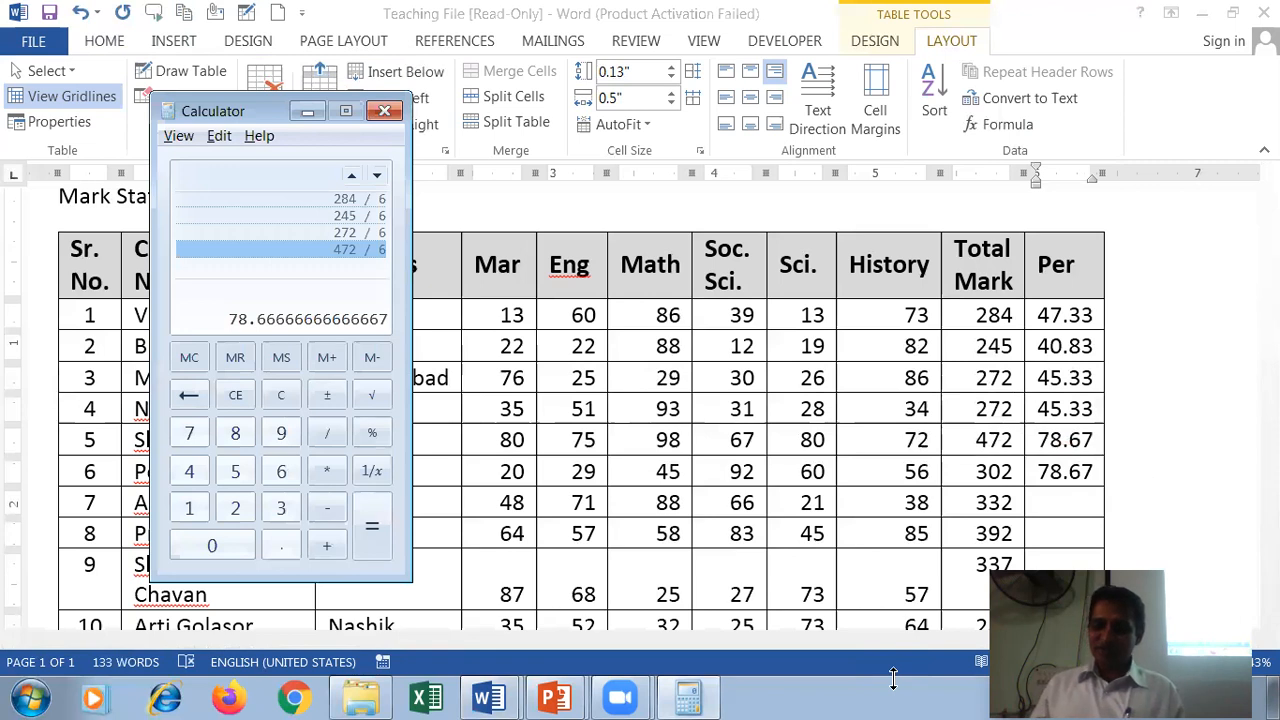
pyautogui.write('302/6')
pyautogui.press('Return')
pyautogui.hotkey('alt', 'Tab')
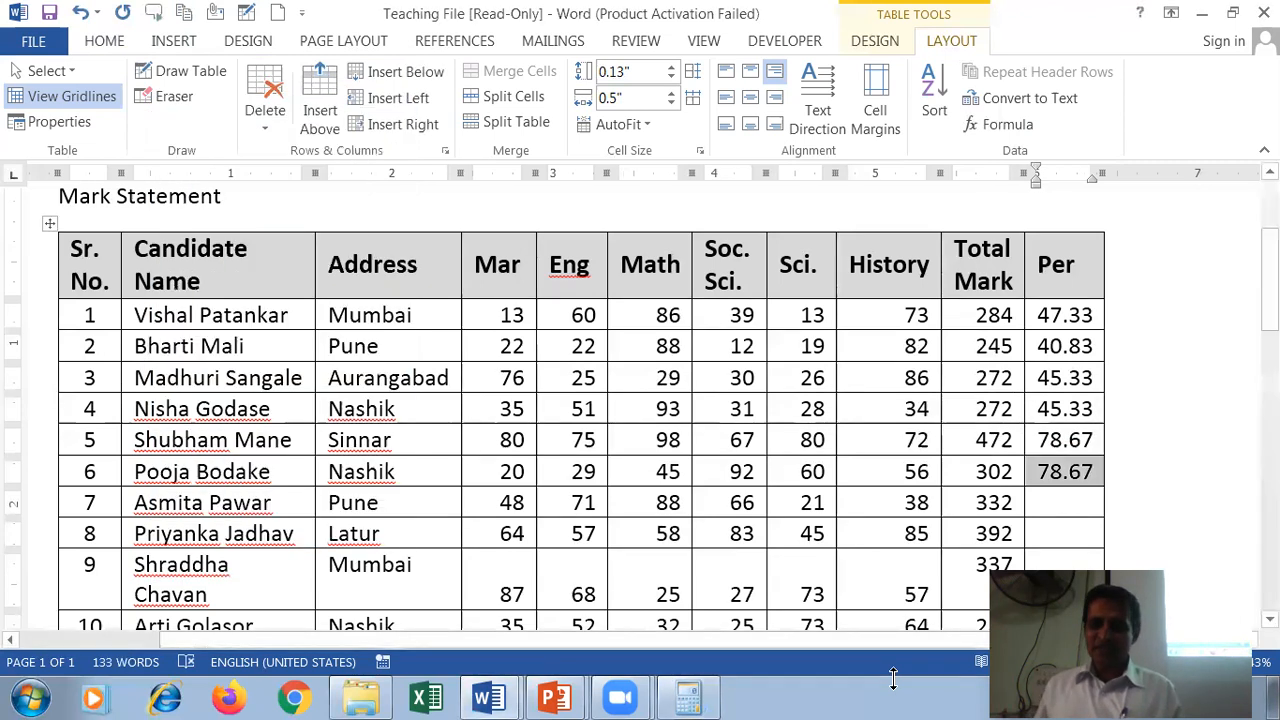
pyautogui.click(1078, 502)
pyautogui.click(1027, 478)
pyautogui.press('Delete')
pyautogui.write('50.33')
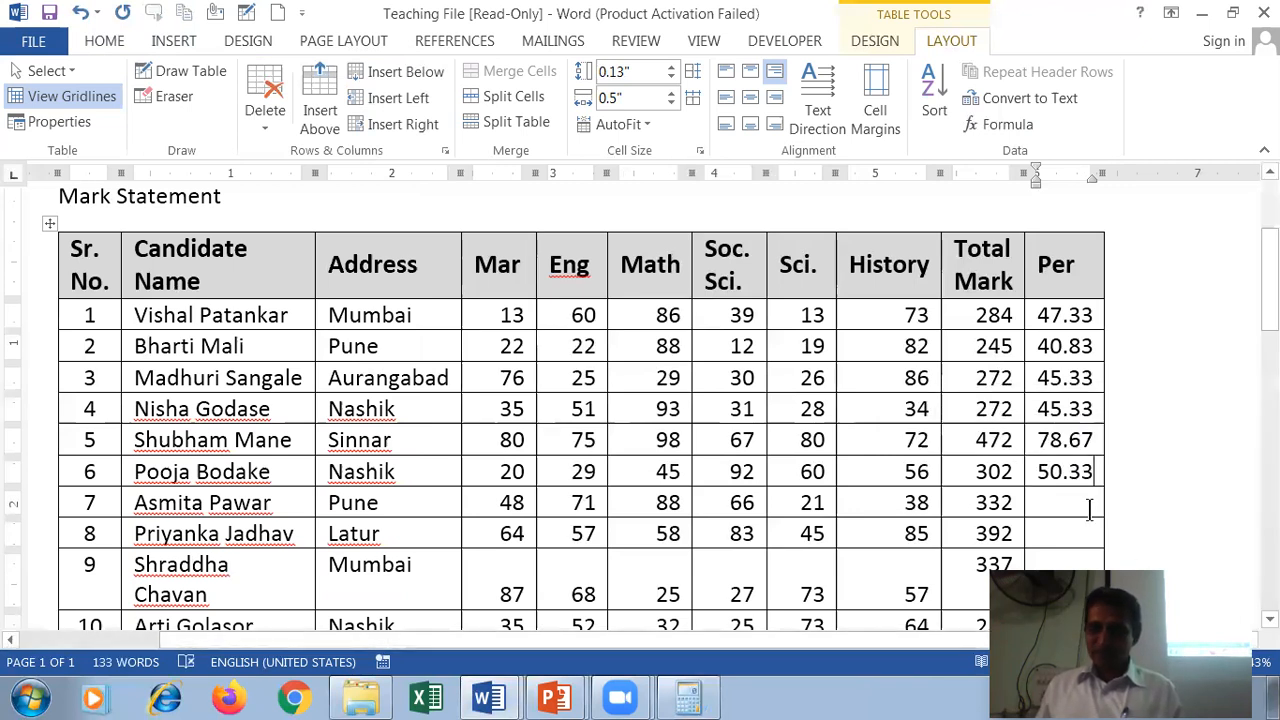
# Compute 332/6 and 392/6, entering 55.33 and 65.33 in rows 7 and 8
pyautogui.hotkey('alt', 'Tab')
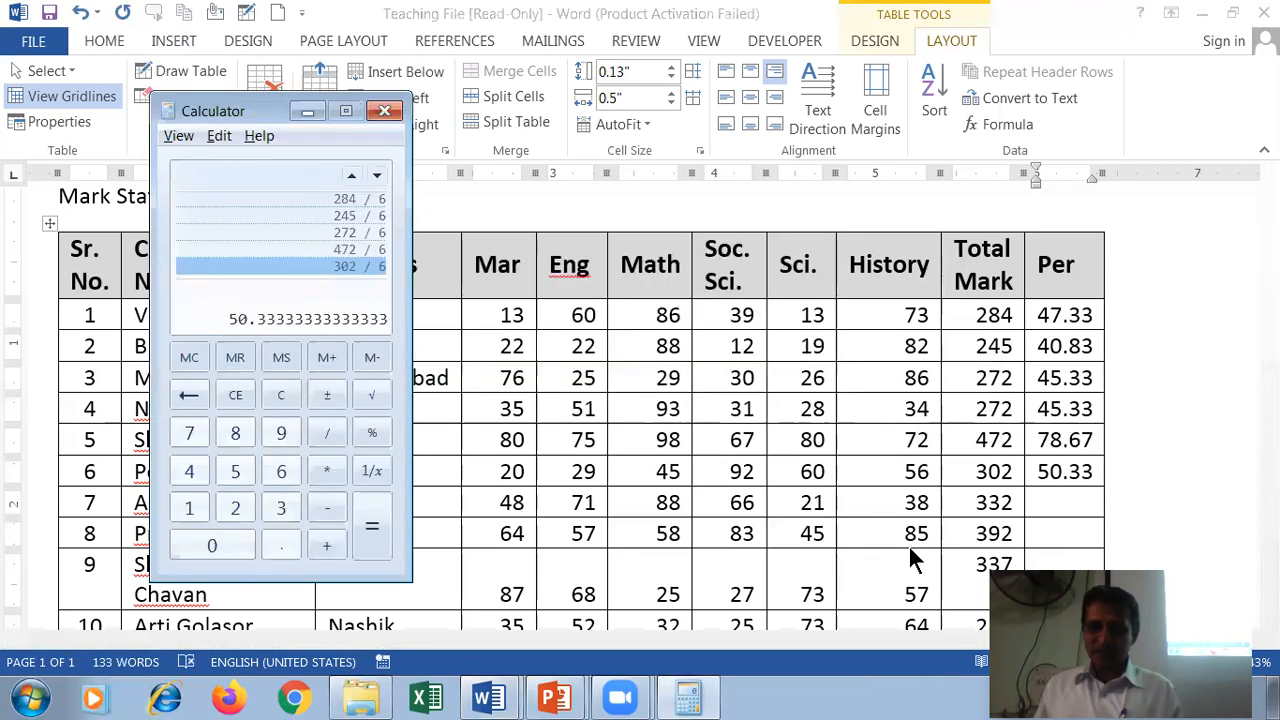
pyautogui.write('332 ')
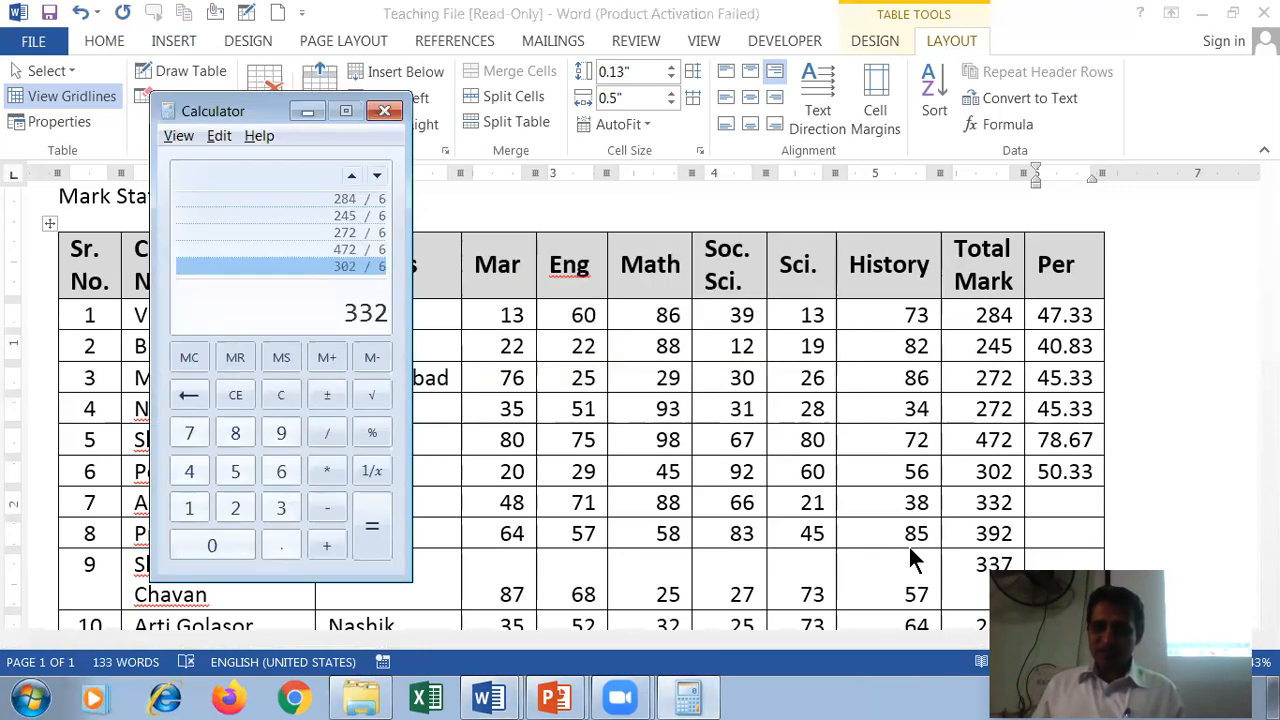
pyautogui.write('/ 6')
pyautogui.press('Return')
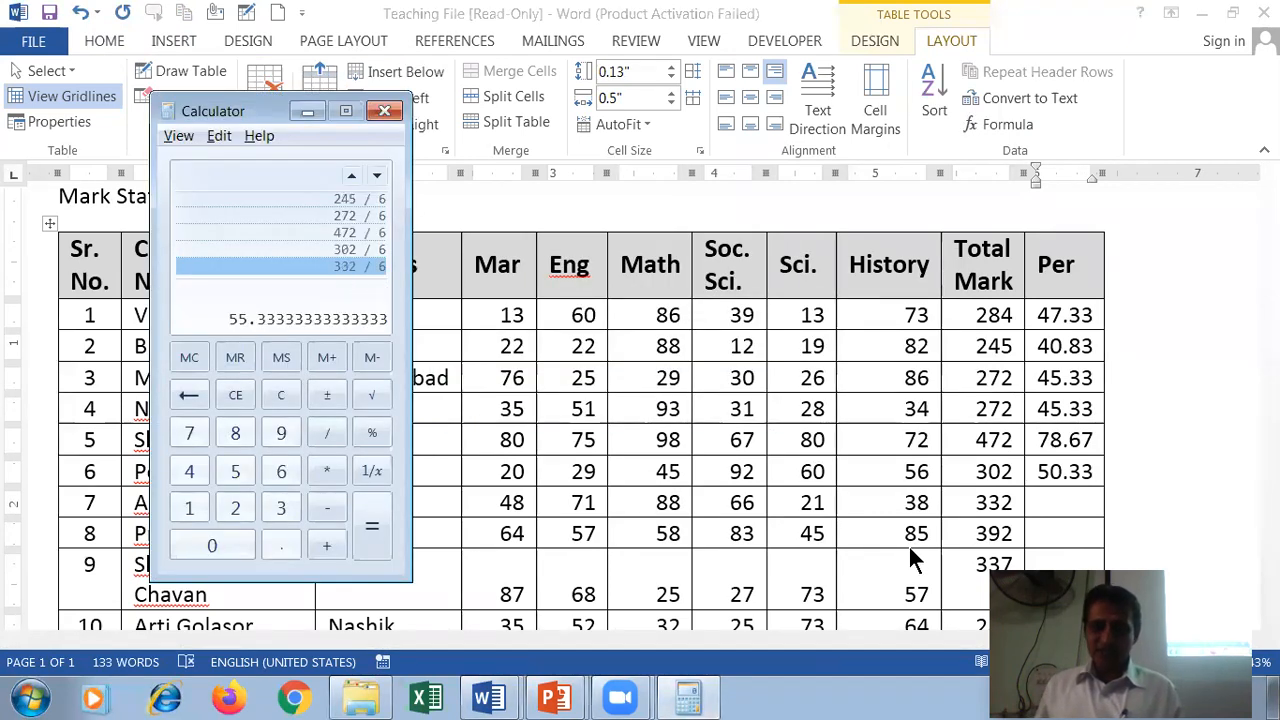
pyautogui.click(1060, 500)
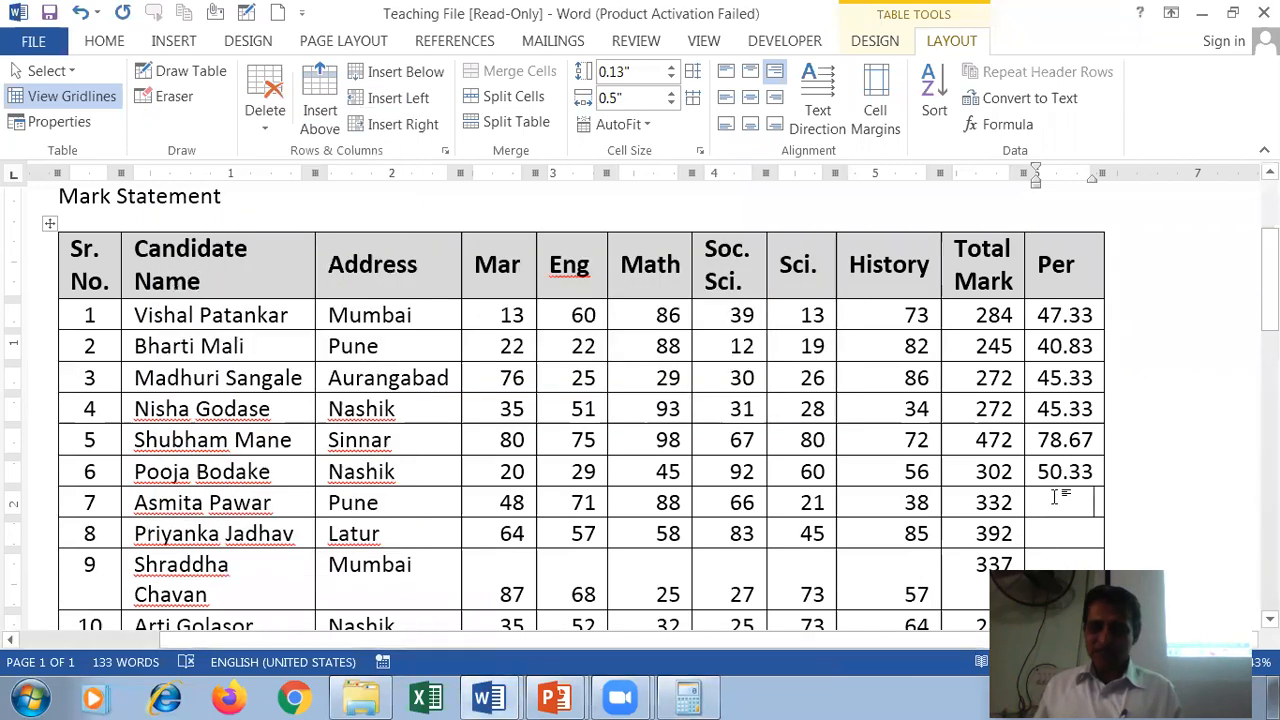
pyautogui.write('55.33')
pyautogui.click(1068, 530)
pyautogui.hotkey('alt', 'Tab')
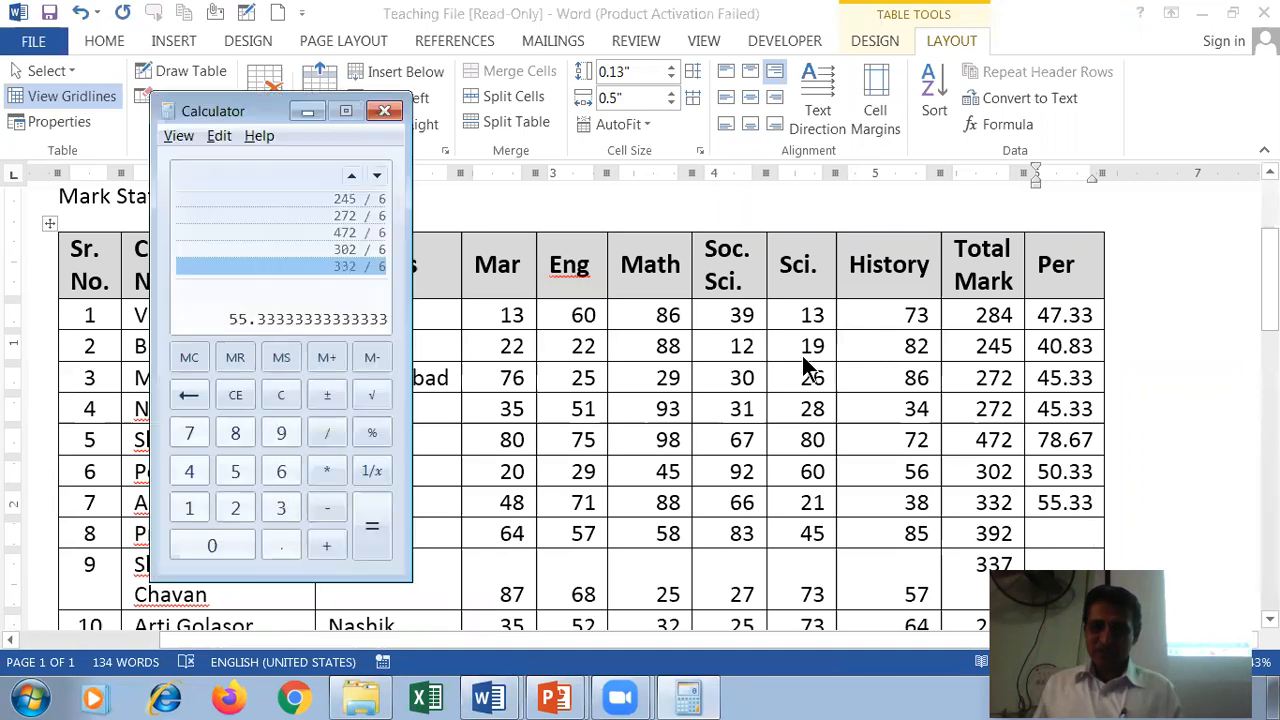
pyautogui.write('3')
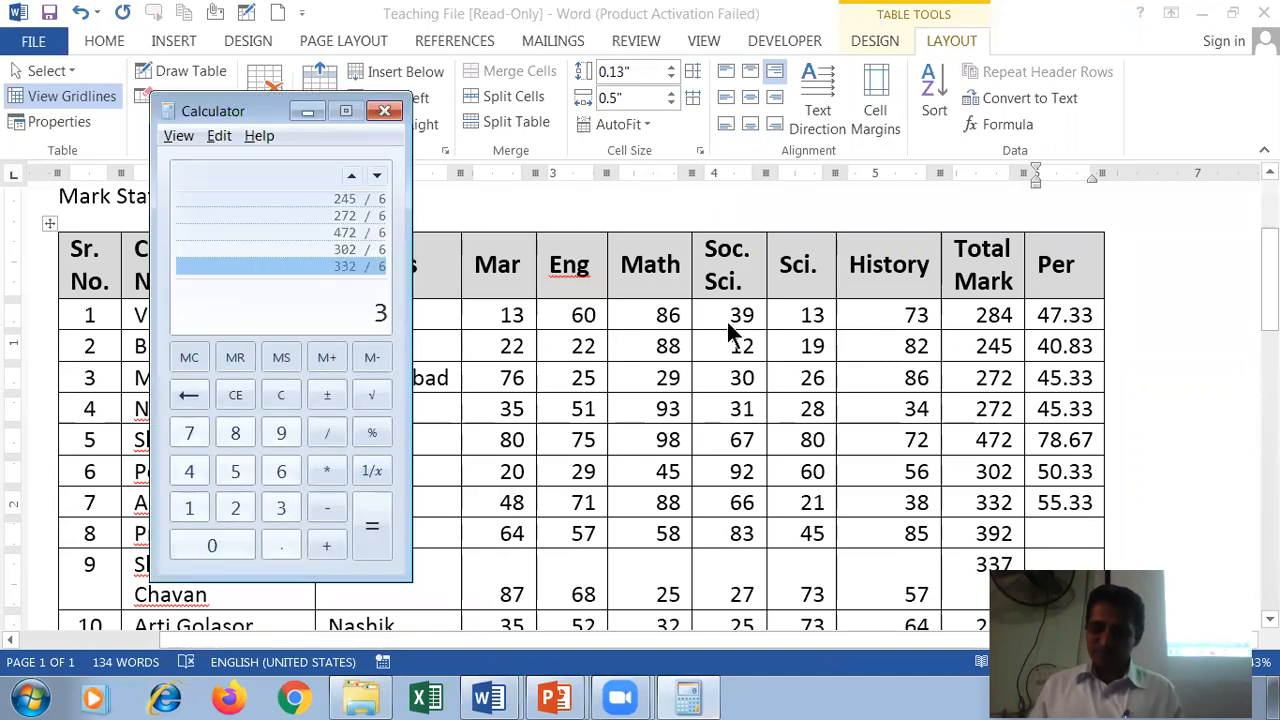
pyautogui.write('92/6')
pyautogui.press('Return')
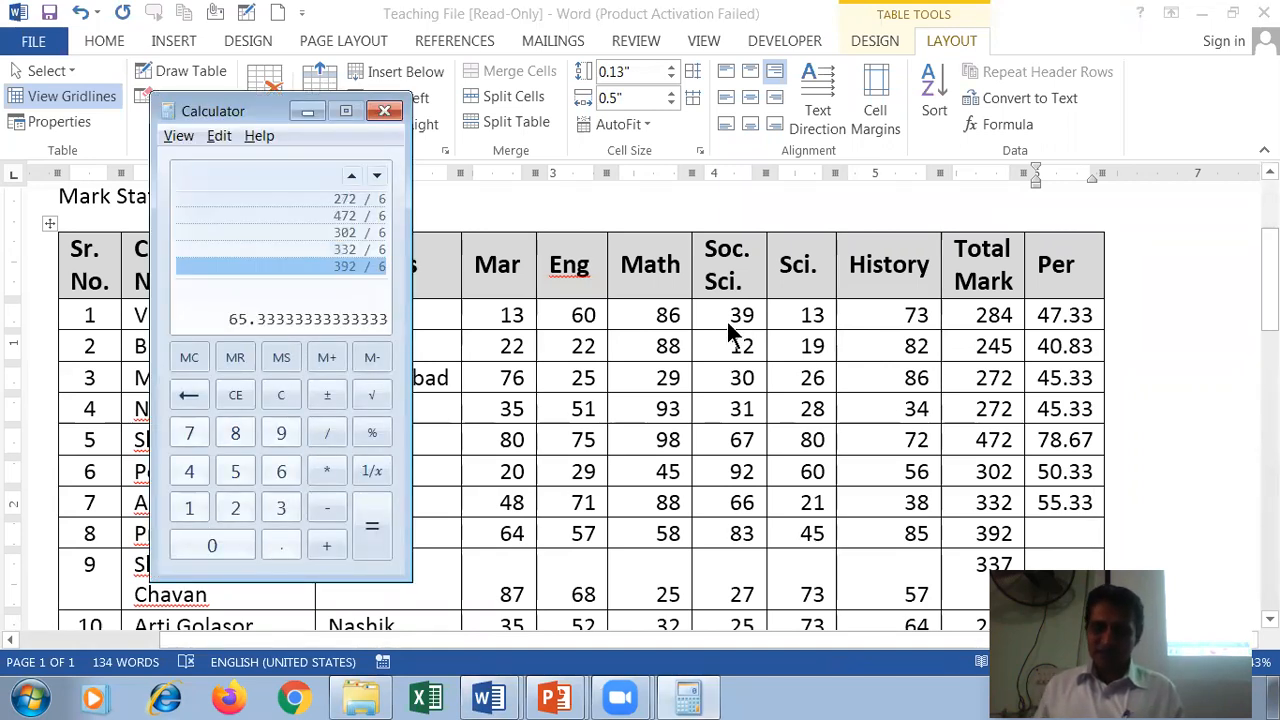
pyautogui.click(1067, 536)
pyautogui.write('65.33')
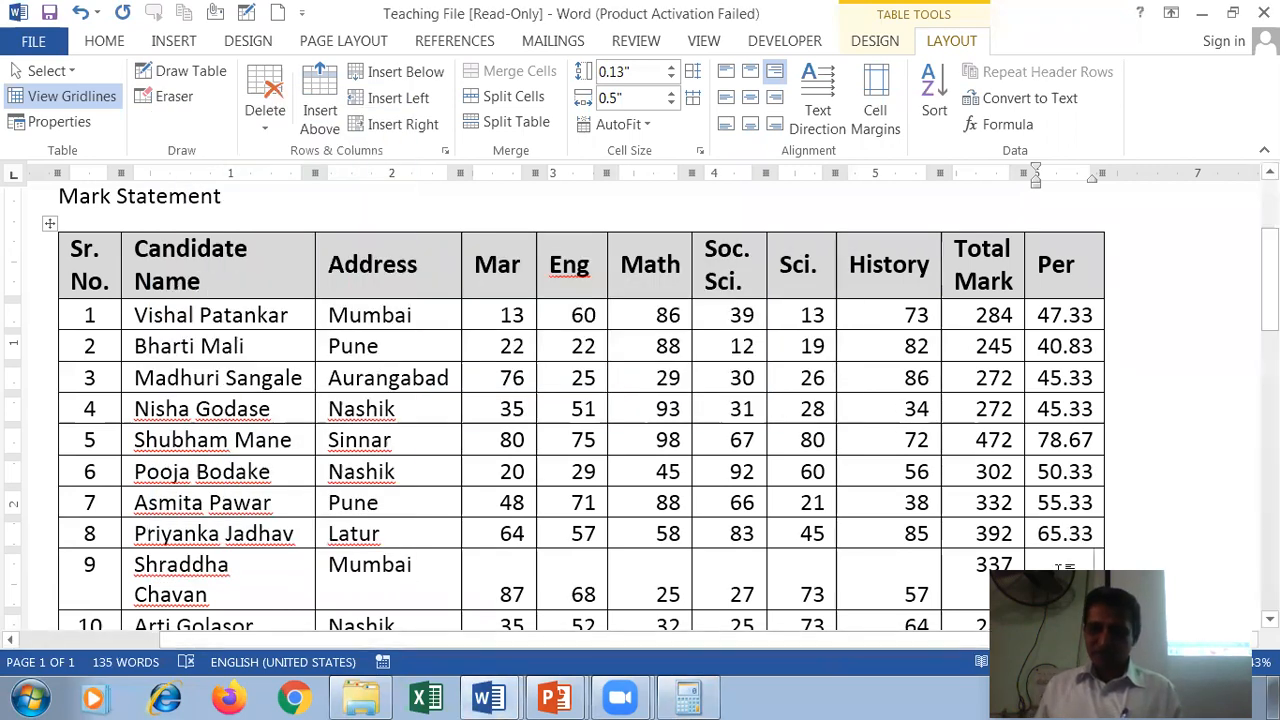
# Compute 337/6 and enter 56.17 in row 9's Per cell
pyautogui.click(1064, 567)
pyautogui.click(688, 698)
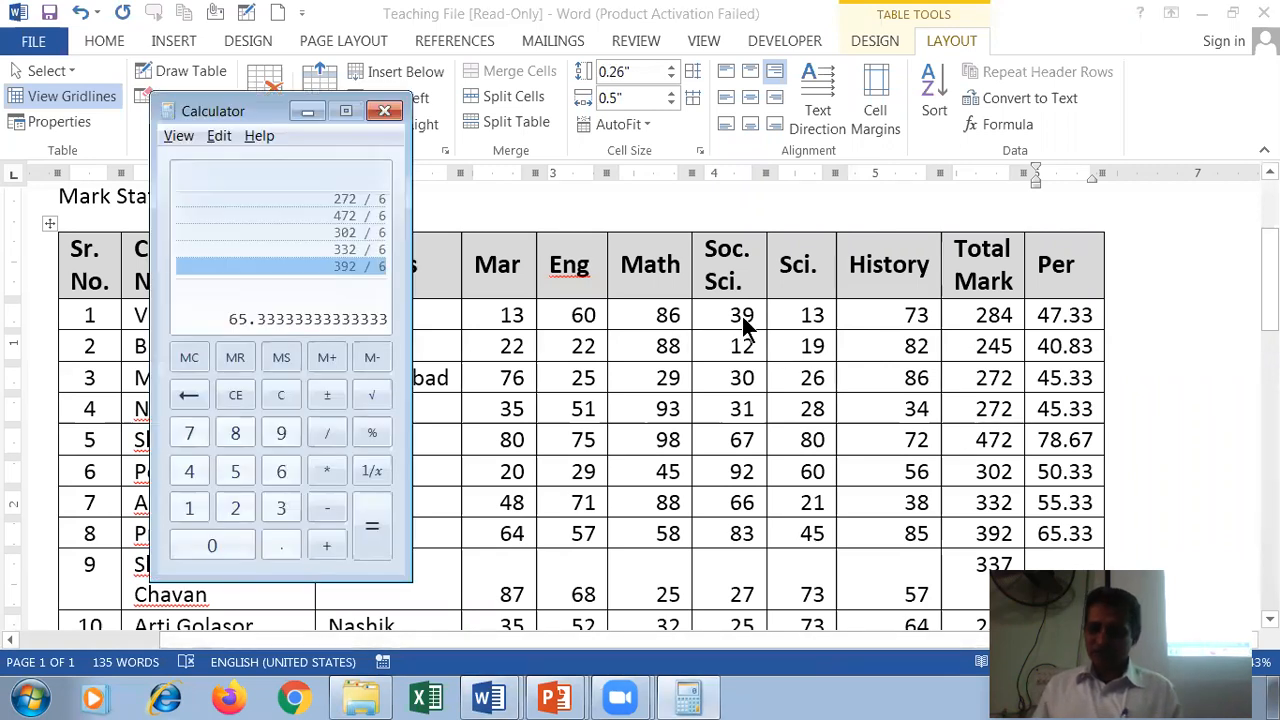
pyautogui.write('337 / 6')
pyautogui.press('Return')
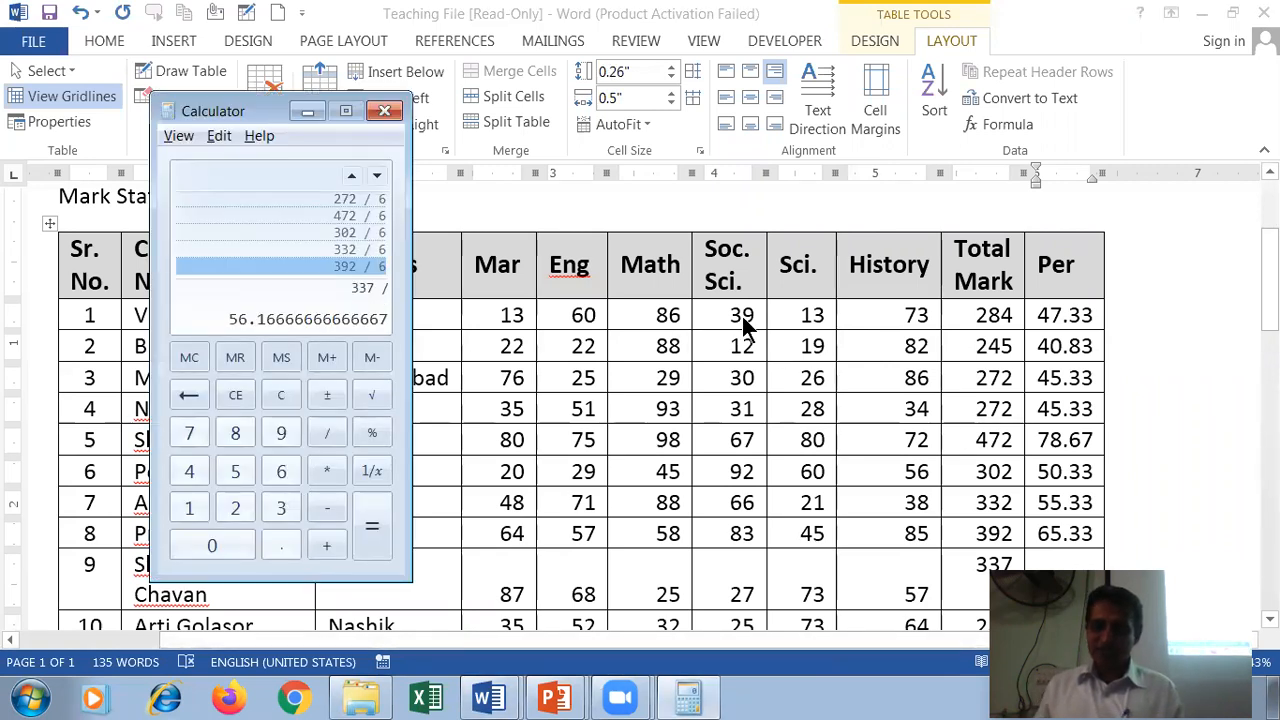
pyautogui.hotkey('alt', 'Tab')
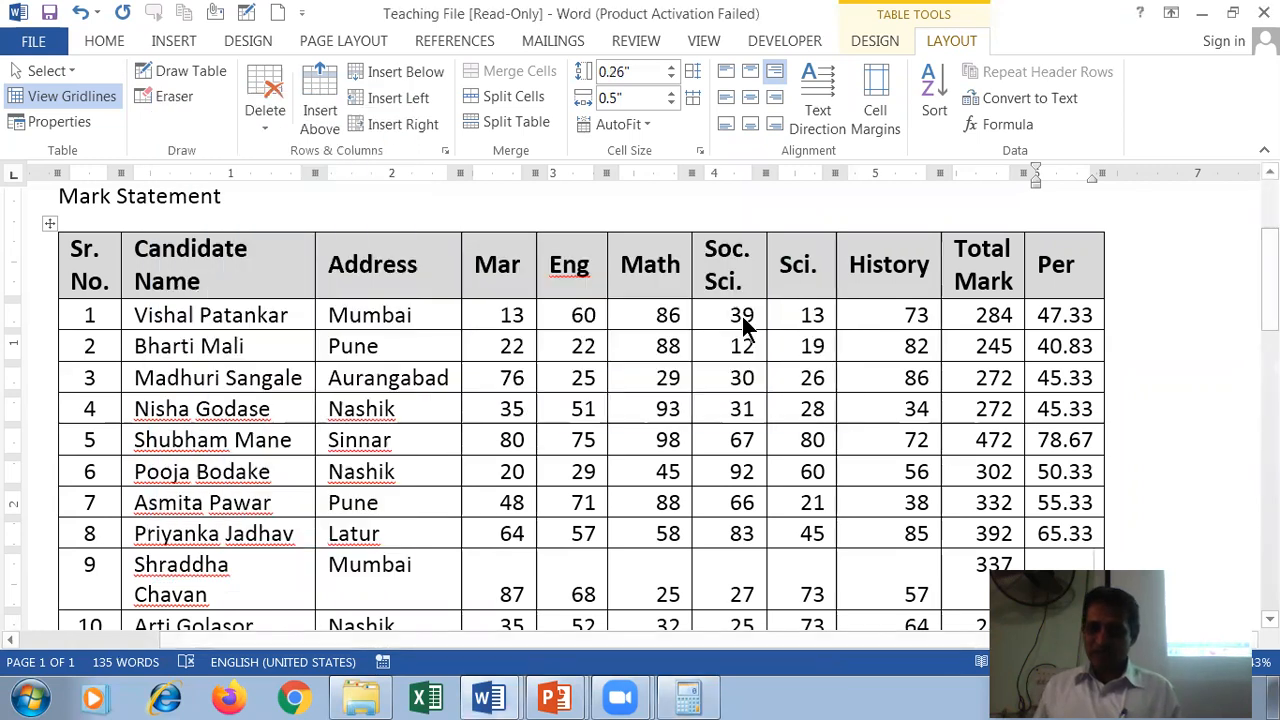
pyautogui.write('56.7')
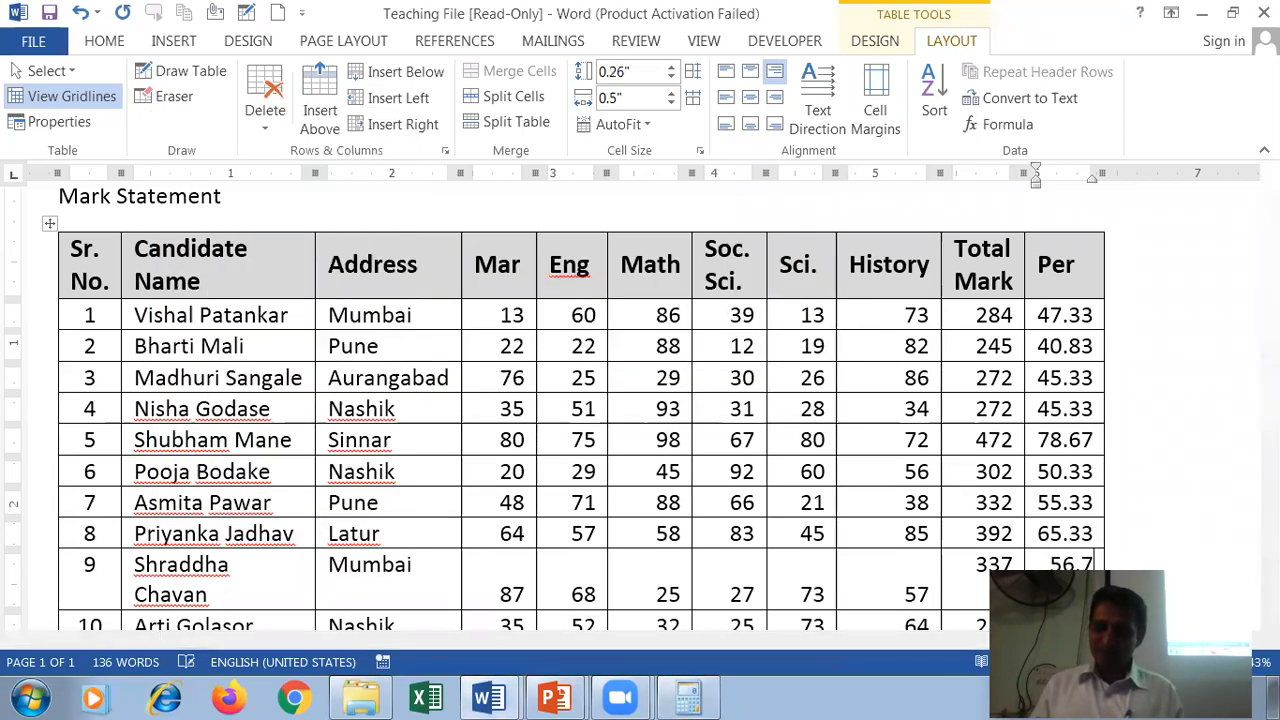
pyautogui.press('BackSpace')
pyautogui.write('17')
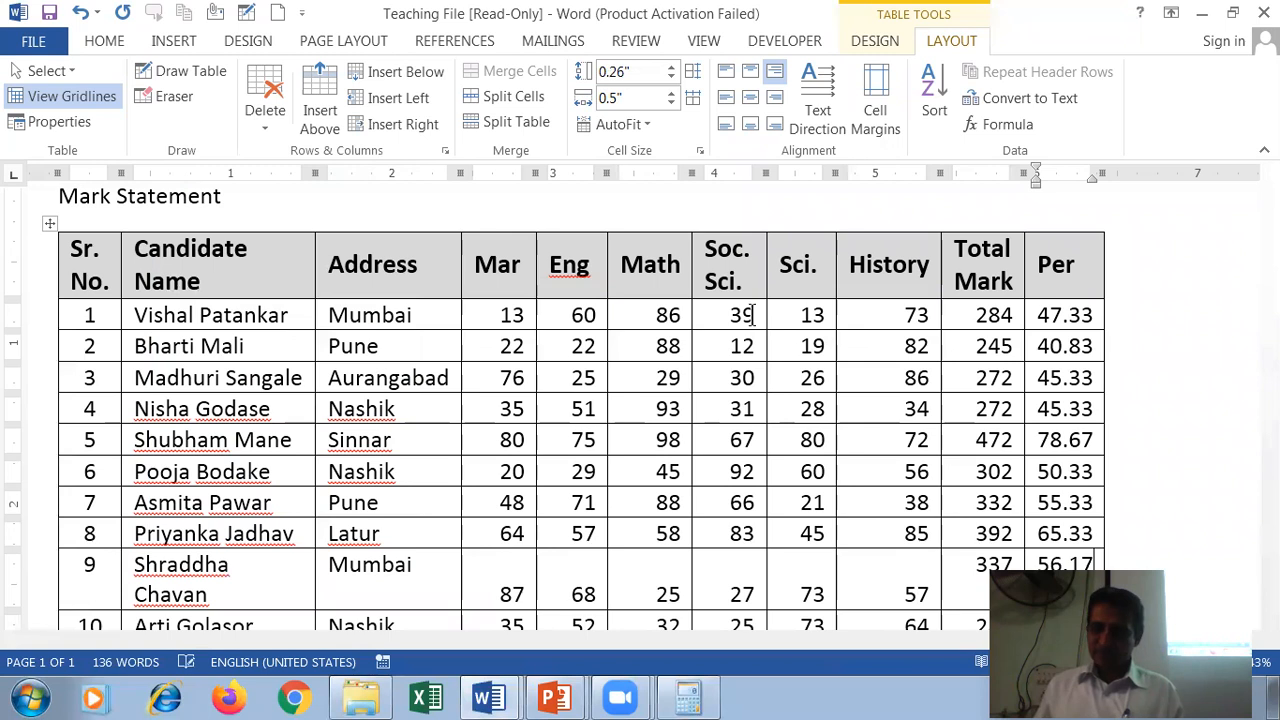
pyautogui.scroll(-3, 1067, 430)
# Compute 281/6 and enter 46.83 in row 10's Per cell
pyautogui.click(1085, 470)
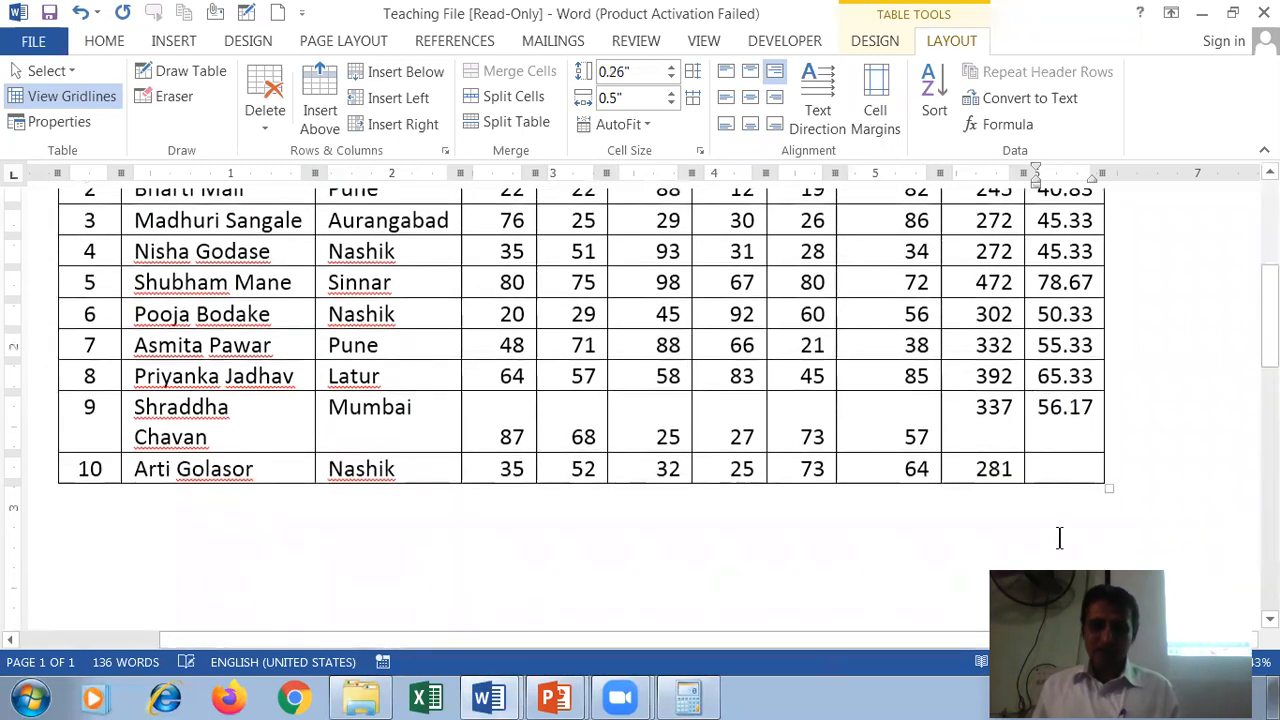
pyautogui.hotkey('alt', 'Tab')
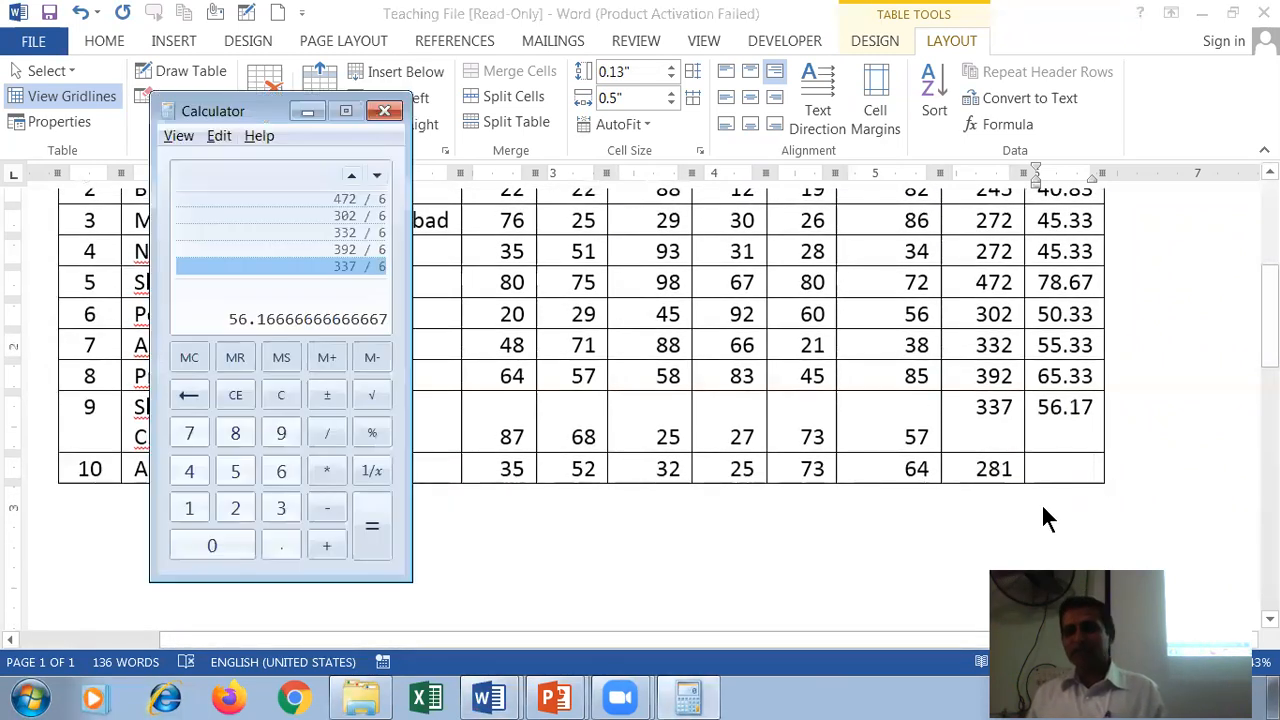
pyautogui.write('281')
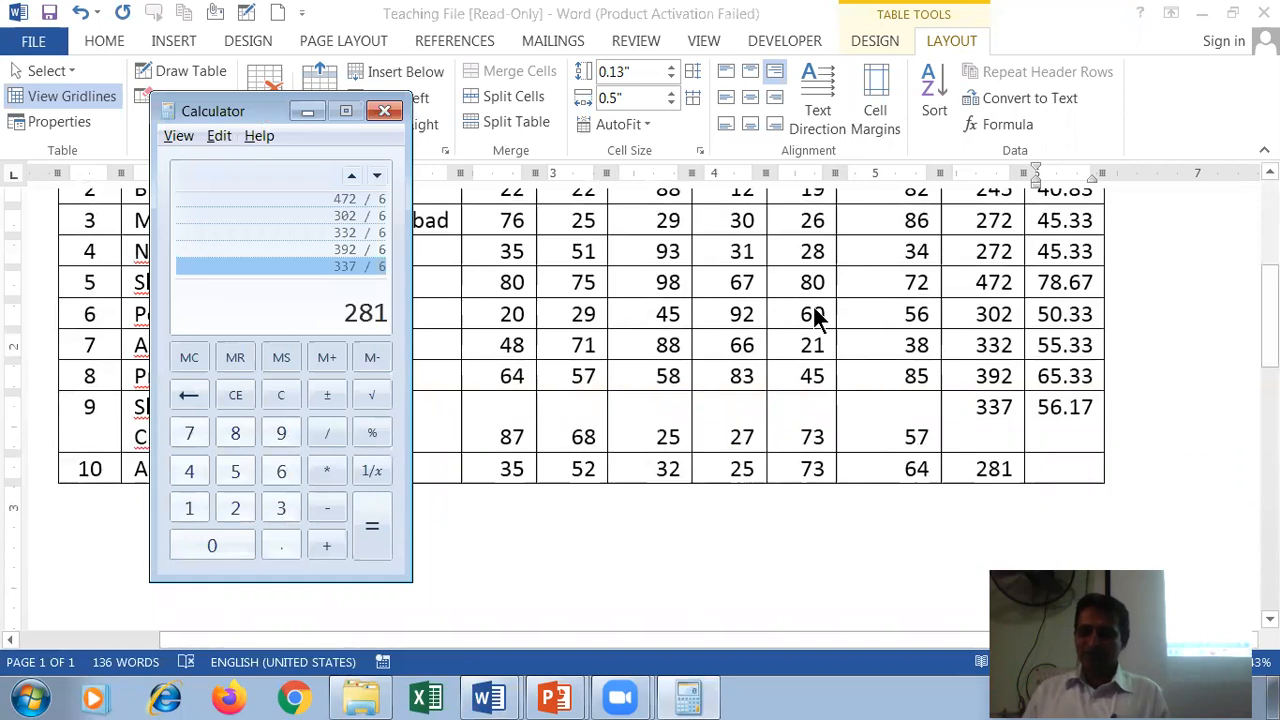
pyautogui.write(' / 6')
pyautogui.press('Return')
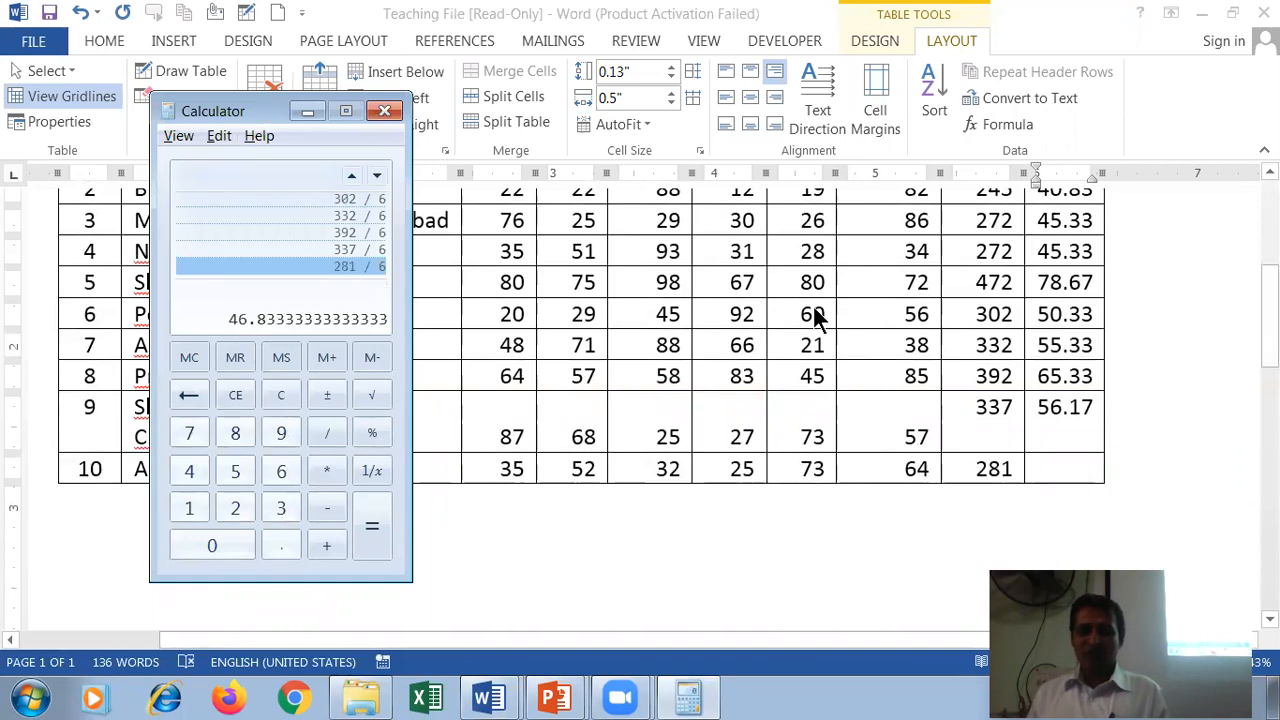
pyautogui.hotkey('alt', 'Tab')
pyautogui.write('46.83')
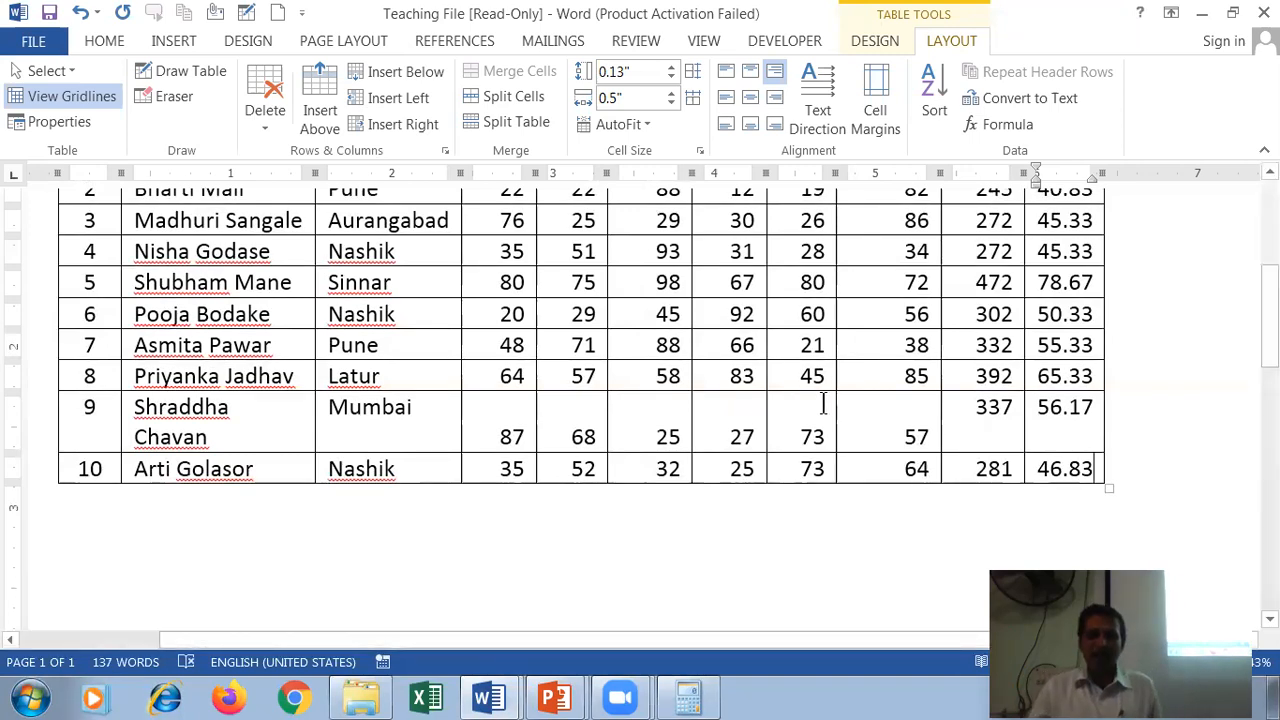
pyautogui.scroll(5, 1110, 515)
pyautogui.scroll(-5, 1110, 515)
pyautogui.scroll(4, 1026, 505)
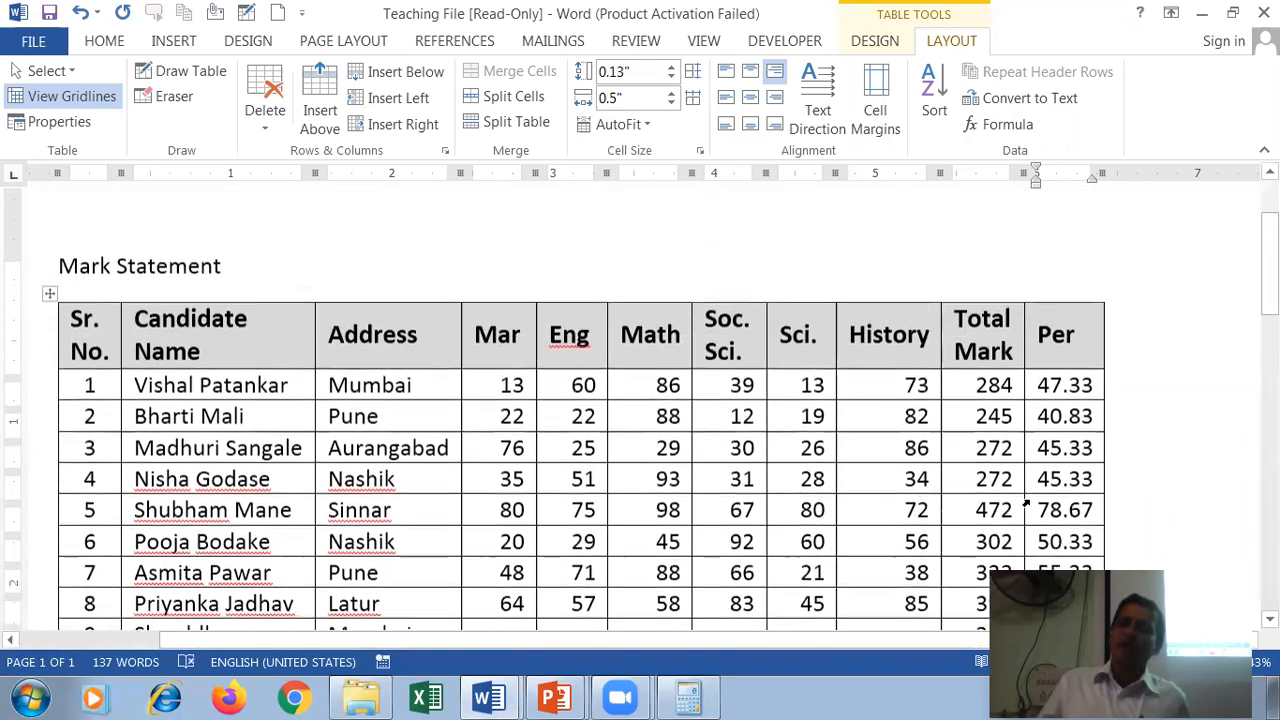
pyautogui.scroll(-4, 900, 410)
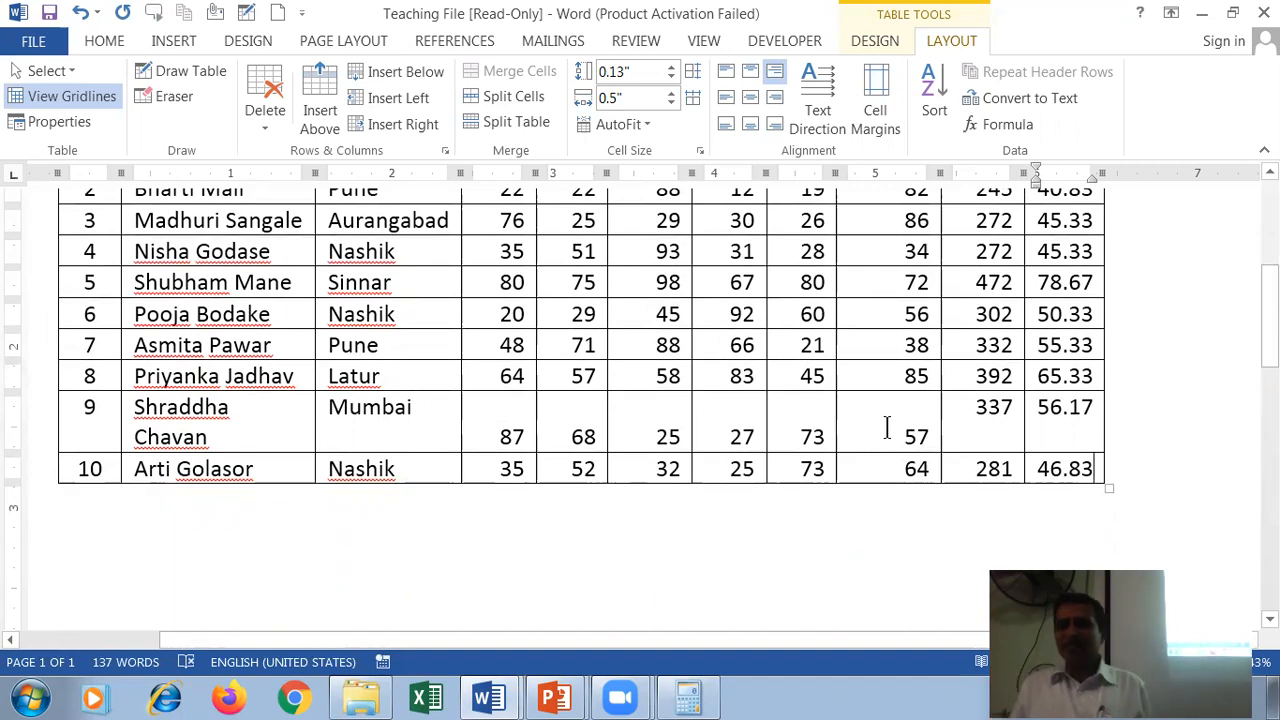
pyautogui.scroll(5, 1080, 420)
pyautogui.scroll(-2, 1075, 445)
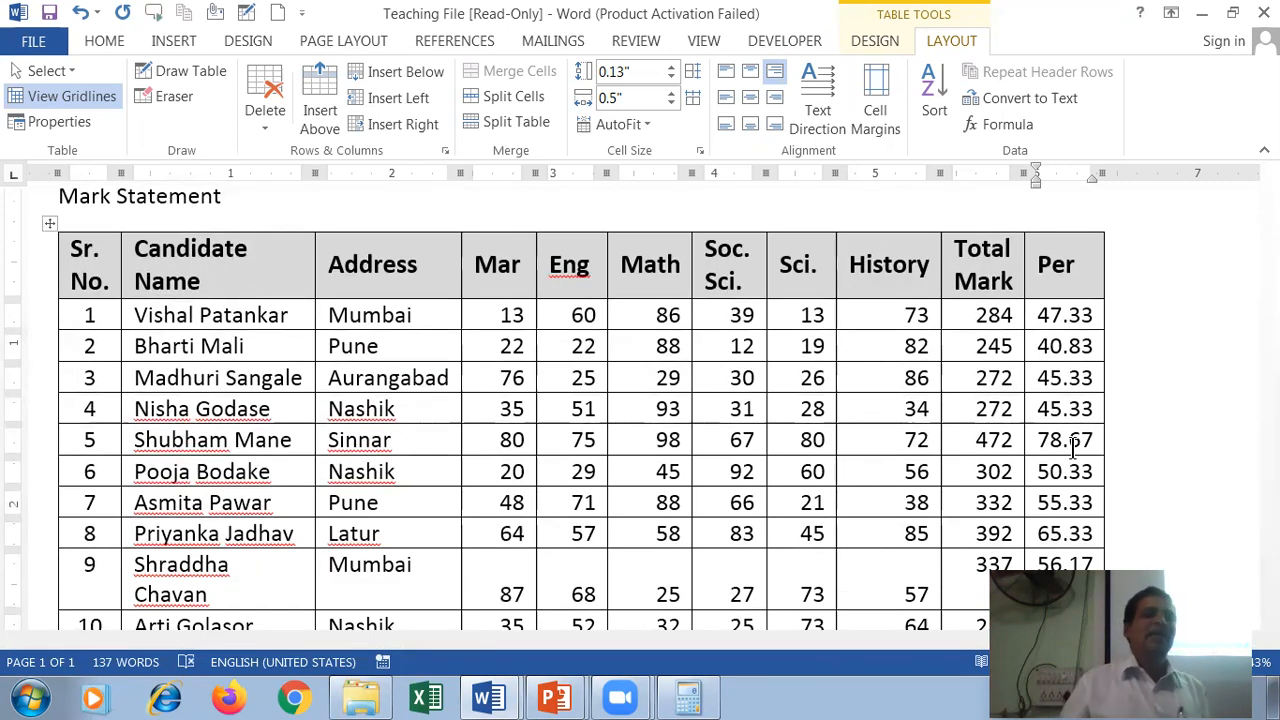
pyautogui.scroll(-5, 1072, 450)
pyautogui.scroll(2, 1072, 450)
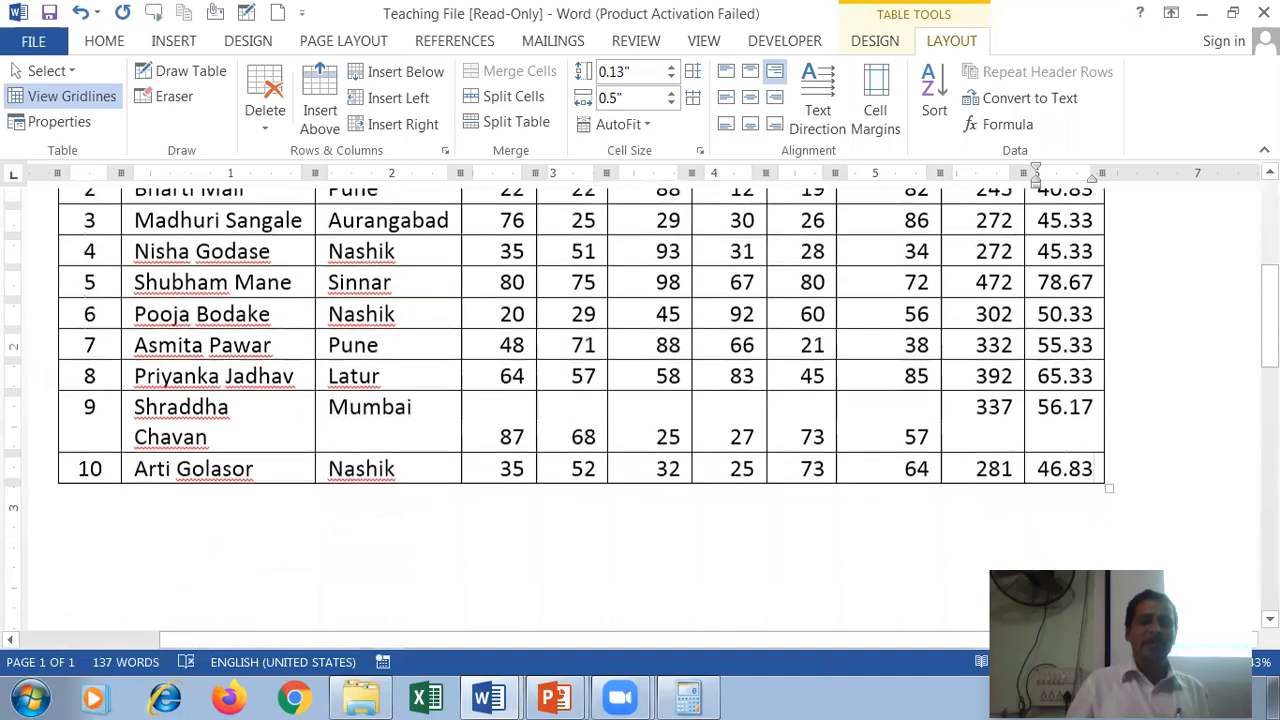
pyautogui.click(216, 427)
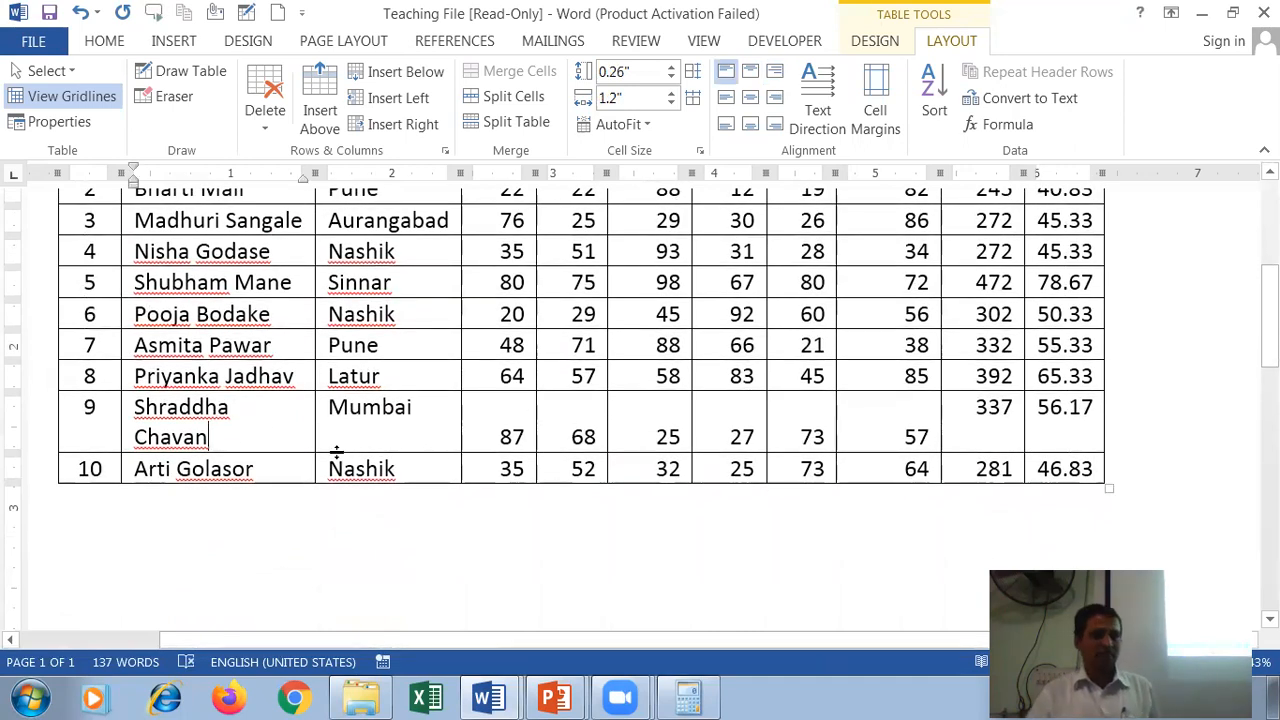
pyautogui.scroll(2, 386, 563)
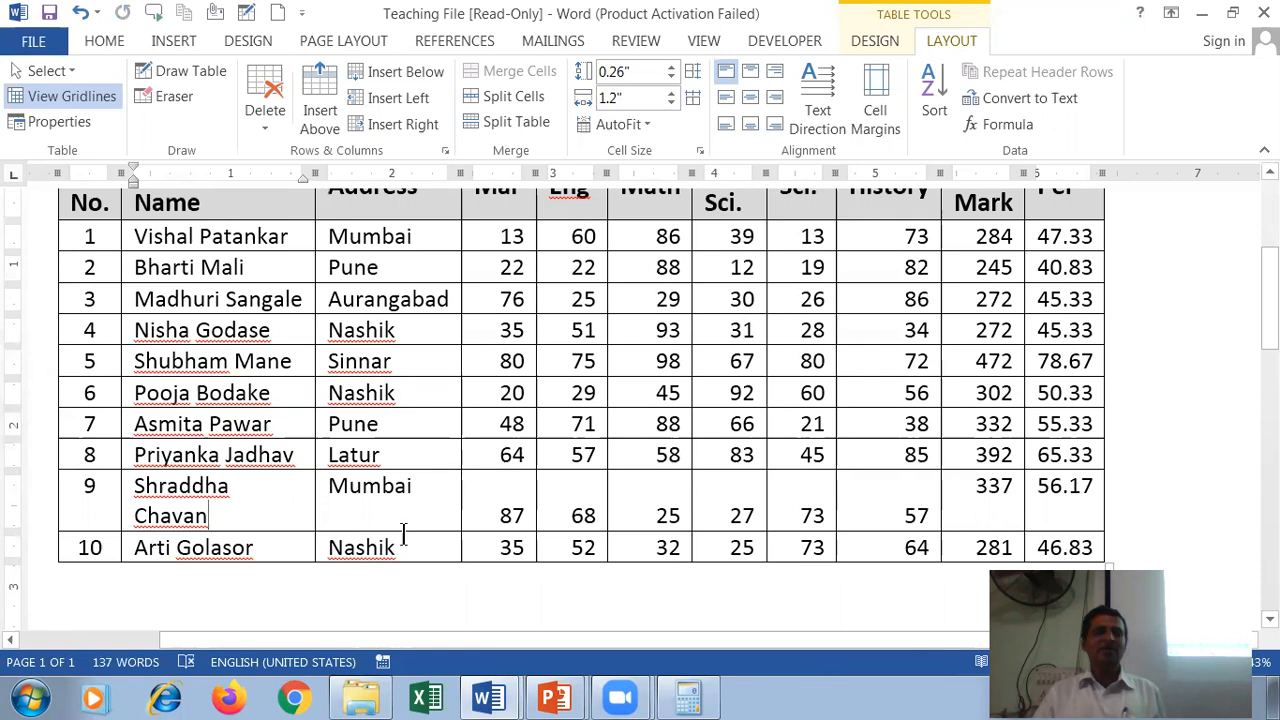
pyautogui.scroll(2, 407, 447)
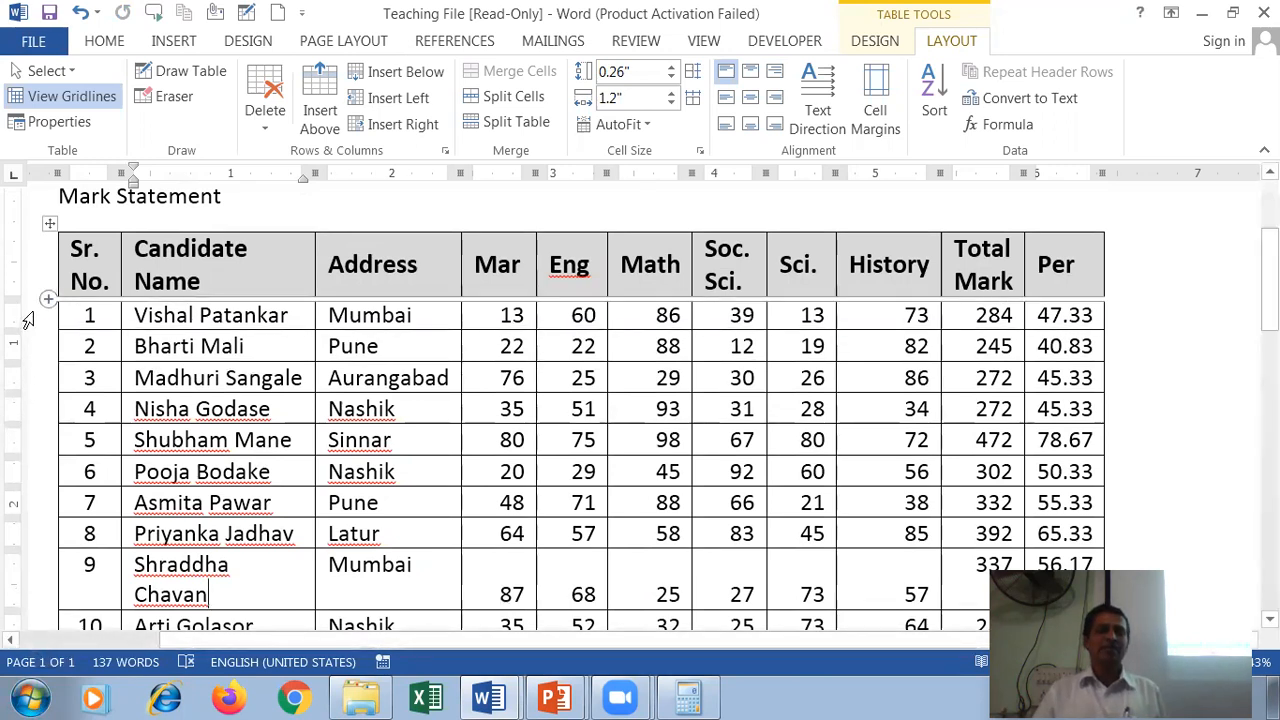
# Apply Align Center Left to data rows 1–10 of the table
pyautogui.moveTo(28, 320); pyautogui.dragTo(60, 485)
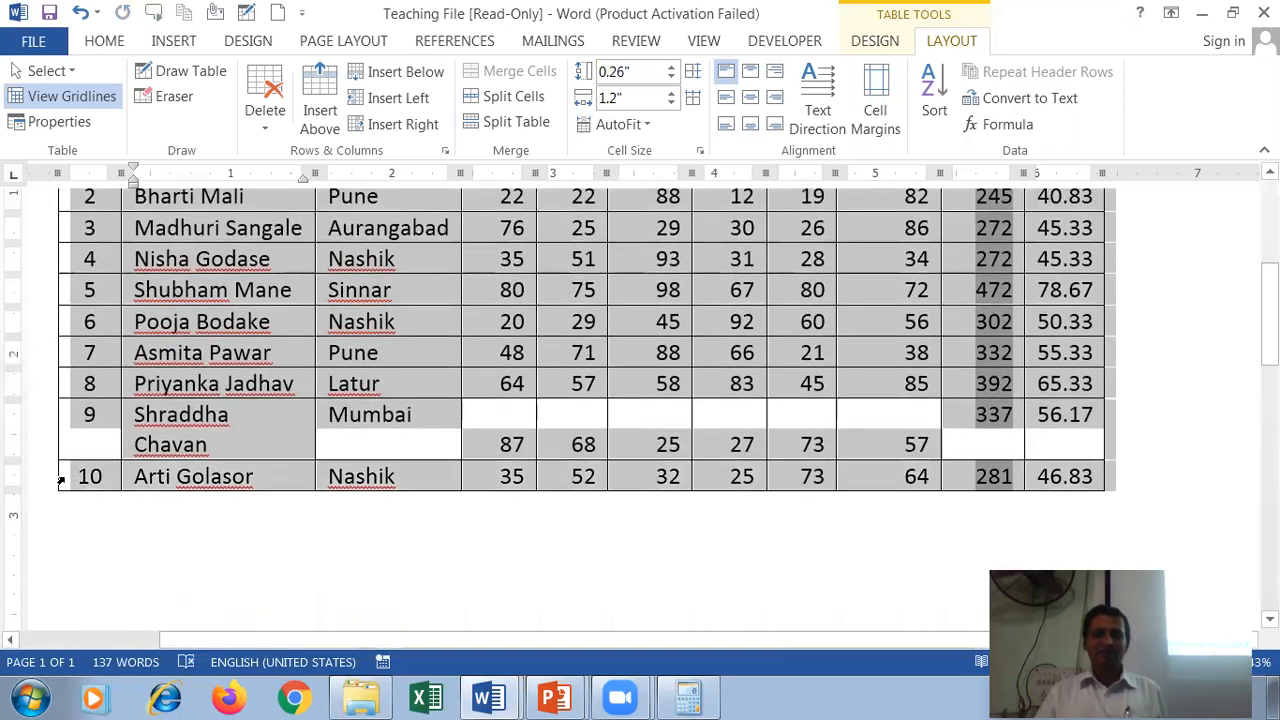
pyautogui.click(874, 42)
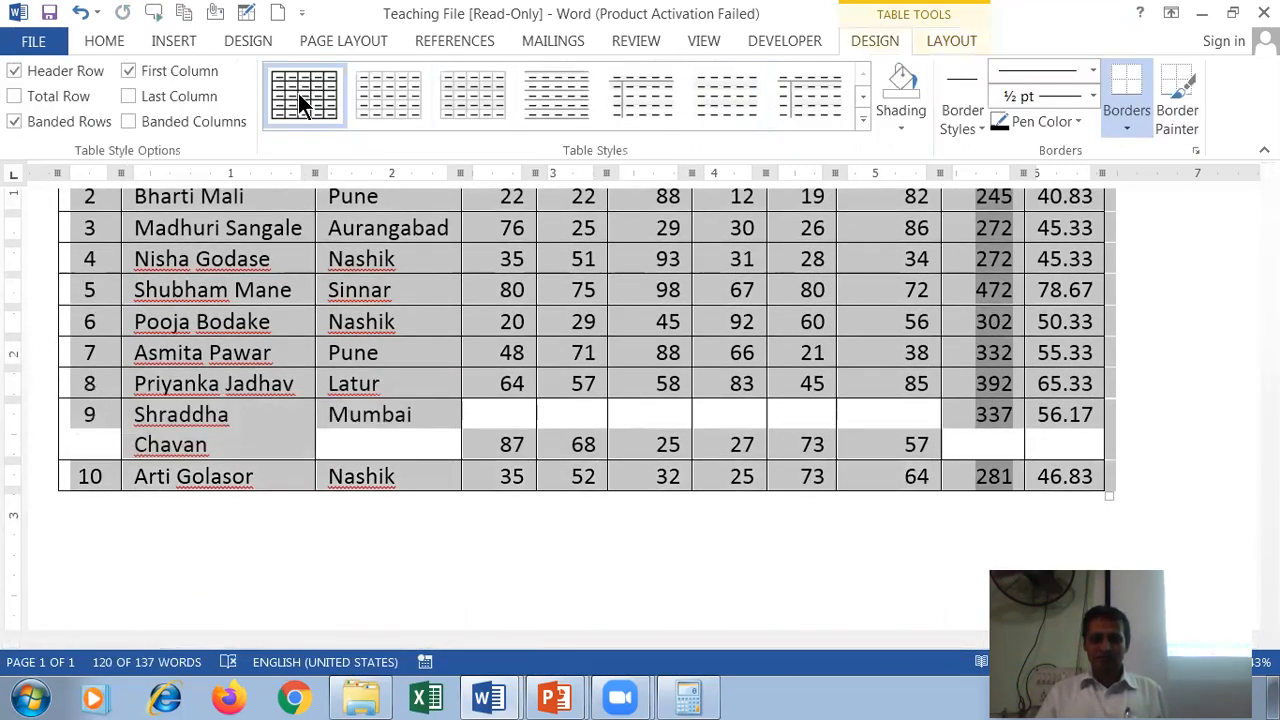
pyautogui.click(86, 36)
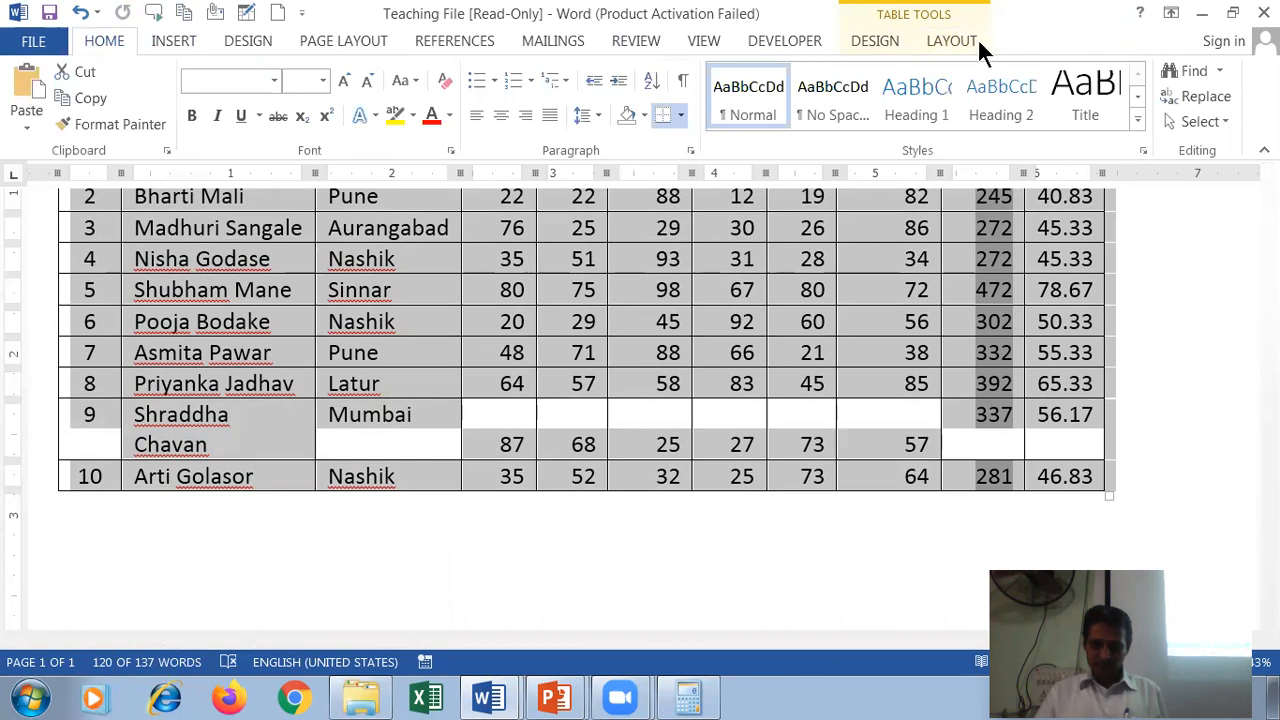
pyautogui.click(955, 42)
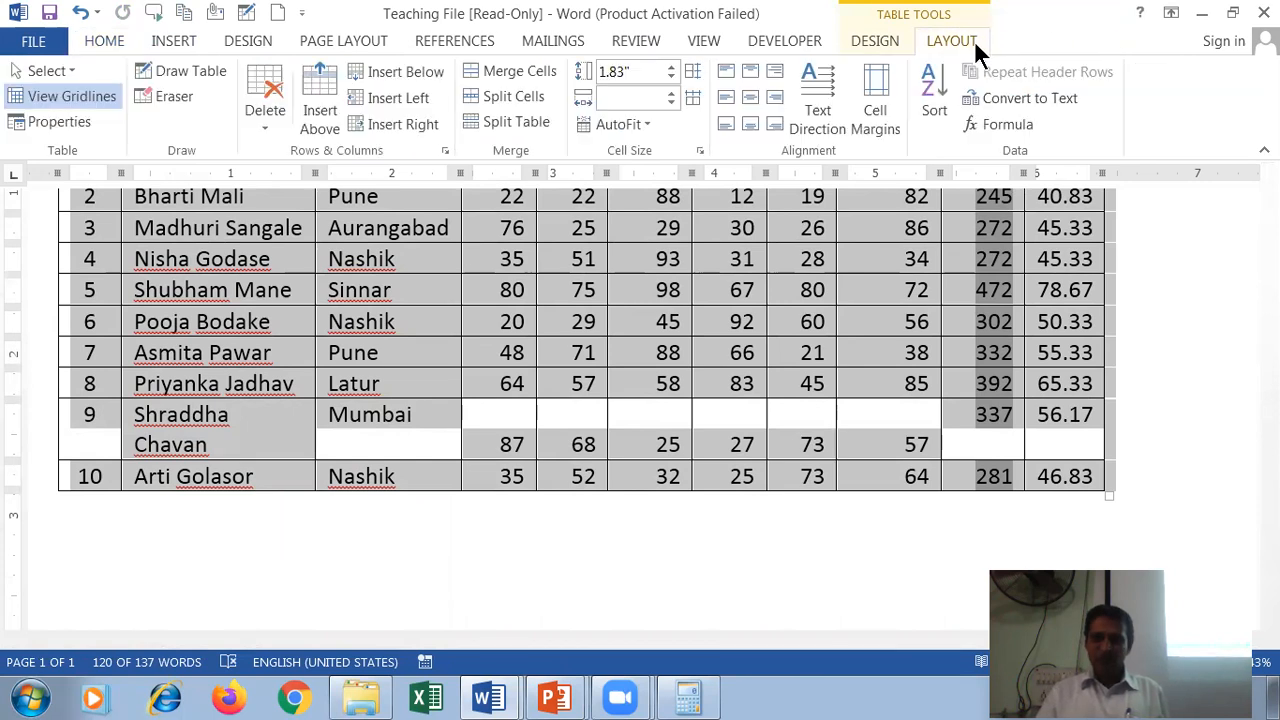
pyautogui.click(727, 104)
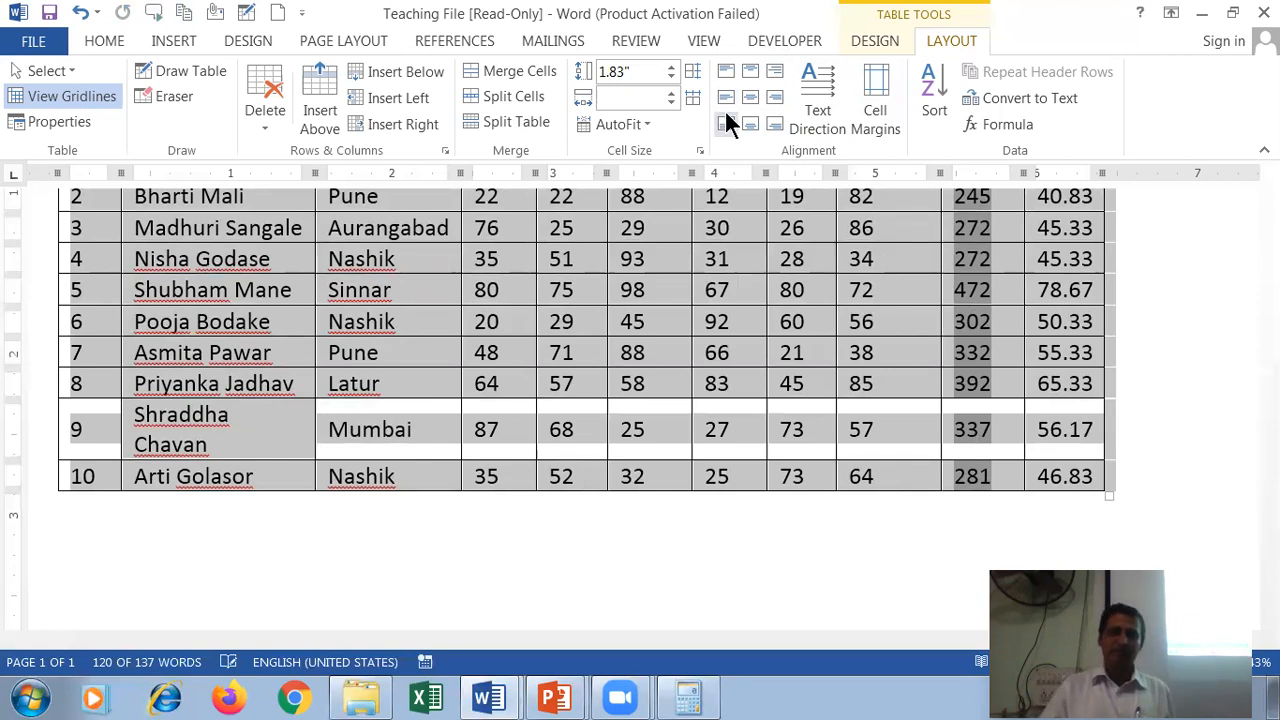
pyautogui.click(782, 321)
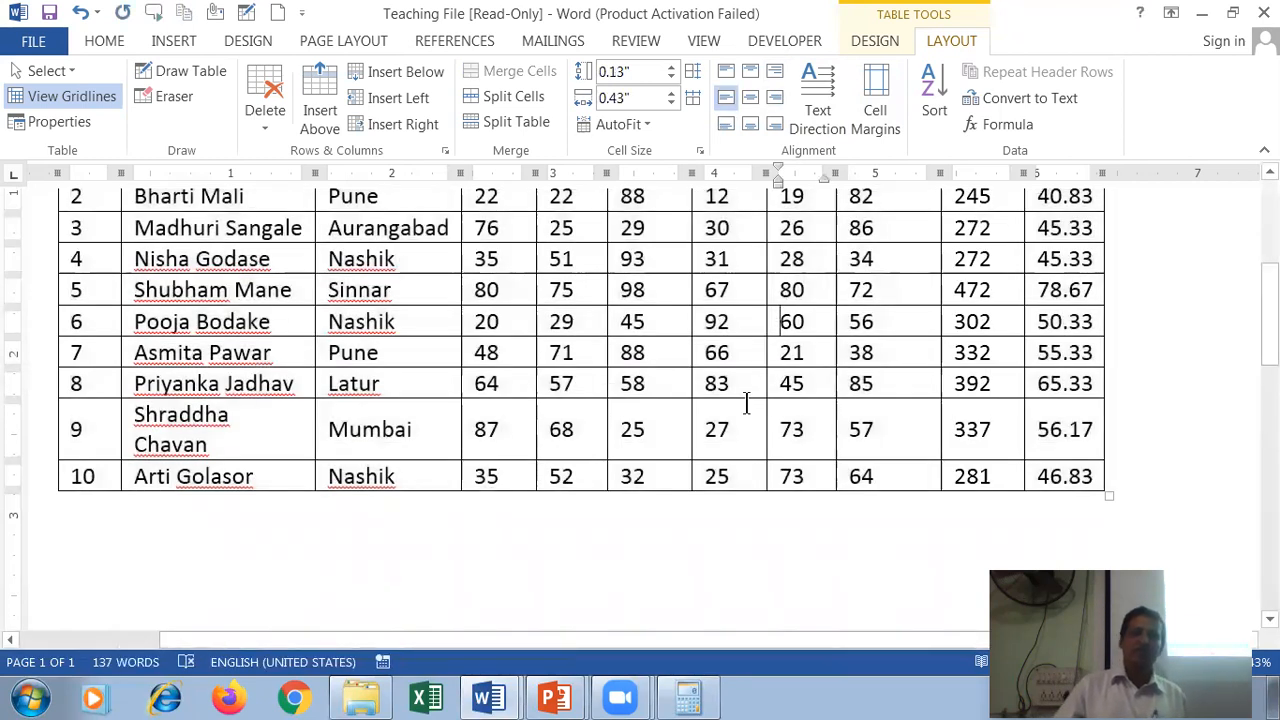
# Apply Align Center to the Mar through Total Mark columns, headers included
pyautogui.scroll(2, 791, 450)
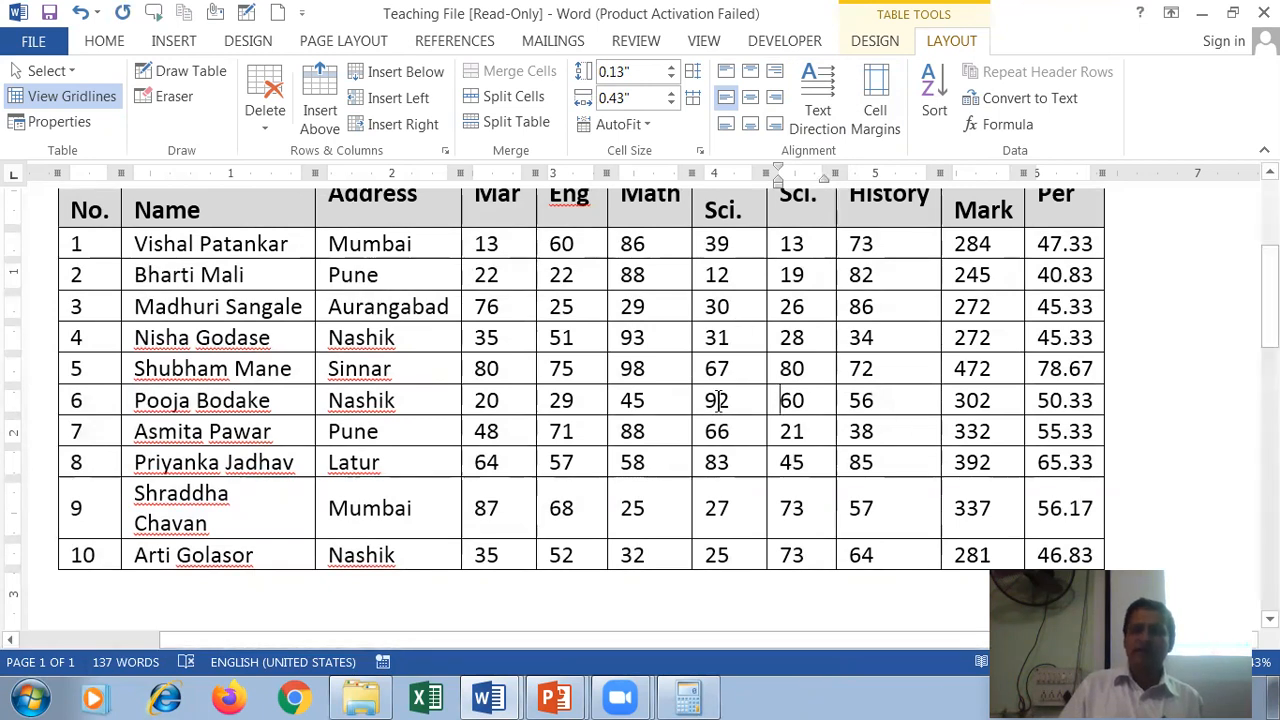
pyautogui.scroll(1, 1143, 300)
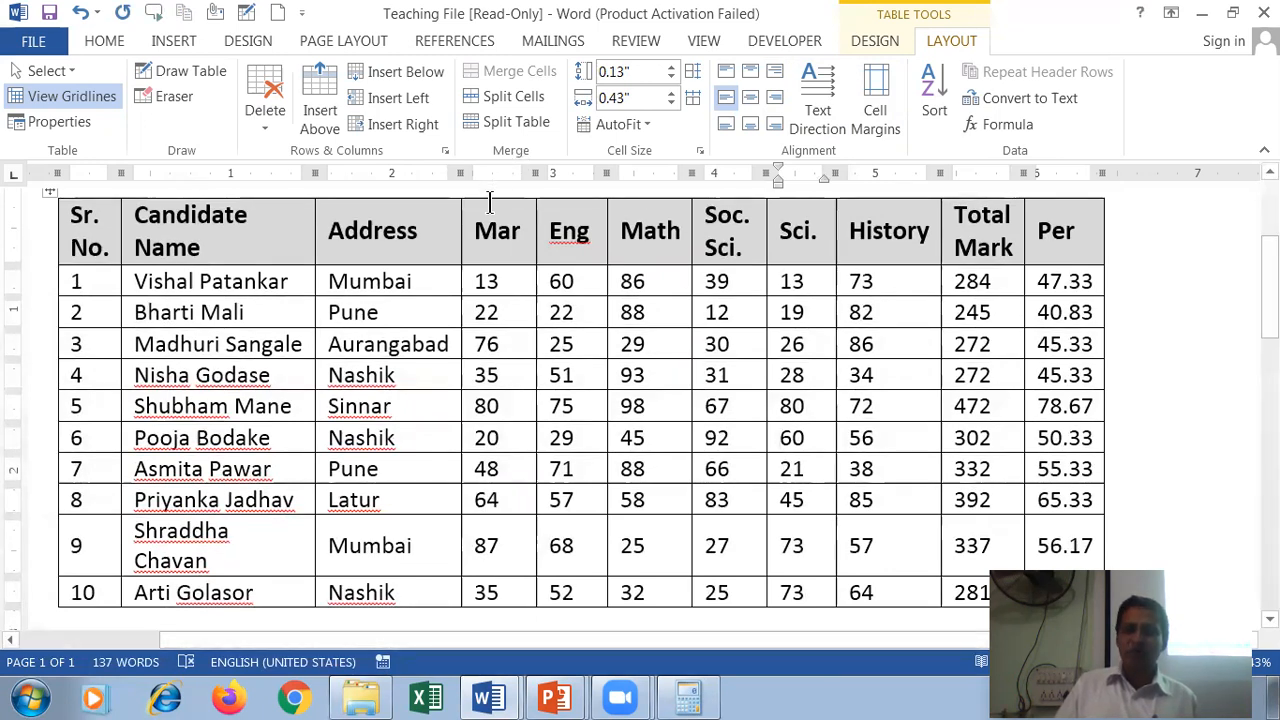
pyautogui.moveTo(493, 195); pyautogui.dragTo(997, 200)
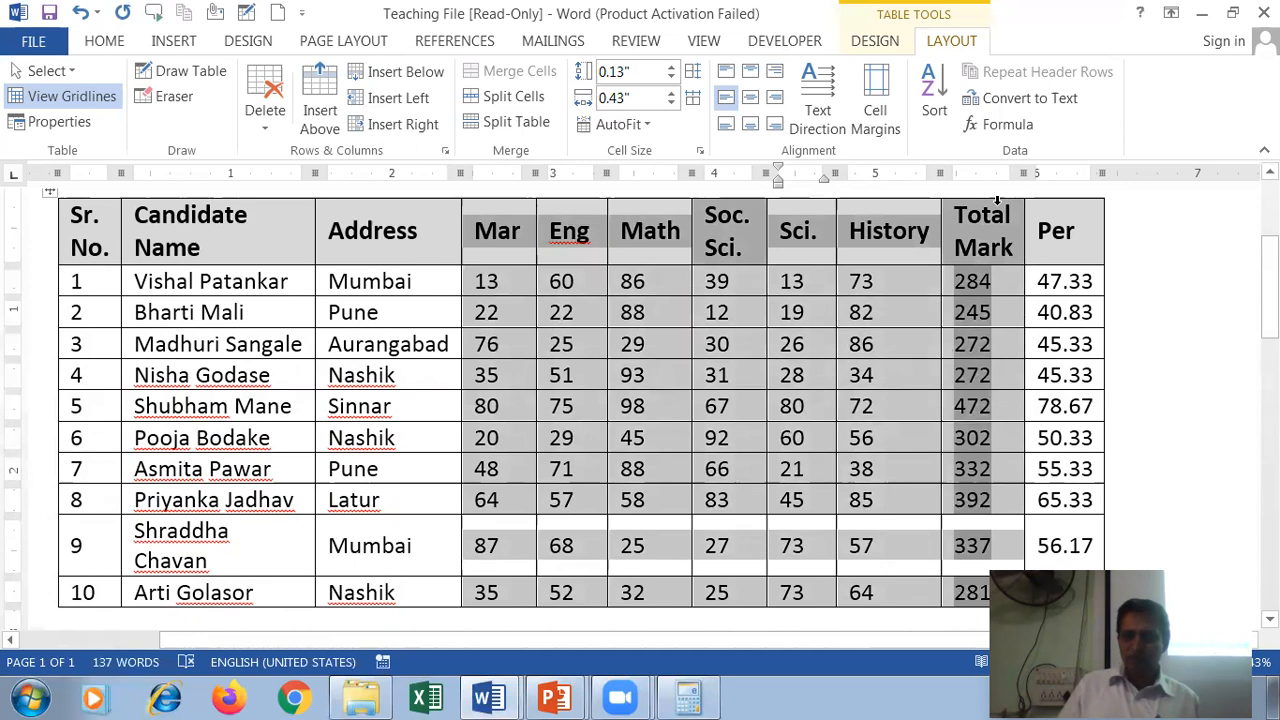
pyautogui.click(749, 97)
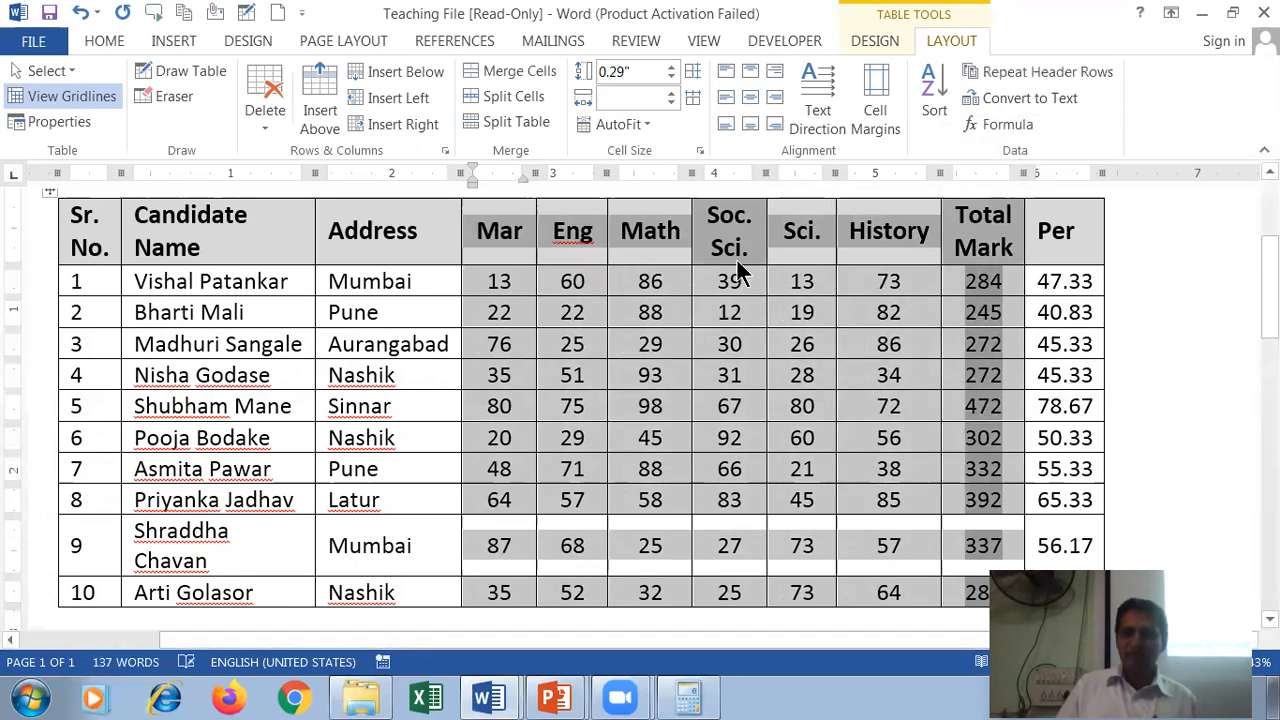
pyautogui.click(706, 336)
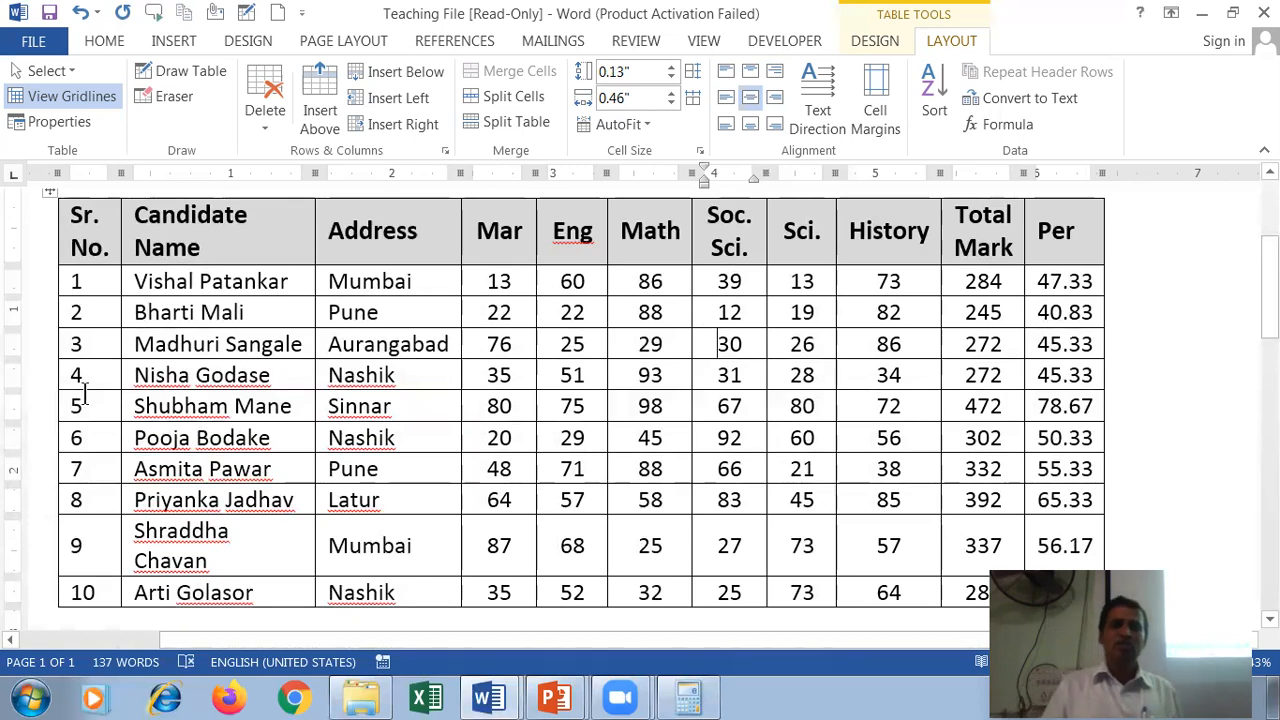
pyautogui.moveTo(30, 295)
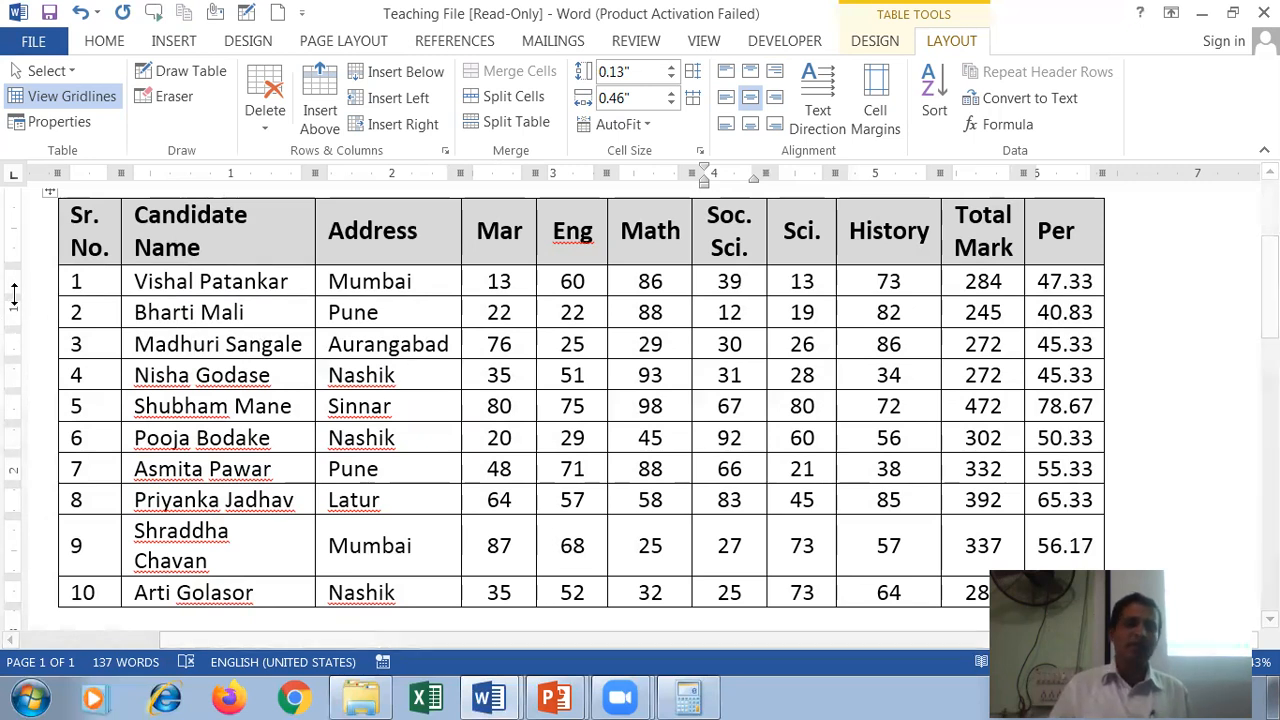
# Raise the selected rows' Height in Cell Size from 0.2 to 0.3 inches
pyautogui.moveTo(50, 281); pyautogui.dragTo(86, 582)
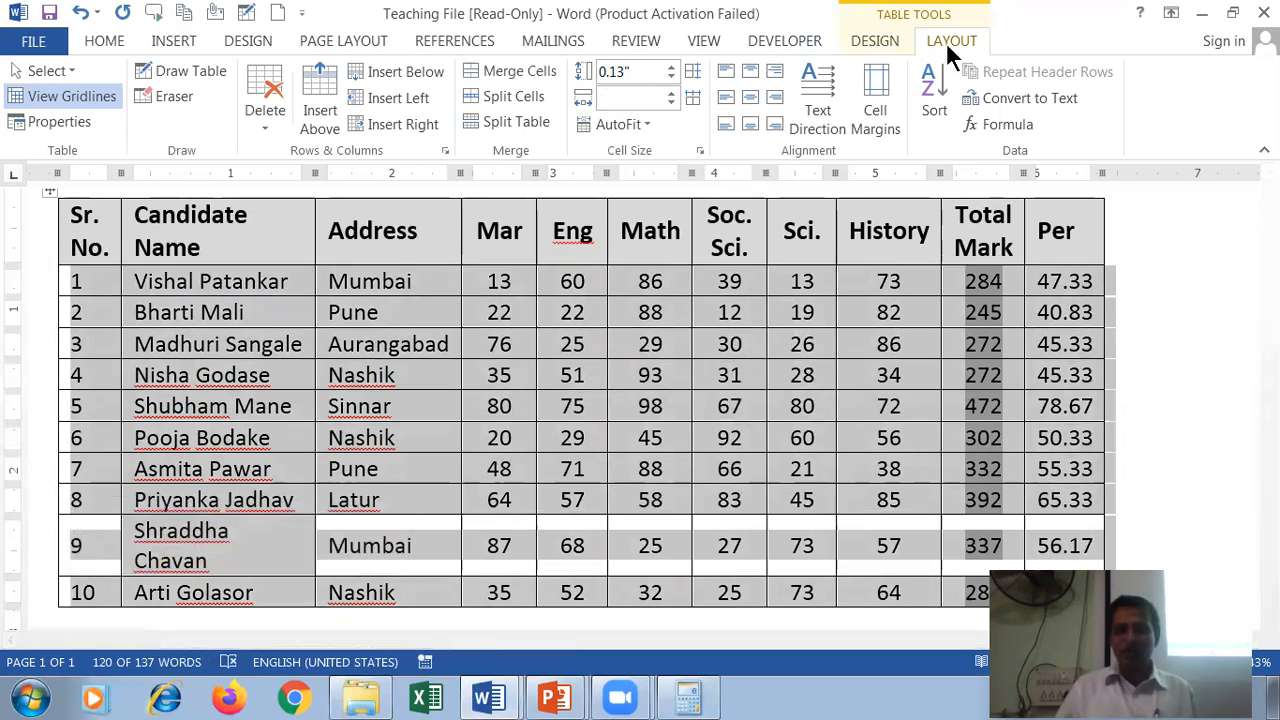
pyautogui.click(630, 71)
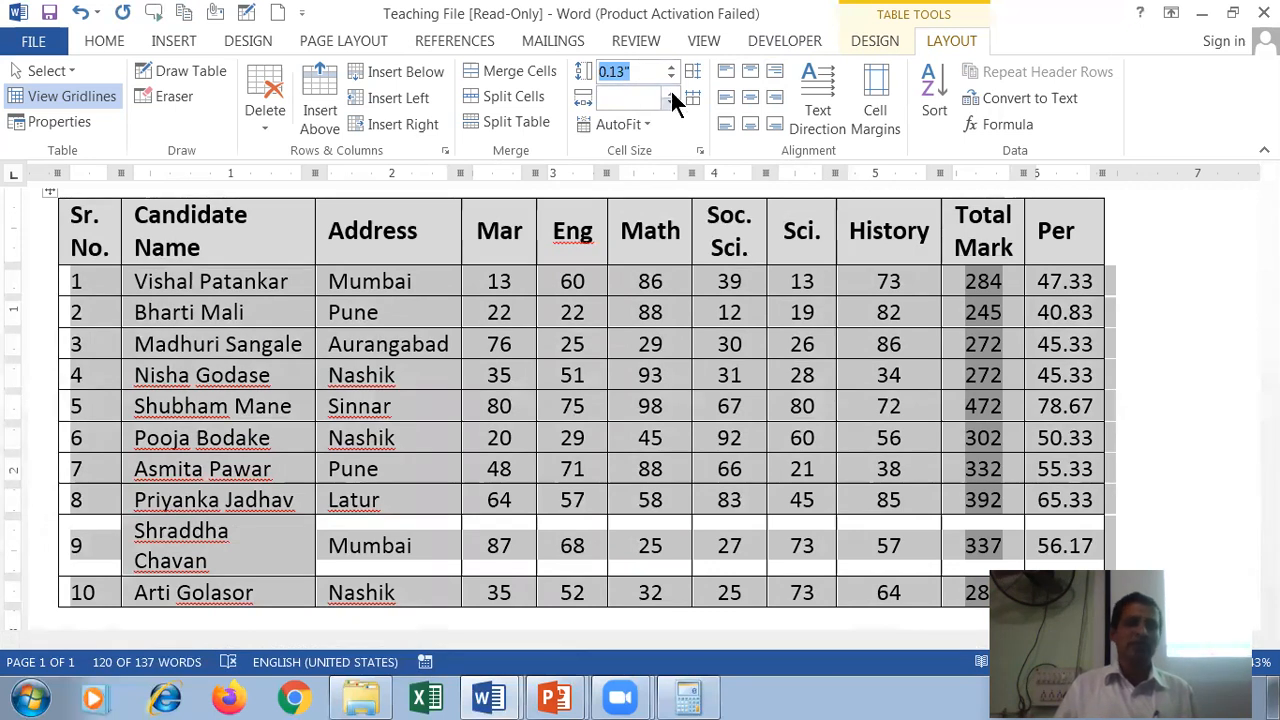
pyautogui.click(670, 66)
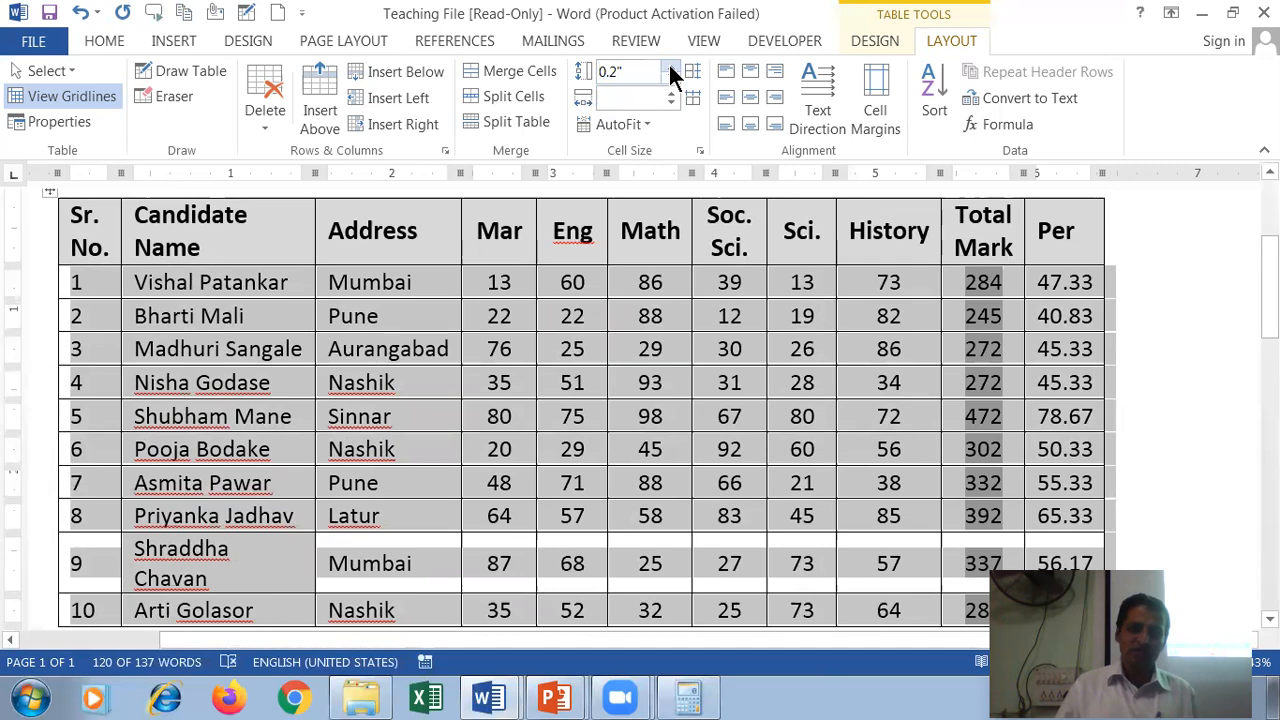
pyautogui.click(670, 66)
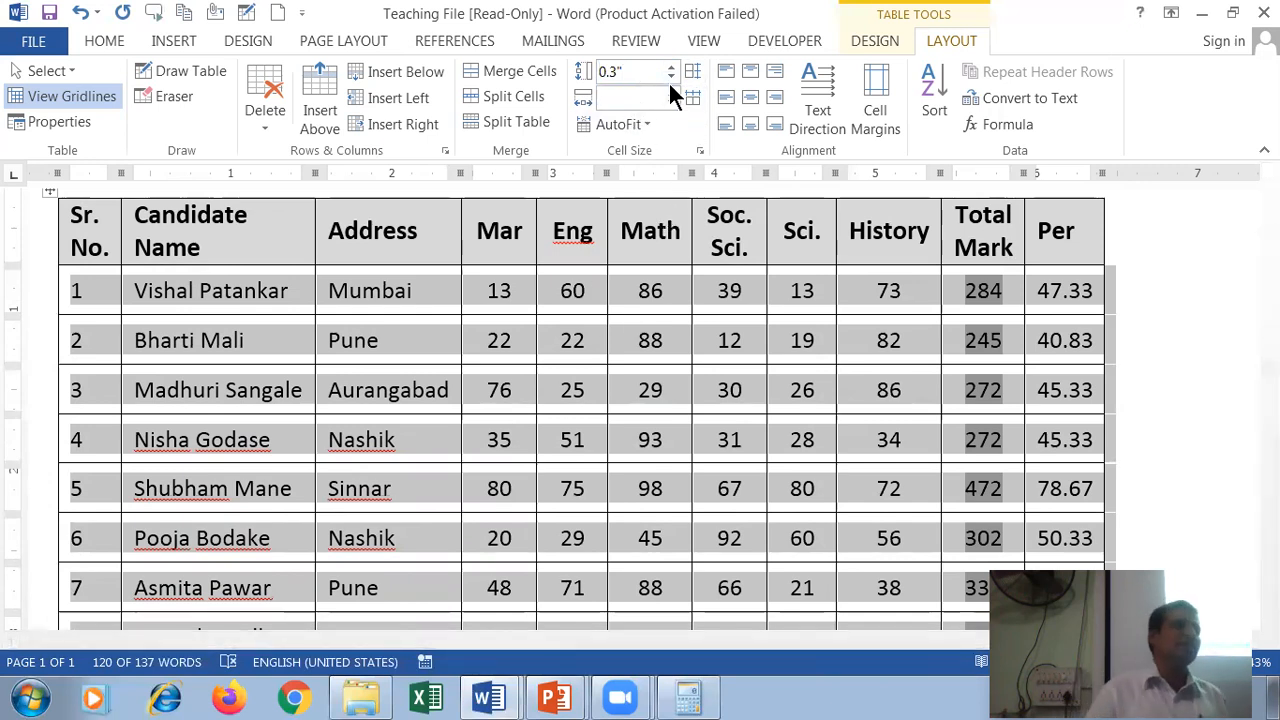
pyautogui.click(331, 385)
pyautogui.scroll(-4, 560, 520)
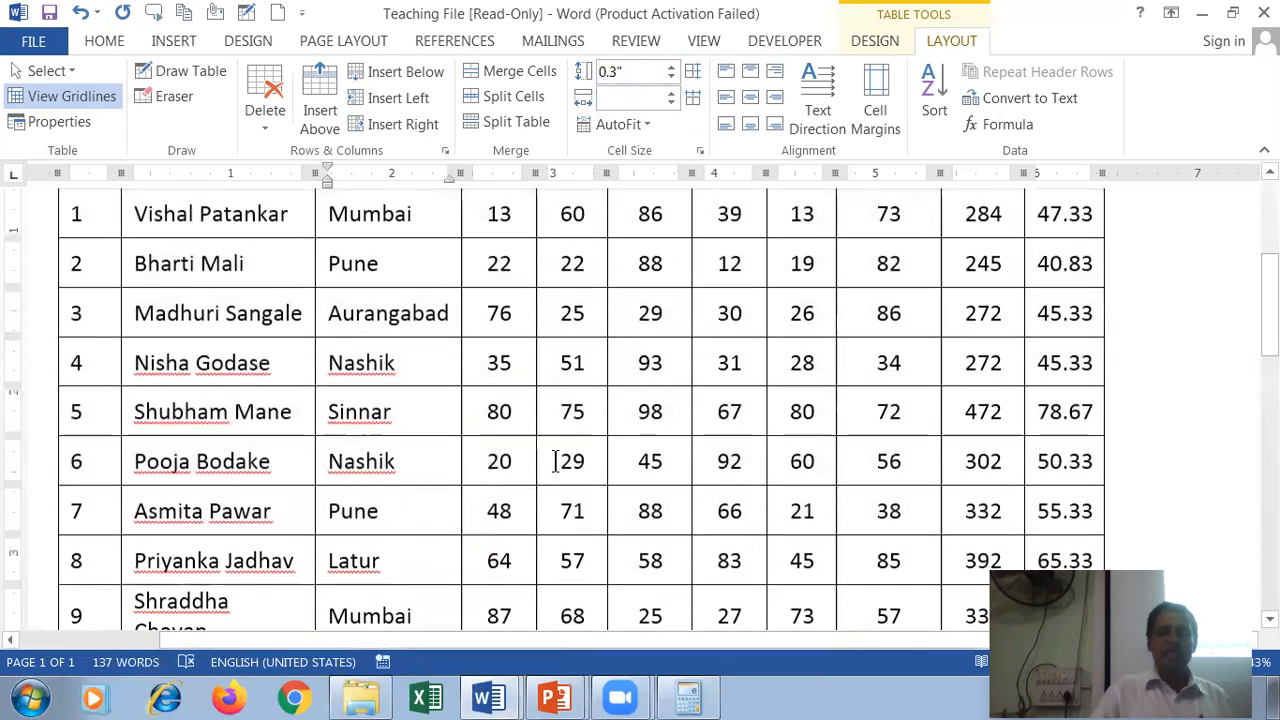
pyautogui.scroll(-2, 551, 460)
pyautogui.scroll(3, 551, 460)
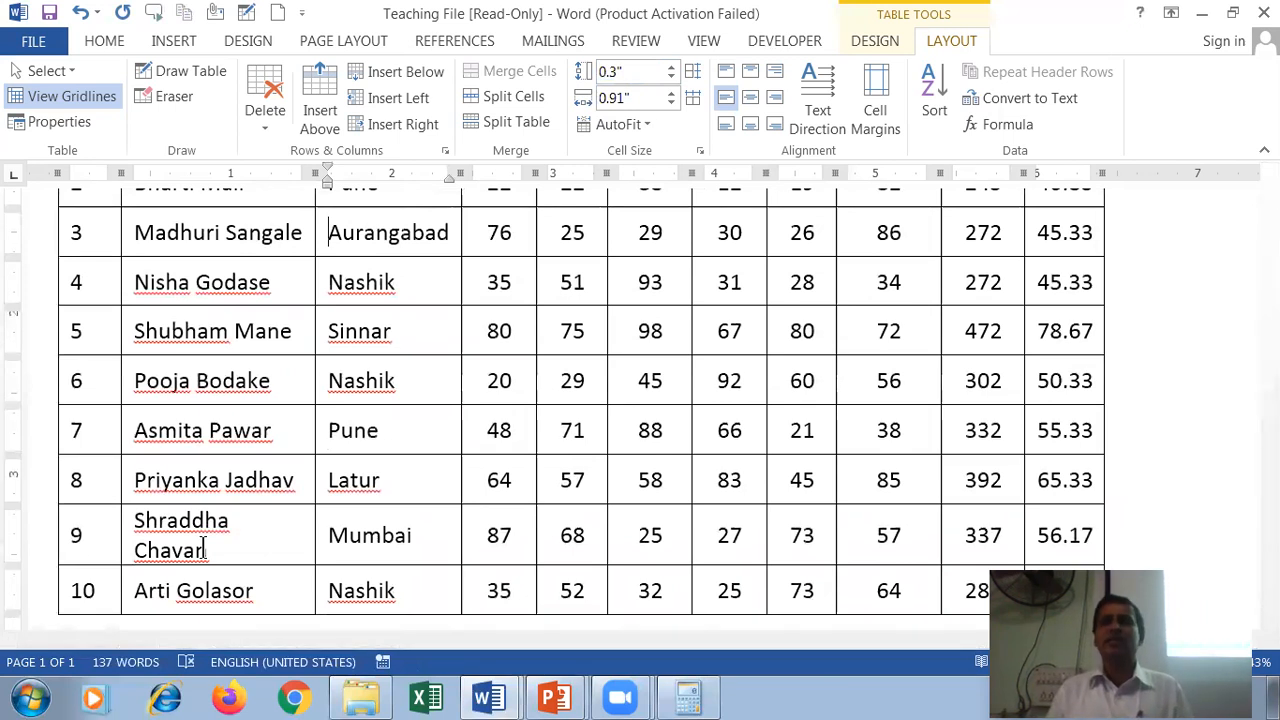
pyautogui.scroll(6, 205, 548)
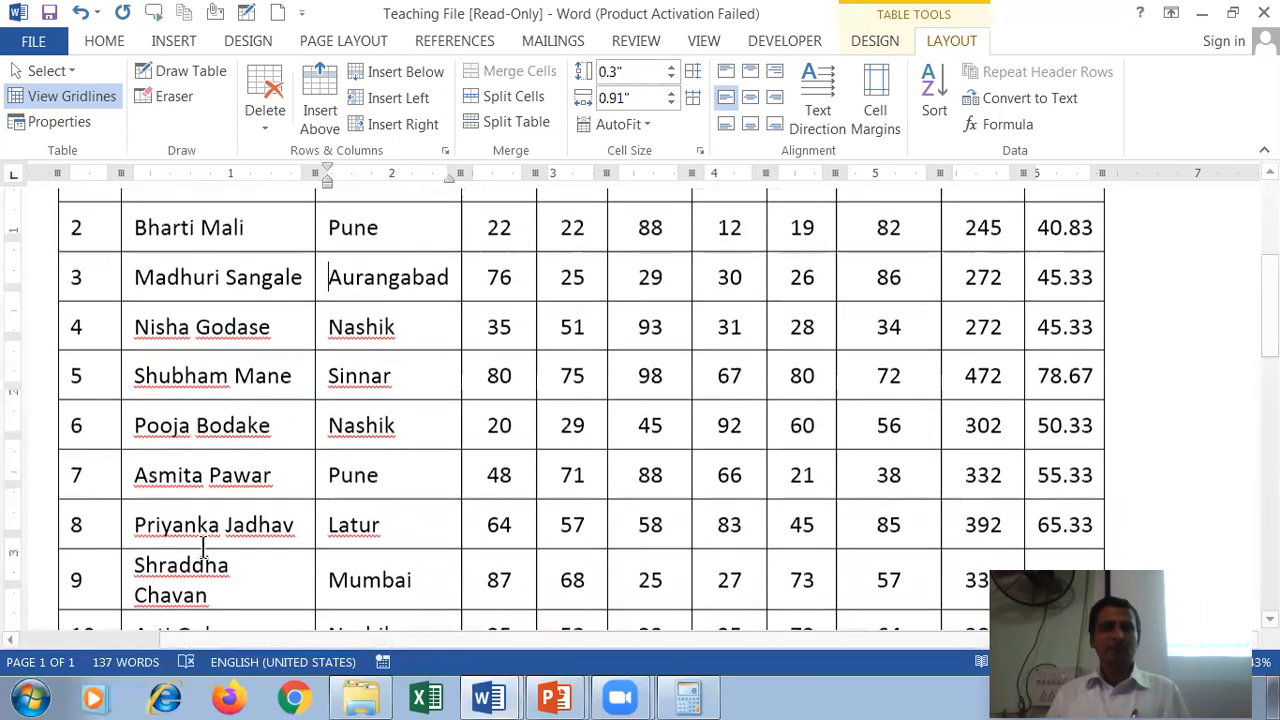
pyautogui.scroll(-2, 257, 460)
pyautogui.scroll(2, 443, 380)
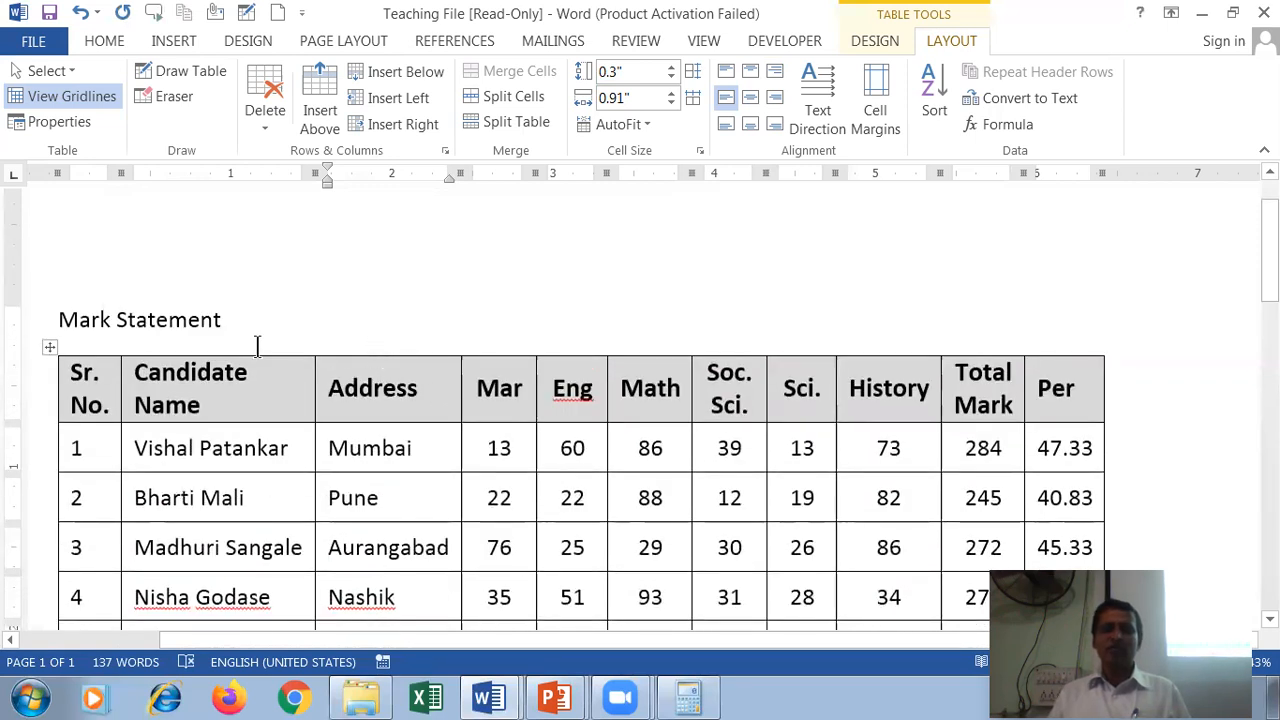
# Set the Candidate Name column Width to 1.3 inches so names stay on one line
pyautogui.click(217, 353)
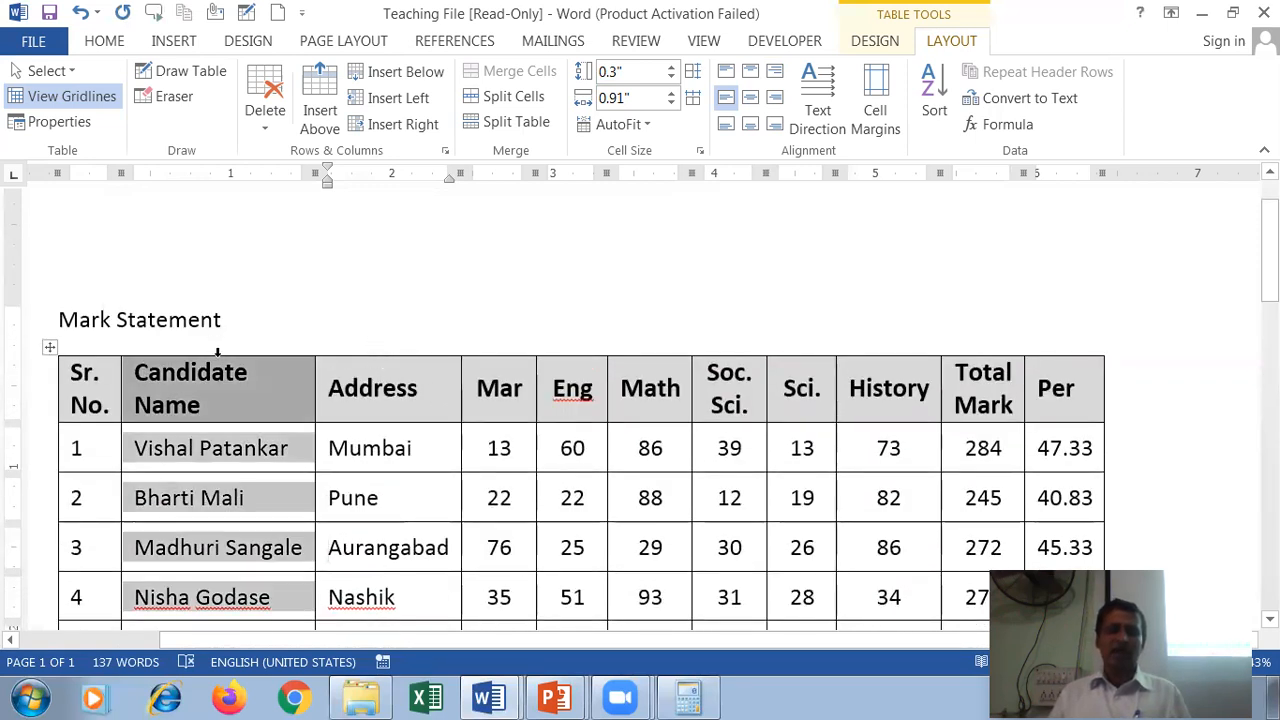
pyautogui.click(670, 91)
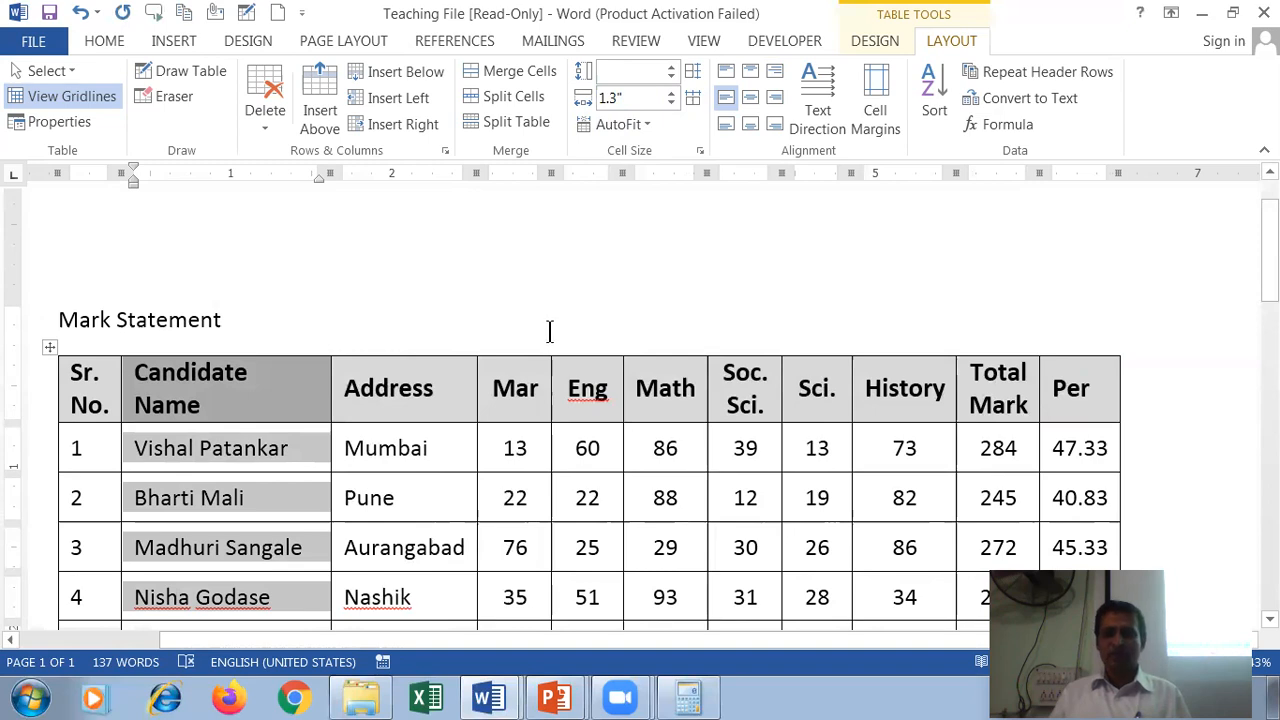
pyautogui.scroll(-5, 519, 360)
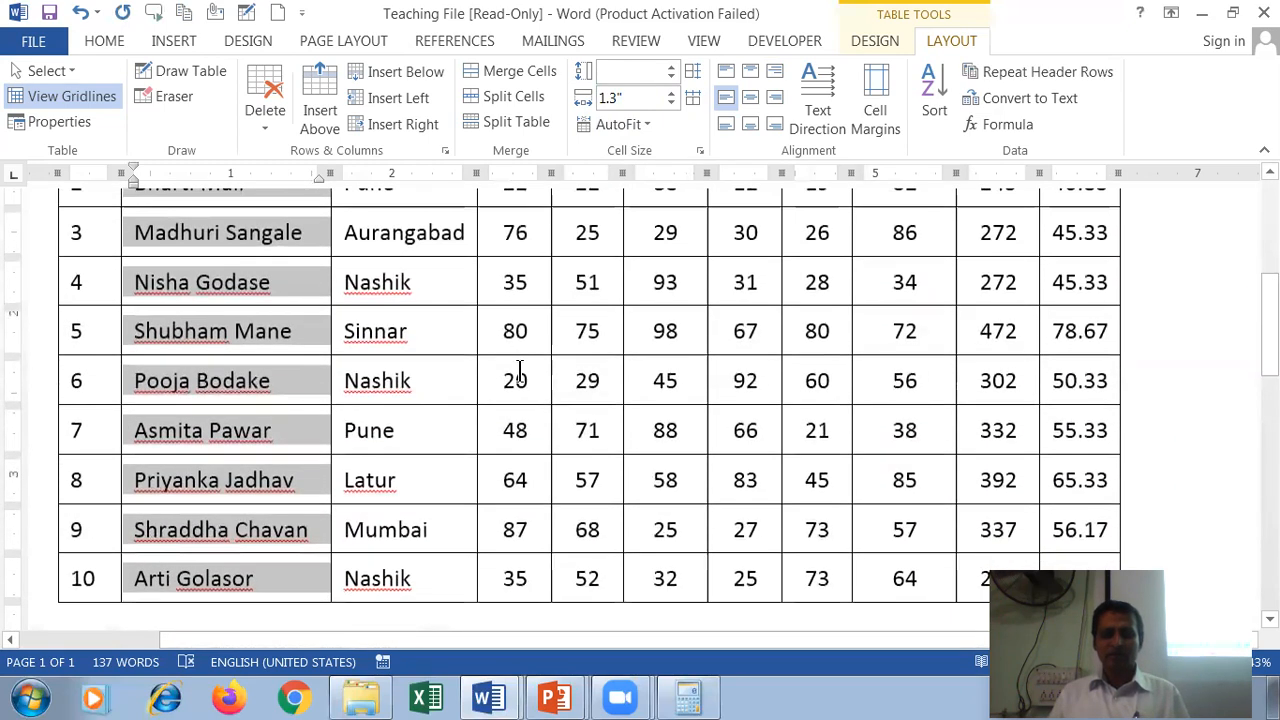
pyautogui.scroll(3, 440, 505)
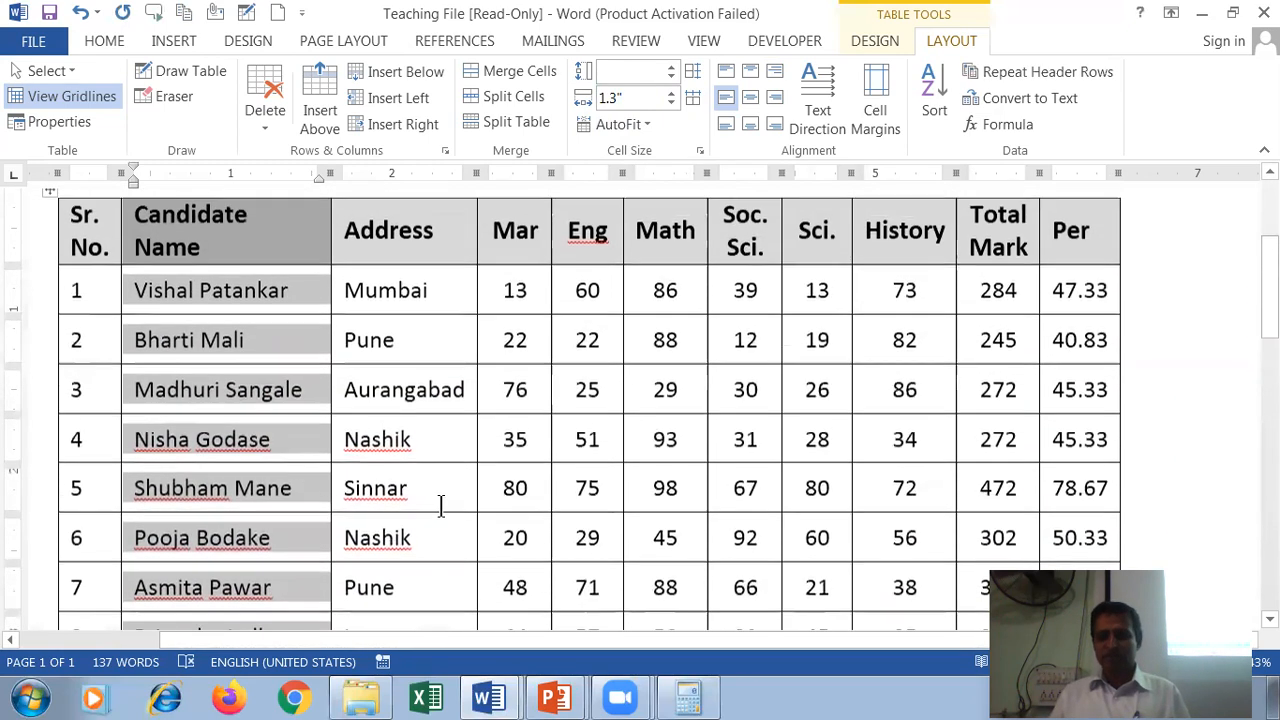
pyautogui.scroll(-4, 263, 480)
pyautogui.click(258, 452)
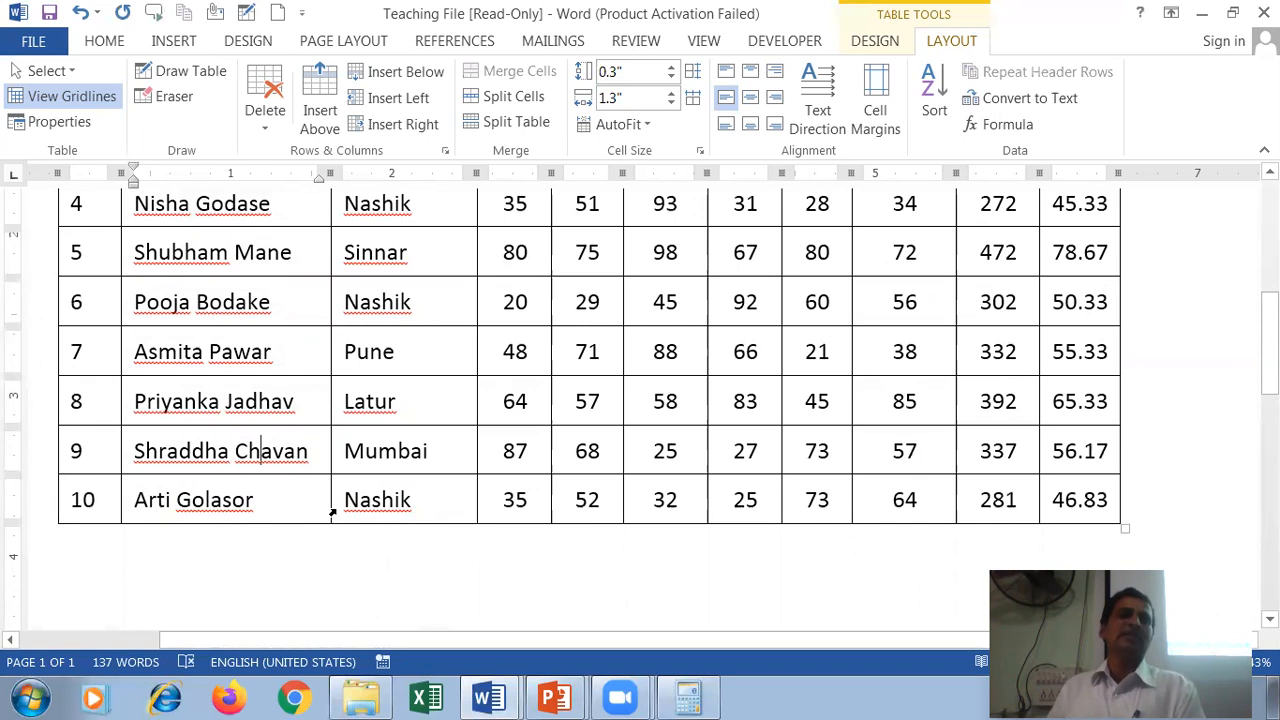
pyautogui.scroll(4, 320, 492)
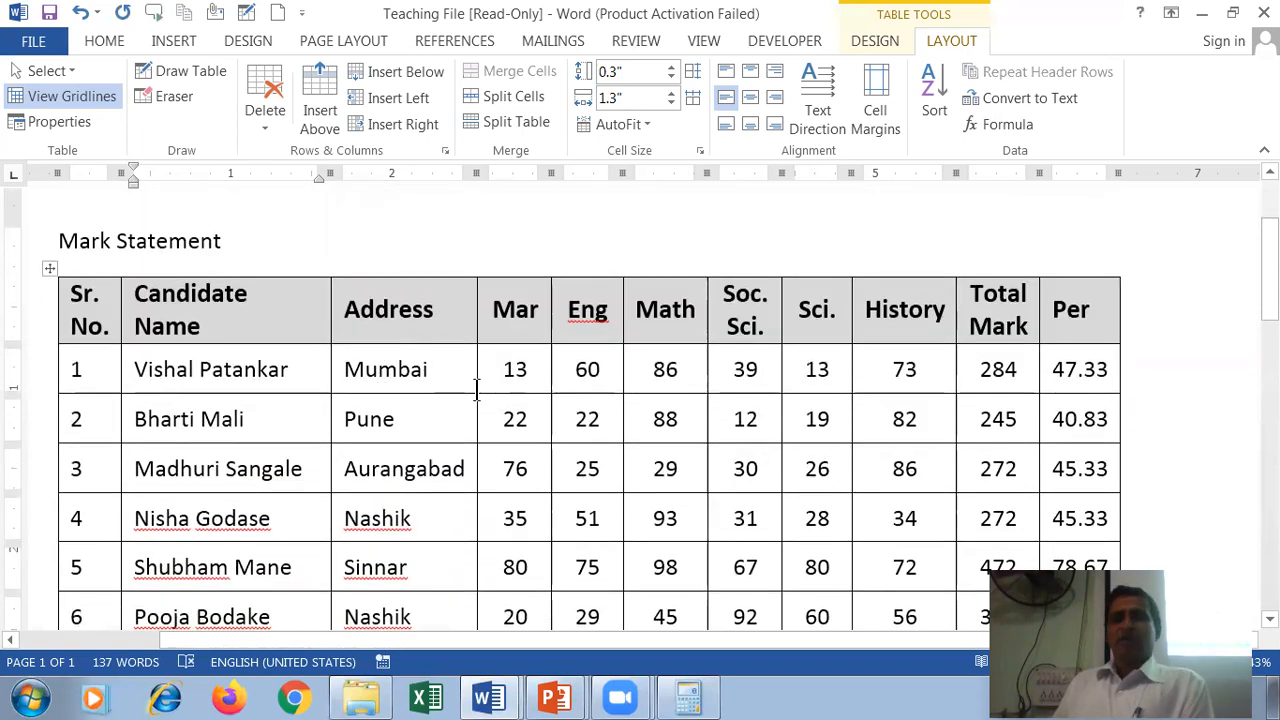
pyautogui.scroll(-3, 556, 396)
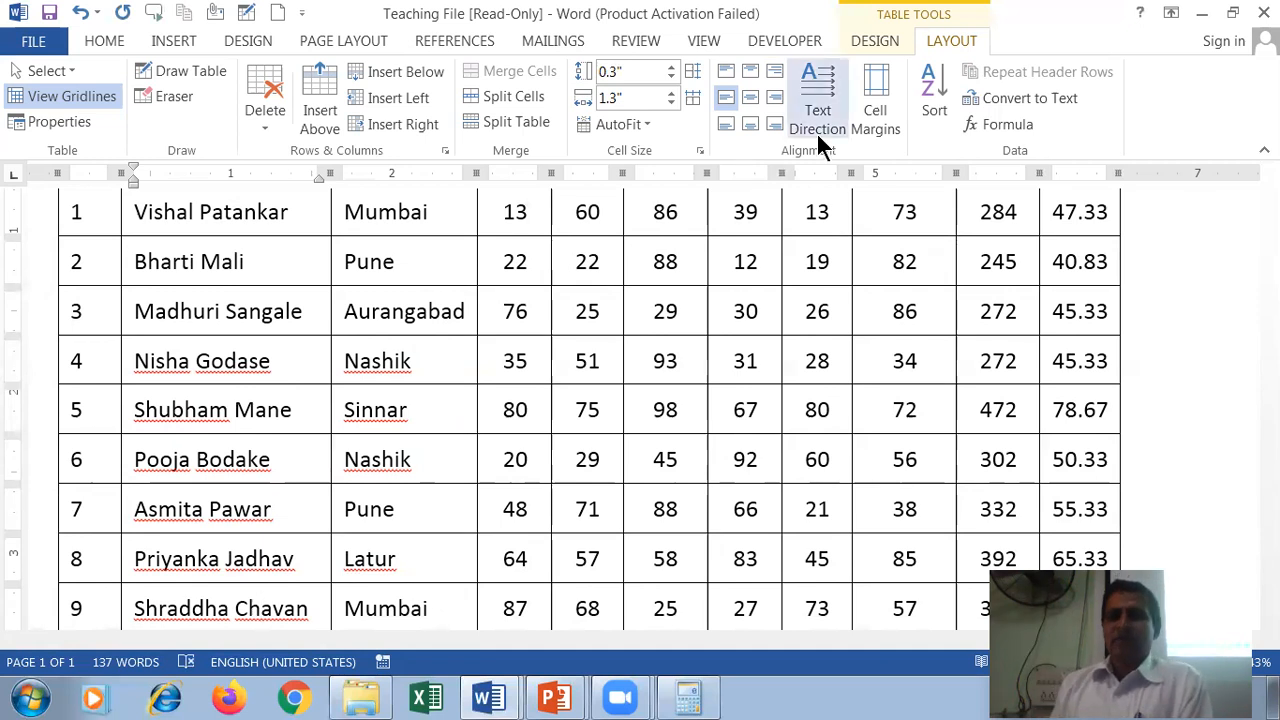
pyautogui.scroll(2, 770, 310)
pyautogui.scroll(2, 784, 305)
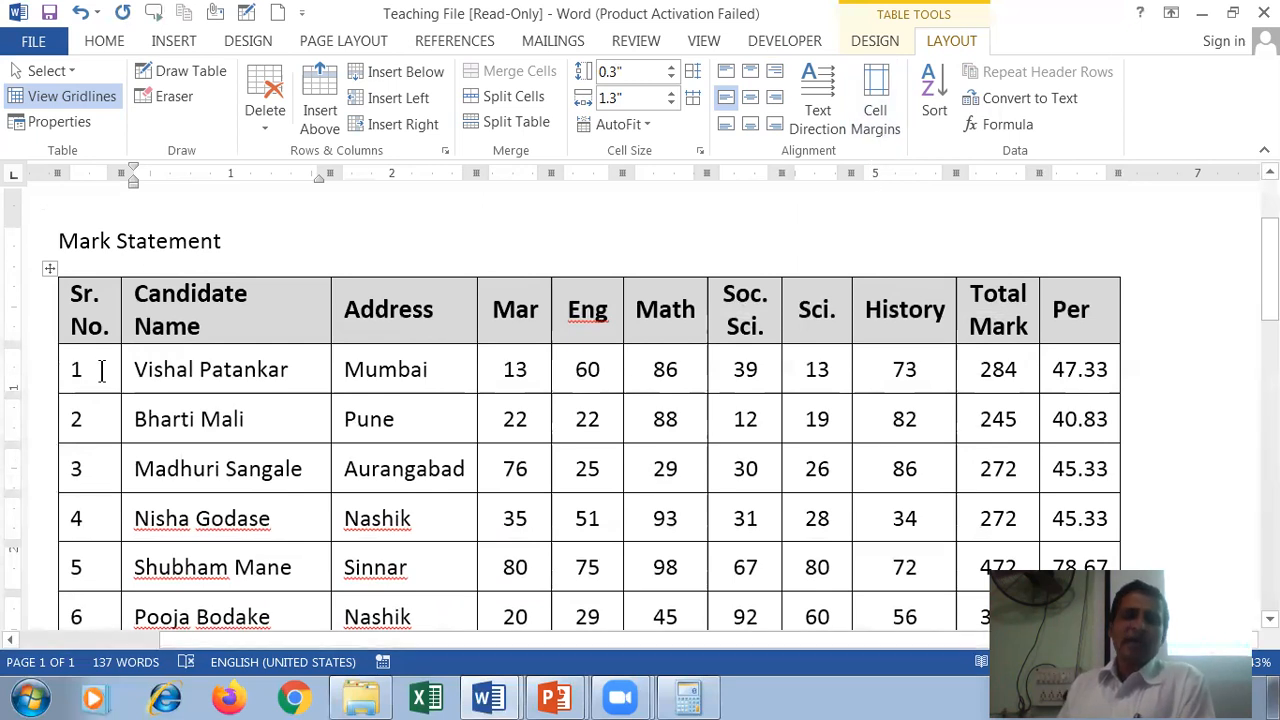
pyautogui.click(177, 370)
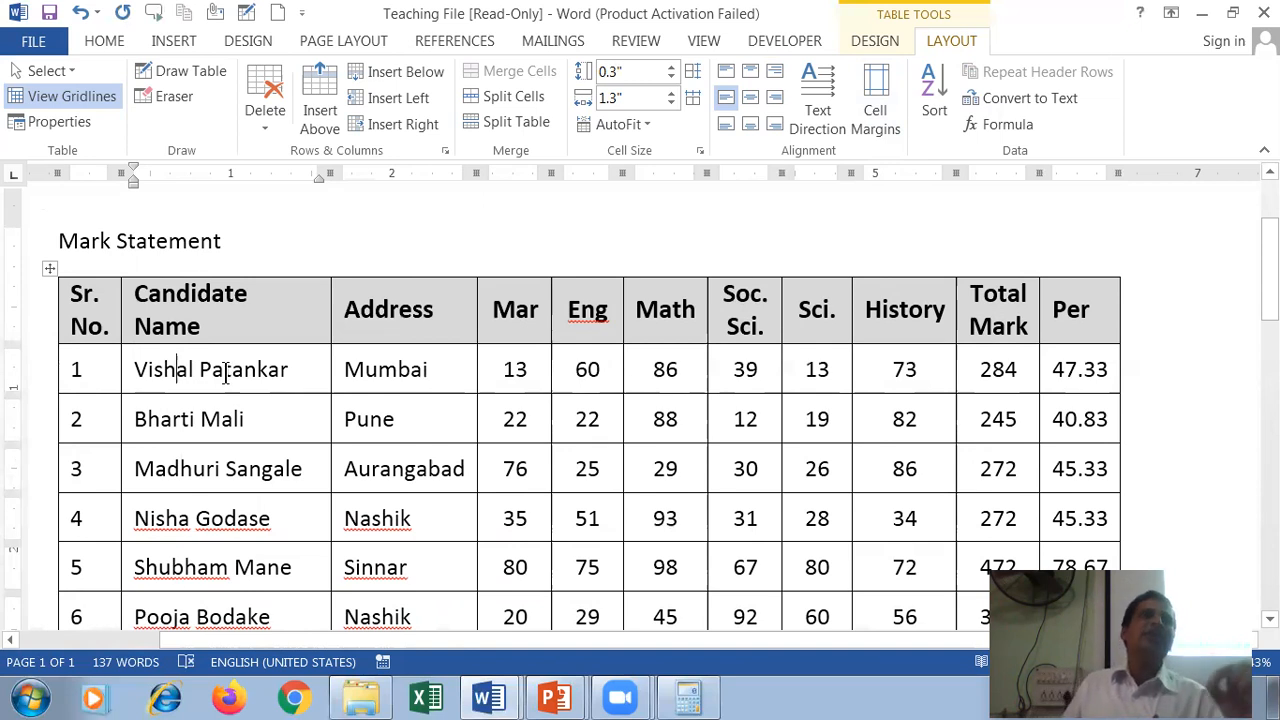
pyautogui.click(128, 373)
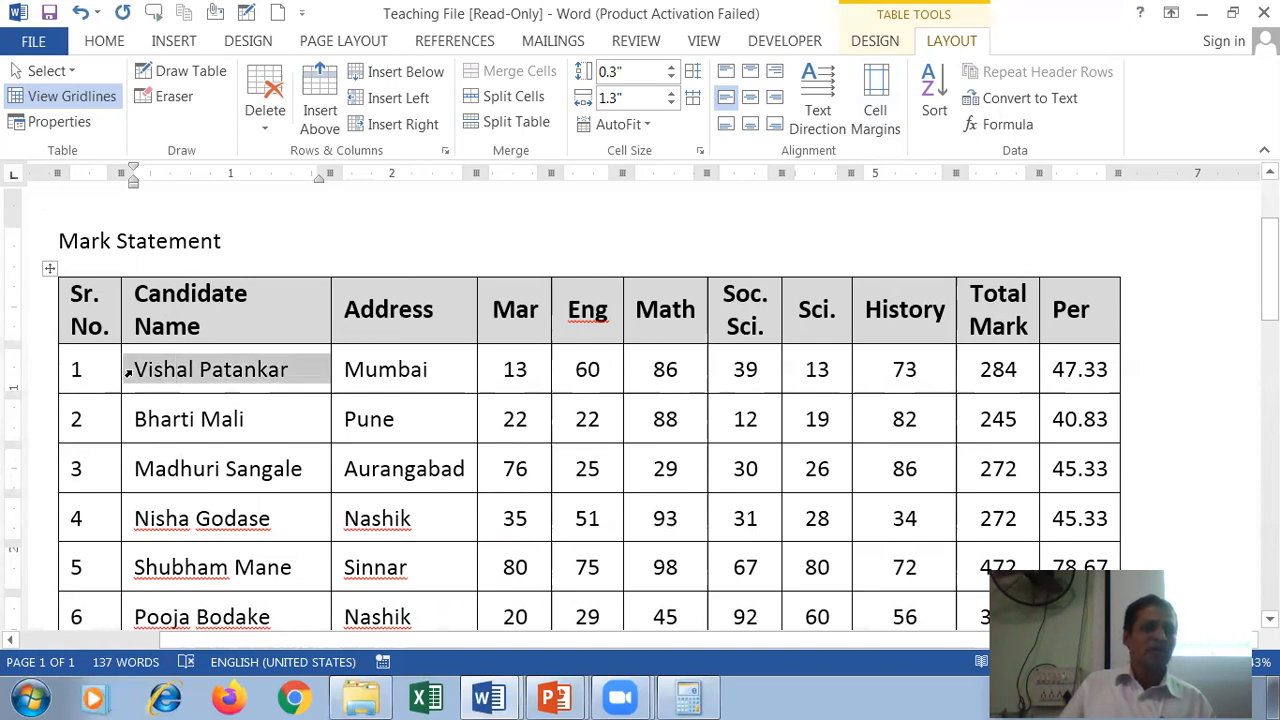
pyautogui.click(238, 376)
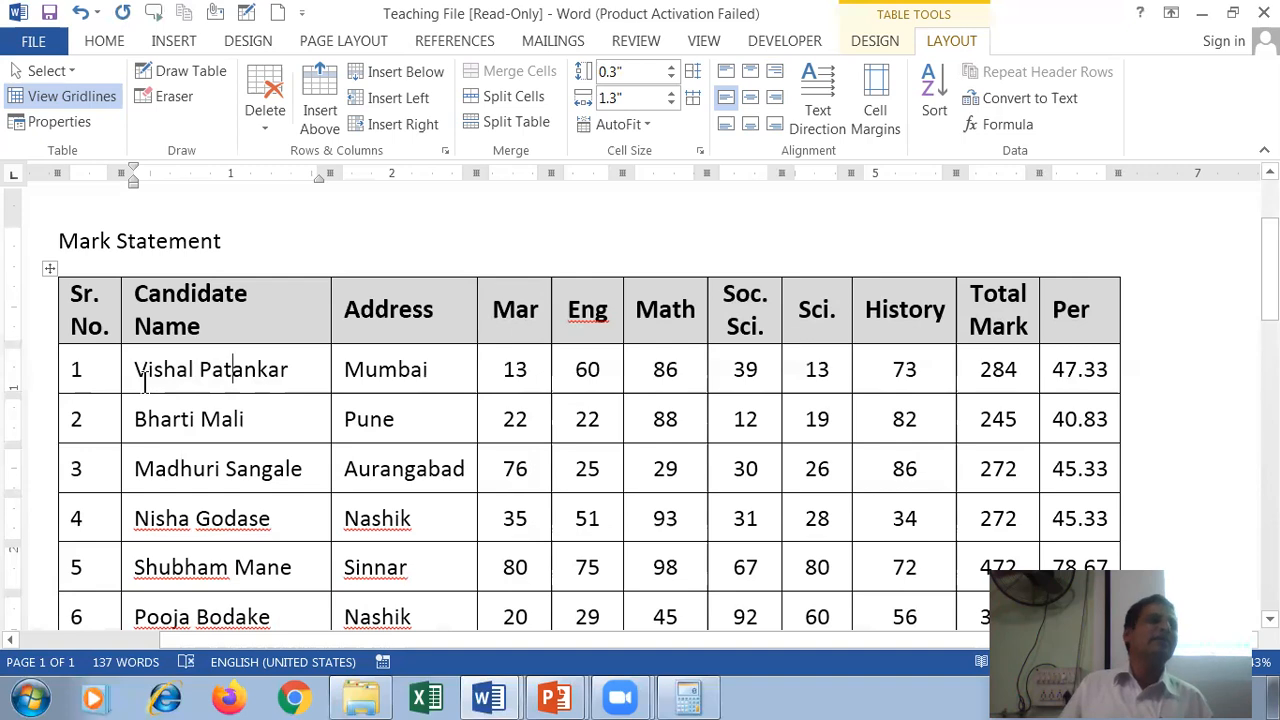
pyautogui.scroll(-3, 252, 420)
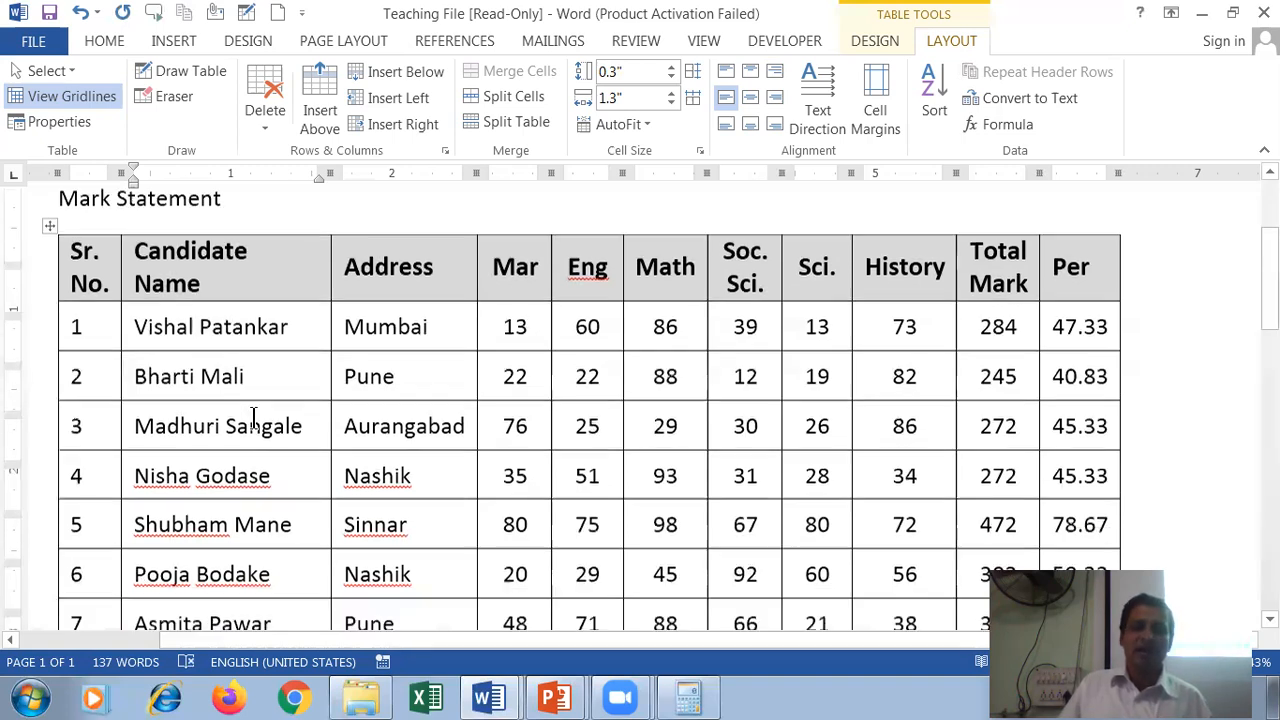
pyautogui.scroll(5, 252, 420)
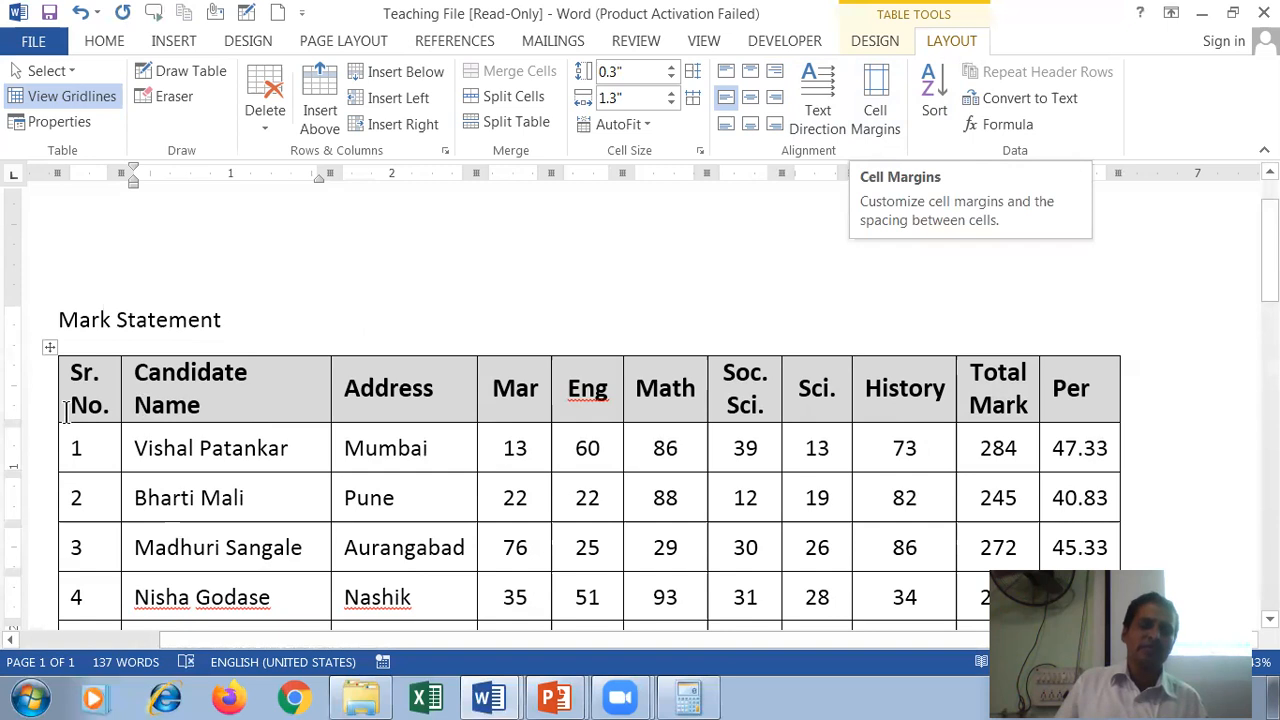
# Select the whole table and set left and right cell margins to 0.04 inches
pyautogui.click(50, 346)
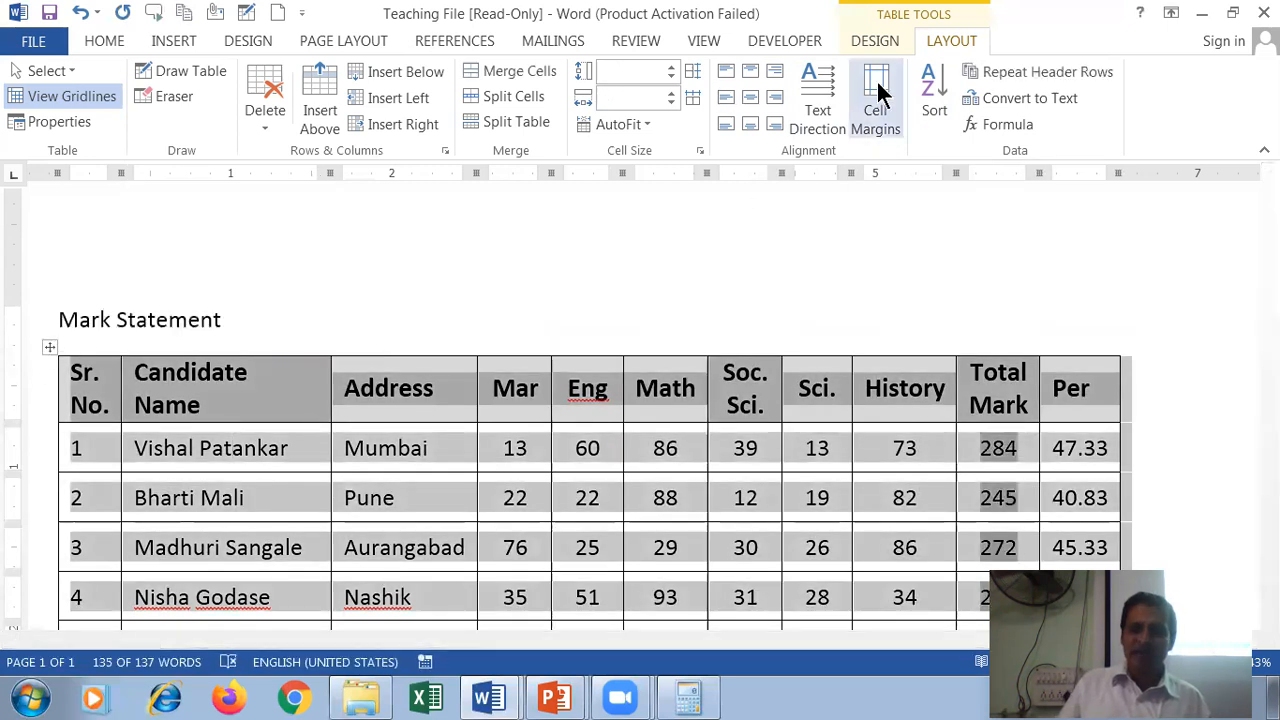
pyautogui.click(876, 100)
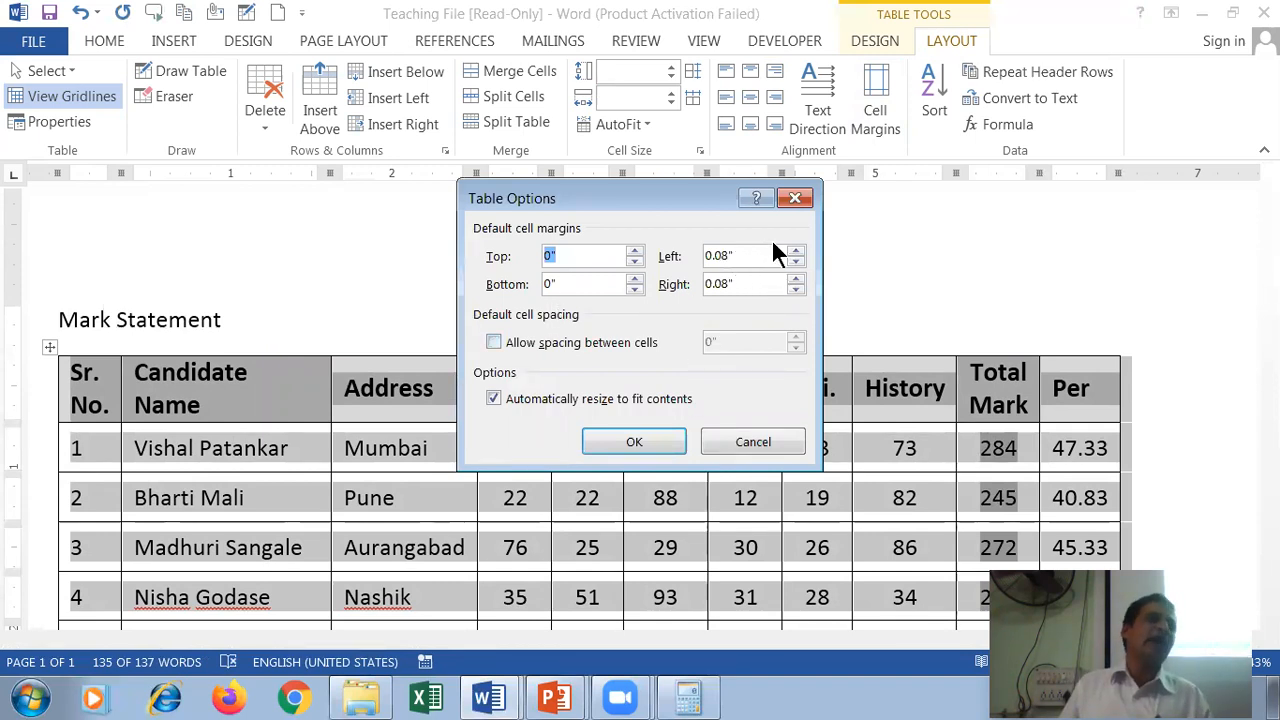
pyautogui.moveTo(716, 256); pyautogui.dragTo(762, 270)
pyautogui.write('04')
pyautogui.moveTo(713, 284); pyautogui.dragTo(737, 286)
pyautogui.write('04')
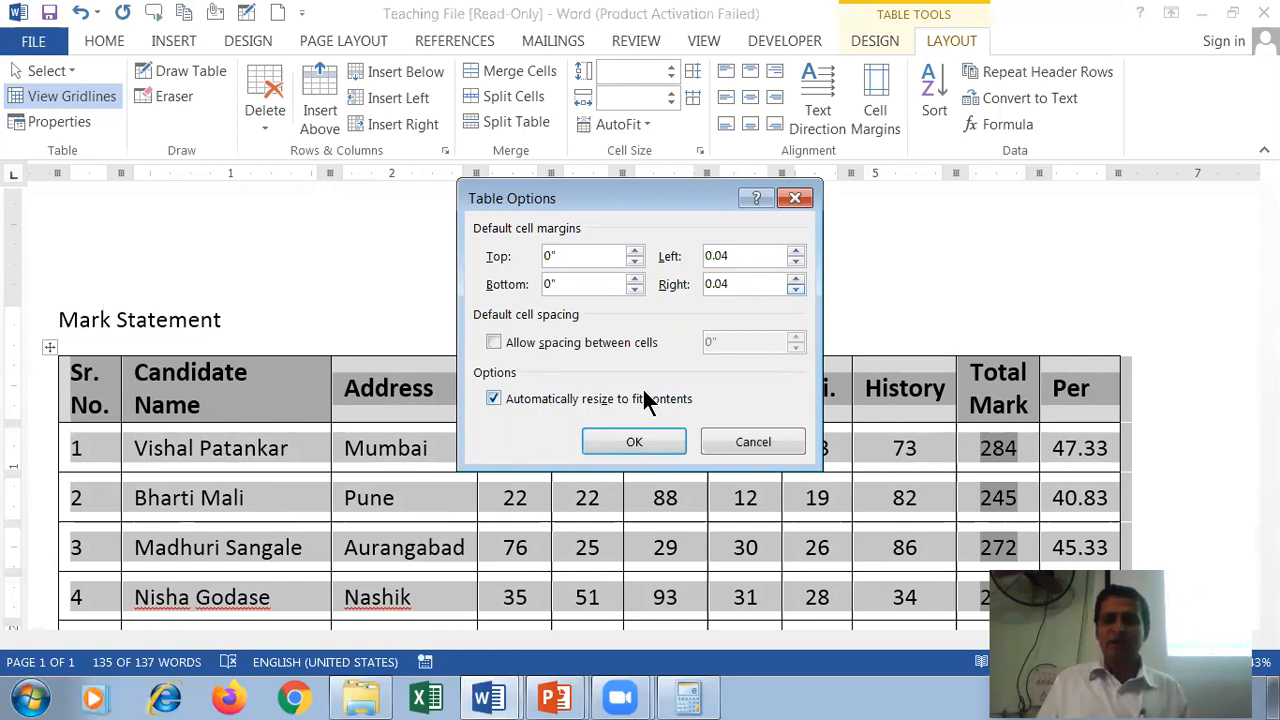
pyautogui.click(624, 458)
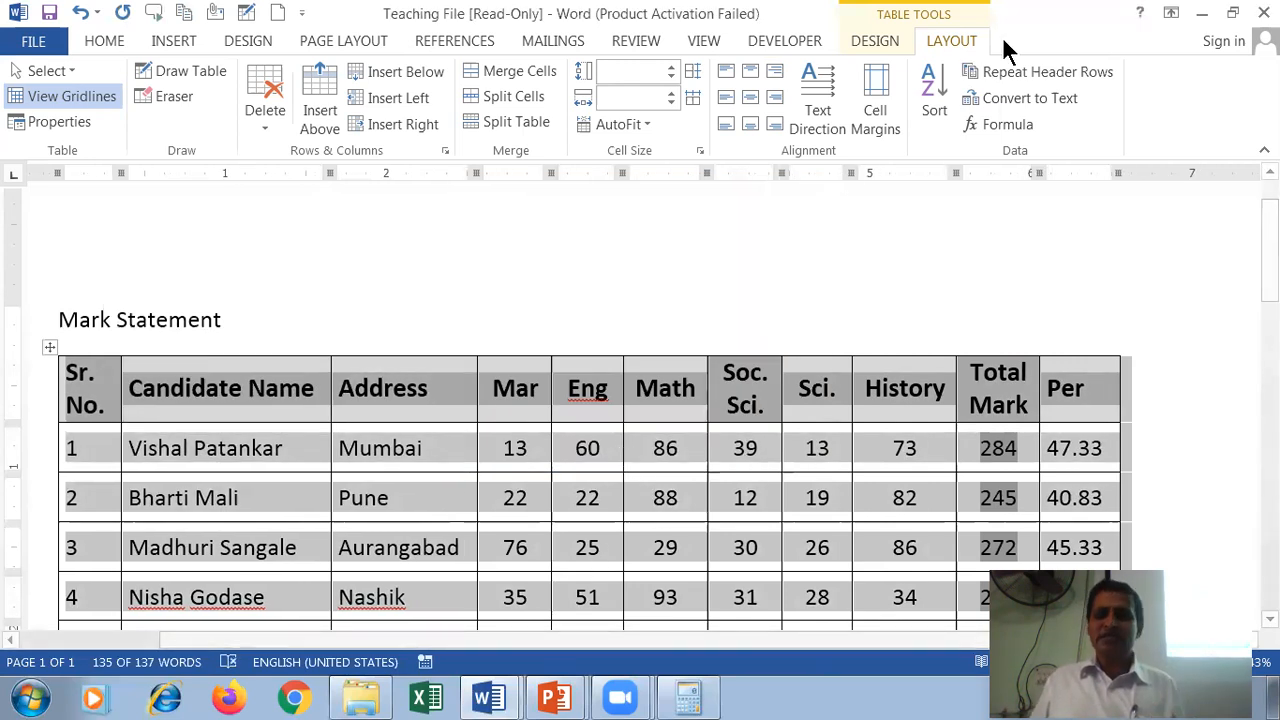
# Change the left and right cell margins to 0
pyautogui.click(891, 94)
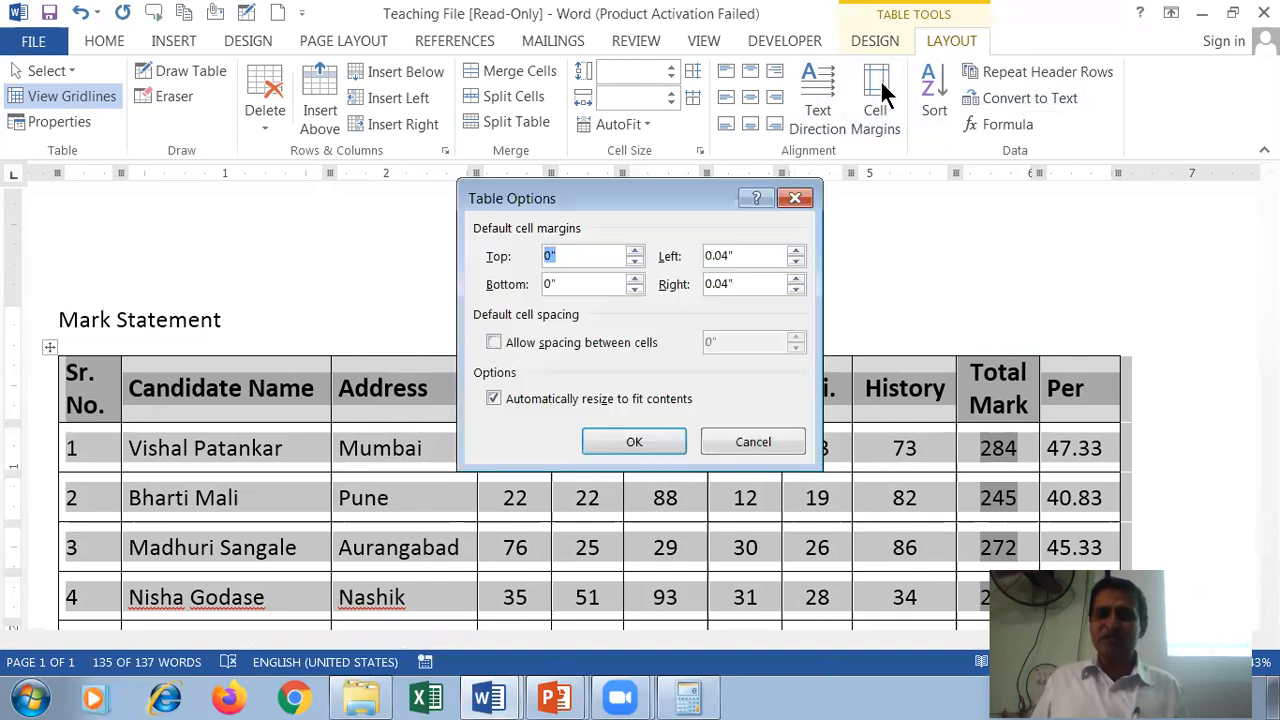
pyautogui.click(750, 256)
pyautogui.write('0')
pyautogui.press('Tab')
pyautogui.write('0')
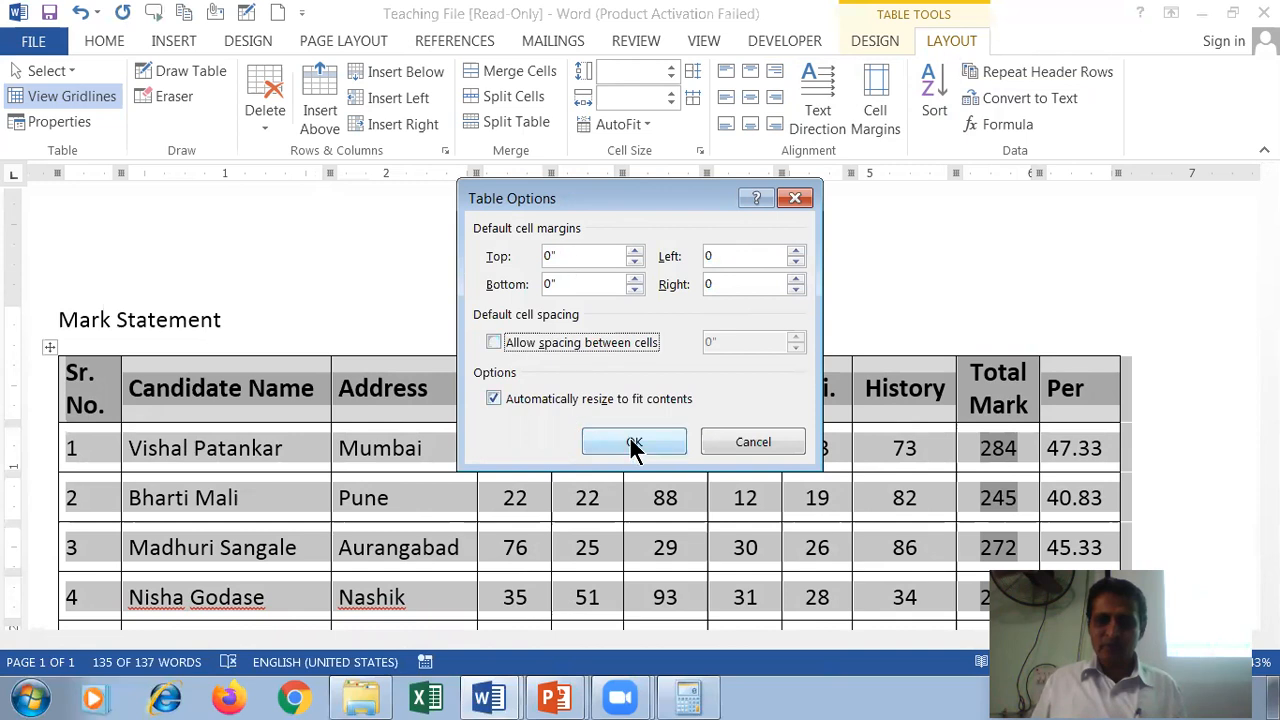
pyautogui.click(634, 443)
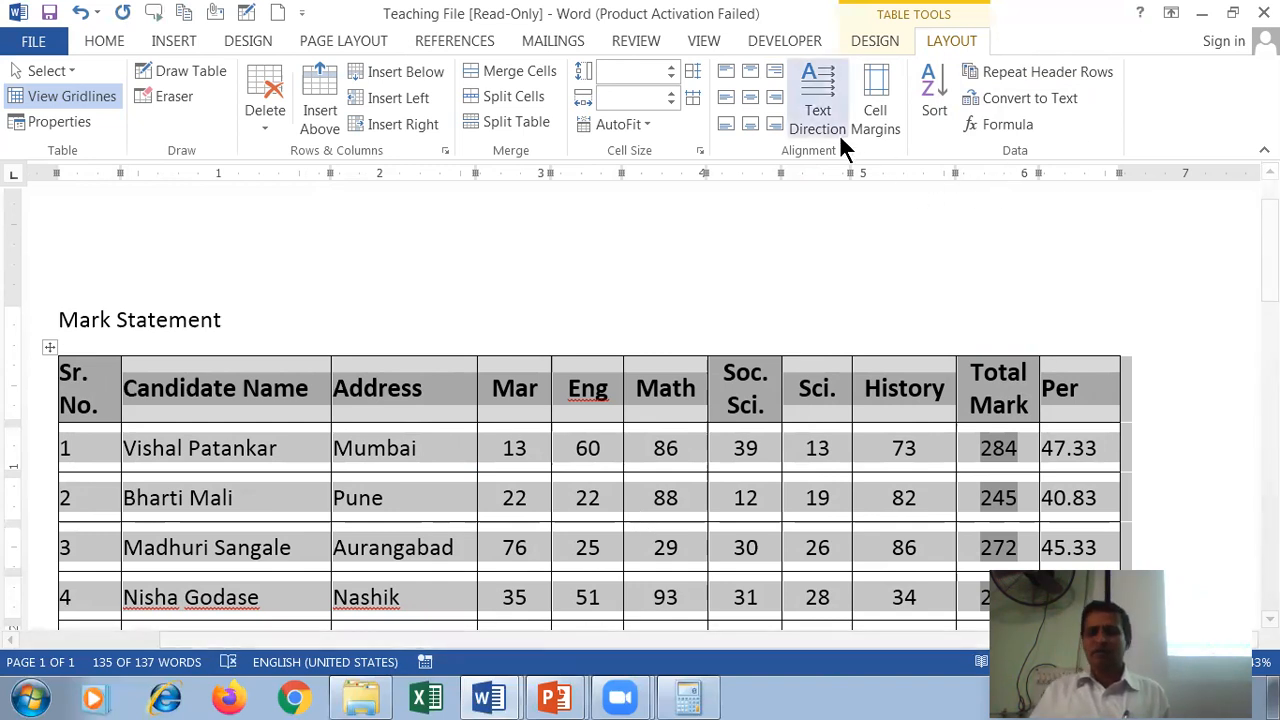
# Set the left and right cell margins to .02 inches
pyautogui.click(872, 98)
pyautogui.moveTo(733, 255); pyautogui.dragTo(576, 252)
pyautogui.write('.02')
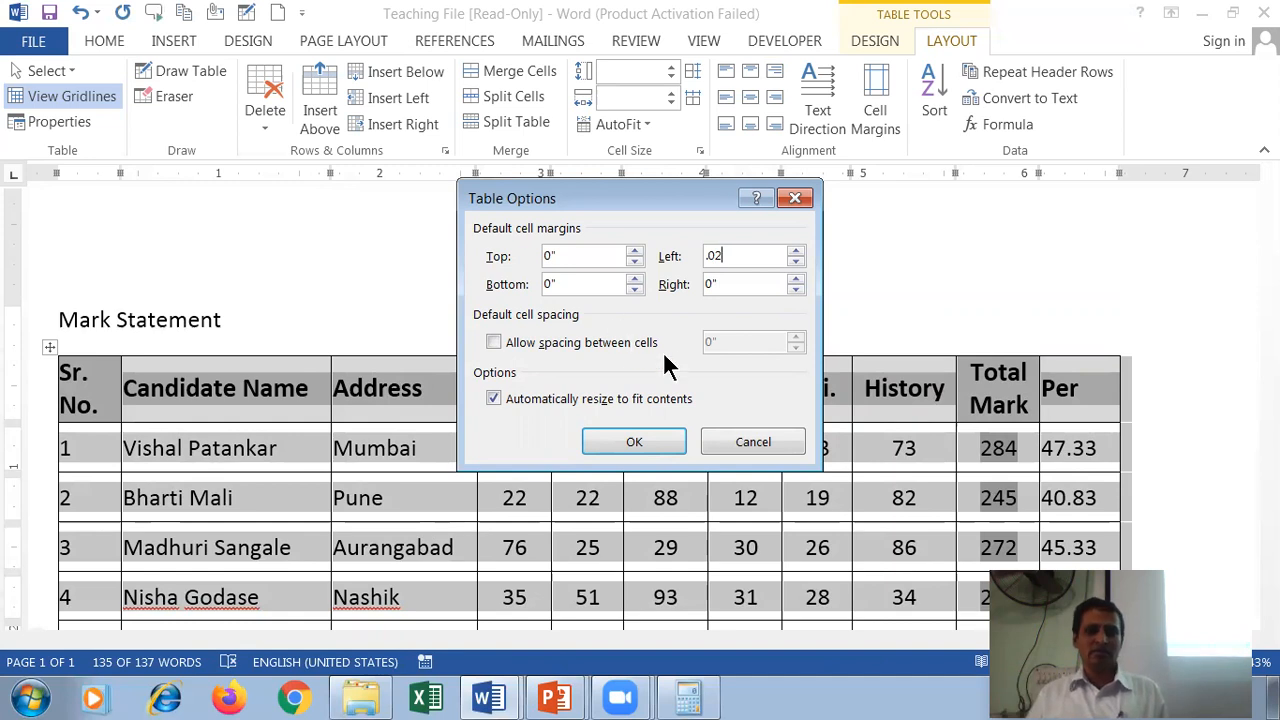
pyautogui.press('Tab')
pyautogui.write('.02')
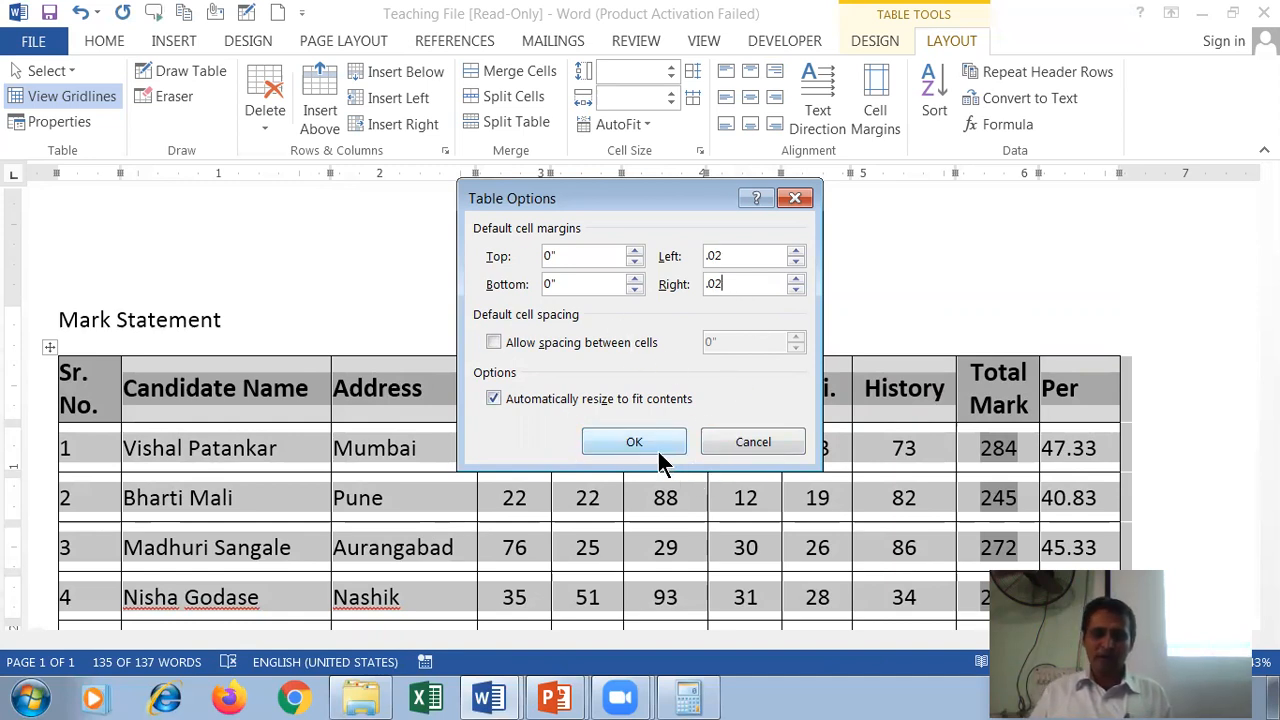
pyautogui.click(659, 451)
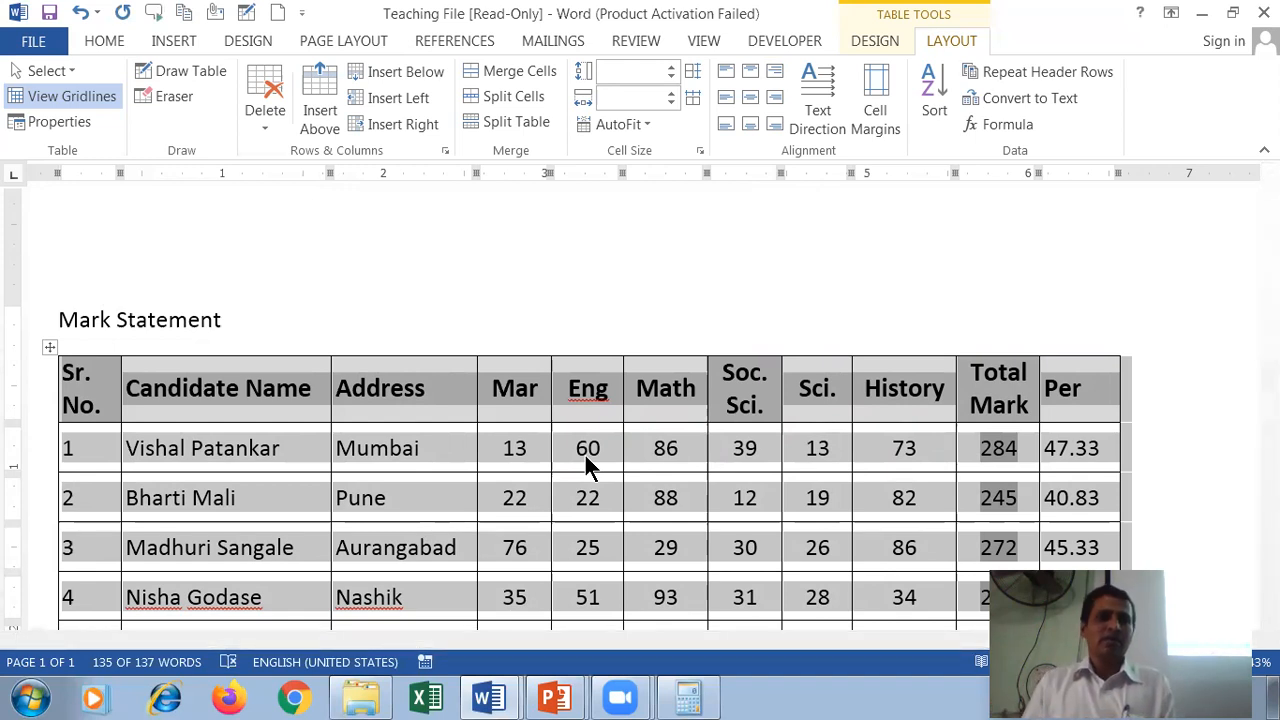
pyautogui.click(191, 448)
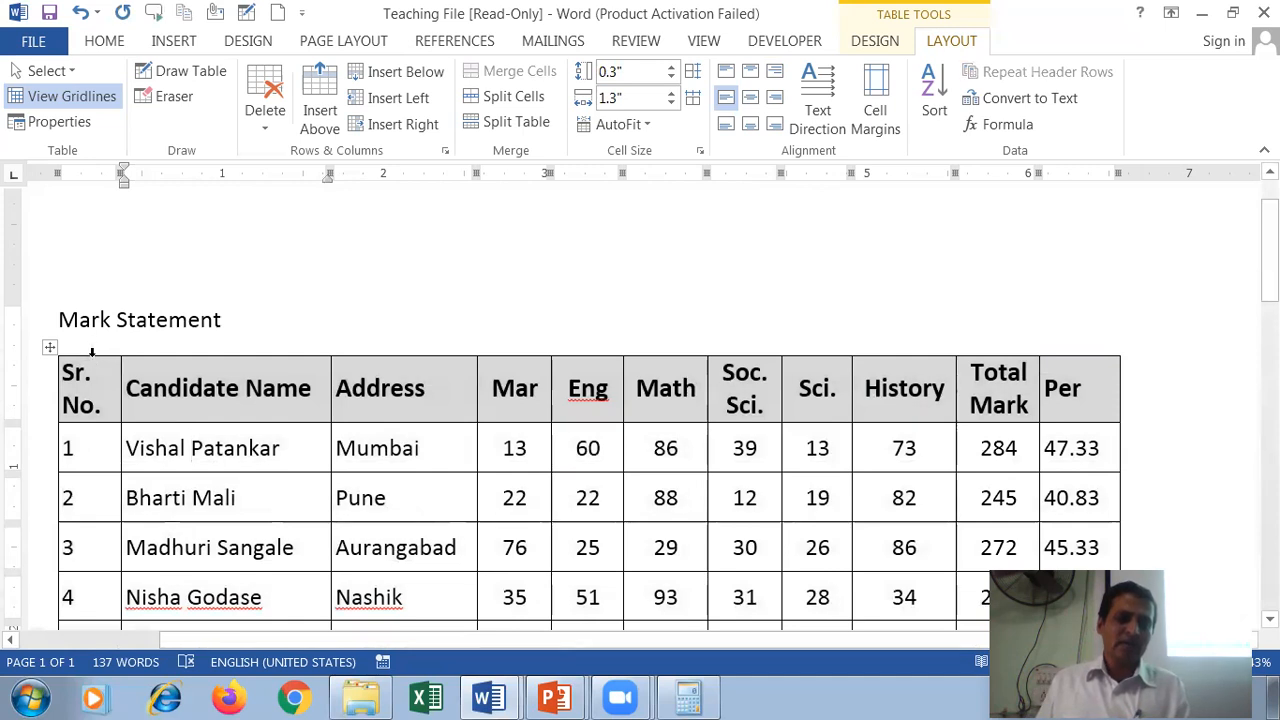
pyautogui.click(91, 352)
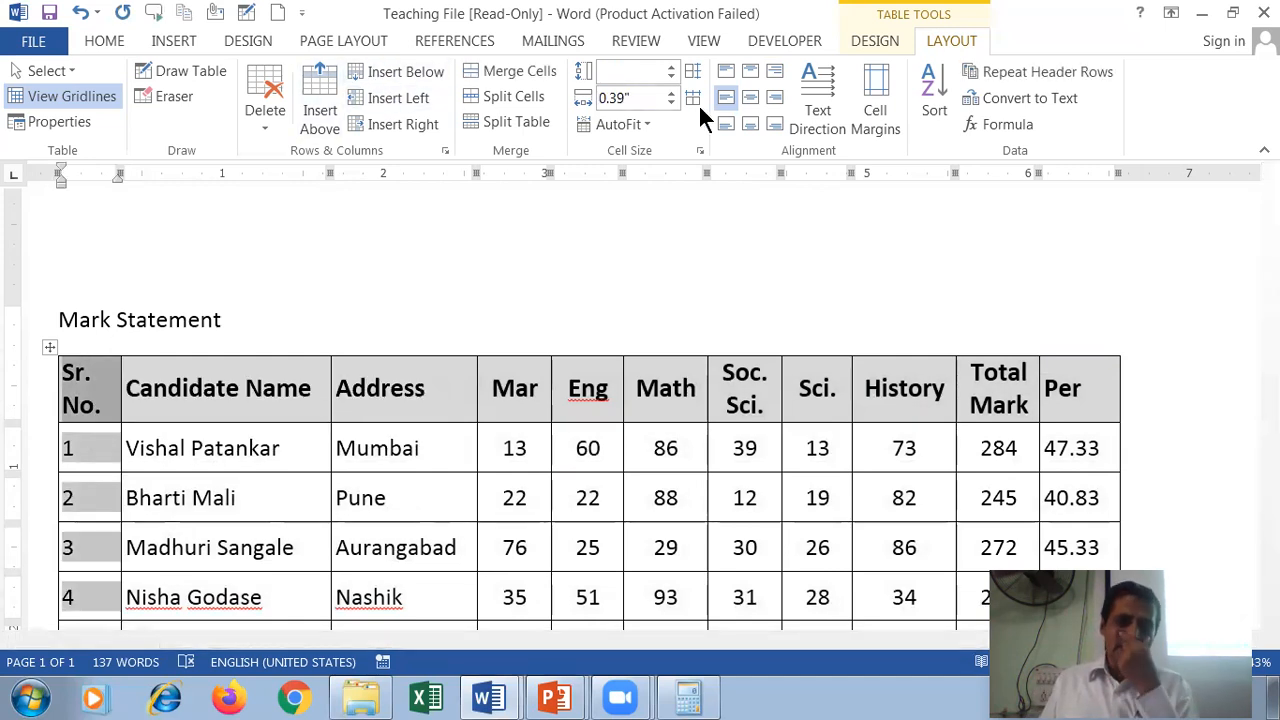
pyautogui.click(751, 100)
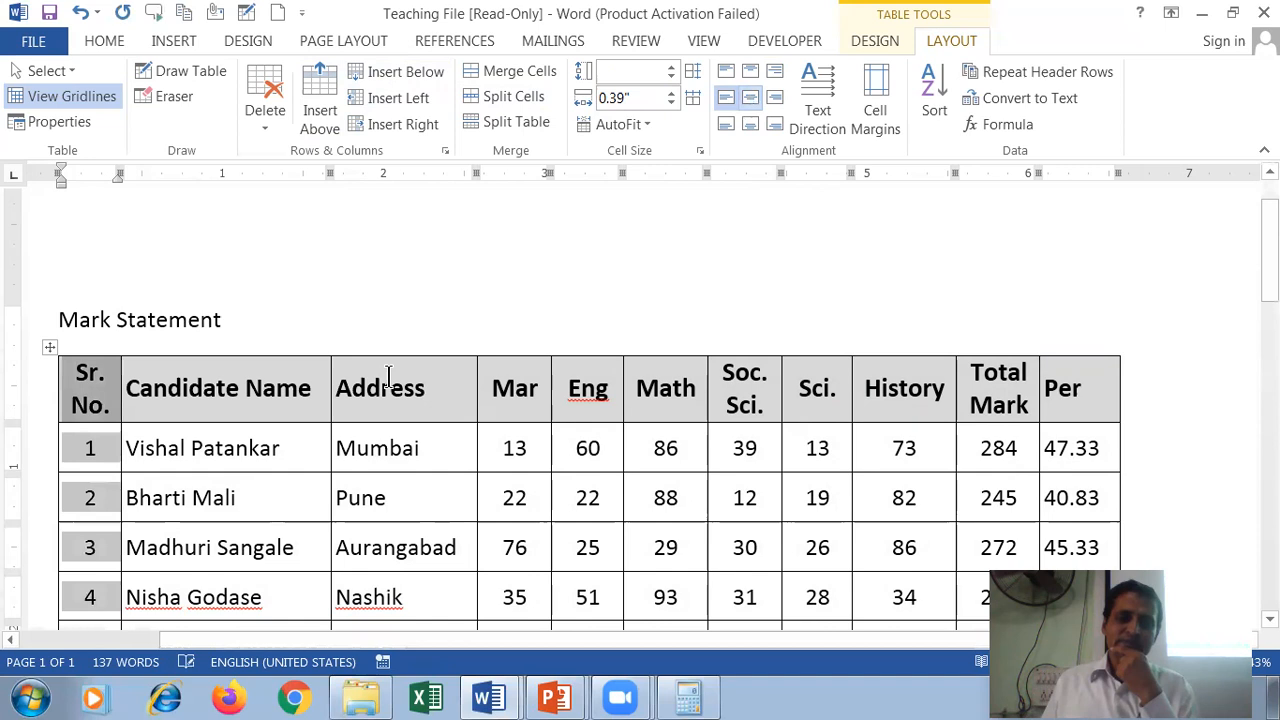
pyautogui.click(262, 447)
pyautogui.scroll(-7, 500, 495)
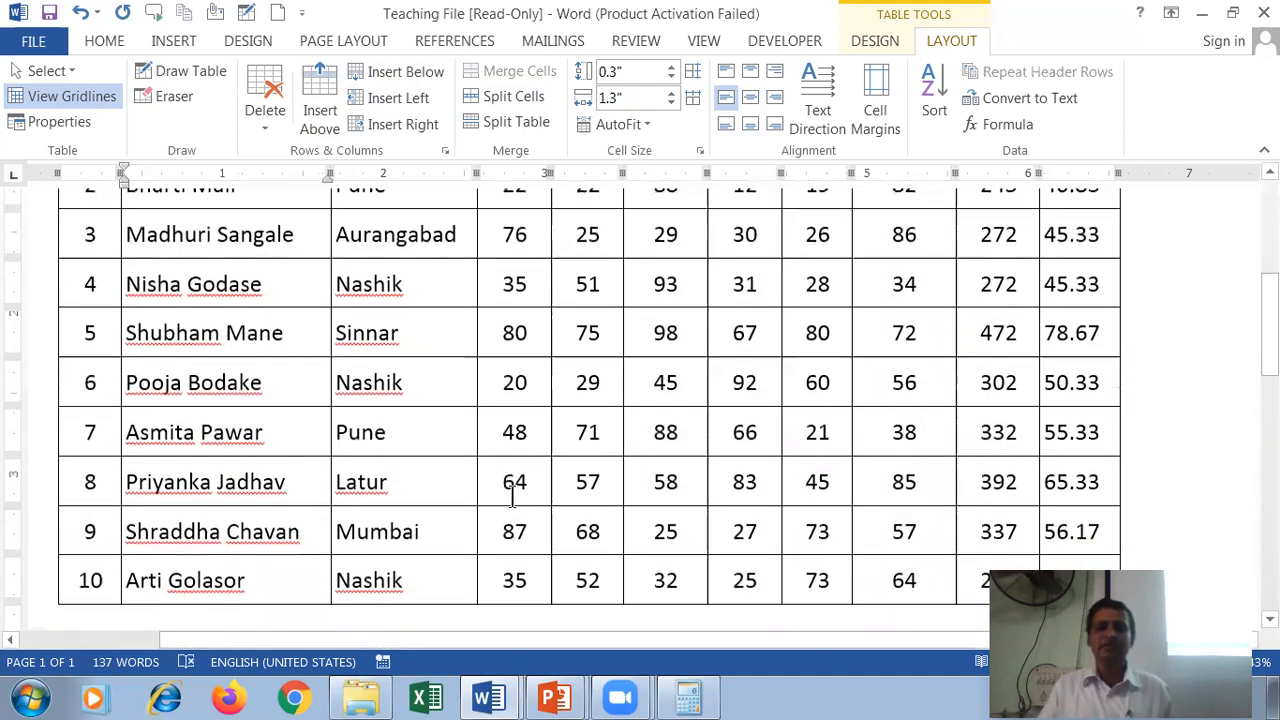
pyautogui.scroll(6, 505, 497)
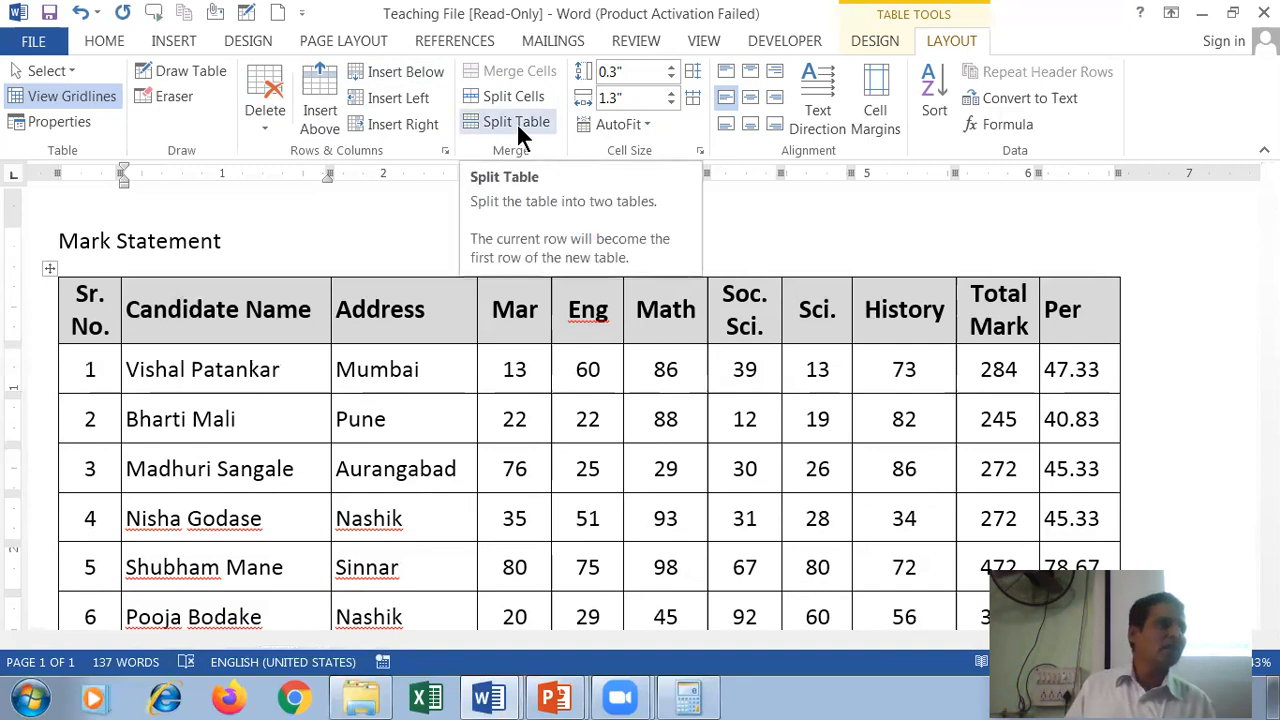
# Put the caret in row 1's Per cell and open the table's Sort dialog
pyautogui.scroll(-3, 557, 230)
pyautogui.scroll(-5, 557, 235)
pyautogui.scroll(10, 565, 240)
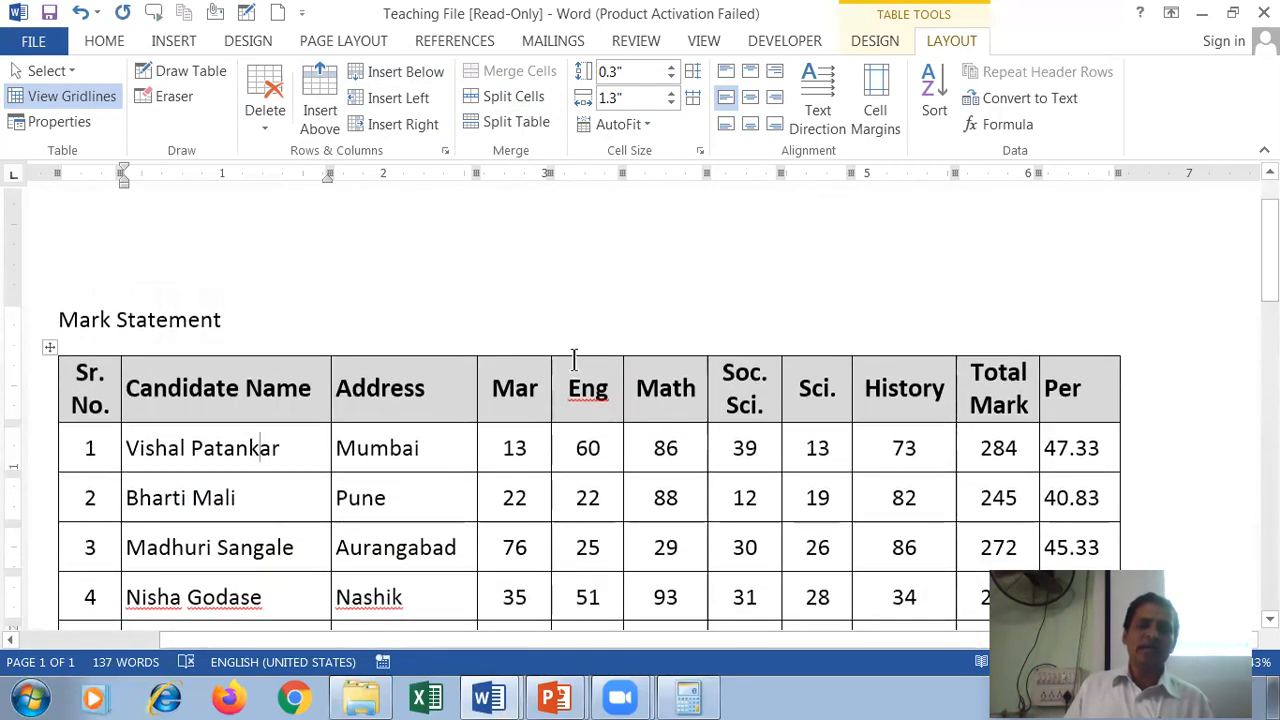
pyautogui.click(91, 320)
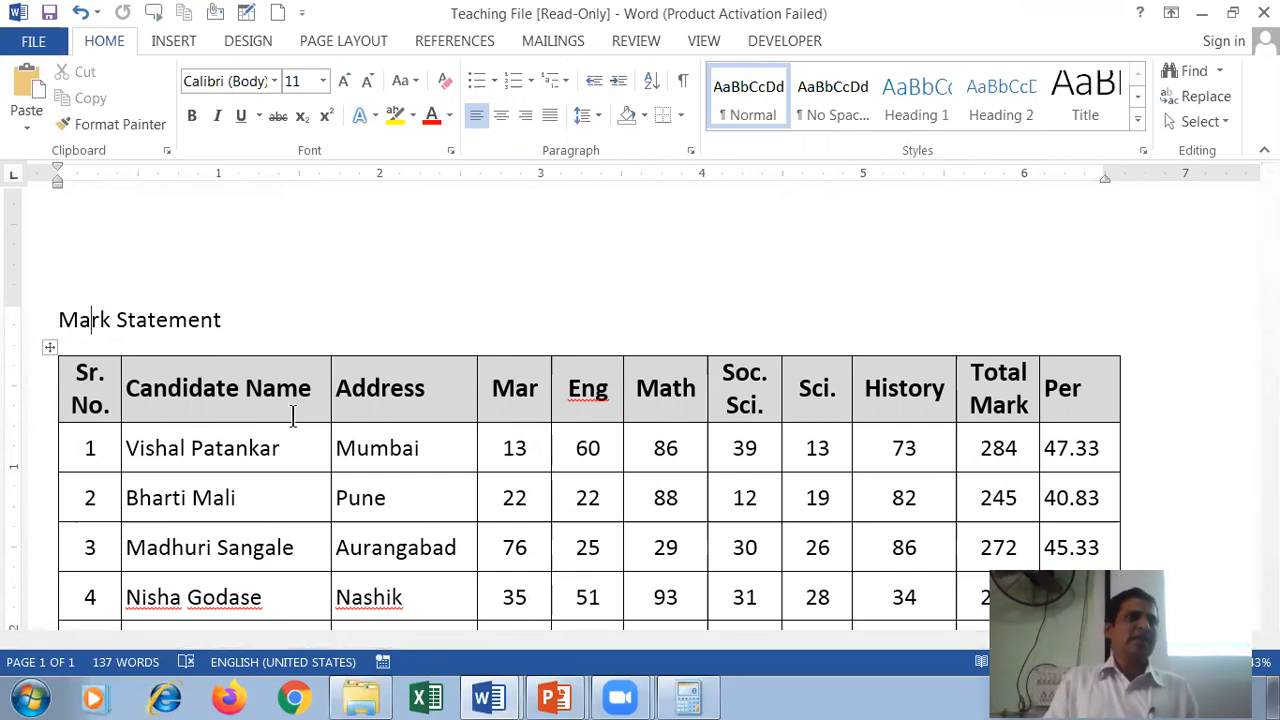
pyautogui.click(283, 488)
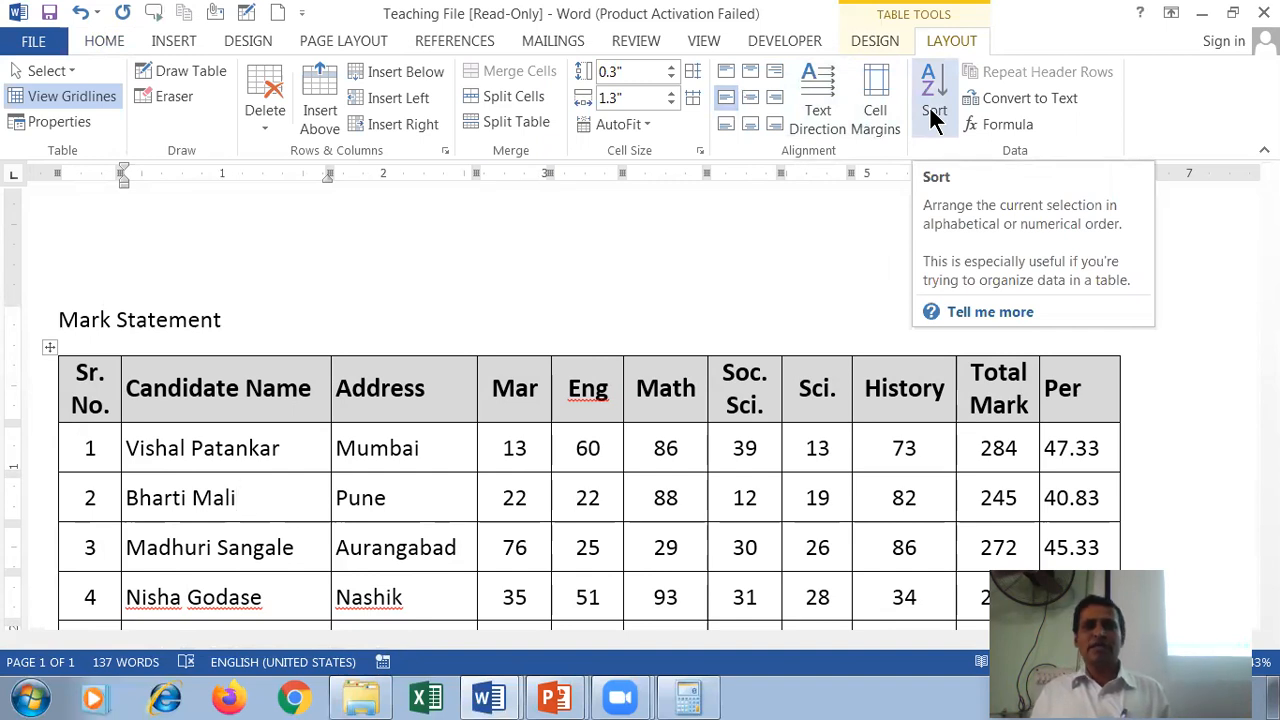
pyautogui.scroll(-3, 400, 391)
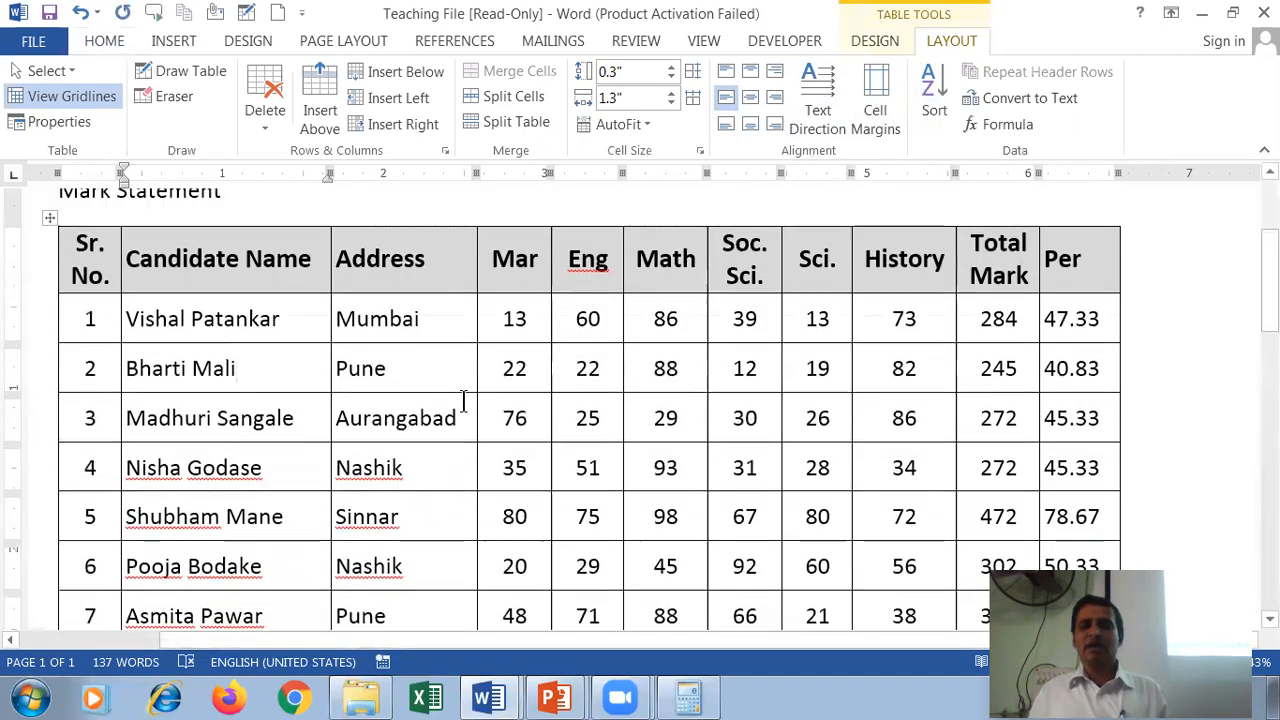
pyautogui.scroll(3, 463, 400)
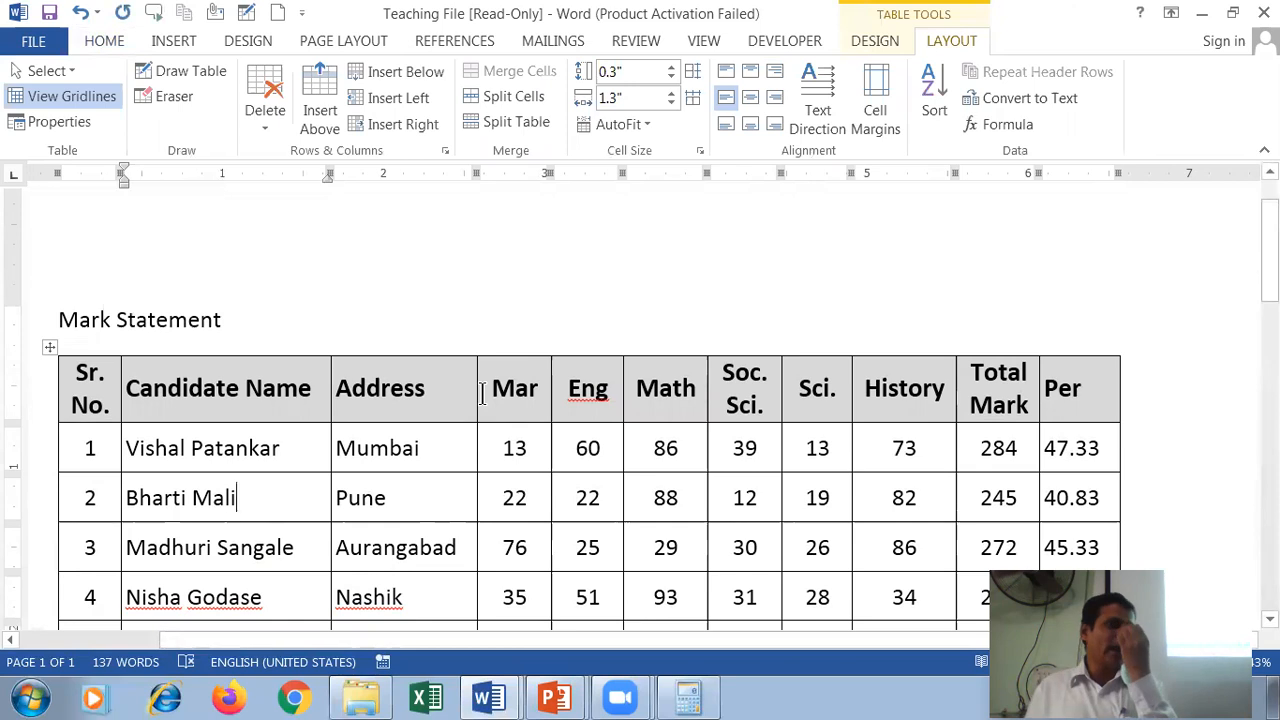
pyautogui.scroll(-3, 519, 439)
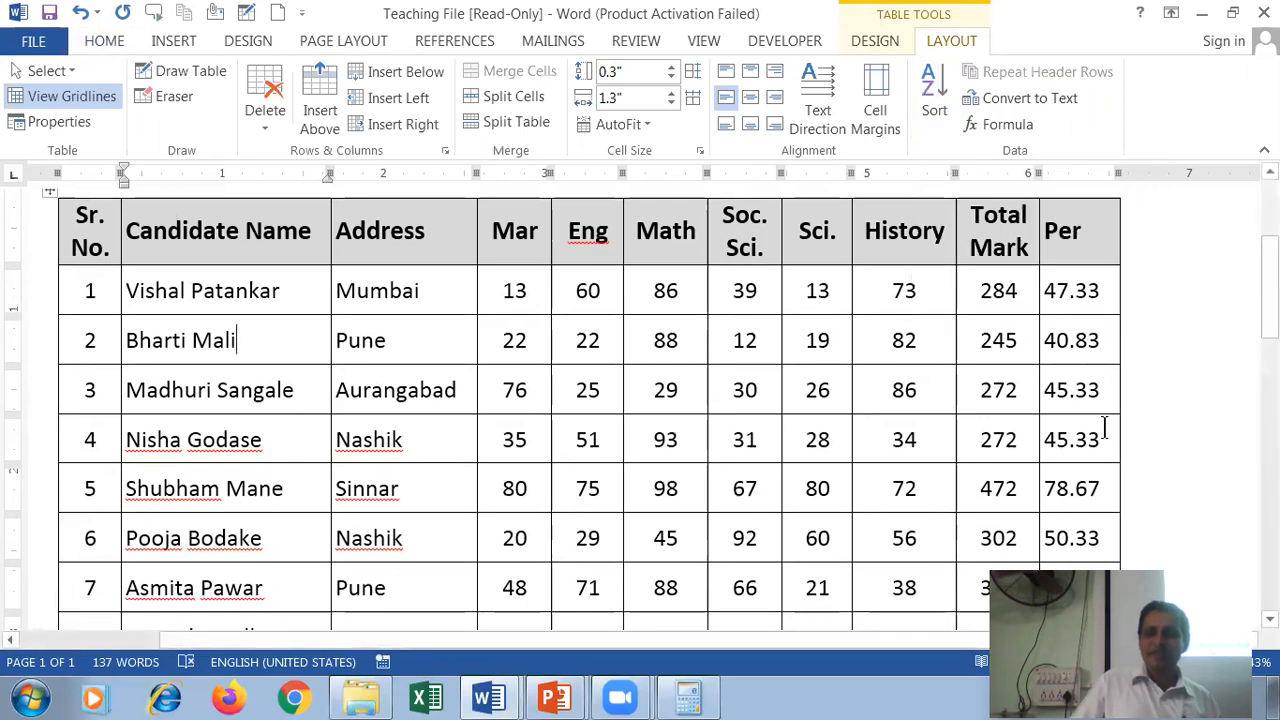
pyautogui.click(1089, 340)
pyautogui.scroll(2, 1089, 340)
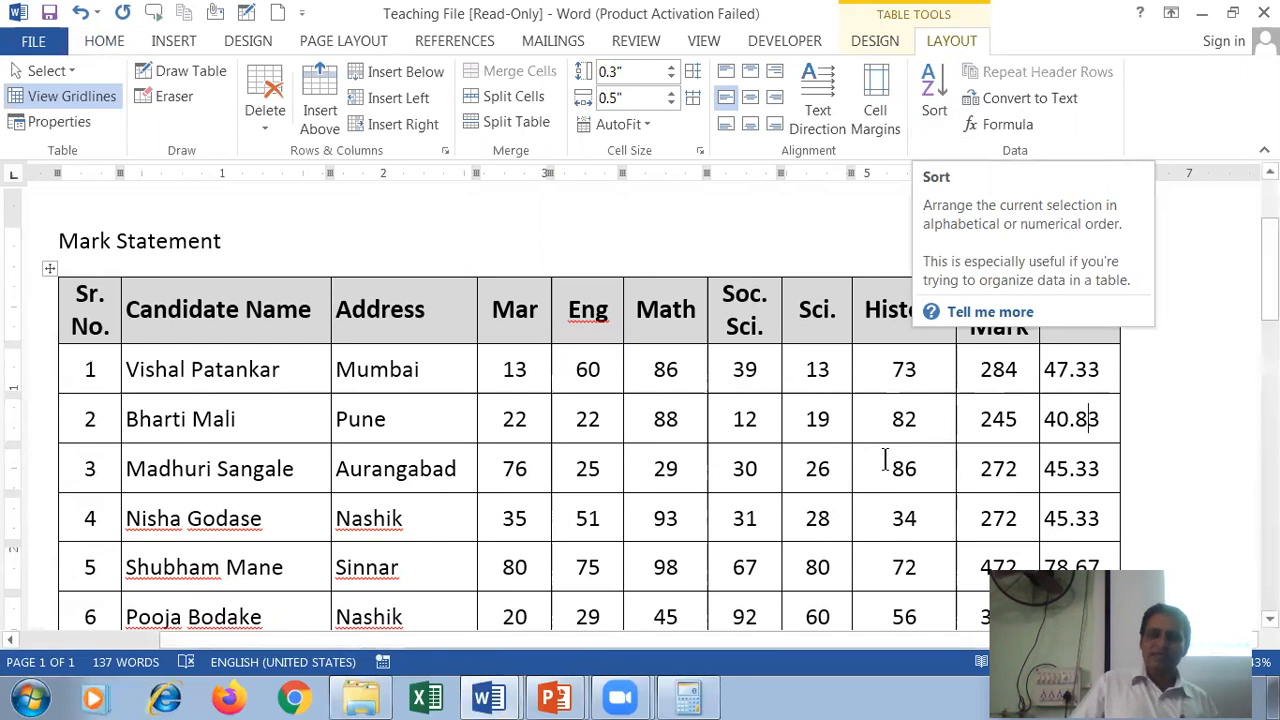
pyautogui.click(1083, 370)
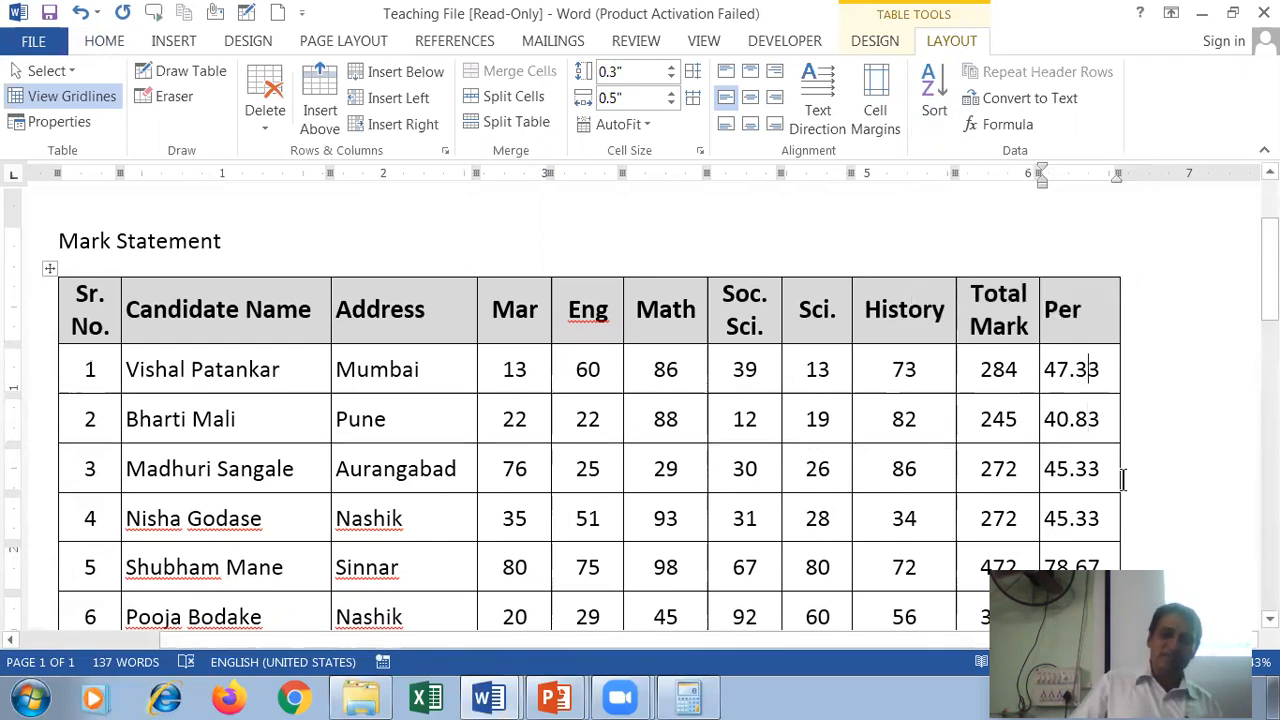
pyautogui.click(933, 95)
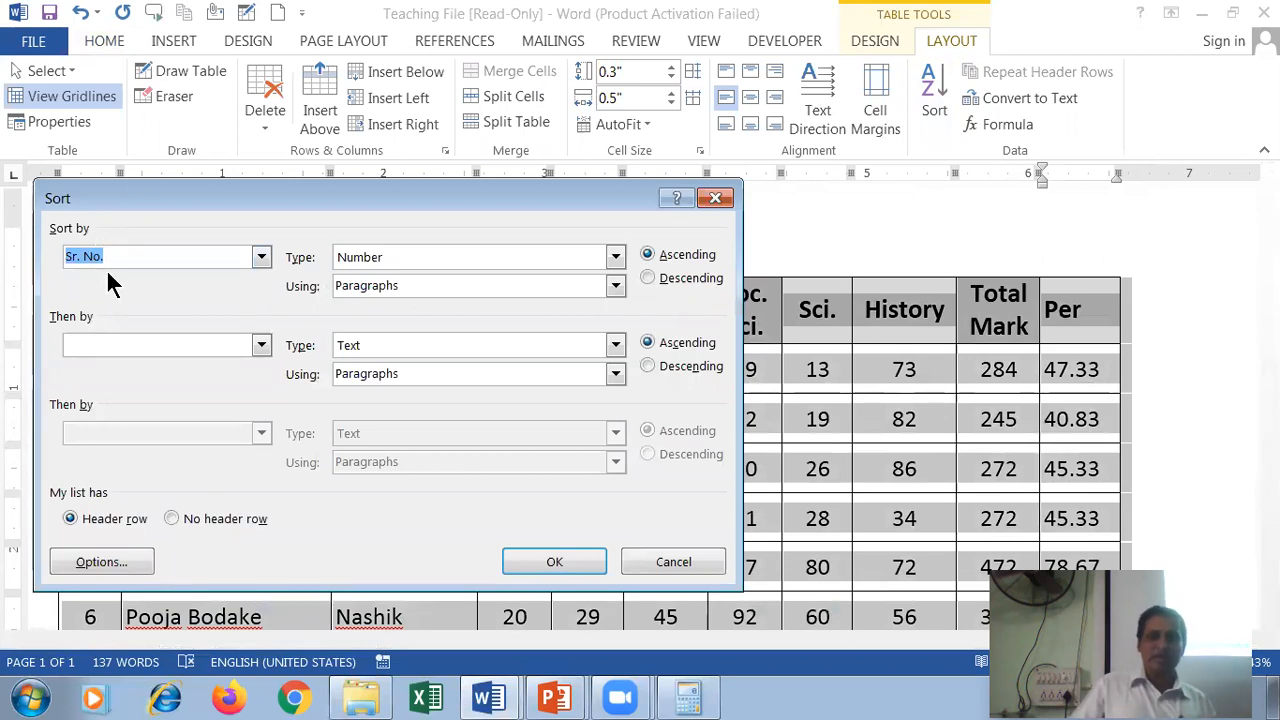
# Sort the table by Per in descending order, putting 78.67 on top
pyautogui.click(261, 258)
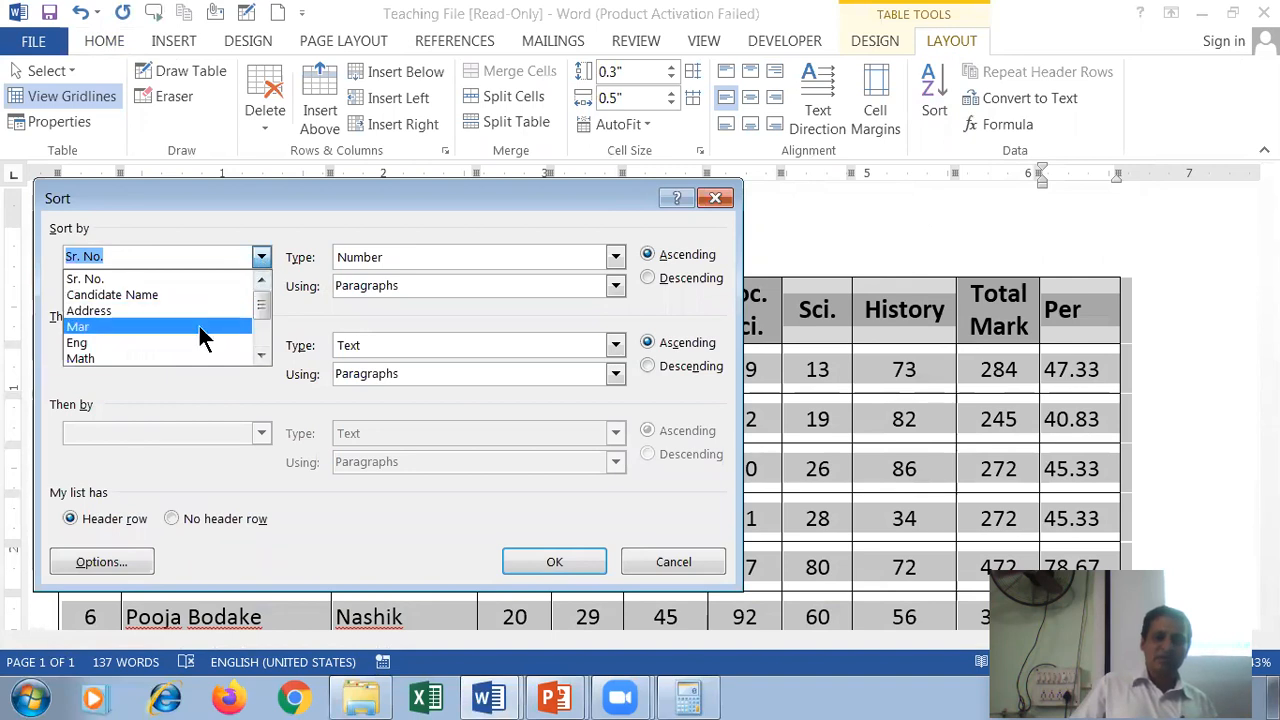
pyautogui.moveTo(263, 305); pyautogui.dragTo(263, 343)
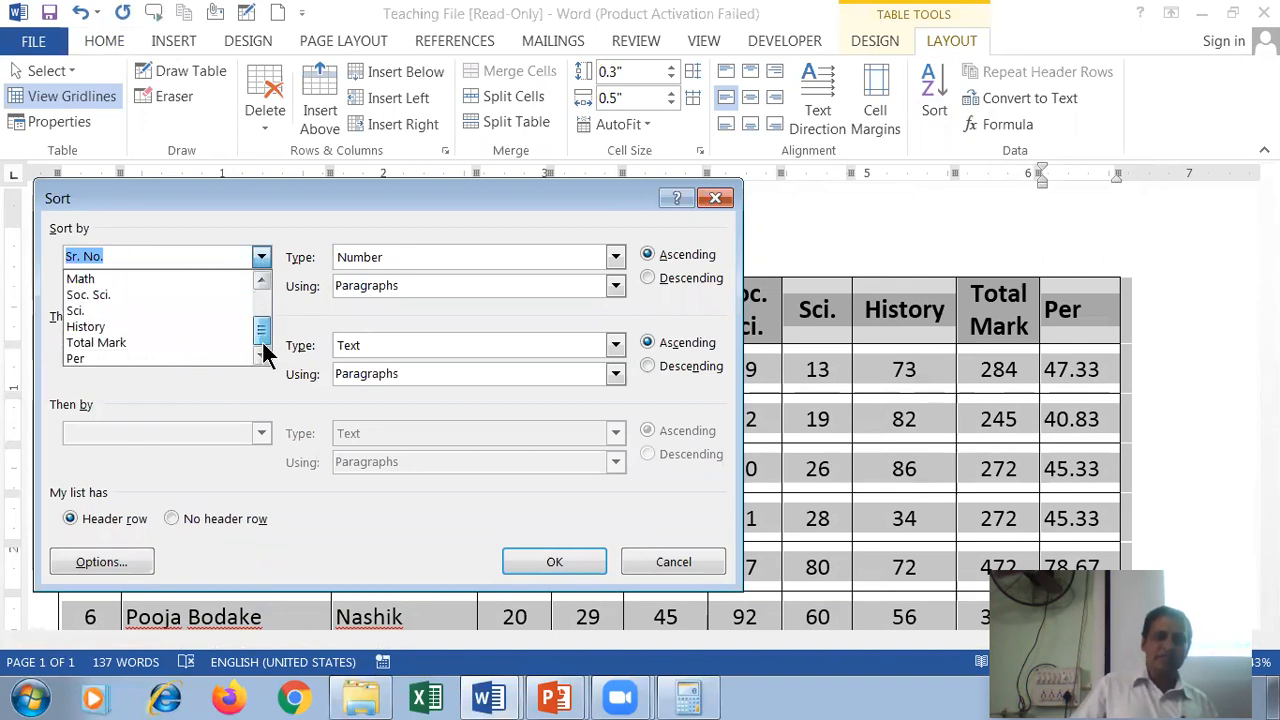
pyautogui.click(90, 356)
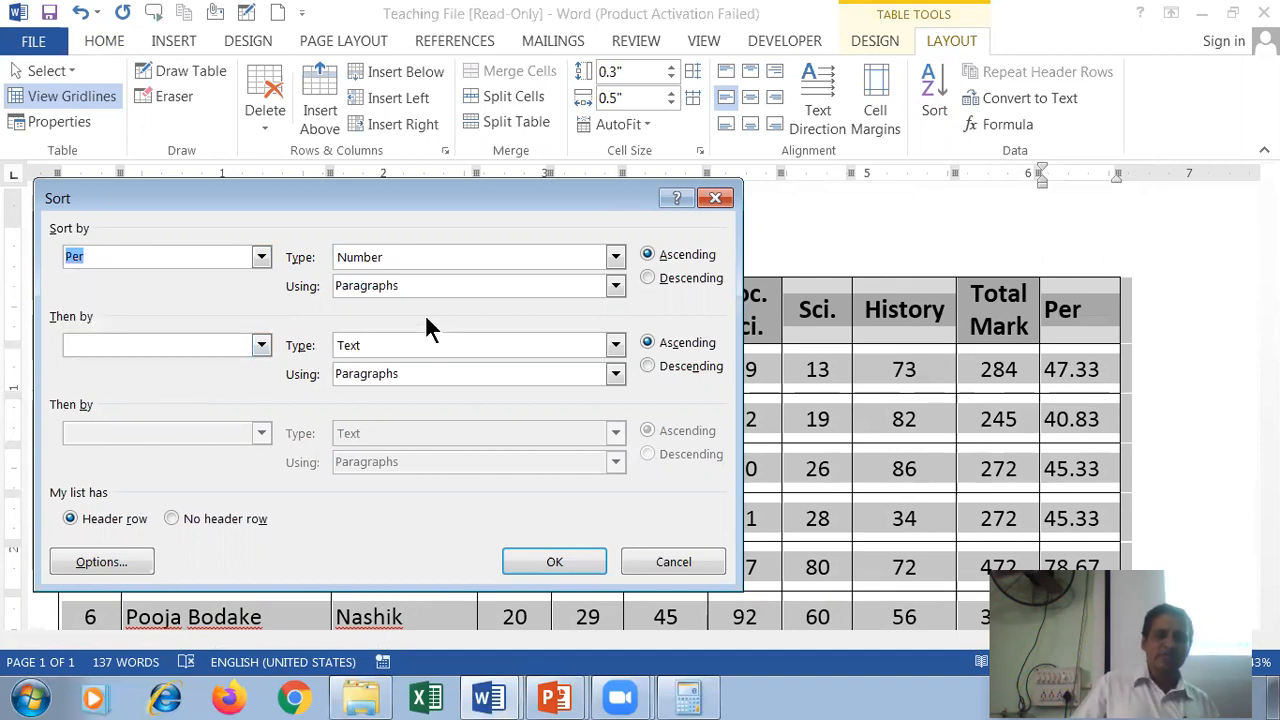
pyautogui.click(665, 280)
pyautogui.click(589, 562)
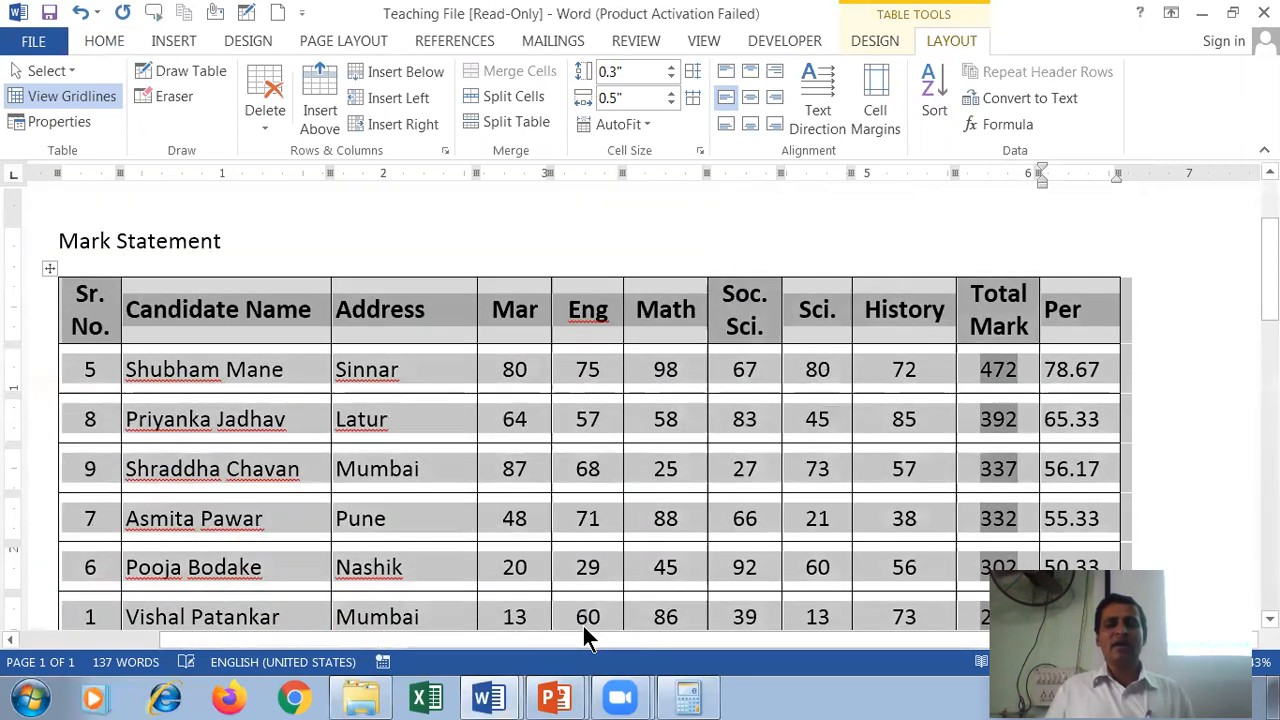
pyautogui.click(576, 461)
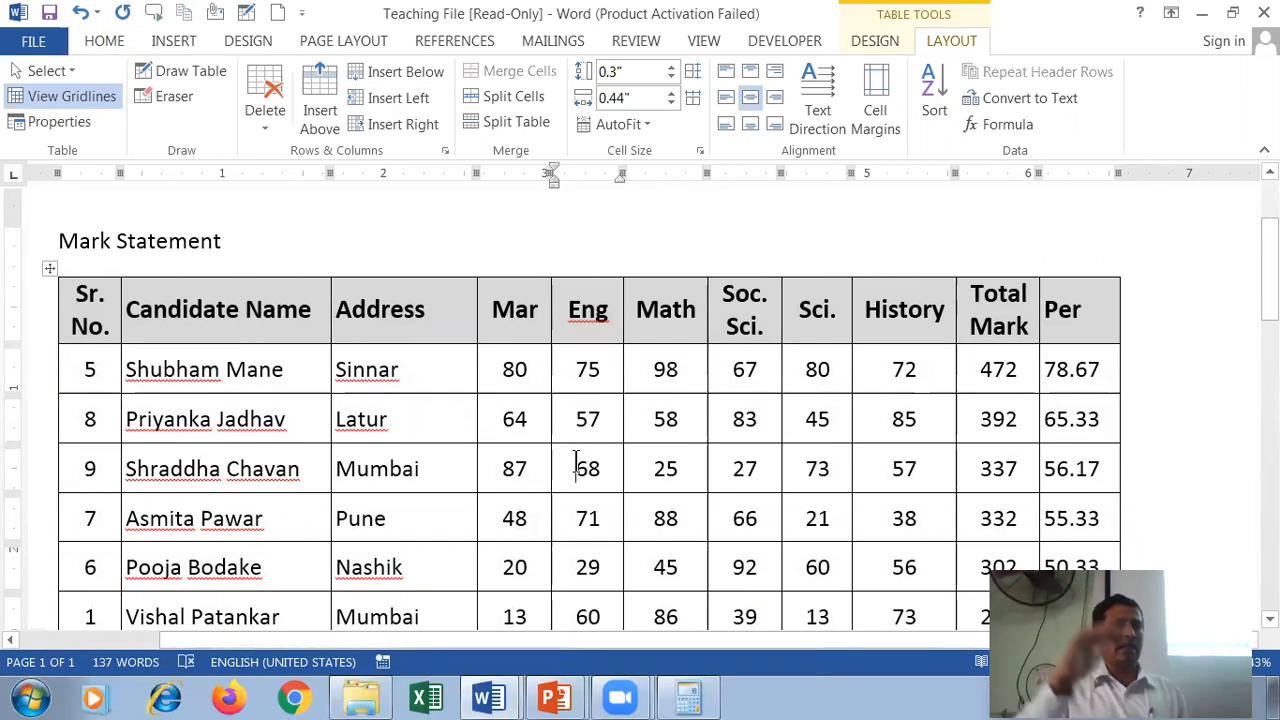
pyautogui.scroll(-3, 1137, 374)
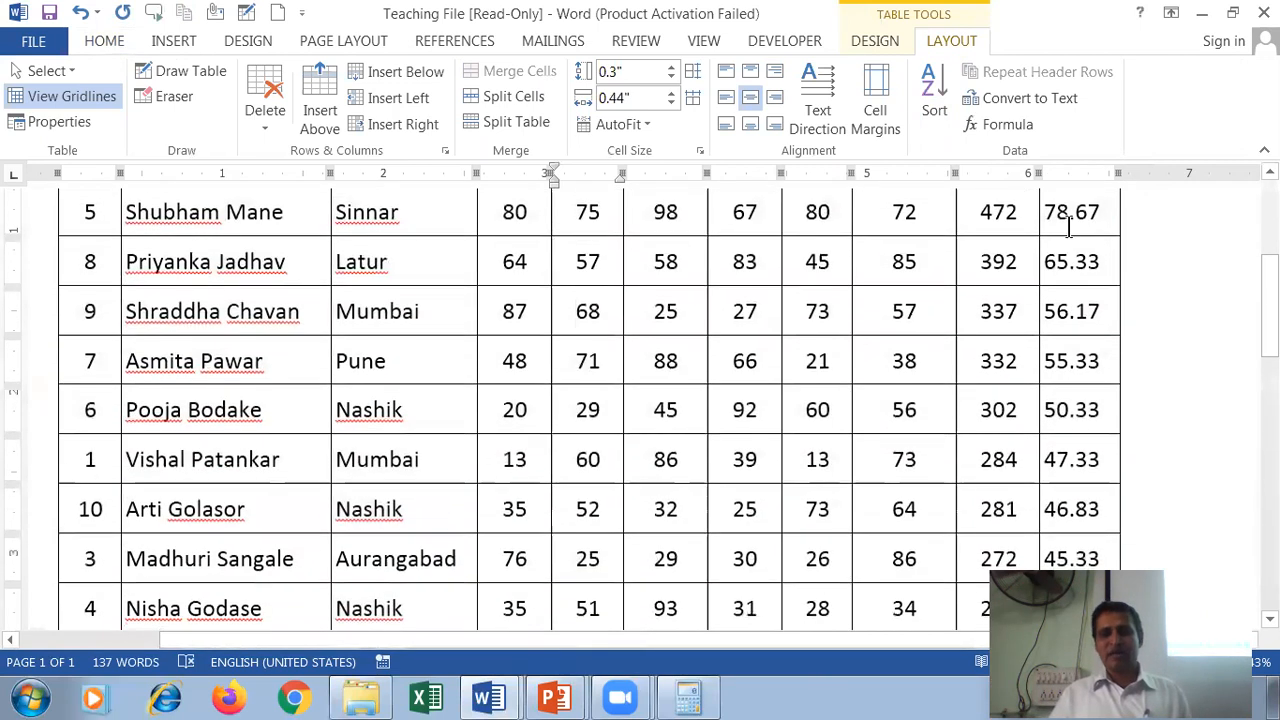
pyautogui.click(1068, 222)
pyautogui.scroll(3, 1040, 320)
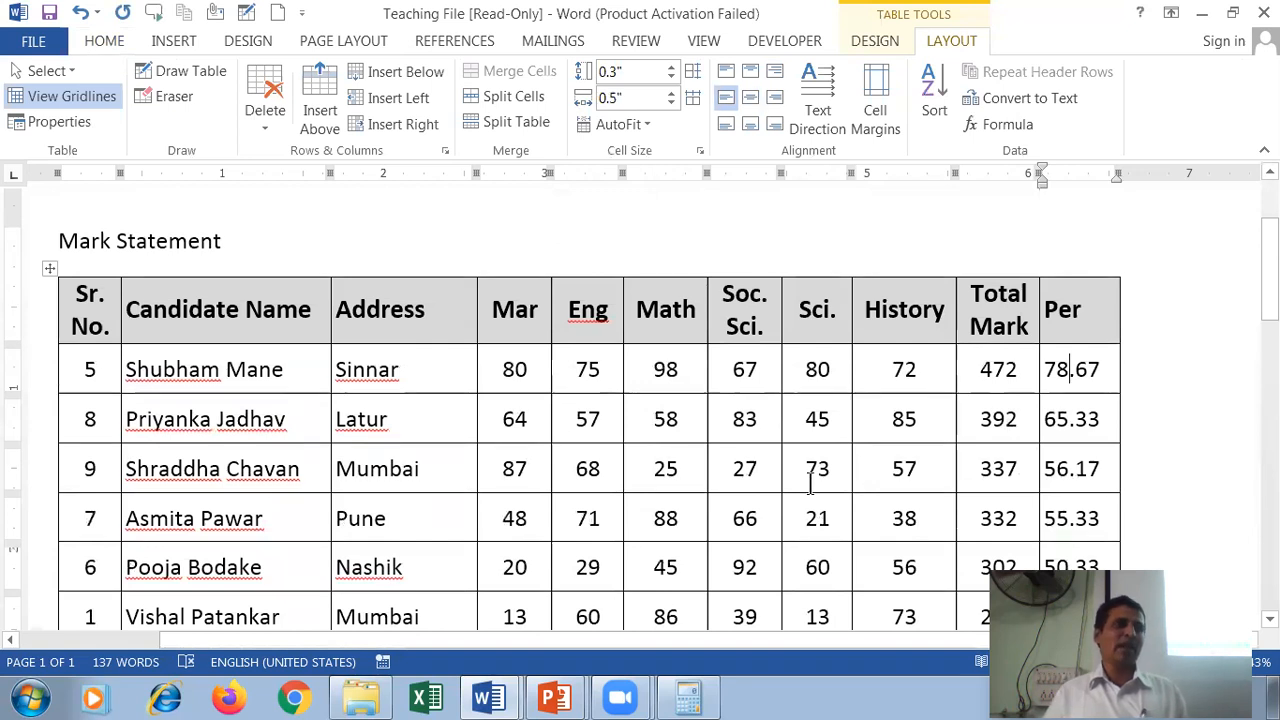
pyautogui.scroll(-3, 890, 430)
pyautogui.scroll(3, 871, 443)
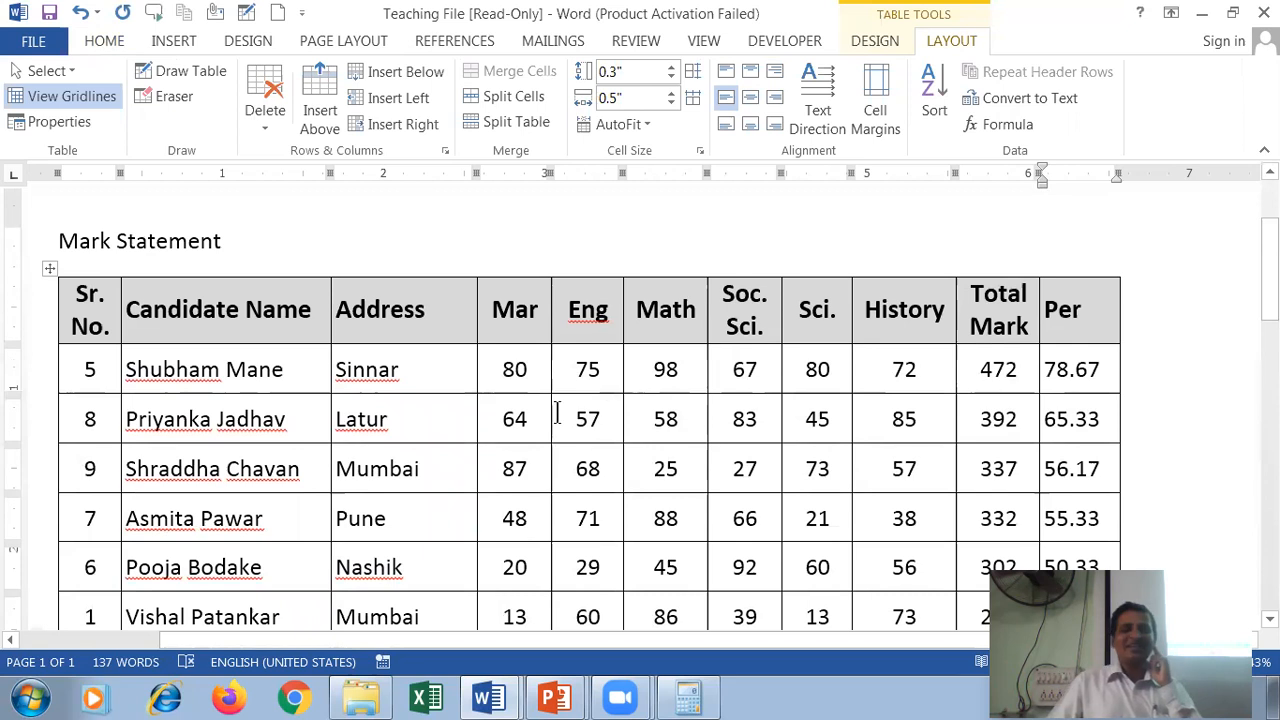
pyautogui.click(284, 378)
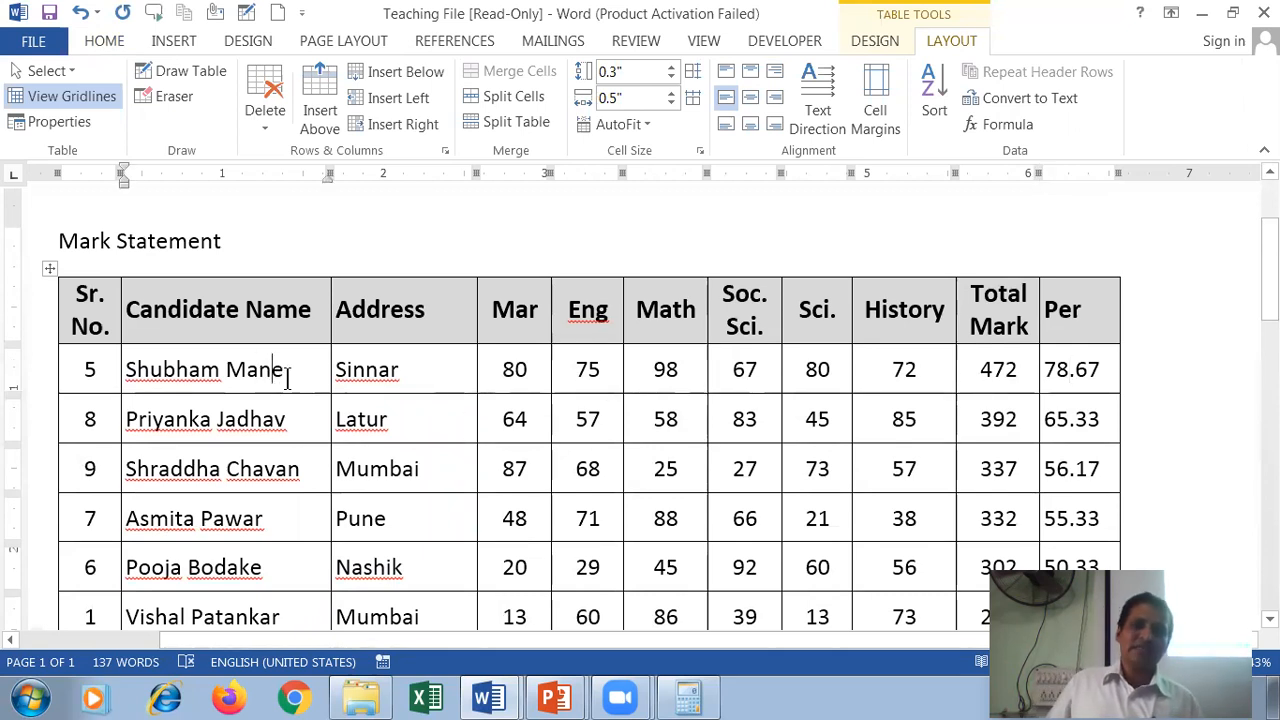
# Sort the table by Candidate Name, ascending A to Z
pyautogui.click(938, 100)
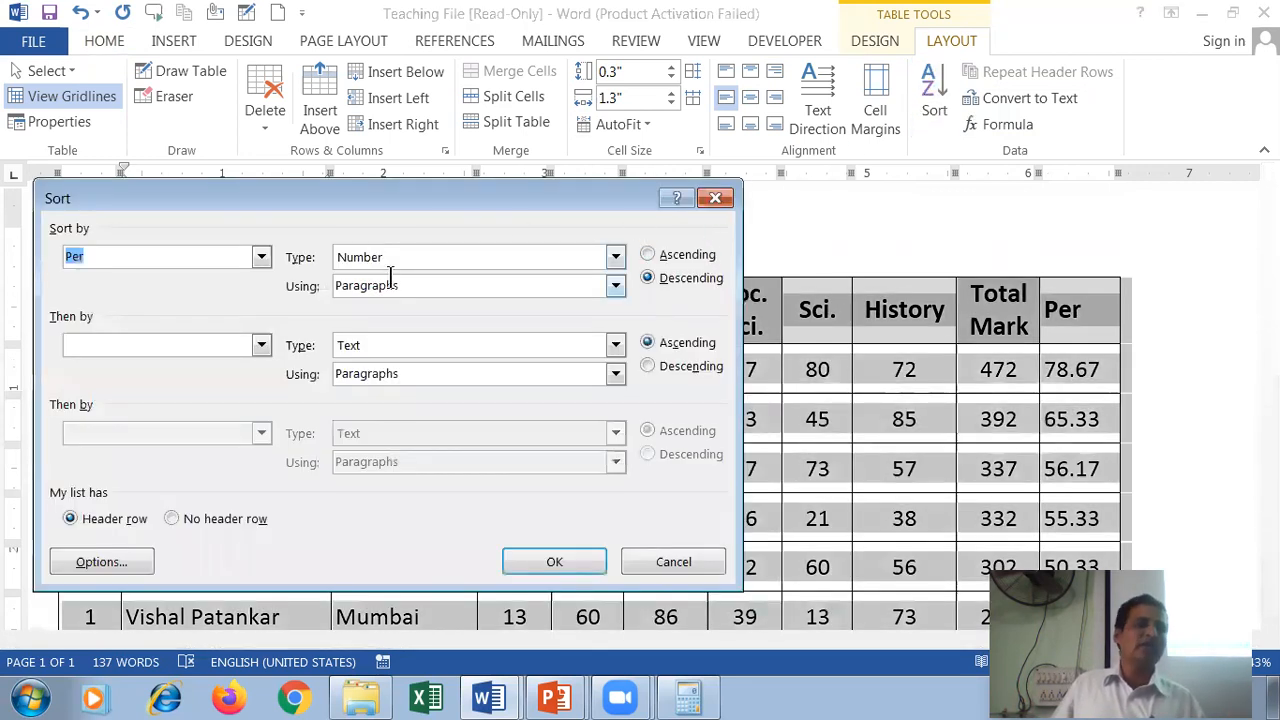
pyautogui.click(262, 256)
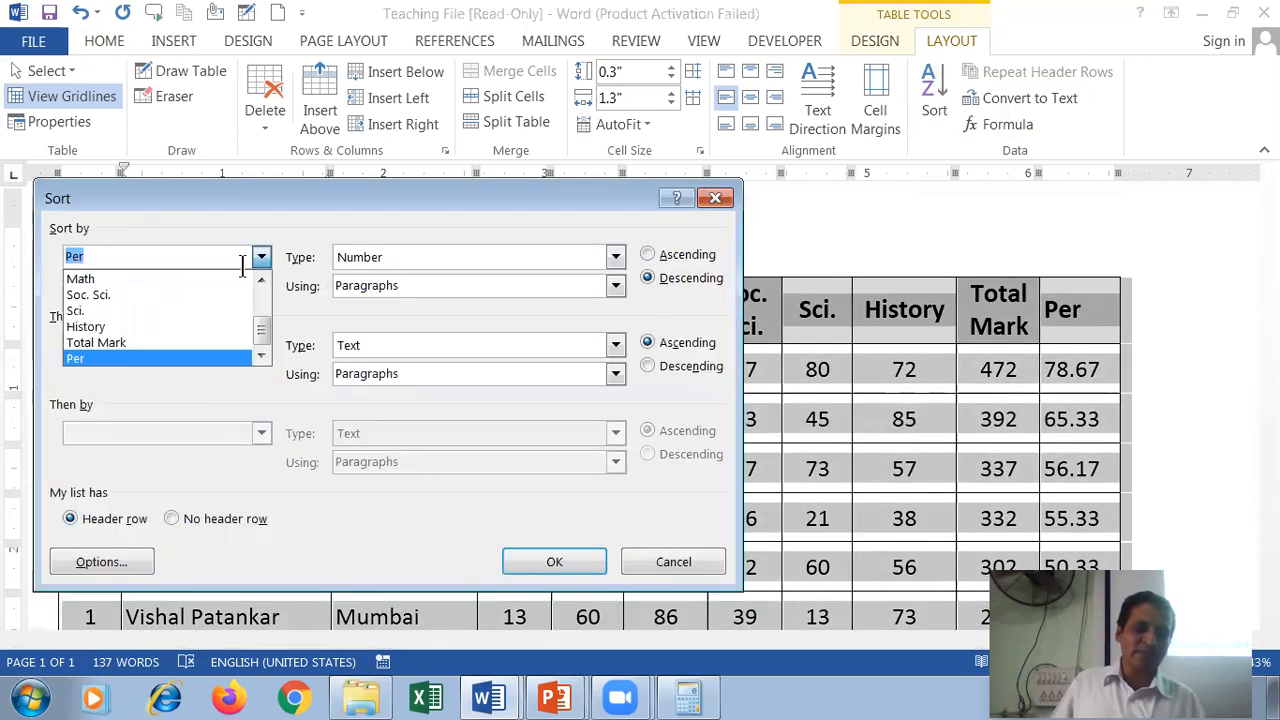
pyautogui.click(262, 258)
pyautogui.click(258, 262)
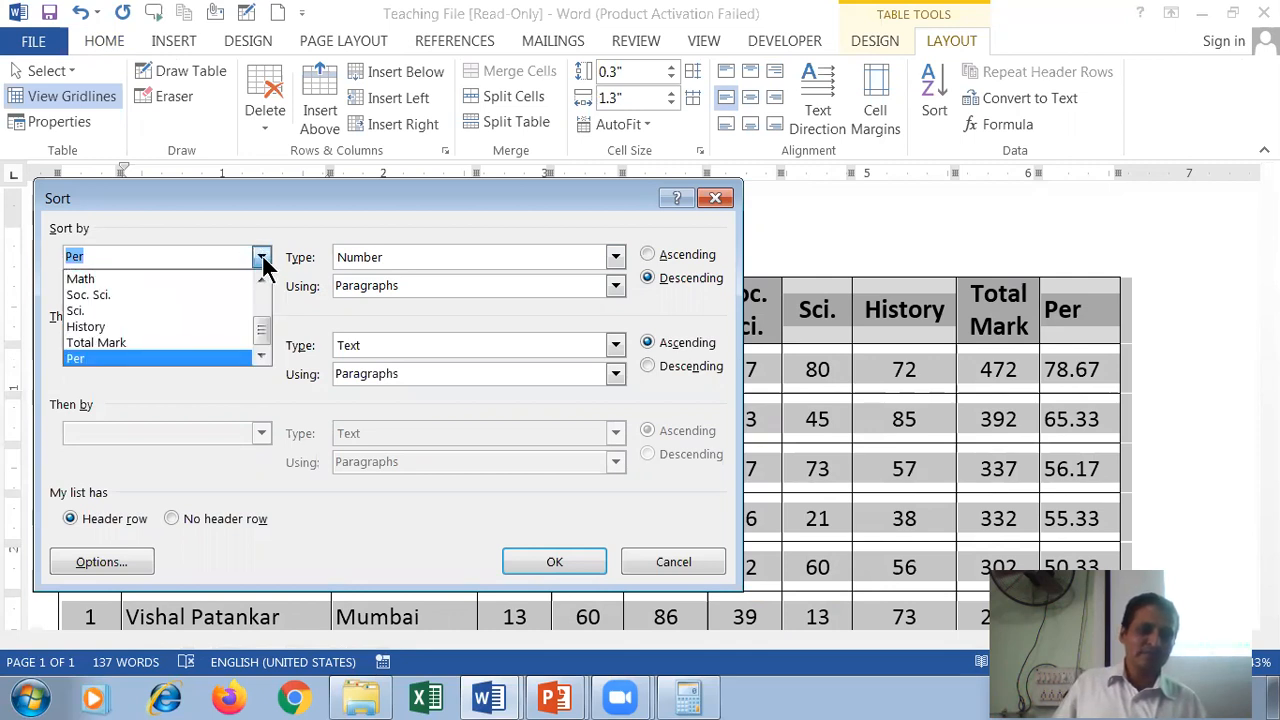
pyautogui.moveTo(268, 330); pyautogui.dragTo(261, 262)
pyautogui.click(149, 293)
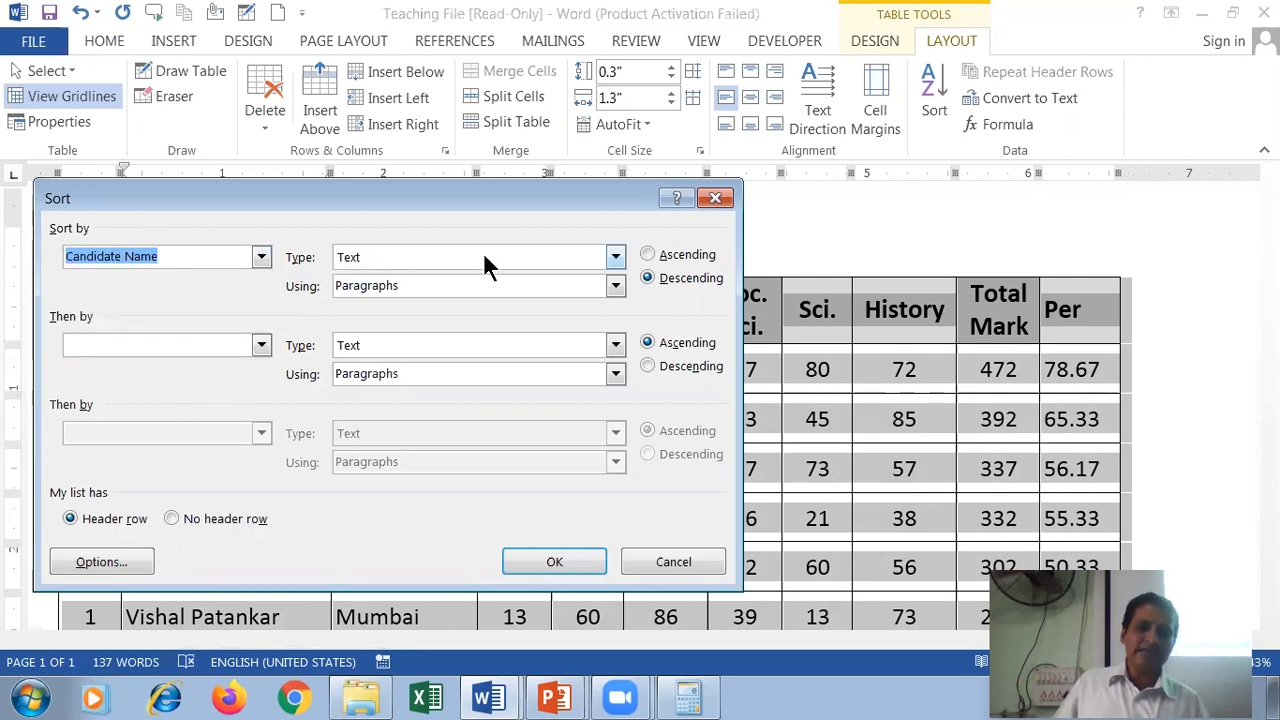
pyautogui.click(662, 258)
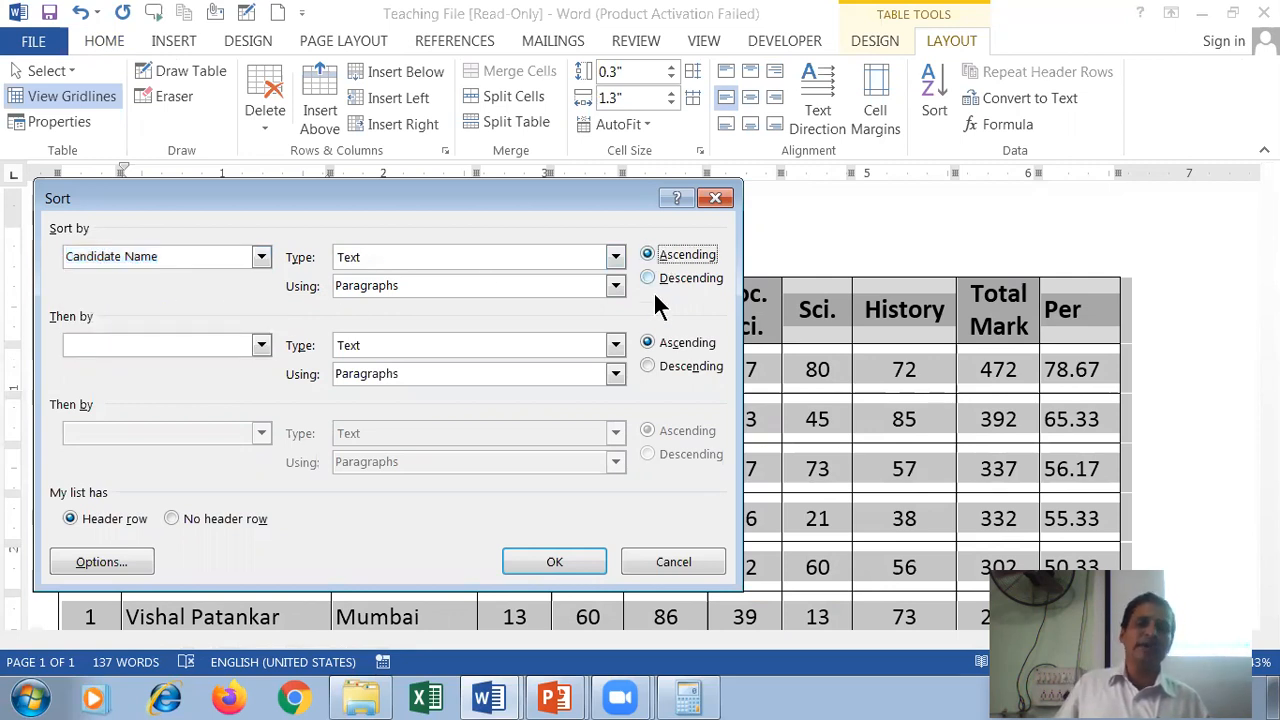
pyautogui.click(555, 562)
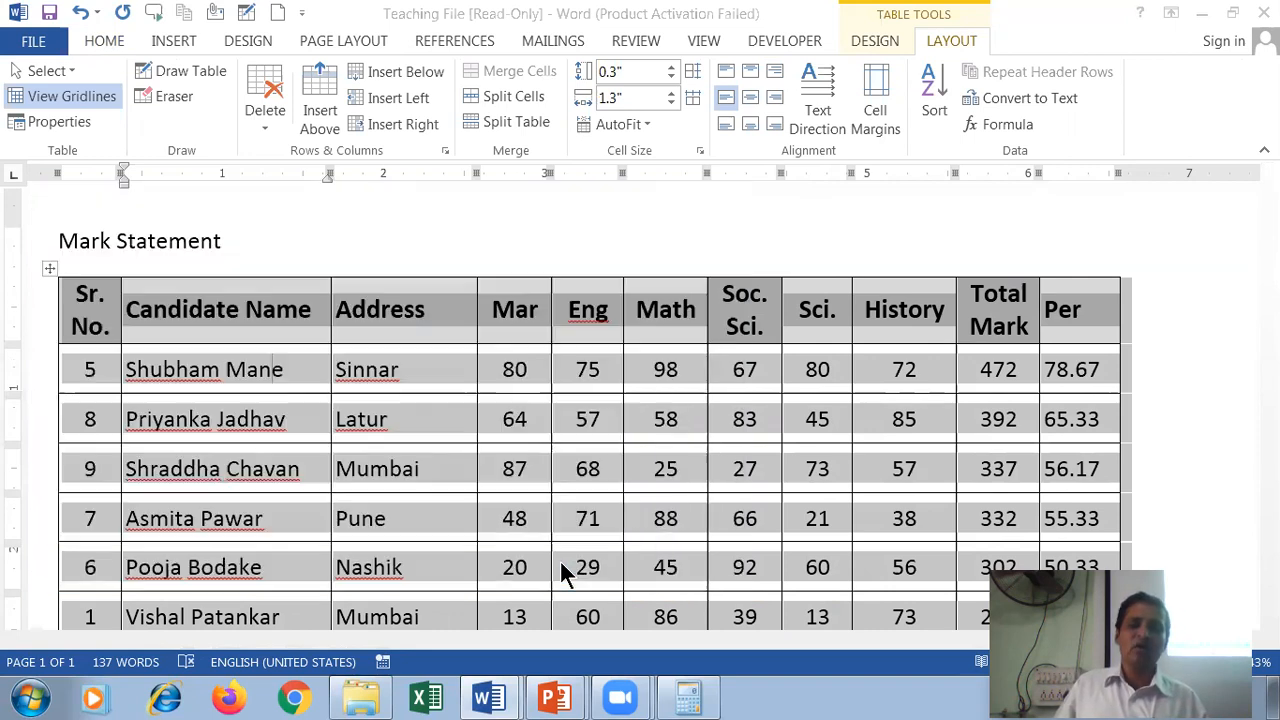
# Deselect the table, check the name-sorted rows, and put the cursor in the first Mar cell
pyautogui.click(303, 468)
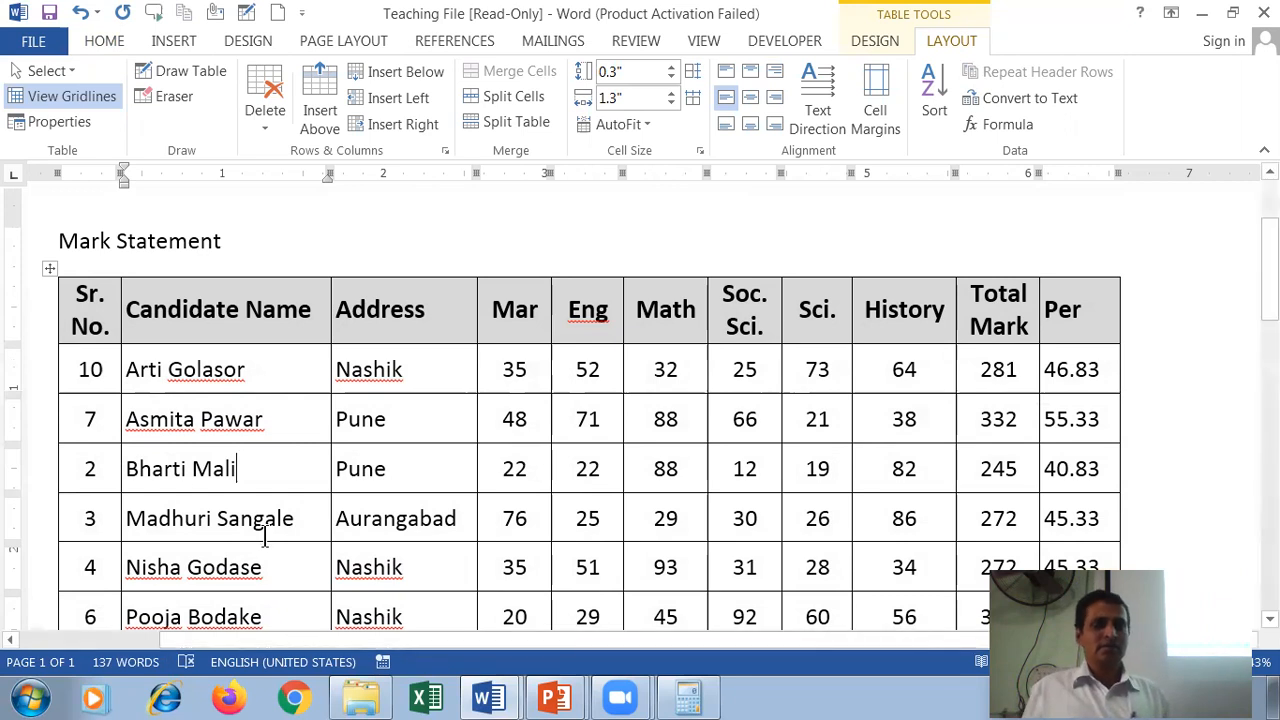
pyautogui.scroll(-6, 250, 420)
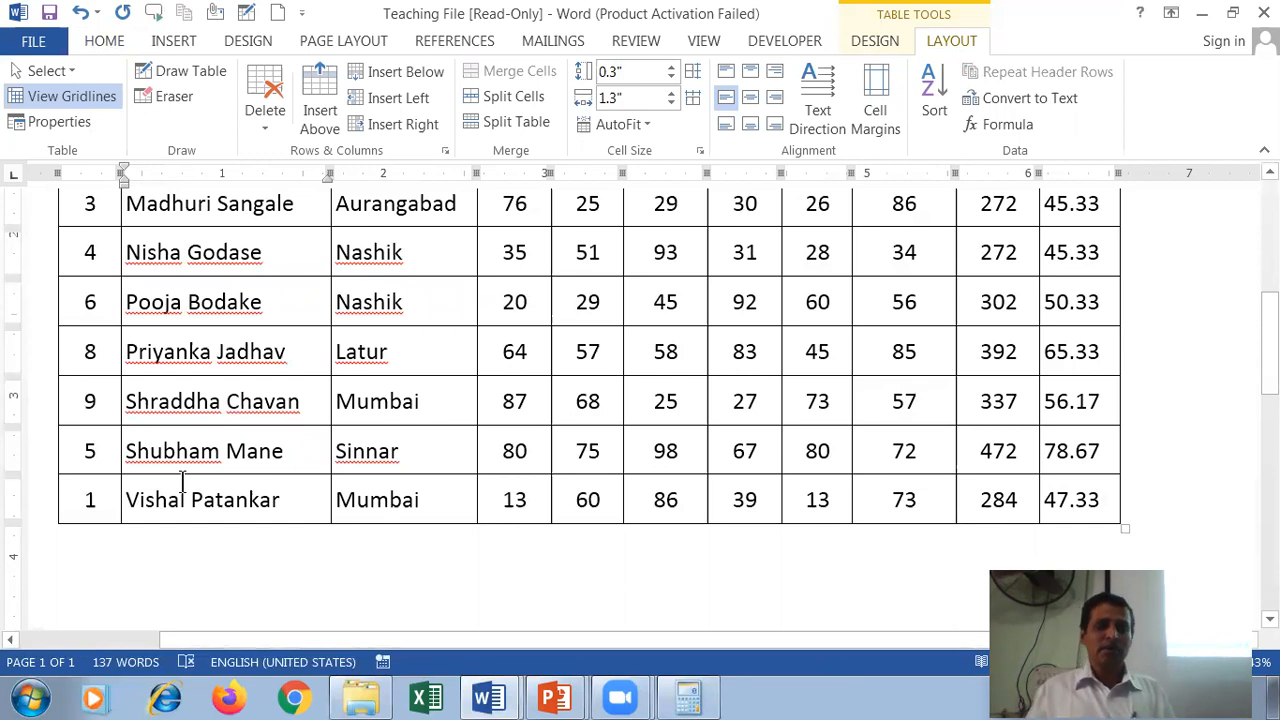
pyautogui.scroll(3, 283, 449)
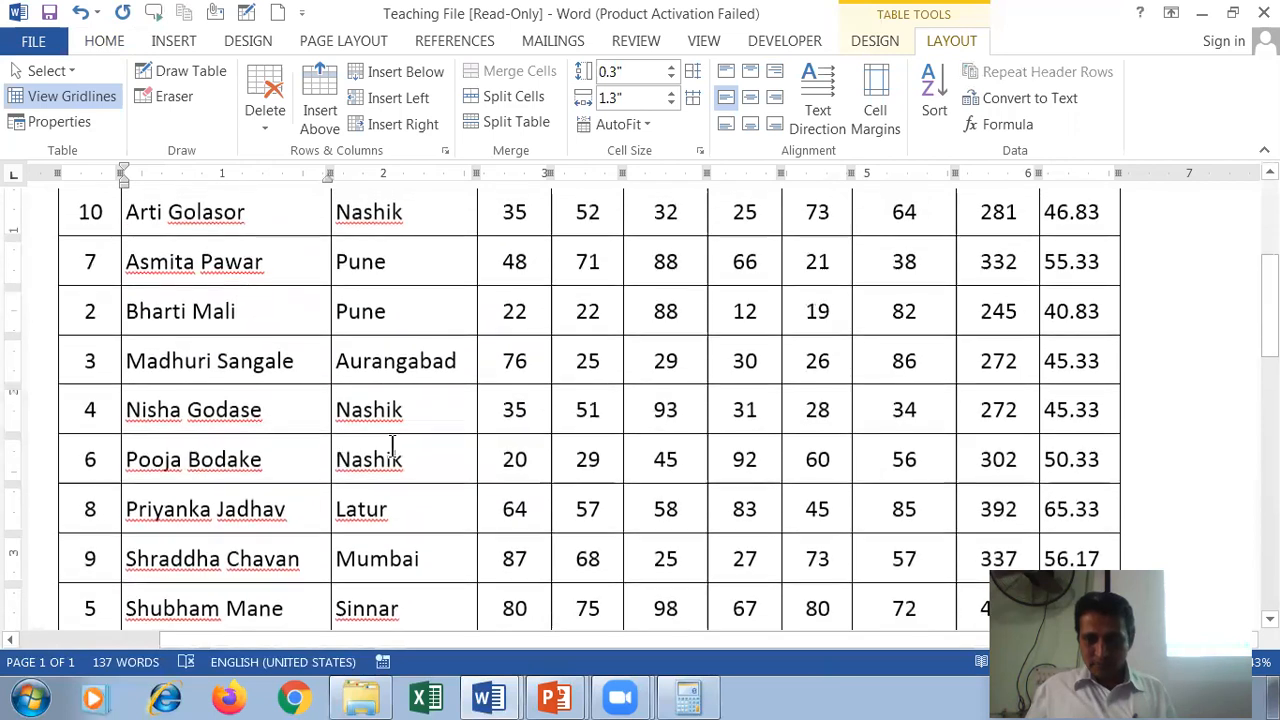
pyautogui.scroll(3, 392, 447)
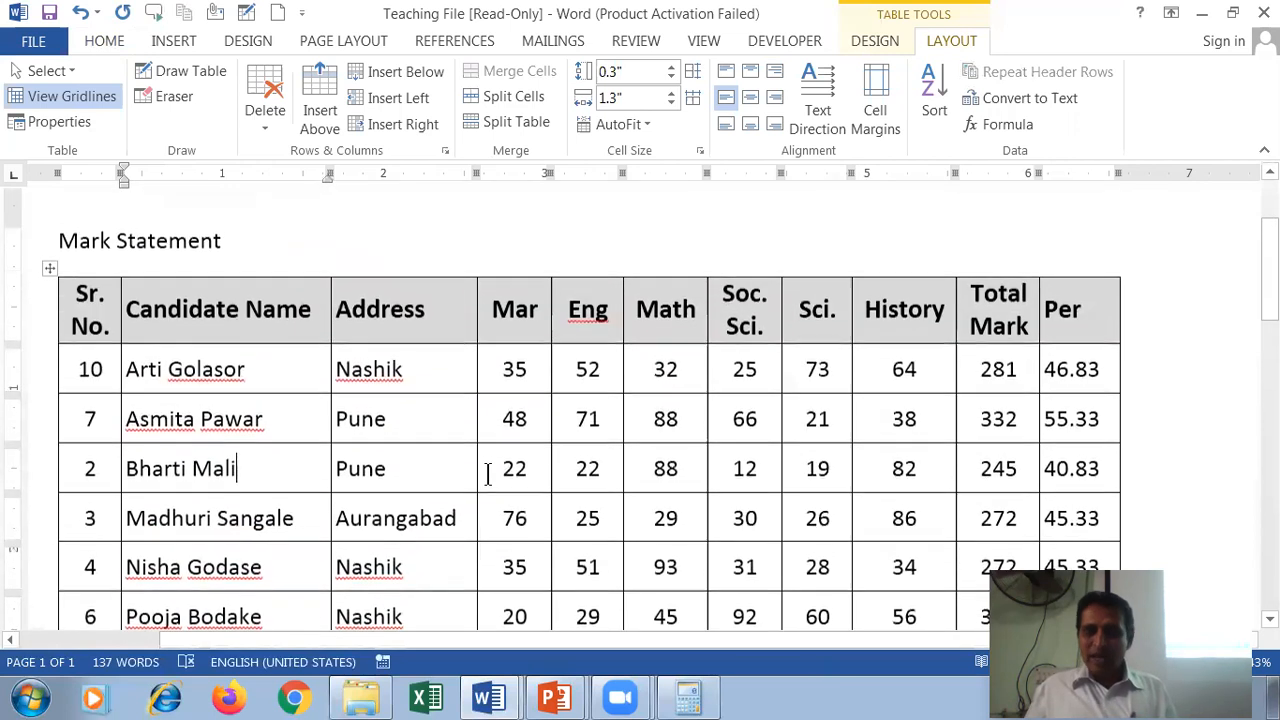
pyautogui.click(530, 368)
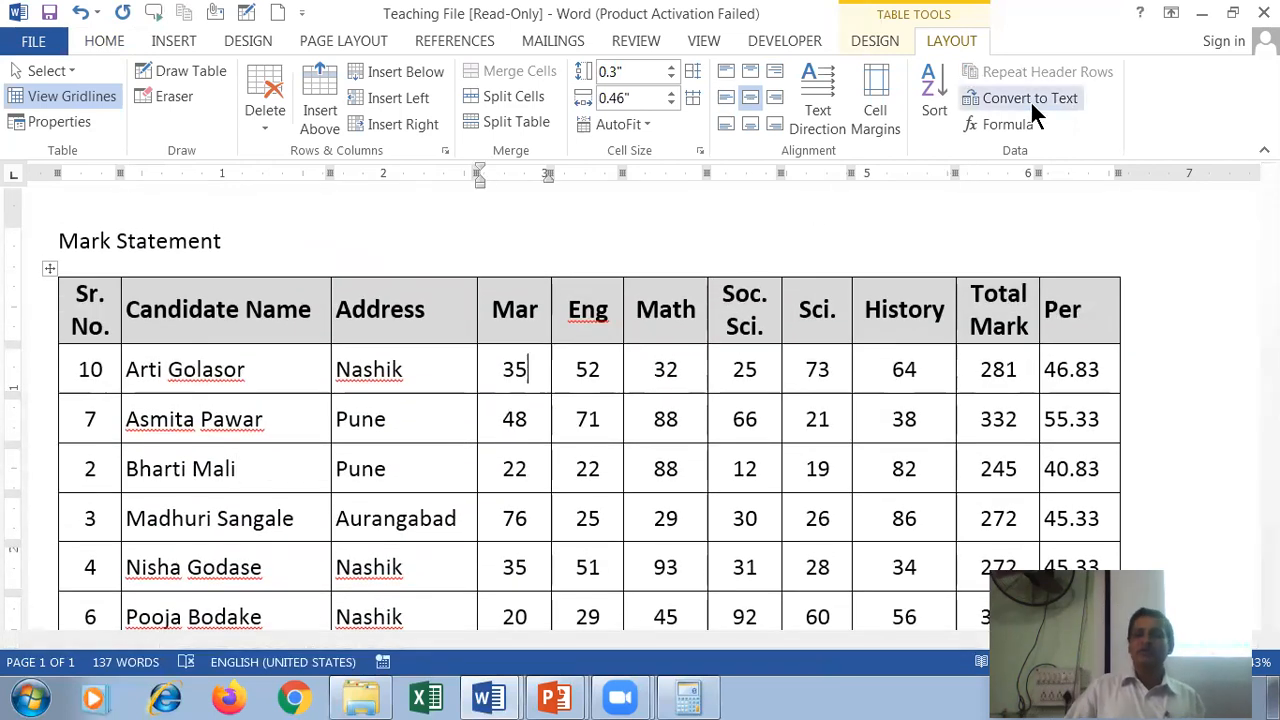
# Sort the rows by Mar with No header row, then undo it to restore name order
pyautogui.click(925, 95)
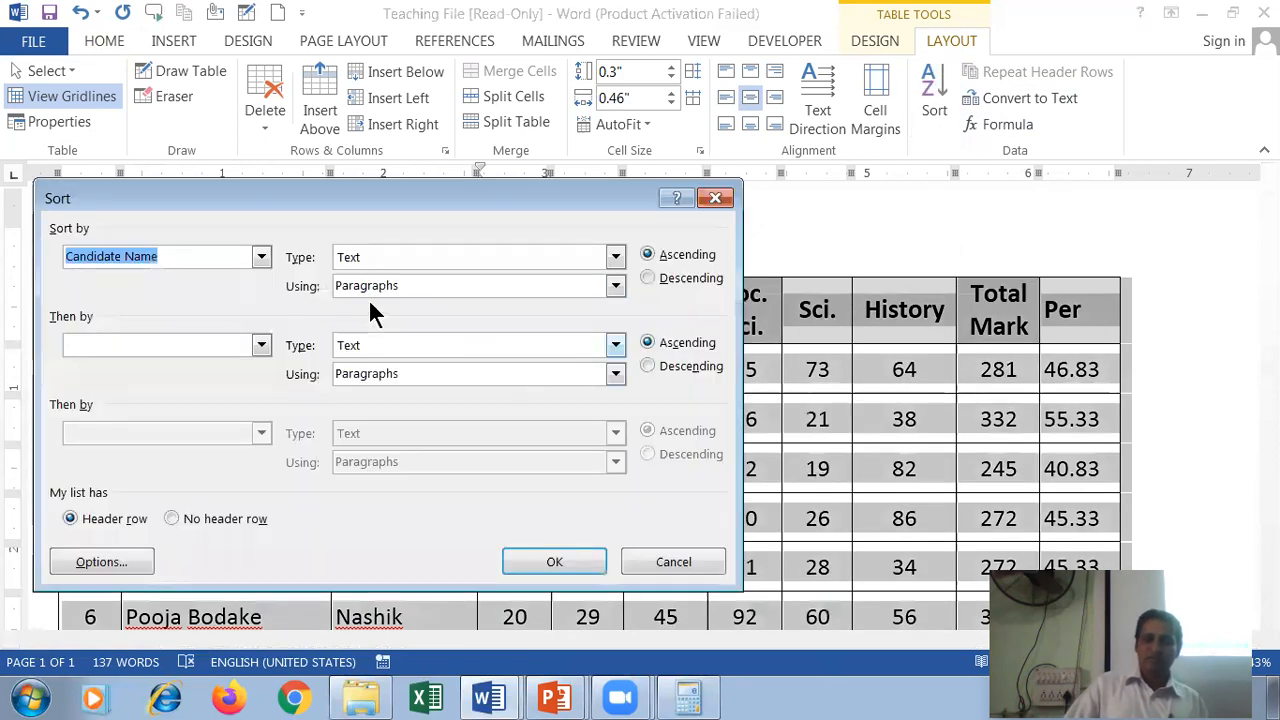
pyautogui.click(261, 256)
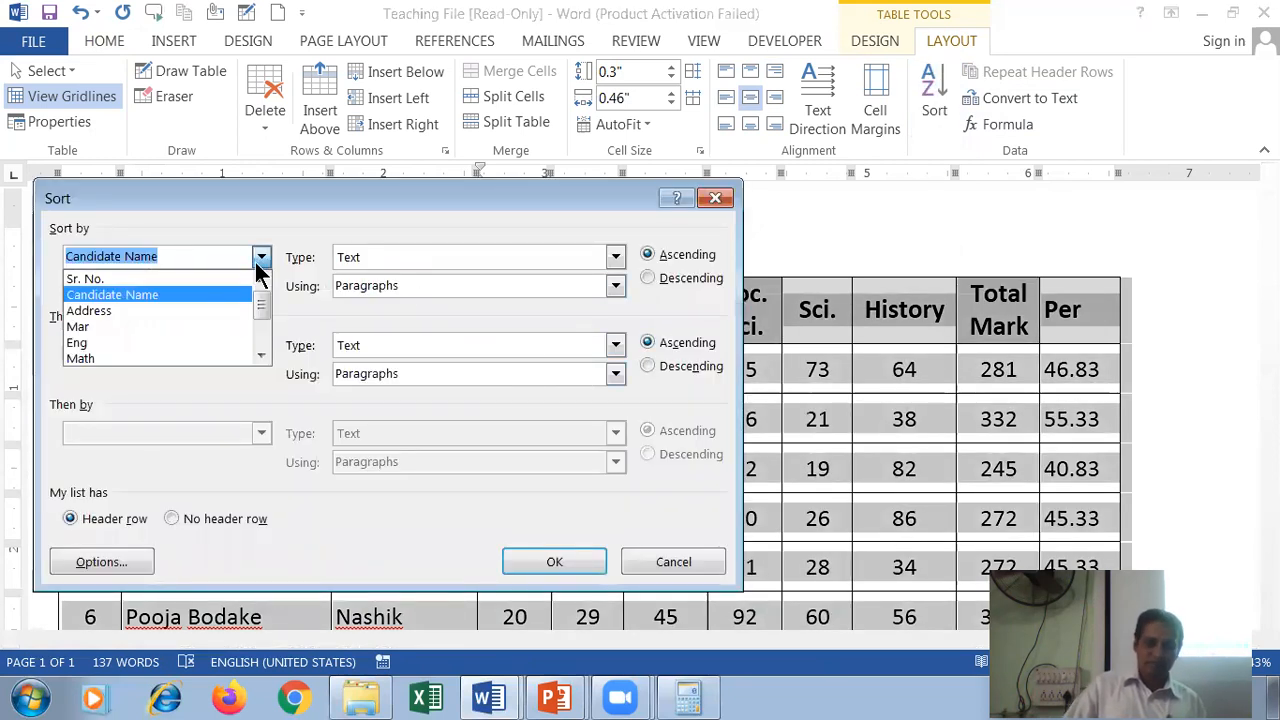
pyautogui.click(165, 326)
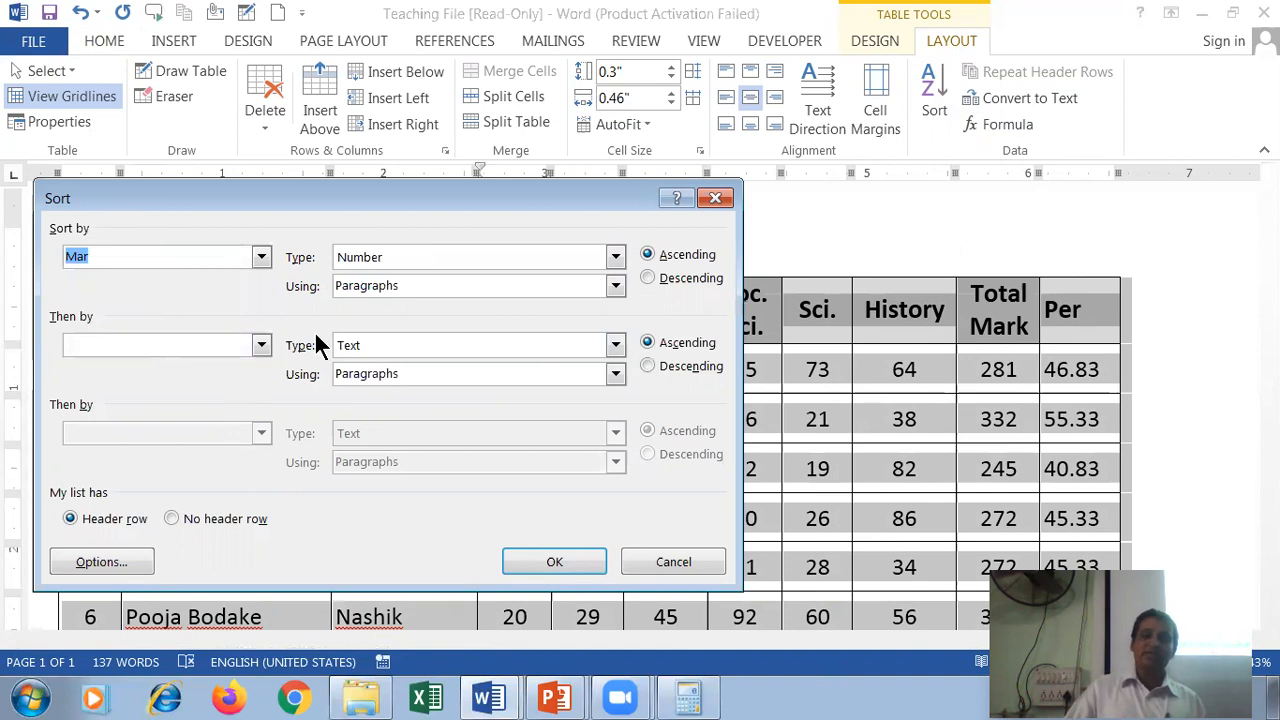
pyautogui.click(173, 518)
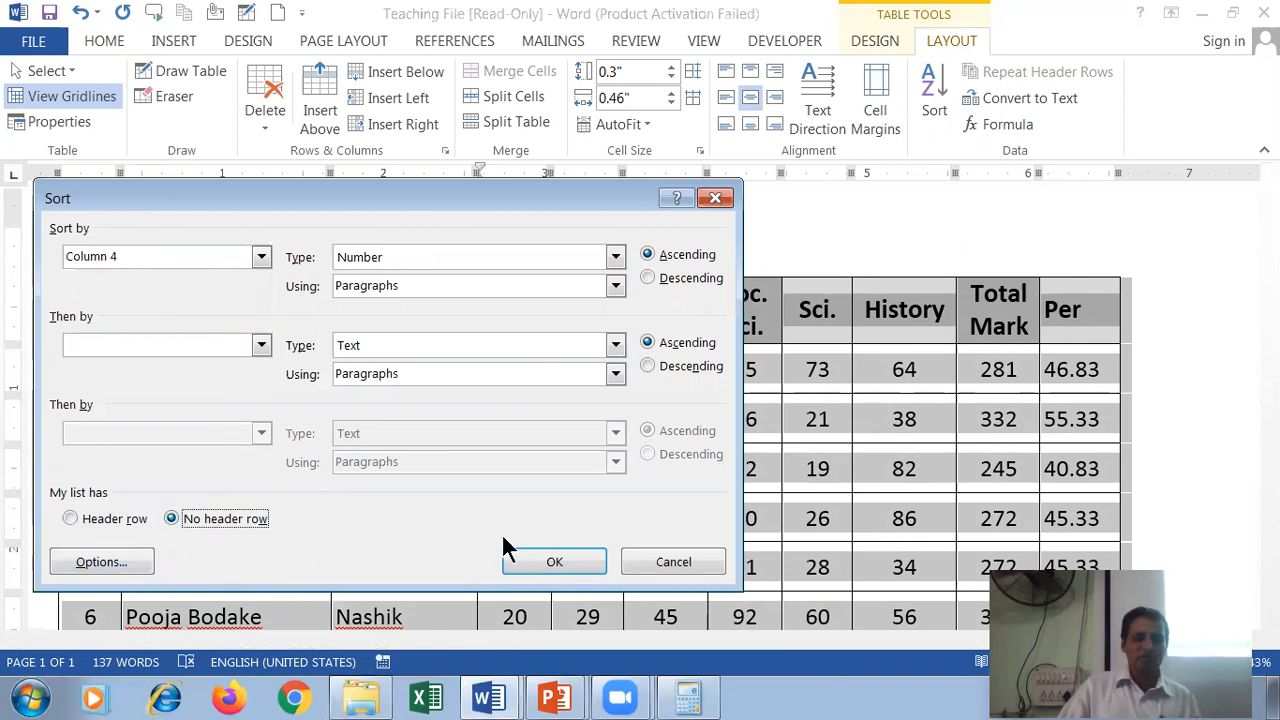
pyautogui.click(575, 559)
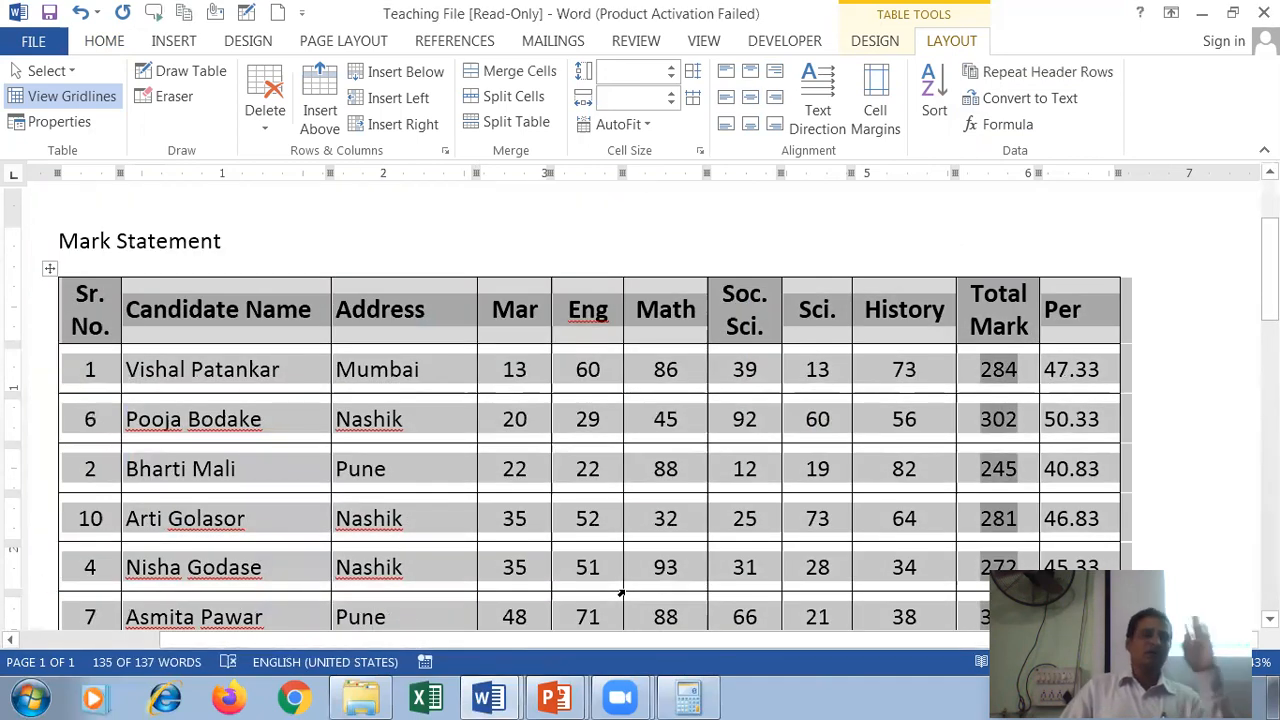
pyautogui.hotkey('ctrl', 'z')
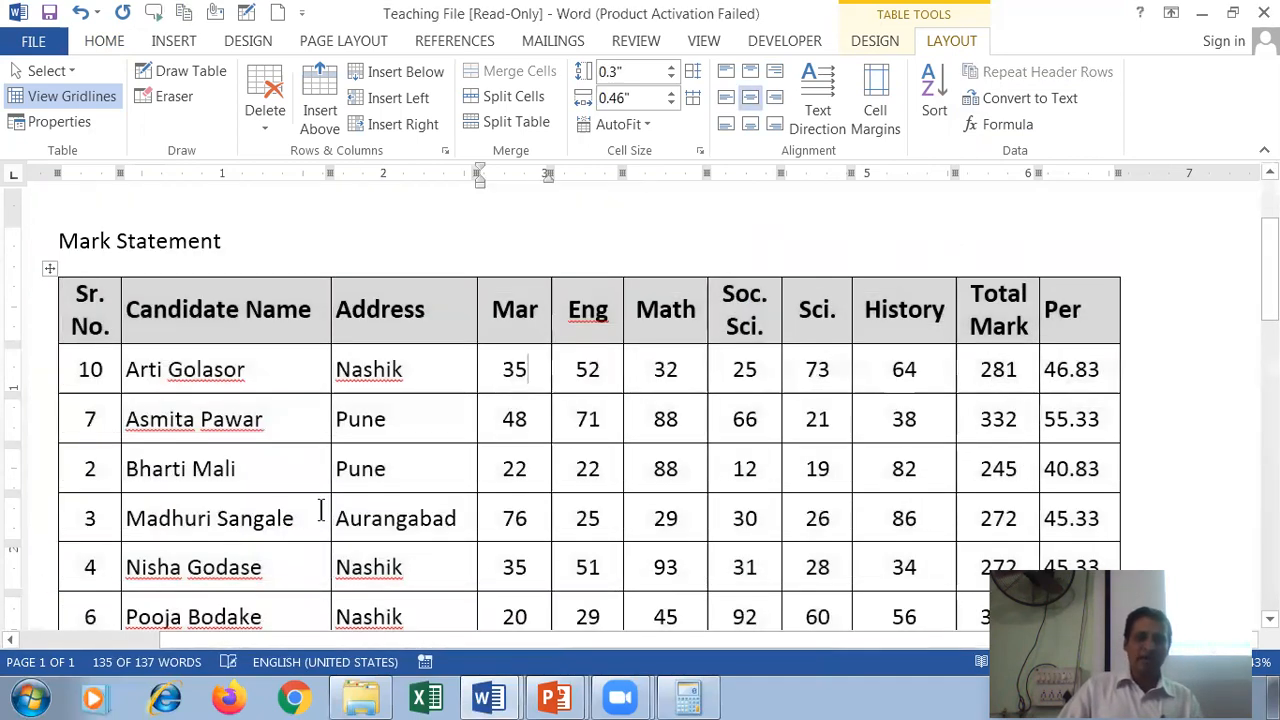
pyautogui.click(245, 370)
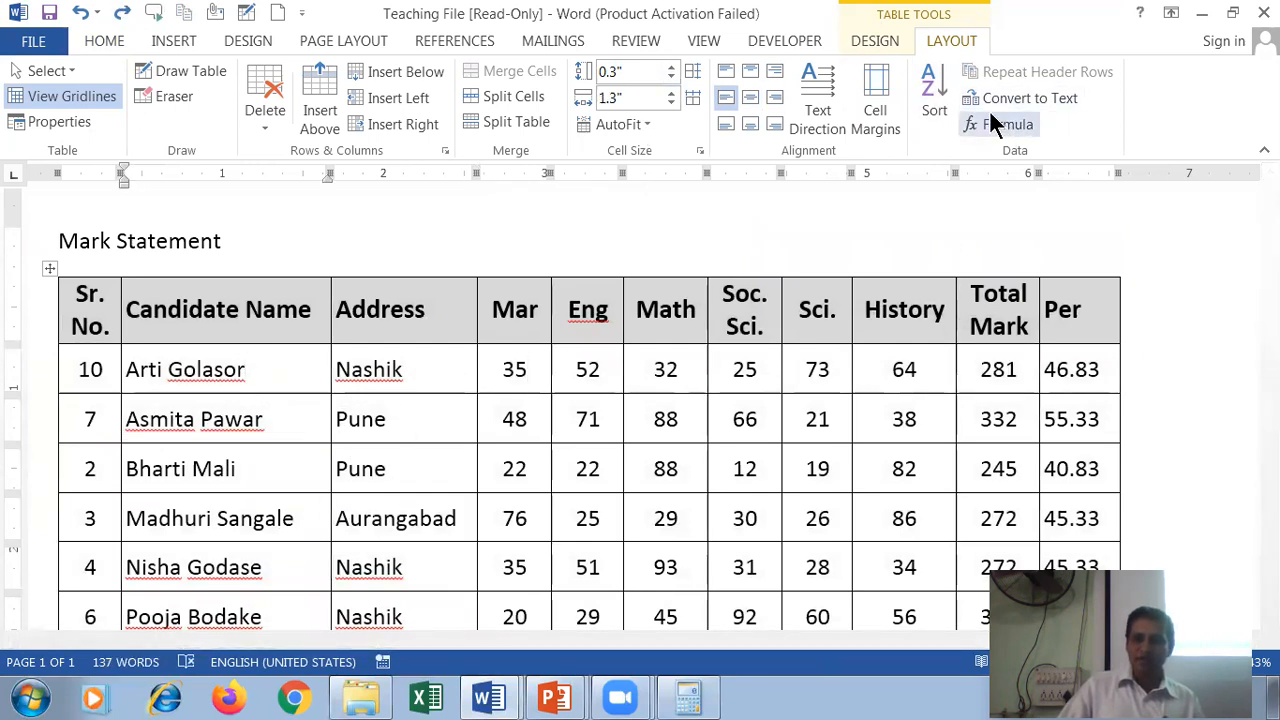
pyautogui.click(933, 98)
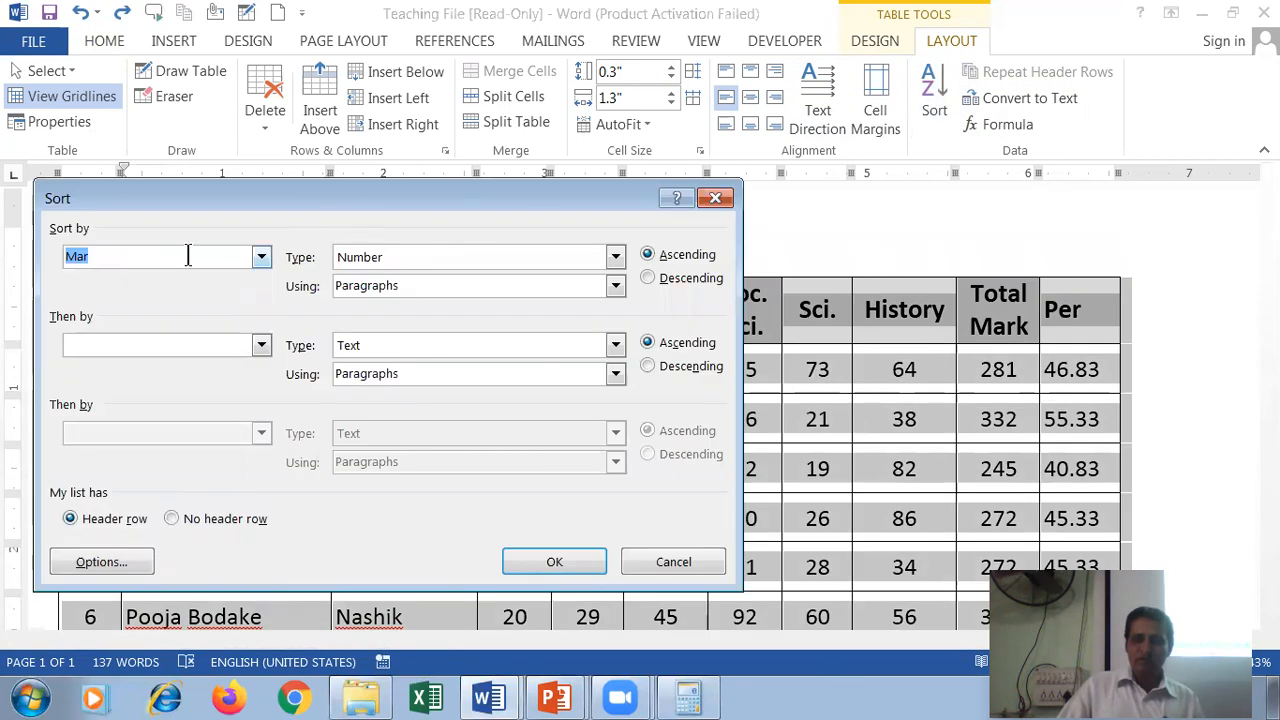
pyautogui.click(261, 257)
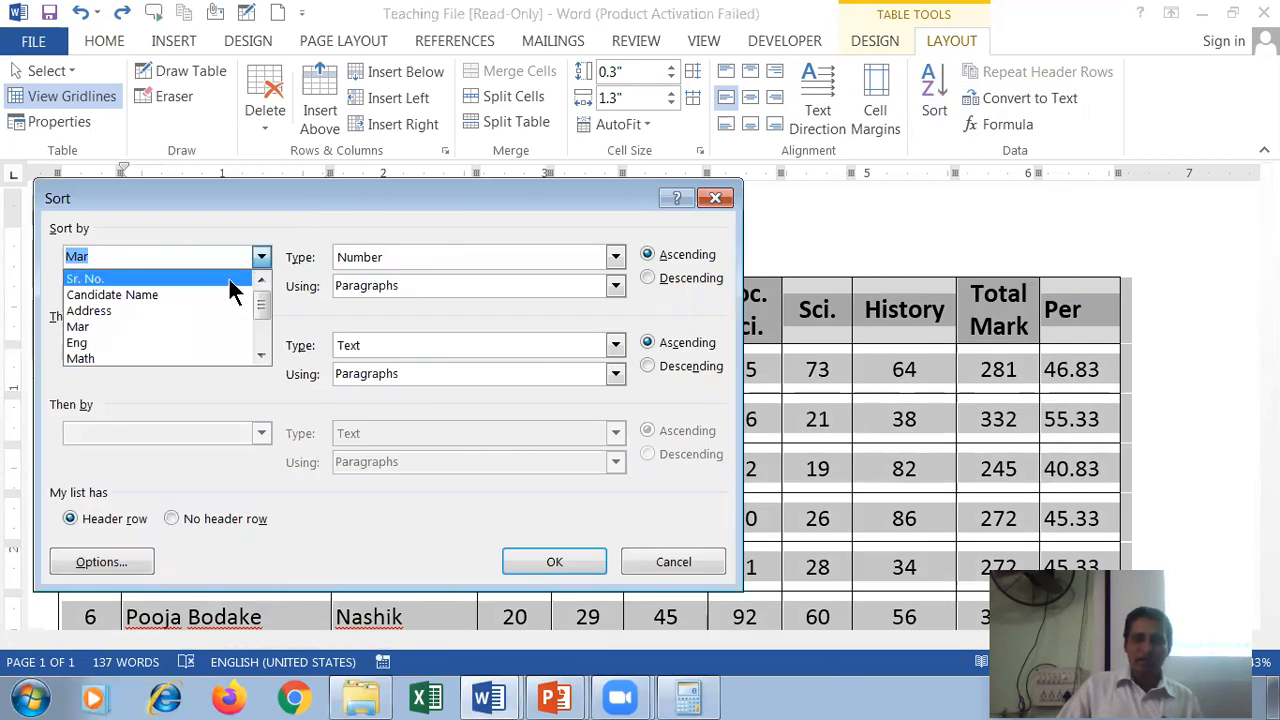
pyautogui.click(223, 295)
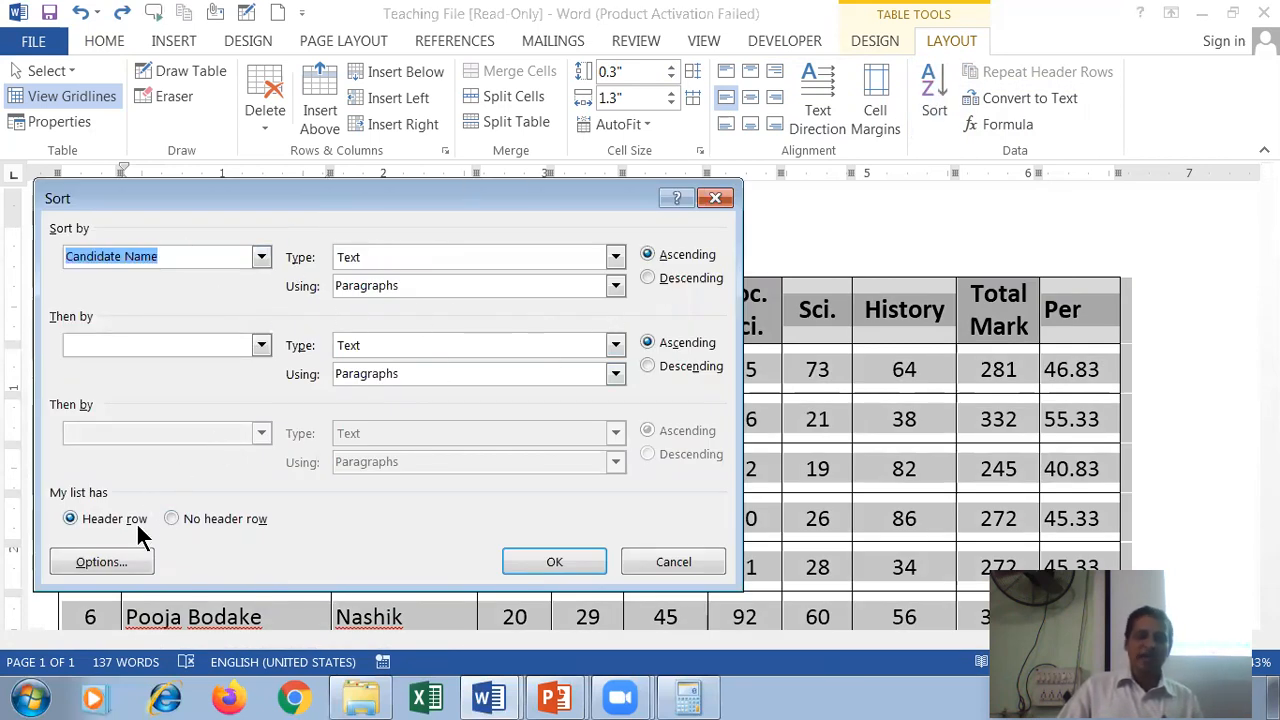
pyautogui.click(176, 519)
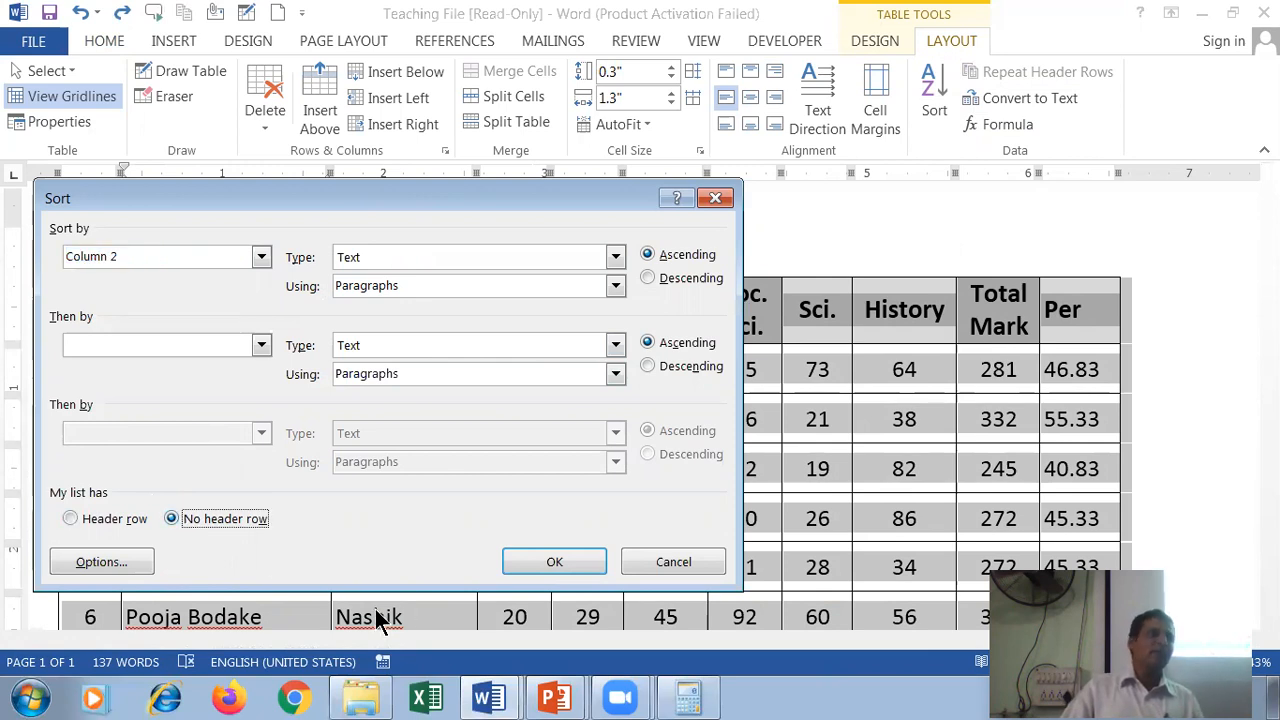
pyautogui.click(555, 564)
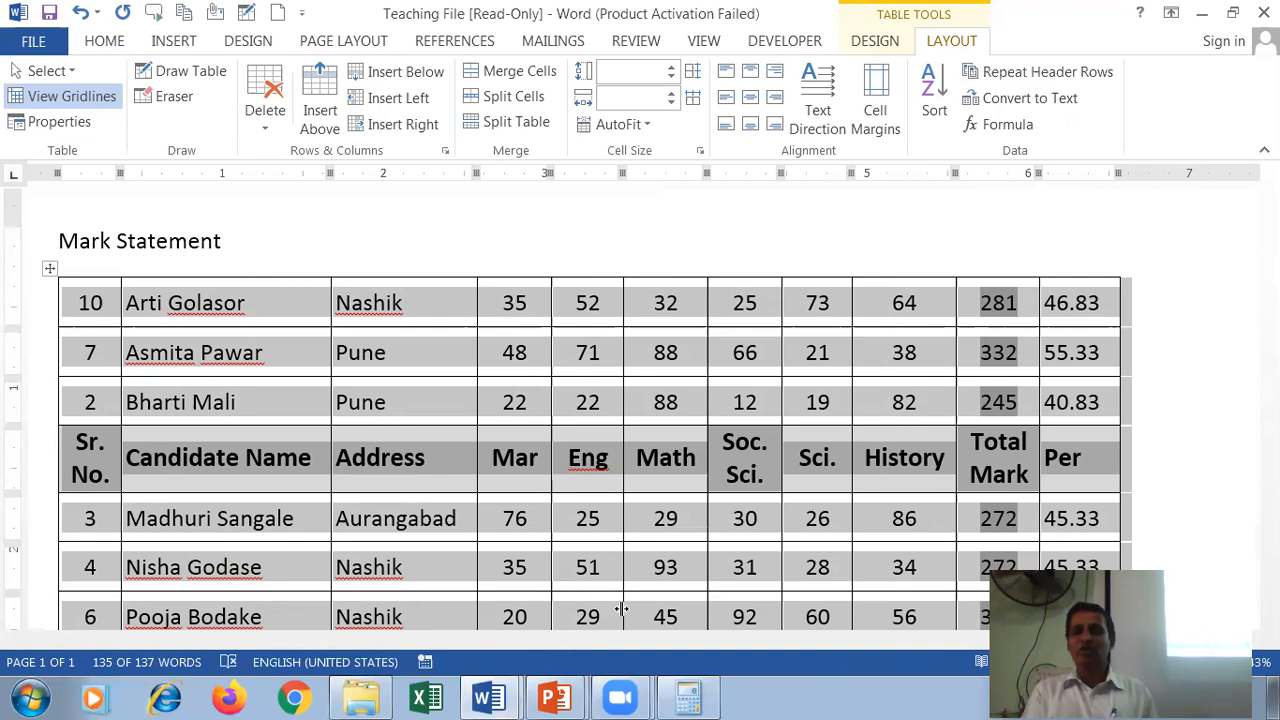
pyautogui.hotkey('ctrl', 'z')
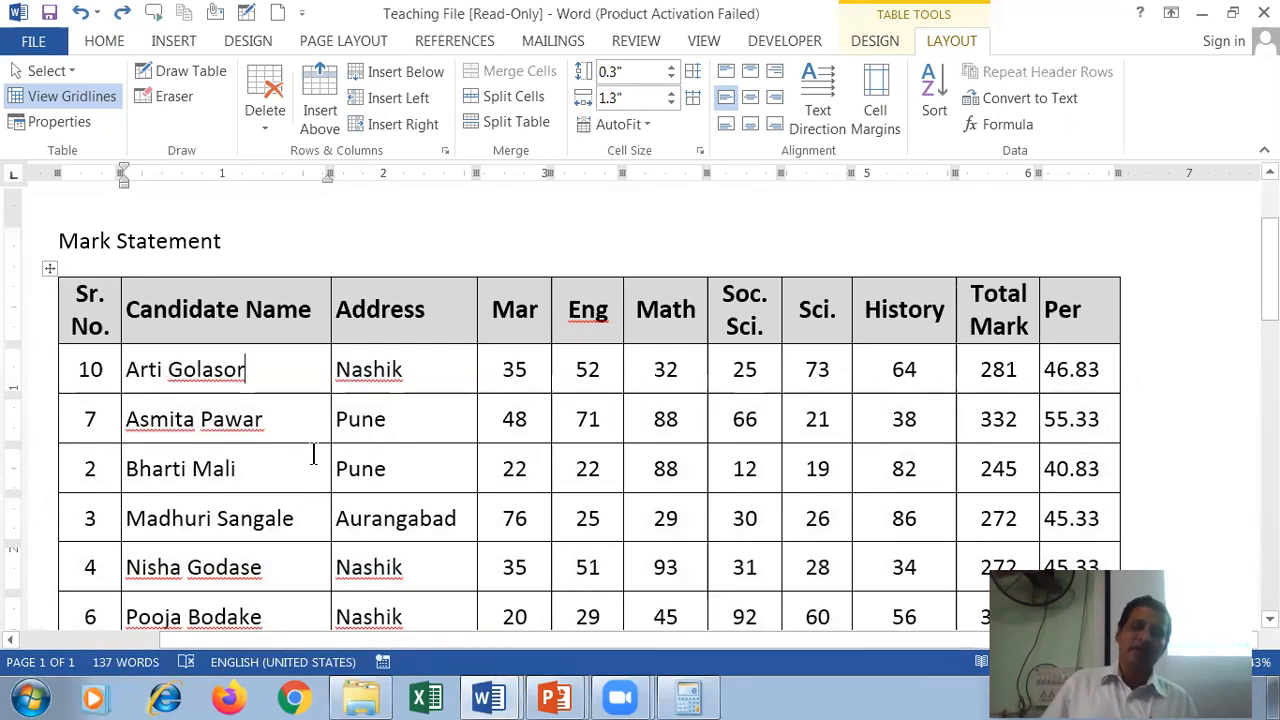
# Select the Mark Statement data rows below the header row
pyautogui.scroll(-2, 318, 435)
pyautogui.scroll(2, 325, 418)
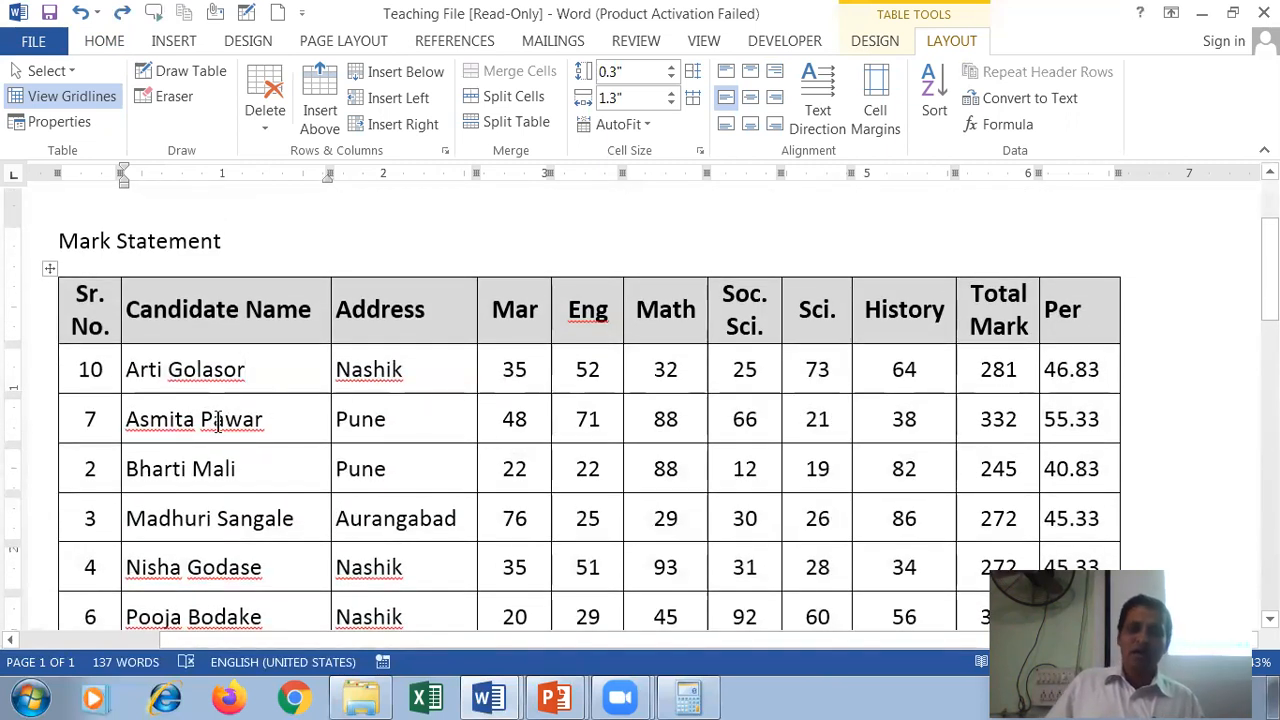
pyautogui.scroll(-2, 172, 415)
pyautogui.moveTo(34, 294); pyautogui.dragTo(27, 250)
pyautogui.scroll(8, 257, 420)
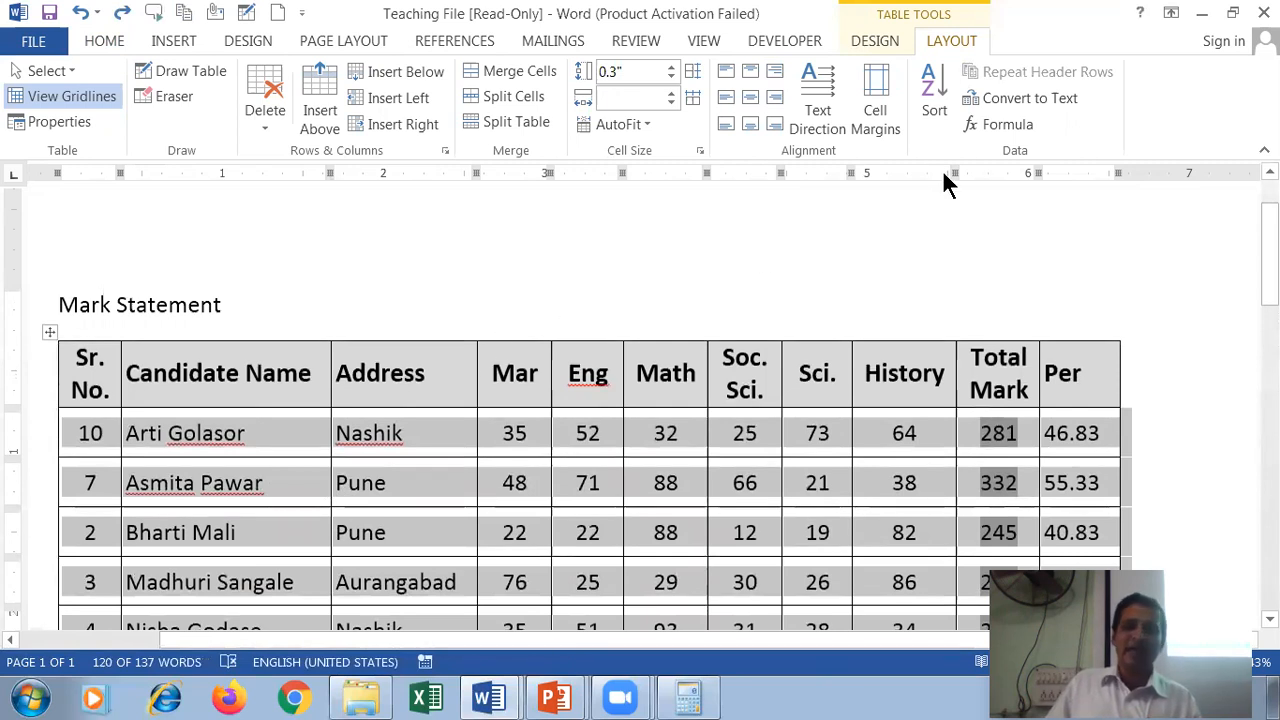
# Sort the selected rows by the first column, Sr. No., ascending, then deselect them
pyautogui.click(929, 96)
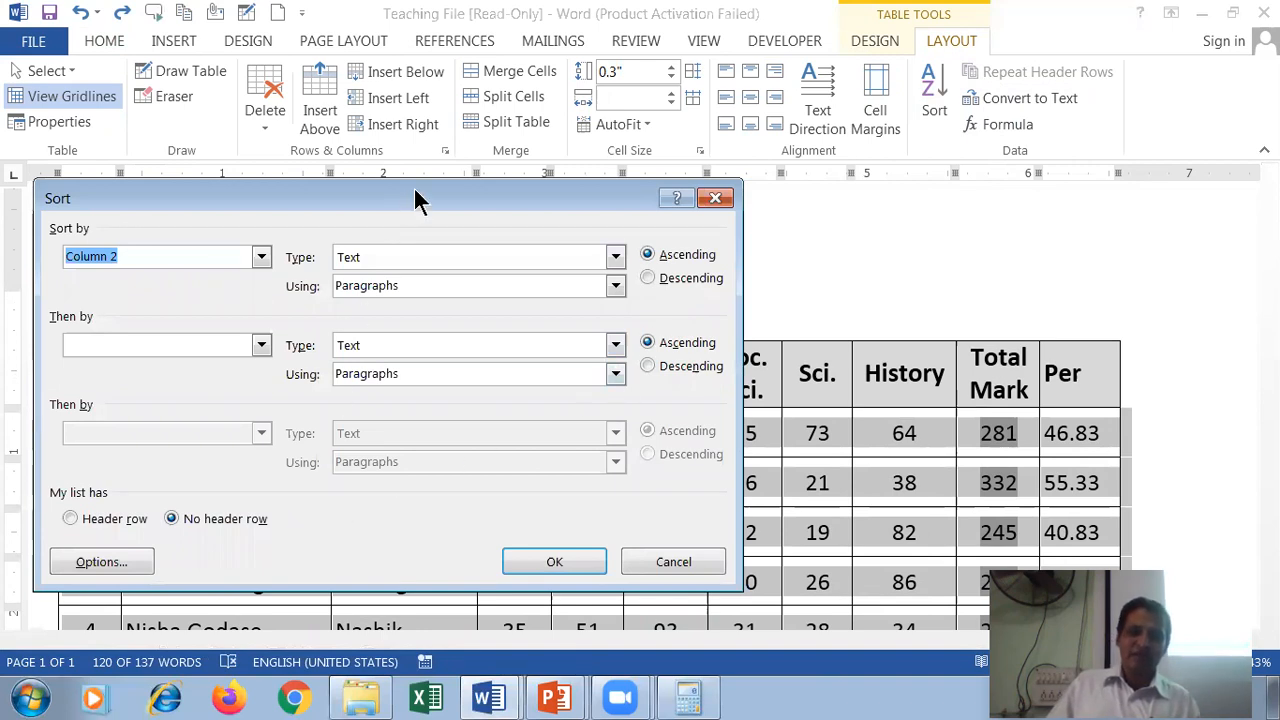
pyautogui.moveTo(418, 200); pyautogui.dragTo(820, 90)
pyautogui.click(590, 410)
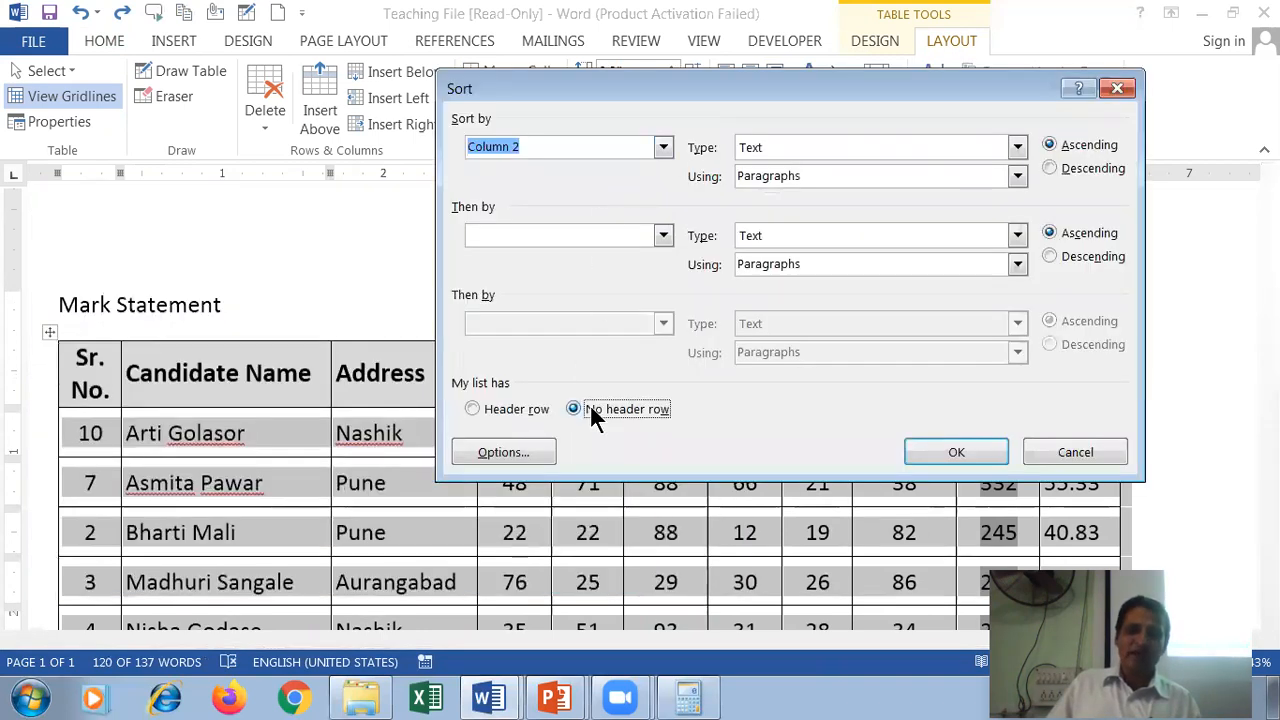
pyautogui.click(657, 408)
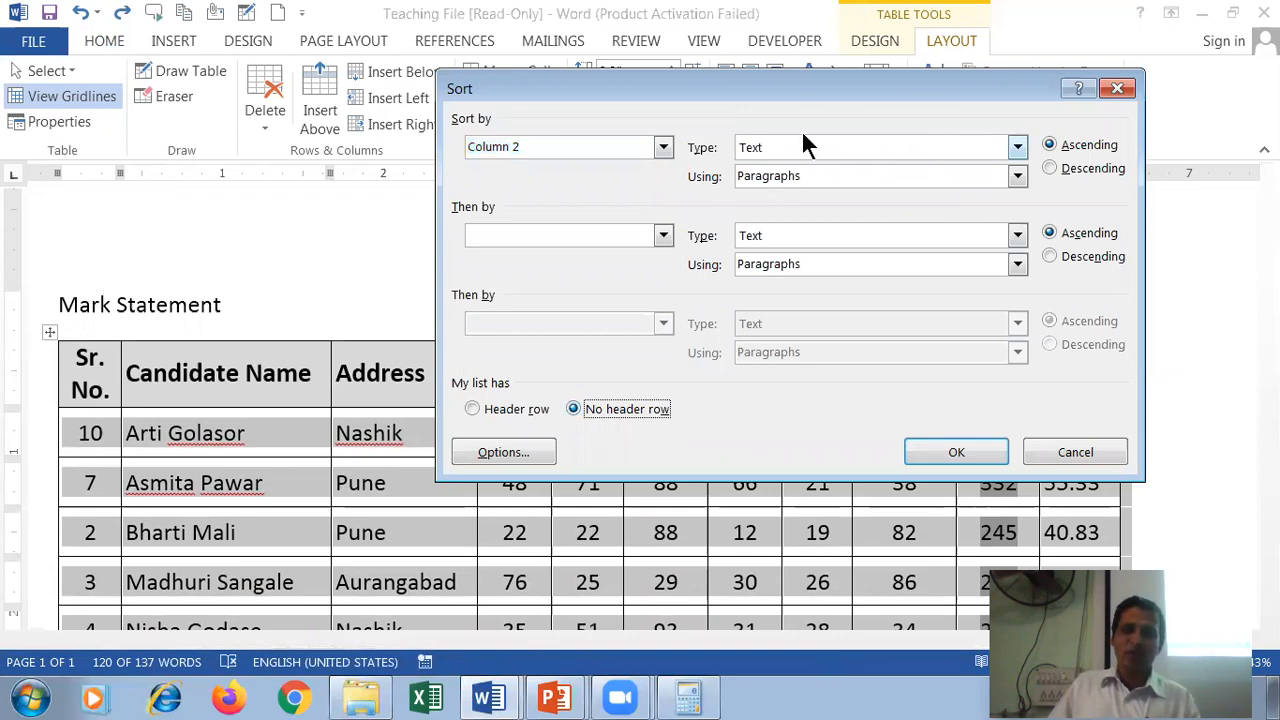
pyautogui.moveTo(814, 111); pyautogui.dragTo(812, 299)
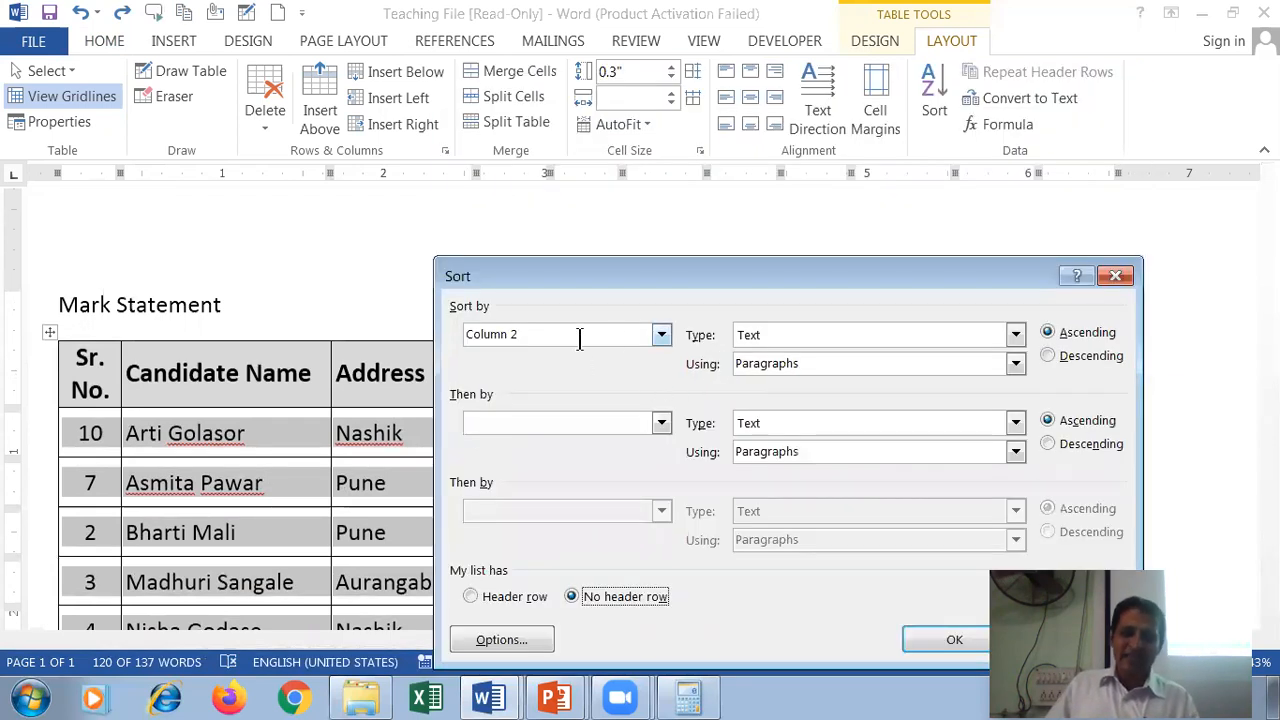
pyautogui.click(663, 335)
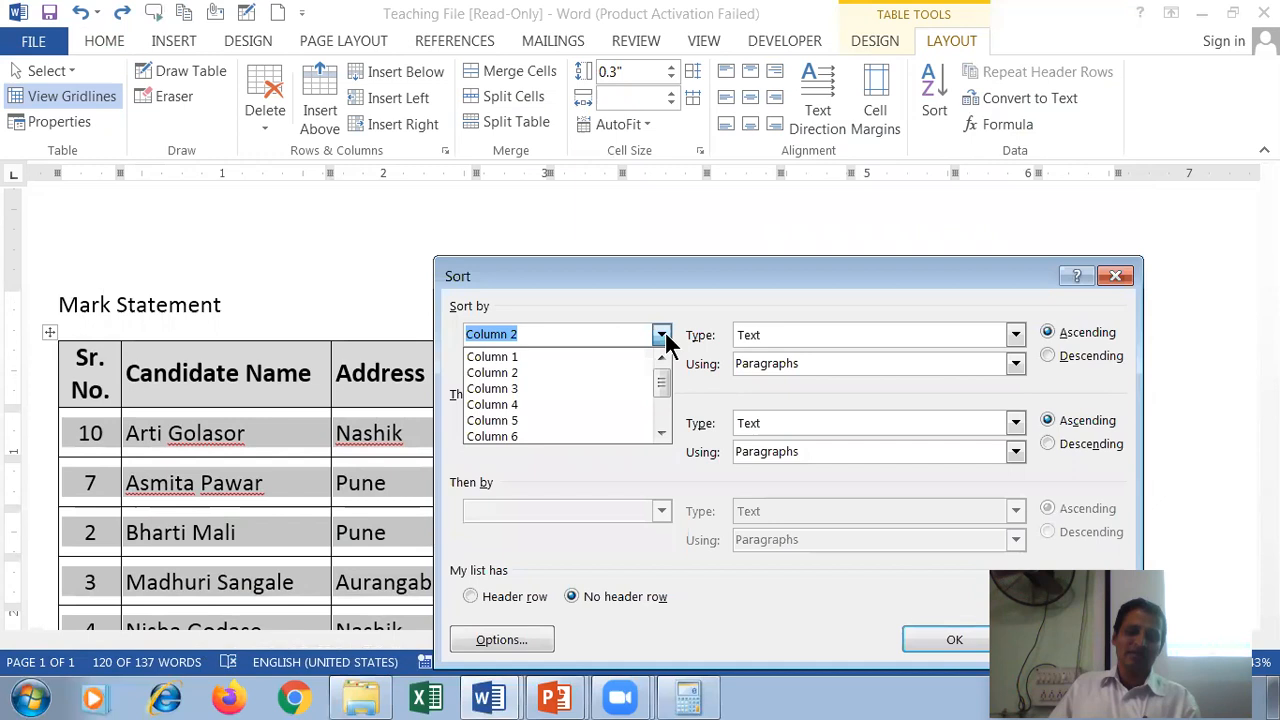
pyautogui.click(526, 356)
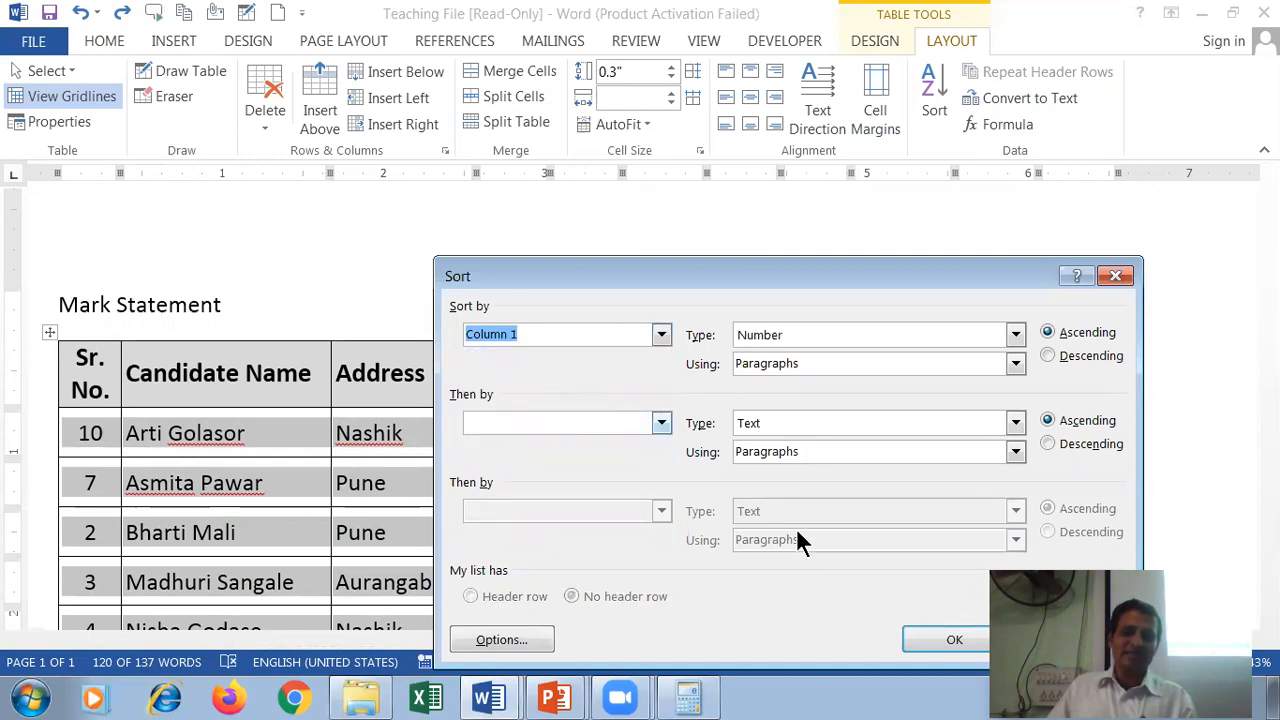
pyautogui.click(952, 646)
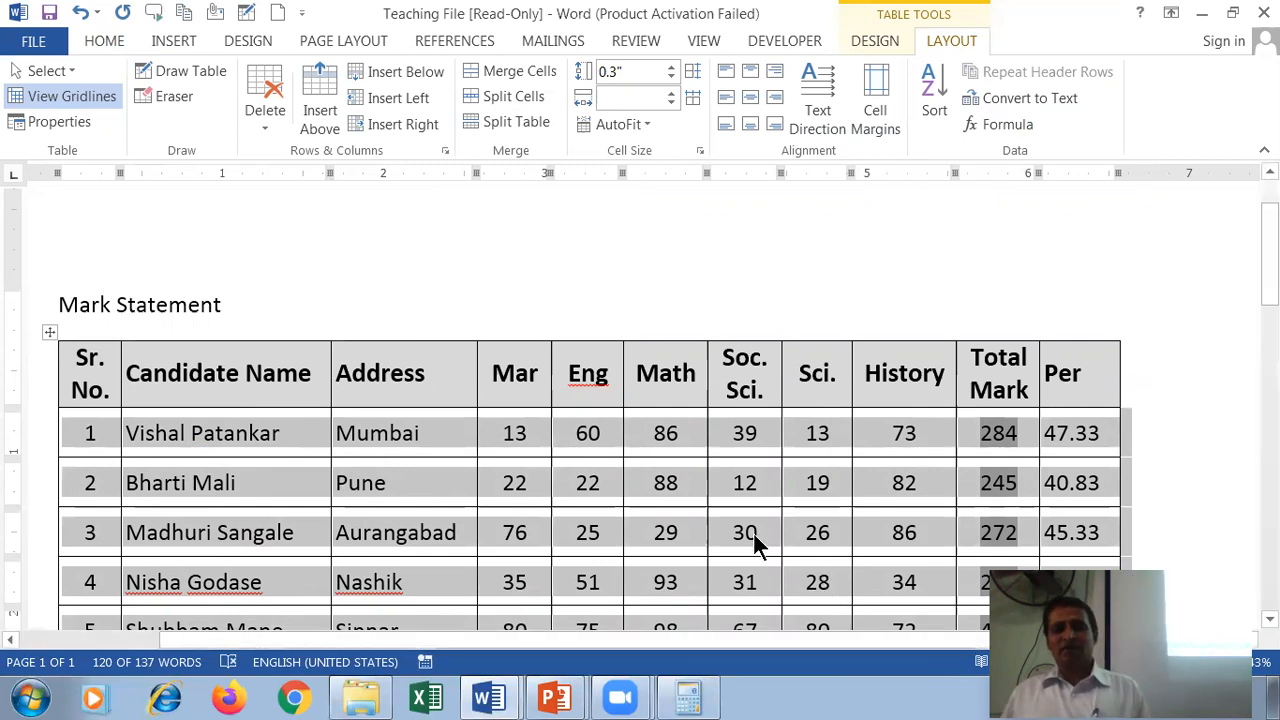
pyautogui.click(687, 482)
pyautogui.scroll(-2, 474, 541)
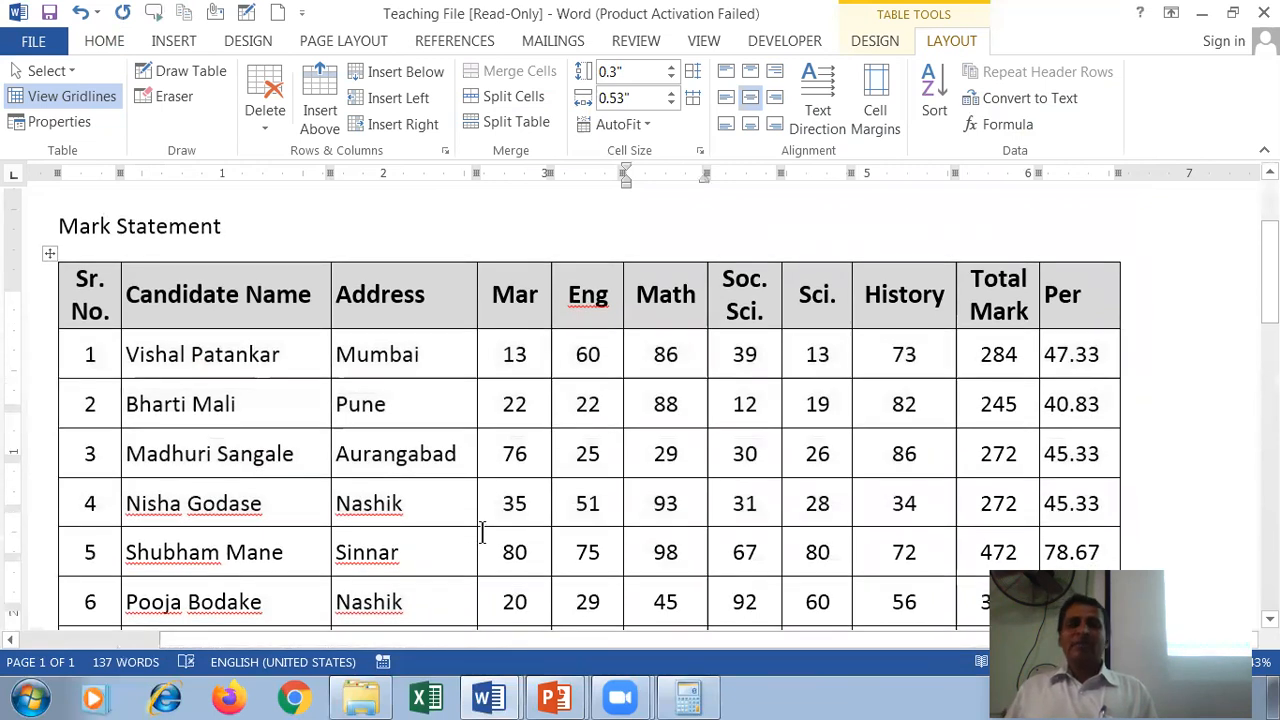
pyautogui.scroll(2, 557, 449)
pyautogui.scroll(-4, 500, 450)
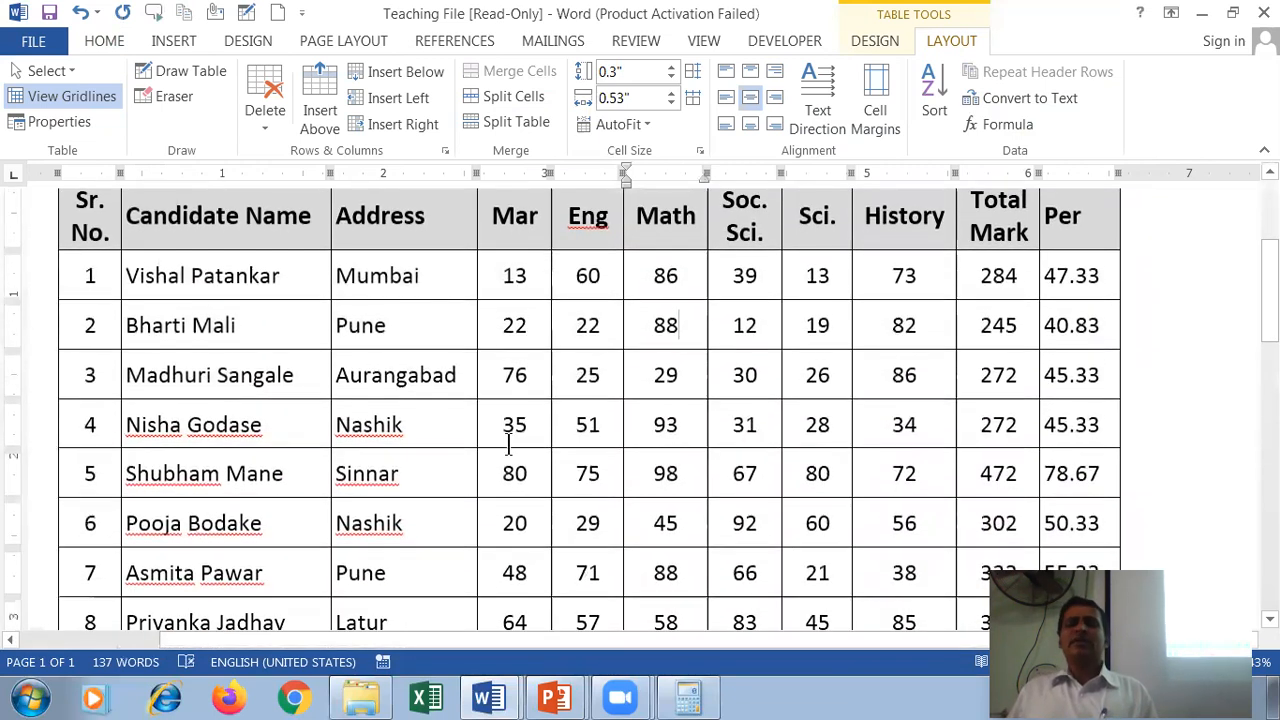
pyautogui.moveTo(525, 290); pyautogui.dragTo(513, 278)
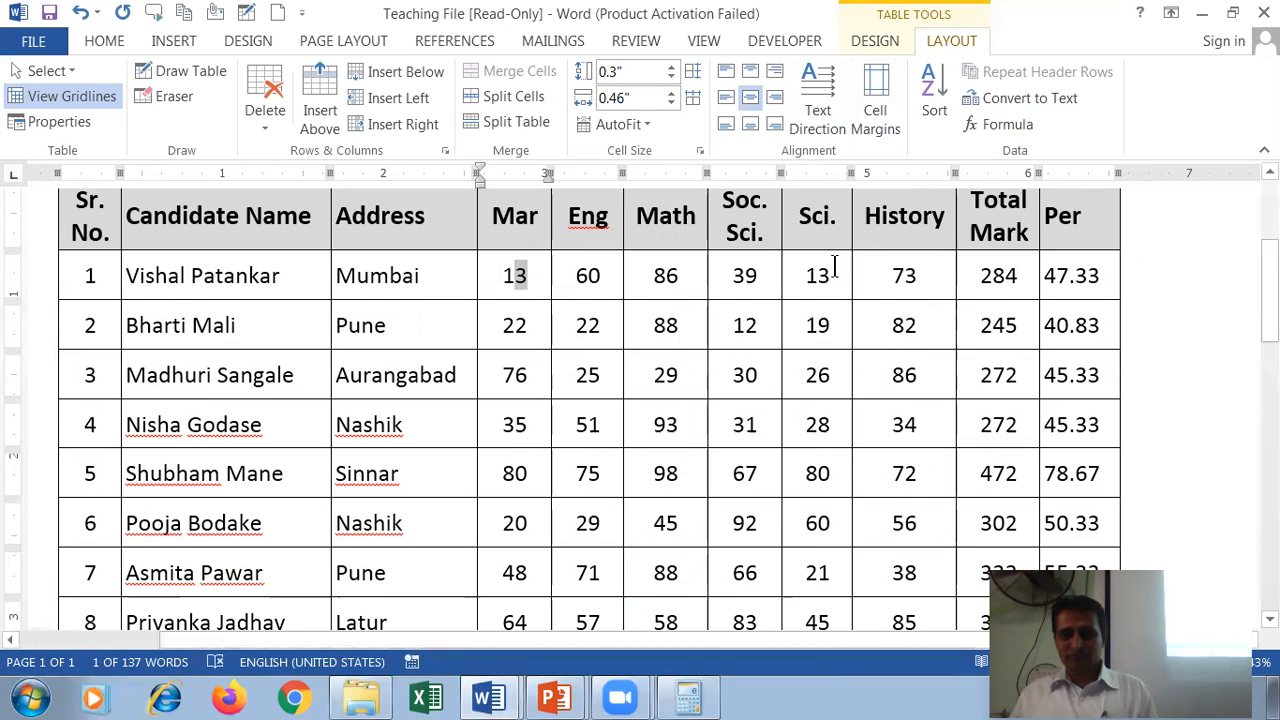
pyautogui.click(936, 88)
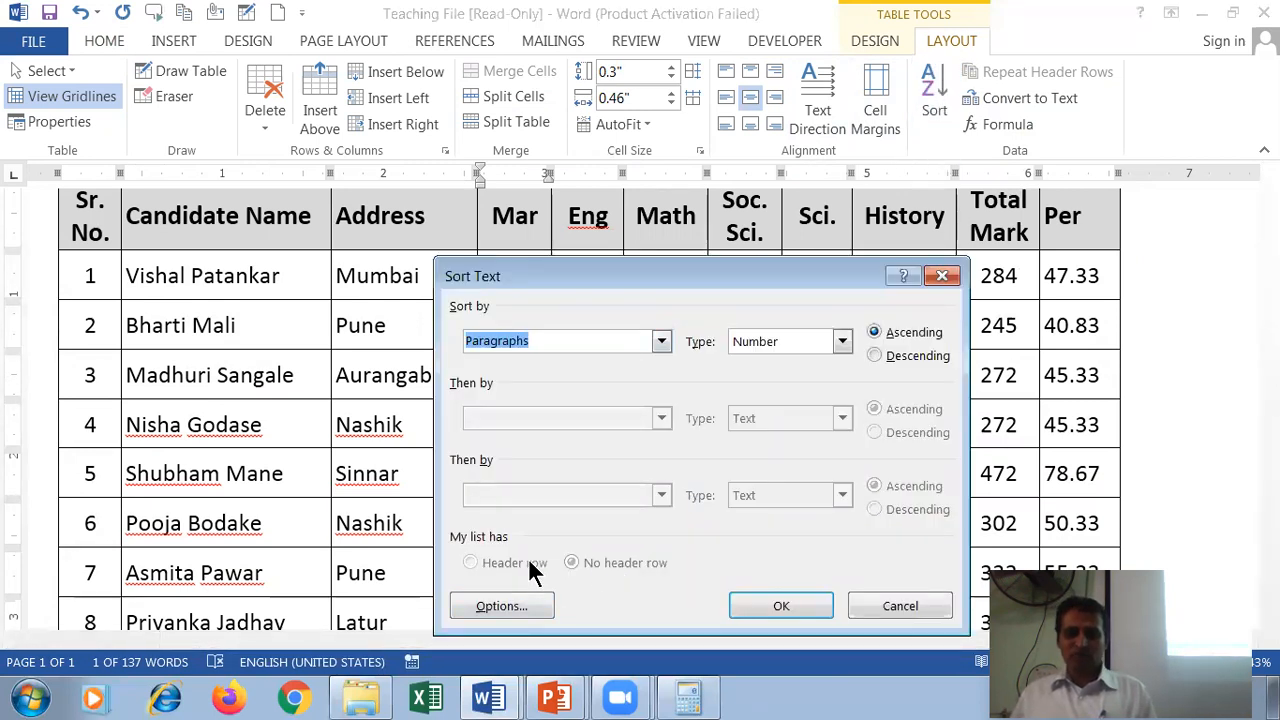
pyautogui.click(929, 605)
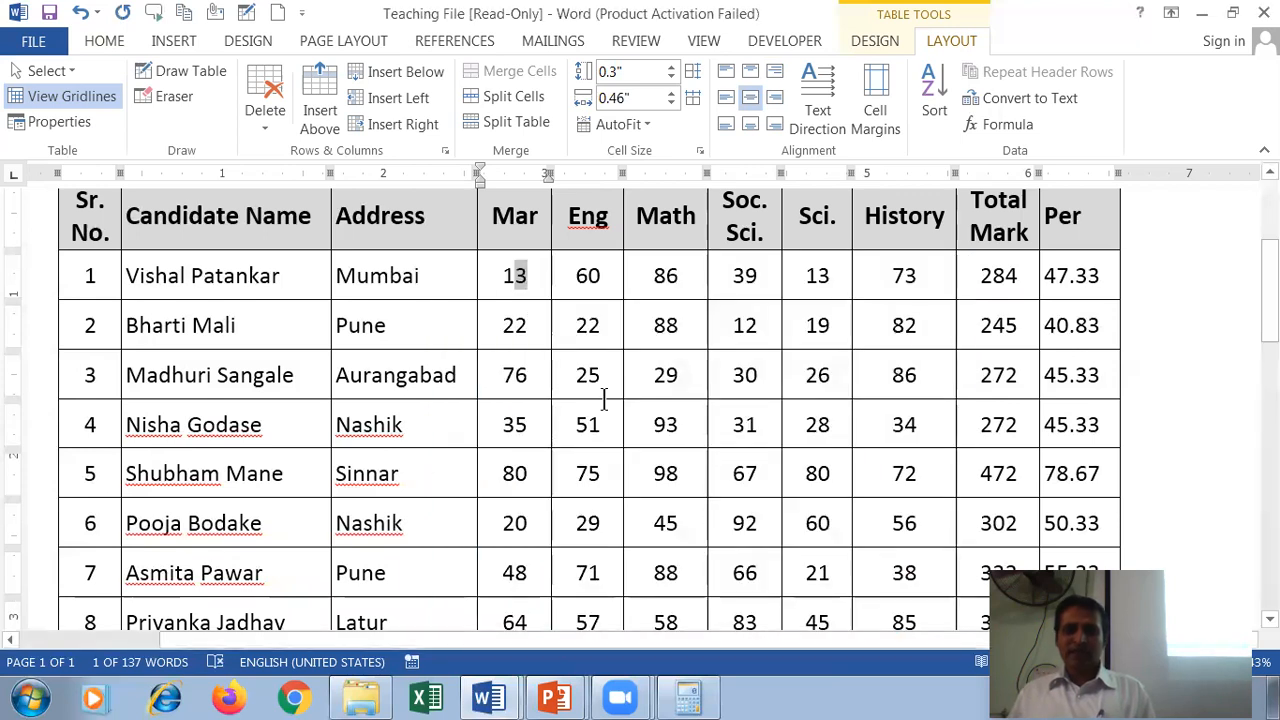
pyautogui.click(533, 322)
pyautogui.scroll(2, 586, 325)
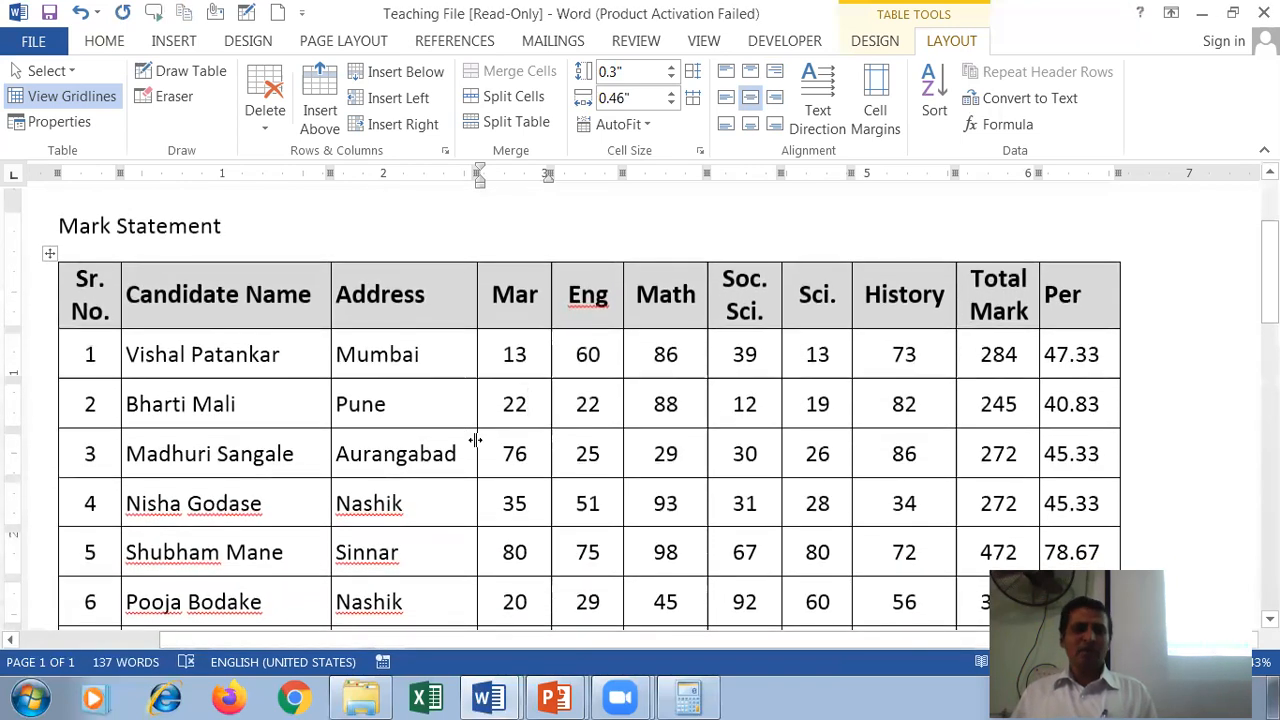
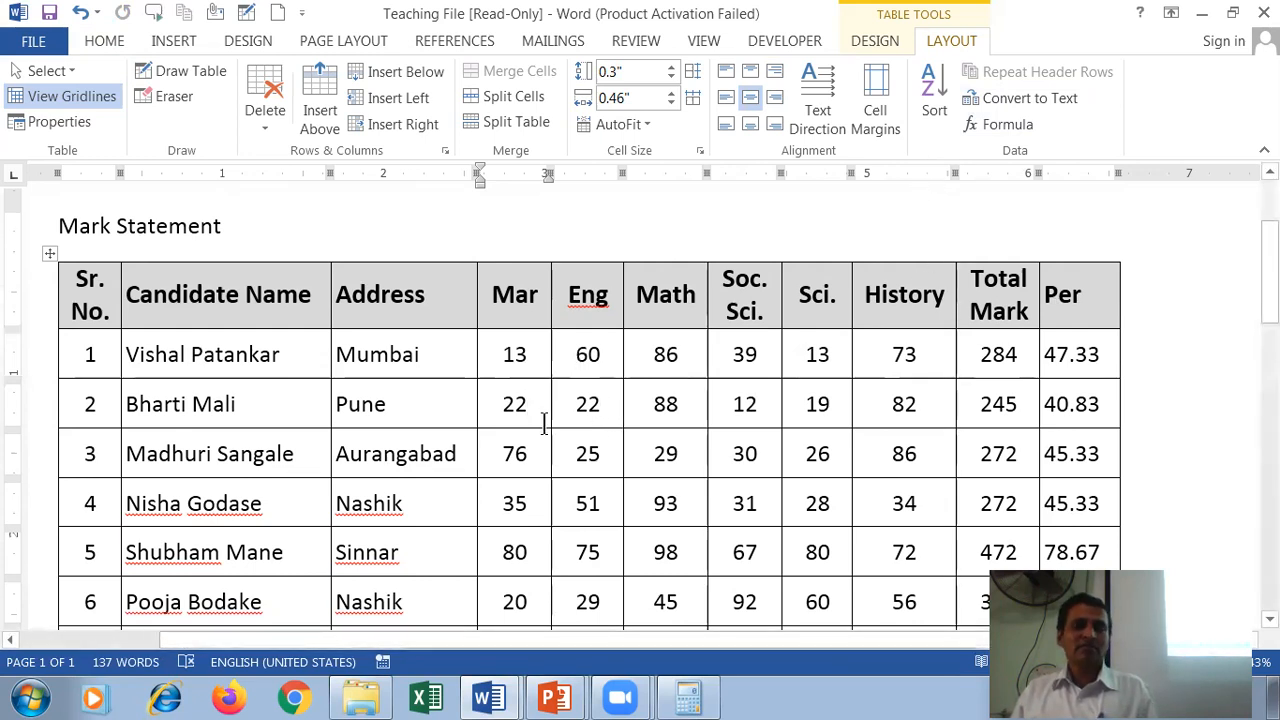
# Bring up the Convert Table To Text dialog for the Mark Statement table, with Tabs as separator
pyautogui.press('Up')
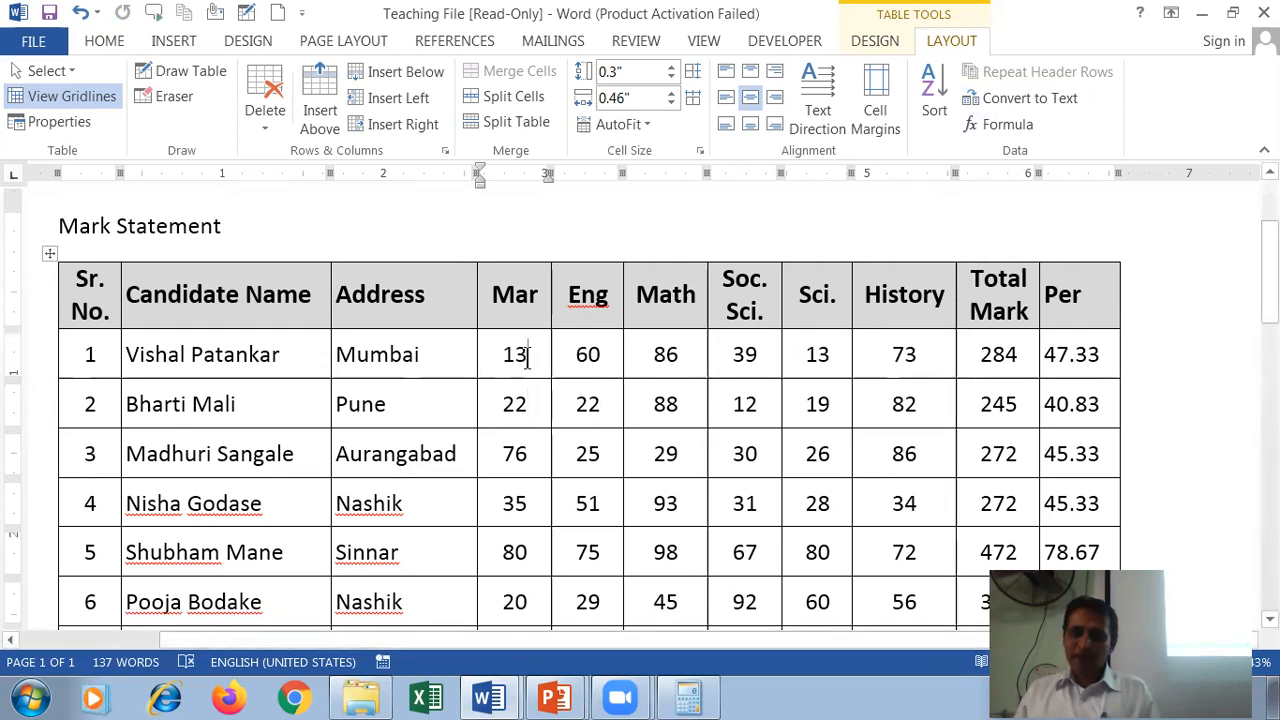
pyautogui.scroll(-2, 810, 372)
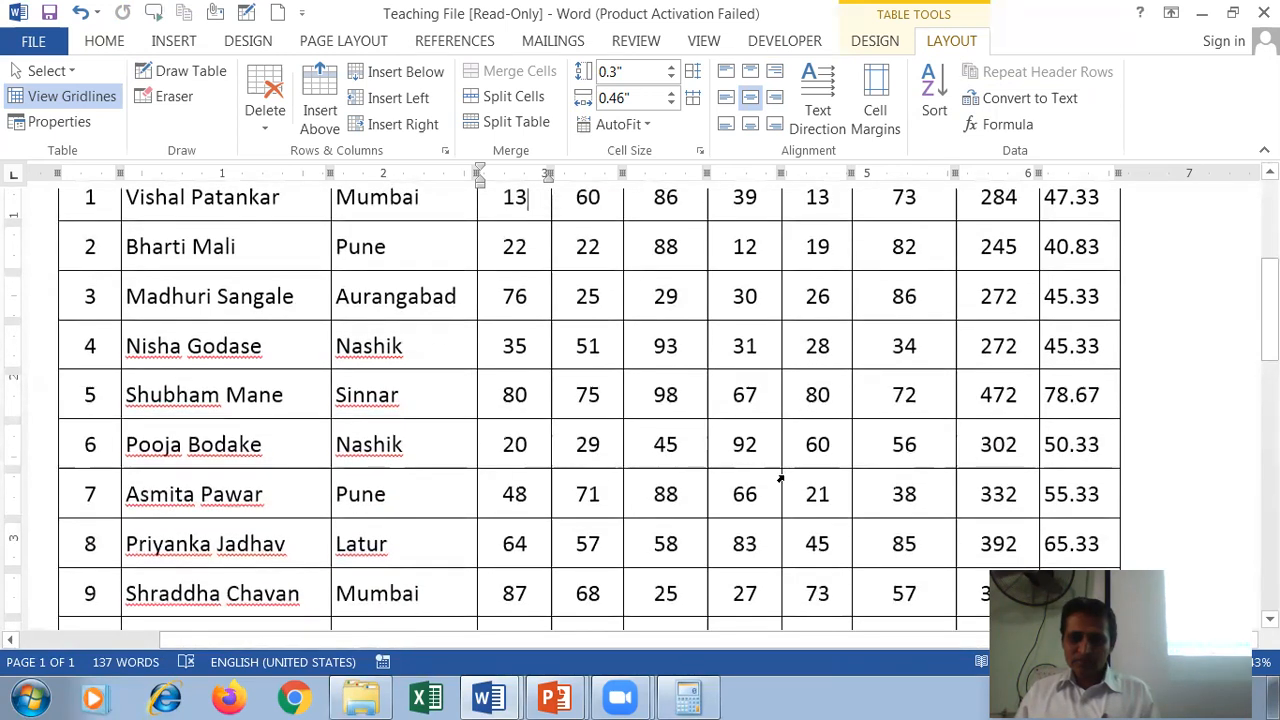
pyautogui.scroll(-1, 784, 478)
pyautogui.scroll(2, 782, 487)
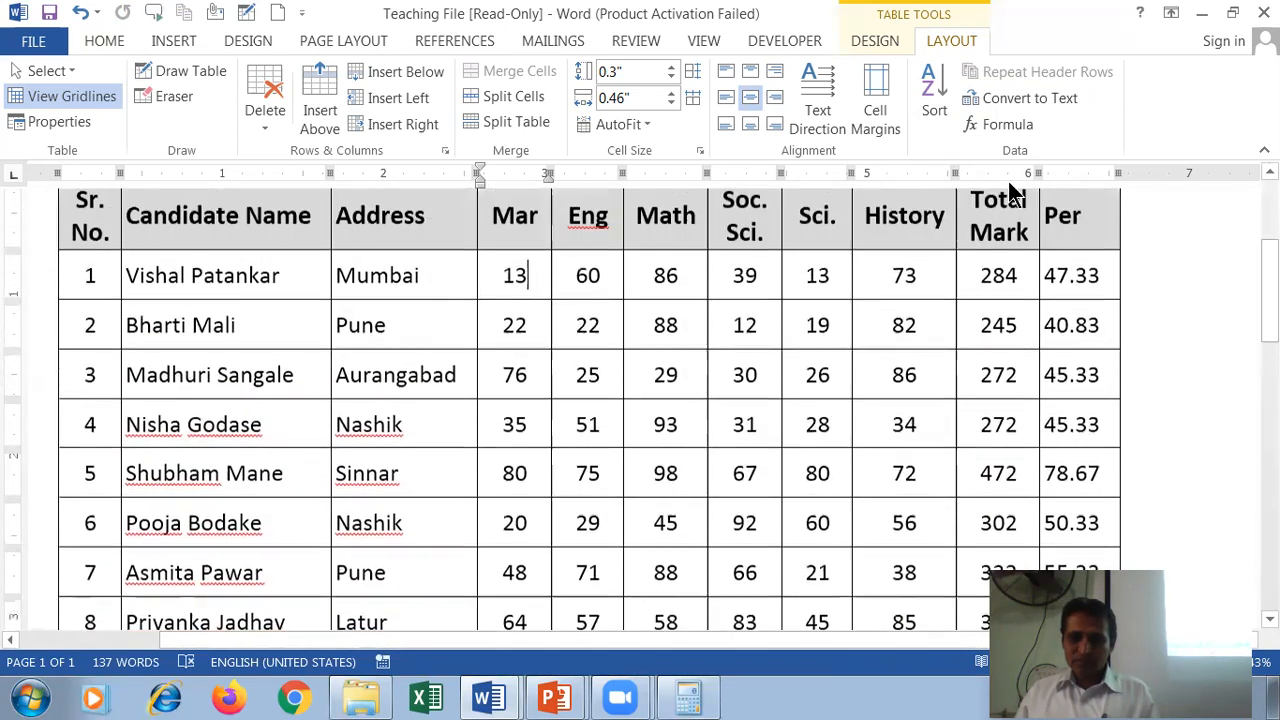
pyautogui.click(1030, 98)
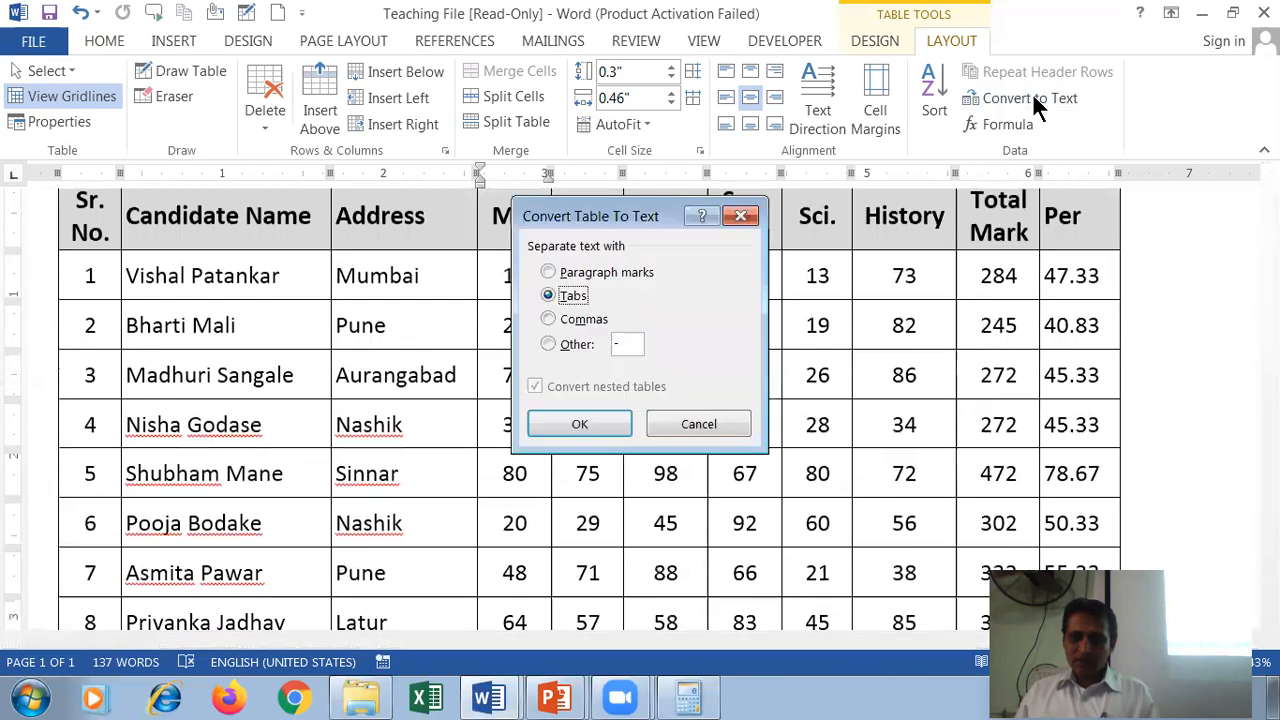
# Cancel the text conversion and sort the table rows by Mar, descending
pyautogui.click(741, 217)
pyautogui.click(934, 110)
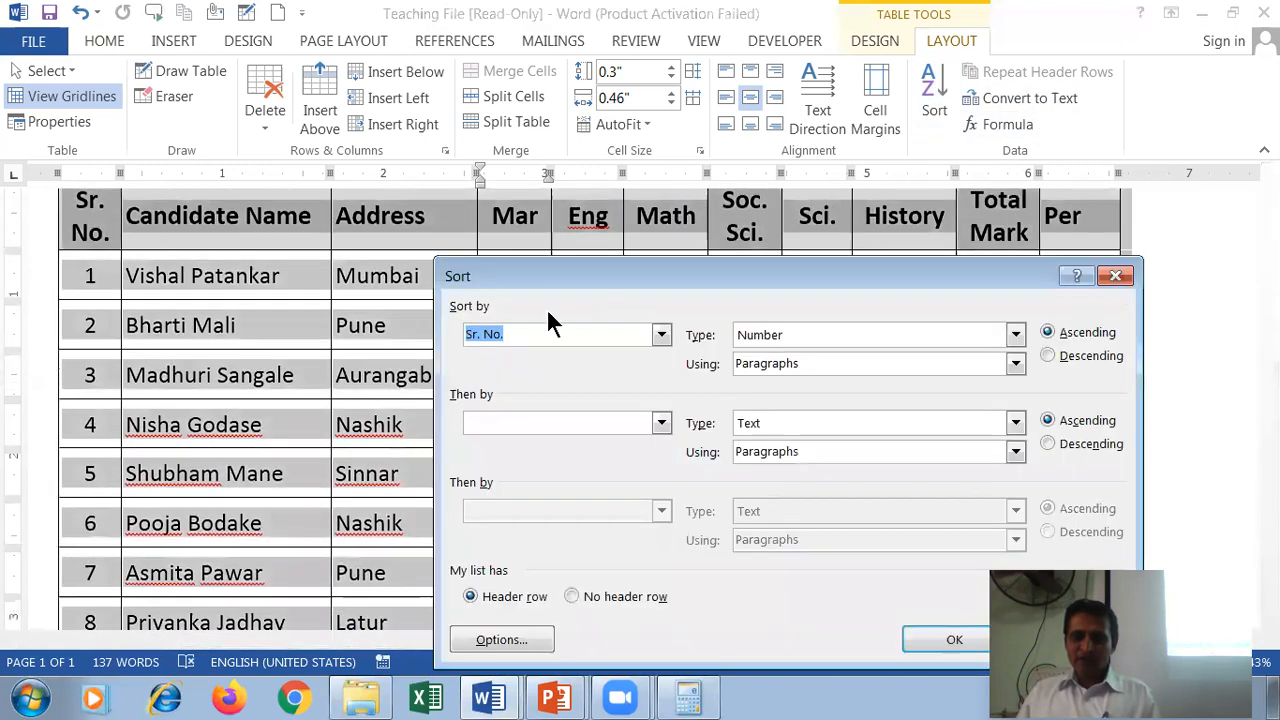
pyautogui.click(661, 334)
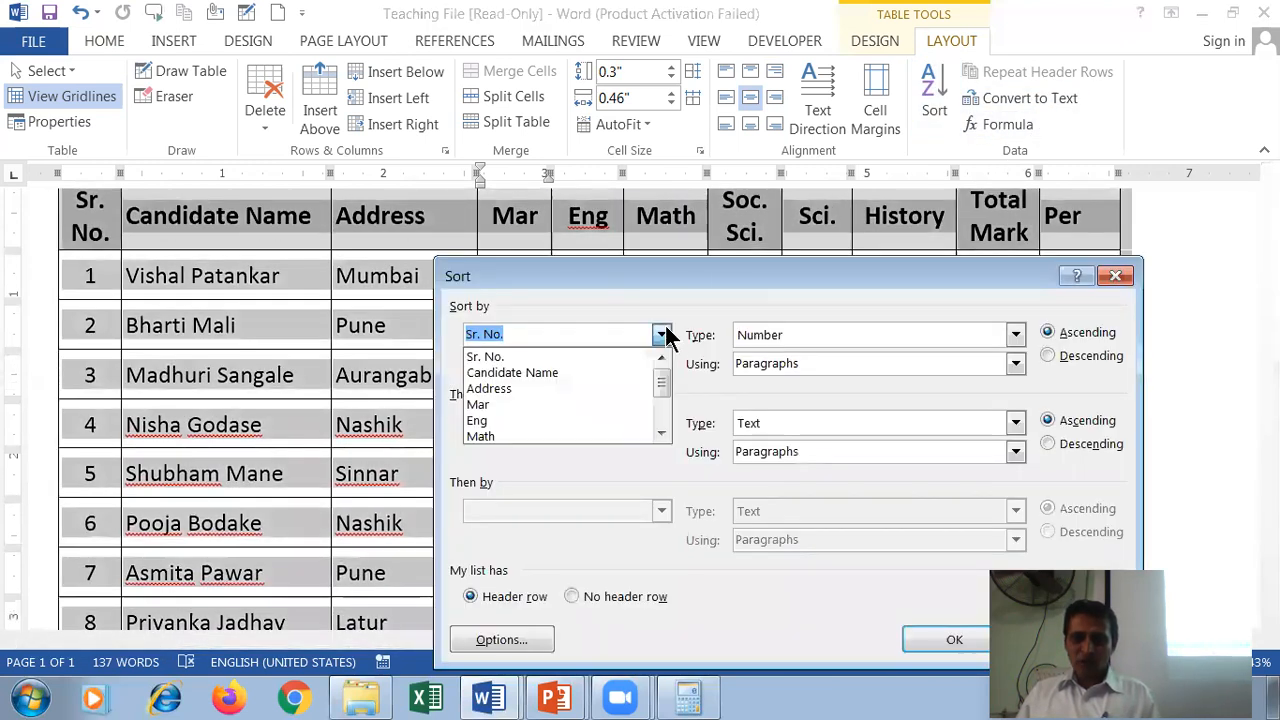
pyautogui.click(570, 405)
pyautogui.click(1080, 356)
pyautogui.click(954, 639)
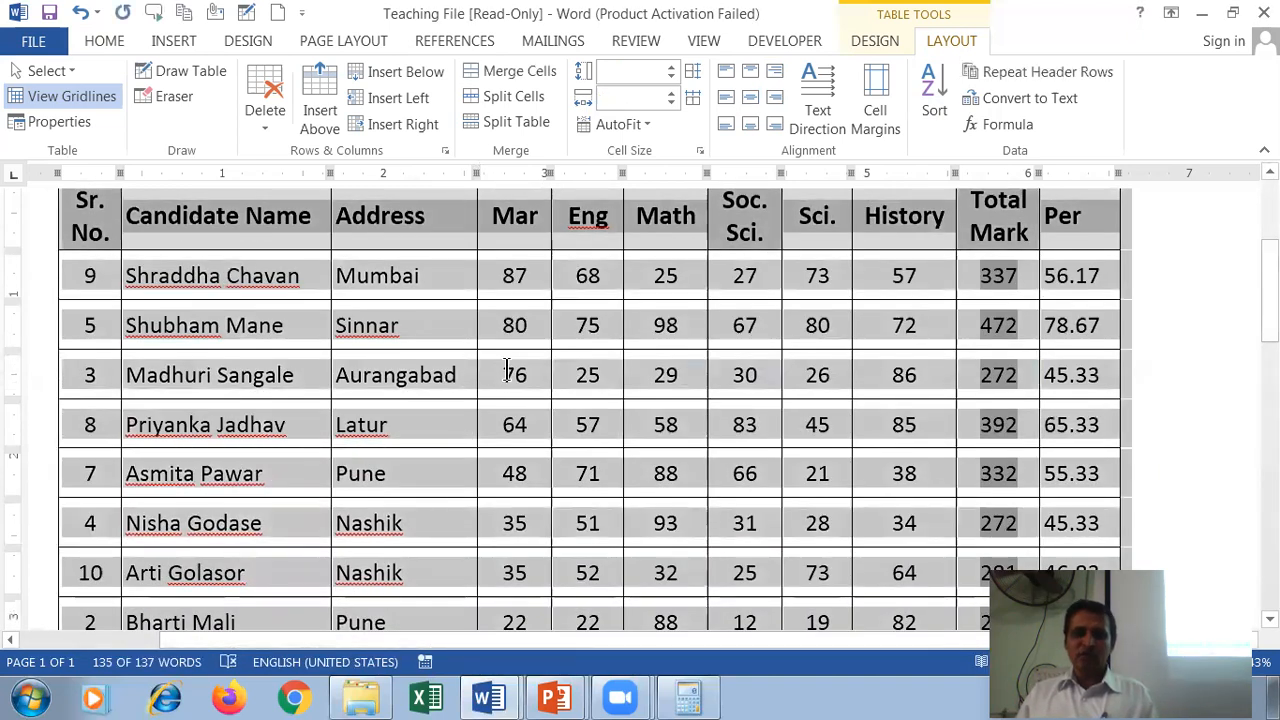
# Deselect the table and review the sorted rows, placing the caret in the last row
pyautogui.click(507, 367)
pyautogui.scroll(-2, 515, 410)
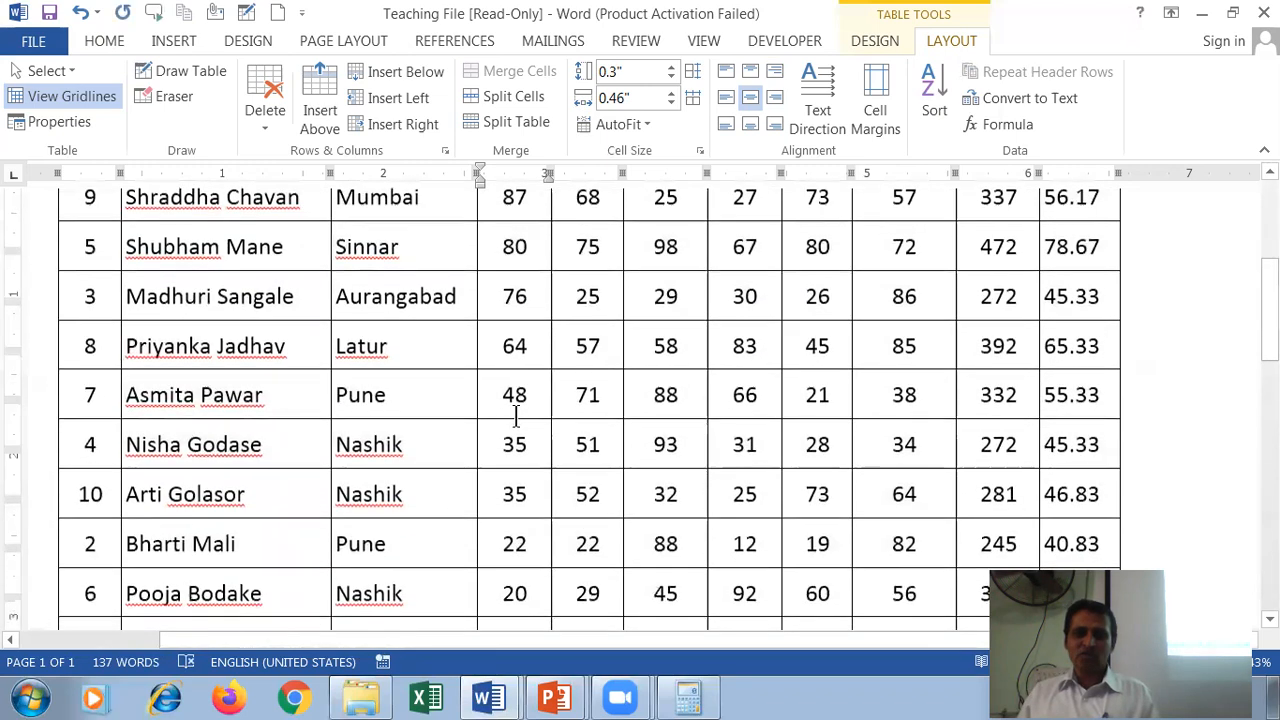
pyautogui.scroll(2, 470, 360)
pyautogui.scroll(-2, 497, 350)
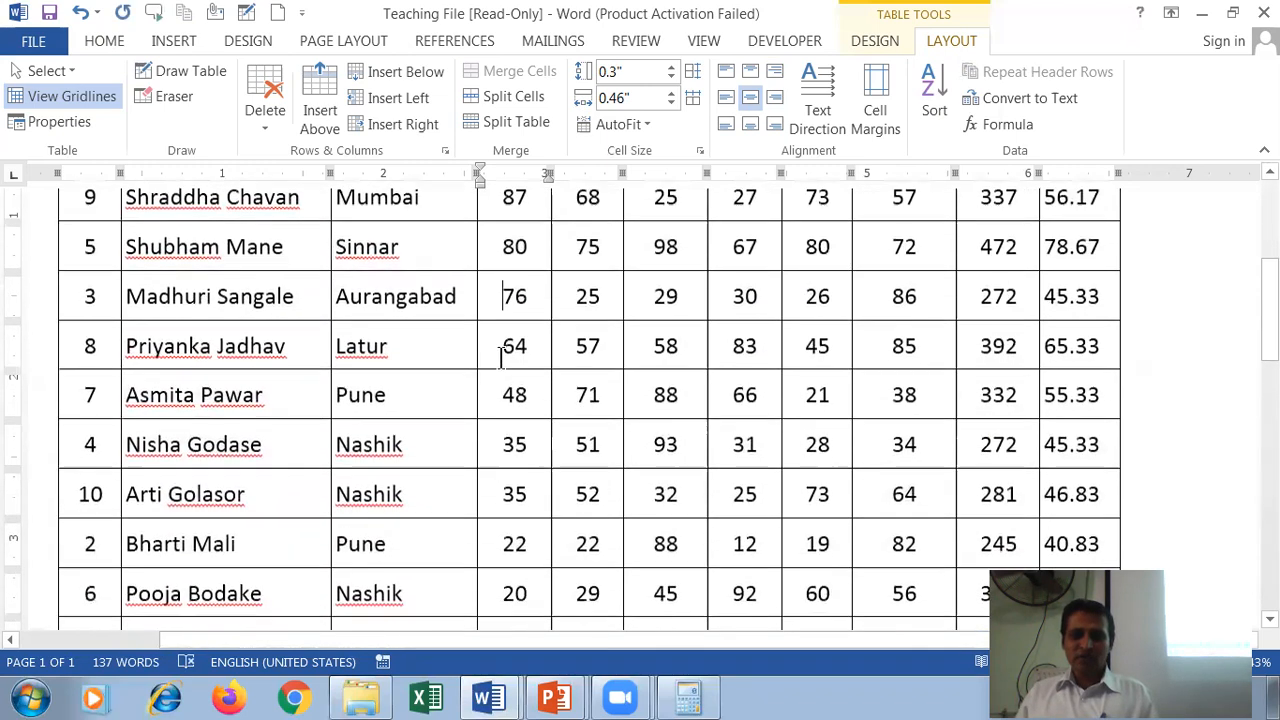
pyautogui.scroll(-2, 515, 375)
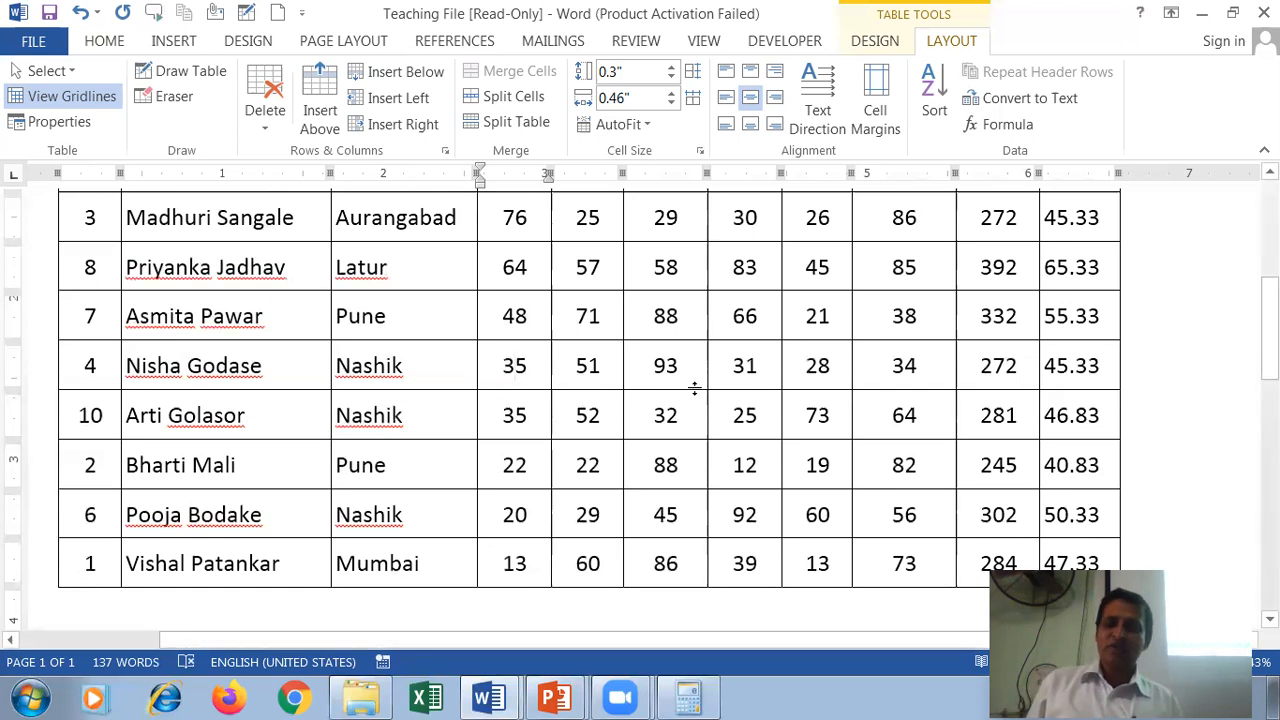
pyautogui.click(1033, 543)
pyautogui.click(1033, 543)
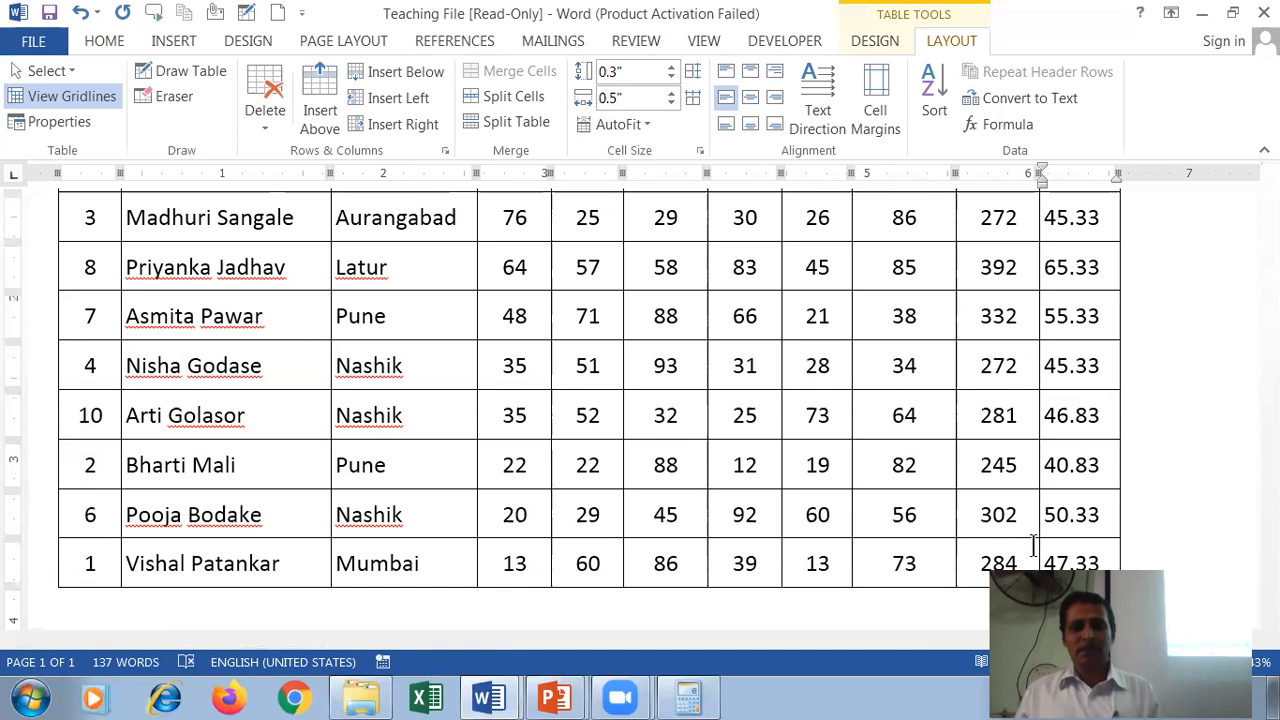
pyautogui.scroll(5, 1160, 541)
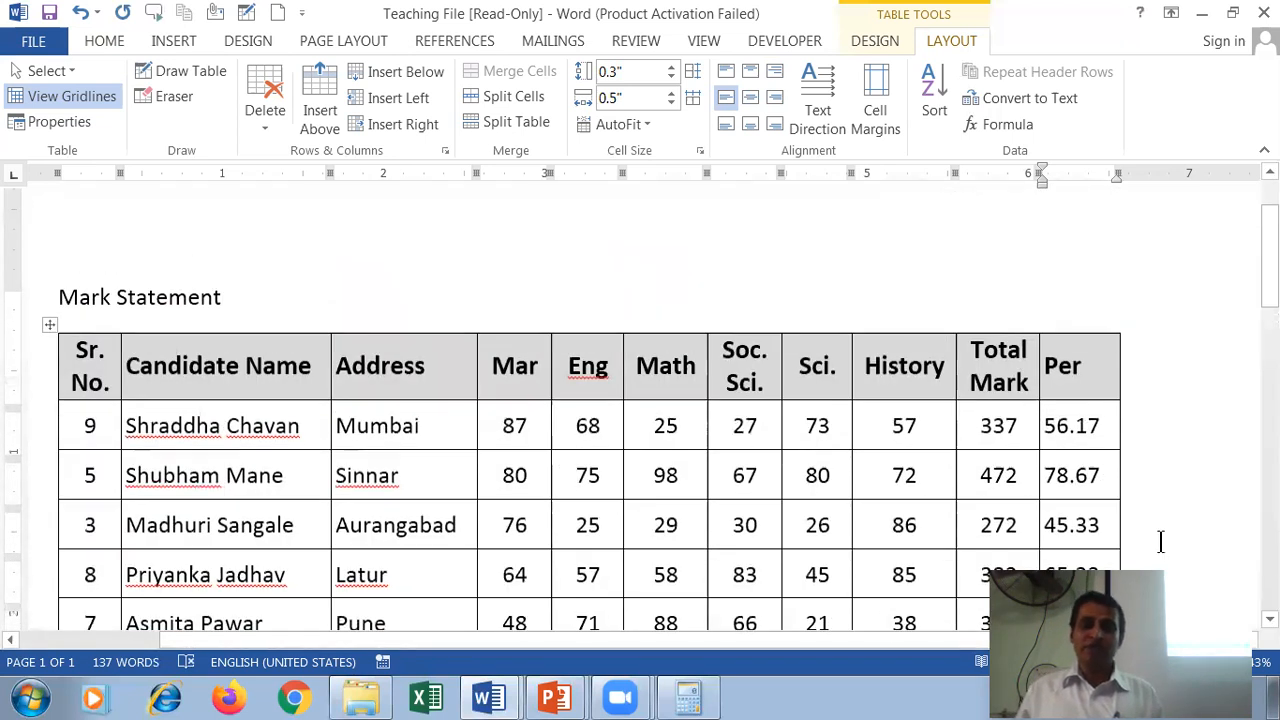
pyautogui.scroll(-3, 1160, 541)
pyautogui.click(535, 380)
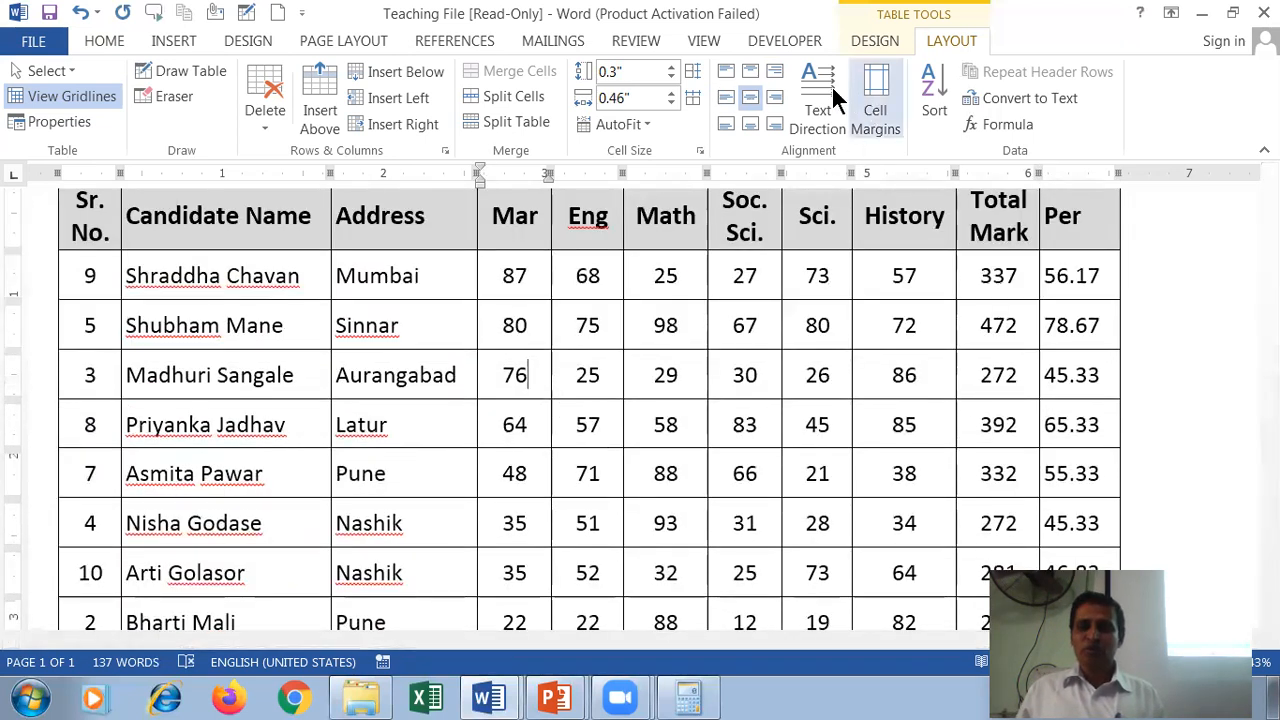
pyautogui.click(938, 85)
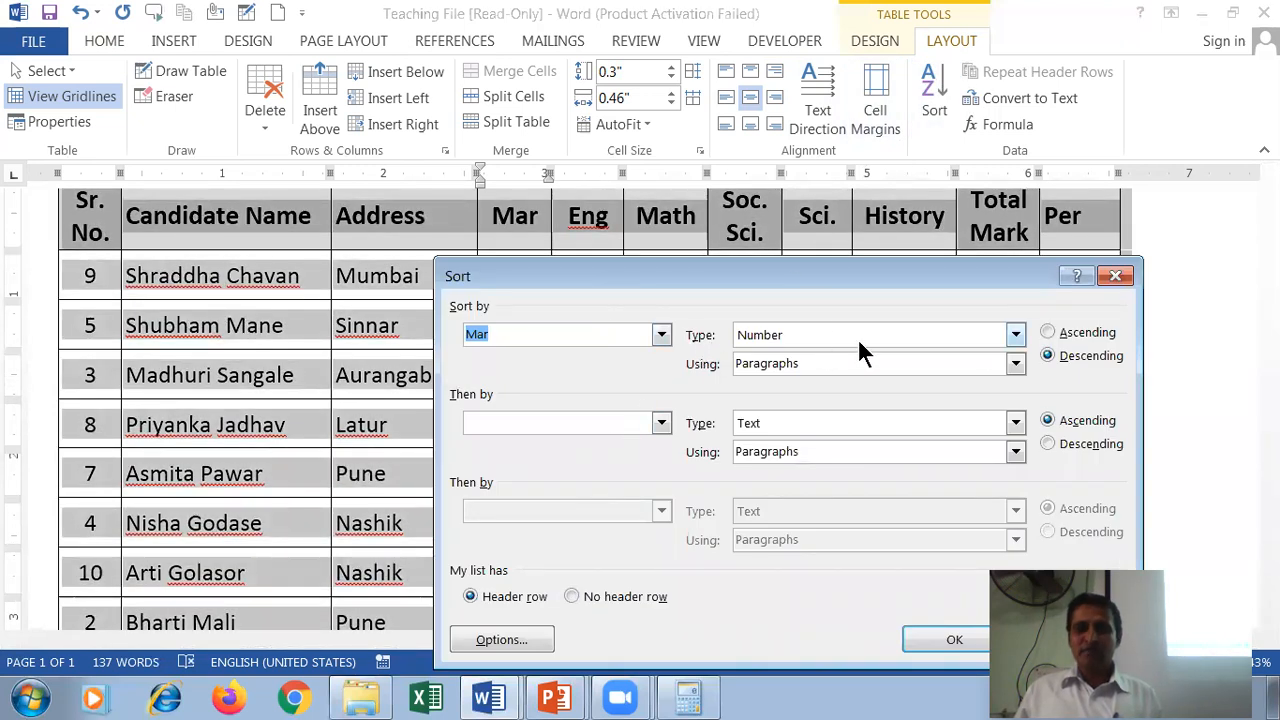
pyautogui.click(1088, 360)
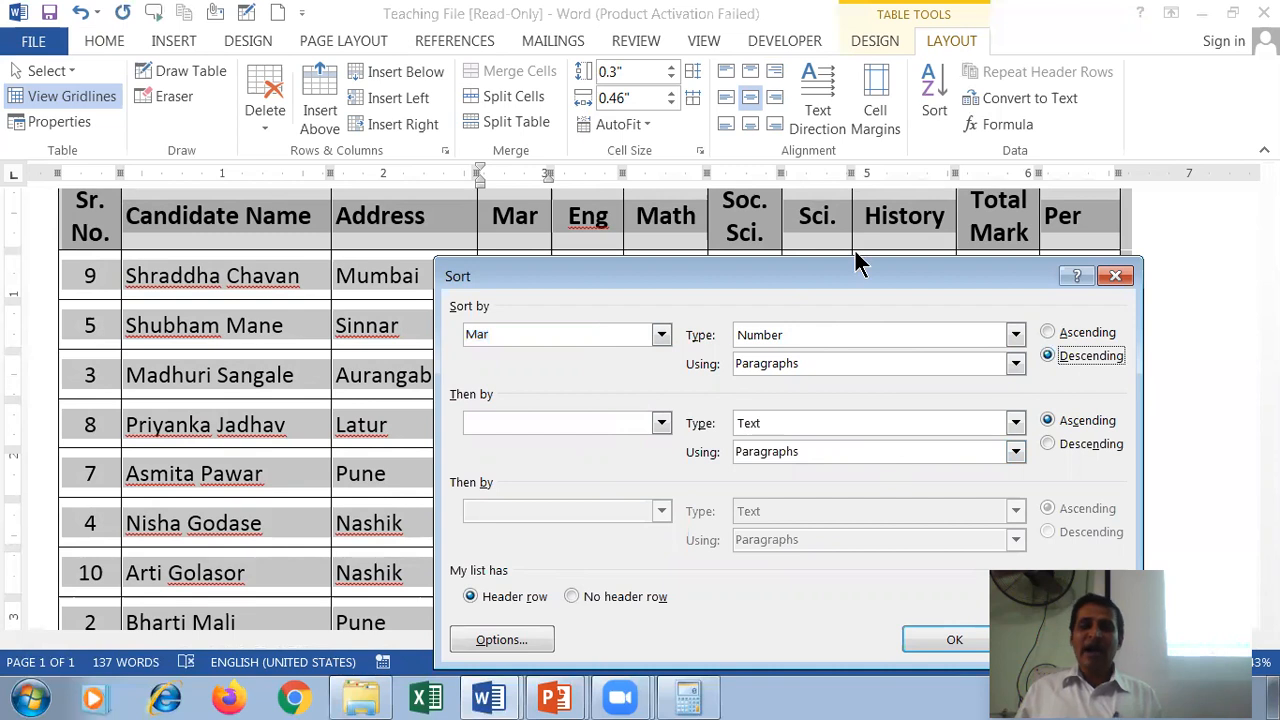
pyautogui.moveTo(843, 277); pyautogui.dragTo(824, 147)
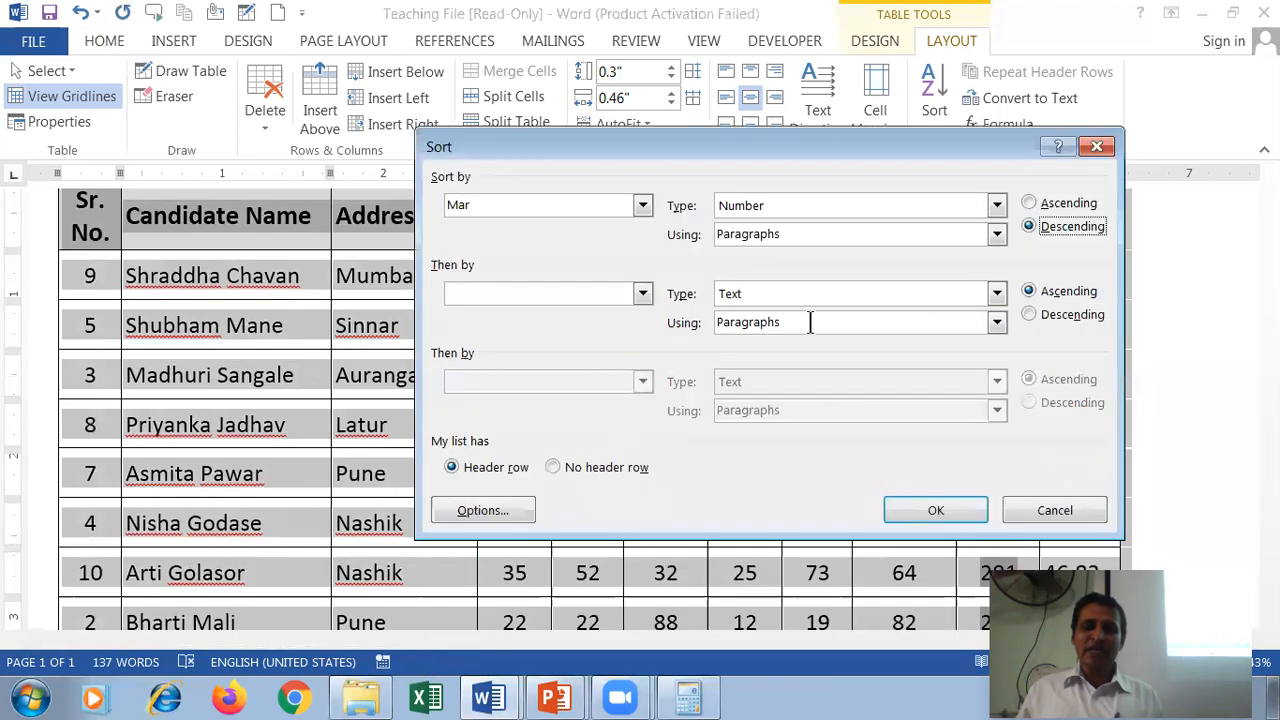
pyautogui.click(645, 298)
pyautogui.scroll(-2, 646, 380)
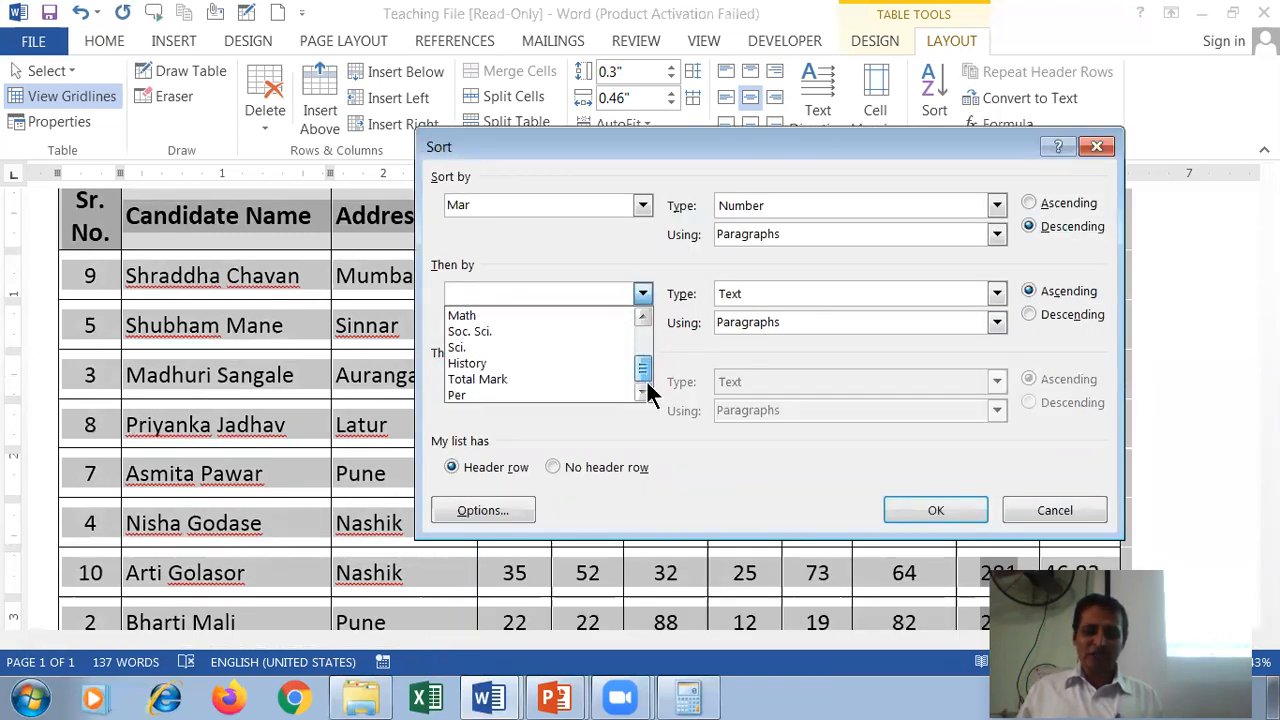
pyautogui.click(505, 395)
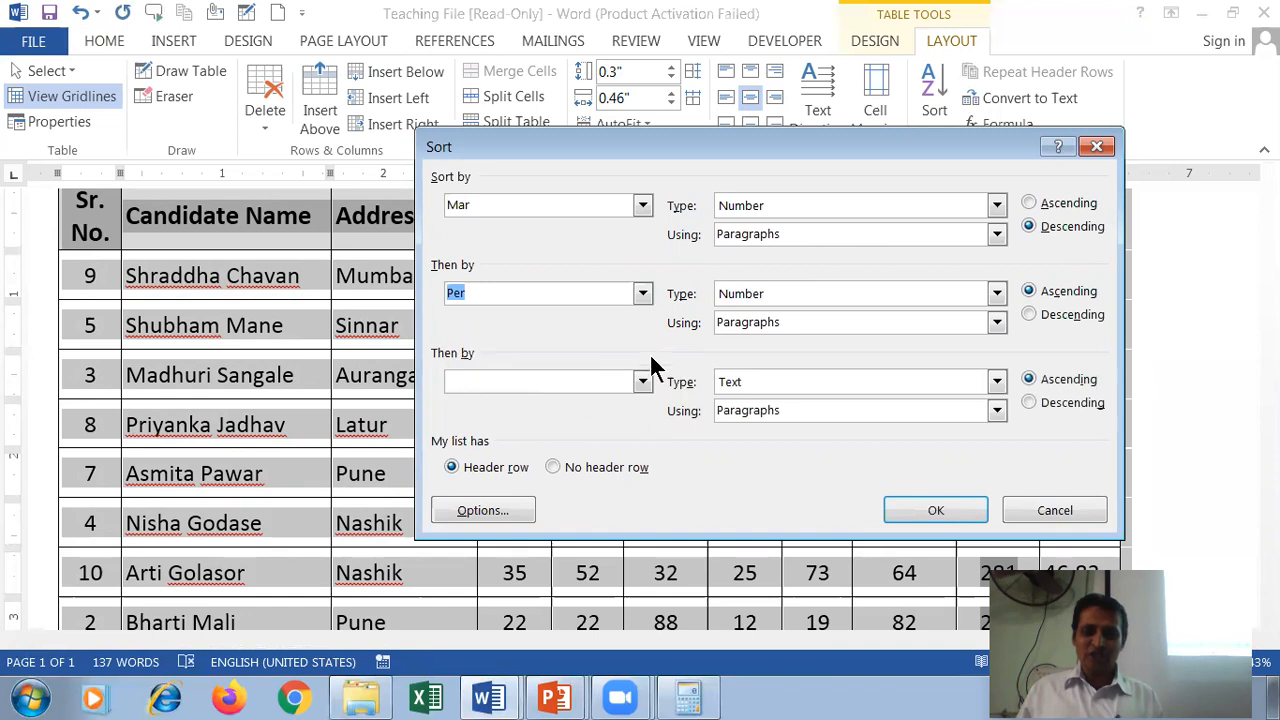
pyautogui.click(1070, 315)
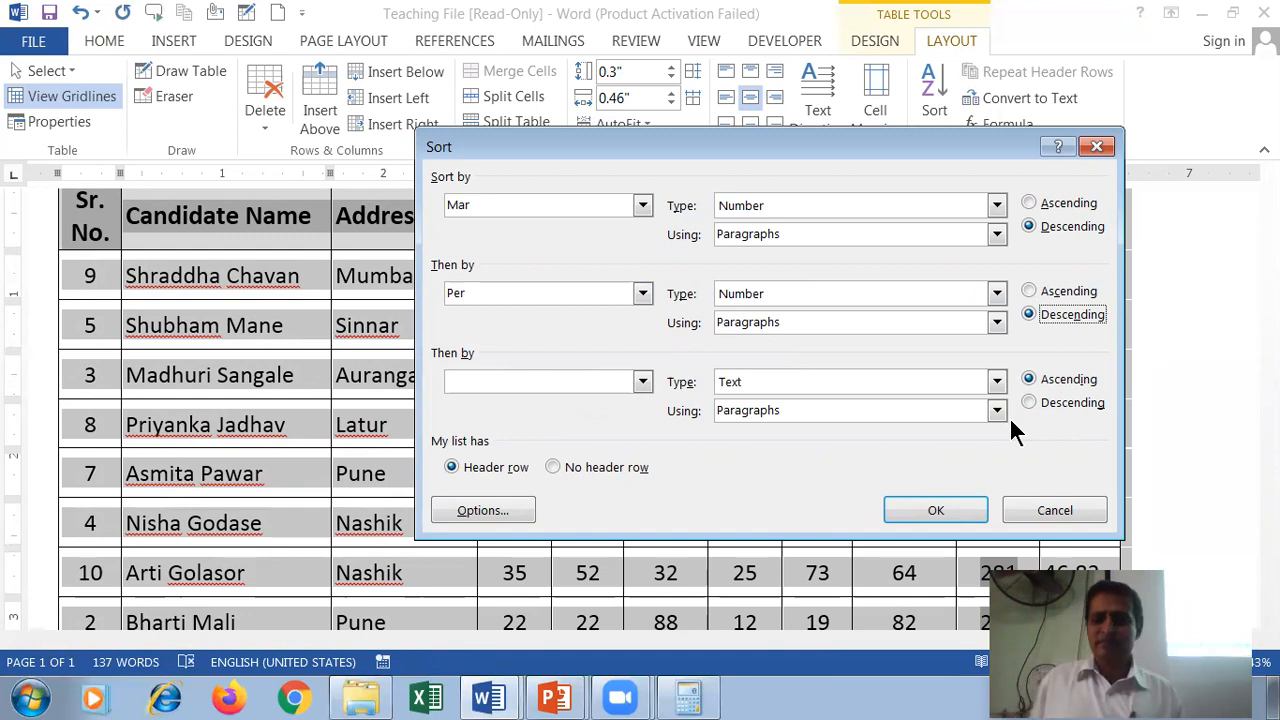
pyautogui.click(934, 512)
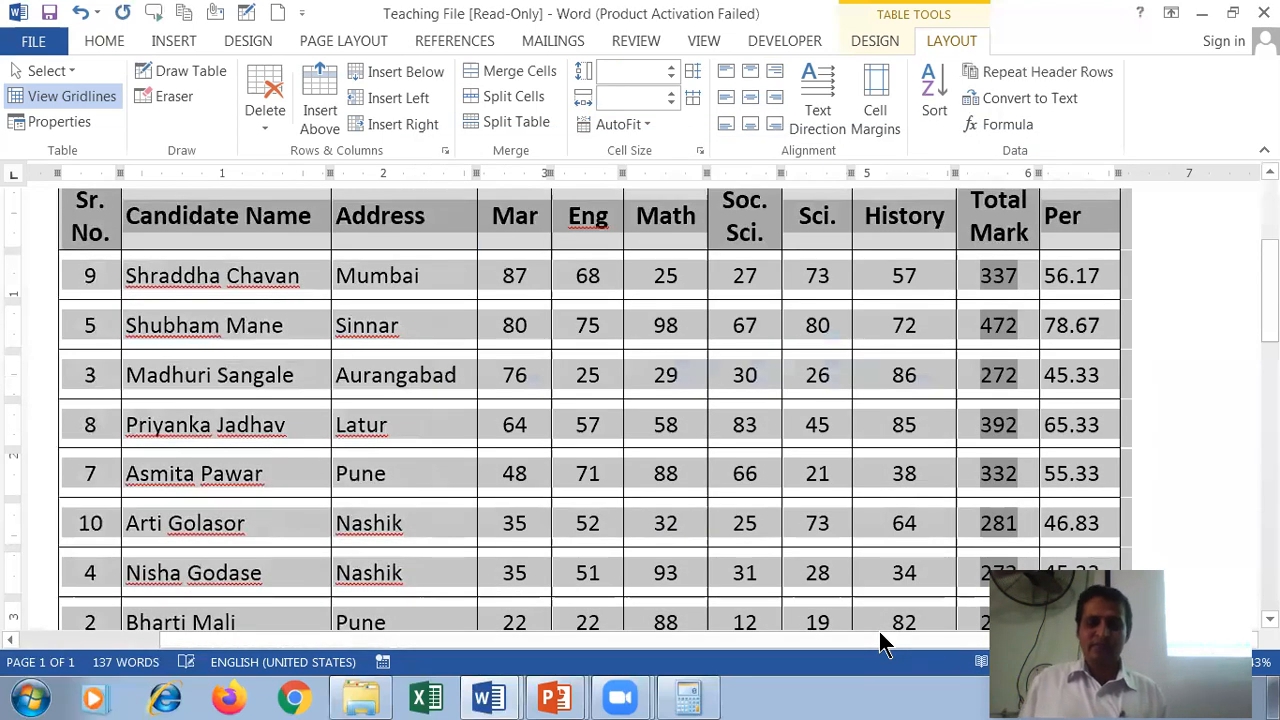
pyautogui.scroll(-3, 280, 420)
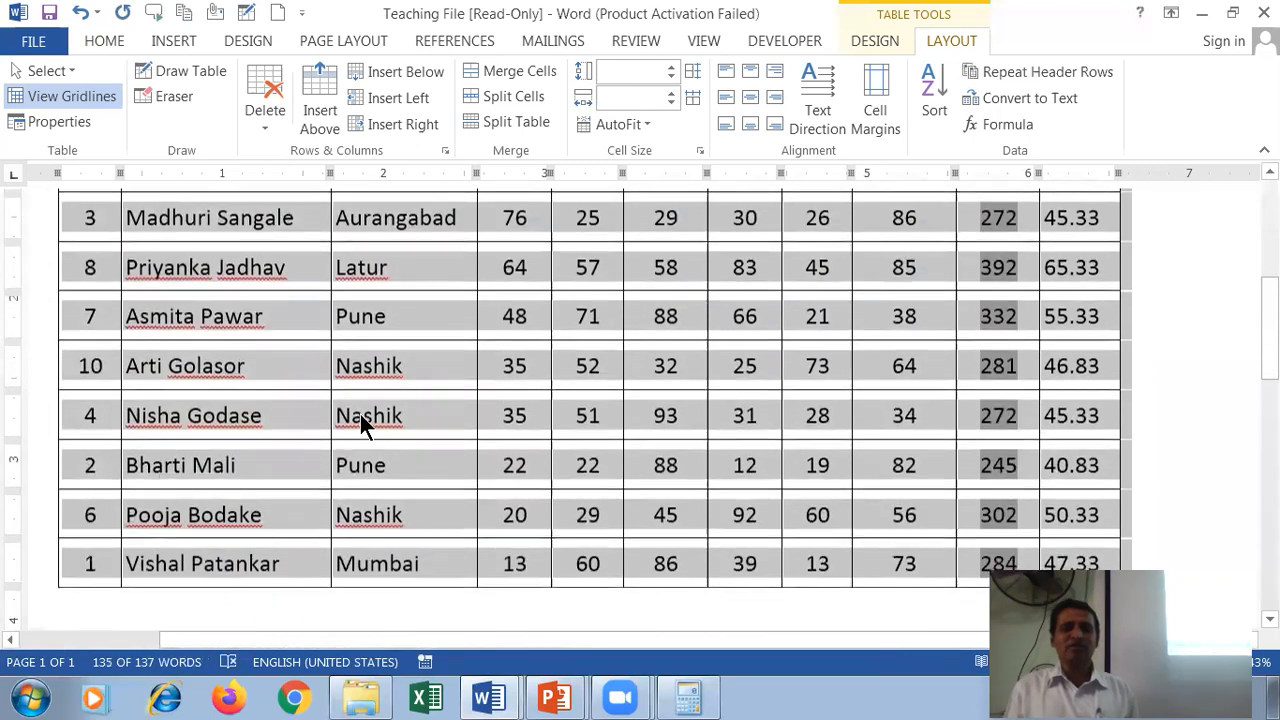
pyautogui.click(255, 372)
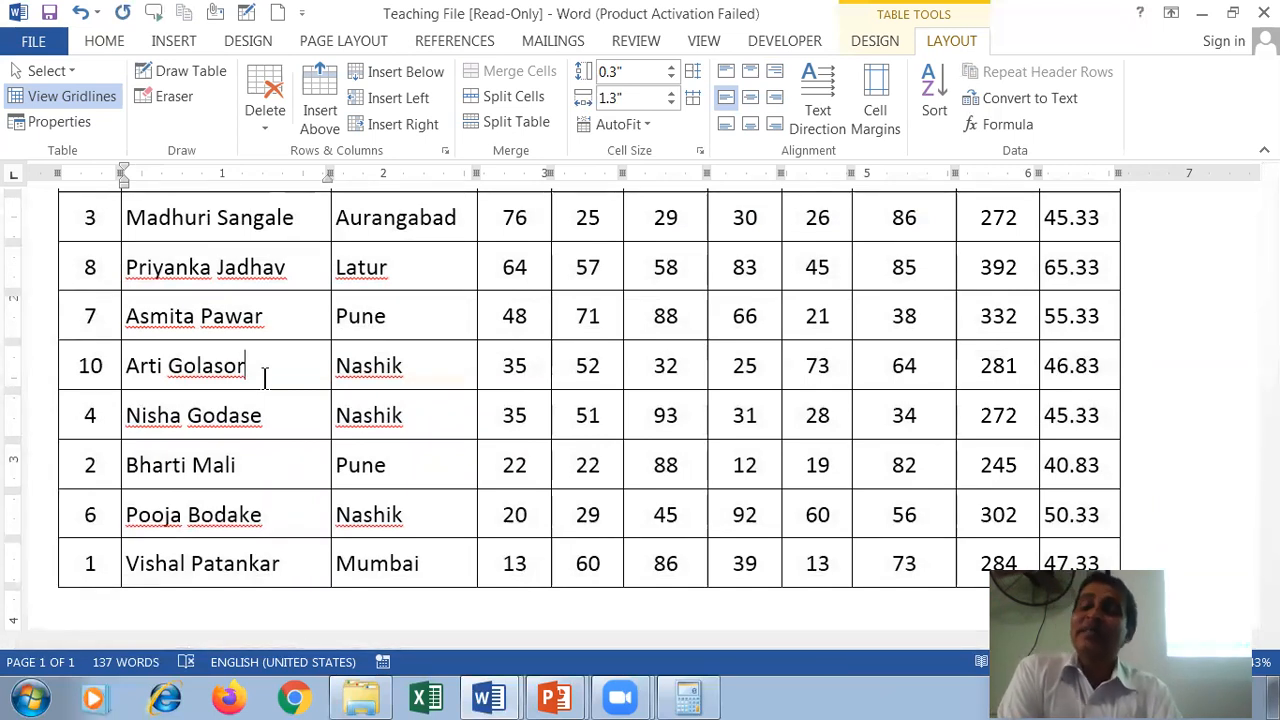
pyautogui.click(933, 98)
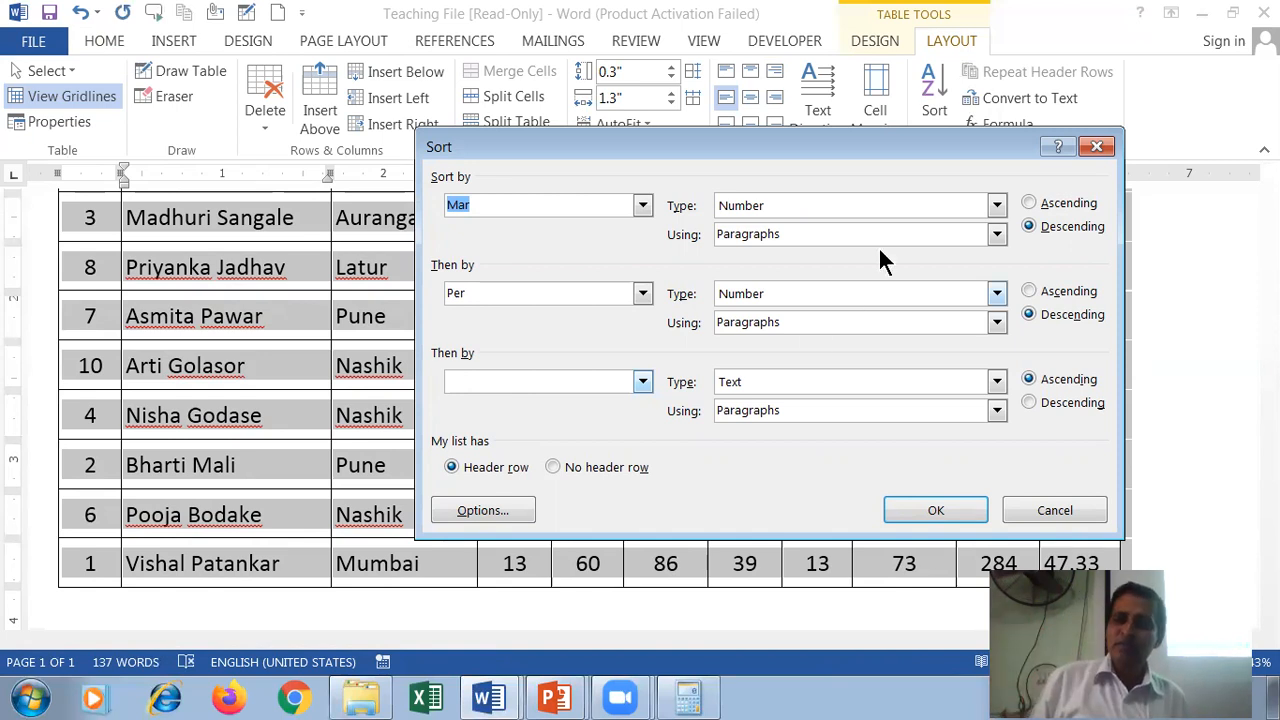
pyautogui.click(1106, 150)
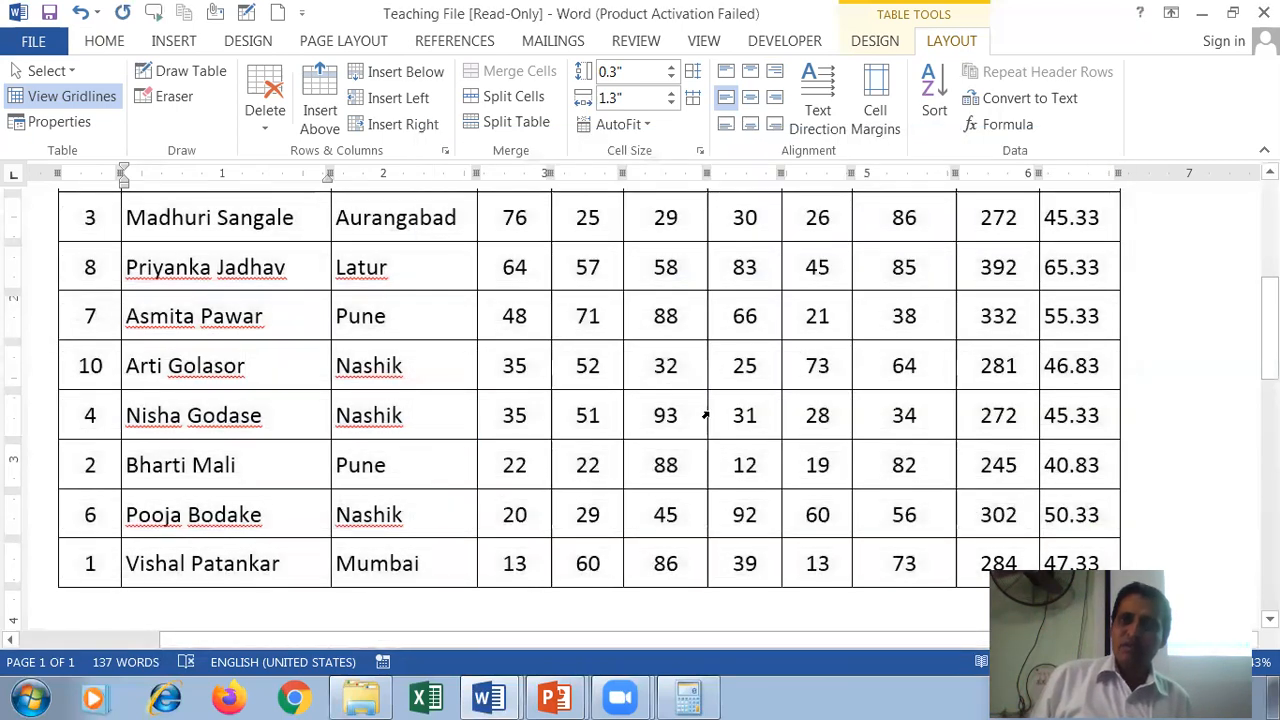
pyautogui.scroll(5, 705, 415)
pyautogui.click(167, 490)
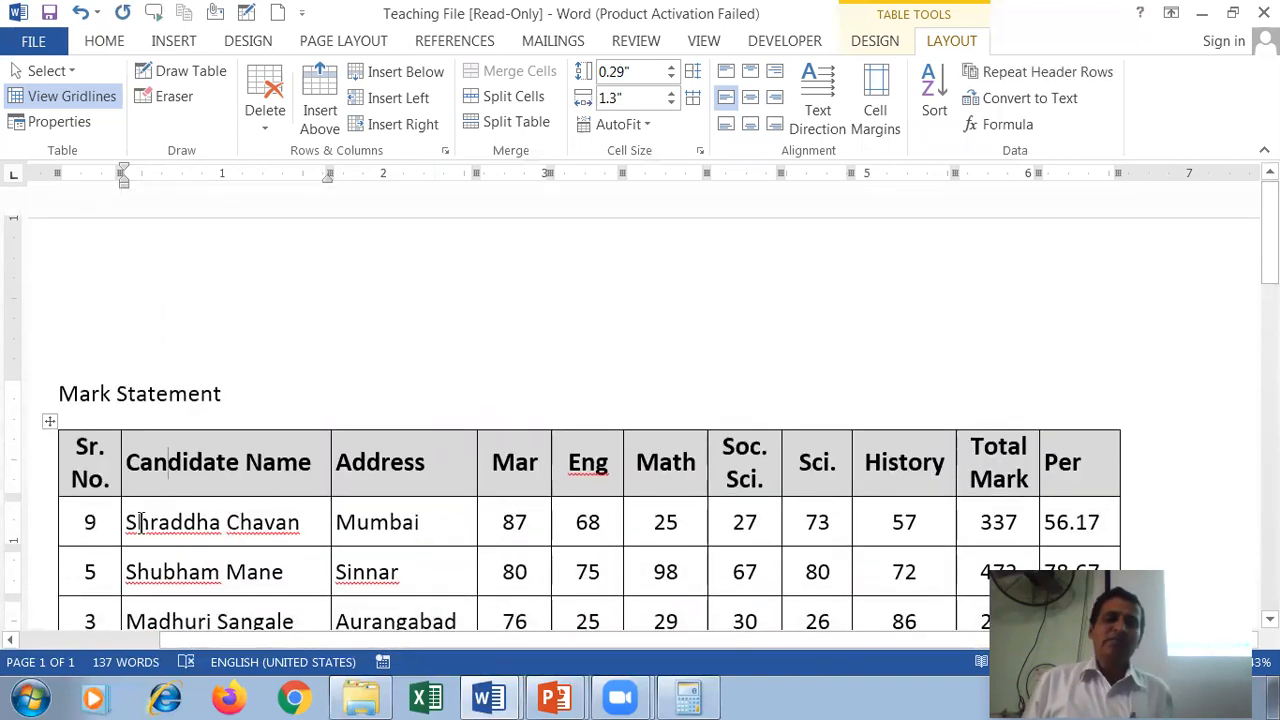
pyautogui.scroll(-4, 140, 522)
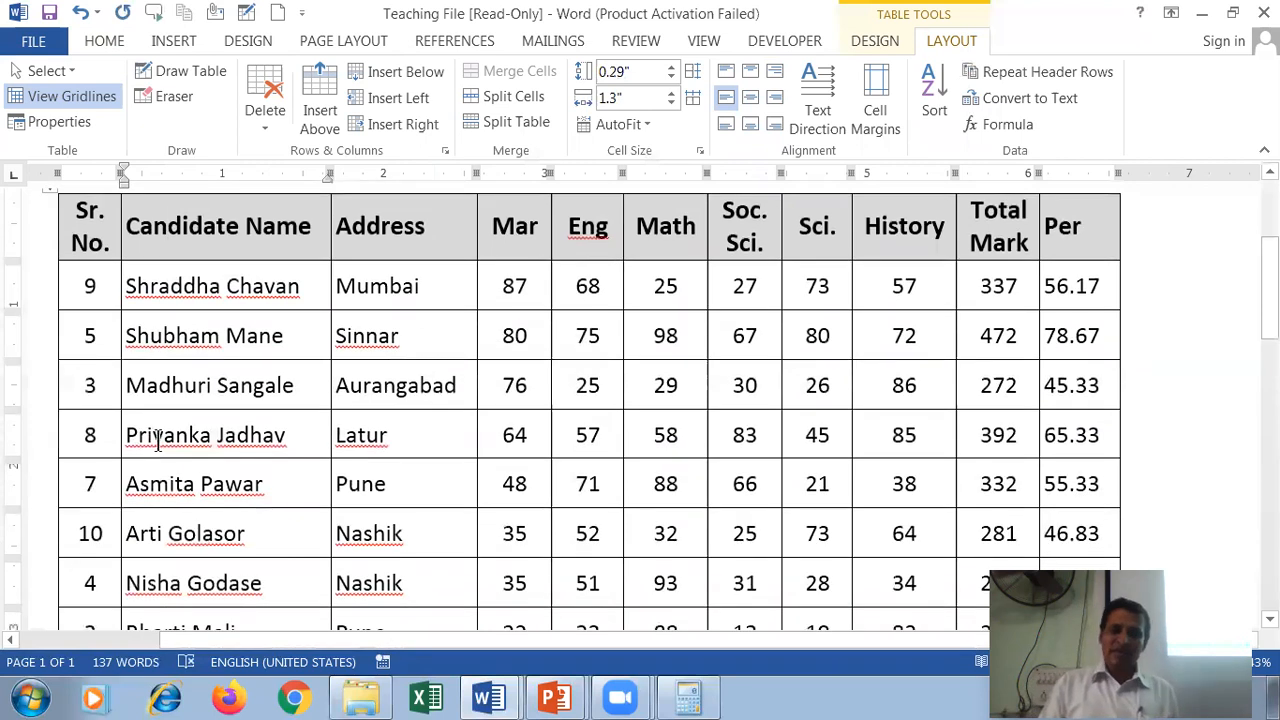
pyautogui.scroll(-1, 143, 414)
pyautogui.click(99, 210)
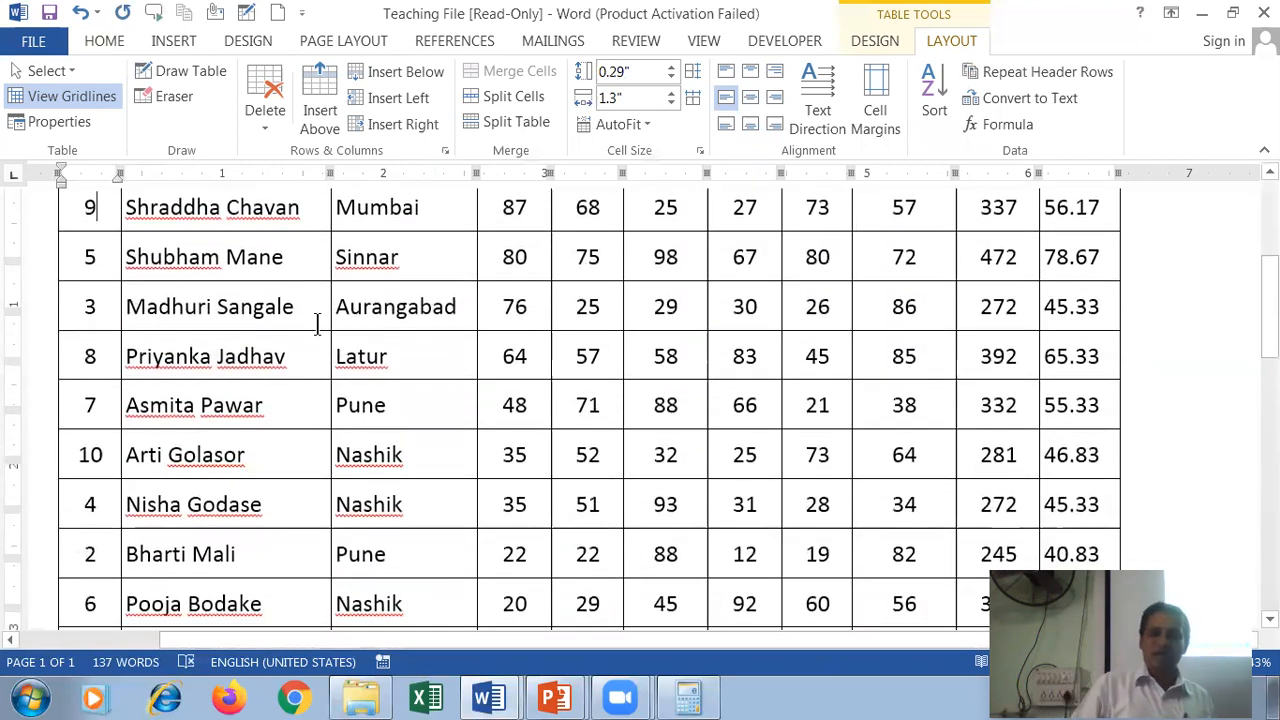
pyautogui.scroll(4, 317, 325)
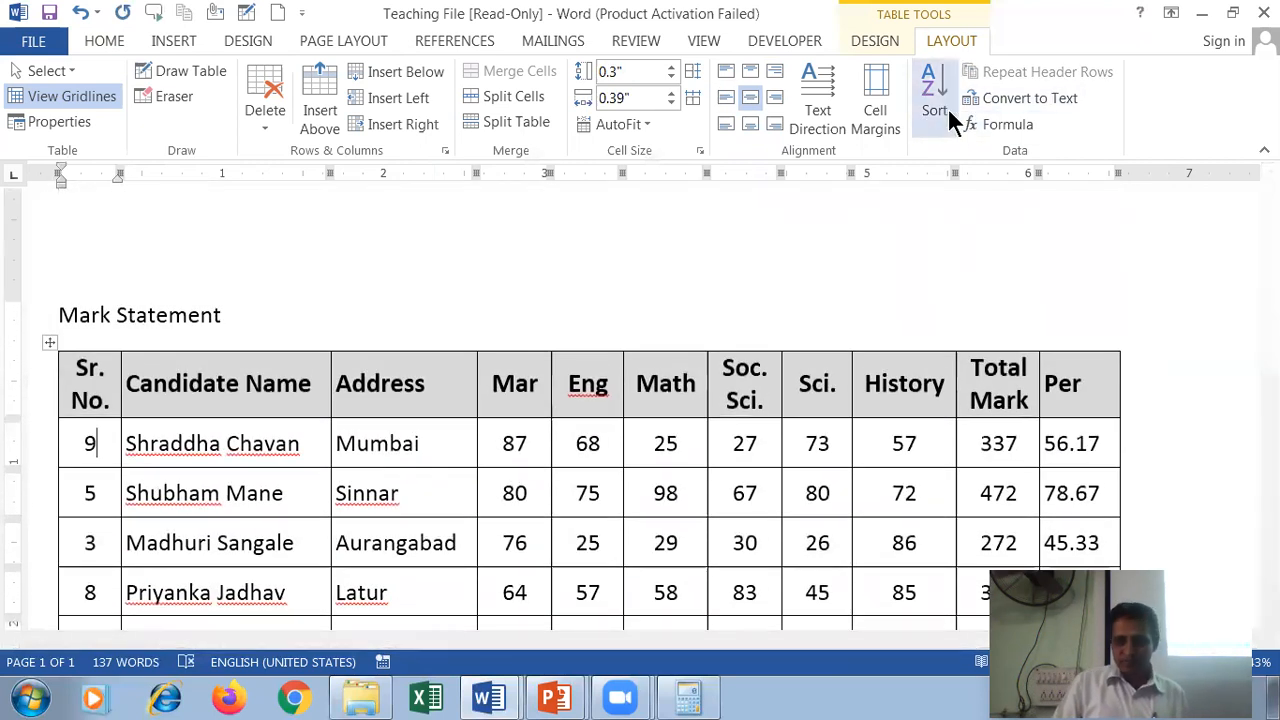
# Sort the table by Sr. No. as numbers in descending order, starting with row 10
pyautogui.click(947, 108)
pyautogui.click(642, 205)
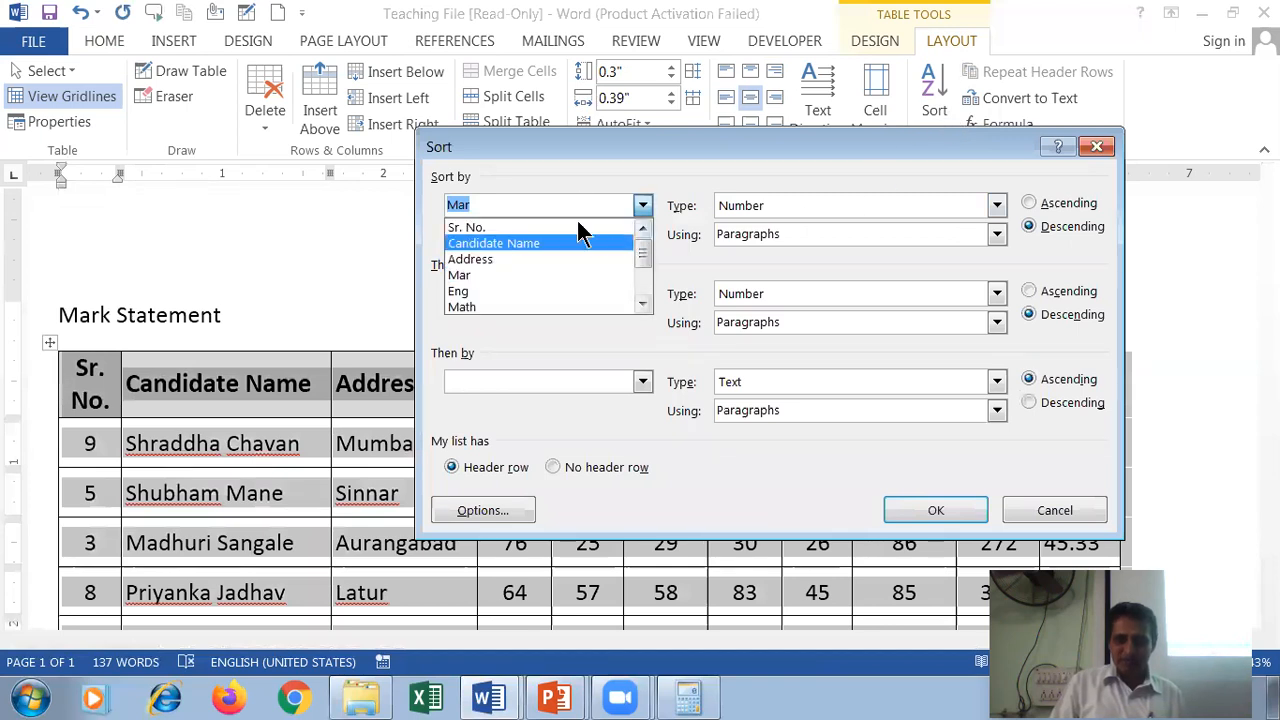
pyautogui.click(564, 212)
pyautogui.click(642, 205)
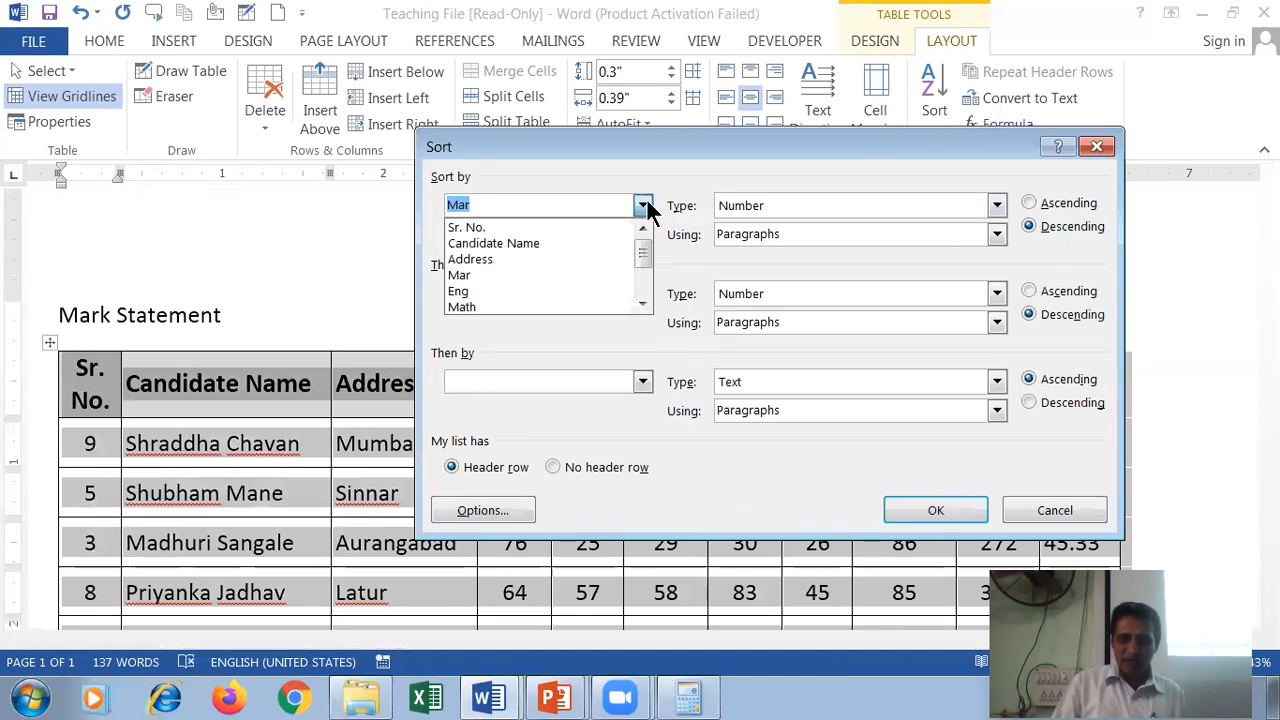
pyautogui.click(558, 229)
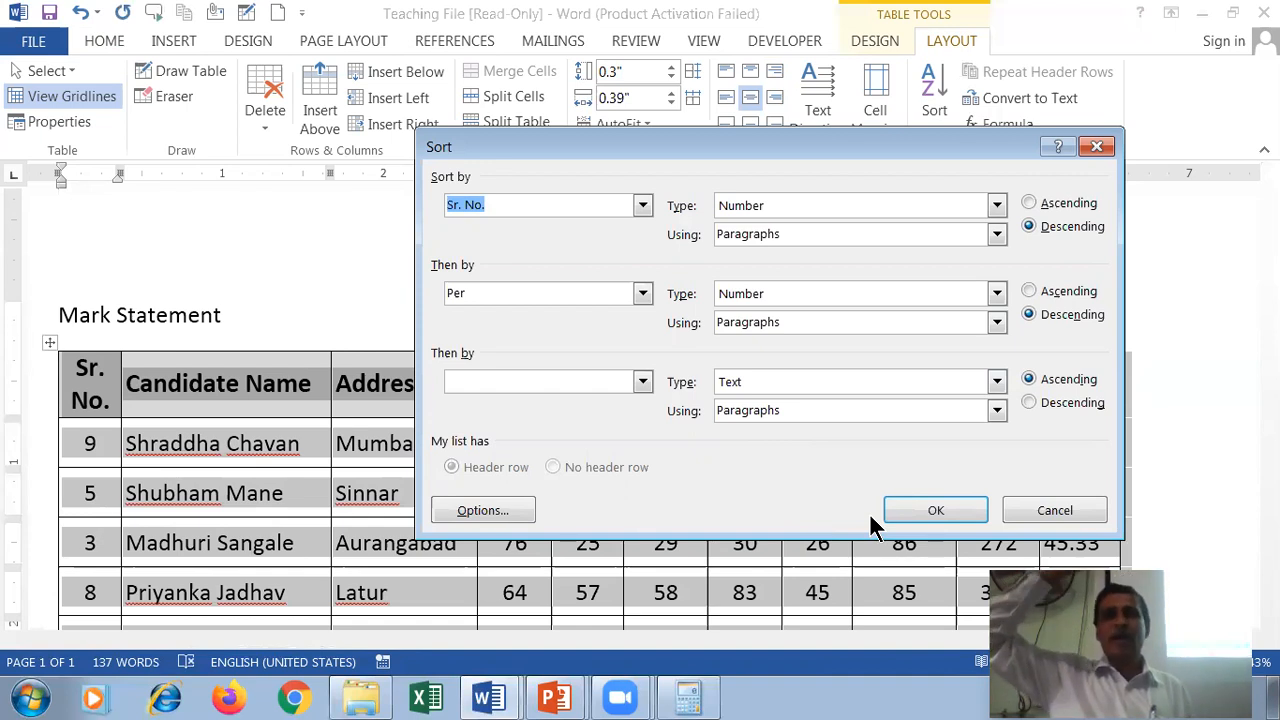
pyautogui.click(925, 513)
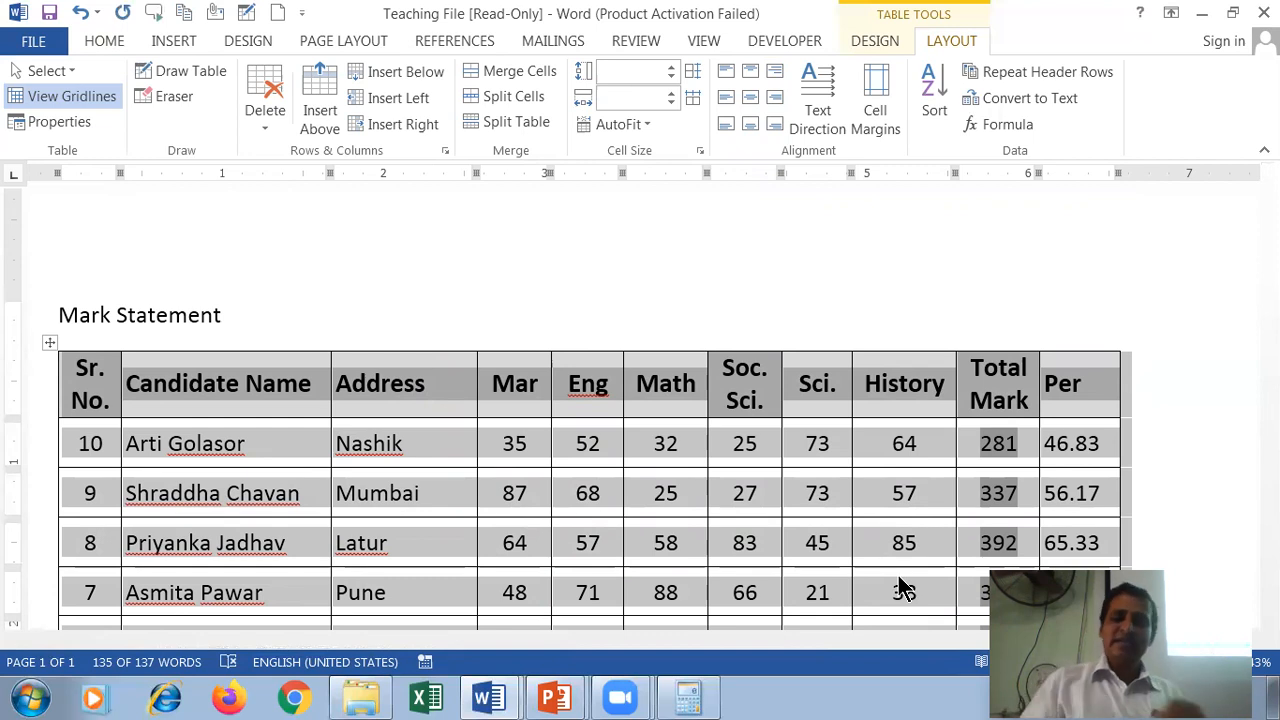
# Re-sort the rows by Sr. No. ascending, then select the Candidate Name column
pyautogui.click(931, 100)
pyautogui.click(1031, 203)
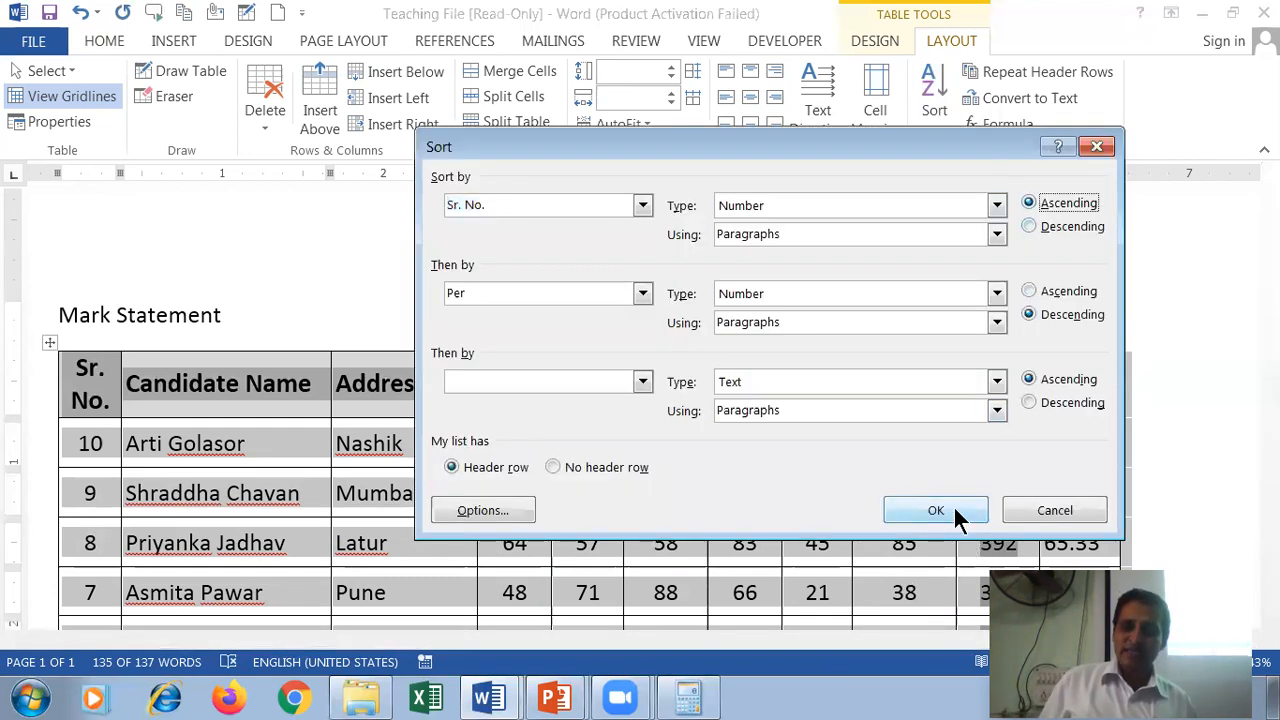
pyautogui.click(952, 507)
pyautogui.click(297, 552)
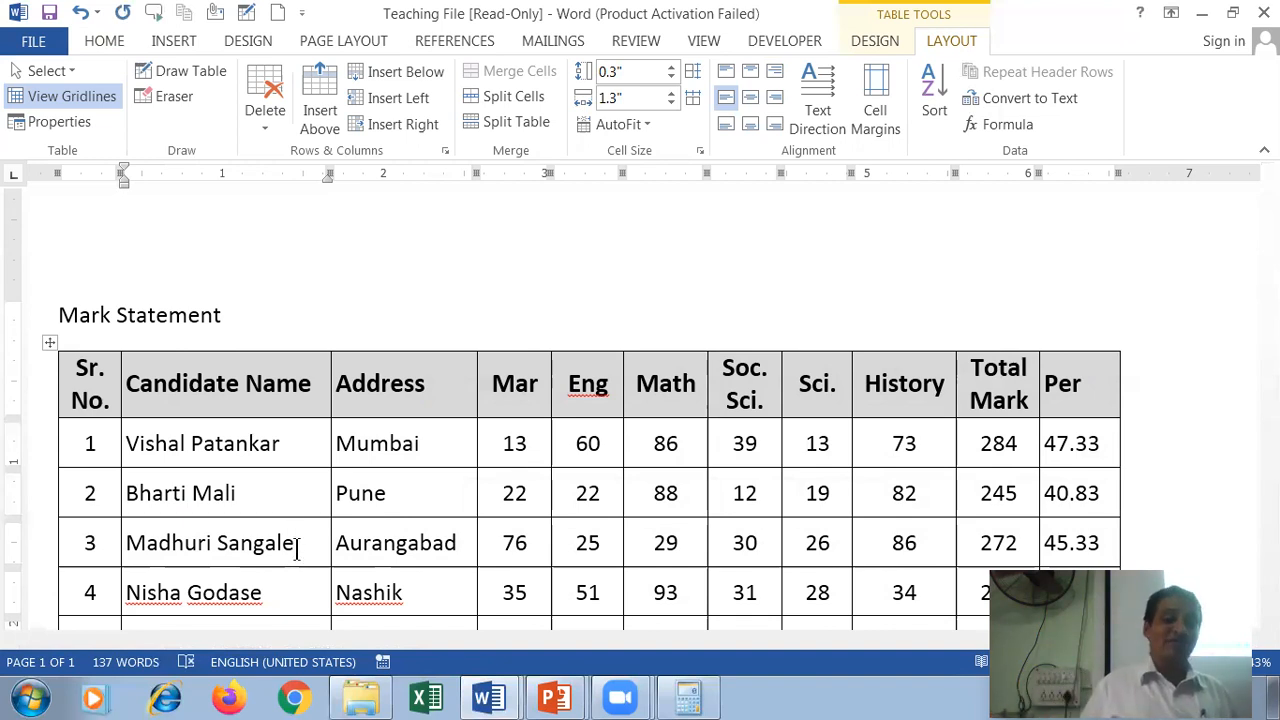
pyautogui.scroll(-3, 220, 200)
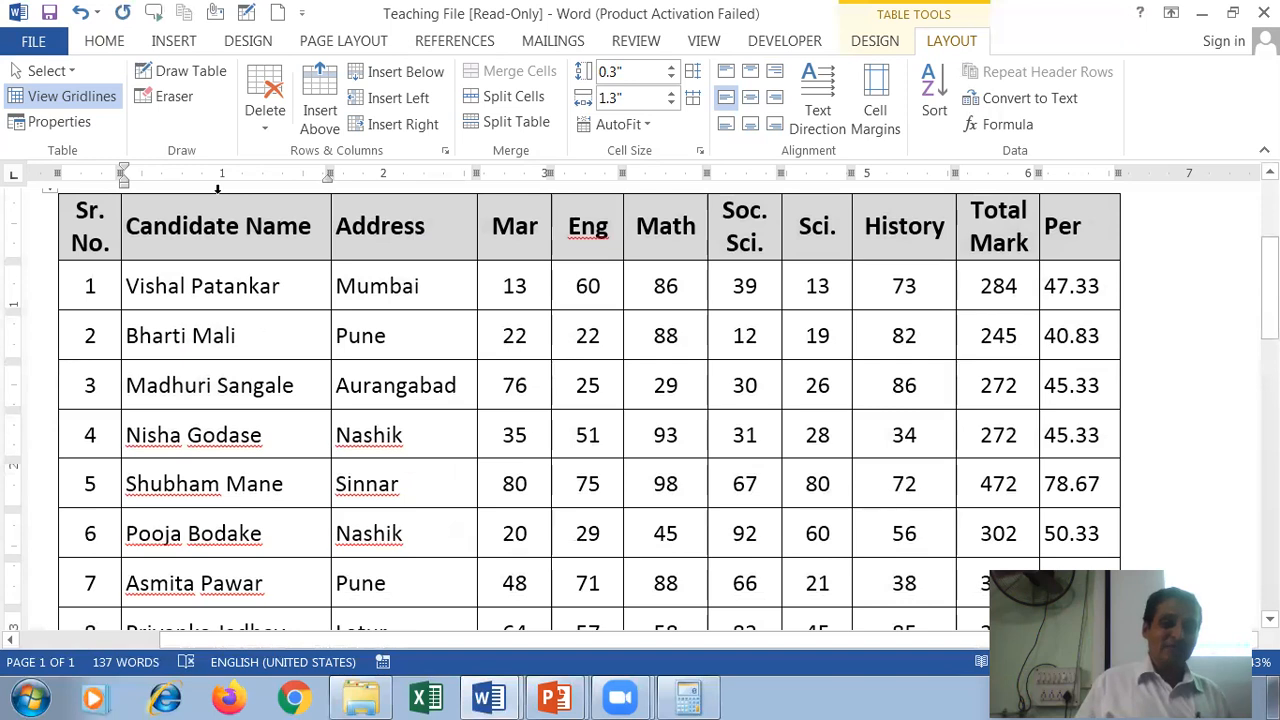
pyautogui.click(220, 196)
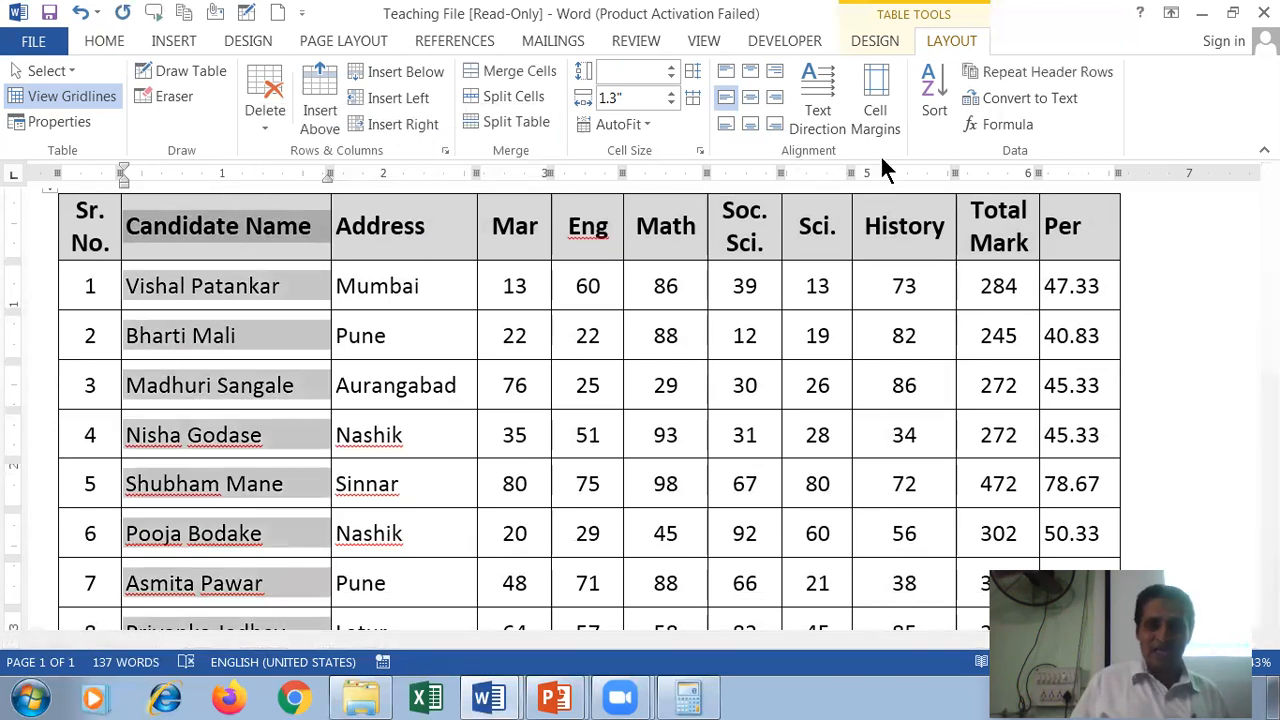
pyautogui.click(875, 40)
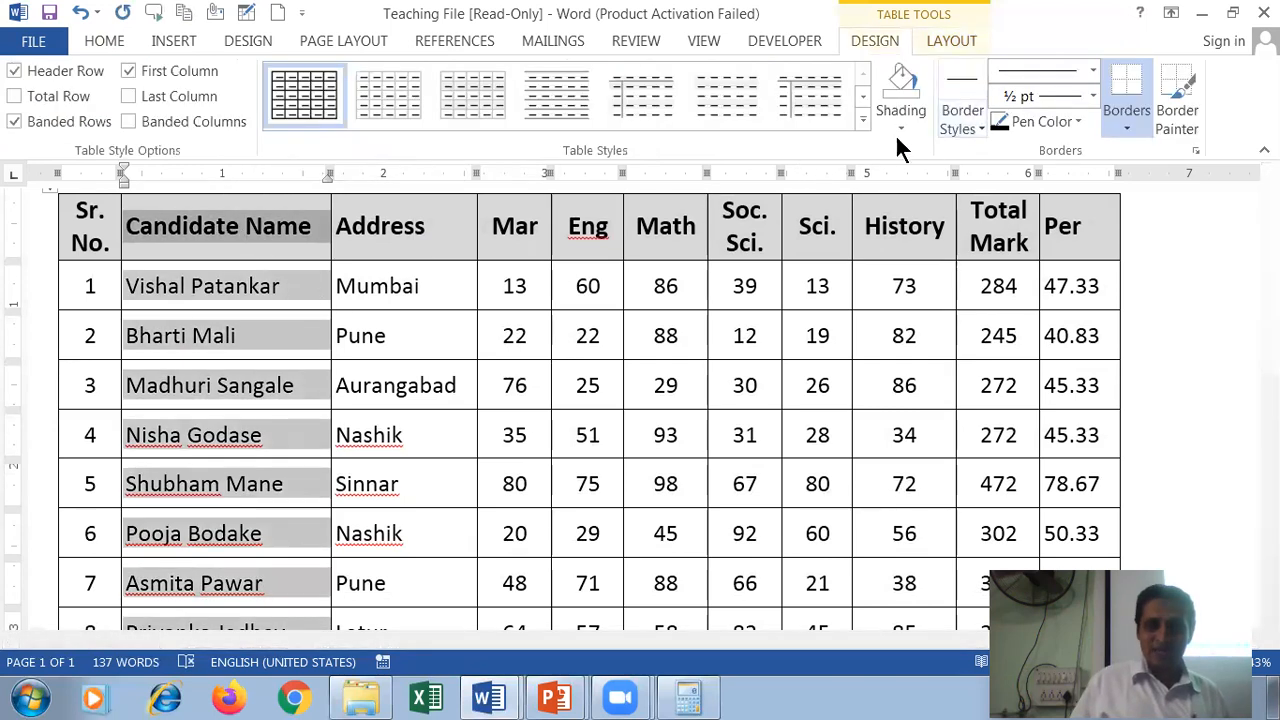
pyautogui.click(120, 40)
pyautogui.click(945, 42)
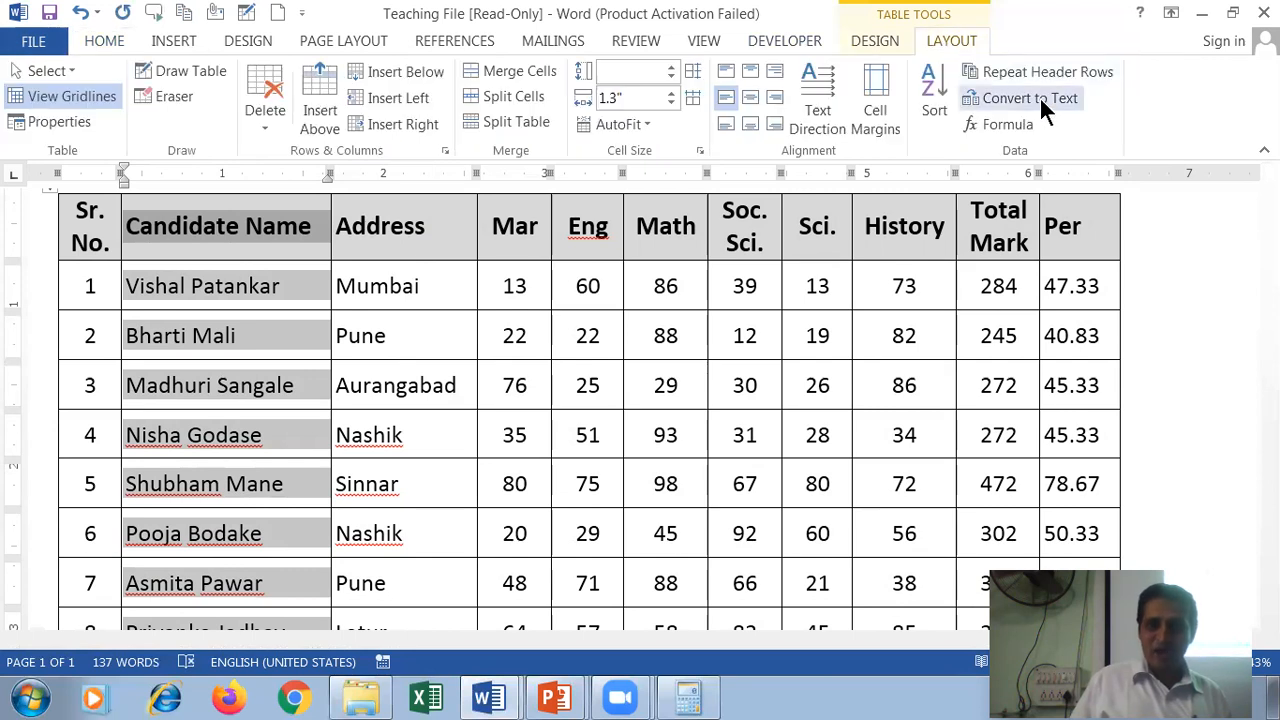
pyautogui.click(930, 88)
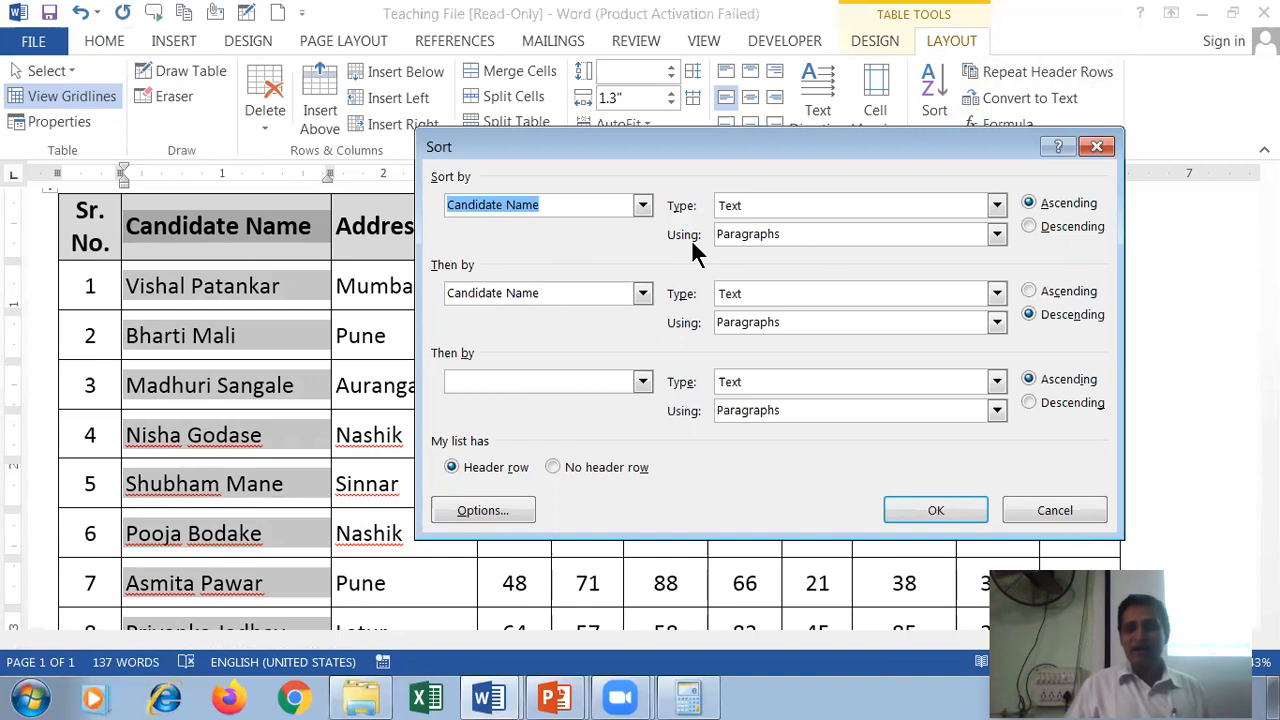
pyautogui.click(951, 505)
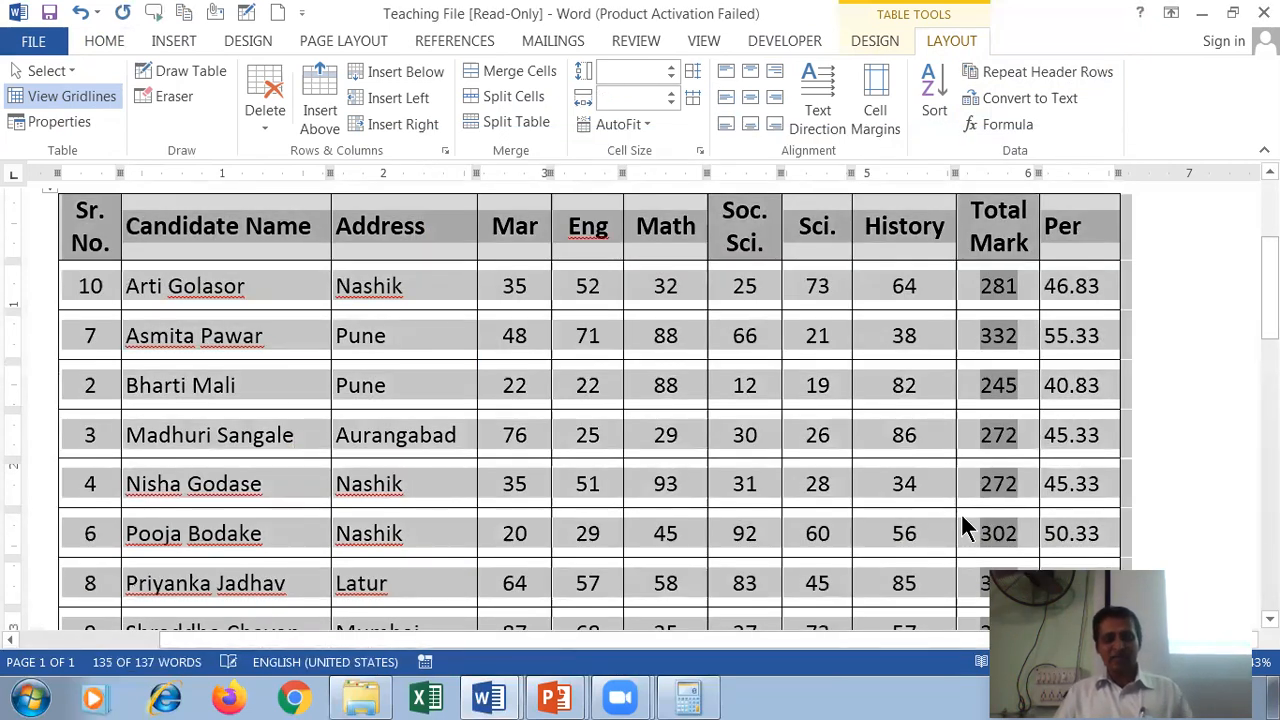
pyautogui.hotkey('ctrl', 'z')
pyautogui.click(932, 108)
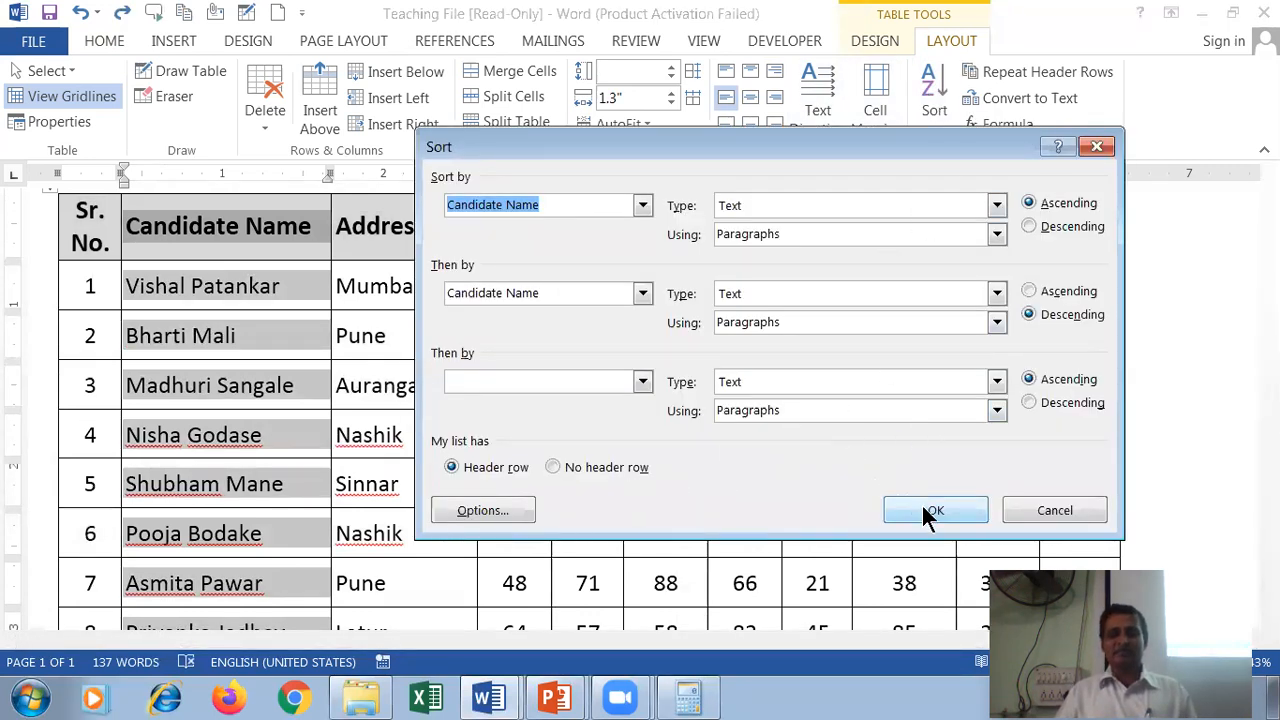
pyautogui.click(588, 469)
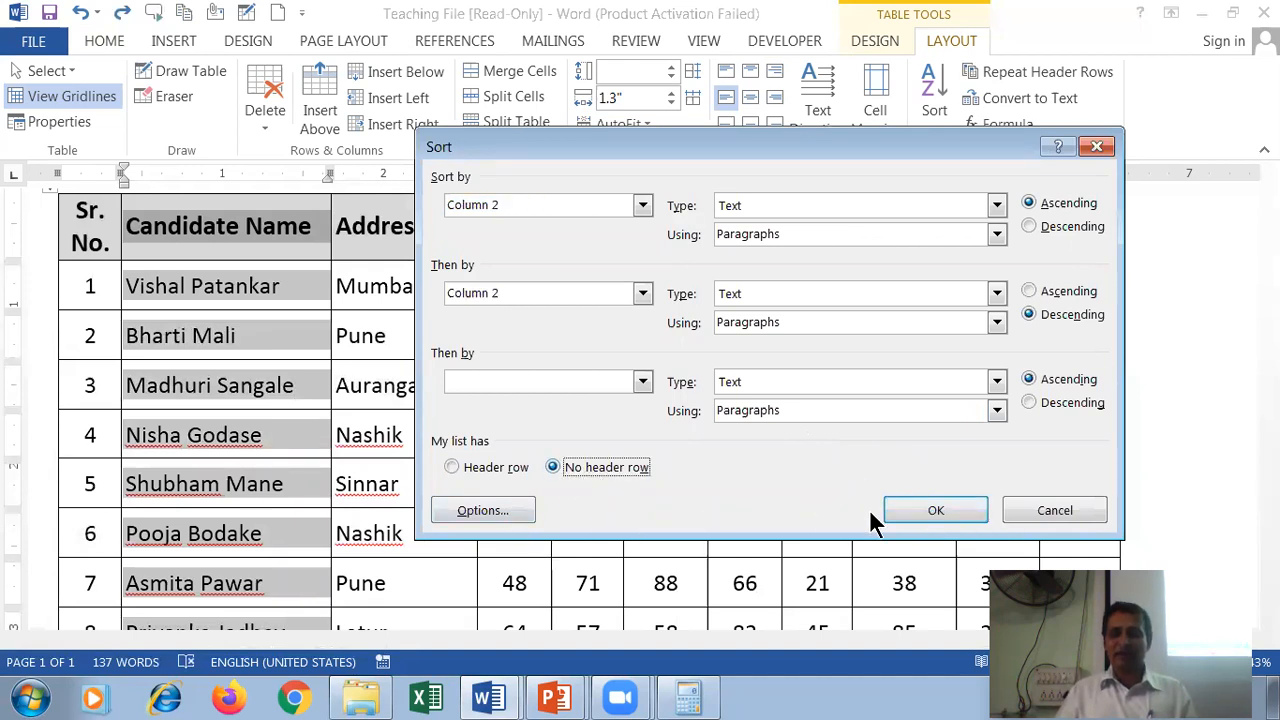
pyautogui.click(922, 514)
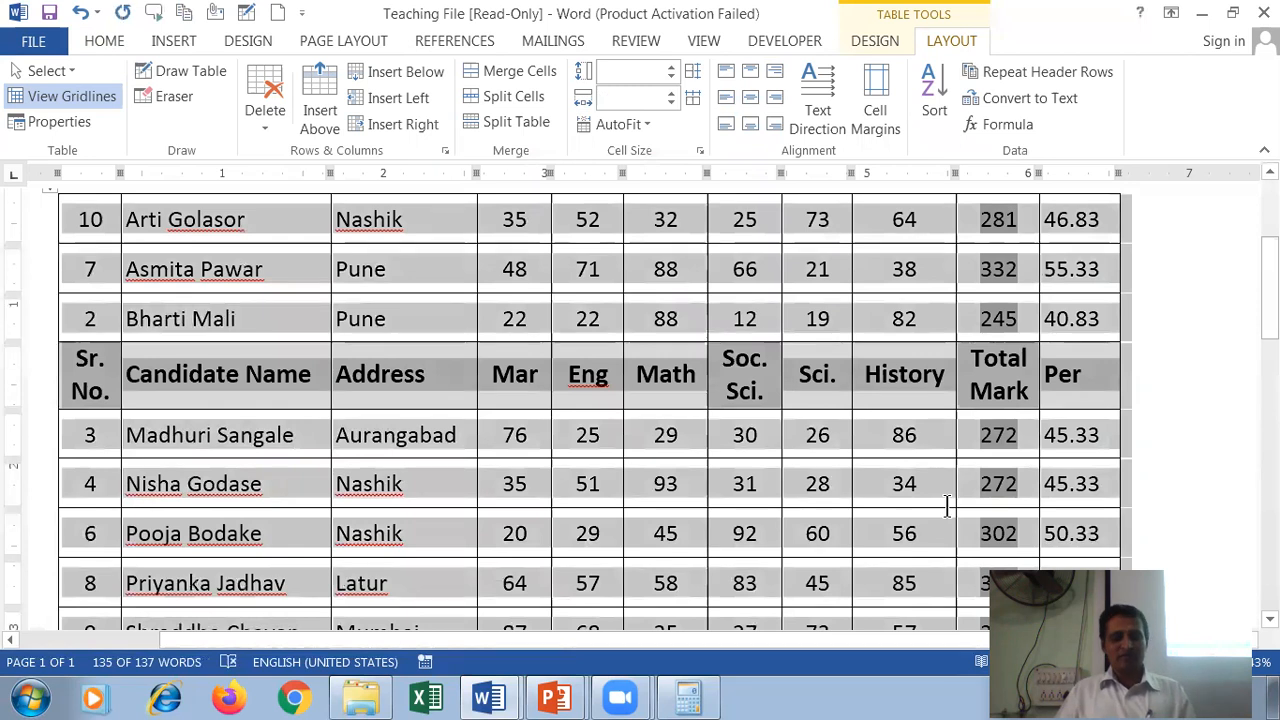
pyautogui.hotkey('ctrl', 'z')
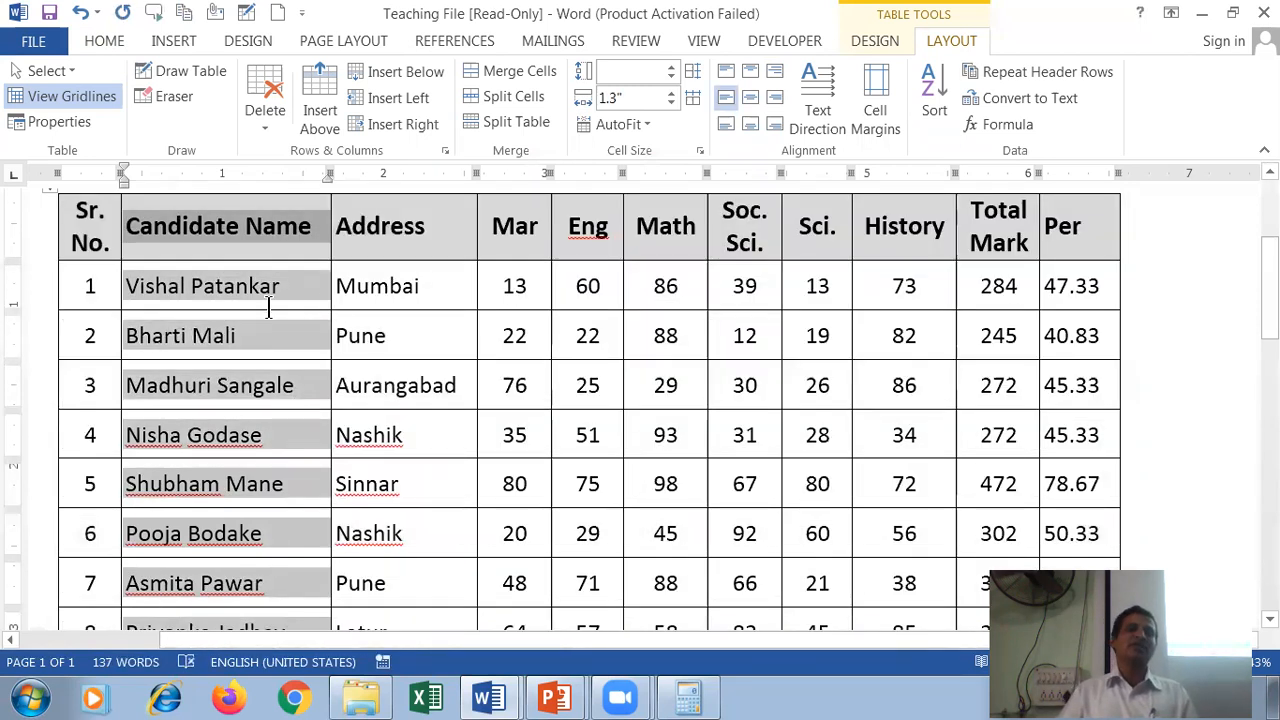
pyautogui.click(270, 300)
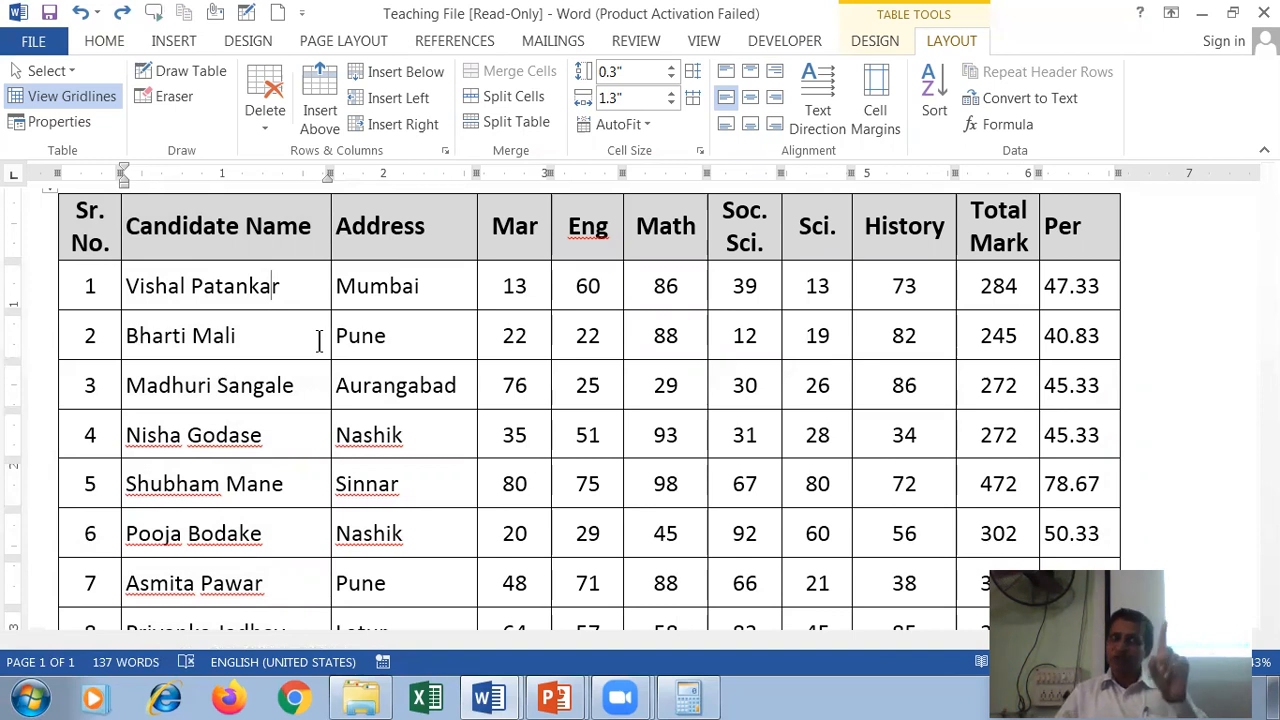
pyautogui.click(432, 287)
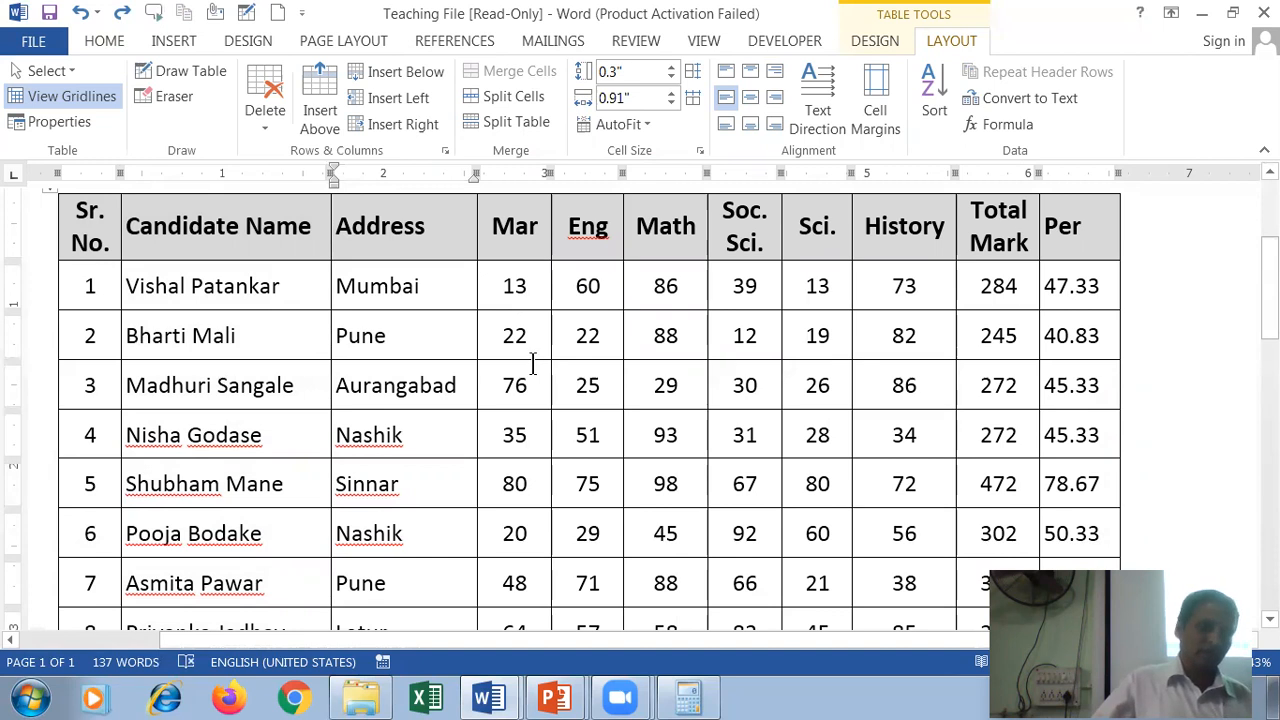
# Insert a blank row above the Candidate Name header row of the table
pyautogui.scroll(3, 510, 360)
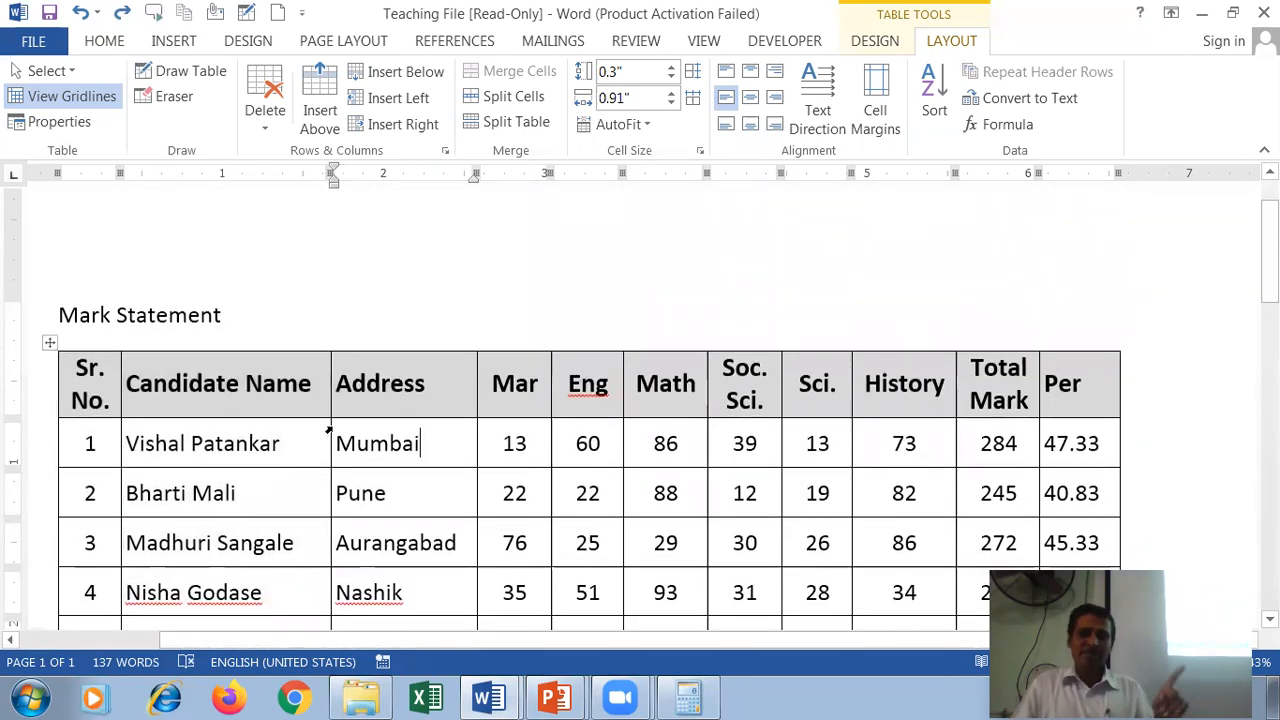
pyautogui.click(188, 315)
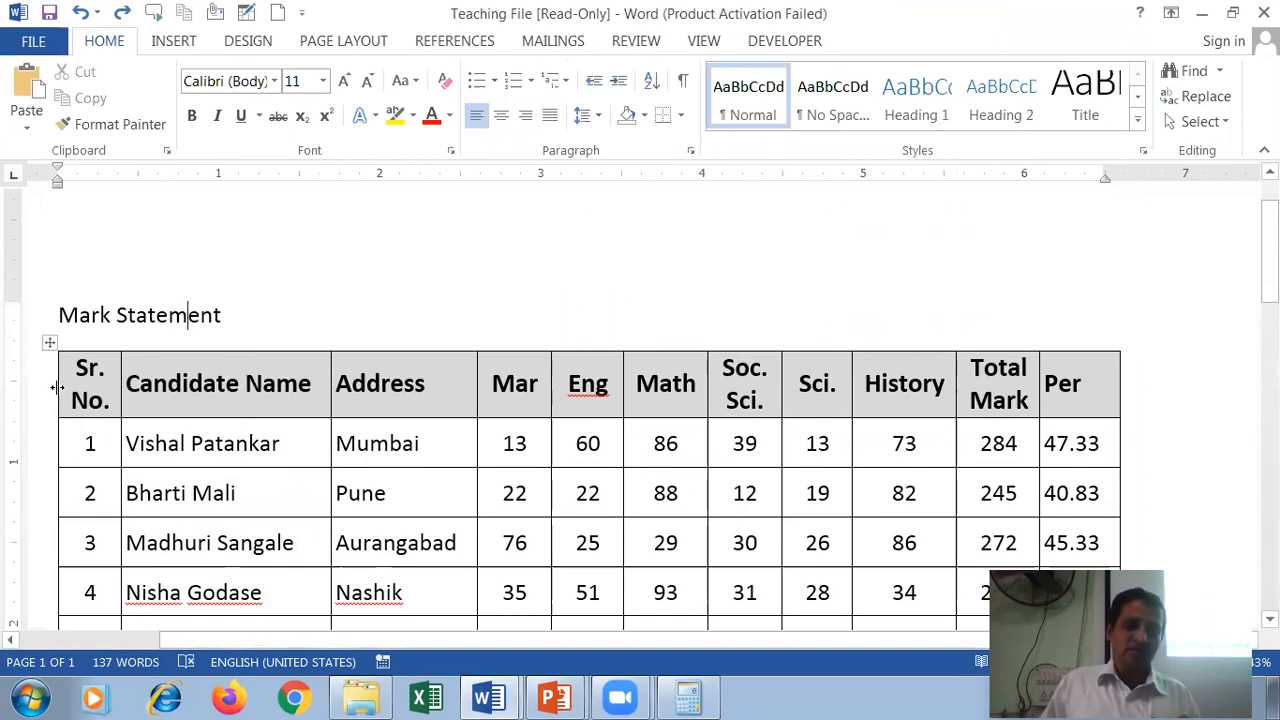
pyautogui.click(183, 377)
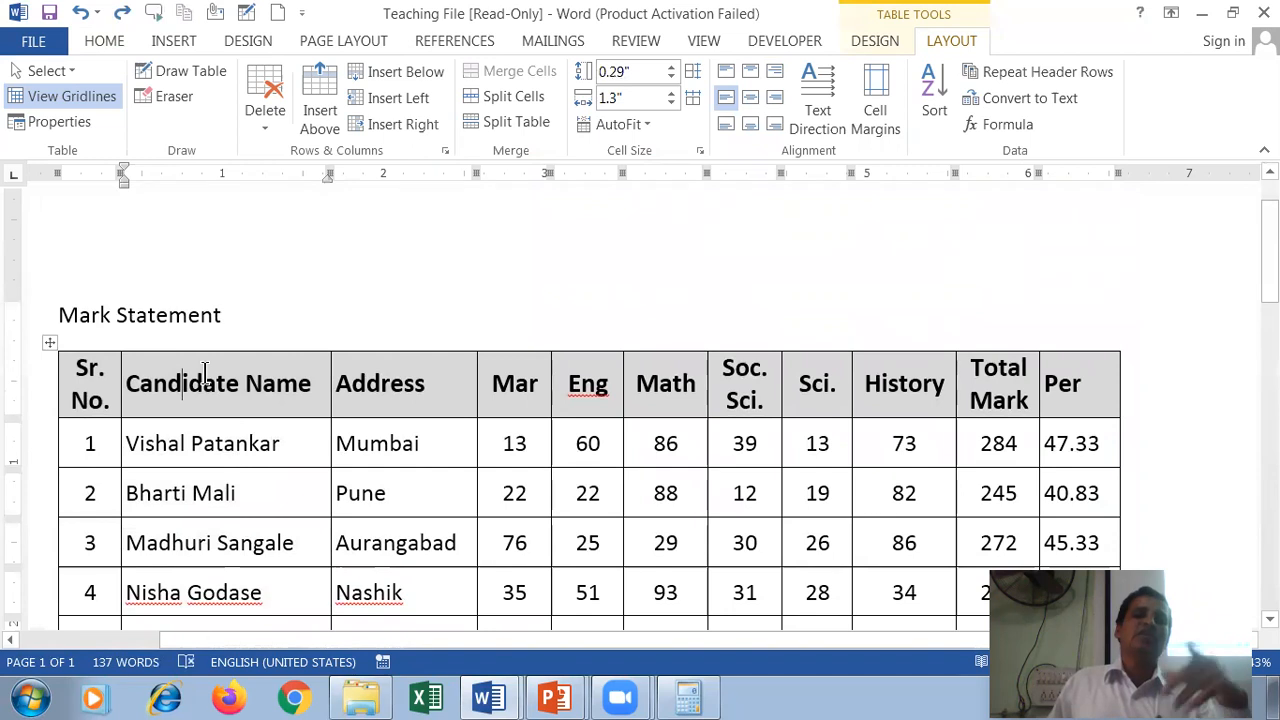
pyautogui.click(328, 128)
pyautogui.moveTo(366, 418); pyautogui.dragTo(379, 418)
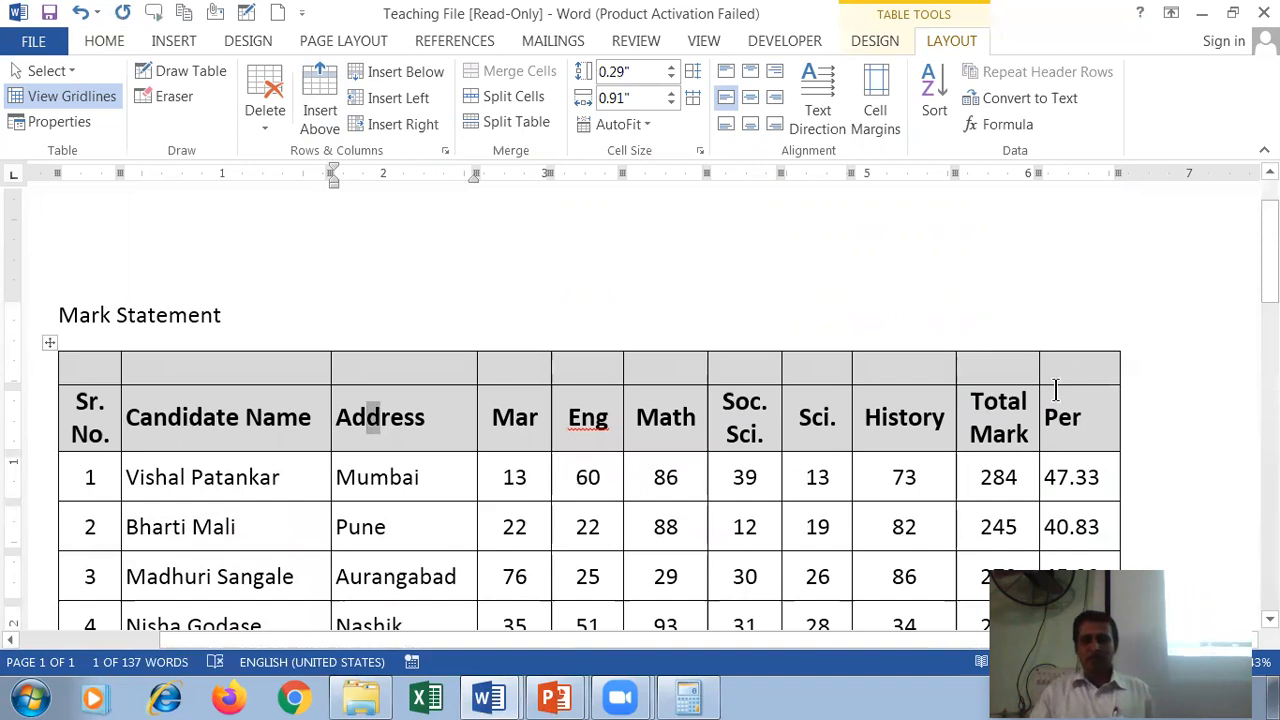
pyautogui.click(380, 370)
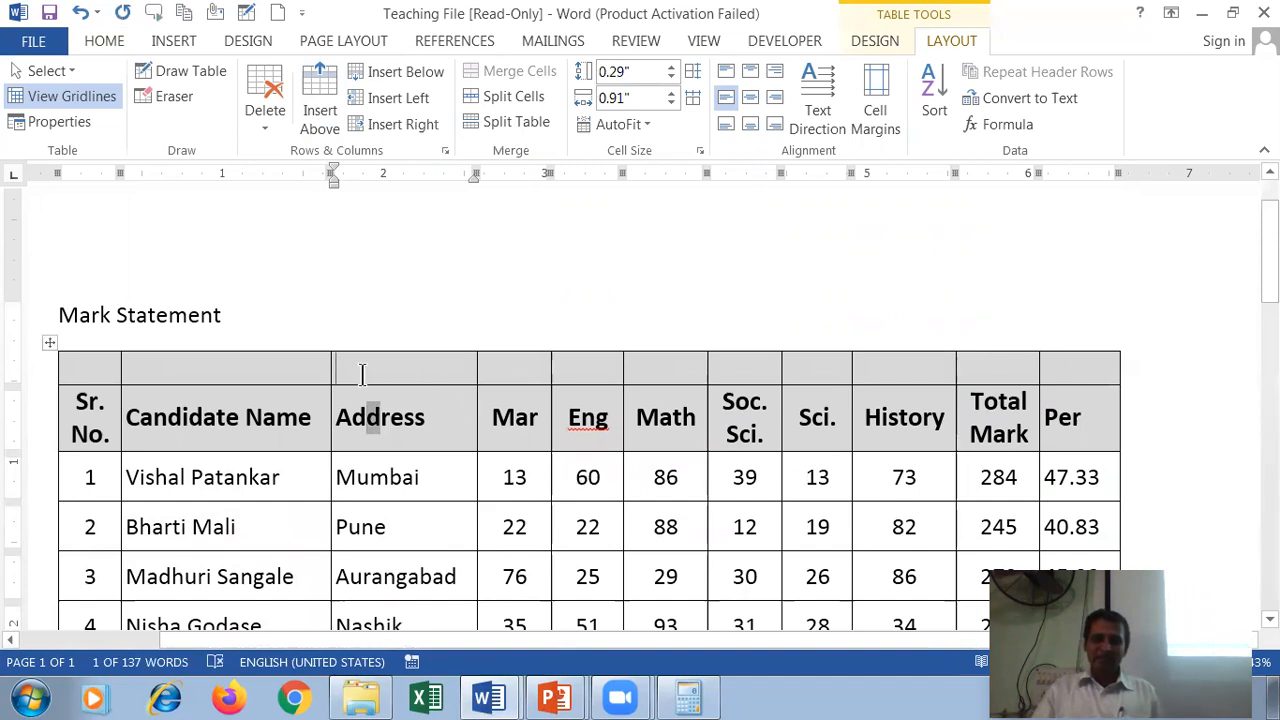
pyautogui.click(176, 364)
pyautogui.click(592, 350)
pyautogui.click(923, 374)
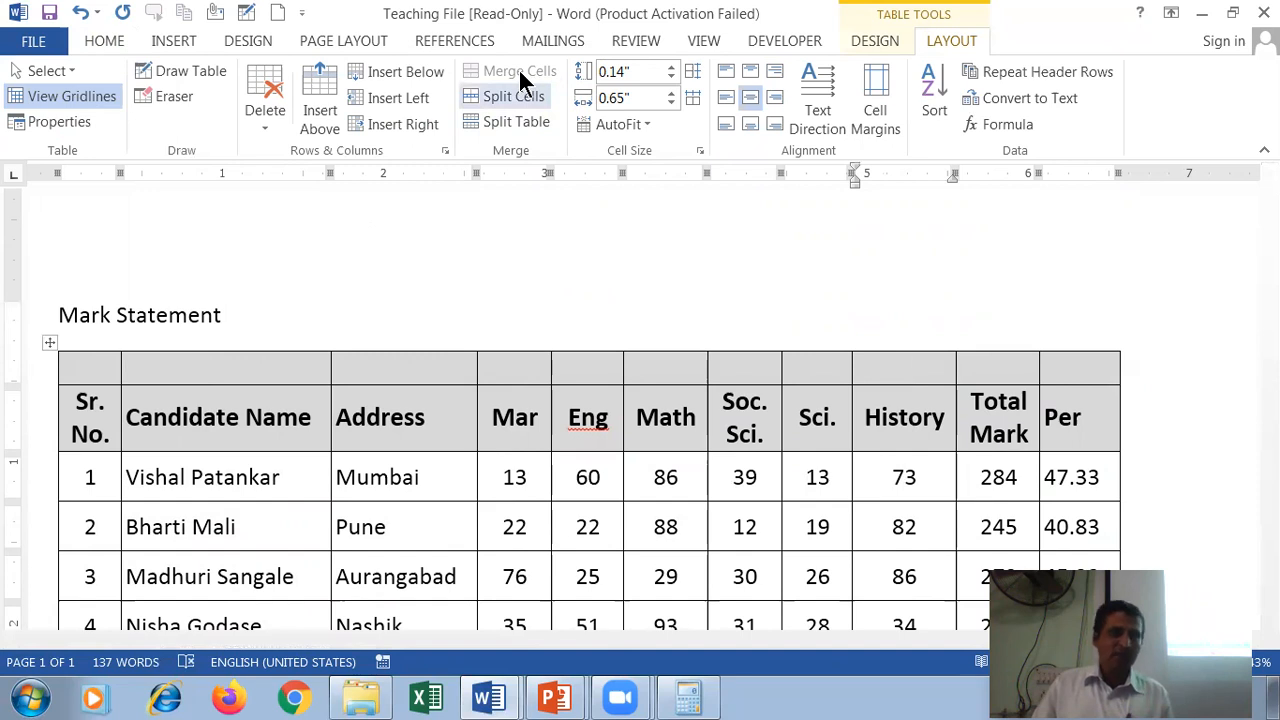
# Merge the new top row into one cell, type 'Mark Statement' and centre it
pyautogui.moveTo(92, 369); pyautogui.dragTo(1091, 372)
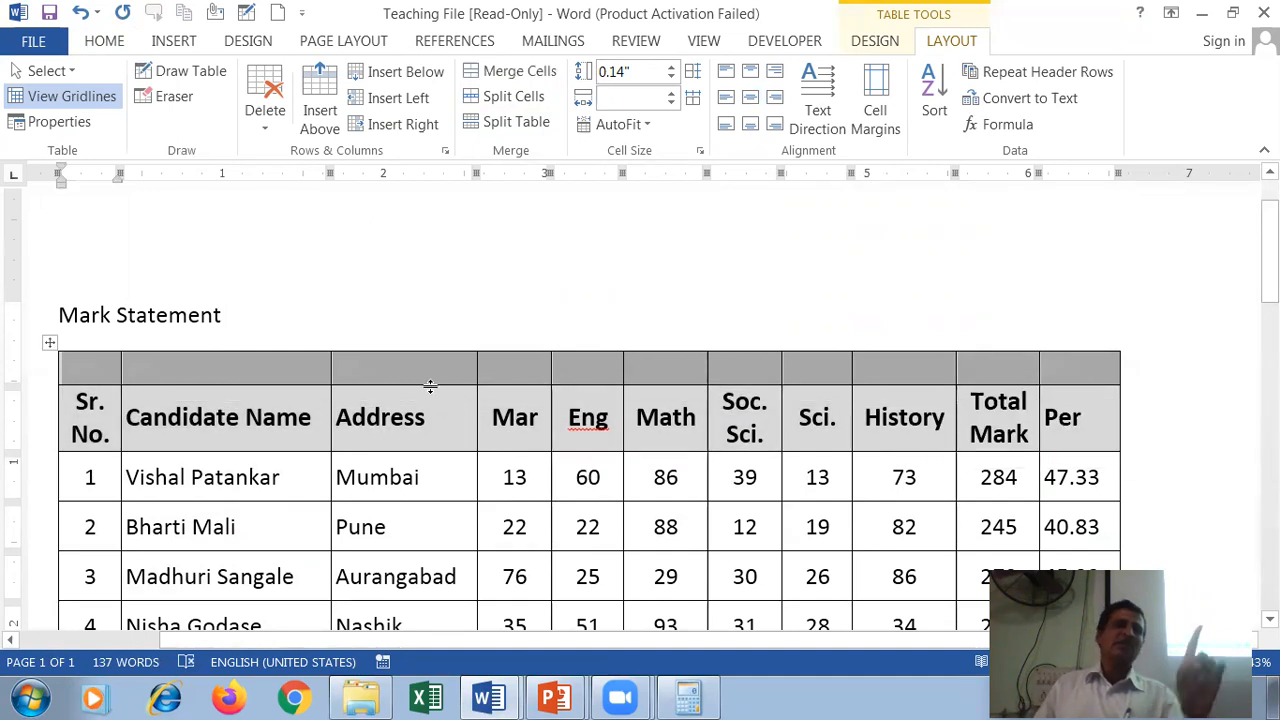
pyautogui.click(517, 75)
pyautogui.click(500, 449)
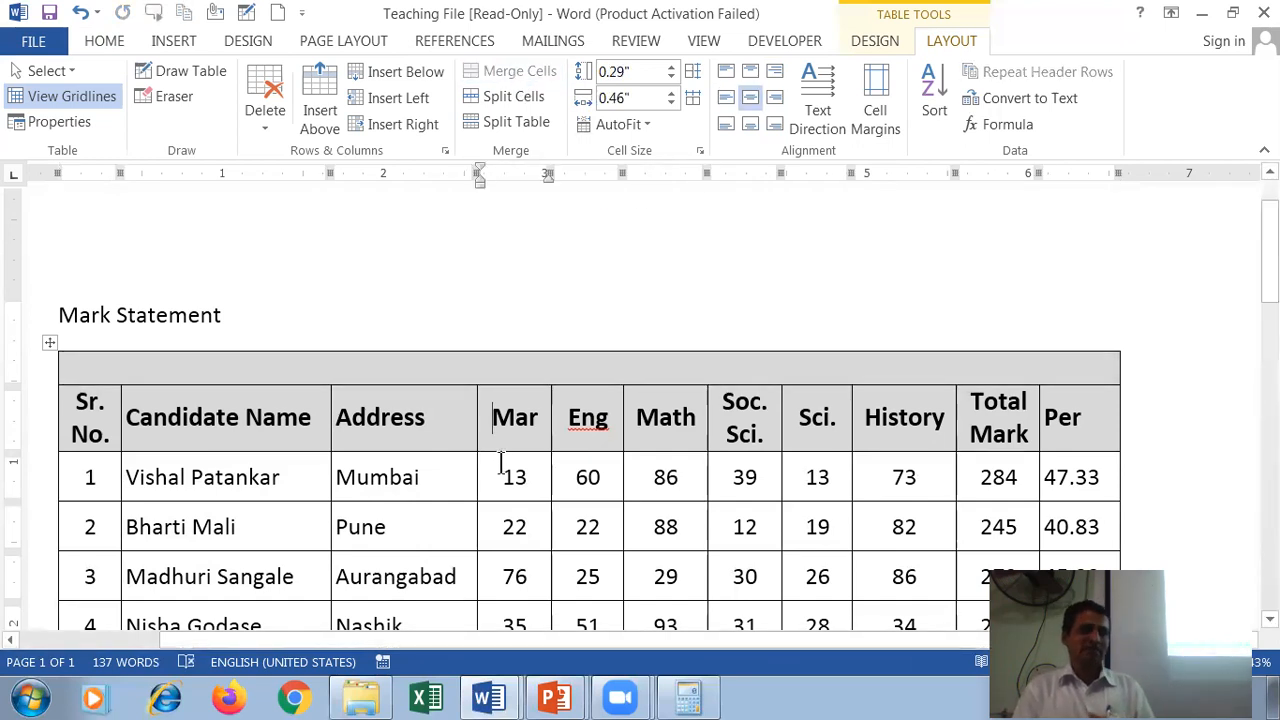
pyautogui.click(570, 369)
pyautogui.write('M')
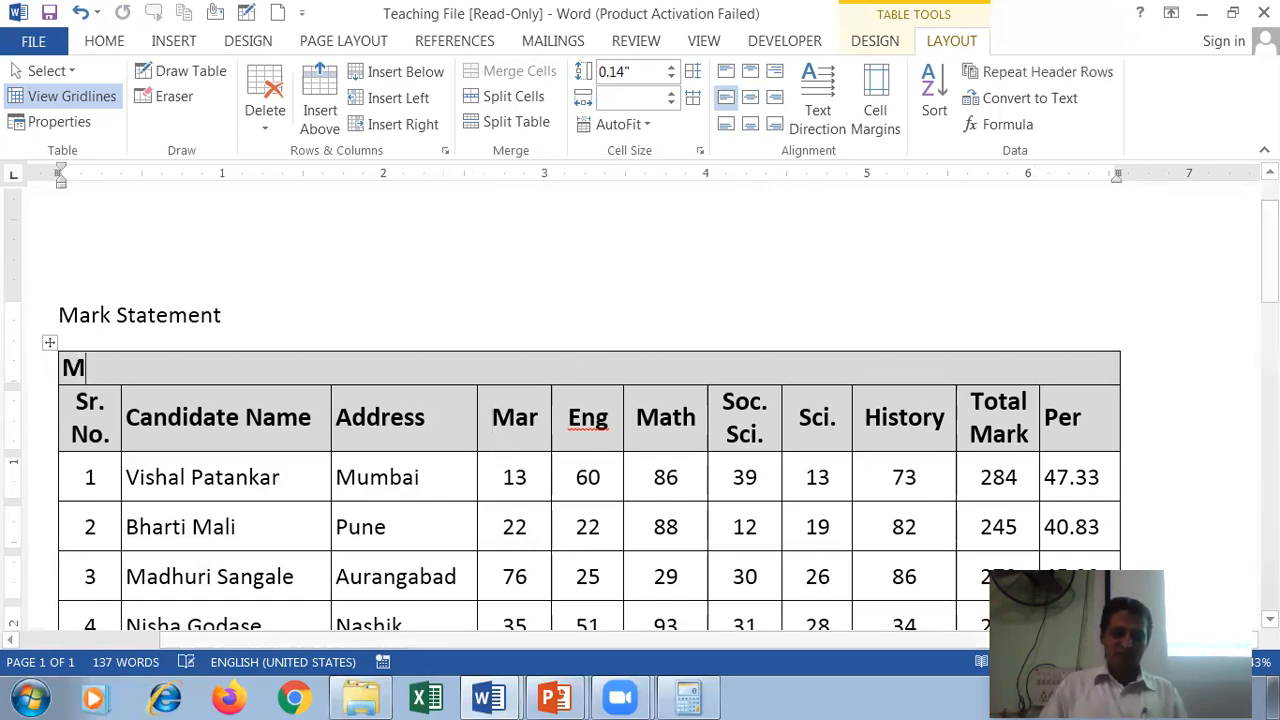
pyautogui.write('ark Statement')
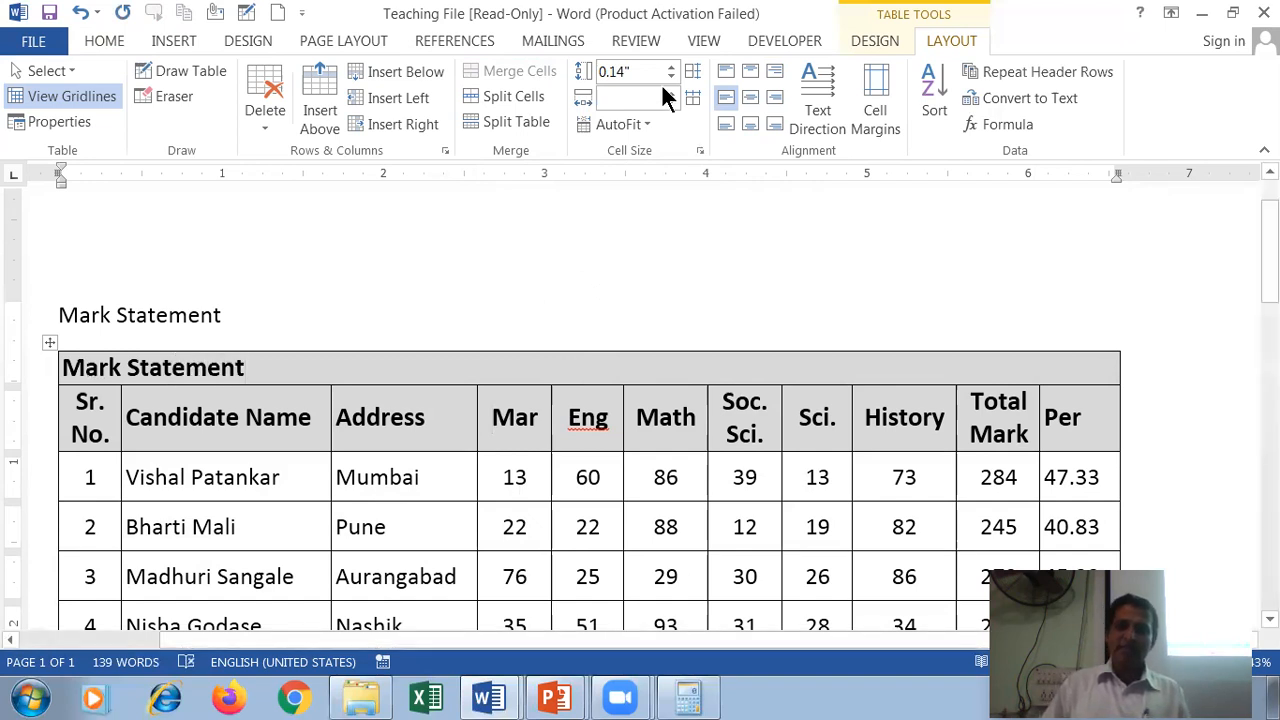
pyautogui.click(748, 96)
# Format the title row text at font size 16 with a red font colour
pyautogui.click(673, 485)
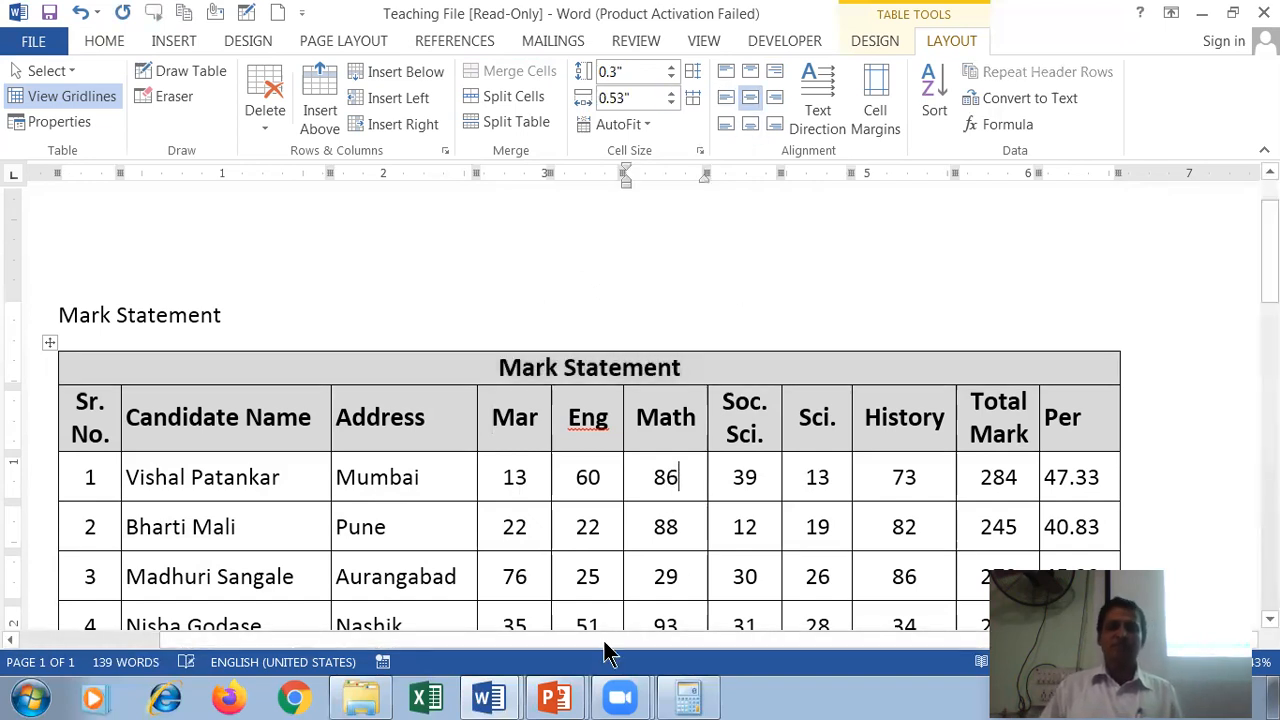
pyautogui.click(27, 373)
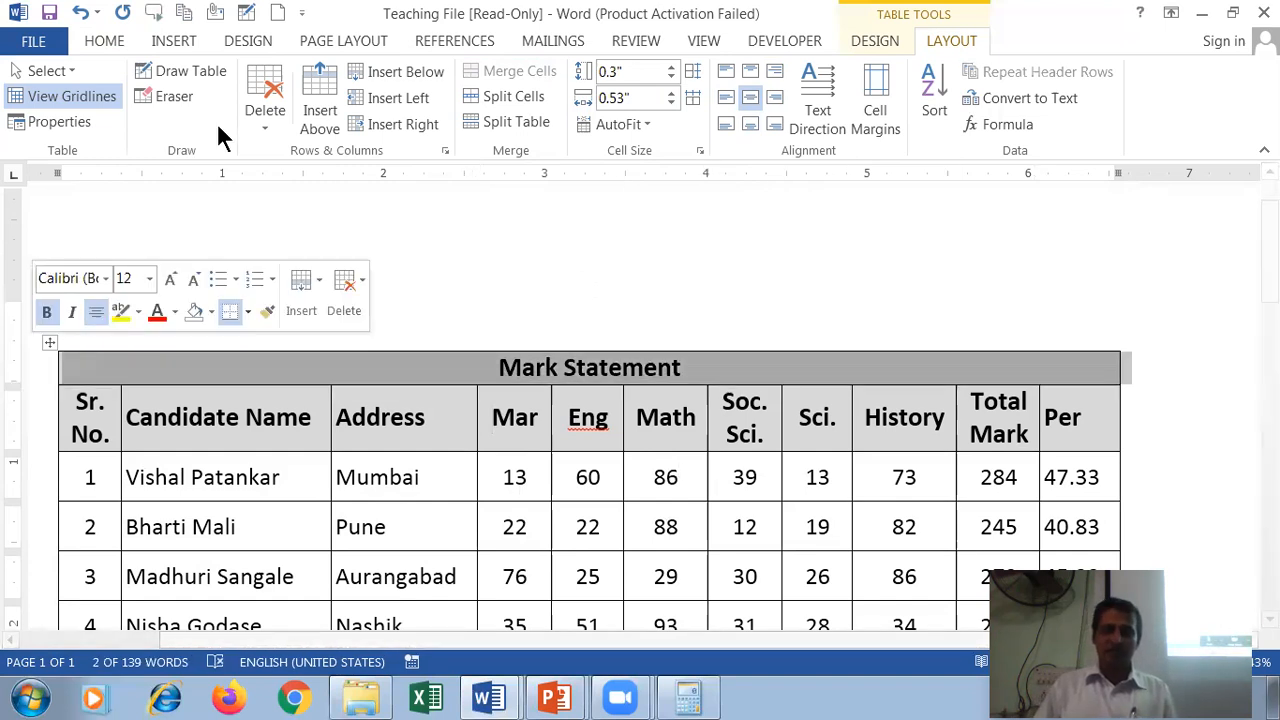
pyautogui.click(104, 40)
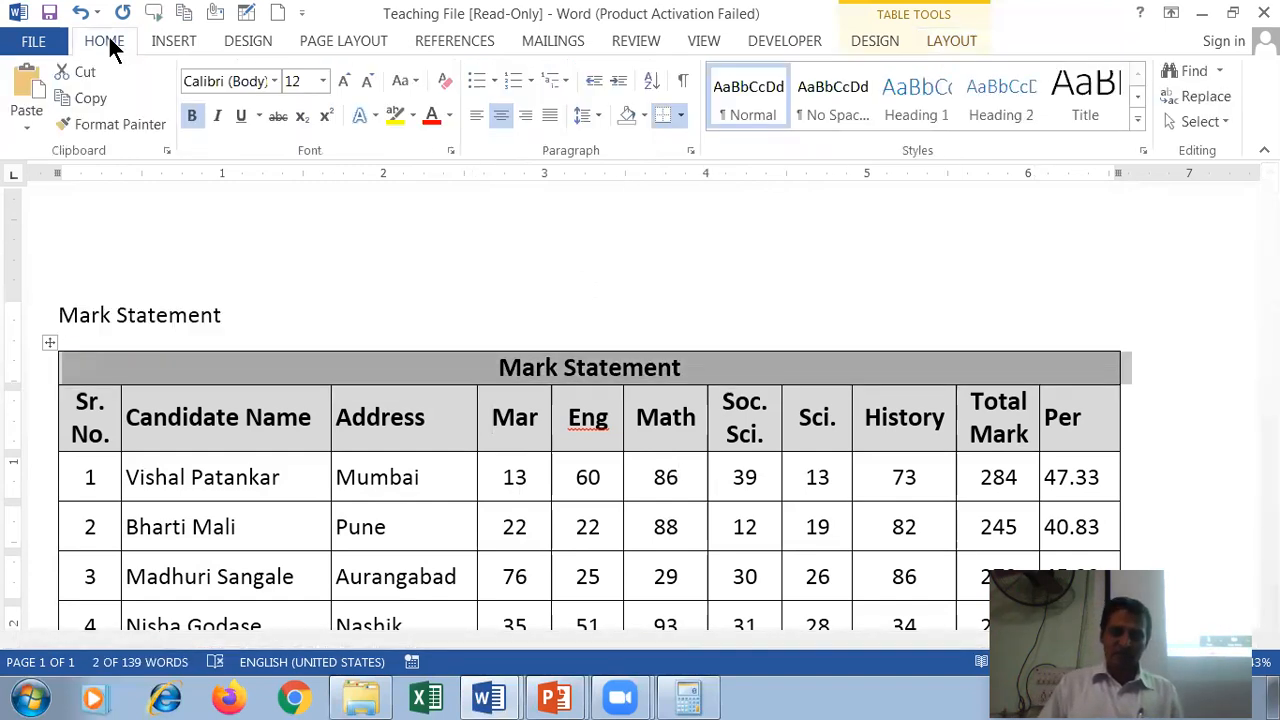
pyautogui.click(322, 80)
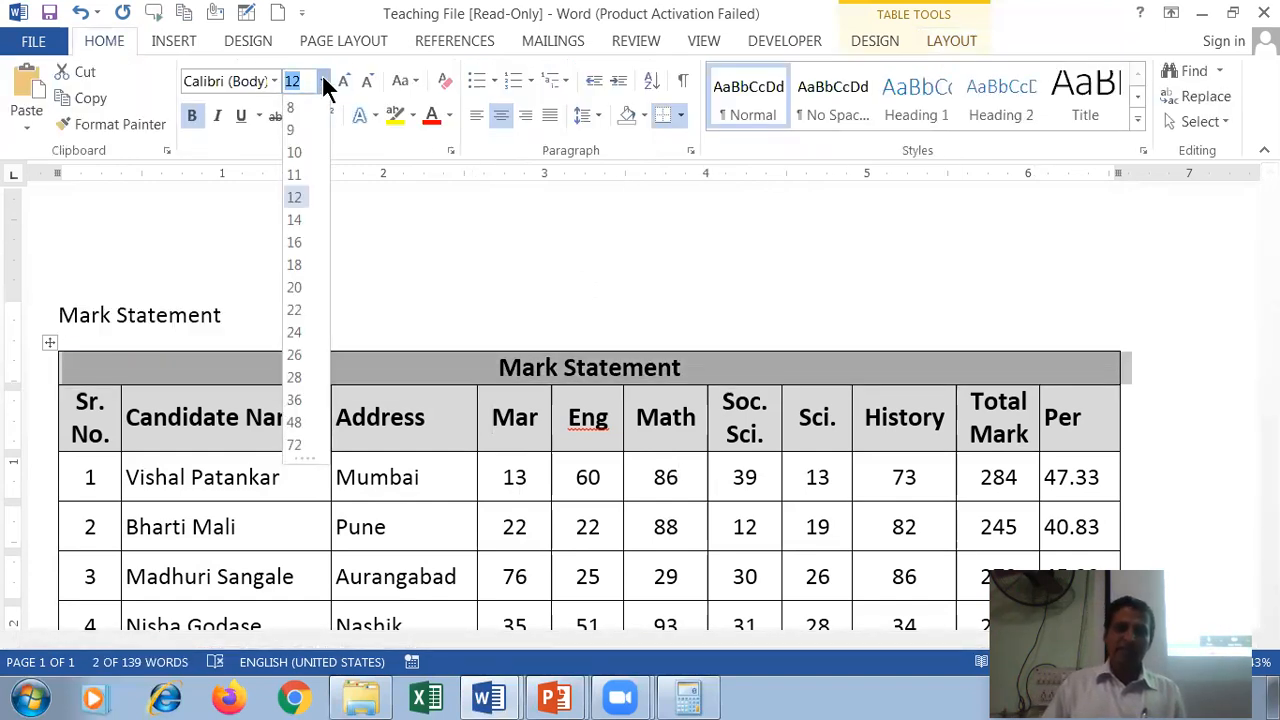
pyautogui.click(300, 242)
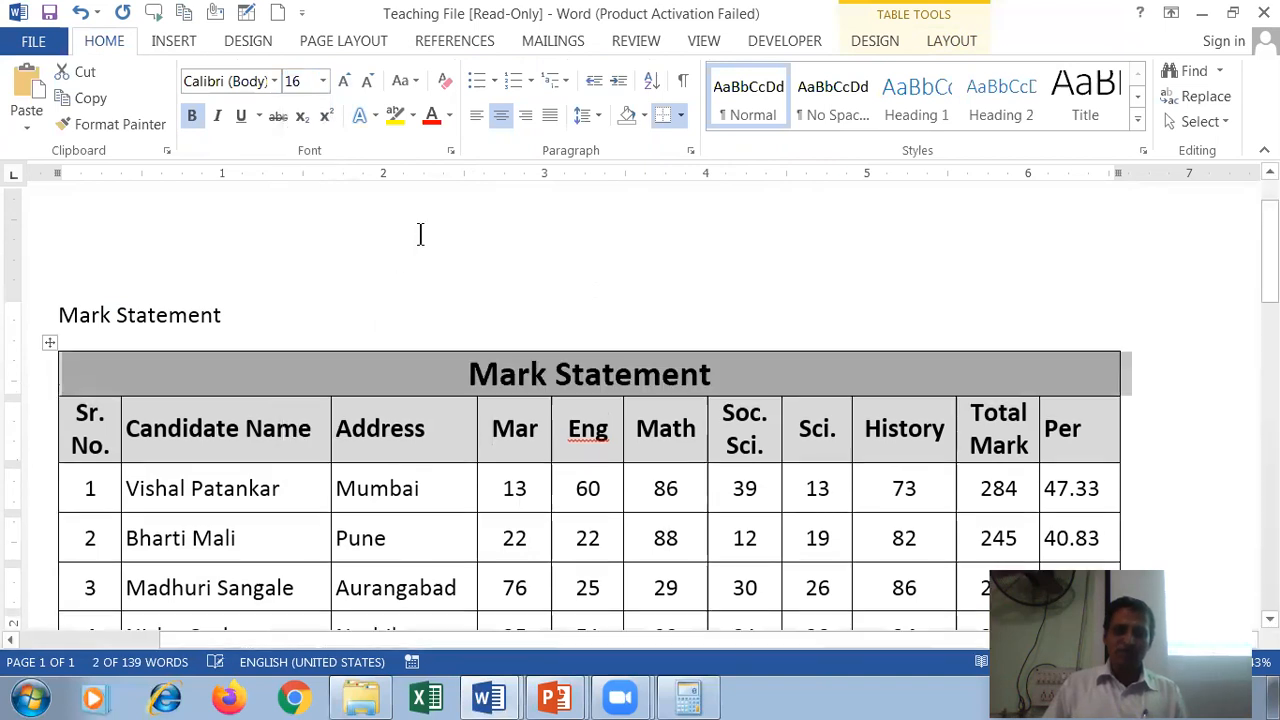
pyautogui.click(432, 115)
pyautogui.click(497, 423)
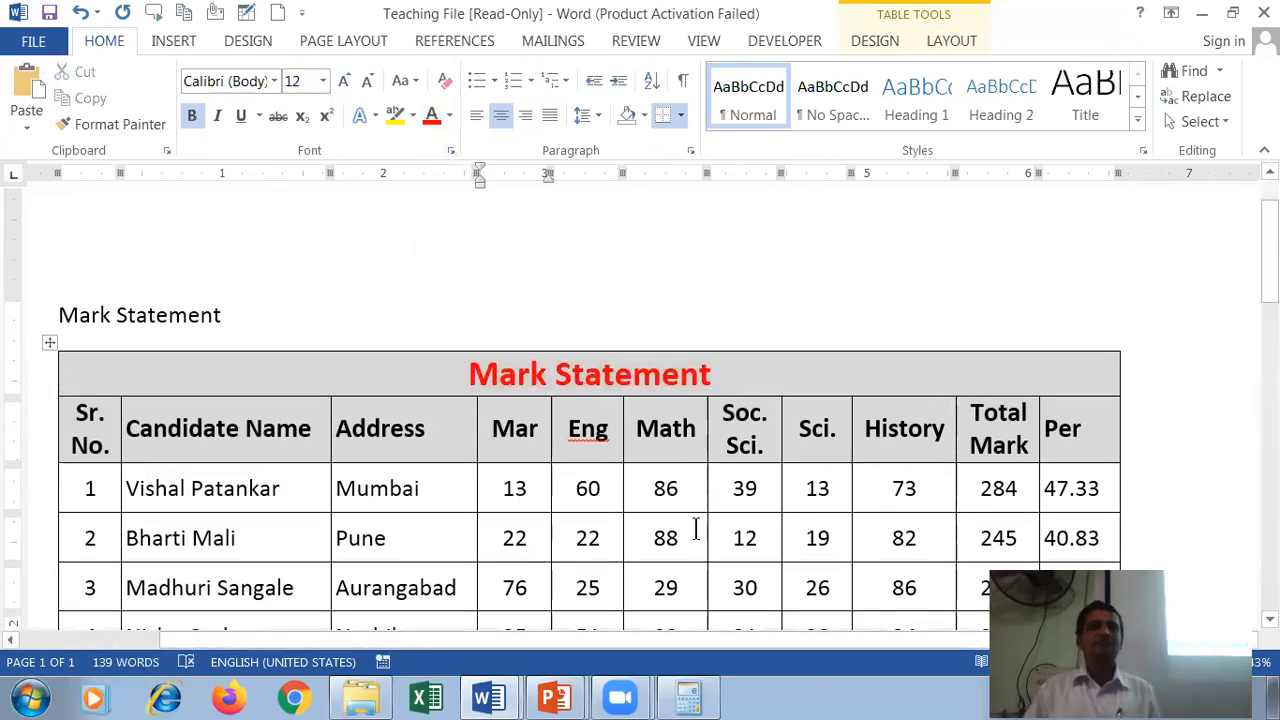
pyautogui.scroll(-3, 735, 450)
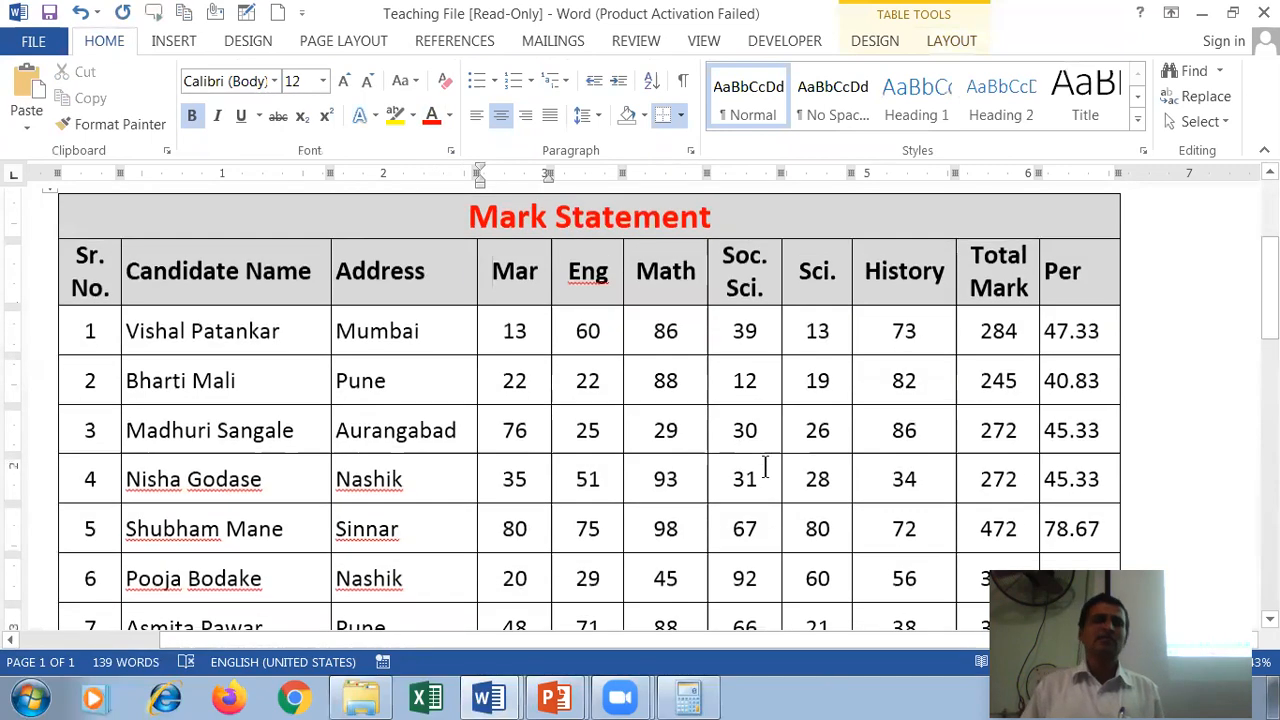
pyautogui.scroll(-3, 780, 470)
pyautogui.scroll(5, 786, 465)
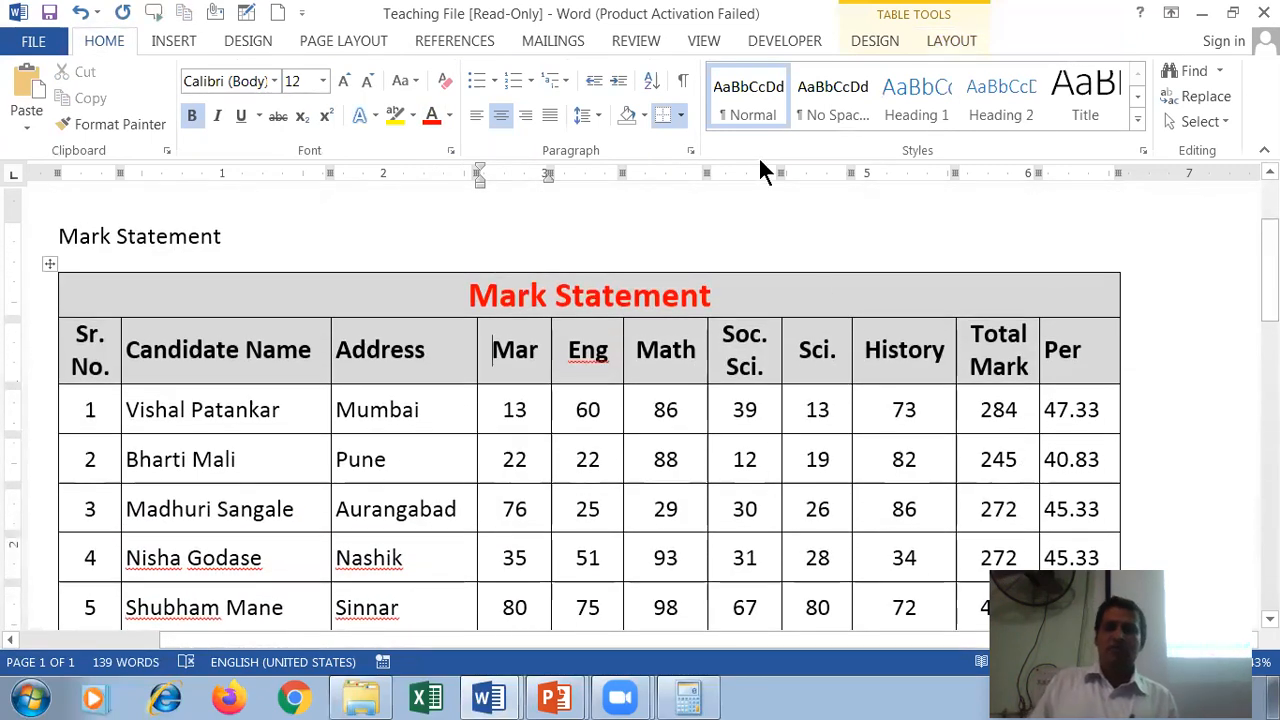
pyautogui.click(946, 40)
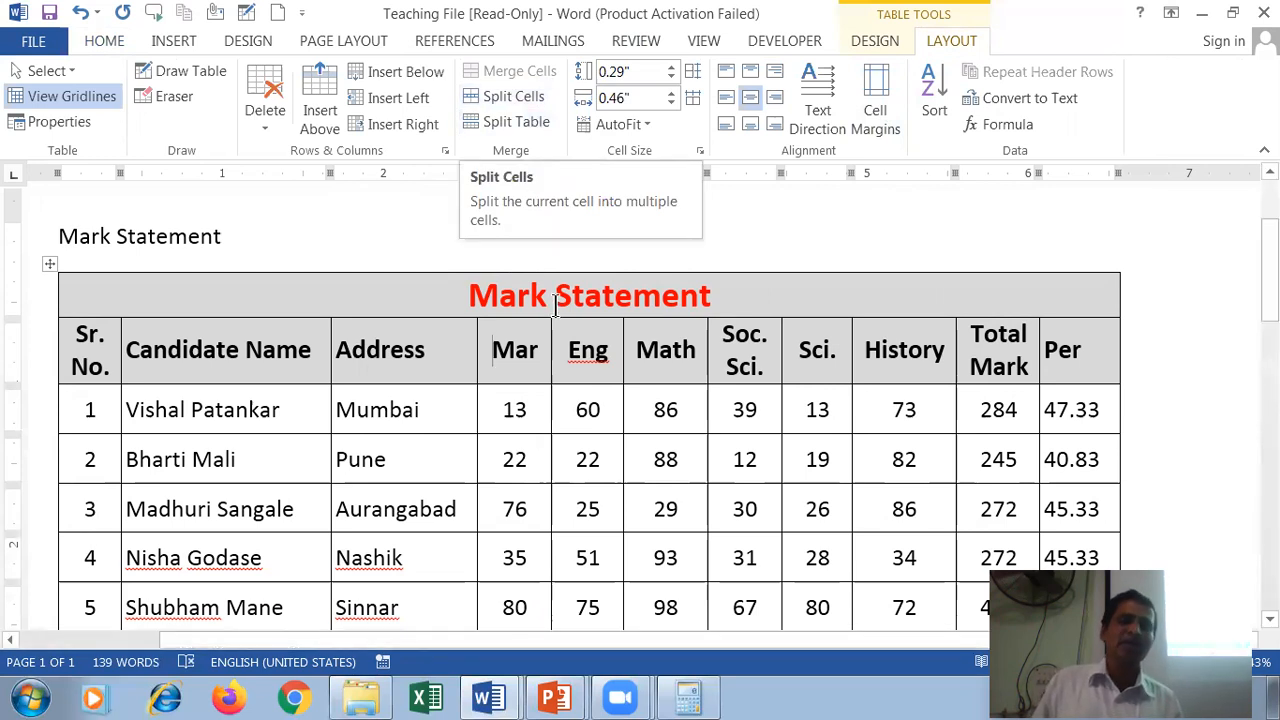
# Split the title cell into 11 columns, undo that, and delete the Mark Statement title text
pyautogui.moveTo(766, 294); pyautogui.dragTo(466, 305)
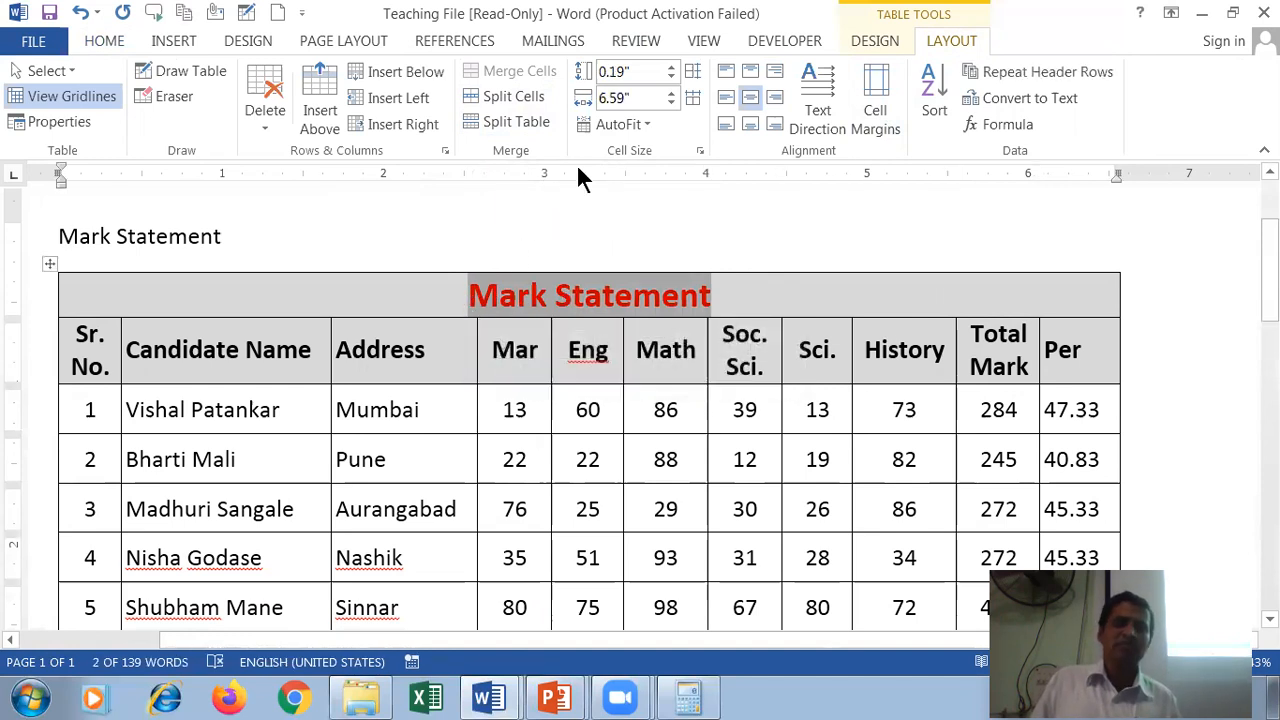
pyautogui.click(528, 98)
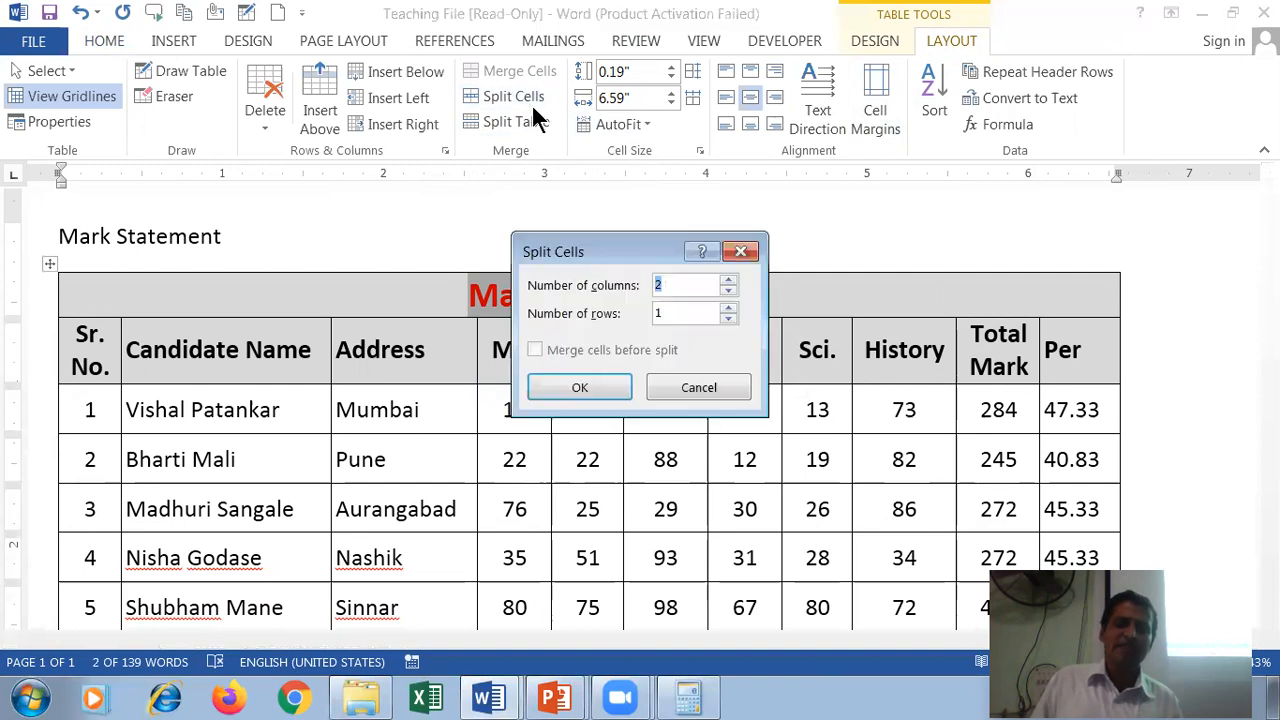
pyautogui.moveTo(633, 250); pyautogui.dragTo(641, 402)
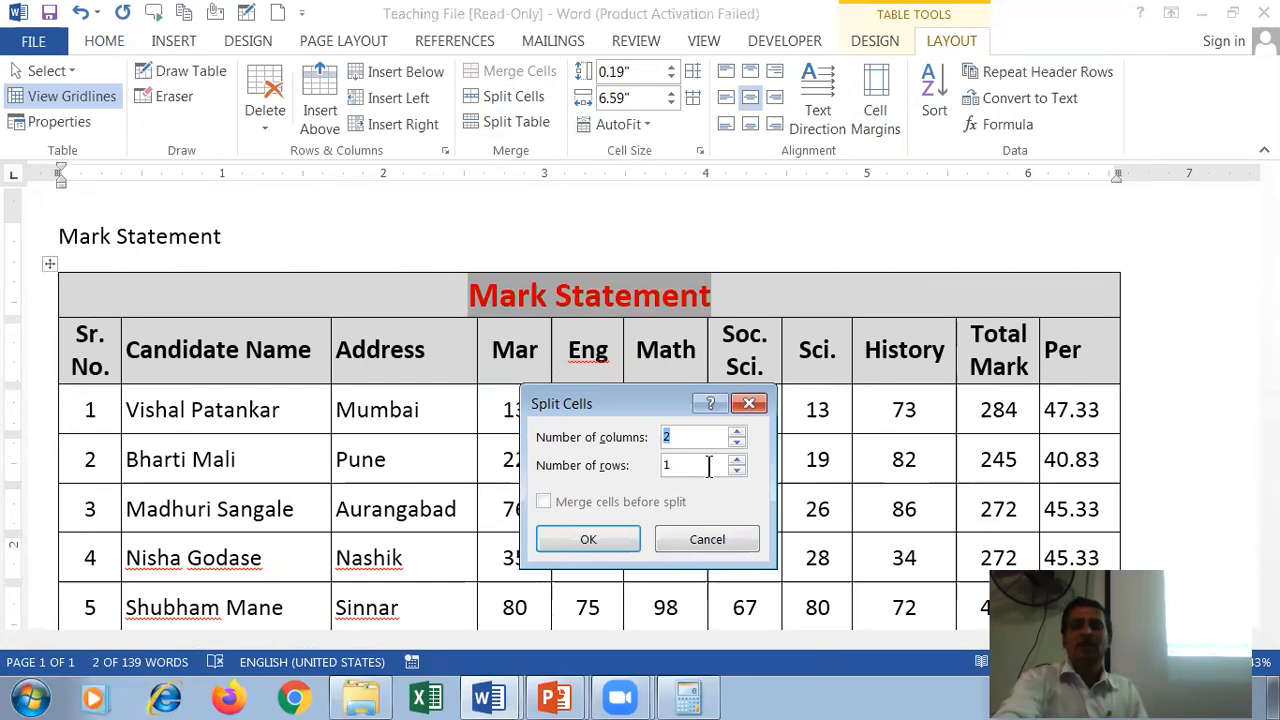
pyautogui.write('11')
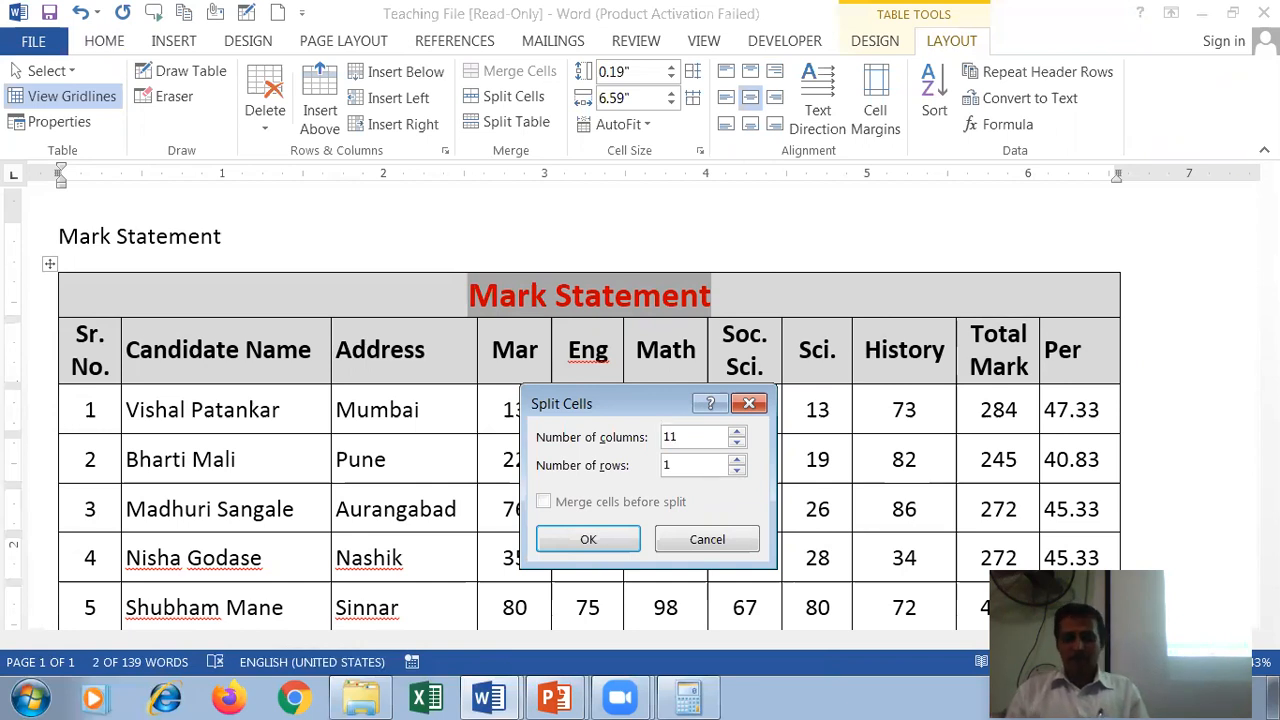
pyautogui.click(597, 546)
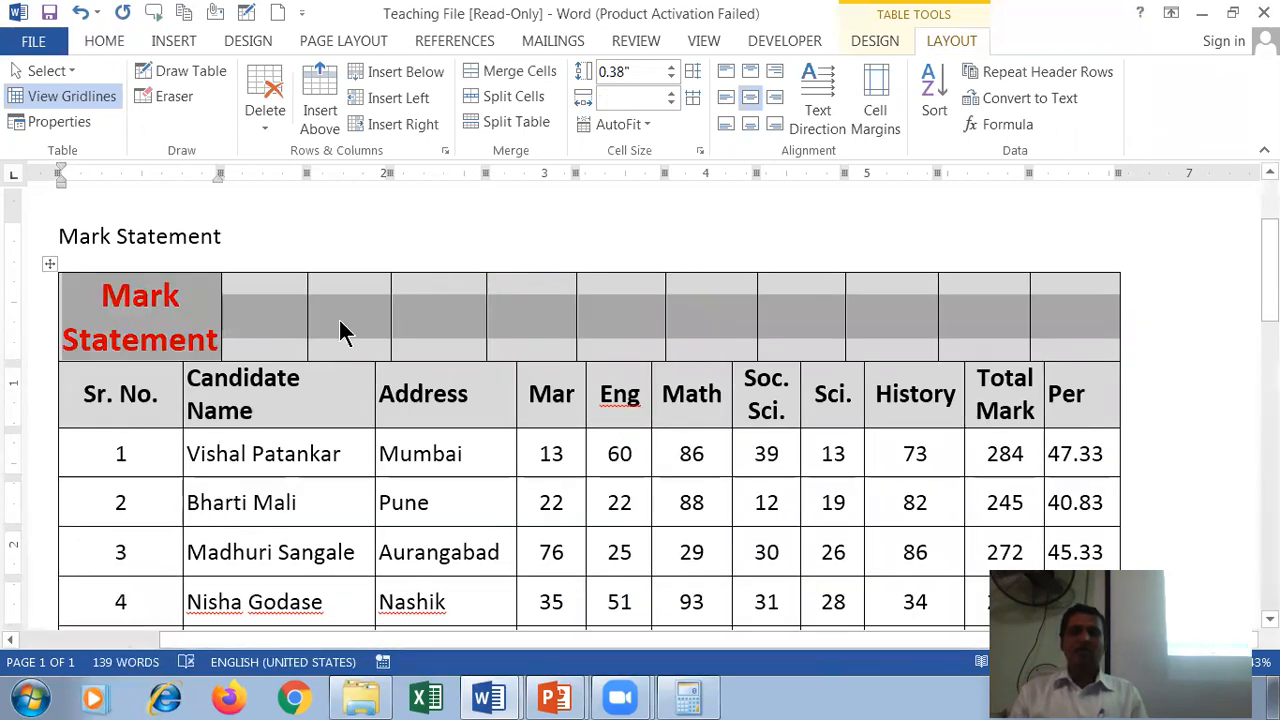
pyautogui.hotkey('ctrl', 'z')
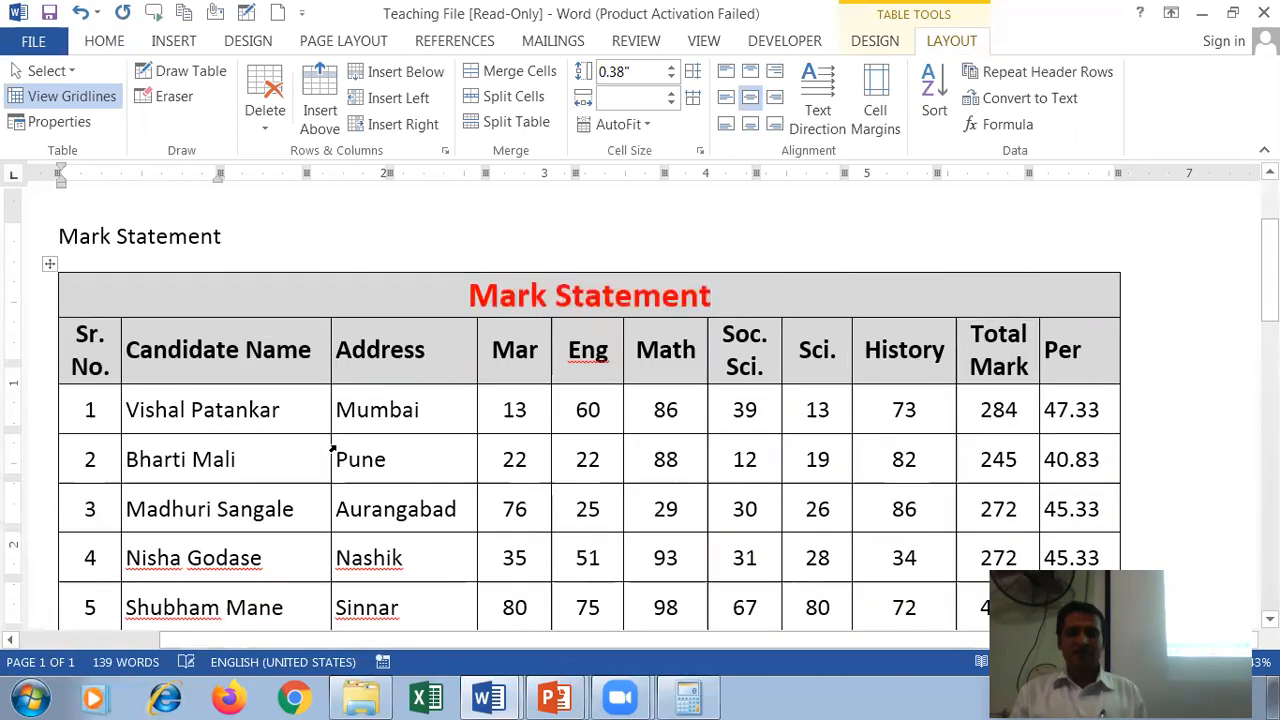
pyautogui.press('Delete')
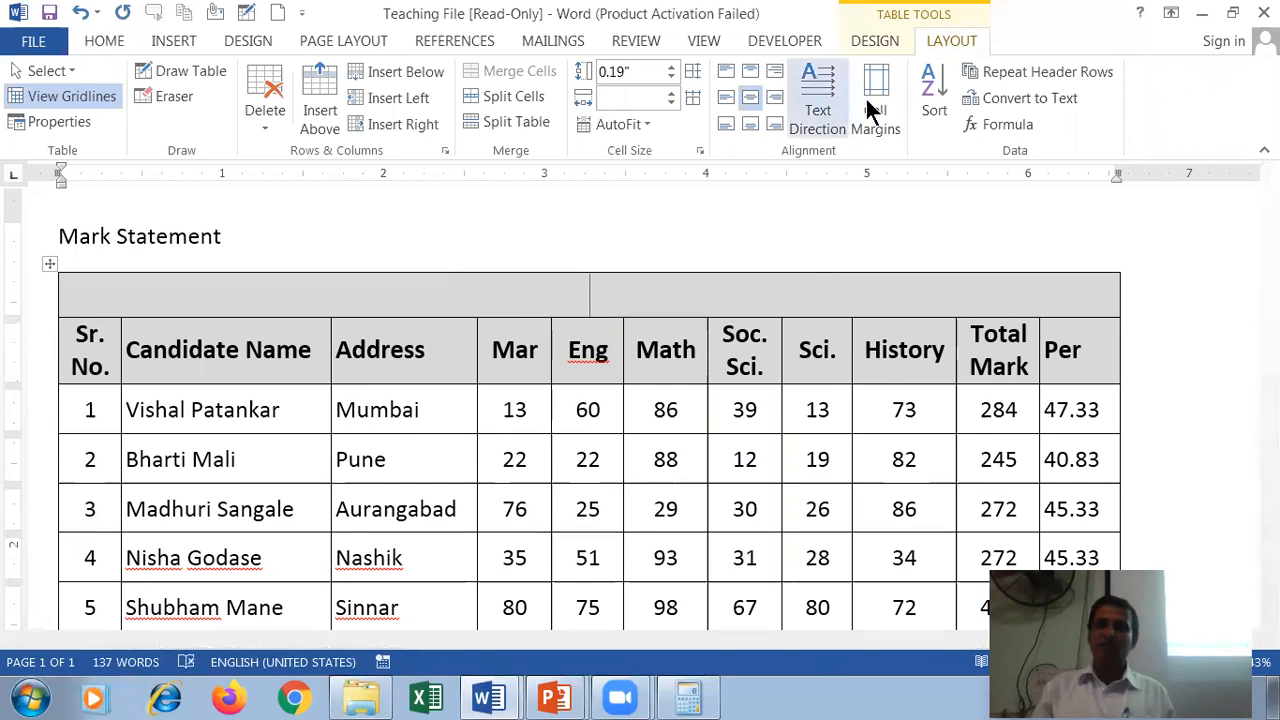
# Split the empty top row into 10 columns and align its dividers with the column borders below
pyautogui.click(503, 97)
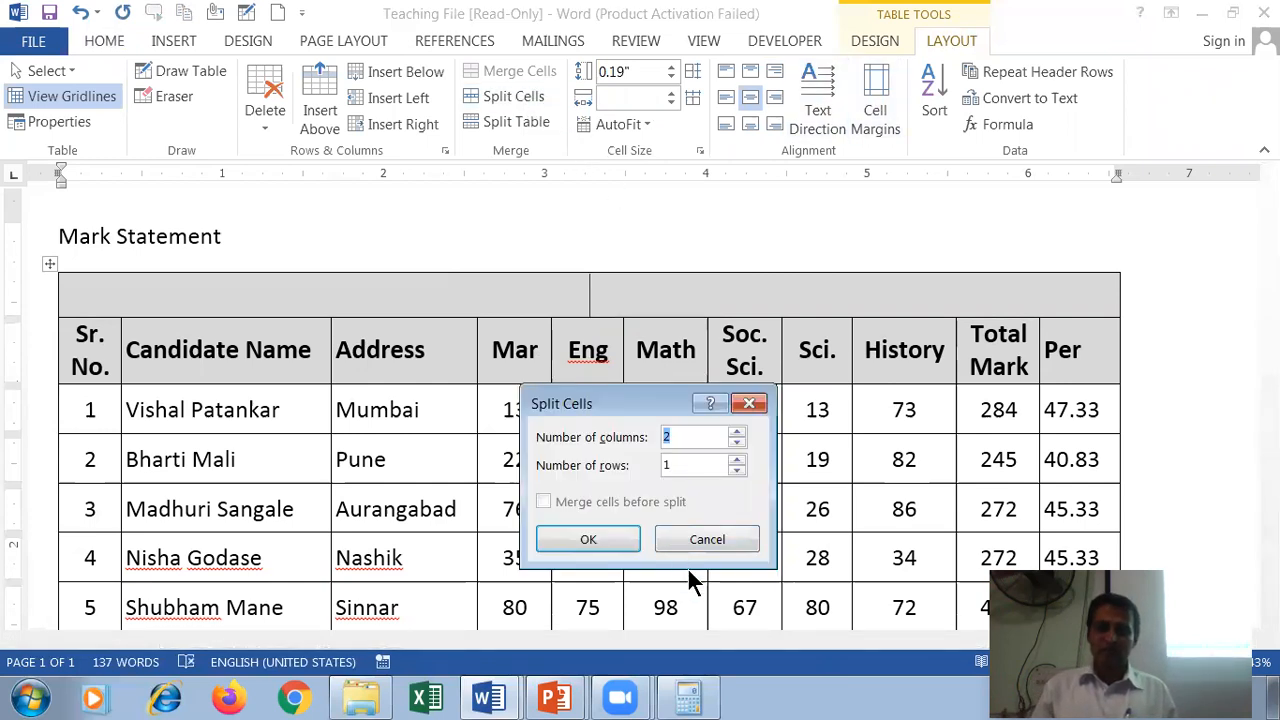
pyautogui.write('10')
pyautogui.press('Return')
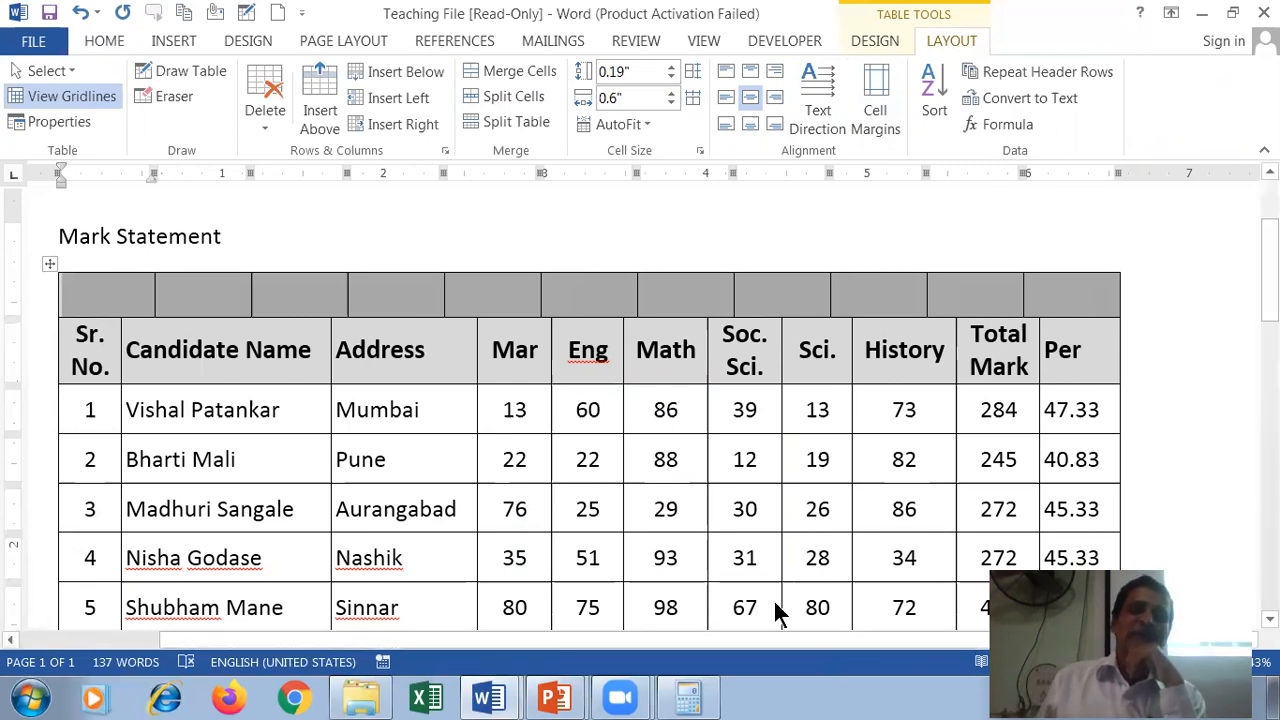
pyautogui.click(248, 459)
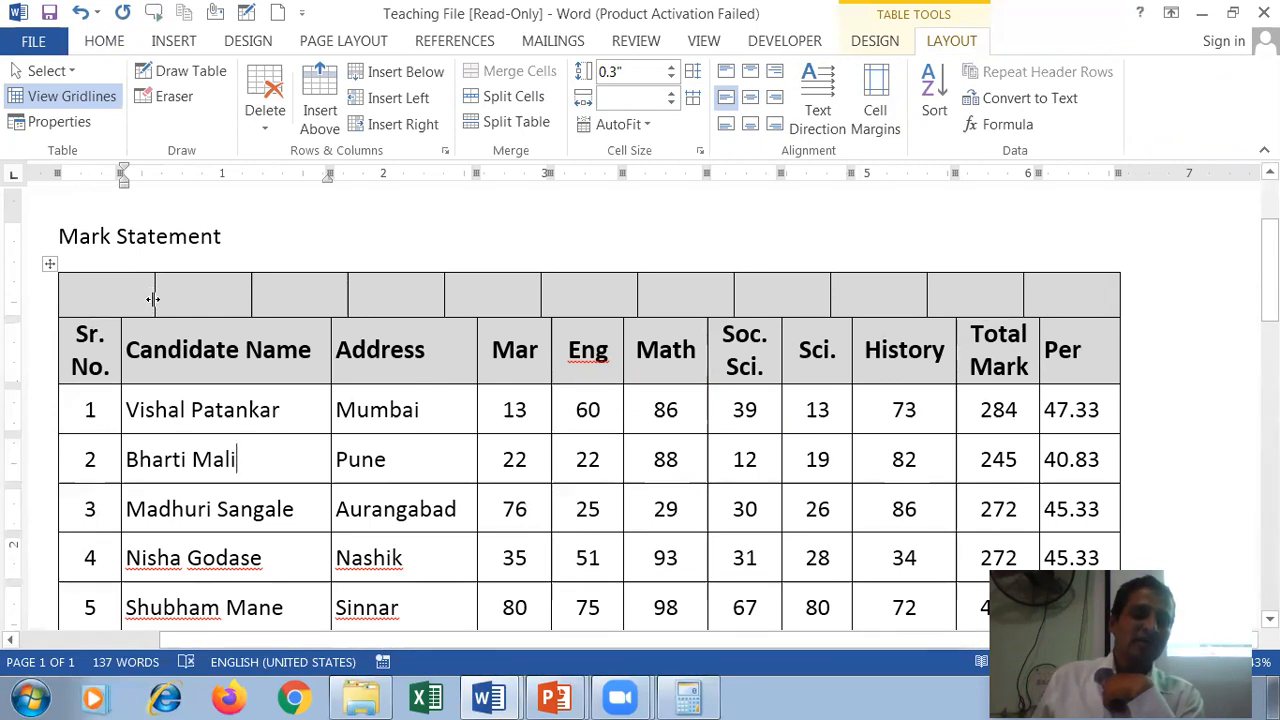
pyautogui.moveTo(152, 298); pyautogui.dragTo(121, 291)
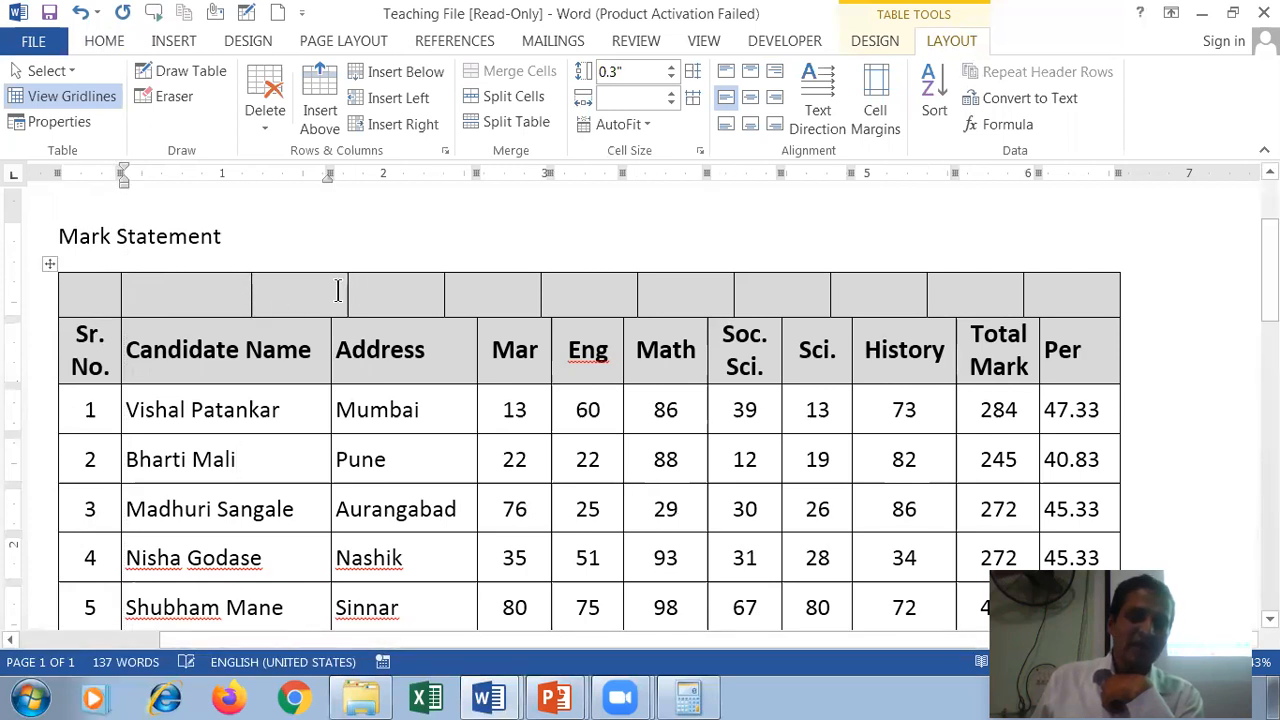
pyautogui.moveTo(251, 290); pyautogui.dragTo(333, 301)
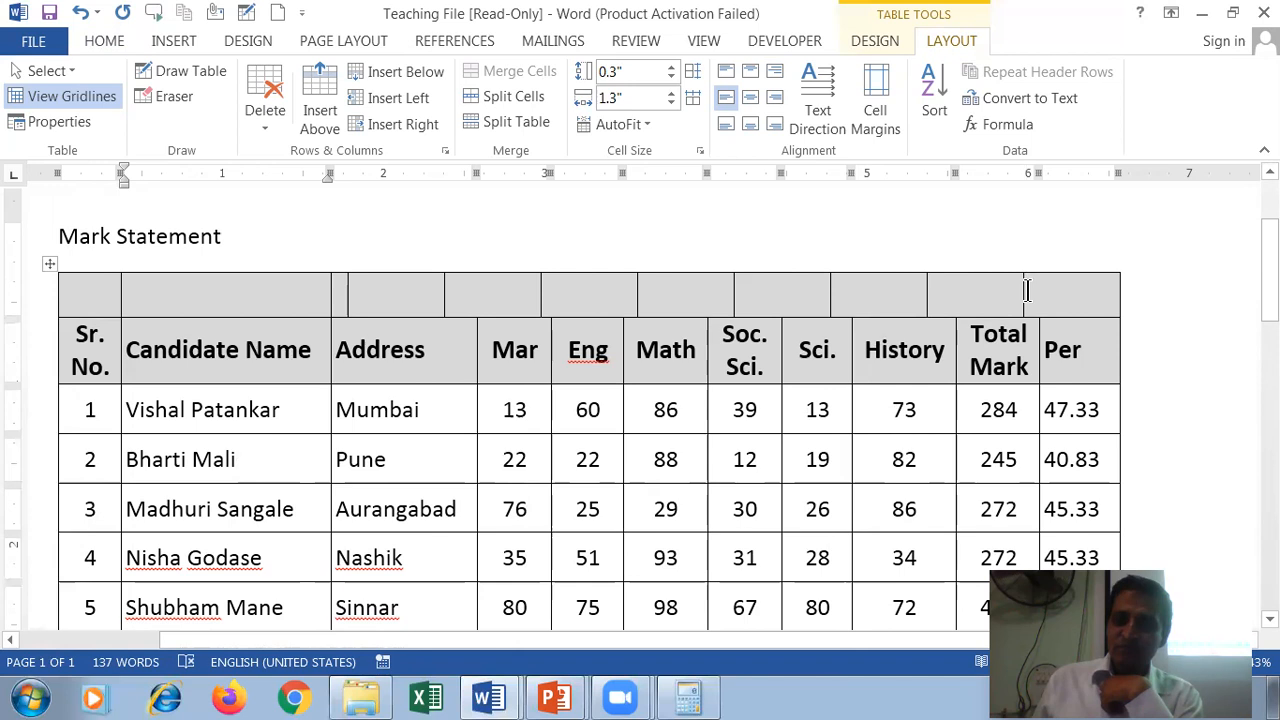
pyautogui.moveTo(1020, 290); pyautogui.dragTo(1040, 290)
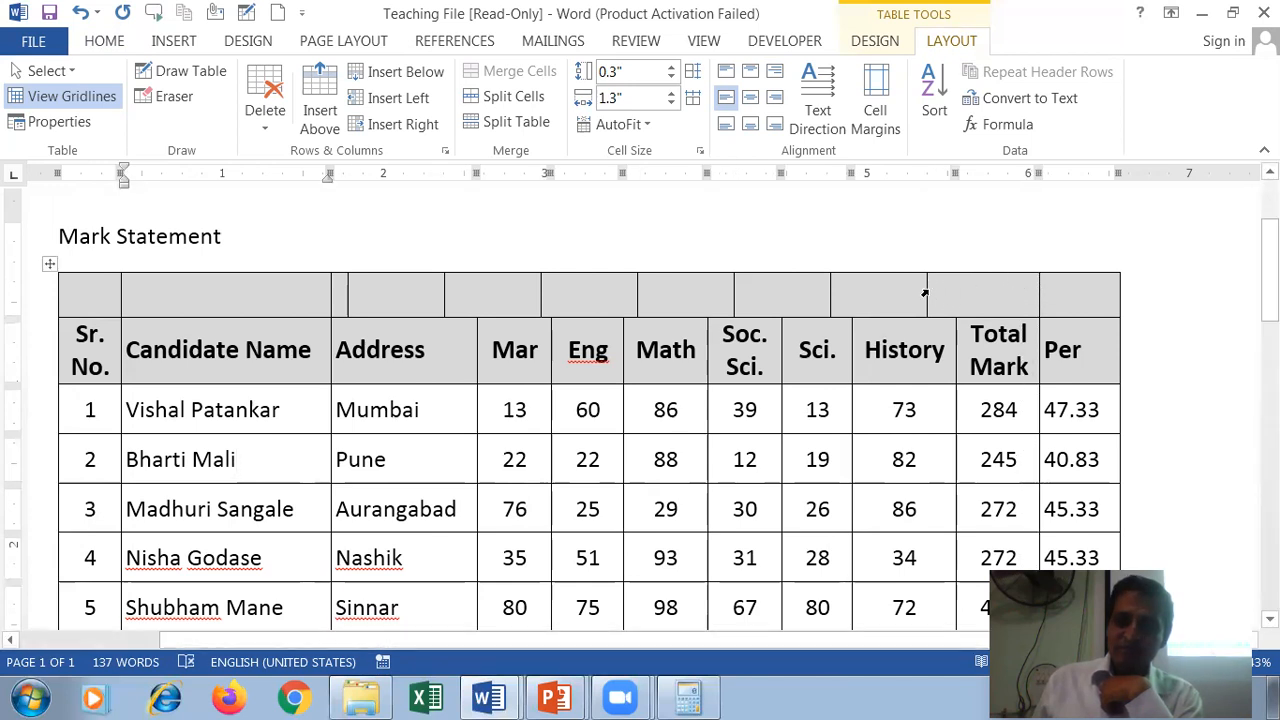
pyautogui.moveTo(925, 291); pyautogui.dragTo(956, 294)
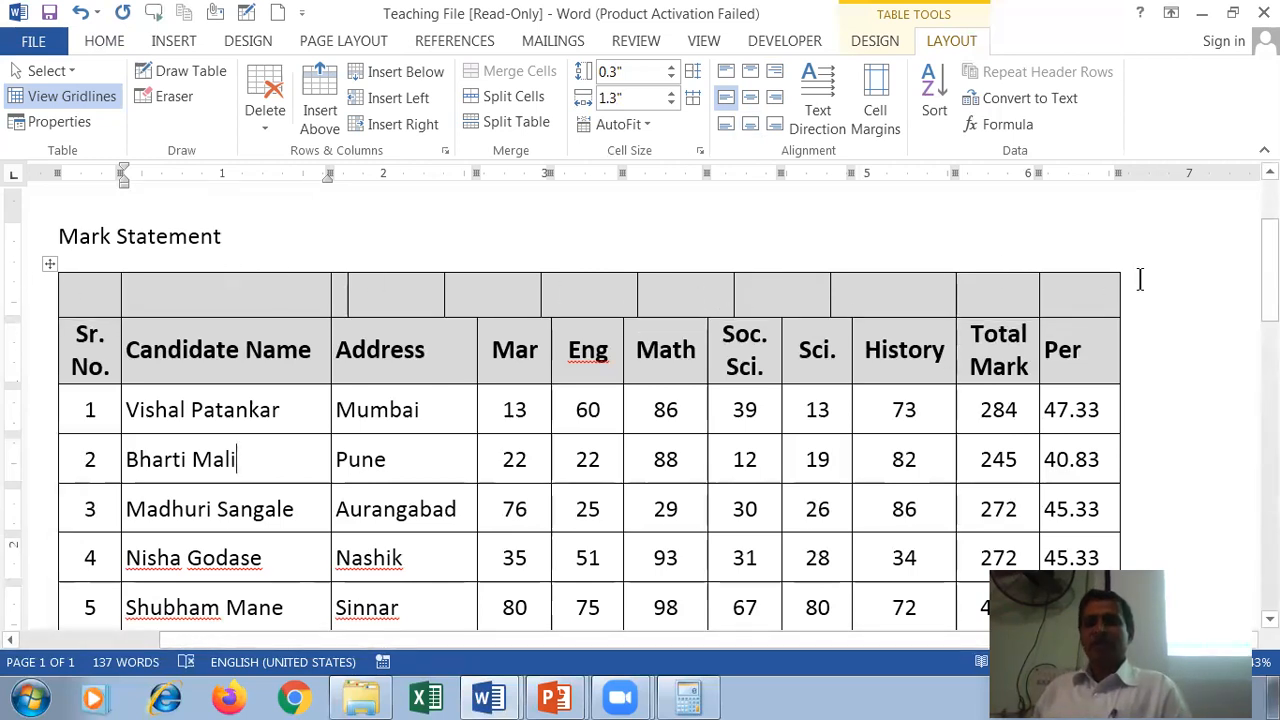
# Merge the top-row cells back into one and cut the Mark Statement heading above the table
pyautogui.moveTo(1091, 289); pyautogui.dragTo(112, 296)
pyautogui.click(510, 72)
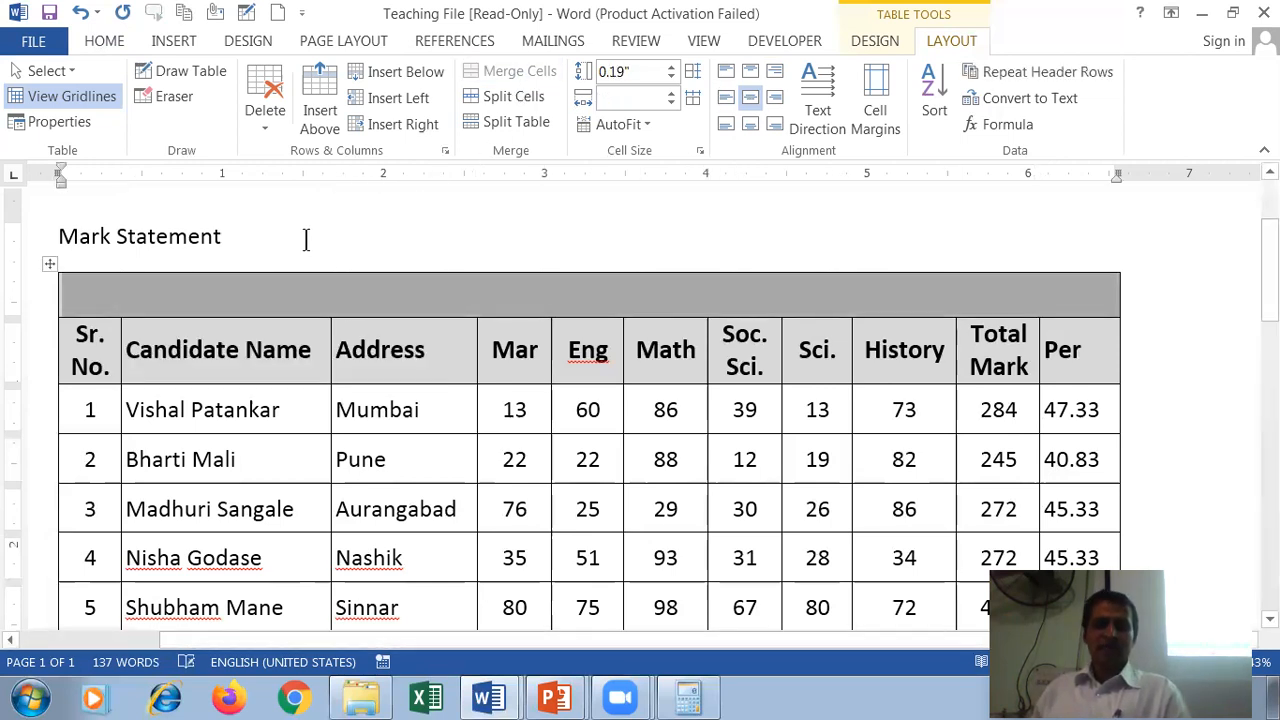
pyautogui.moveTo(211, 236); pyautogui.dragTo(74, 206)
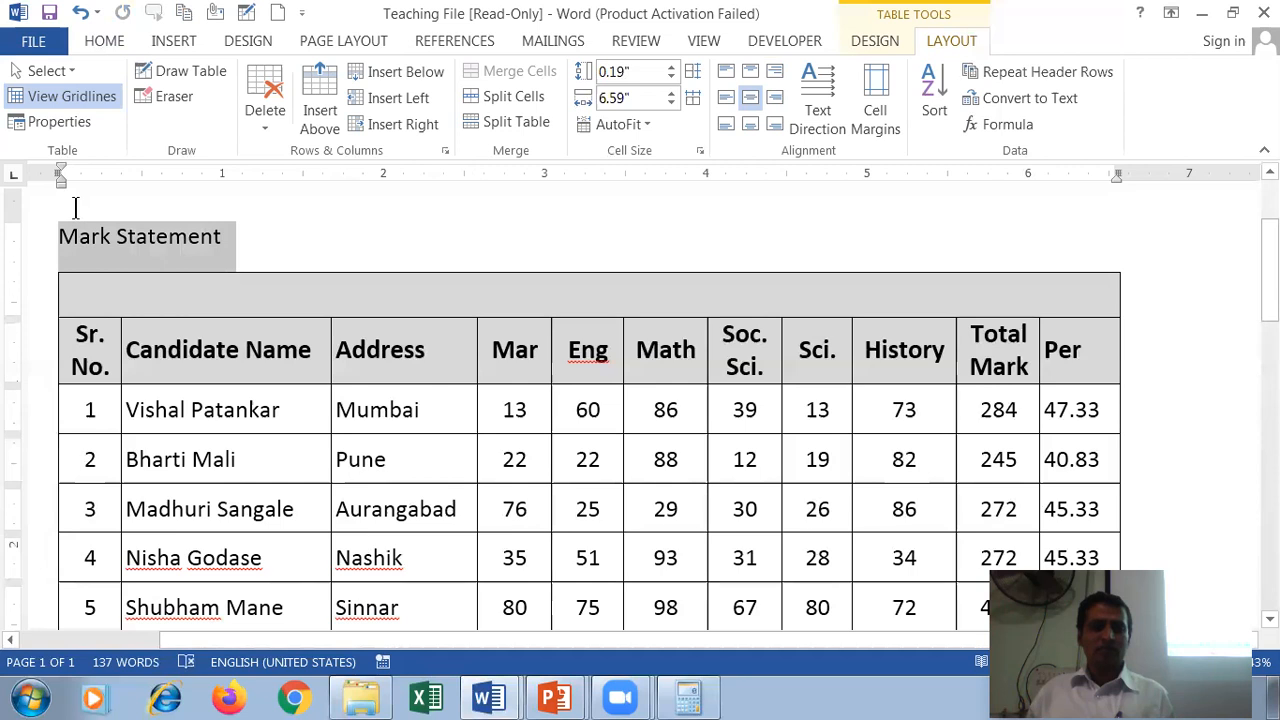
pyautogui.hotkey('ctrl', 'x')
# Paste the Mark Statement heading into the empty top row and format it 16 pt, bold and red
pyautogui.click(604, 302)
pyautogui.hotkey('ctrl', 'v')
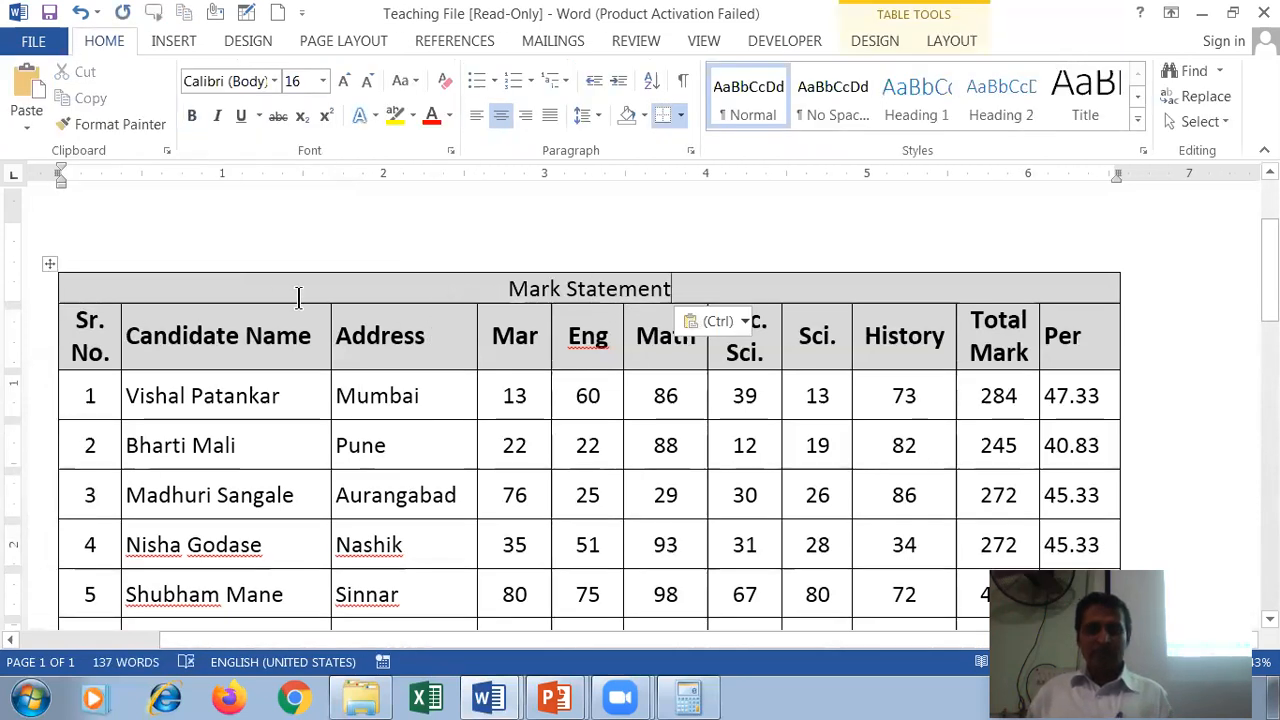
pyautogui.click(44, 292)
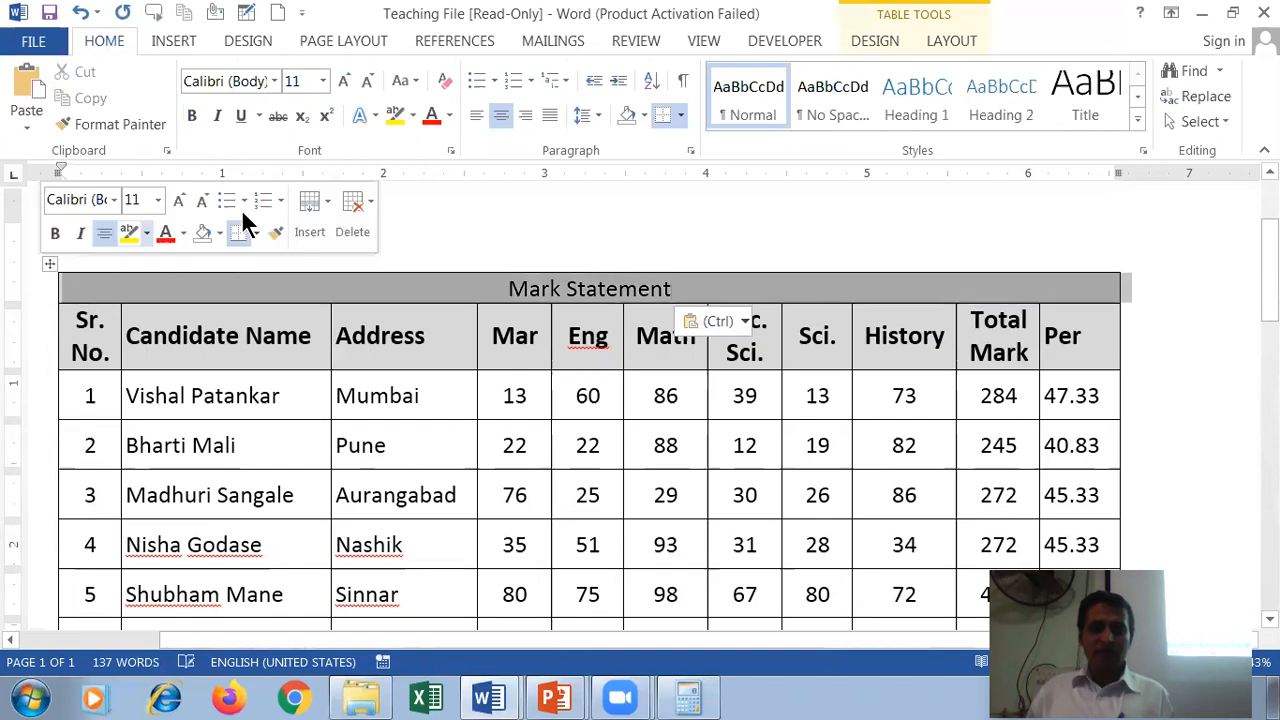
pyautogui.click(322, 81)
pyautogui.click(302, 243)
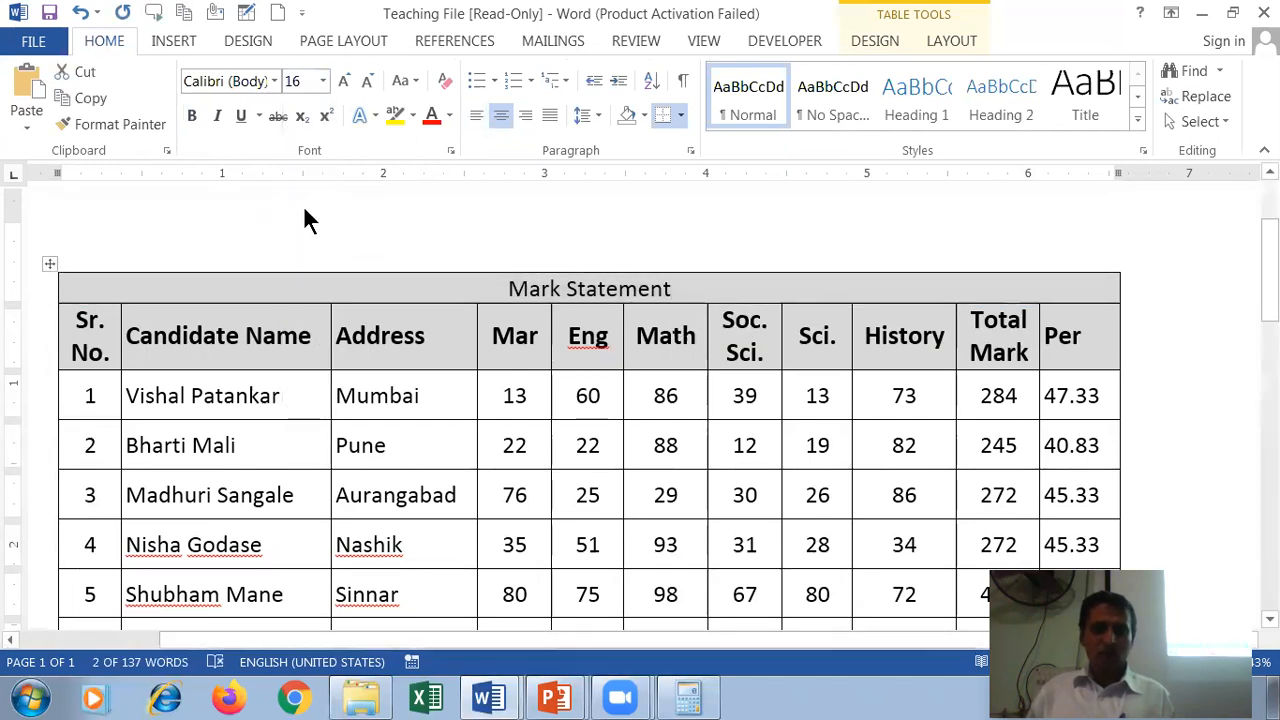
pyautogui.click(191, 115)
pyautogui.click(433, 115)
pyautogui.click(514, 412)
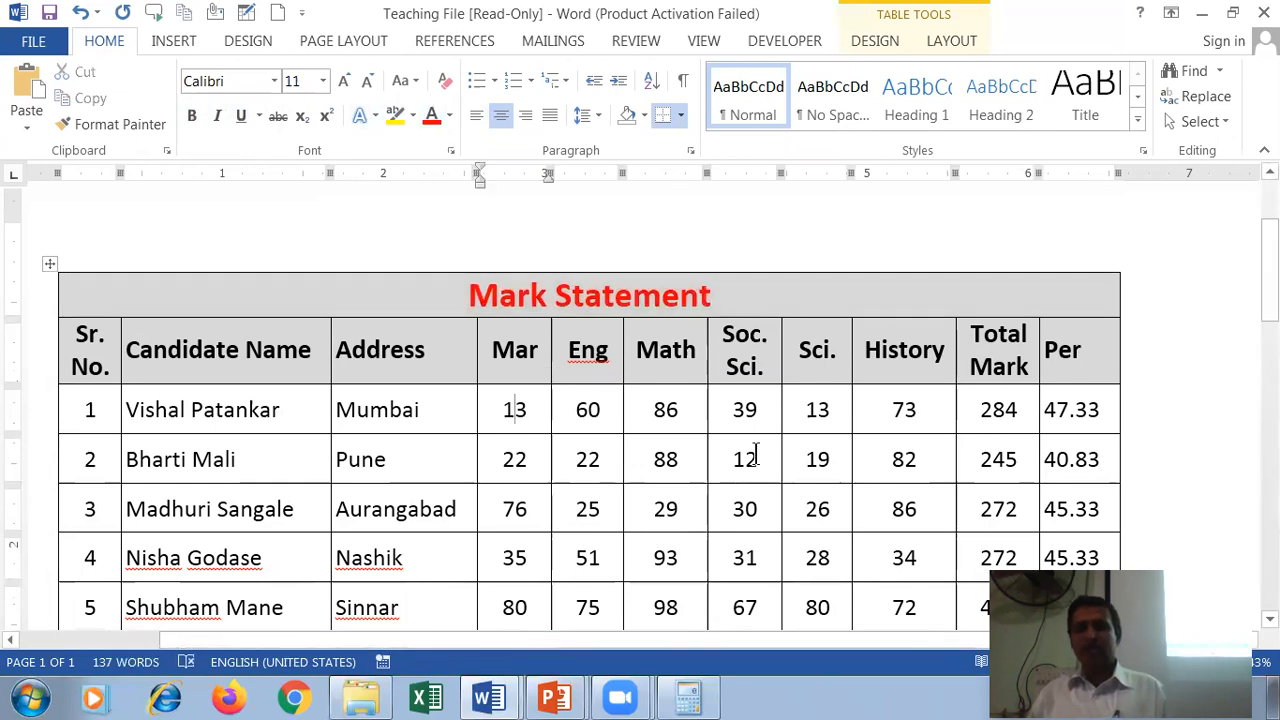
pyautogui.scroll(-1, 756, 455)
pyautogui.scroll(3, 700, 462)
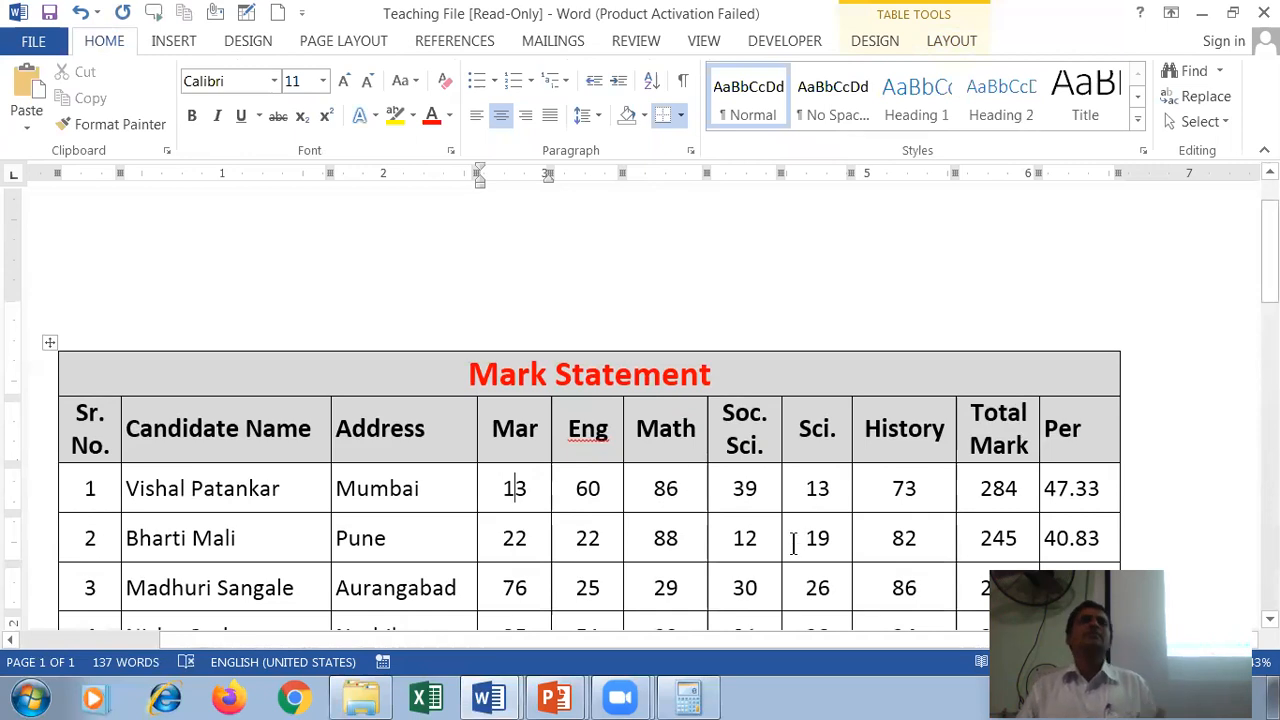
pyautogui.click(679, 451)
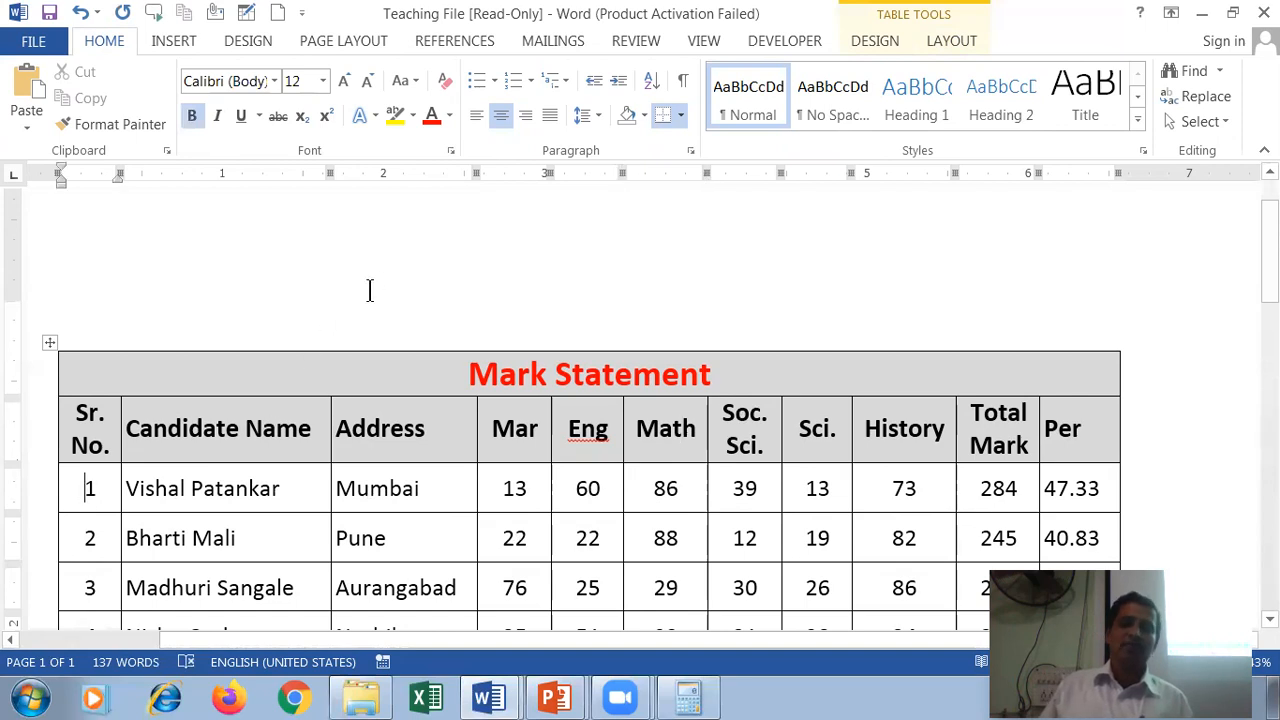
# Insert a blank row above Sr. No. 1's row with Layout > Insert Above
pyautogui.click(958, 40)
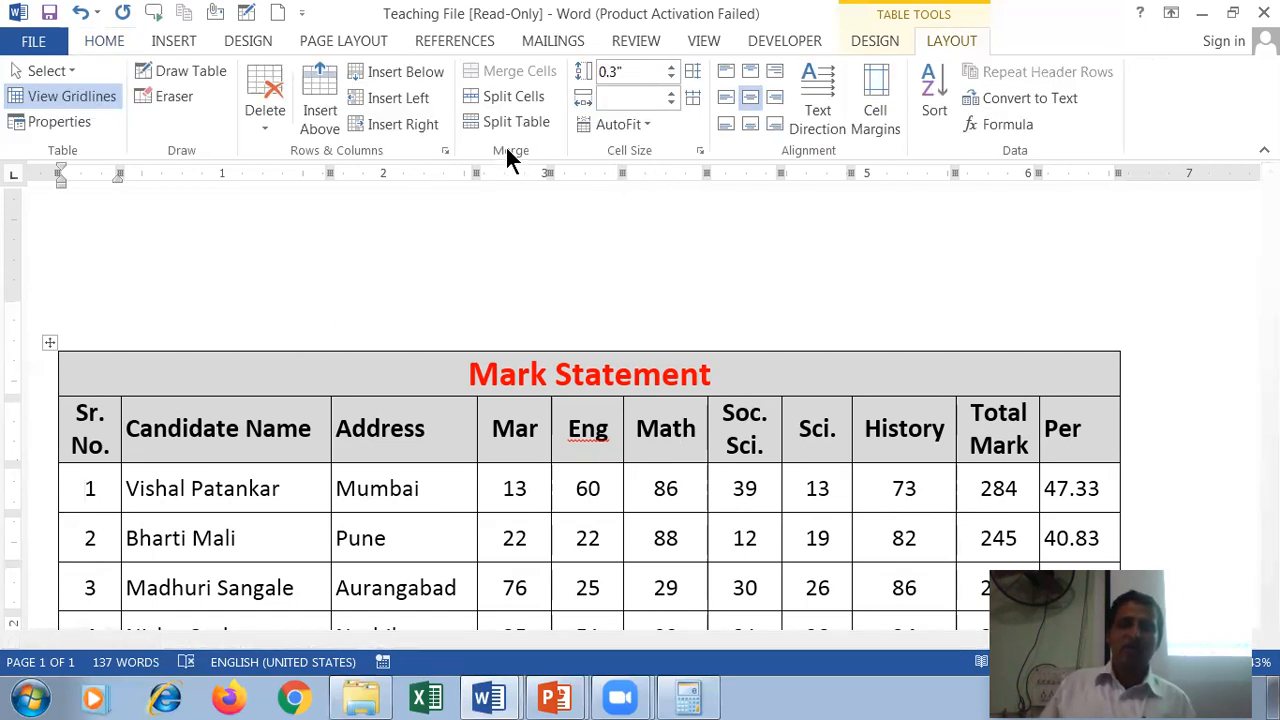
pyautogui.click(327, 115)
pyautogui.click(248, 495)
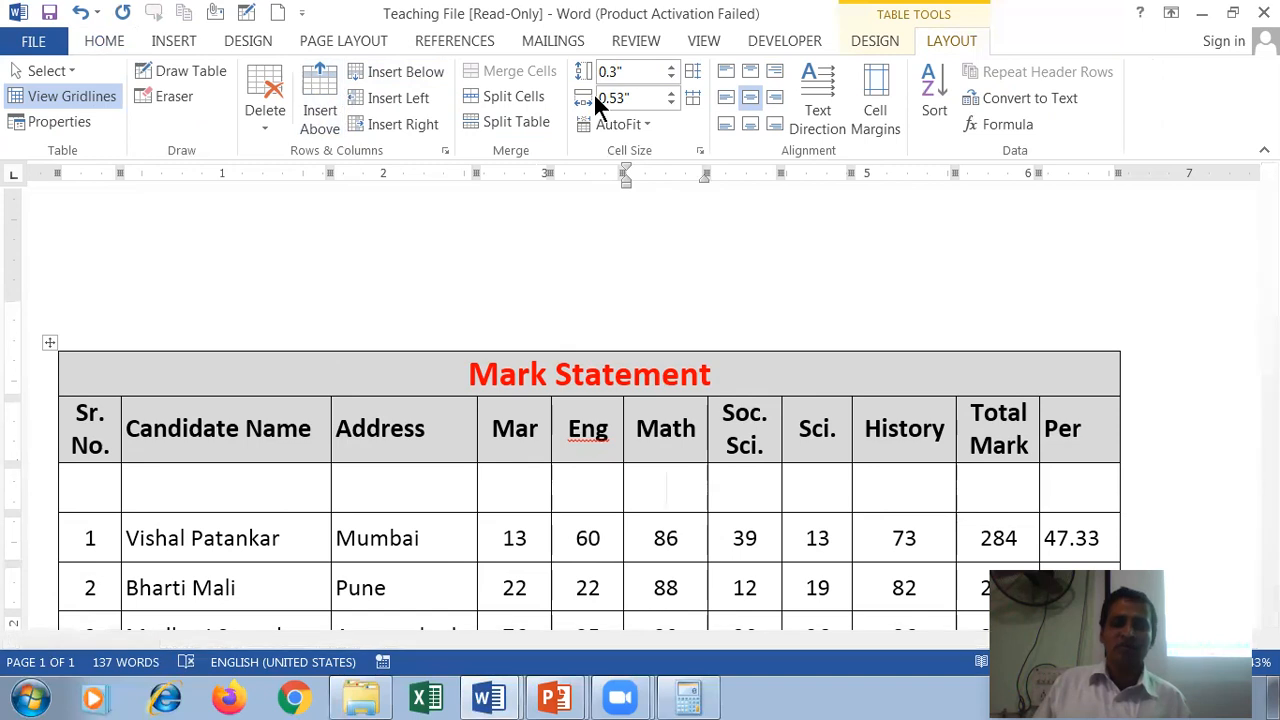
# Split the new cell under Math into 2 columns labelled 'Prac.' and 'Theory'
pyautogui.click(520, 94)
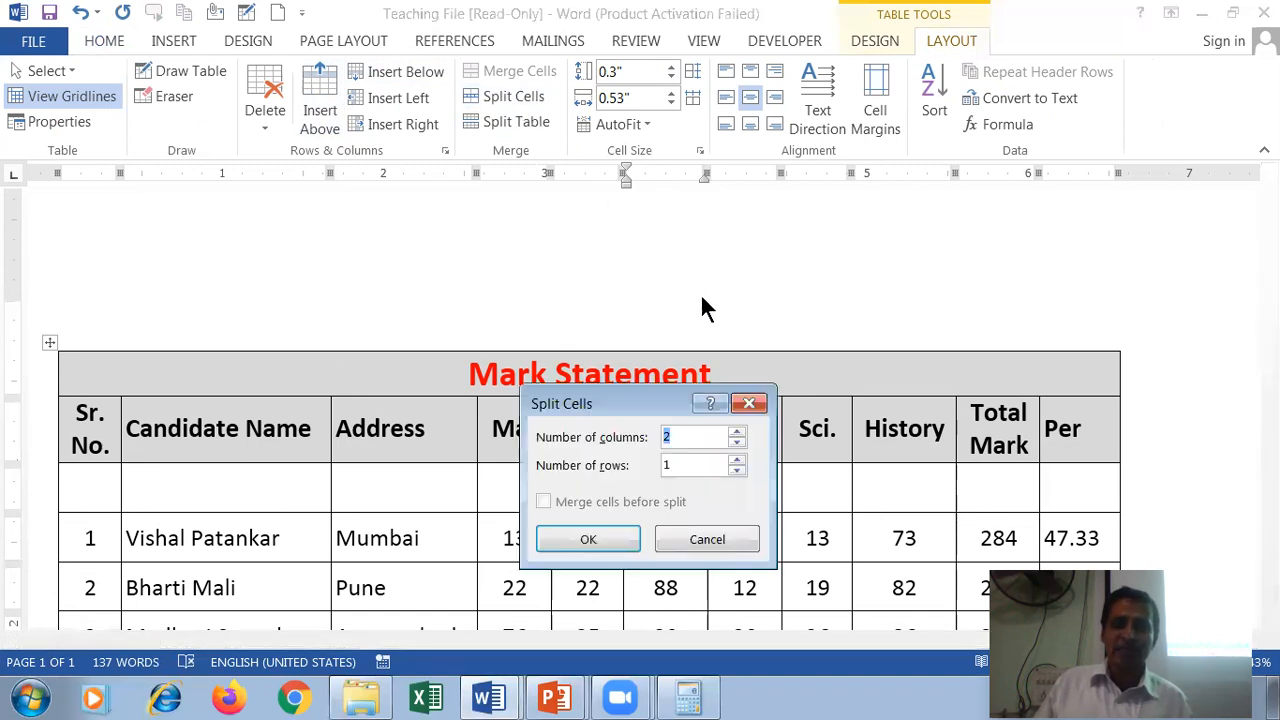
pyautogui.click(588, 539)
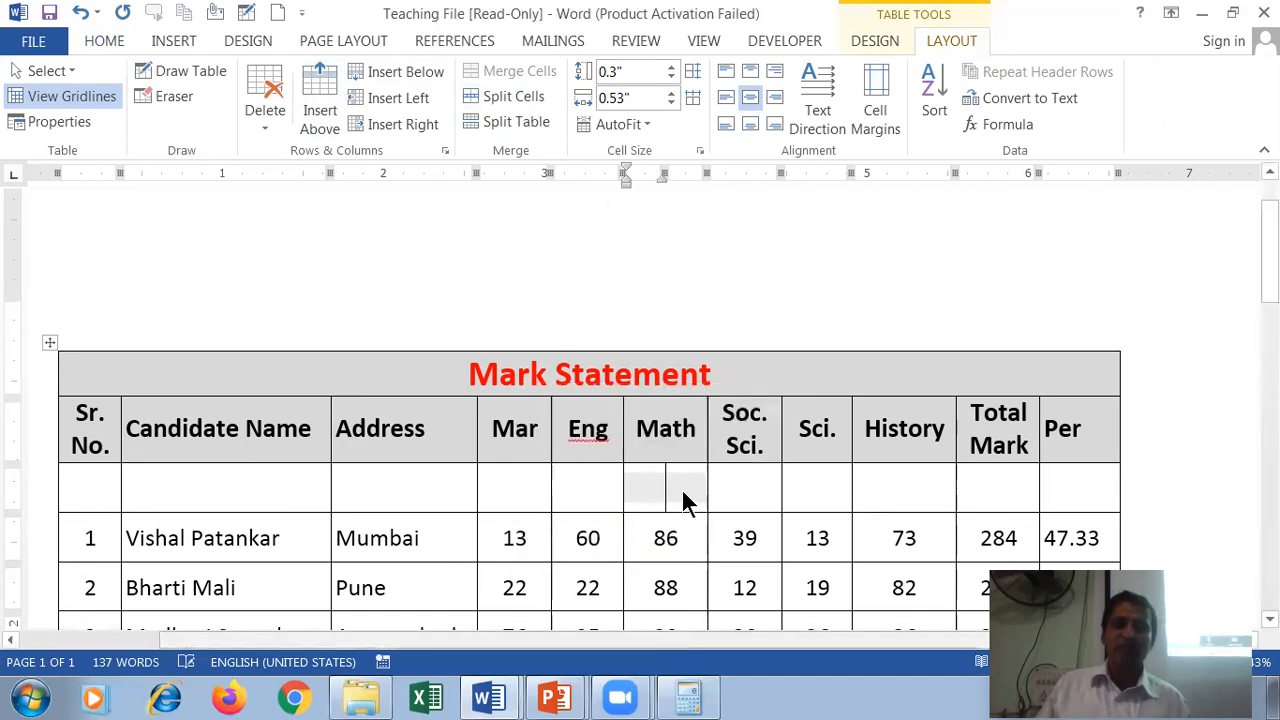
pyautogui.click(646, 488)
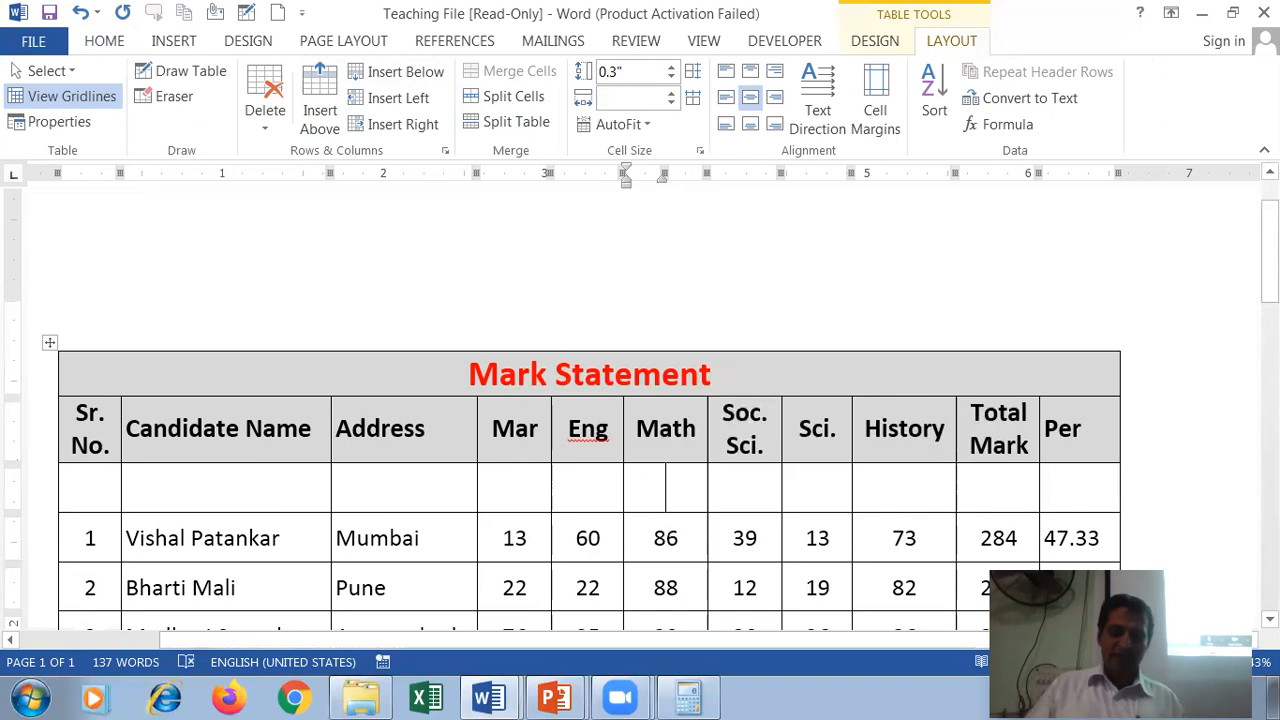
pyautogui.write('Prac')
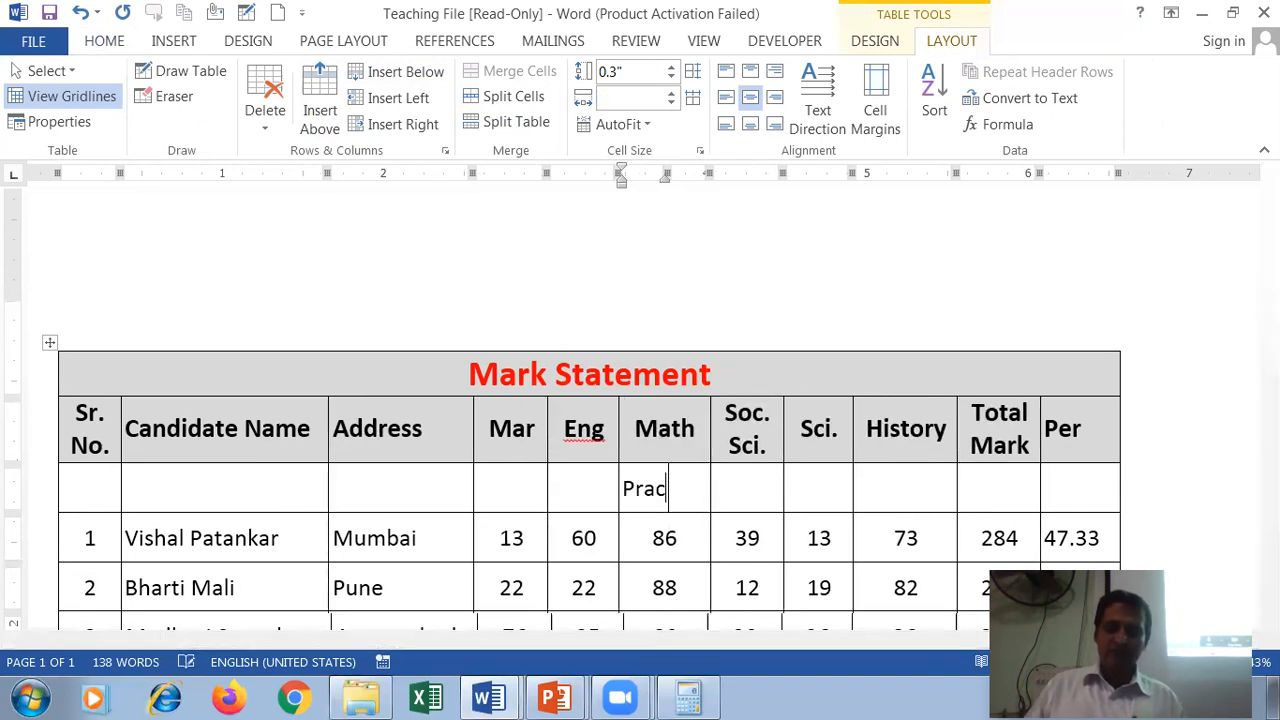
pyautogui.press('Tab')
pyautogui.write('Theory')
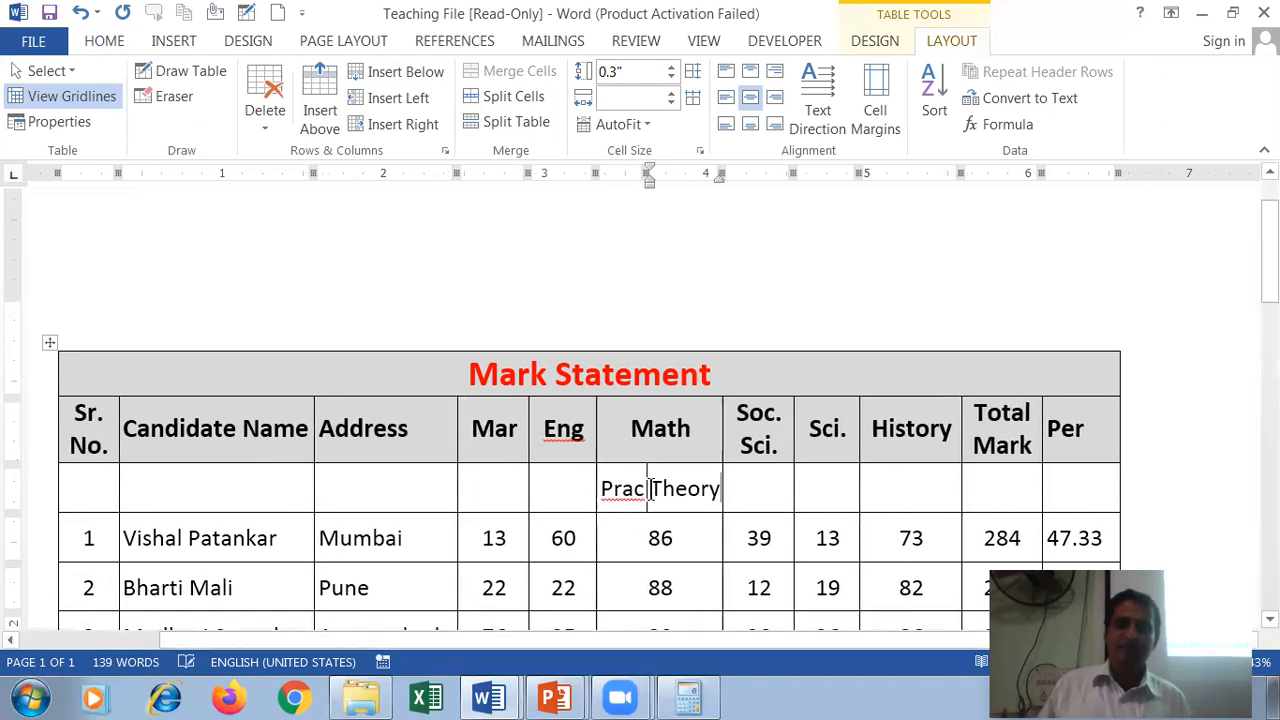
pyautogui.click(640, 497)
pyautogui.write('.')
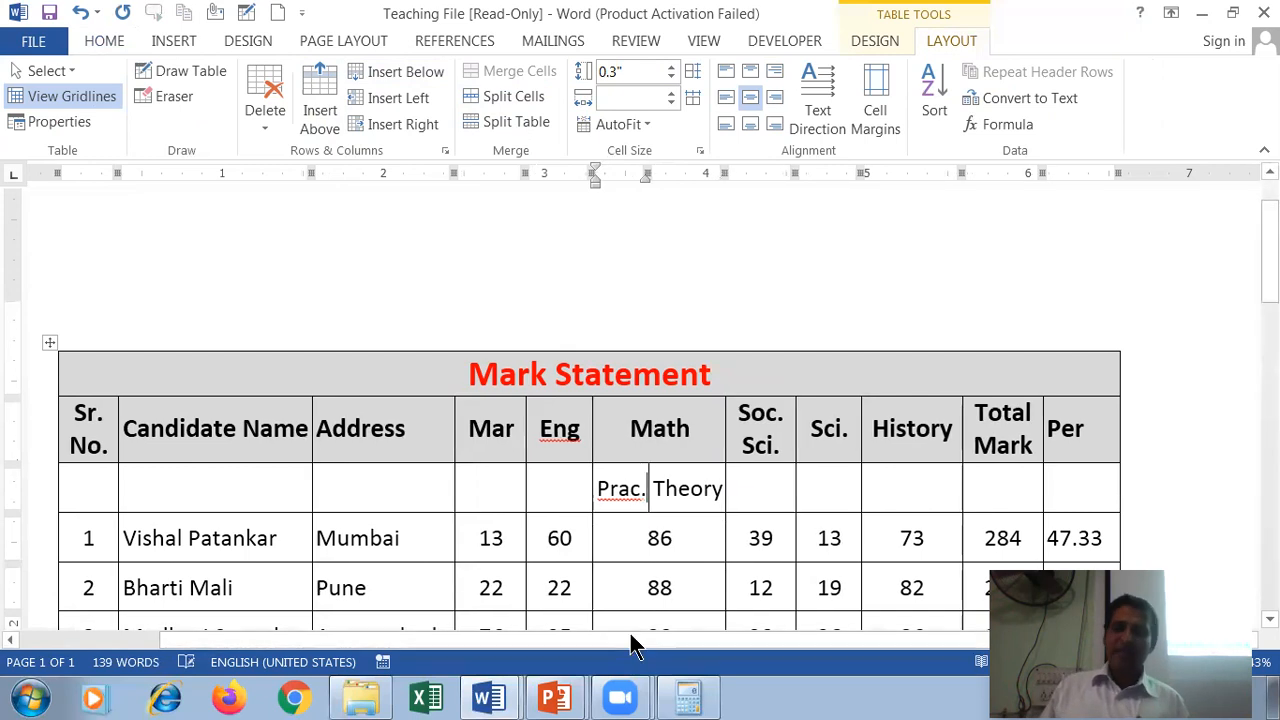
pyautogui.scroll(-6, 661, 473)
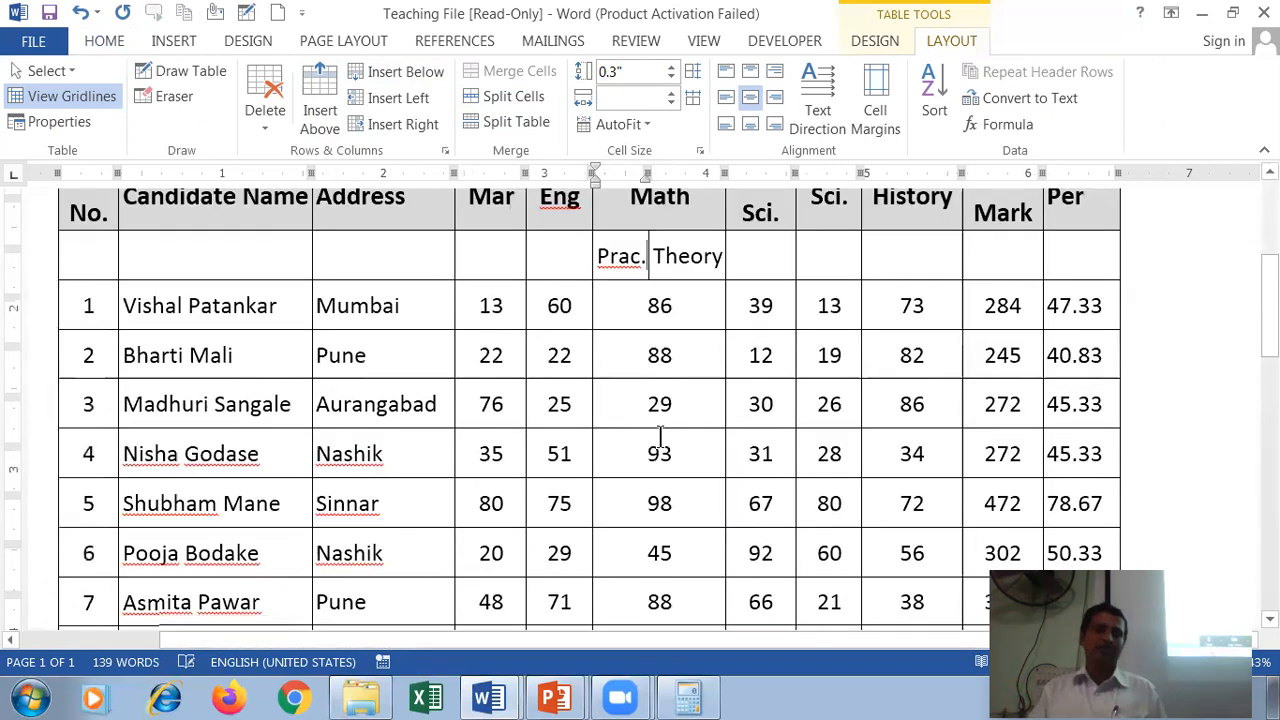
pyautogui.scroll(3, 663, 451)
# Merge the Sr. No., Candidate Name, Address, Mar and Eng headings with the cells below them
pyautogui.click(667, 288)
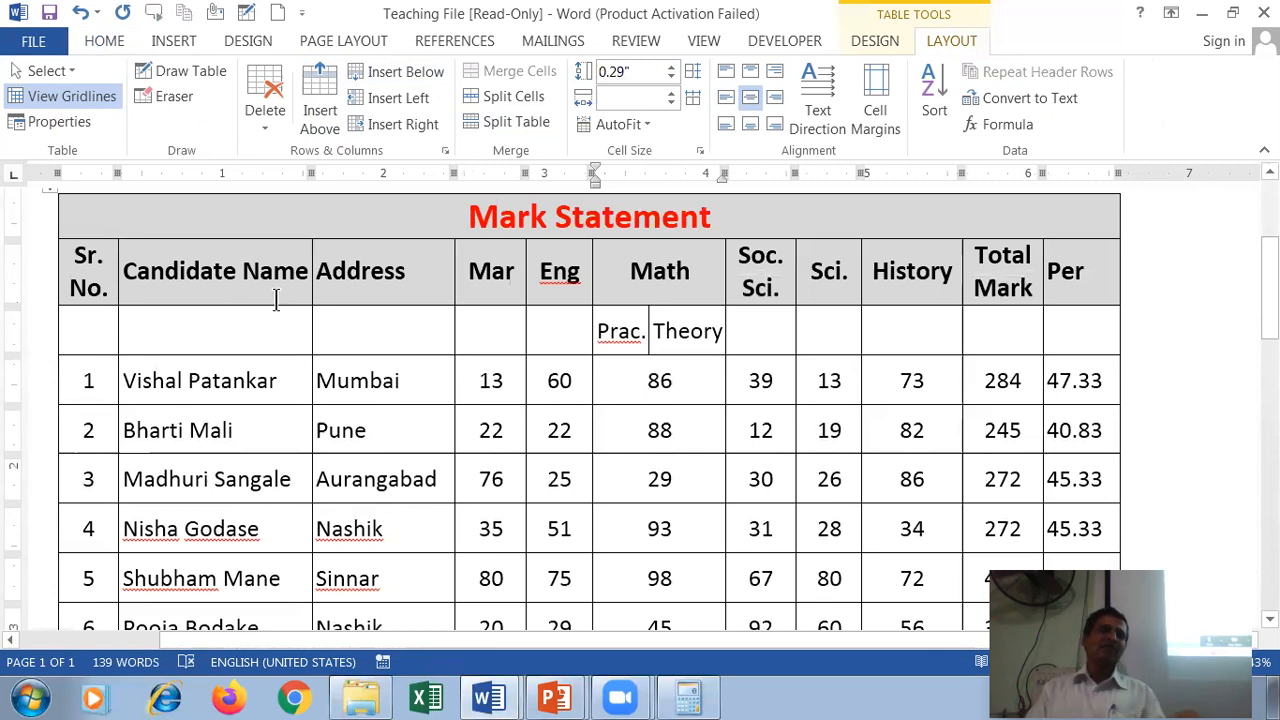
pyautogui.moveTo(75, 287); pyautogui.dragTo(70, 320)
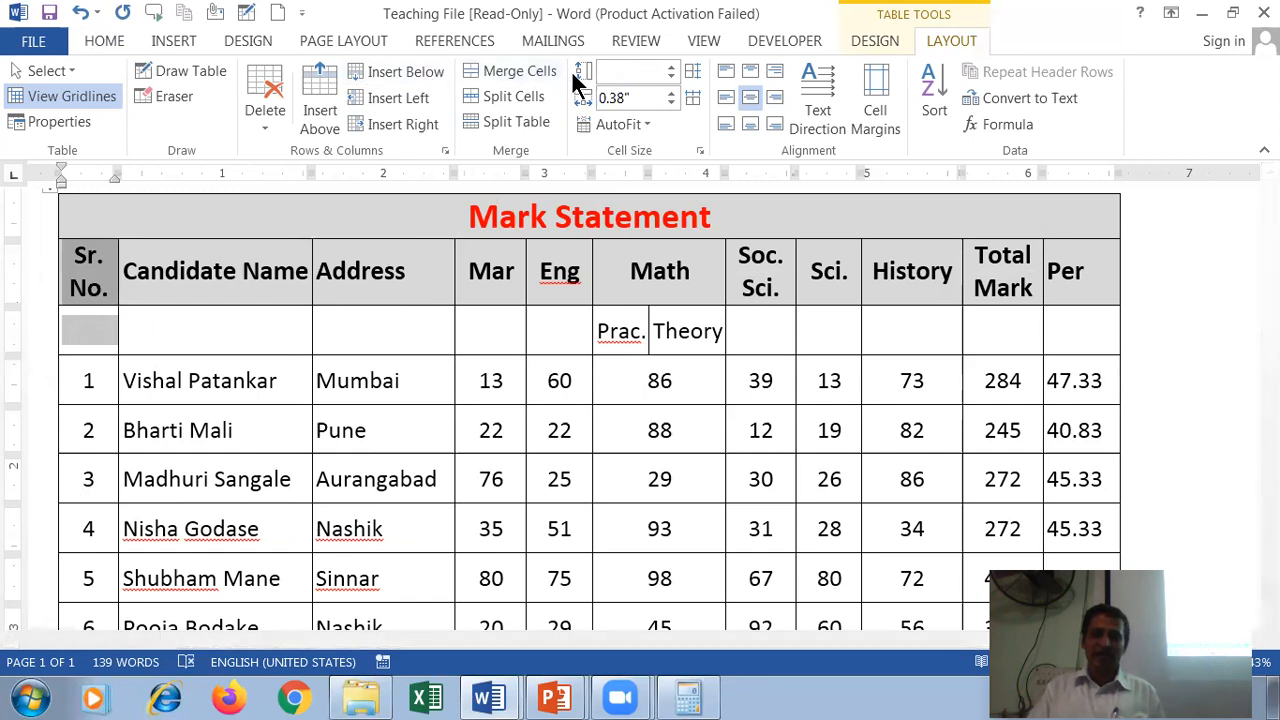
pyautogui.click(533, 70)
pyautogui.moveTo(197, 287); pyautogui.dragTo(206, 323)
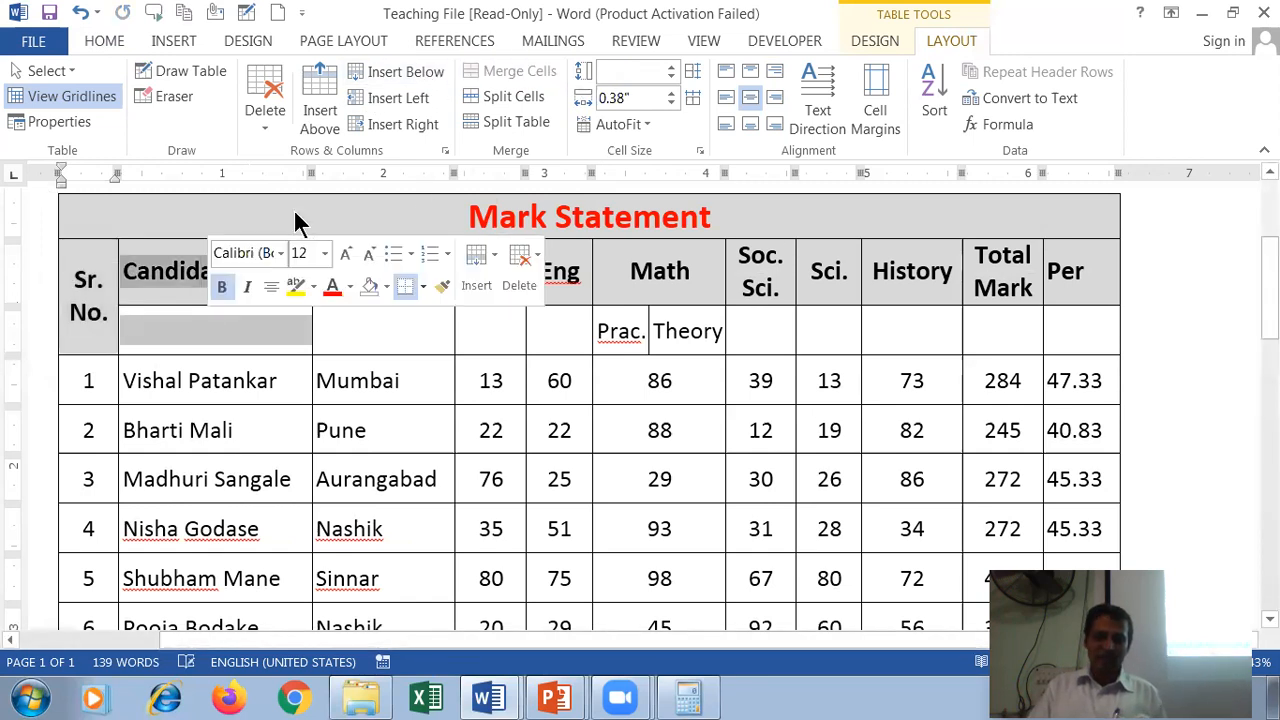
pyautogui.click(533, 70)
pyautogui.moveTo(404, 278); pyautogui.dragTo(405, 330)
pyautogui.click(520, 74)
pyautogui.moveTo(500, 271); pyautogui.dragTo(500, 330)
pyautogui.click(520, 76)
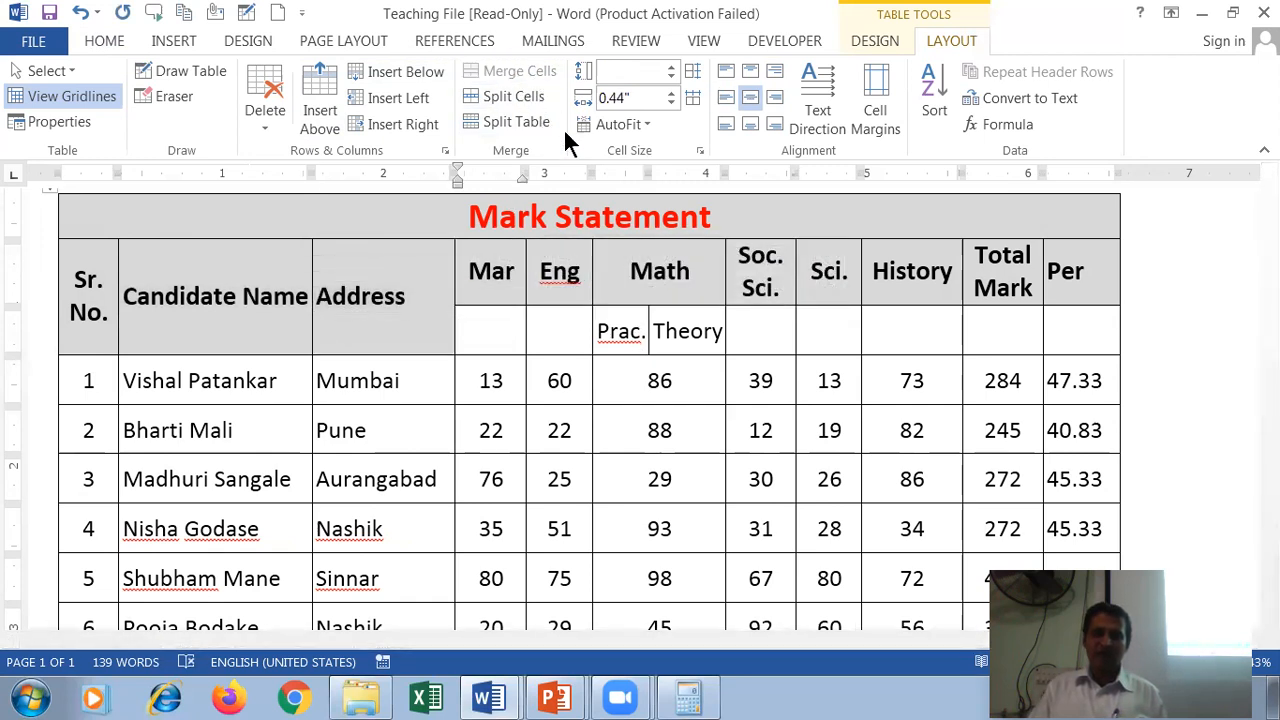
pyautogui.moveTo(545, 271); pyautogui.dragTo(558, 330)
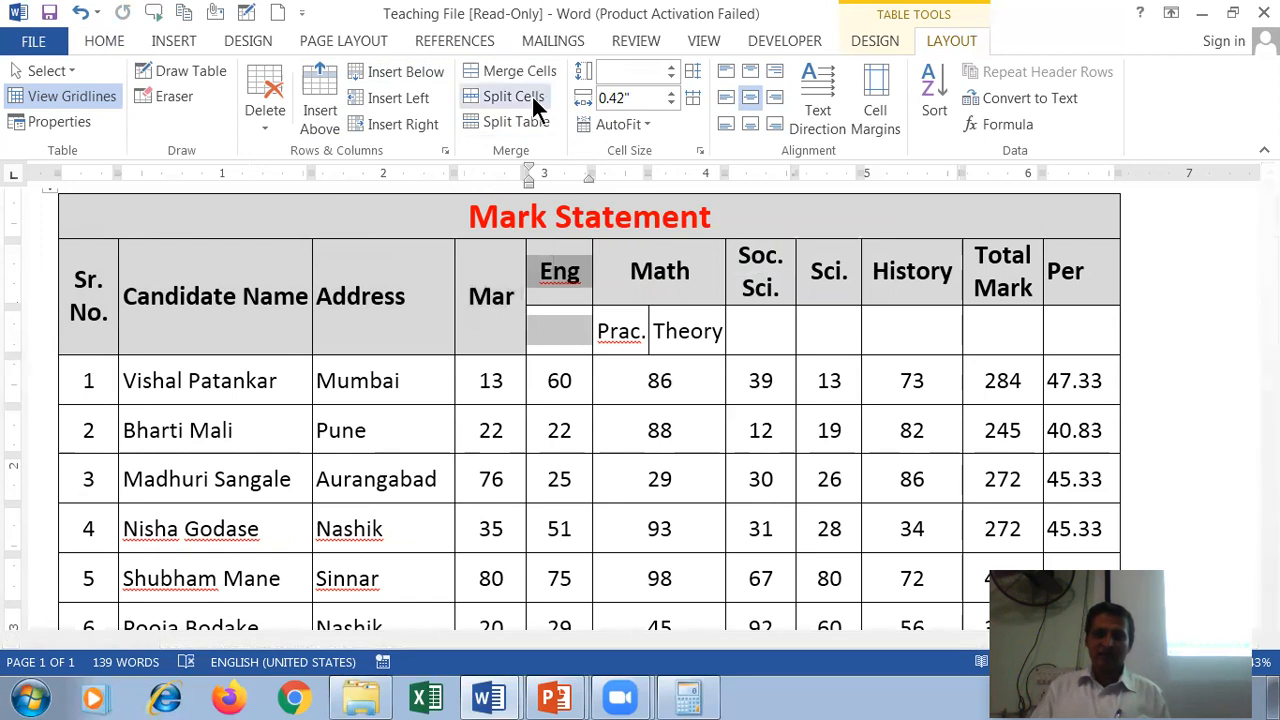
pyautogui.click(514, 74)
# Merge the Soc. Sci., Sci., History, Total Mark and Per headings with the cells below them
pyautogui.moveTo(766, 298); pyautogui.dragTo(765, 330)
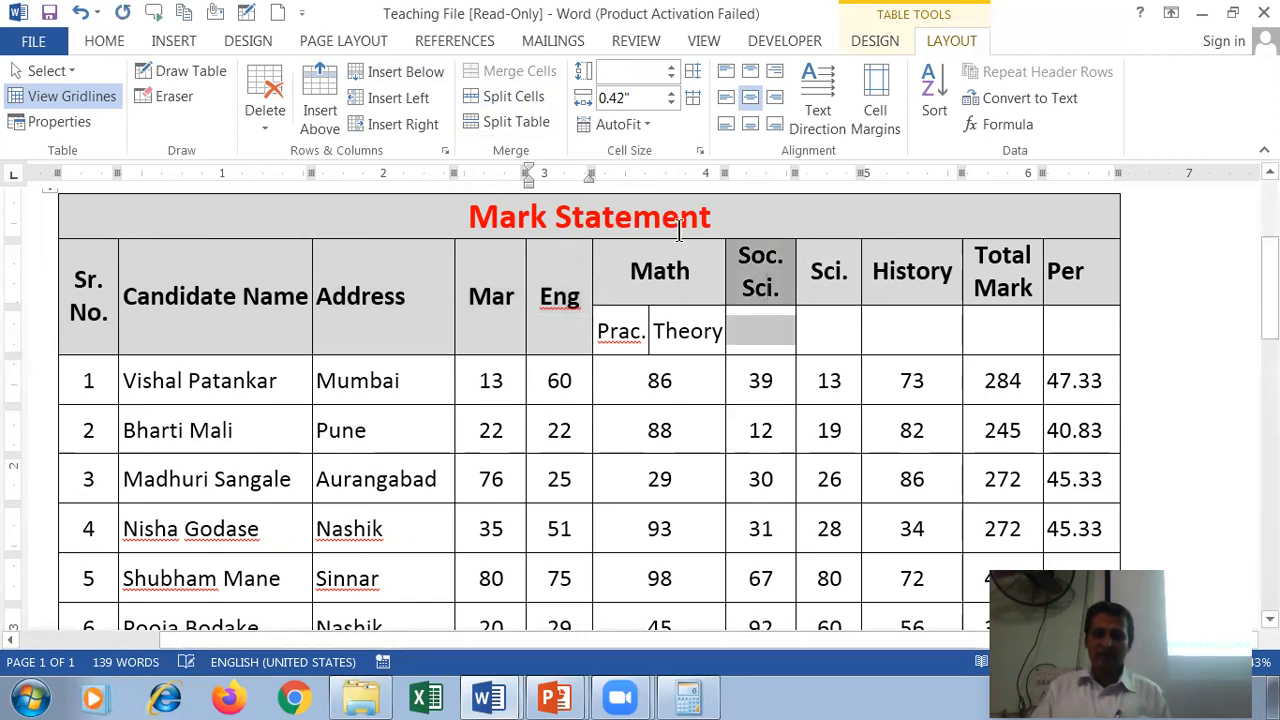
pyautogui.click(514, 74)
pyautogui.moveTo(834, 272); pyautogui.dragTo(815, 316)
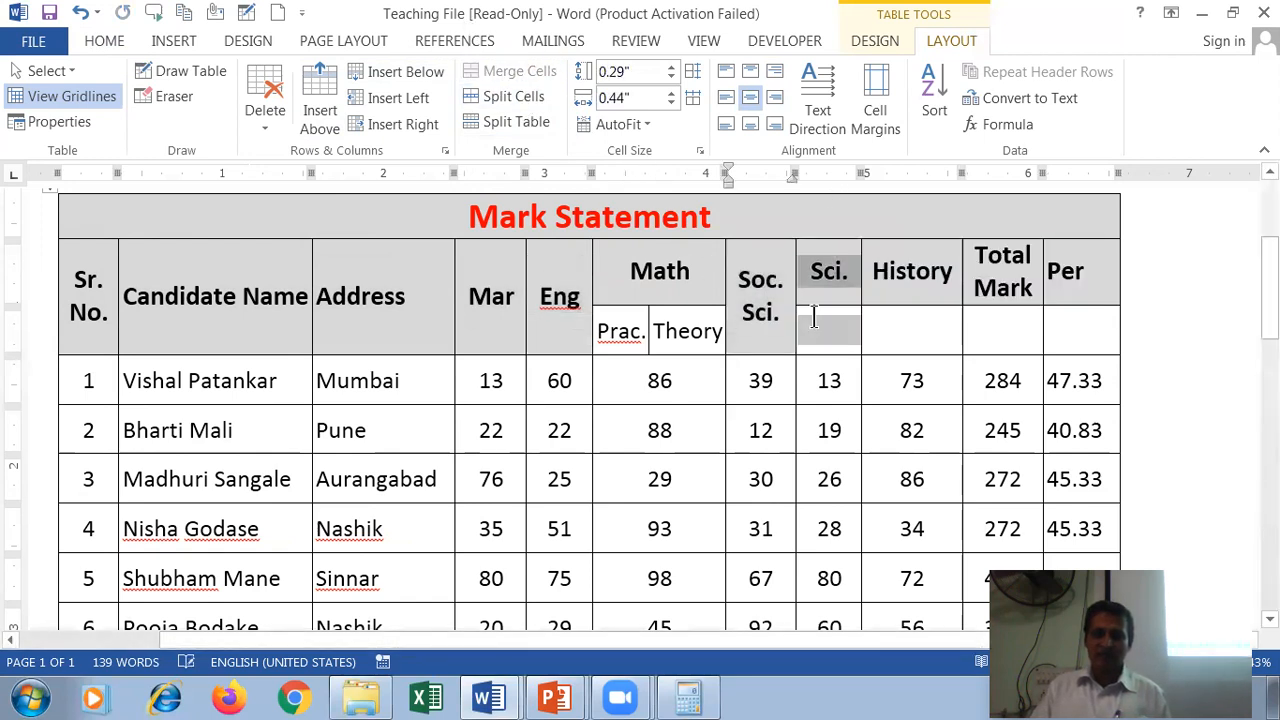
pyautogui.click(514, 74)
pyautogui.moveTo(905, 272); pyautogui.dragTo(901, 305)
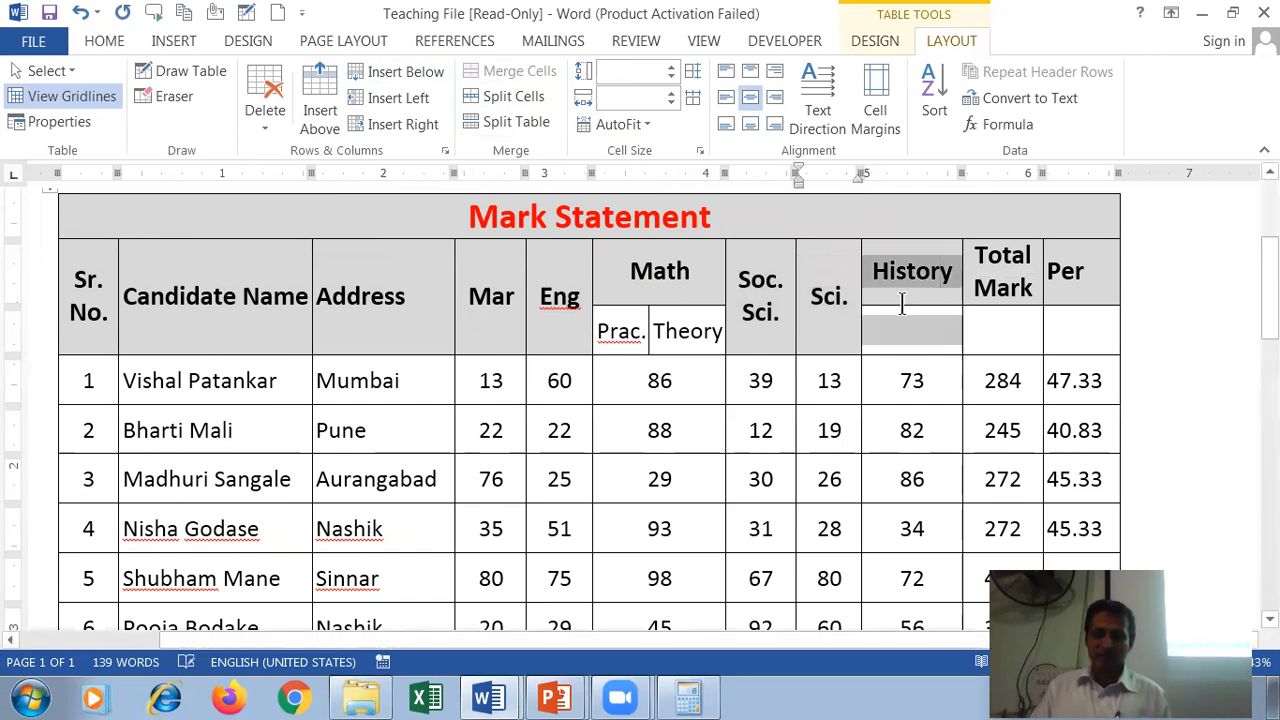
pyautogui.click(514, 74)
pyautogui.moveTo(1010, 262); pyautogui.dragTo(1020, 322)
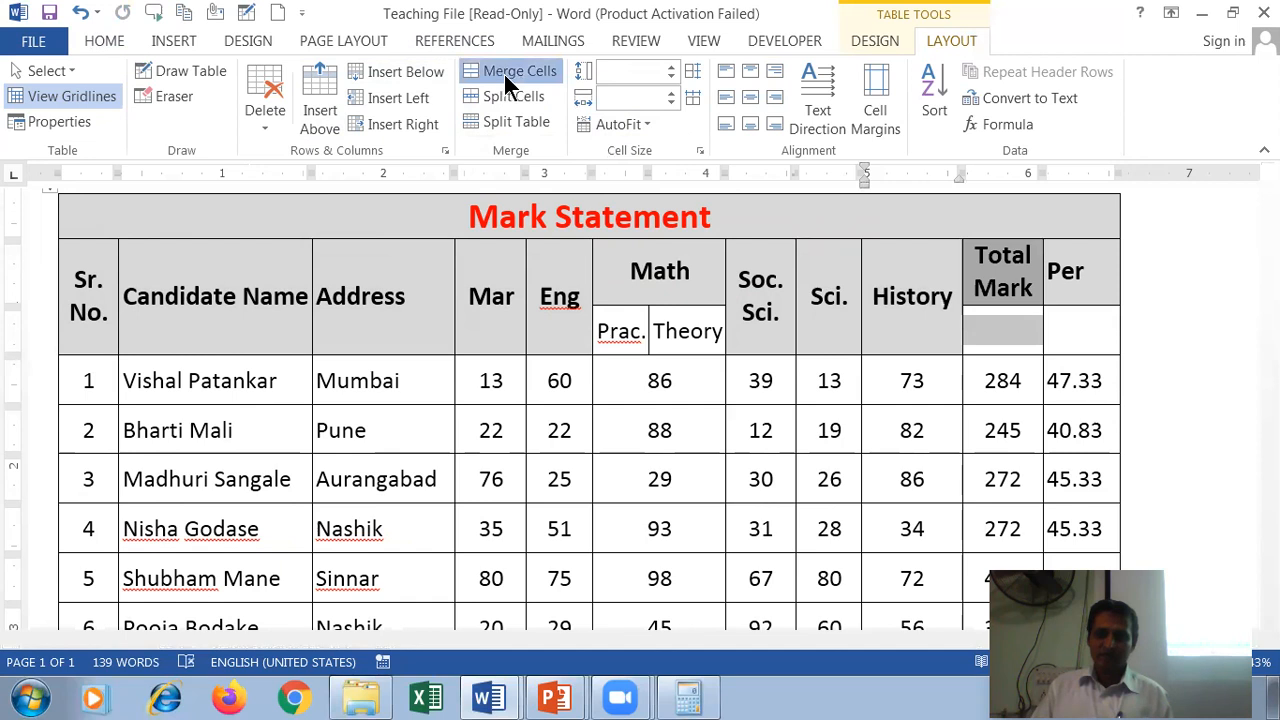
pyautogui.click(503, 71)
pyautogui.moveTo(1063, 251); pyautogui.dragTo(1074, 290)
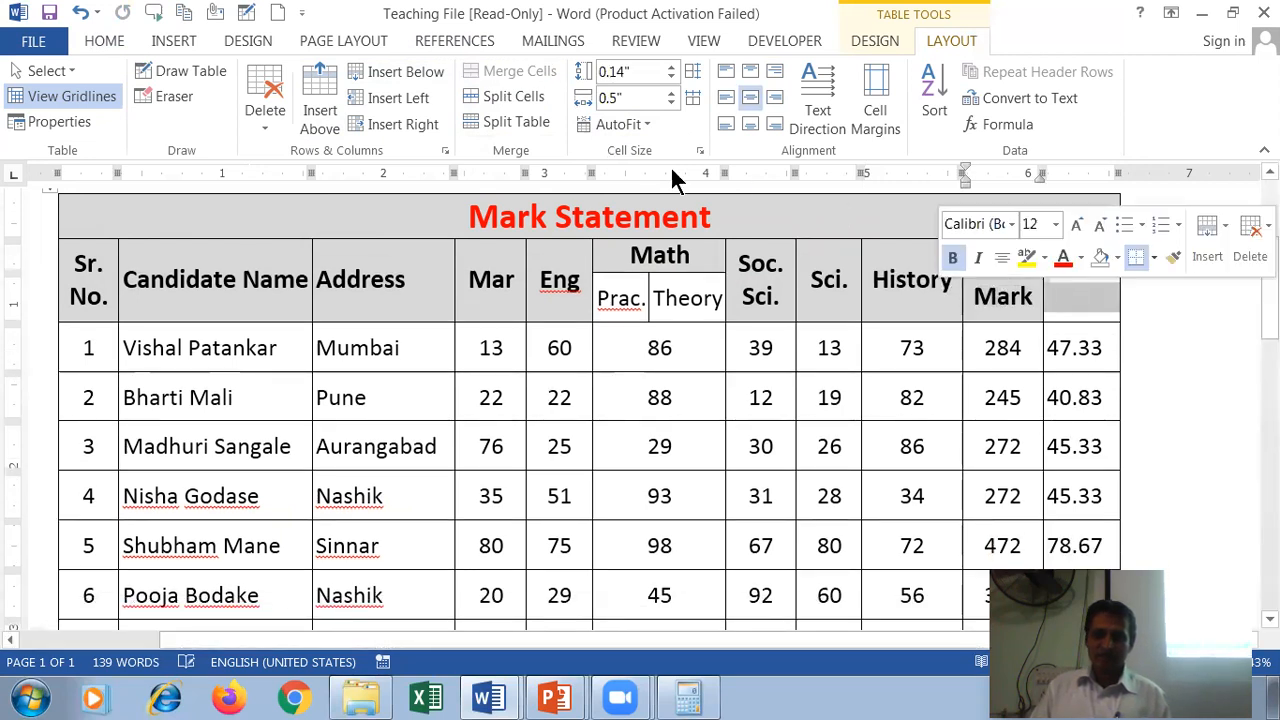
pyautogui.click(535, 73)
pyautogui.click(505, 496)
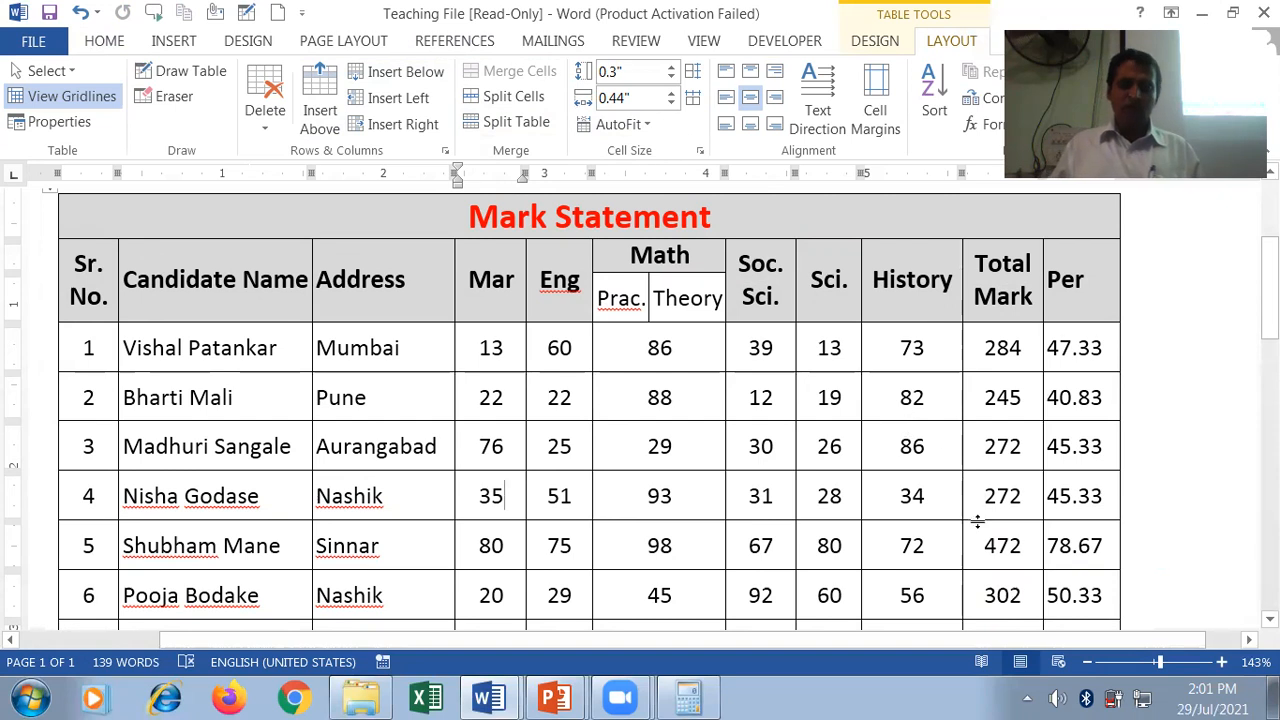
# Undo the heading merges, the Prac./Theory split and the added row with Ctrl+Z
pyautogui.hotkey('ctrl', 'z')
pyautogui.hotkey('ctrl', 'z')
pyautogui.hotkey('ctrl', 'z')
pyautogui.hotkey('ctrl', 'z')
pyautogui.hotkey('ctrl', 'z')
pyautogui.hotkey('ctrl', 'z')
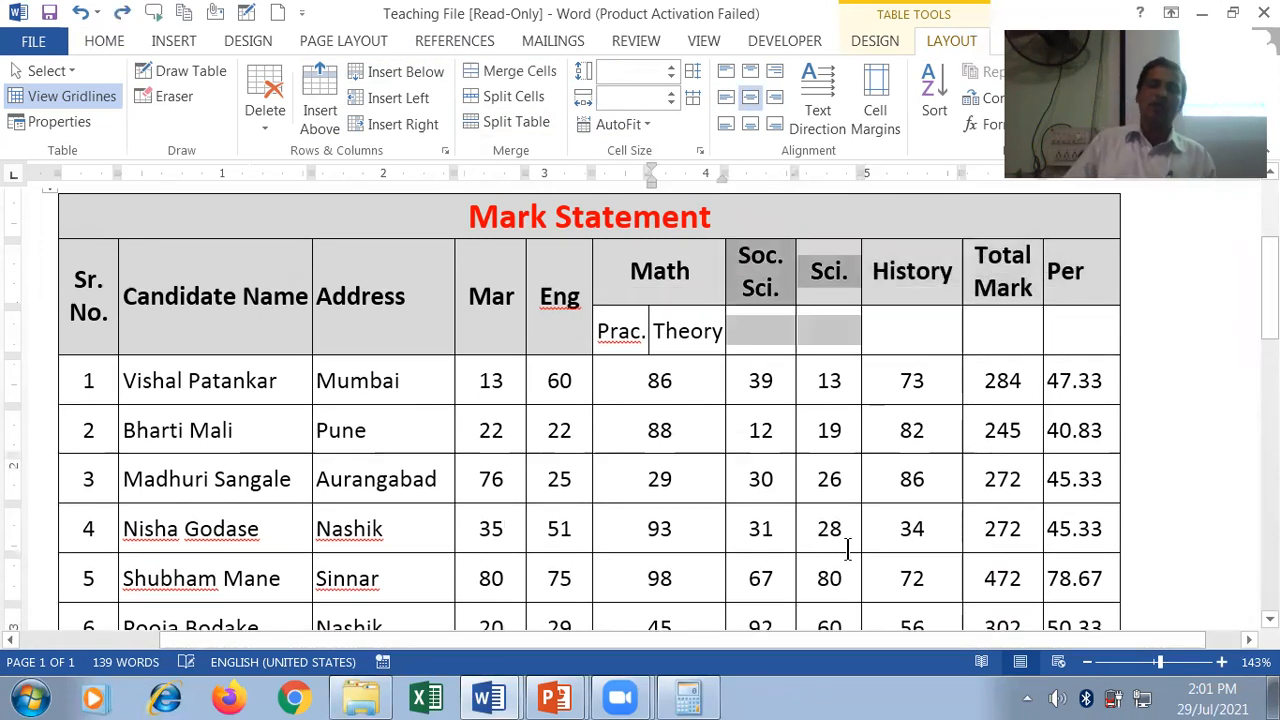
pyautogui.hotkey('ctrl', 'z')
pyautogui.hotkey('ctrl', 'z')
pyautogui.hotkey('ctrl', 'z')
pyautogui.hotkey('ctrl', 'z')
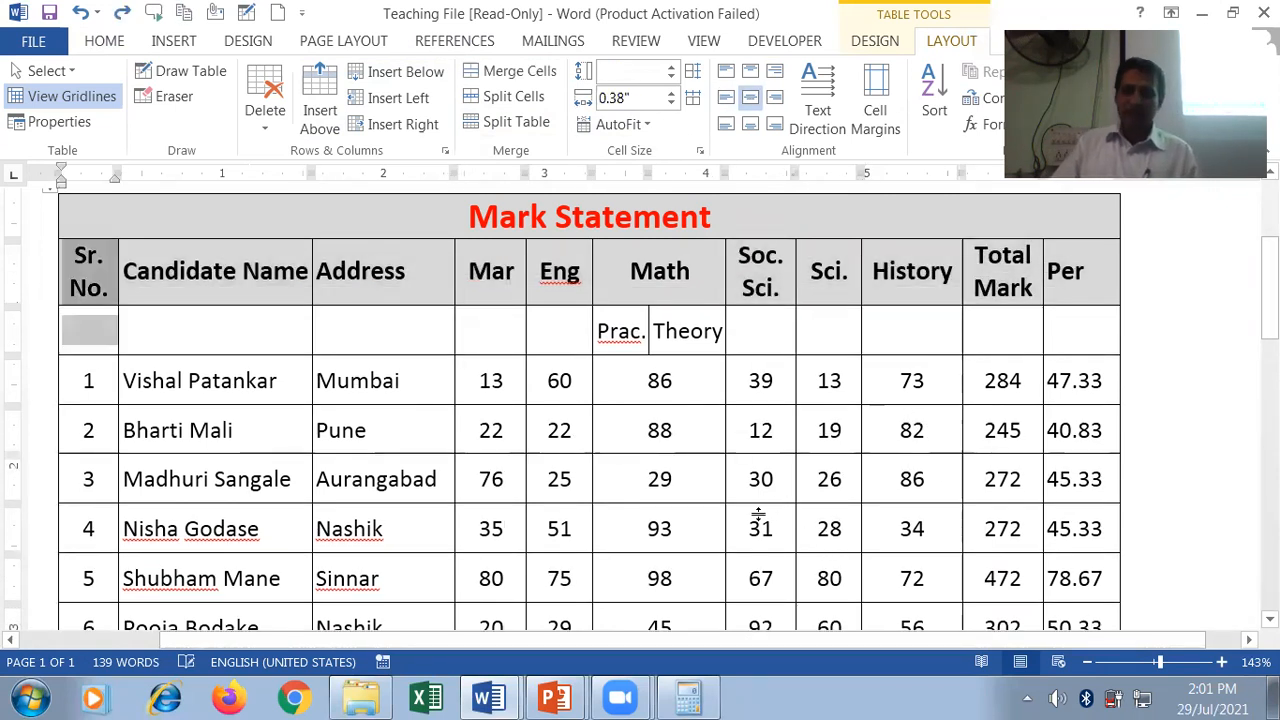
pyautogui.hotkey('ctrl', 'z')
pyautogui.hotkey('ctrl', 'z')
pyautogui.hotkey('ctrl', 'z')
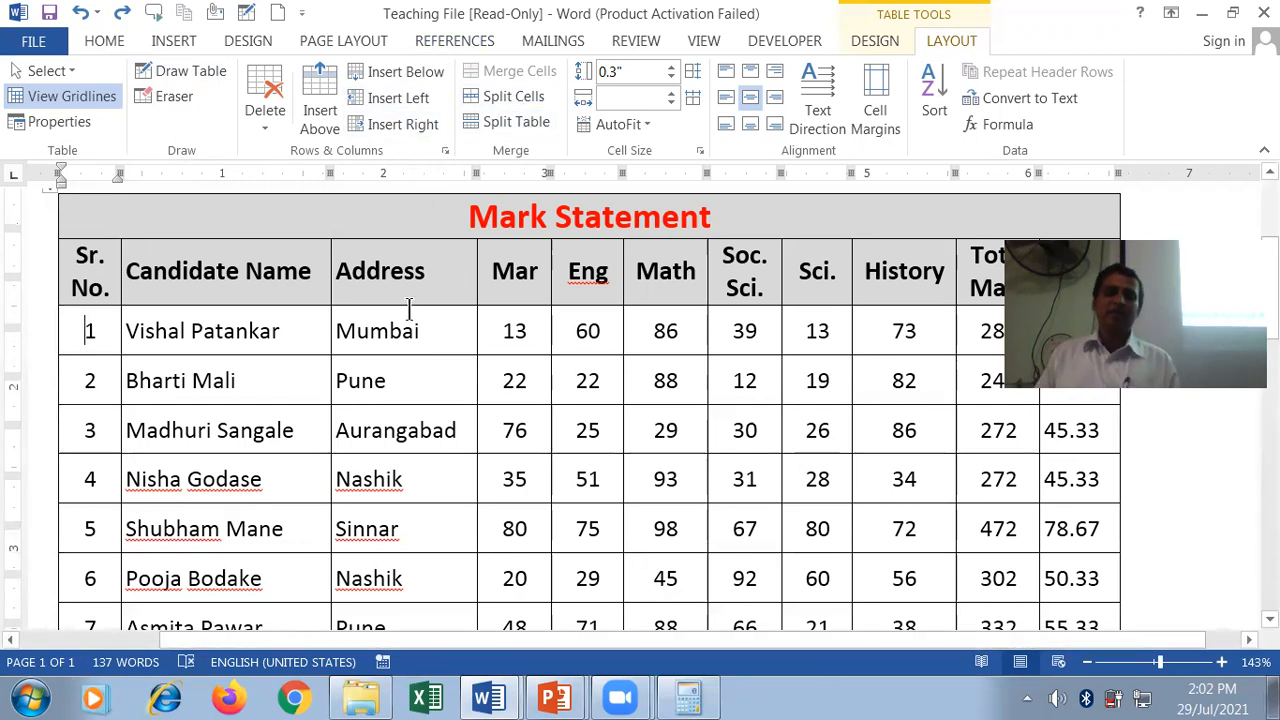
pyautogui.scroll(-3, 409, 309)
# Split the table above row 5, then undo it so the table is whole again
pyautogui.click(213, 378)
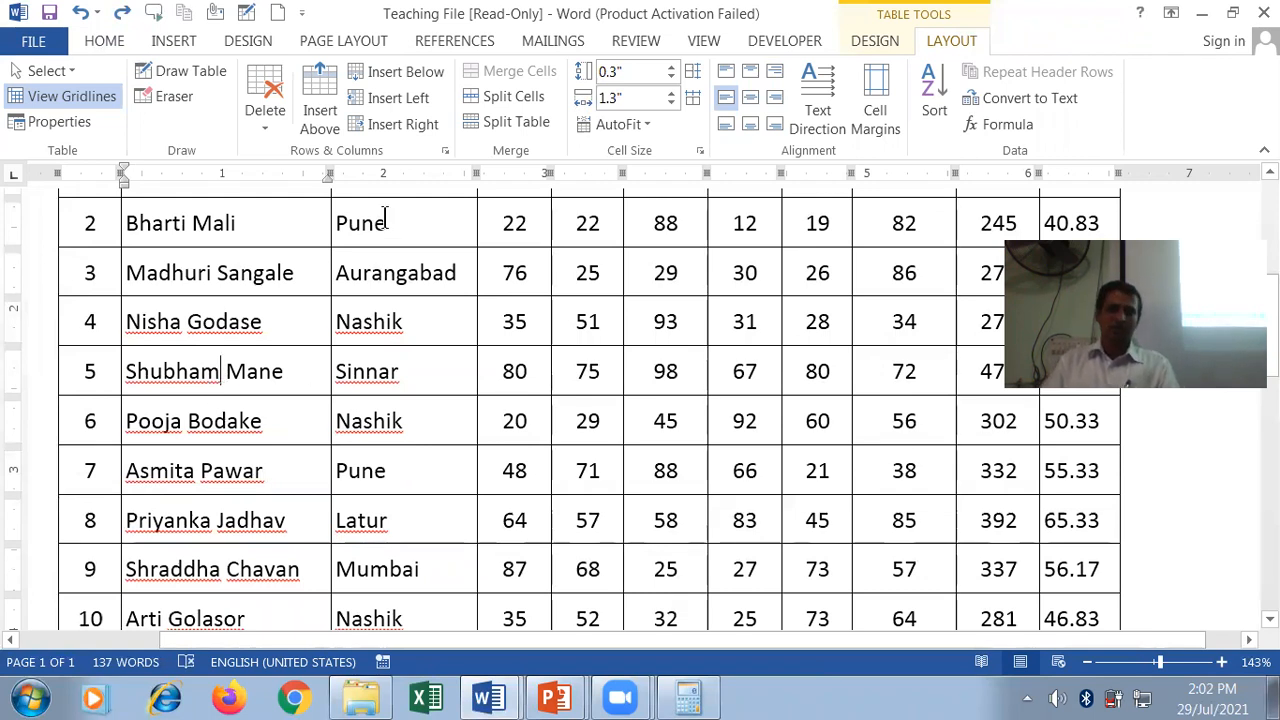
pyautogui.click(507, 121)
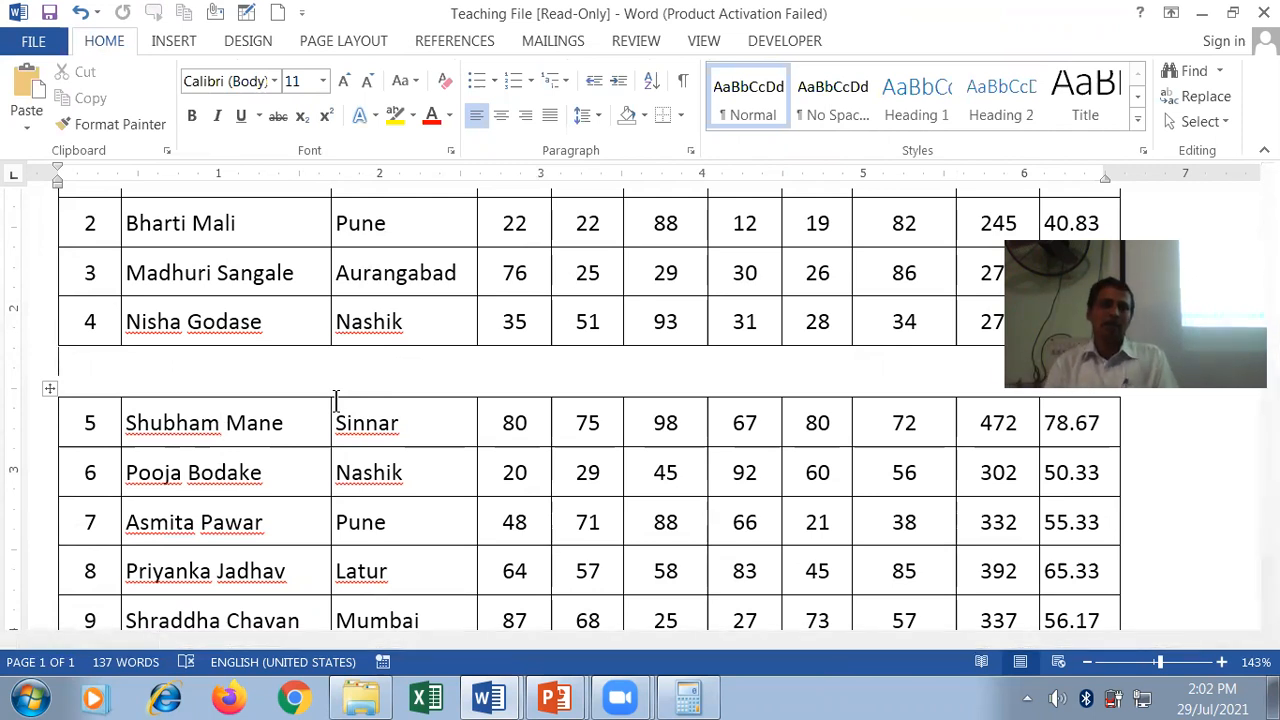
pyautogui.hotkey('ctrl', 'z')
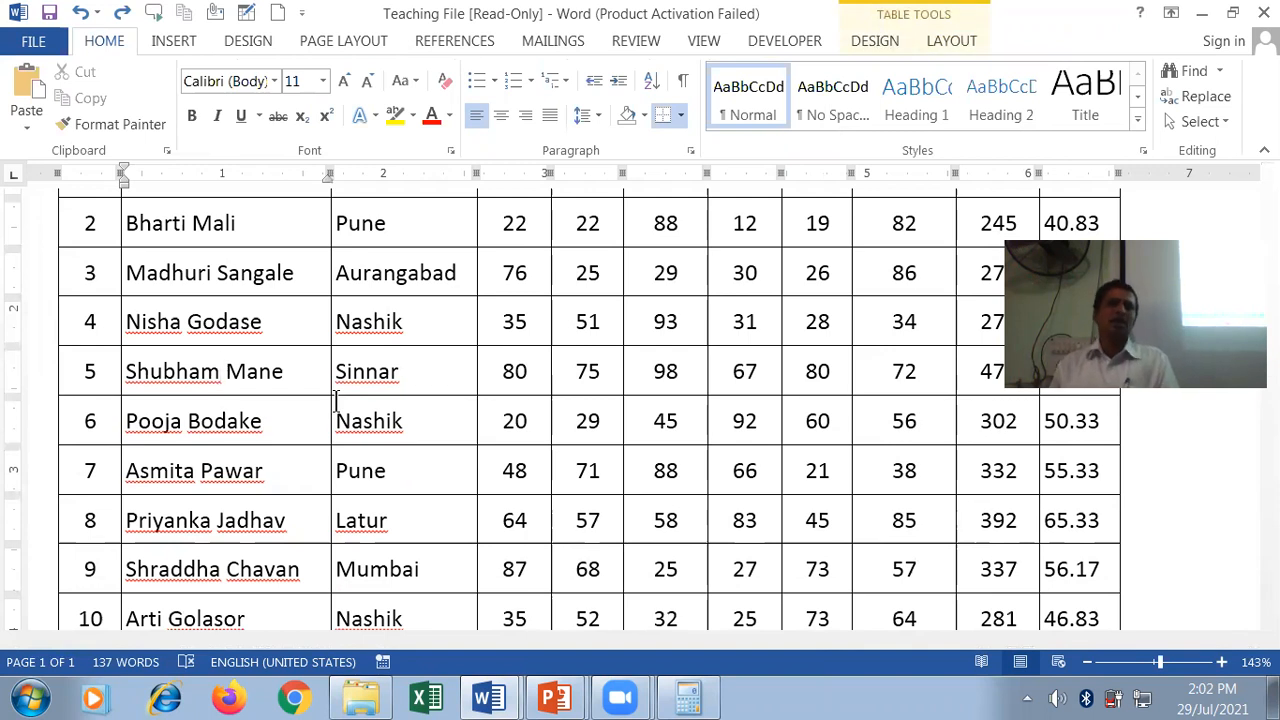
pyautogui.scroll(4, 338, 400)
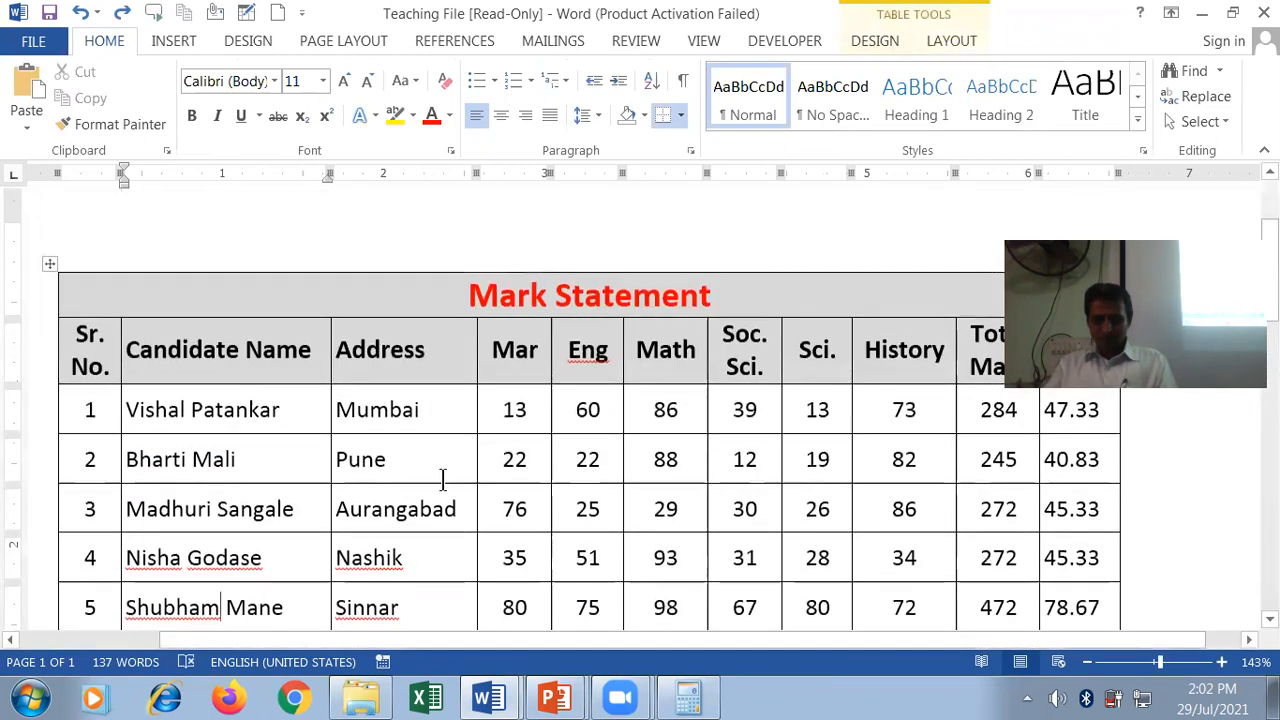
pyautogui.scroll(2, 477, 412)
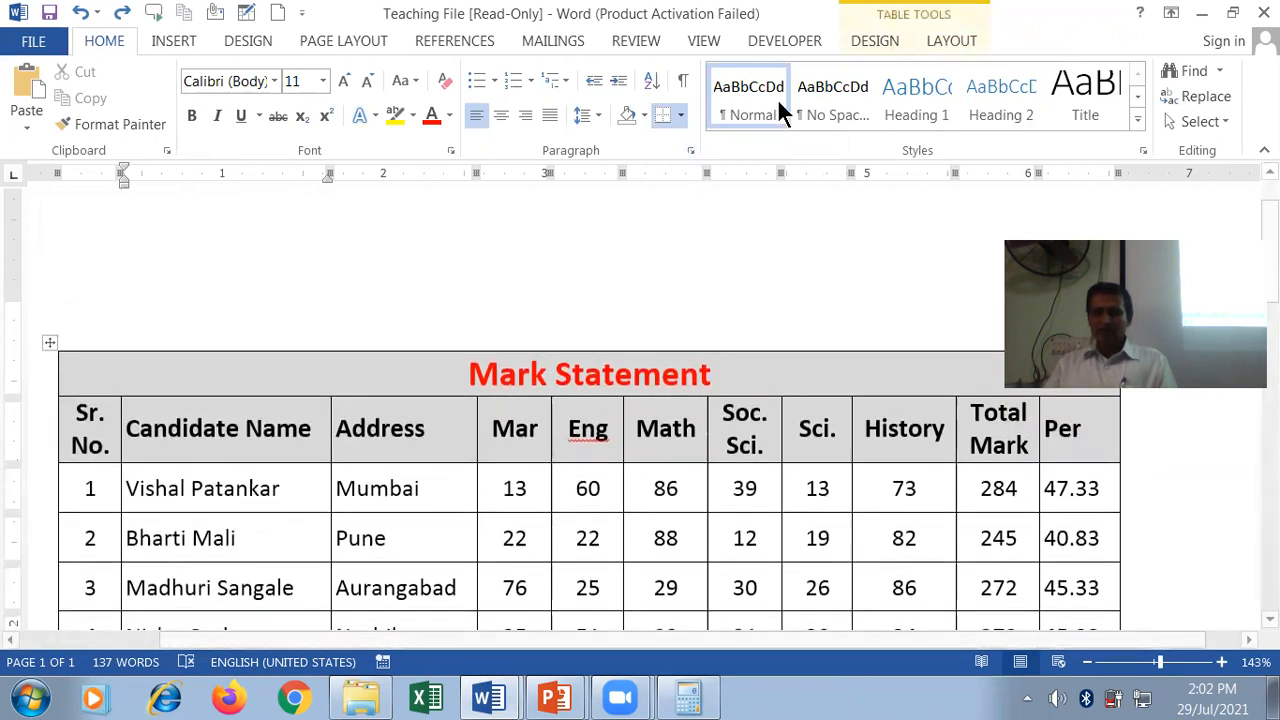
# Select the title and column-header rows and turn on Repeat Header Rows
pyautogui.click(946, 40)
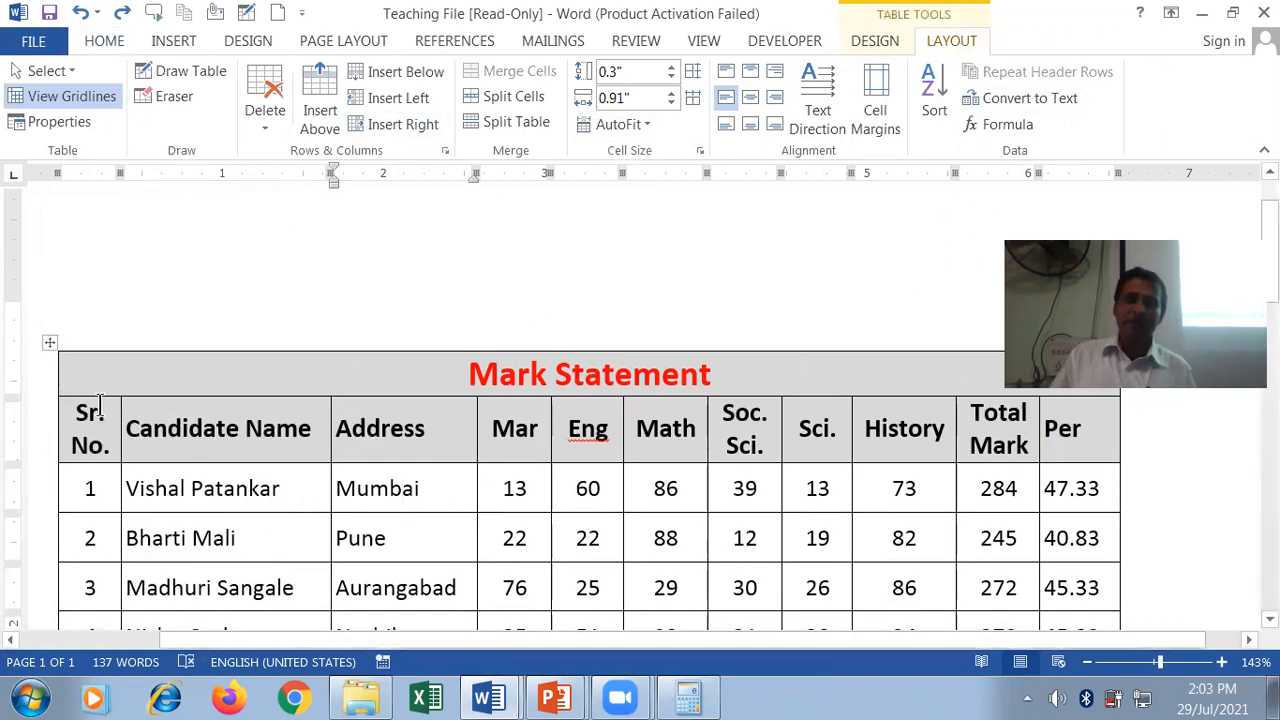
pyautogui.click(39, 437)
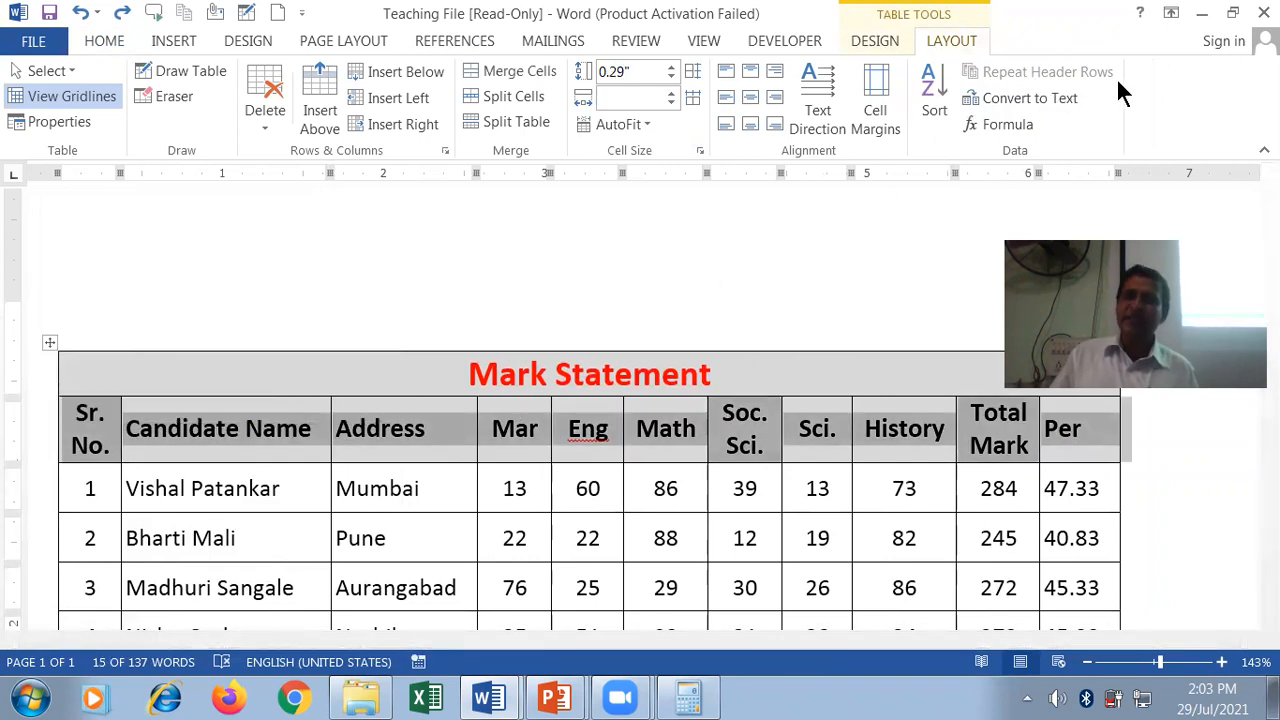
pyautogui.click(32, 376)
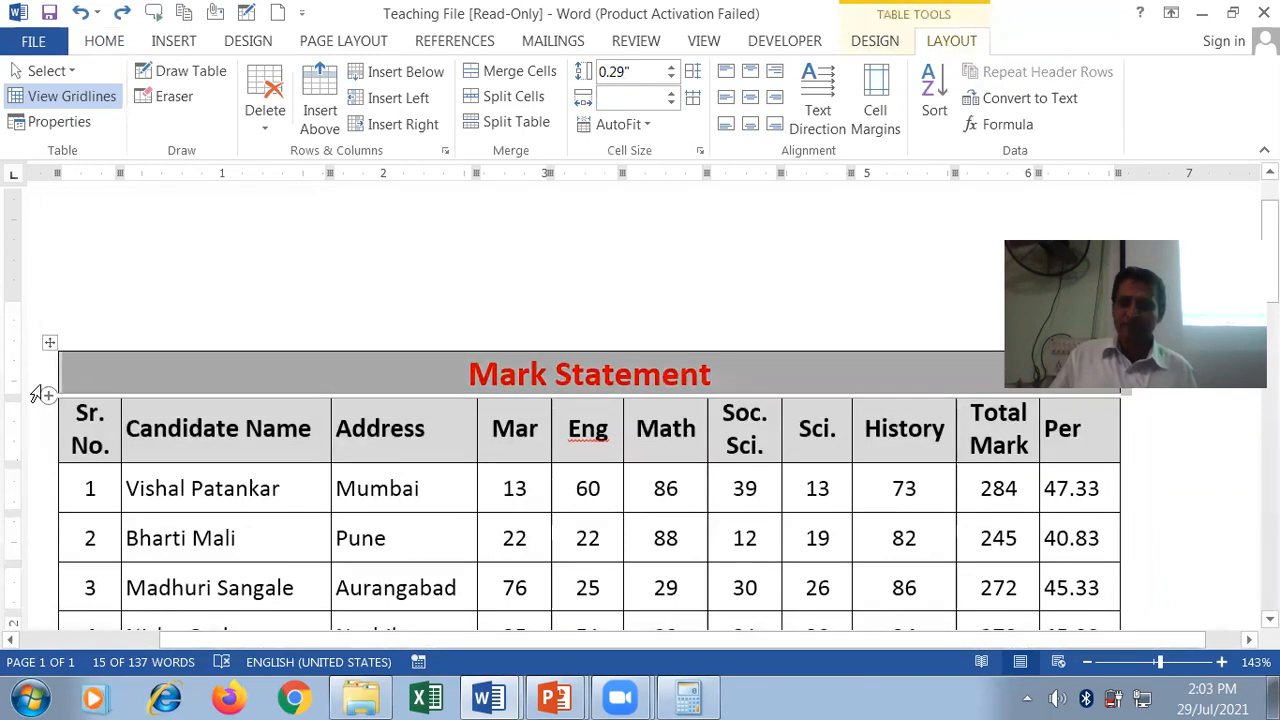
pyautogui.moveTo(36, 394); pyautogui.dragTo(40, 417)
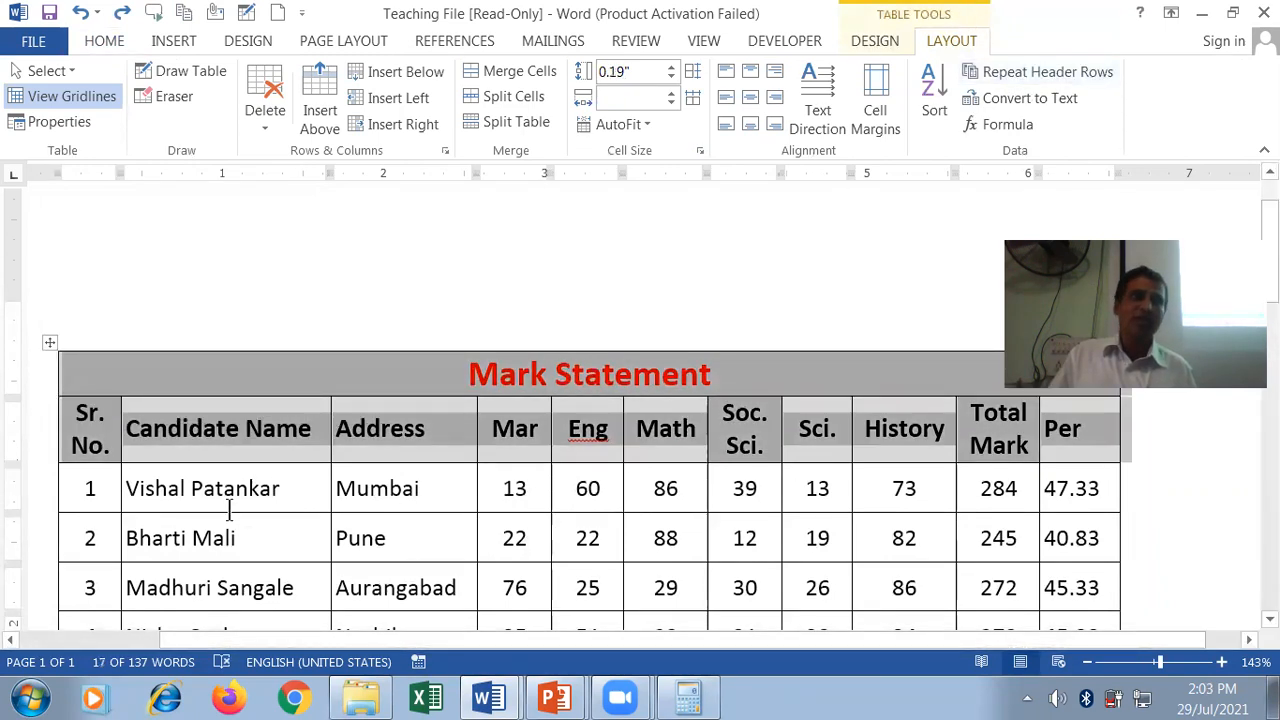
pyautogui.click(176, 518)
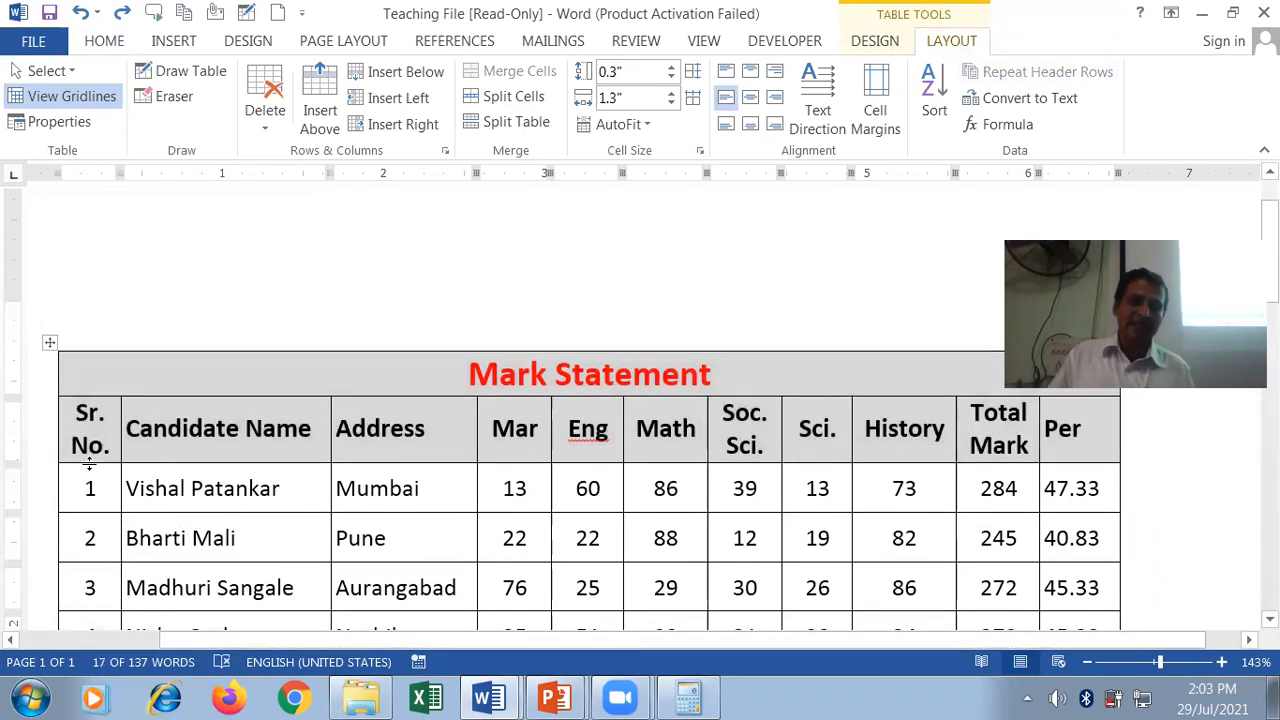
pyautogui.click(35, 441)
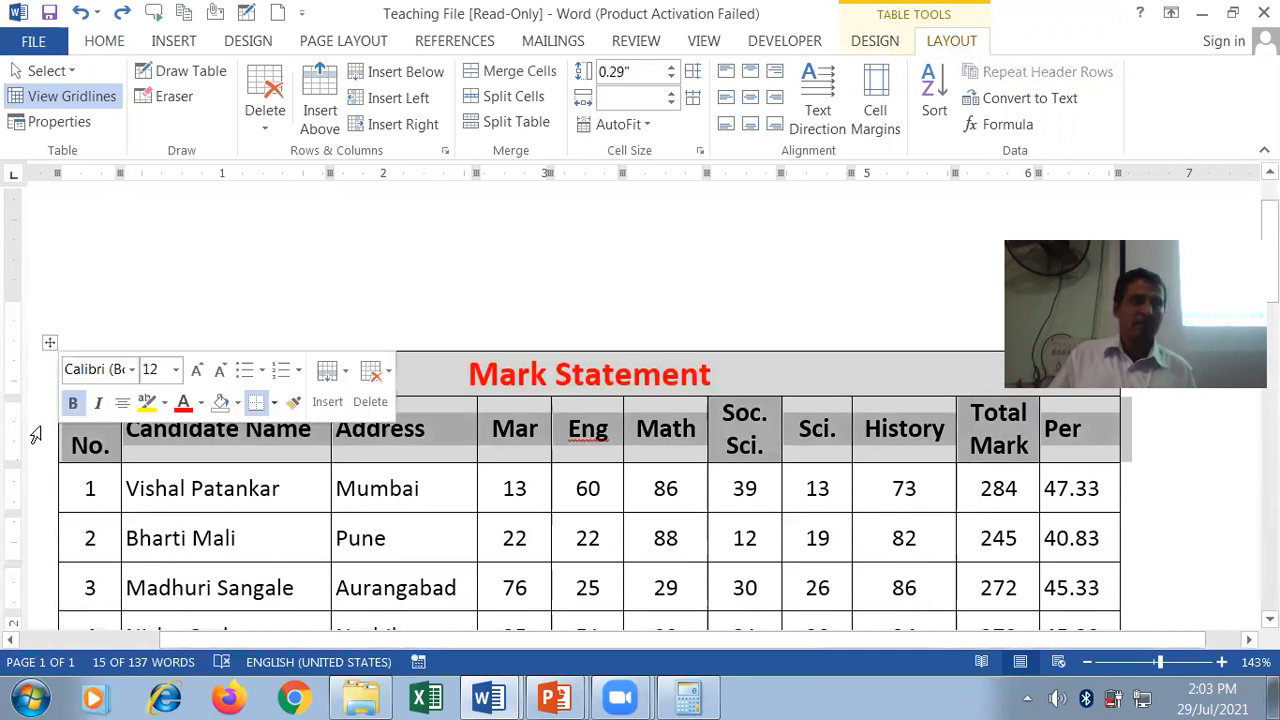
pyautogui.click(168, 430)
pyautogui.moveTo(40, 367); pyautogui.dragTo(40, 430)
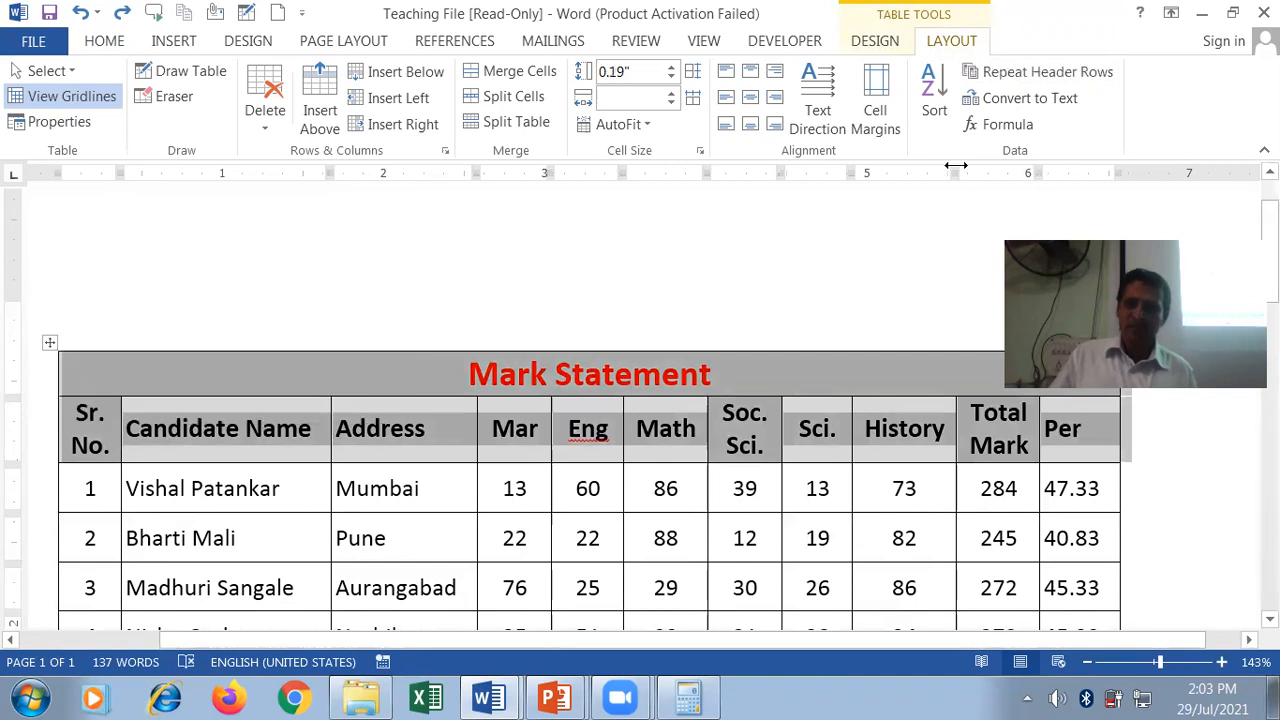
pyautogui.click(1060, 78)
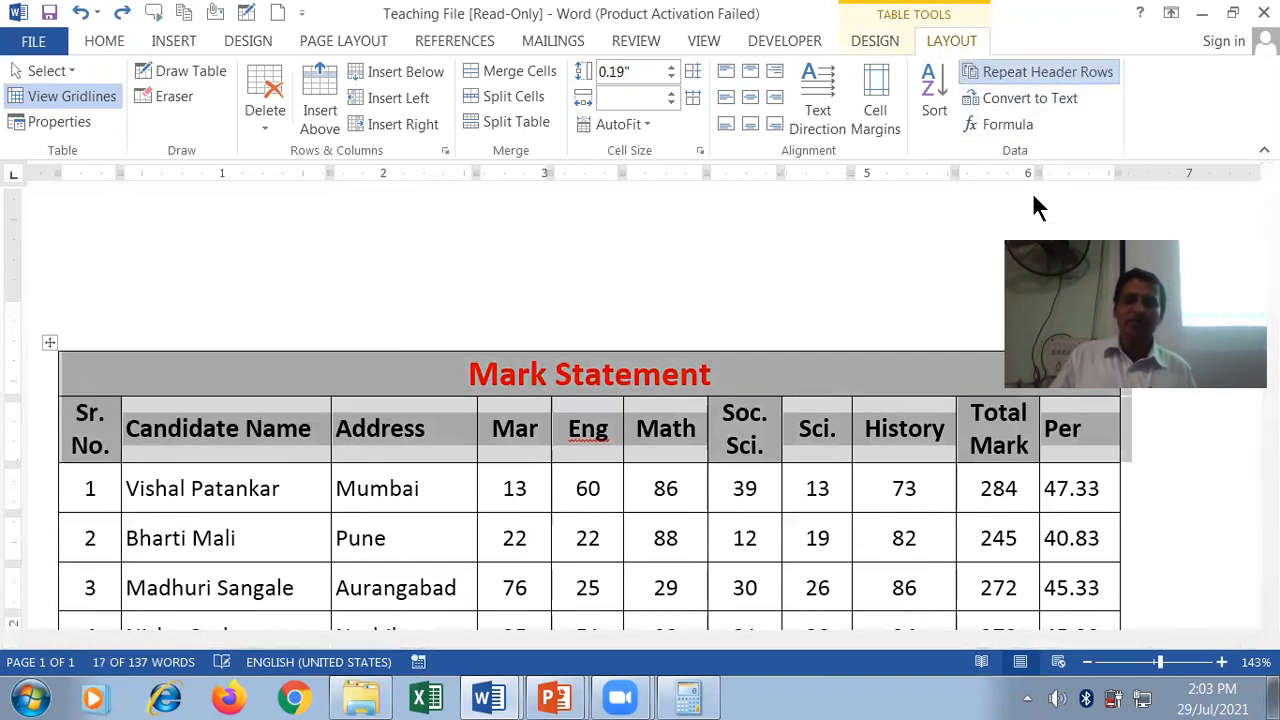
# Review the table and place the cursor in the last cell, 46.83
pyautogui.click(706, 585)
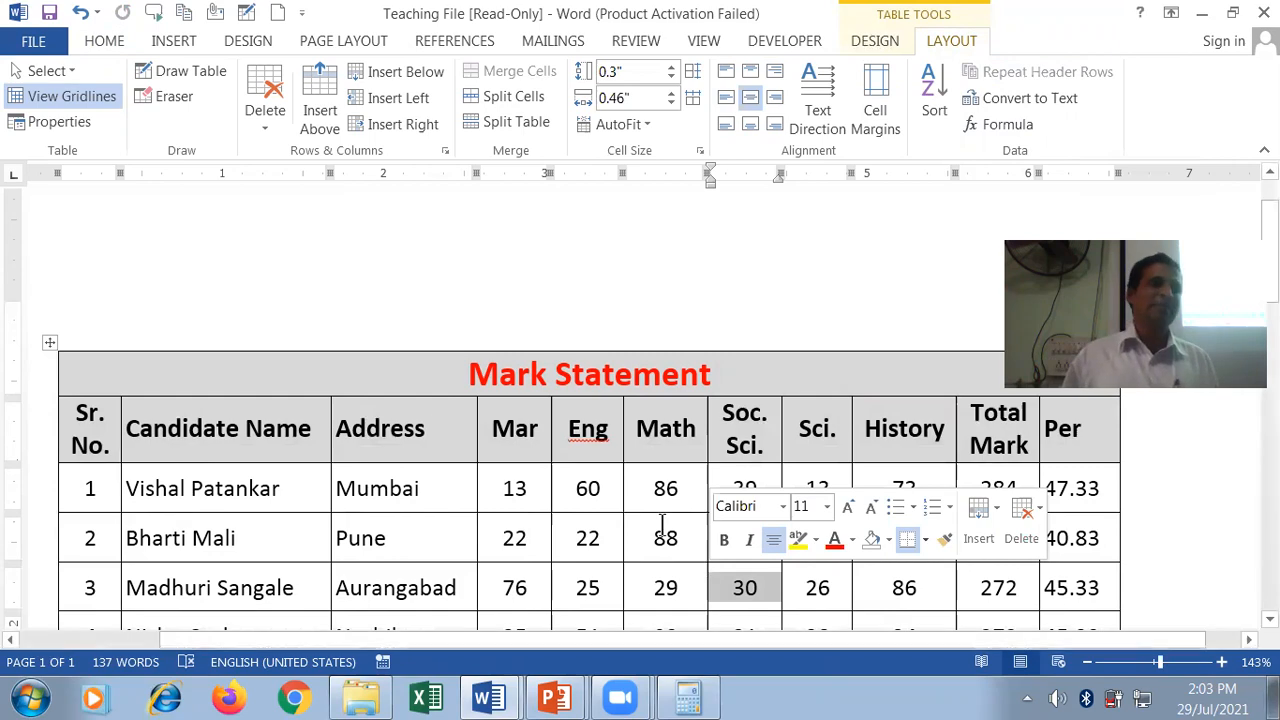
pyautogui.scroll(-5, 740, 500)
pyautogui.scroll(-2, 767, 484)
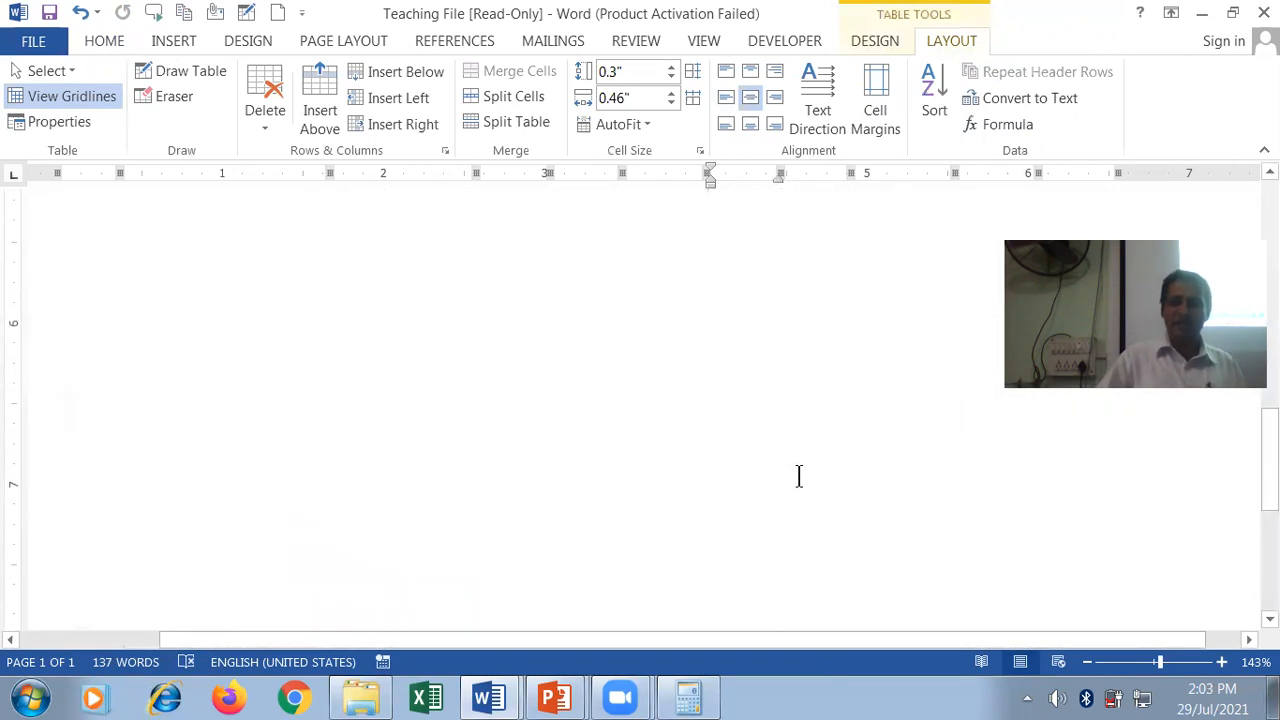
pyautogui.scroll(3, 1053, 427)
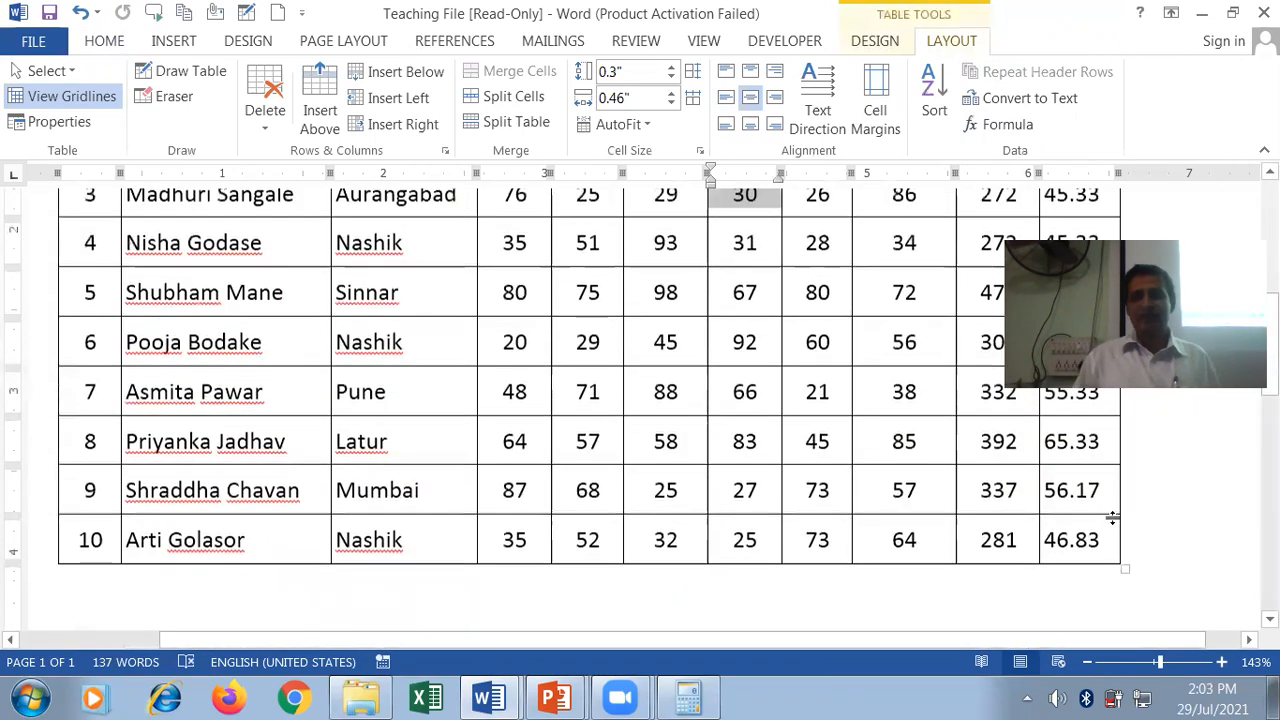
pyautogui.click(1093, 540)
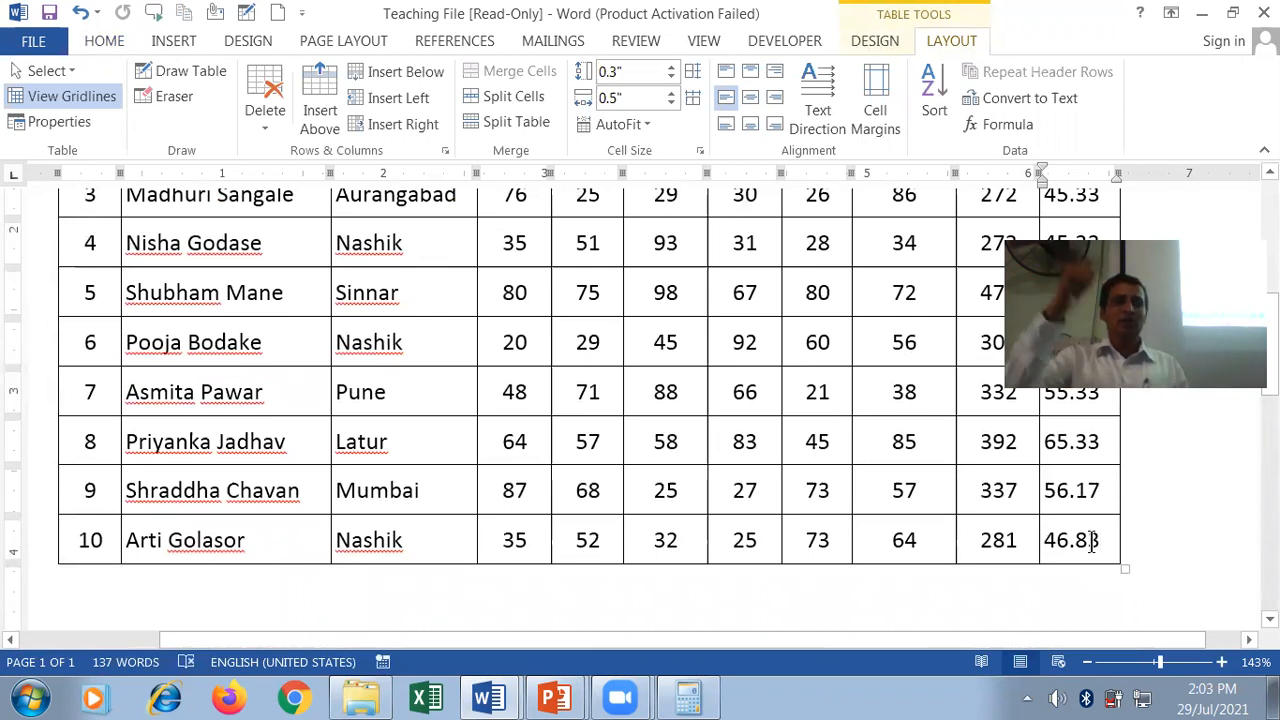
# Add five empty rows below row 10 so the table flows onto page 2
pyautogui.press('Tab')
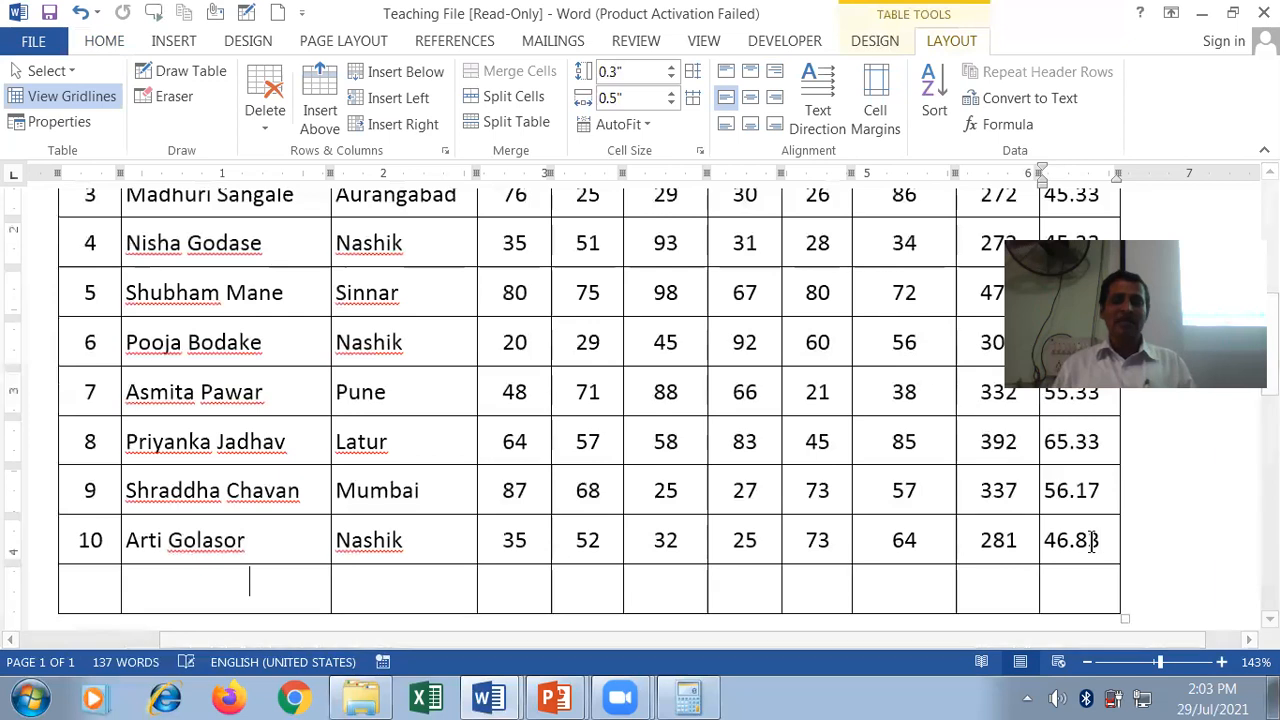
pyautogui.press('Tab')
pyautogui.press('Tab')
pyautogui.press('Tab')
pyautogui.press('Tab')
pyautogui.press('Tab')
pyautogui.press('Tab')
pyautogui.press('Tab')
pyautogui.press('Tab')
pyautogui.press('Tab')
pyautogui.press('Tab')
pyautogui.press('Tab')
pyautogui.press('Tab')
pyautogui.press('Tab')
pyautogui.press('Tab')
pyautogui.press('Tab')
pyautogui.press('Tab')
pyautogui.press('Tab')
pyautogui.press('Tab')
pyautogui.press('Tab')
pyautogui.press('Tab')
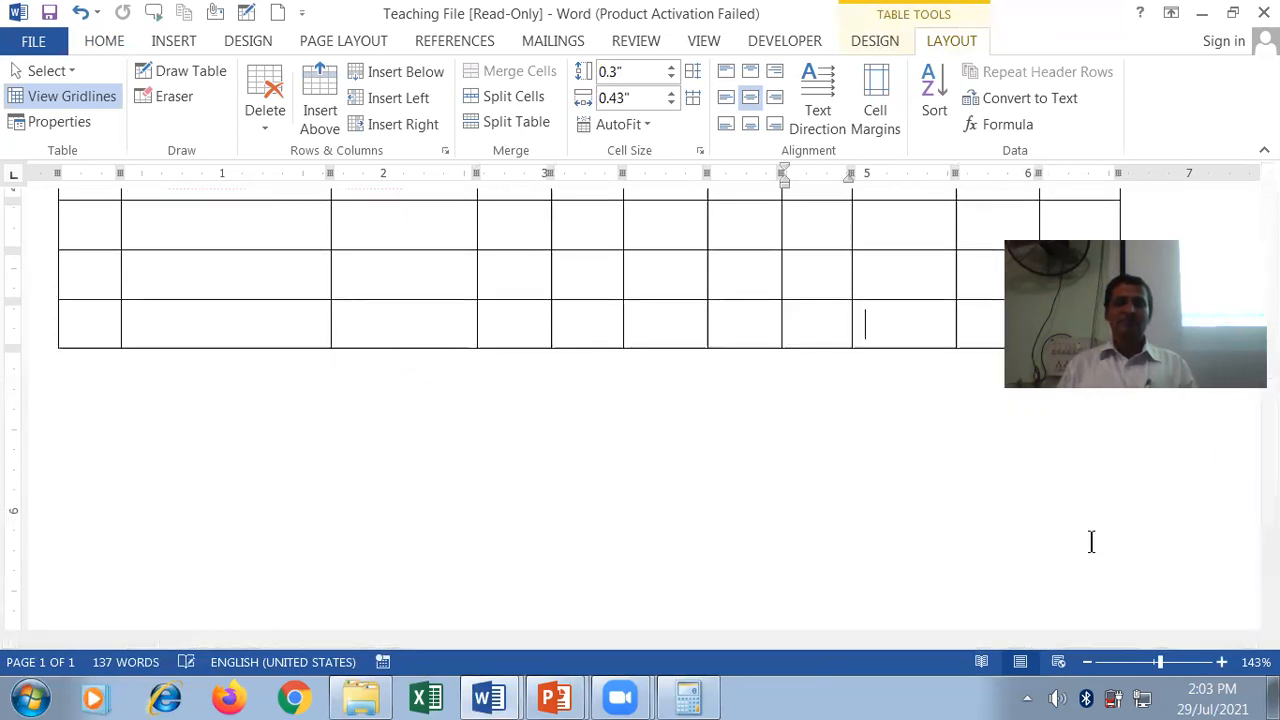
pyautogui.press('Tab')
pyautogui.press('Tab')
pyautogui.press('Tab')
pyautogui.press('Tab')
pyautogui.press('Tab')
pyautogui.press('Tab')
pyautogui.press('Tab')
pyautogui.press('Tab')
pyautogui.press('Tab')
pyautogui.press('Tab')
pyautogui.press('Tab')
pyautogui.press('Tab')
pyautogui.press('Tab')
pyautogui.press('Tab')
pyautogui.press('Tab')
pyautogui.press('Tab')
pyautogui.press('Tab')
pyautogui.press('Tab')
pyautogui.press('Tab')
pyautogui.press('Tab')
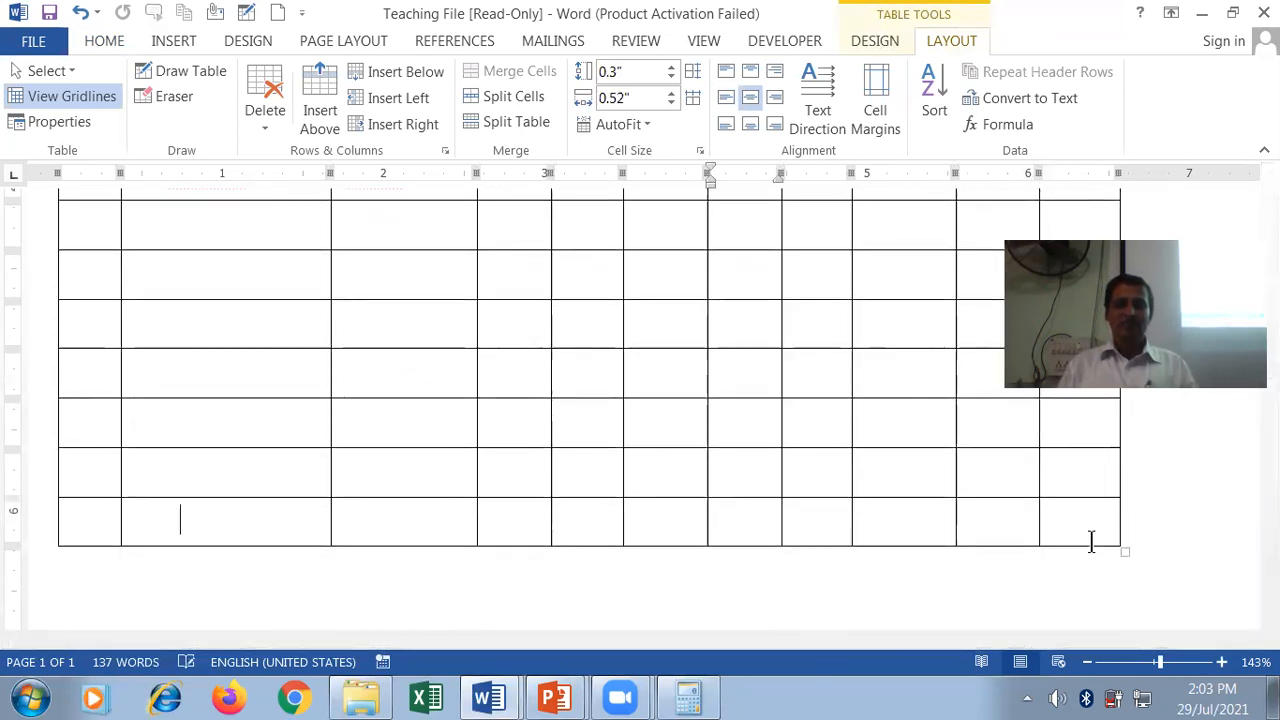
pyautogui.press('Tab')
pyautogui.press('Tab')
pyautogui.press('Tab')
pyautogui.press('Tab')
pyautogui.press('Tab')
pyautogui.press('Tab')
pyautogui.press('Tab')
pyautogui.press('Tab')
pyautogui.press('Tab')
pyautogui.press('Tab')
pyautogui.press('Tab')
pyautogui.press('Tab')
pyautogui.press('Tab')
pyautogui.press('Tab')
pyautogui.press('Tab')
pyautogui.press('Tab')
pyautogui.press('Tab')
pyautogui.press('Tab')
pyautogui.press('Tab')
pyautogui.press('Tab')
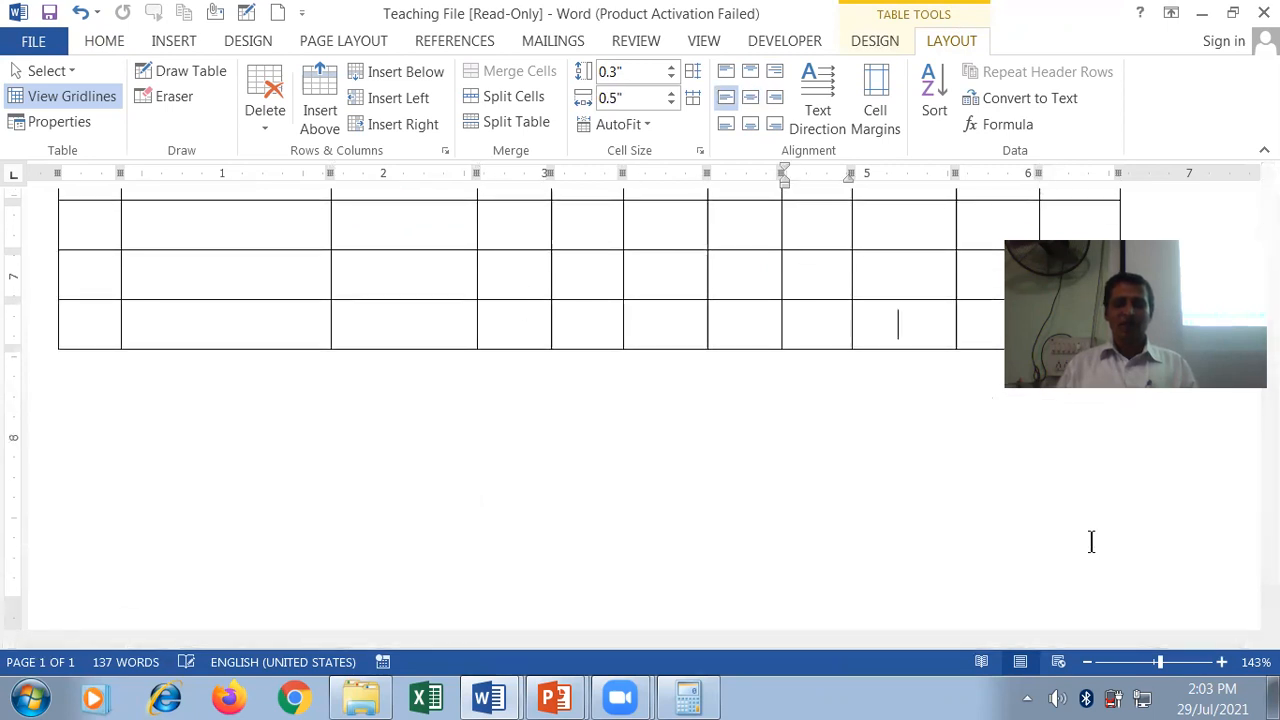
pyautogui.press('Tab')
pyautogui.press('Tab')
pyautogui.press('Tab')
pyautogui.press('Tab')
pyautogui.press('Tab')
pyautogui.press('Tab')
pyautogui.press('Tab')
pyautogui.press('Tab')
pyautogui.press('Tab')
pyautogui.press('Tab')
pyautogui.press('Tab')
pyautogui.press('Tab')
pyautogui.press('Tab')
pyautogui.press('Tab')
pyautogui.press('Tab')
pyautogui.press('Tab')
pyautogui.press('Tab')
pyautogui.press('Tab')
pyautogui.press('Tab')
pyautogui.press('Tab')
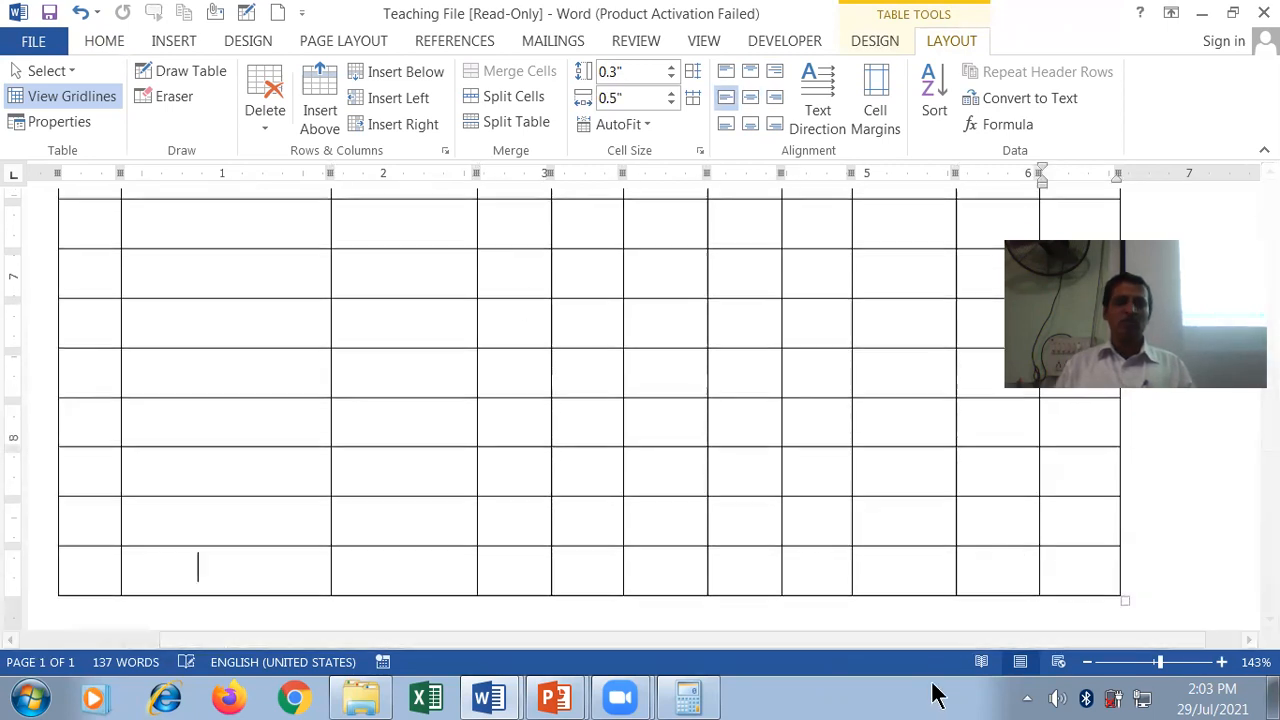
pyautogui.scroll(15, 715, 615)
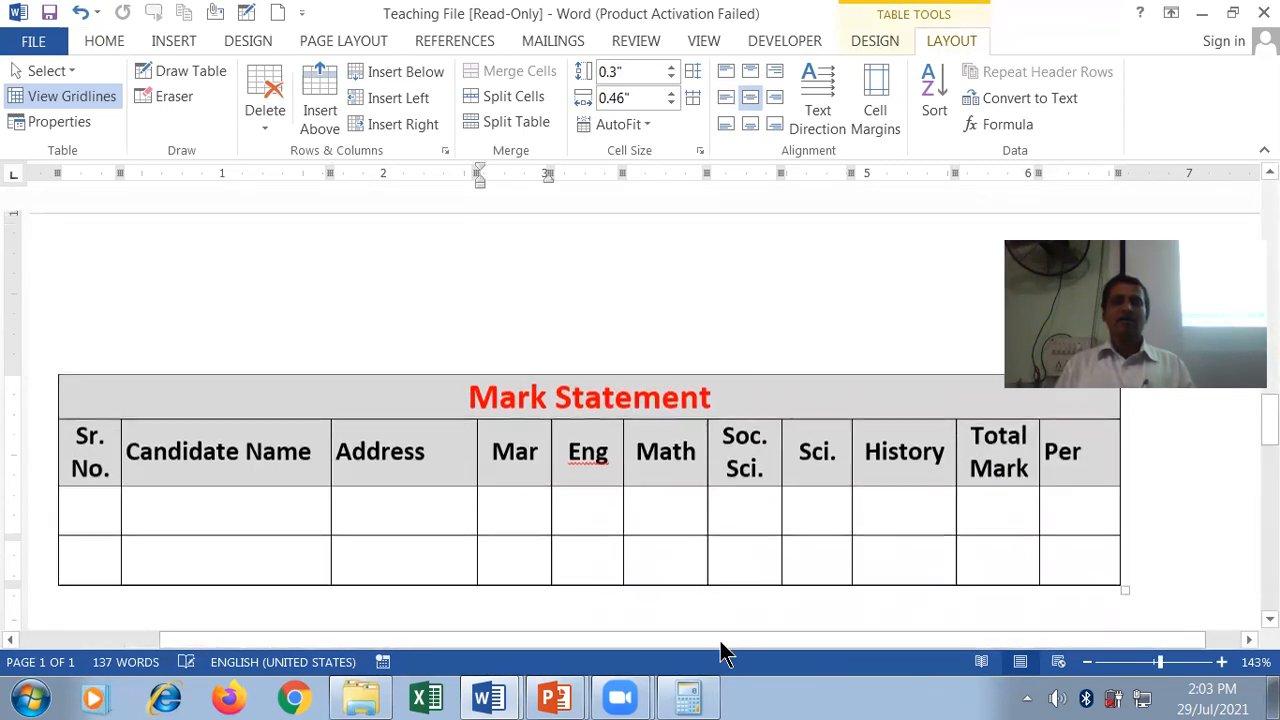
pyautogui.scroll(3, 740, 648)
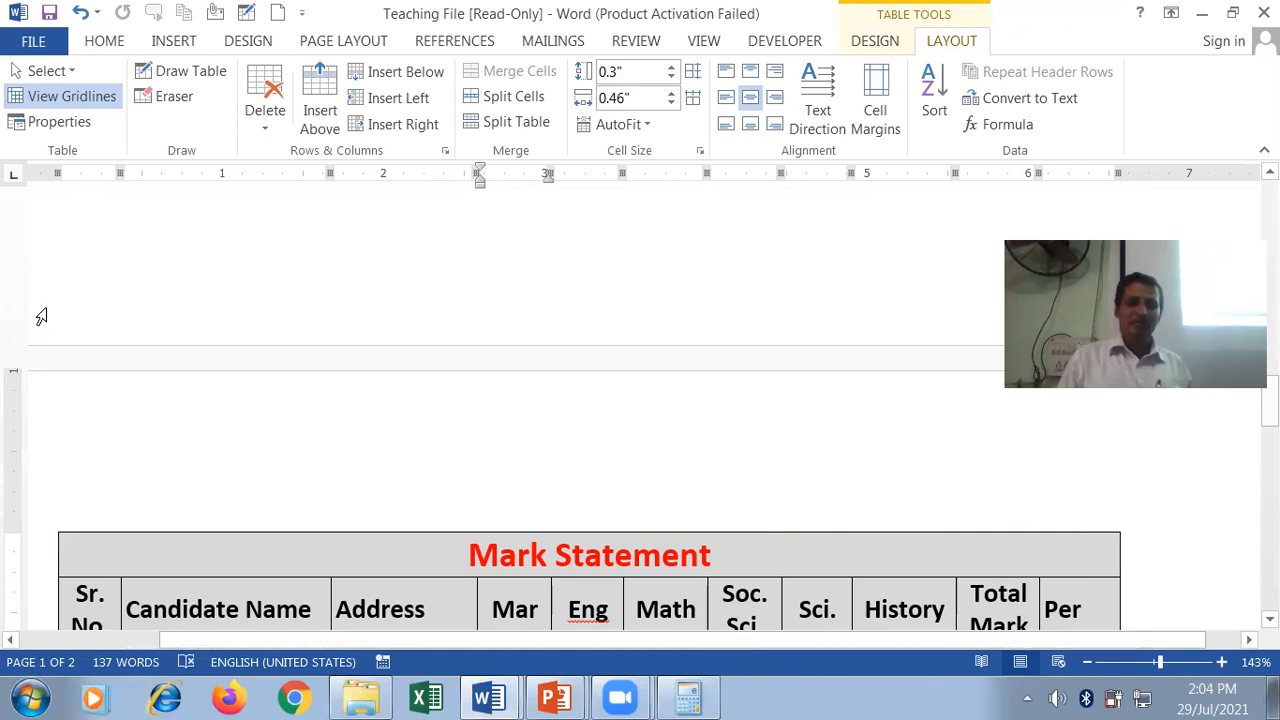
pyautogui.scroll(-3, 34, 309)
pyautogui.click(32, 346)
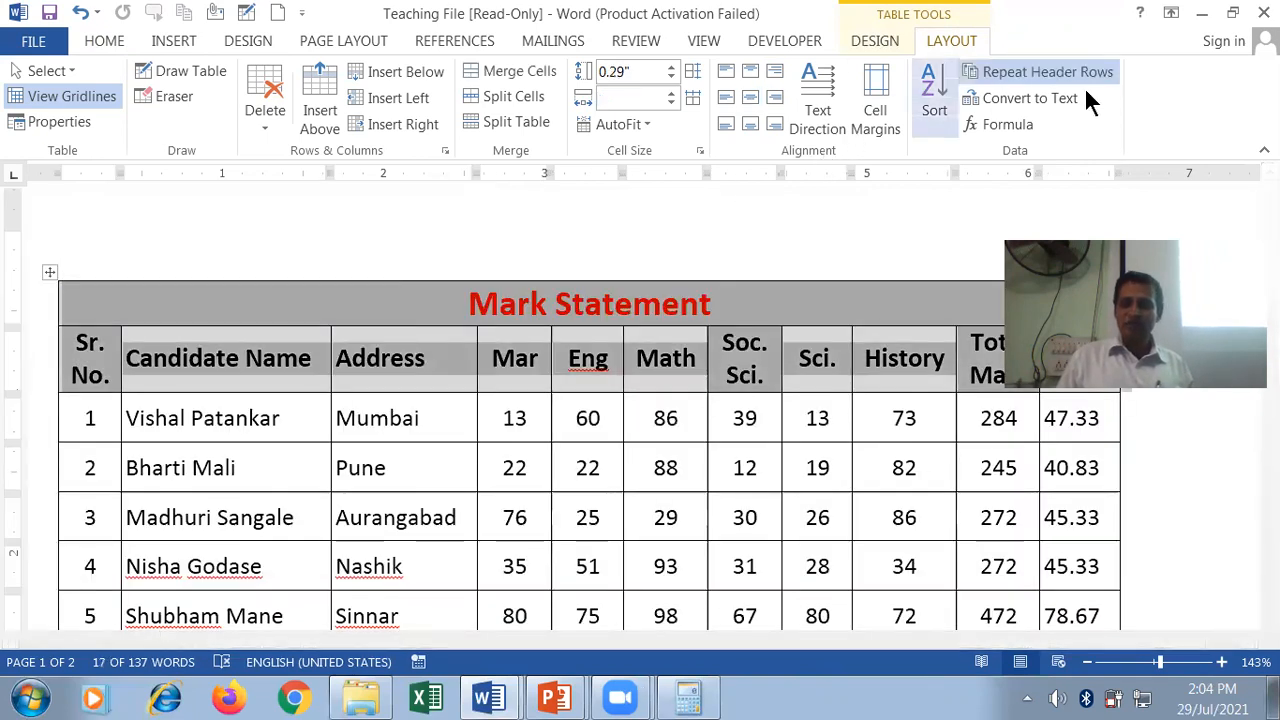
pyautogui.scroll(-10, 481, 490)
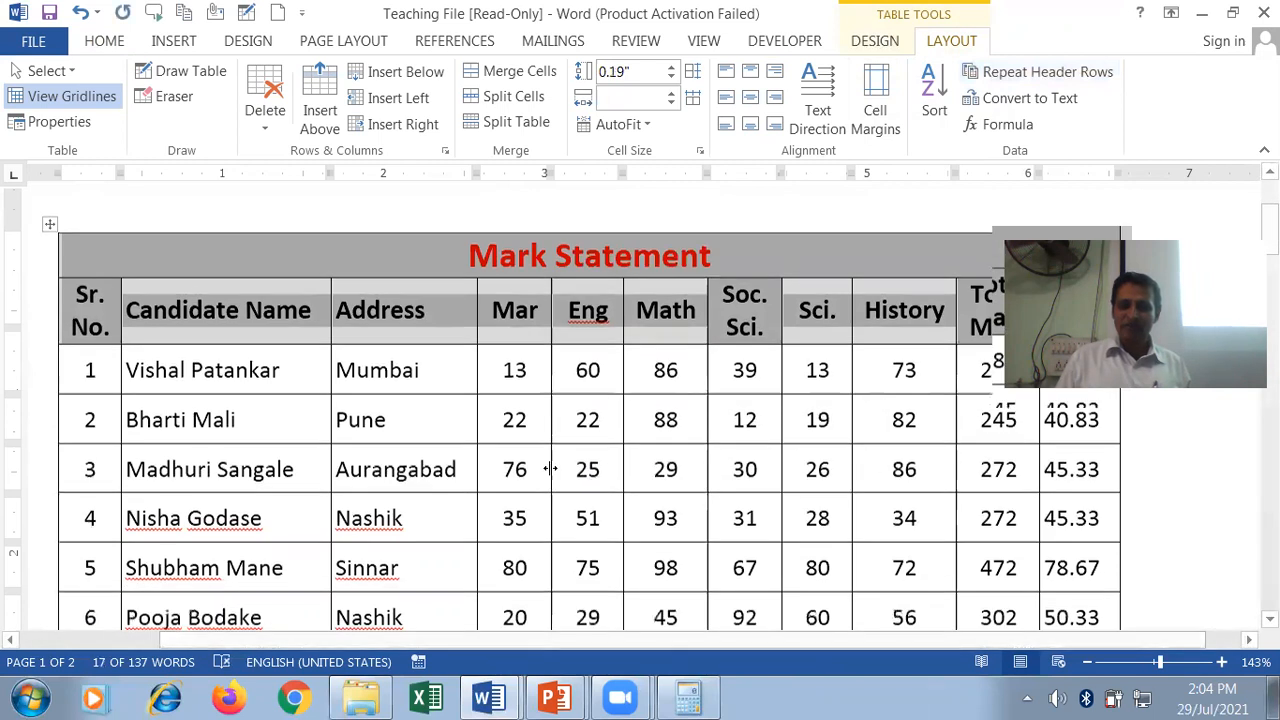
pyautogui.scroll(-3, 481, 486)
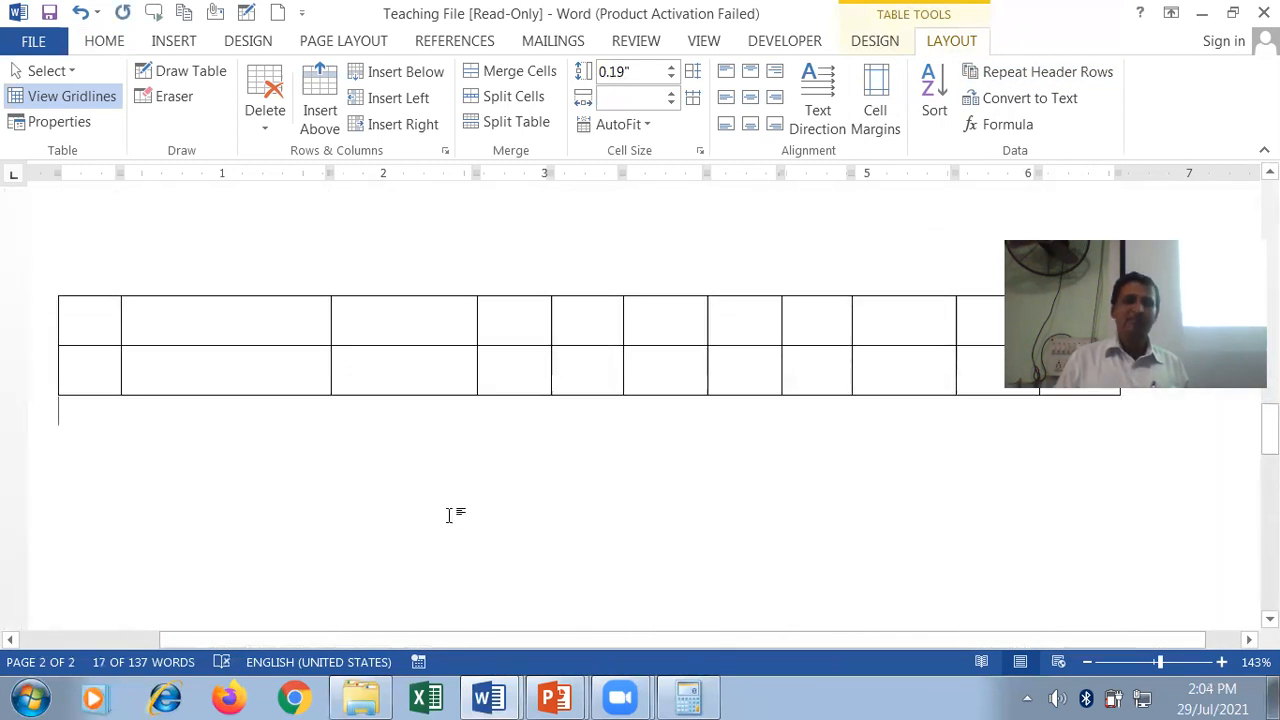
pyautogui.click(449, 514)
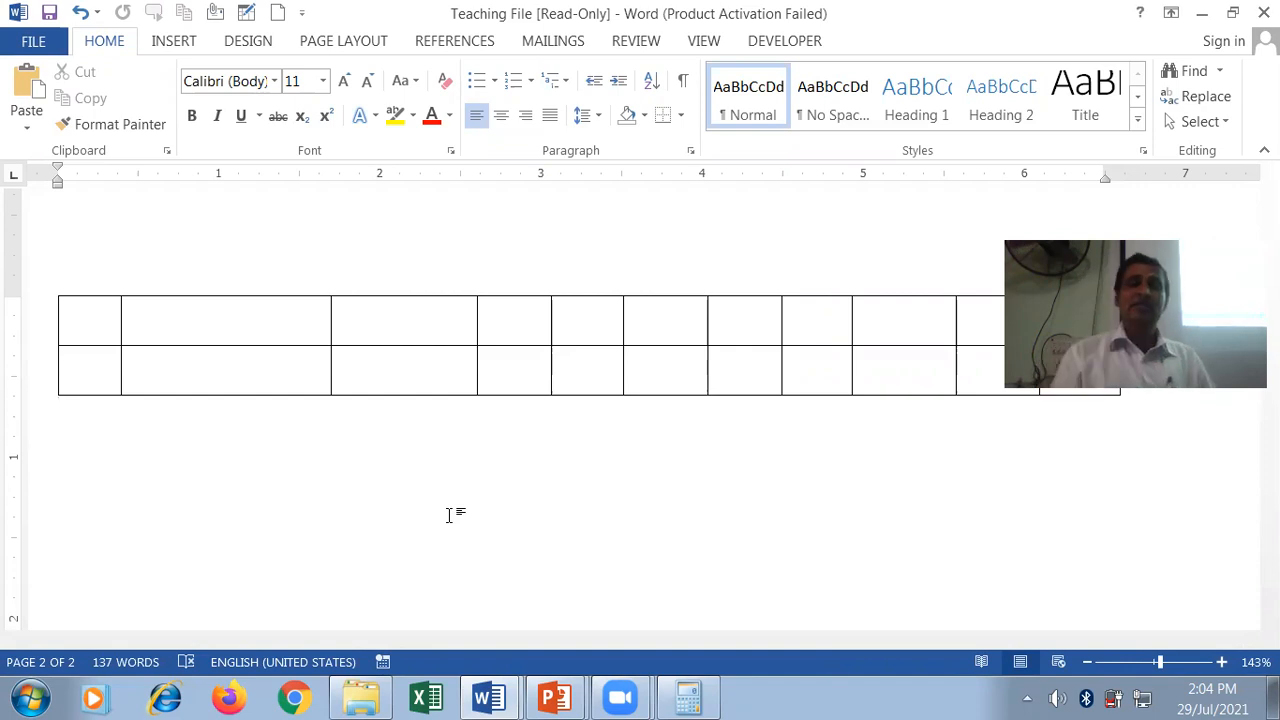
pyautogui.scroll(13, 443, 526)
pyautogui.scroll(12, 459, 488)
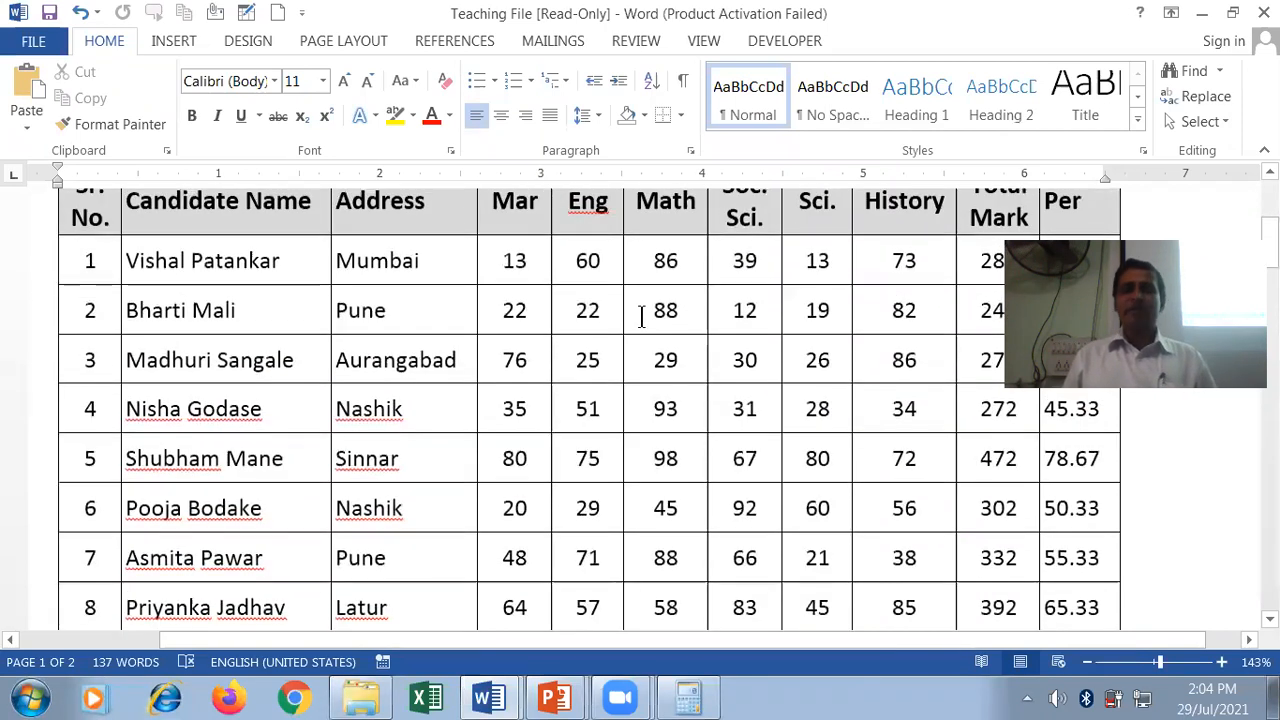
pyautogui.scroll(5, 457, 357)
# Select the title and header rows under Table Tools Design and expand the Table Styles gallery
pyautogui.click(380, 437)
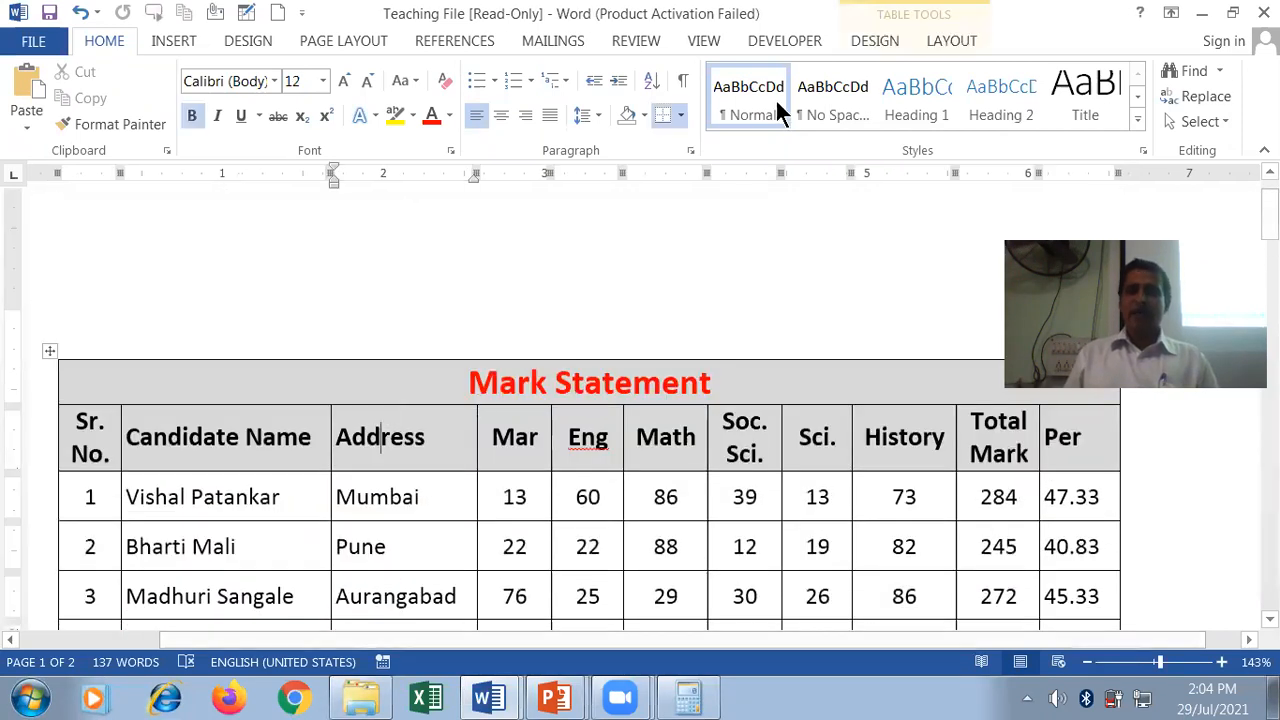
pyautogui.click(882, 42)
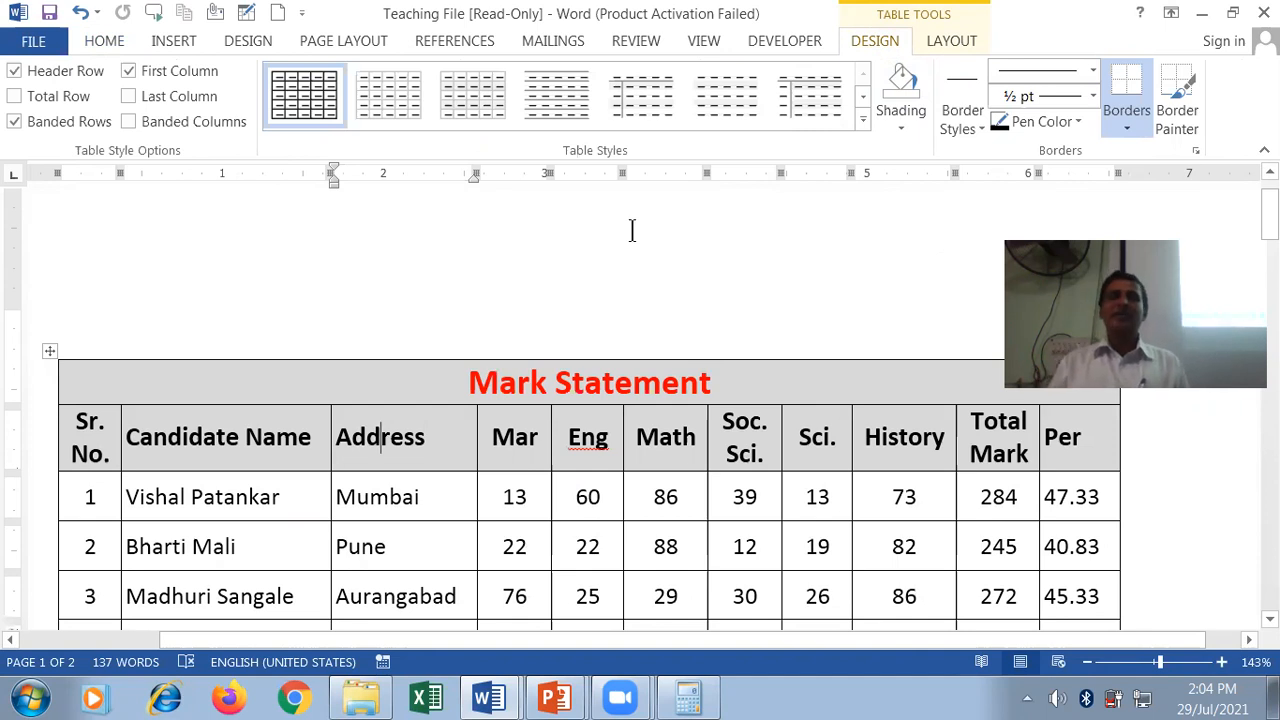
pyautogui.moveTo(40, 385); pyautogui.dragTo(41, 444)
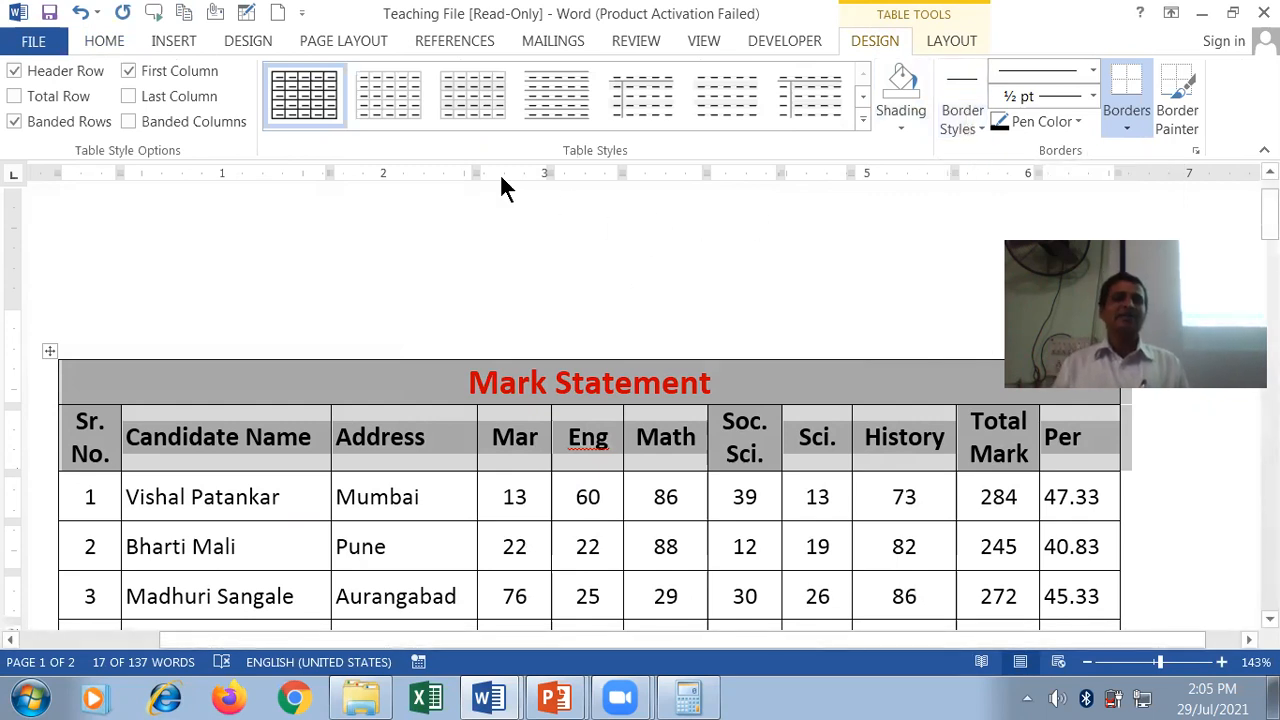
pyautogui.click(864, 121)
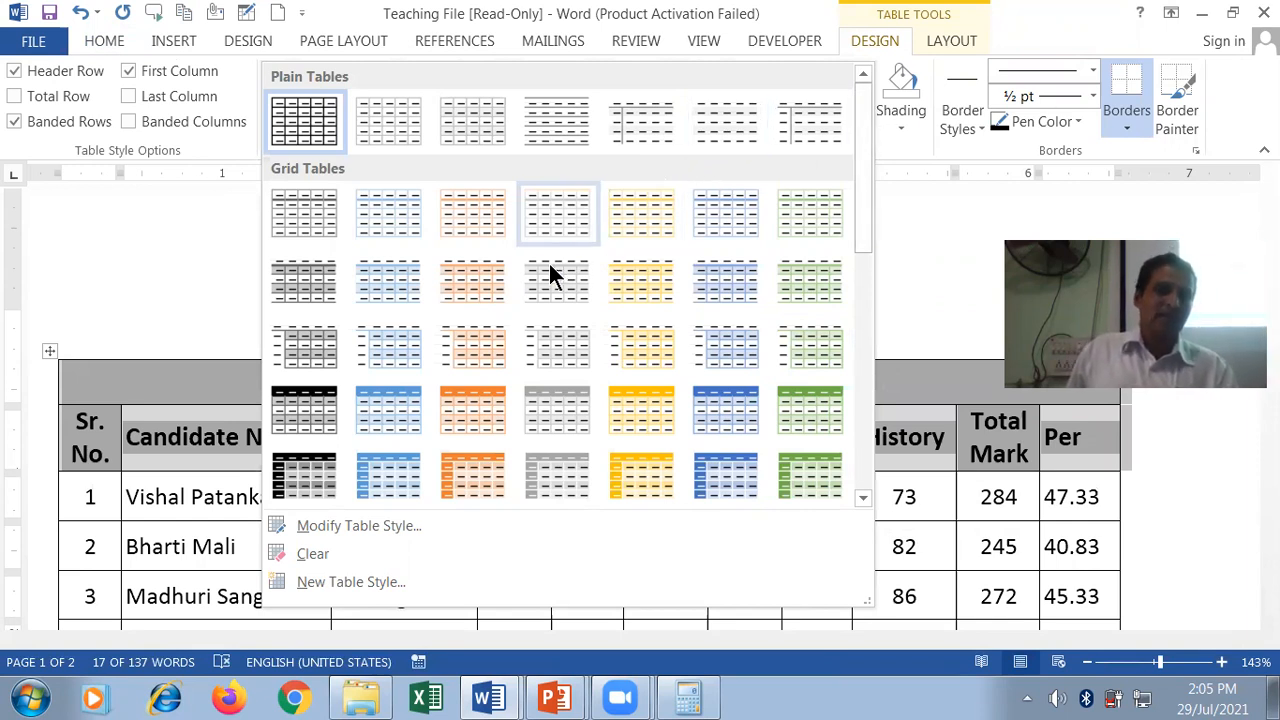
# Apply the orange grid table style and look over the result
pyautogui.click(488, 283)
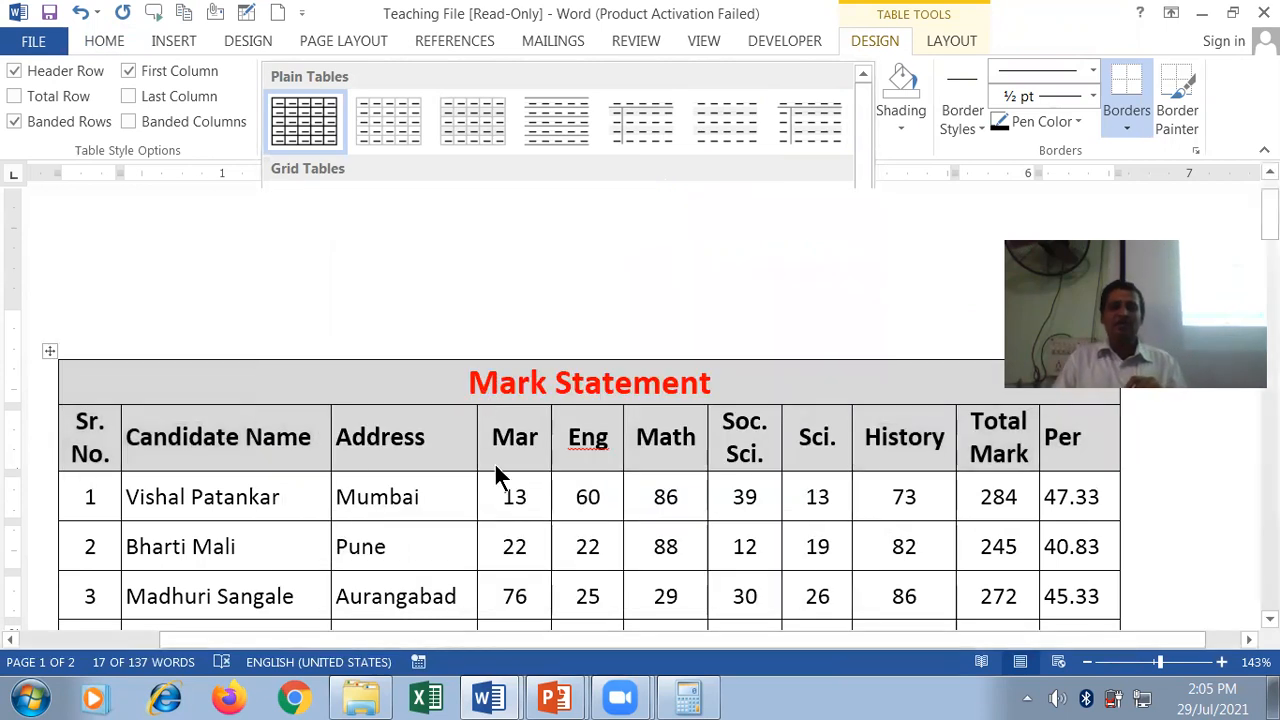
pyautogui.click(540, 510)
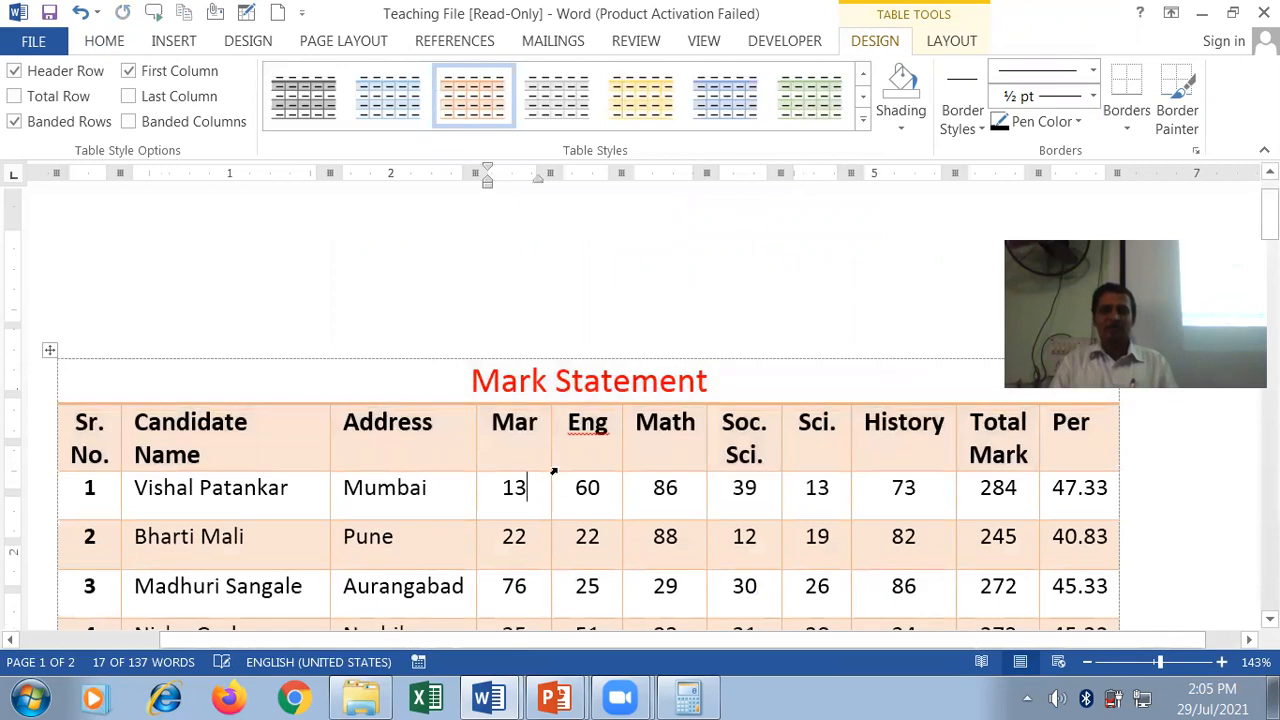
pyautogui.scroll(-4, 545, 505)
pyautogui.scroll(-5, 551, 463)
pyautogui.scroll(3, 551, 463)
pyautogui.scroll(6, 551, 463)
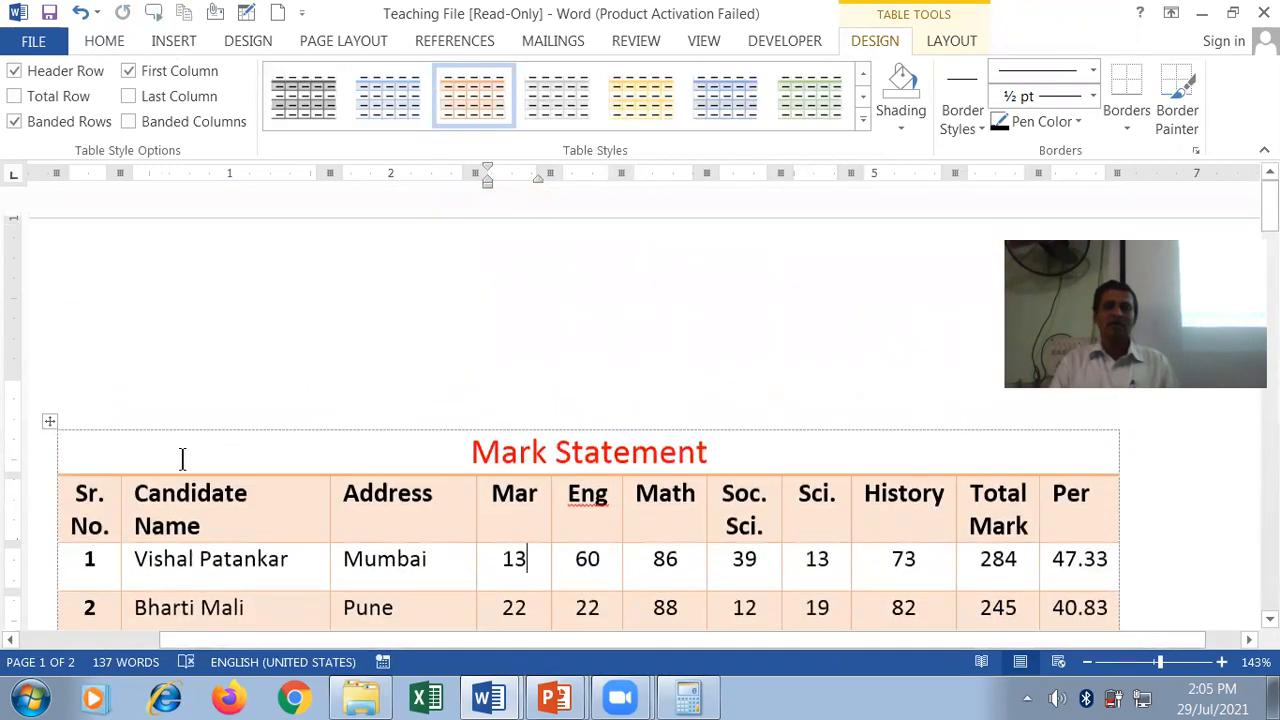
# Try the dark blue and green grid styles, then apply the gold Grid Table 5 Dark - Accent 6
pyautogui.click(183, 457)
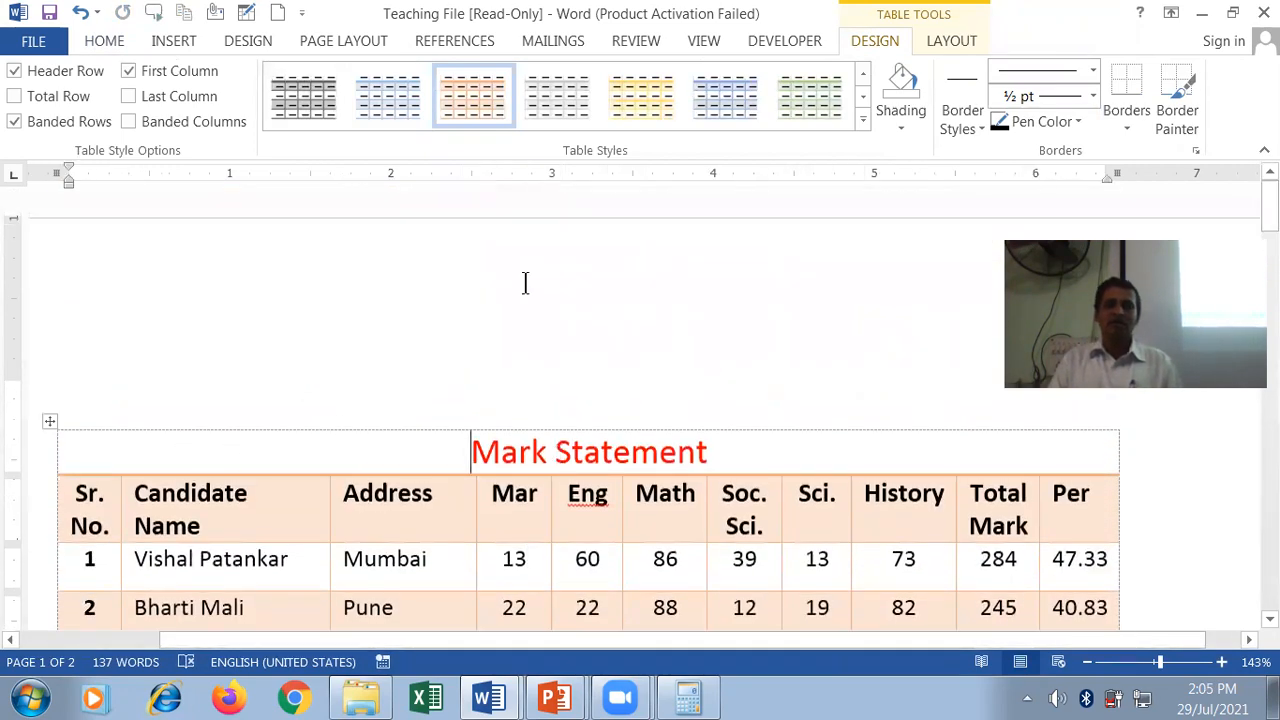
pyautogui.click(863, 117)
pyautogui.click(730, 490)
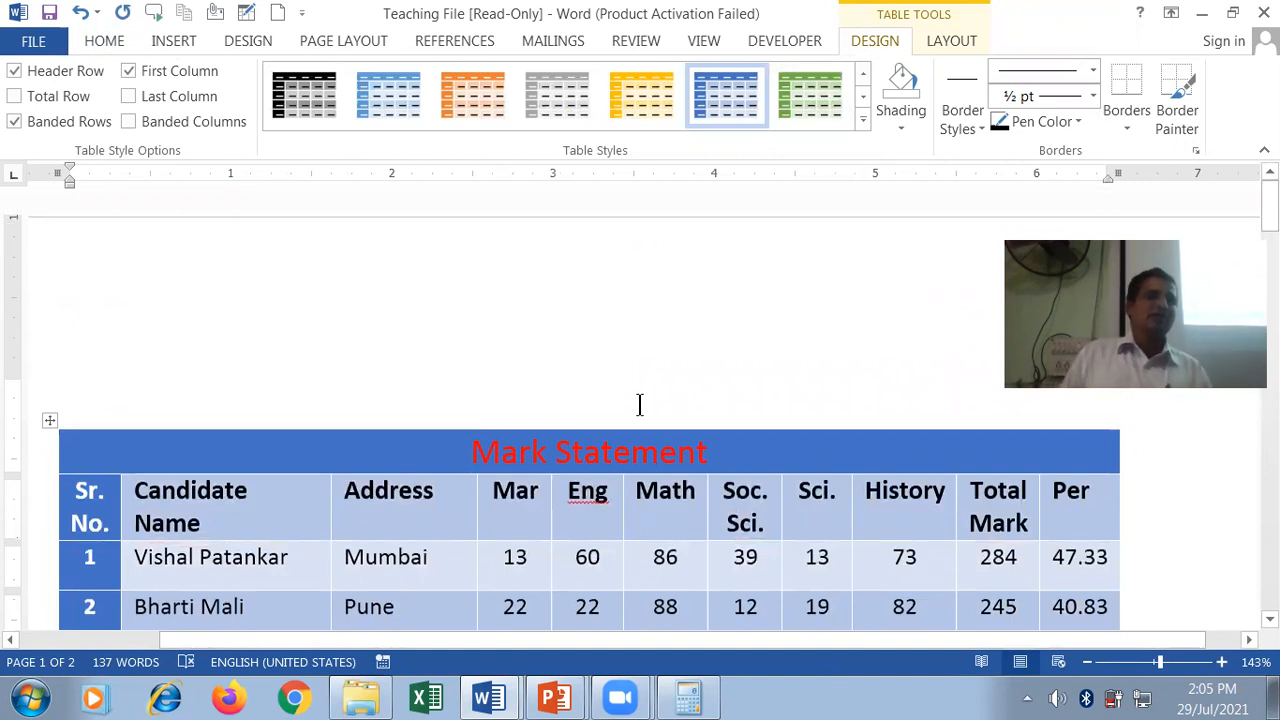
pyautogui.scroll(-3, 640, 404)
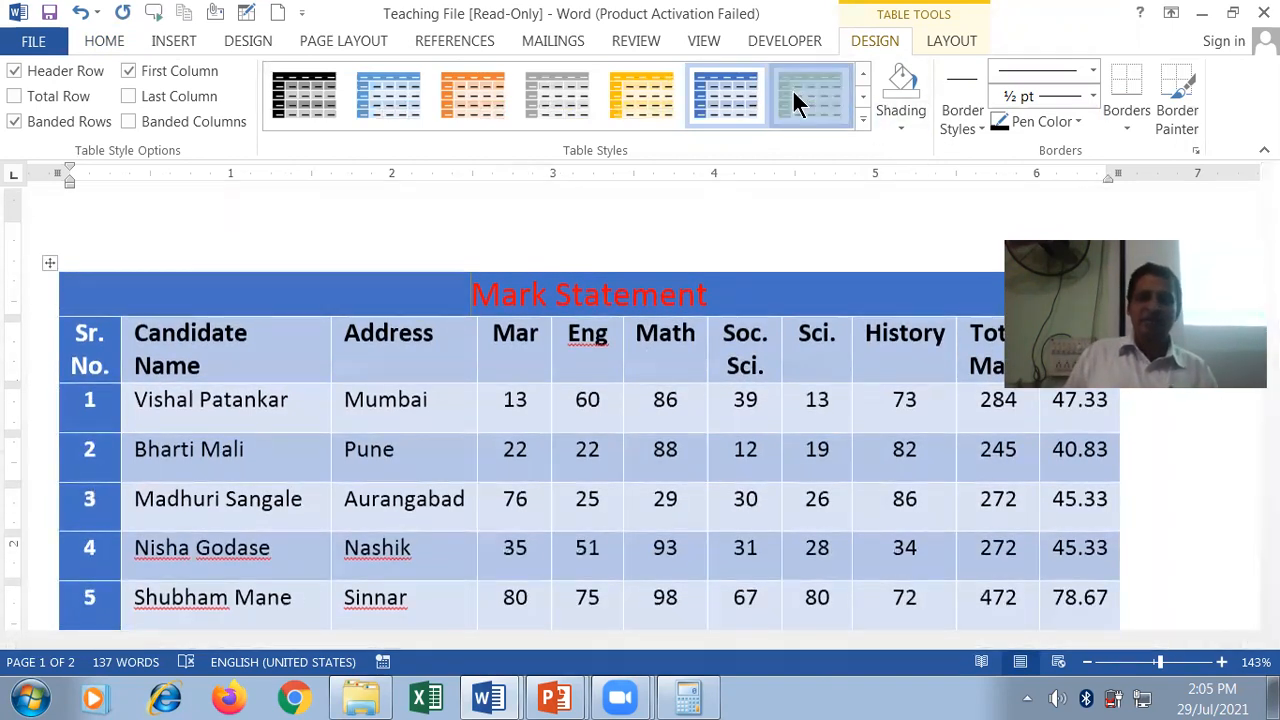
pyautogui.click(794, 92)
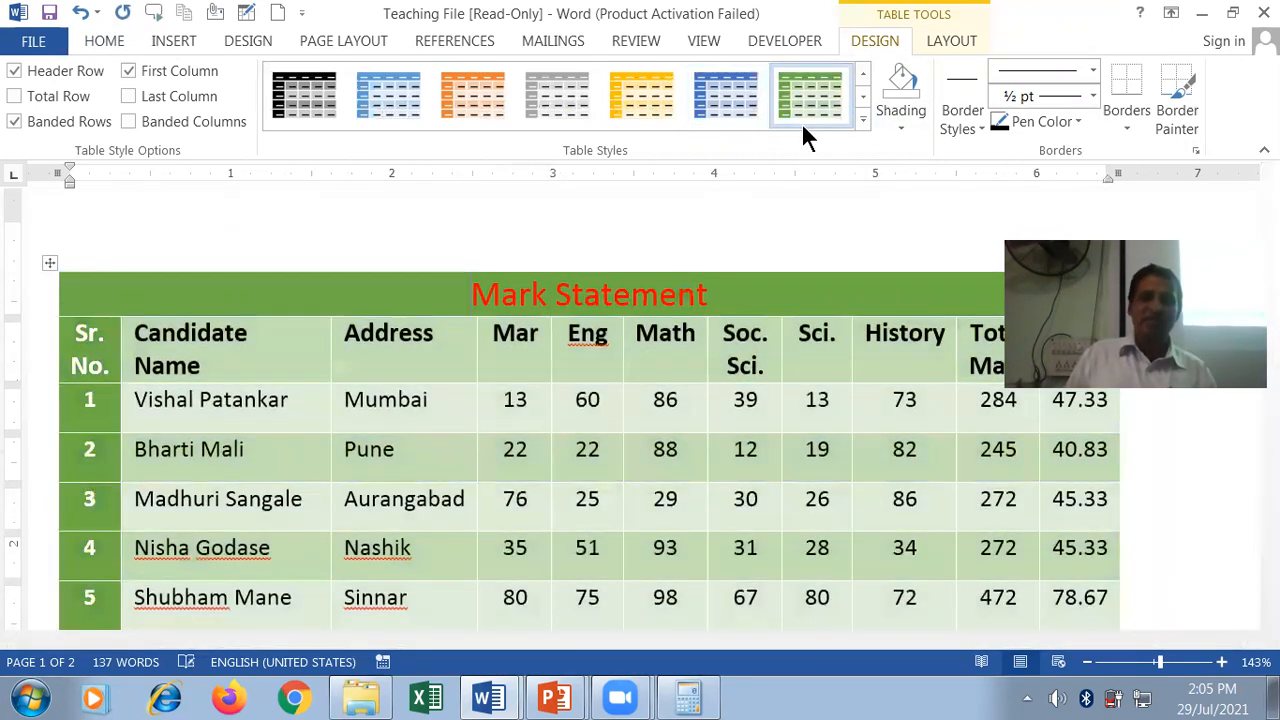
pyautogui.click(861, 119)
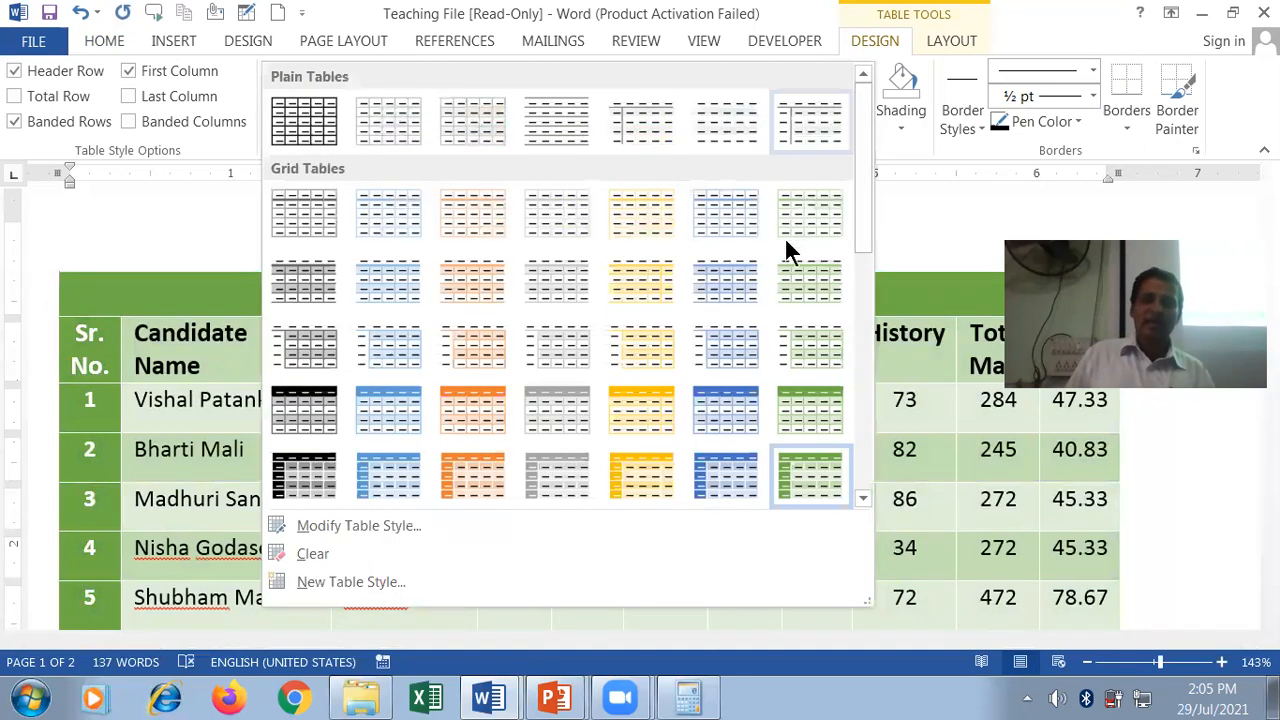
pyautogui.click(651, 478)
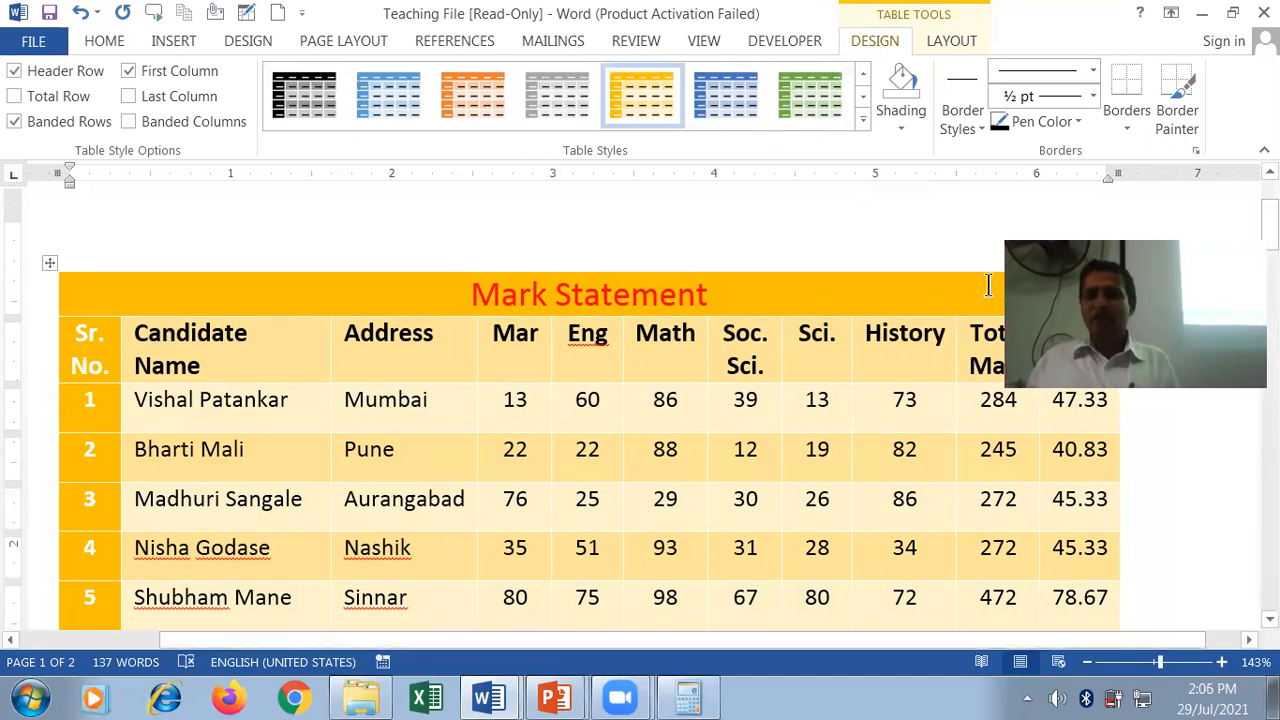
# Review the table Borders list on Design, then the paragraph Borders list on Home
pyautogui.click(1138, 130)
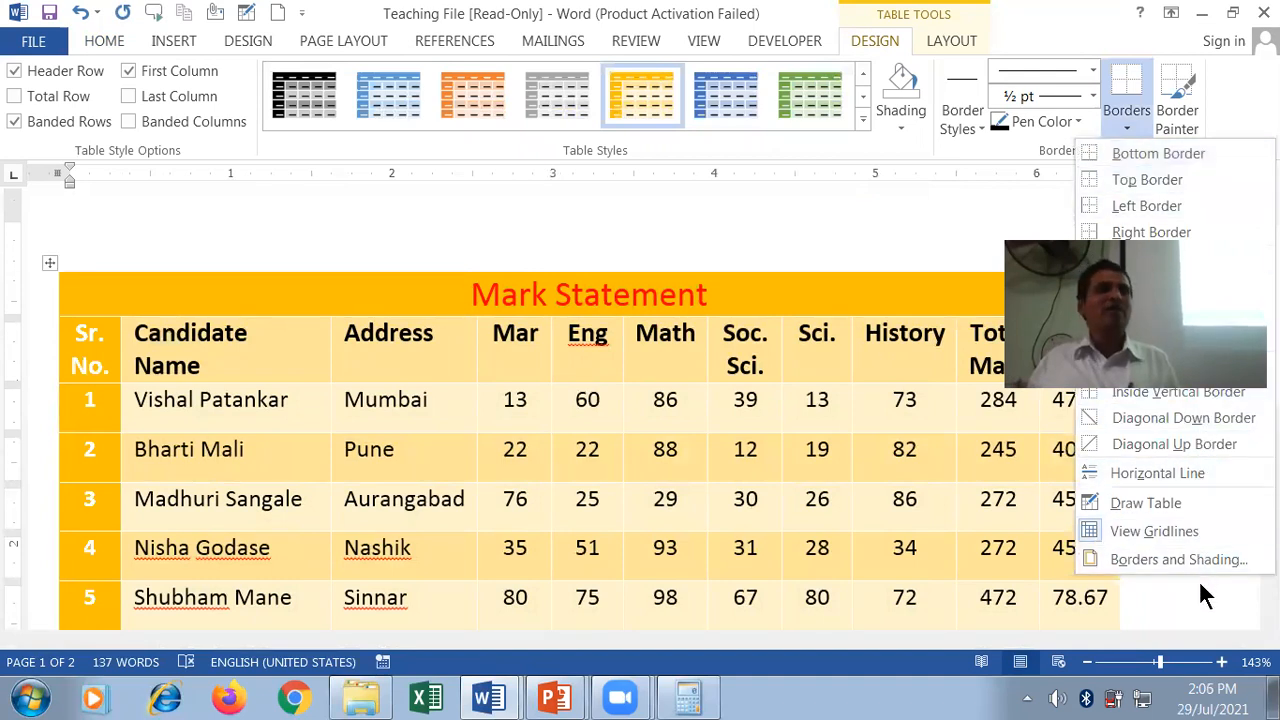
pyautogui.click(104, 44)
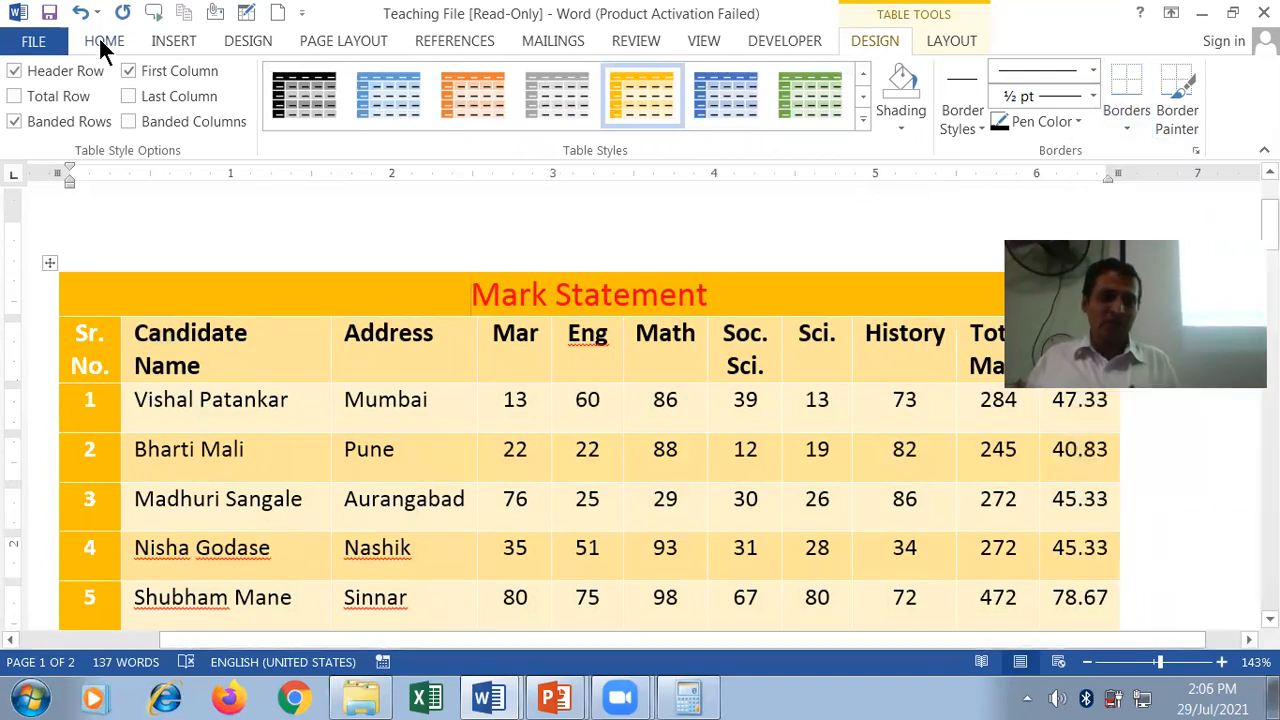
pyautogui.click(104, 44)
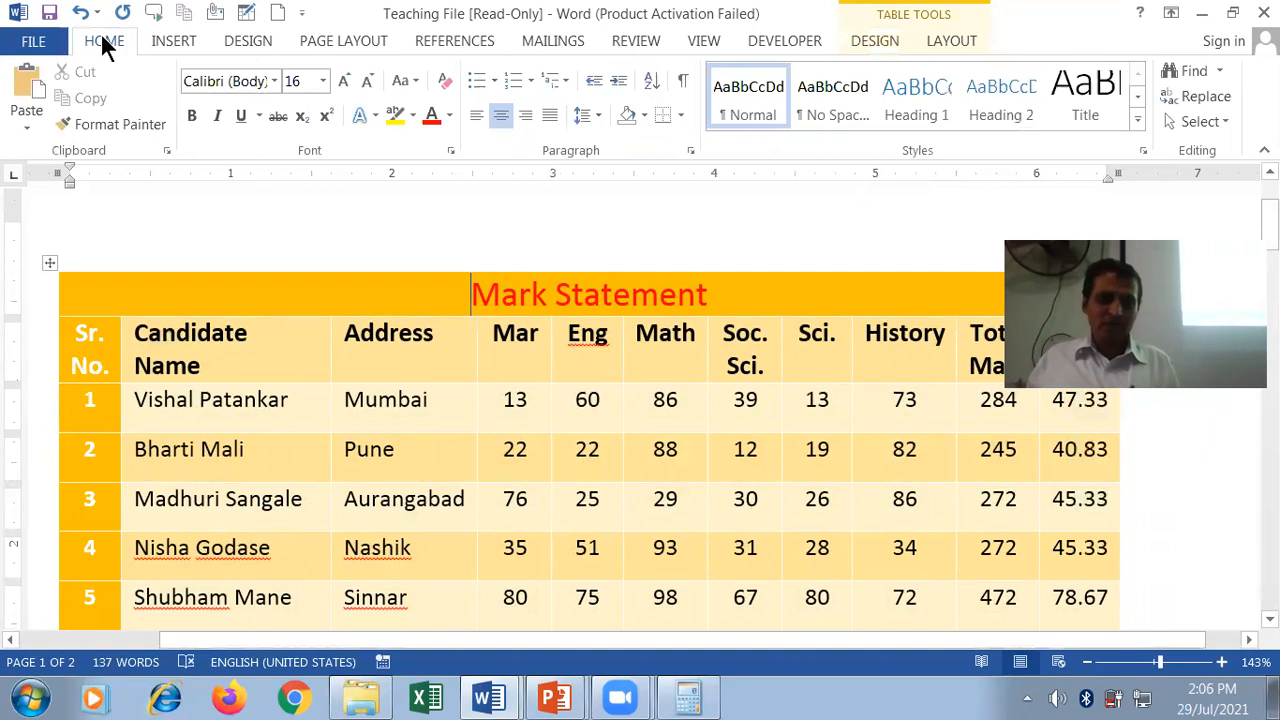
pyautogui.click(680, 116)
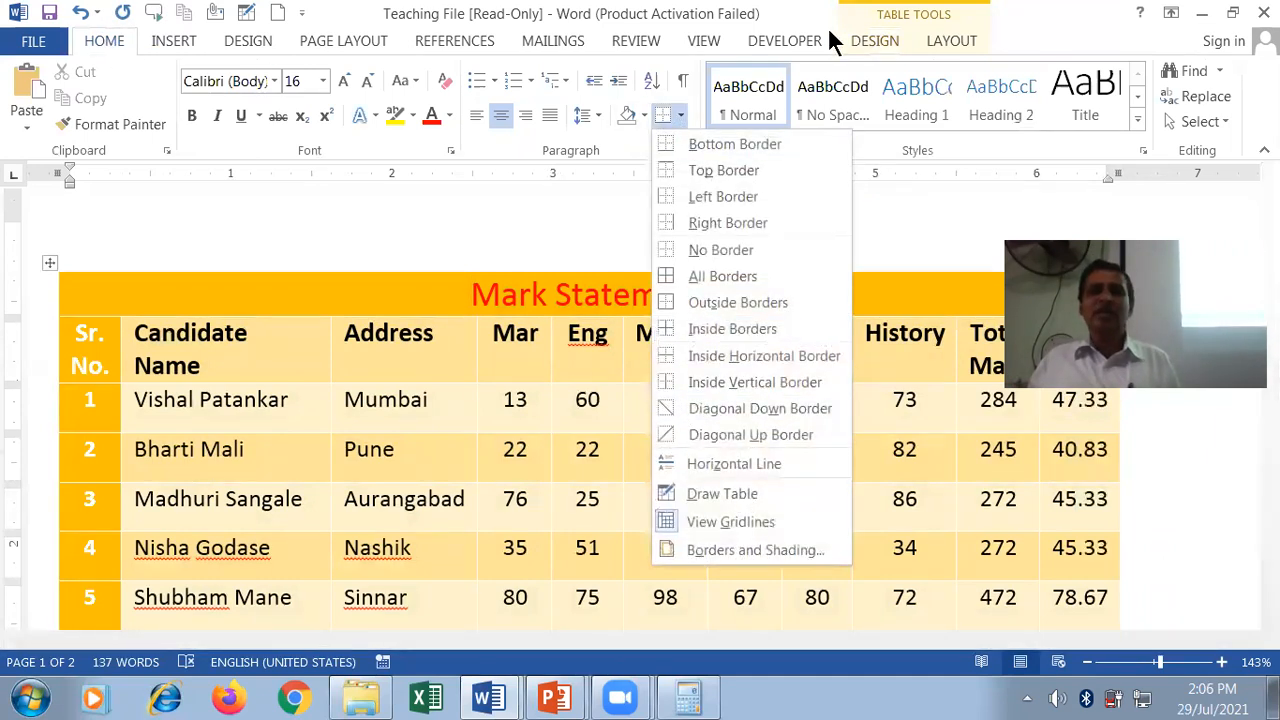
pyautogui.click(870, 42)
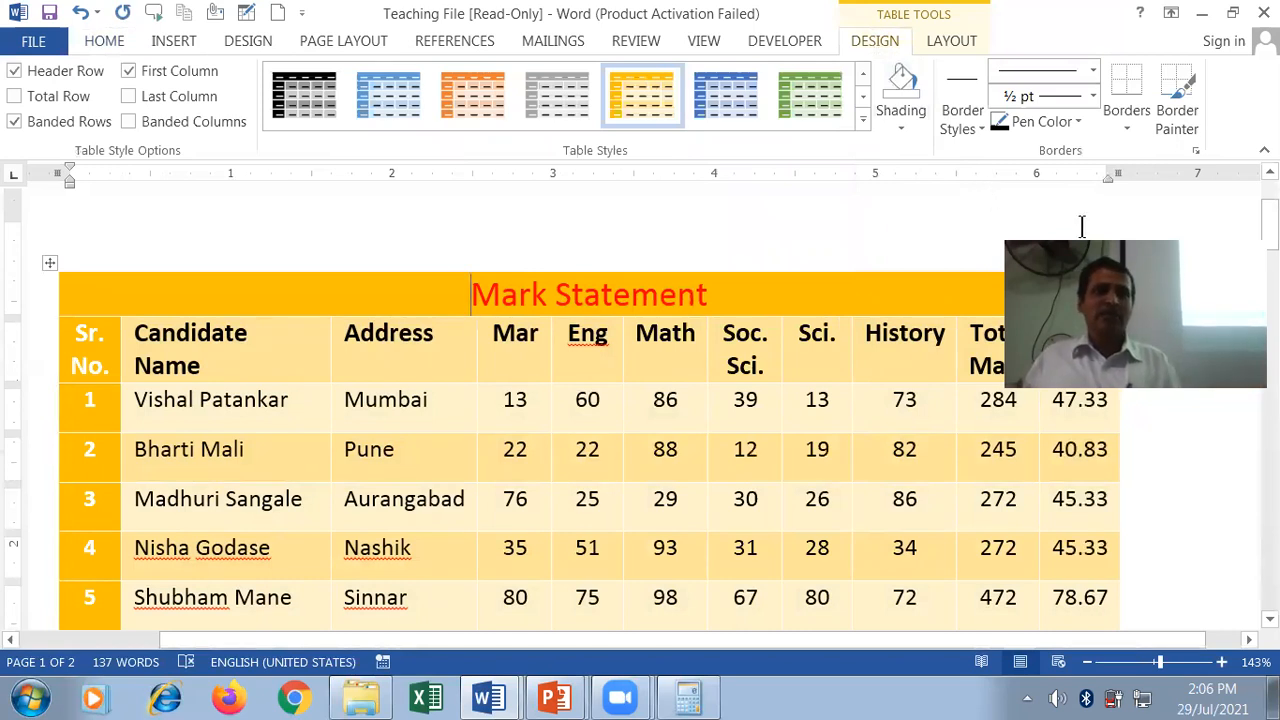
# Place the cursor in row 2's Soc. Sci. cell and show the Table Tools Layout options
pyautogui.click(732, 512)
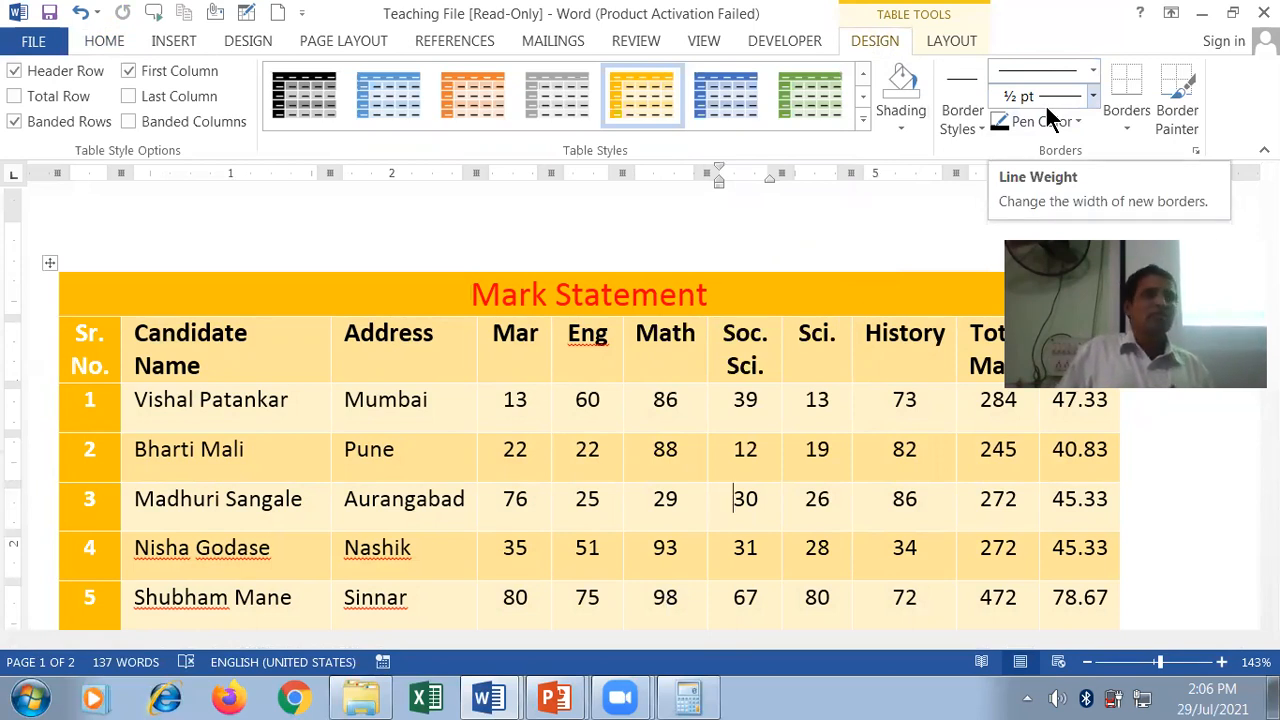
pyautogui.click(735, 450)
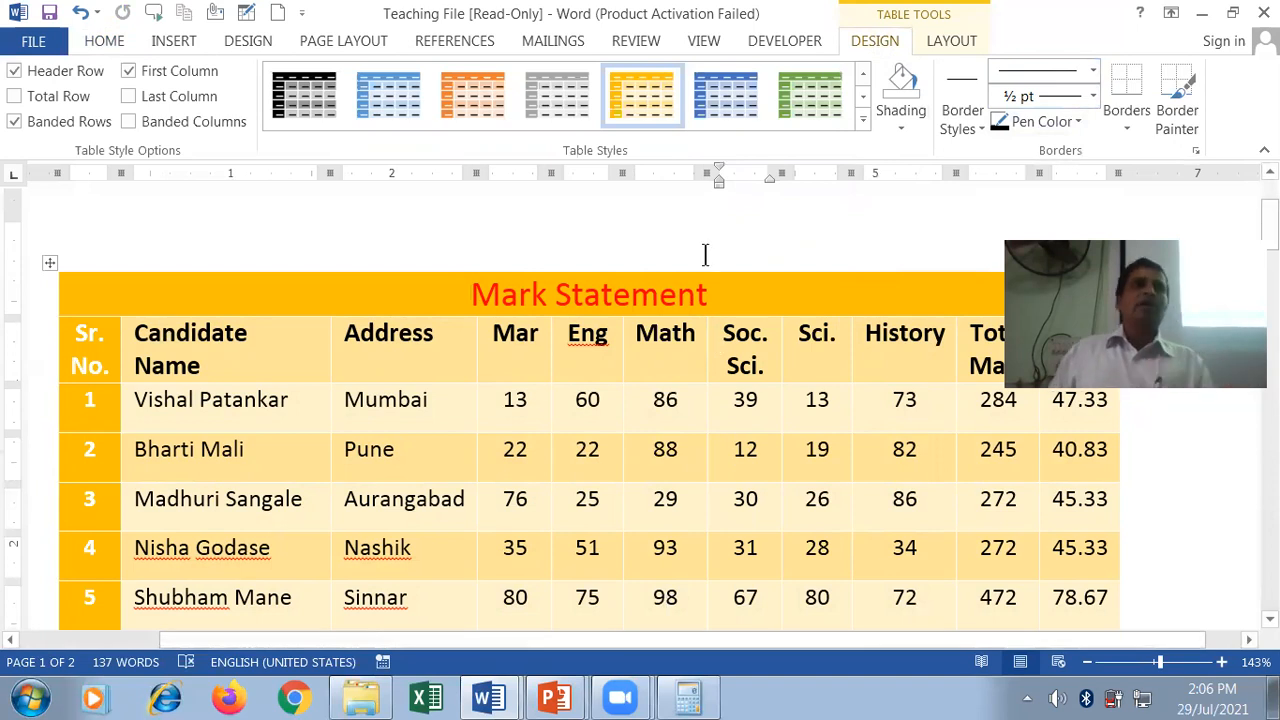
pyautogui.click(960, 42)
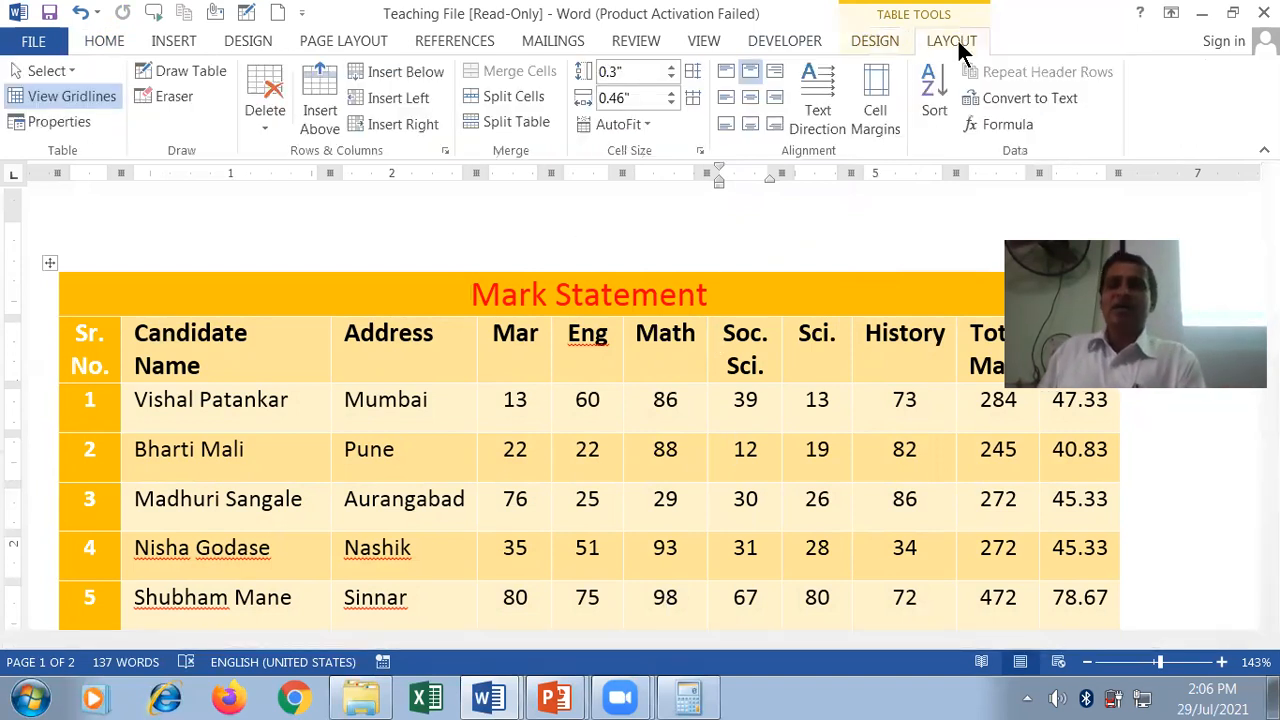
# Switch back to Table Tools Design and place the cursor in row 3's Mar and Soc. Sci. cells
pyautogui.click(893, 45)
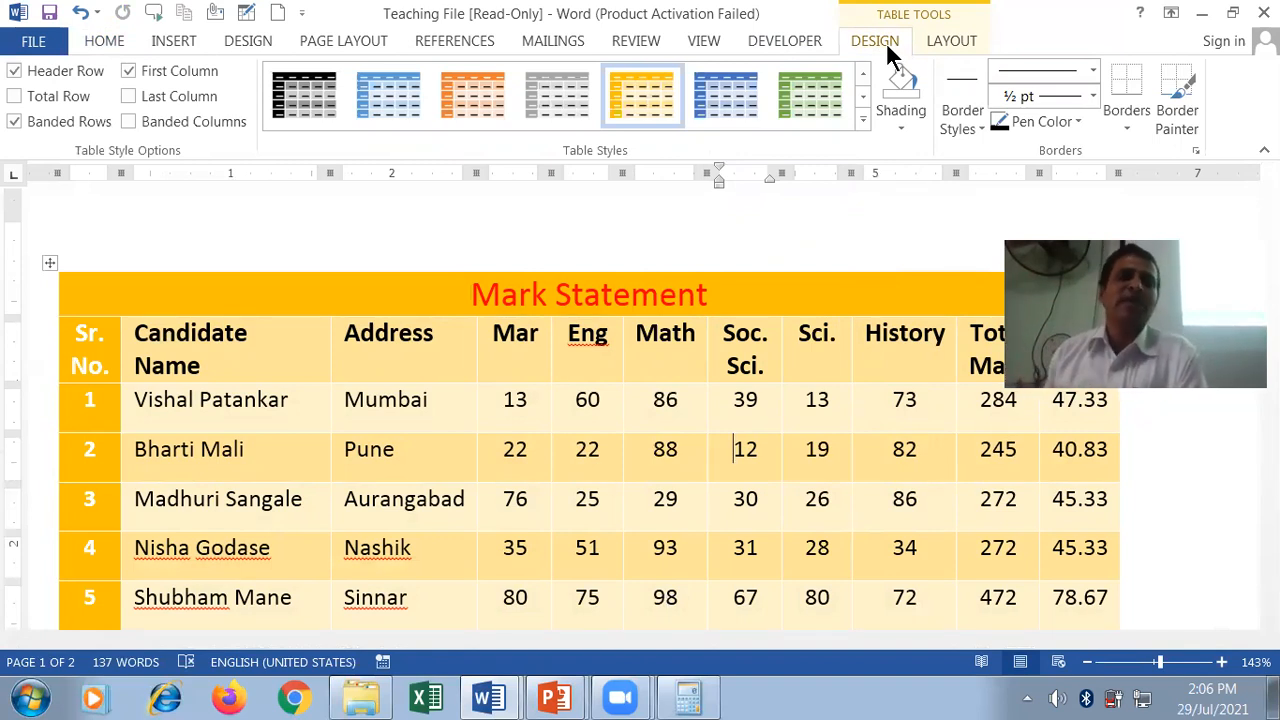
pyautogui.click(528, 498)
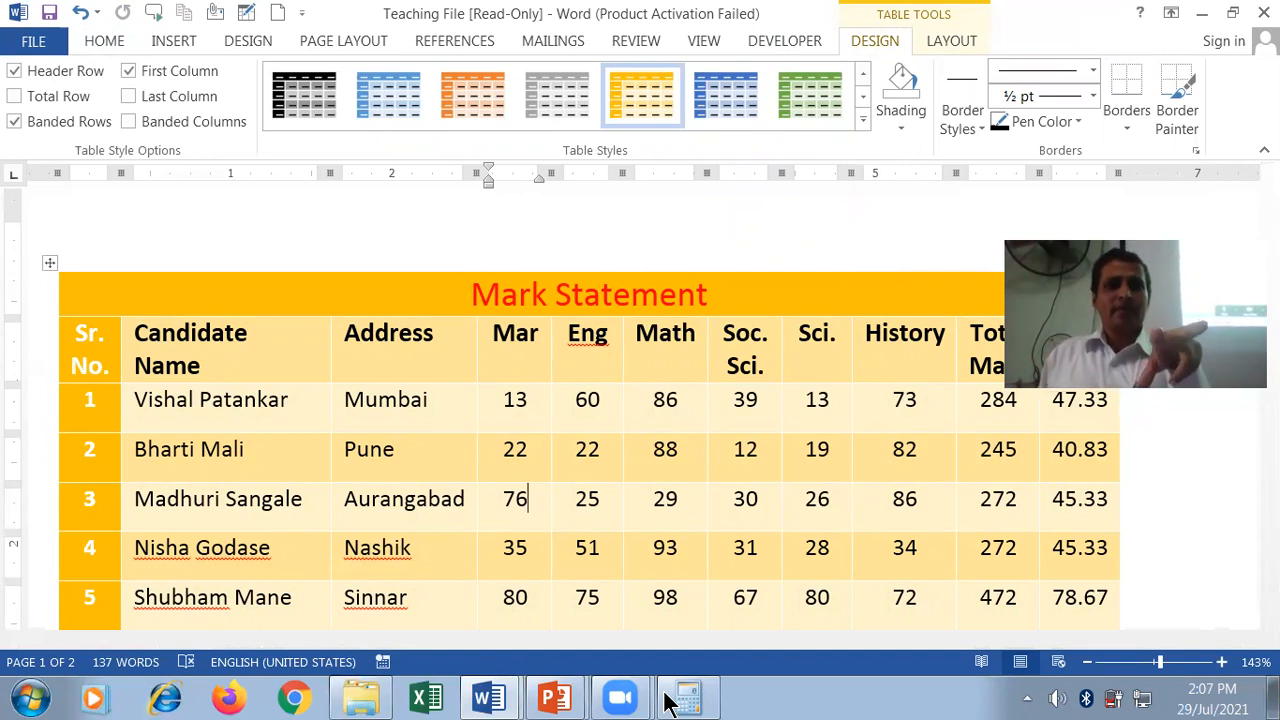
pyautogui.click(737, 487)
pyautogui.scroll(-3, 620, 386)
pyautogui.scroll(2, 620, 391)
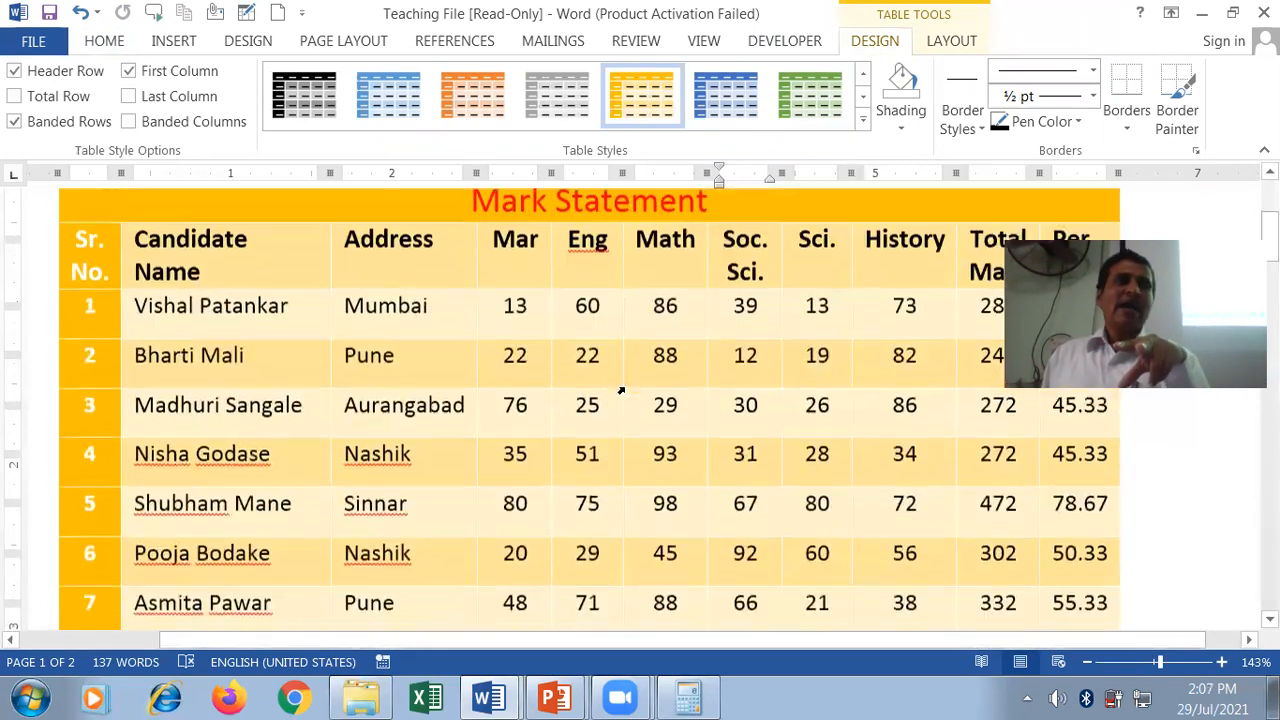